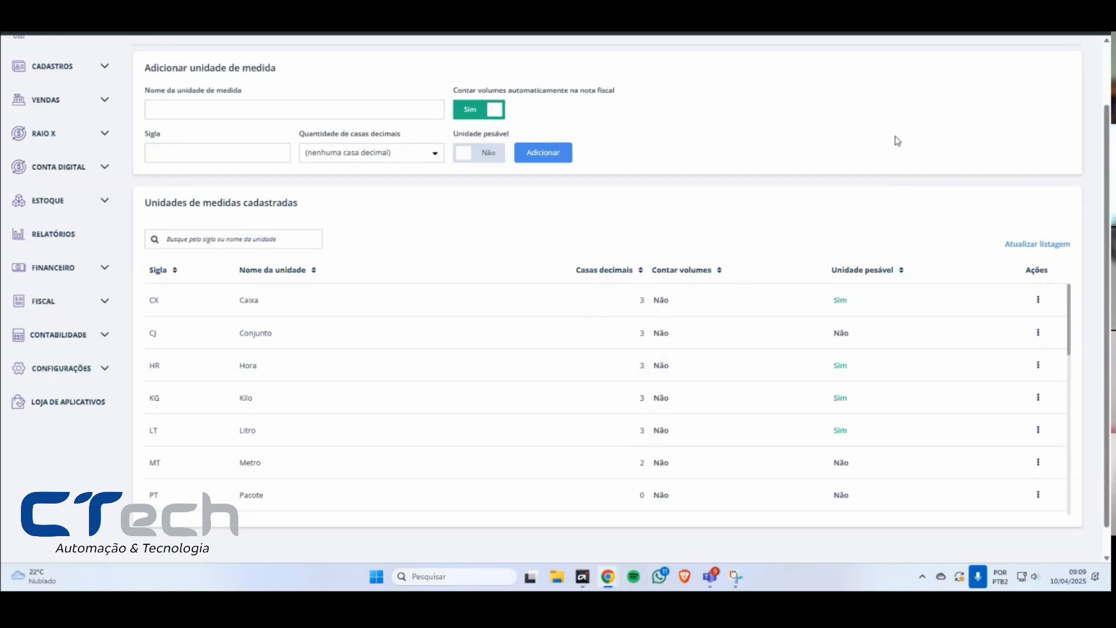
Step: Add a unit of measure named TESTE with the abbreviation TE
click(161, 111)
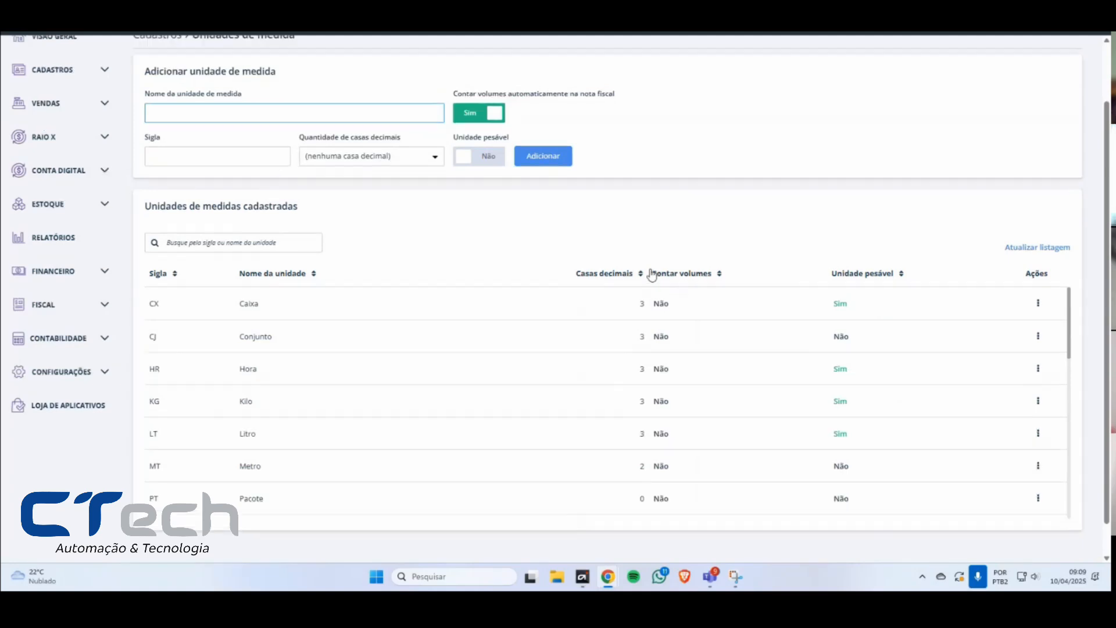
scroll(645, 265, up, 1)
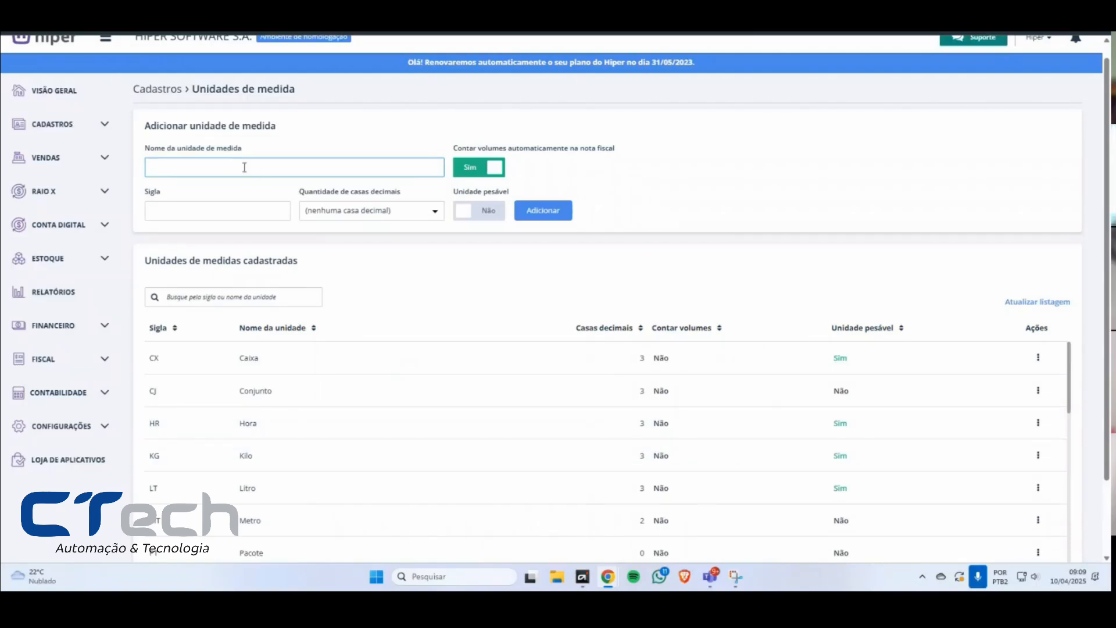
text(TESTE)
click(245, 210)
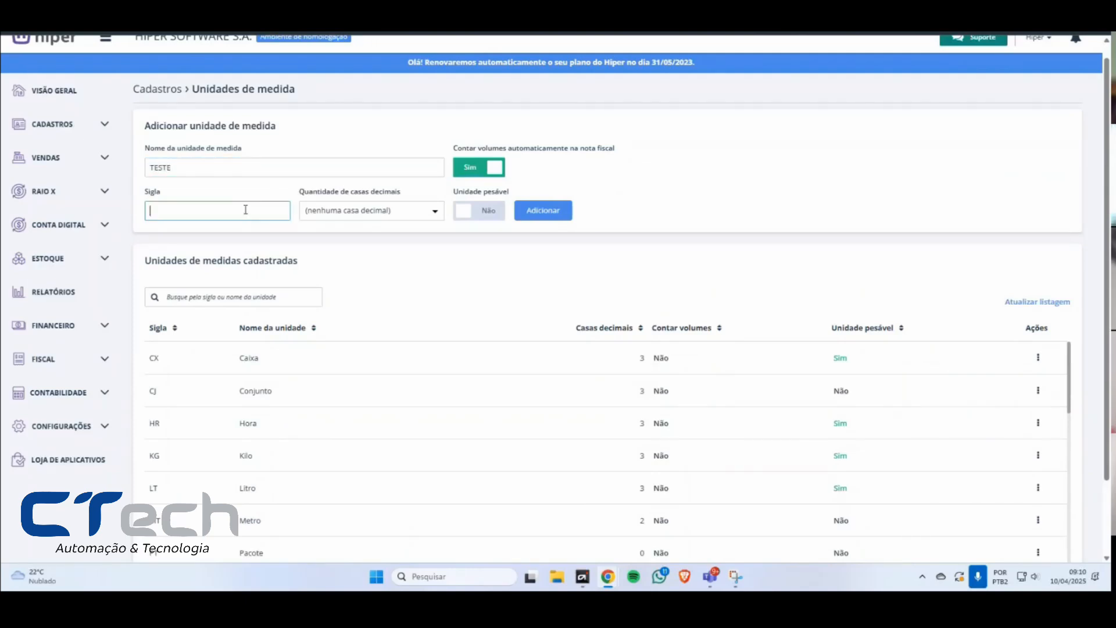
text(TE)
click(540, 216)
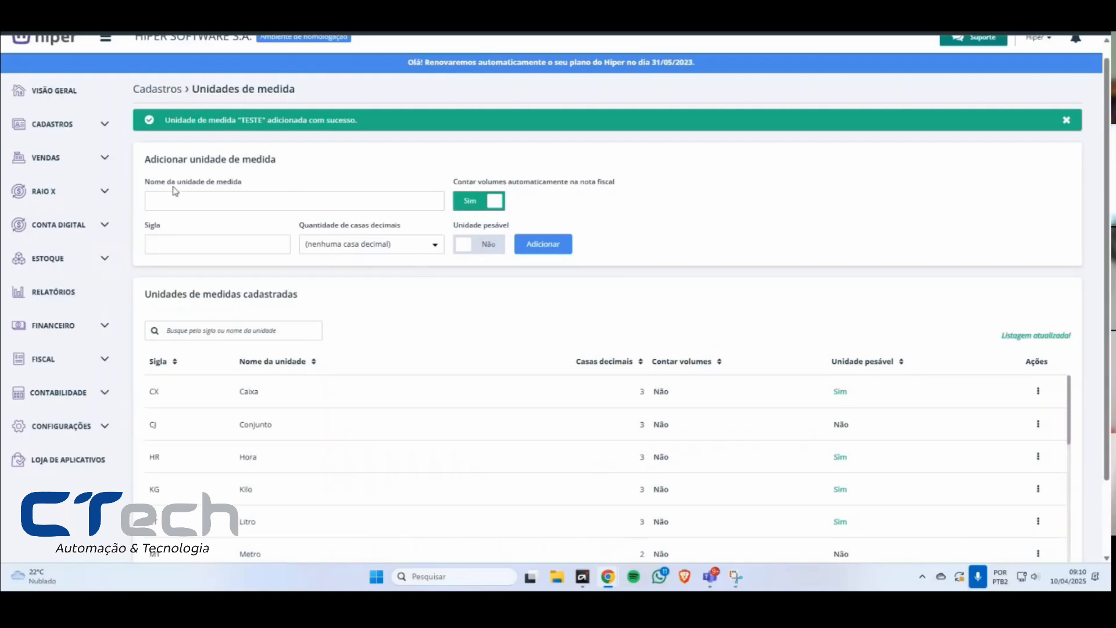
Step: Search the registered units for TESTE, highlight the TE entry, and clear the search
scroll(326, 324, down, 1)
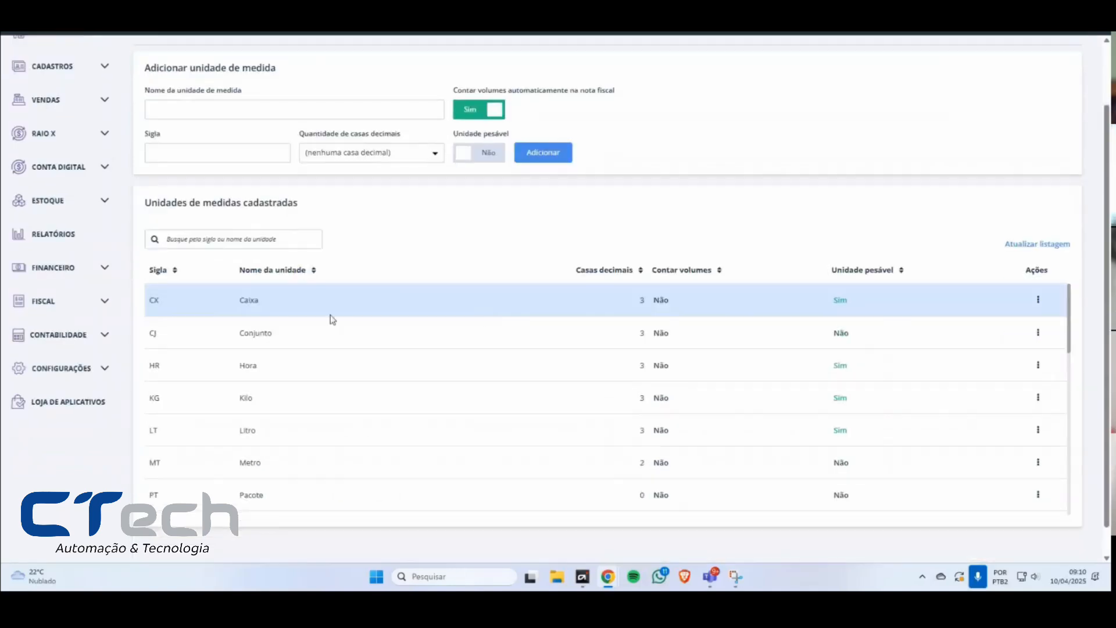
click(267, 239)
text(TESTE)
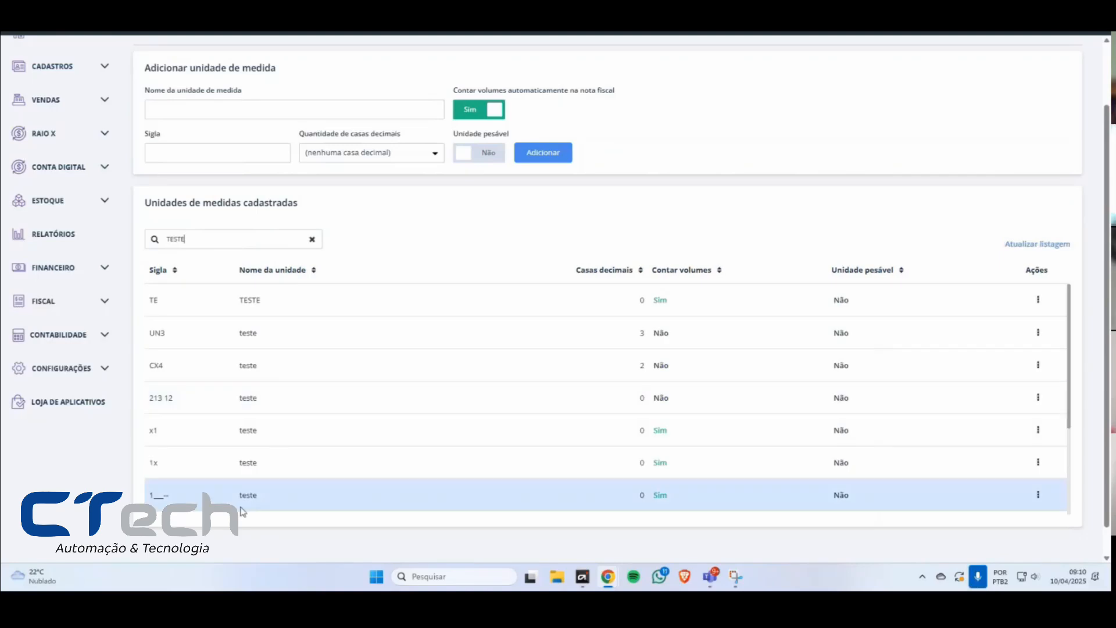
drag(149, 299, 263, 304)
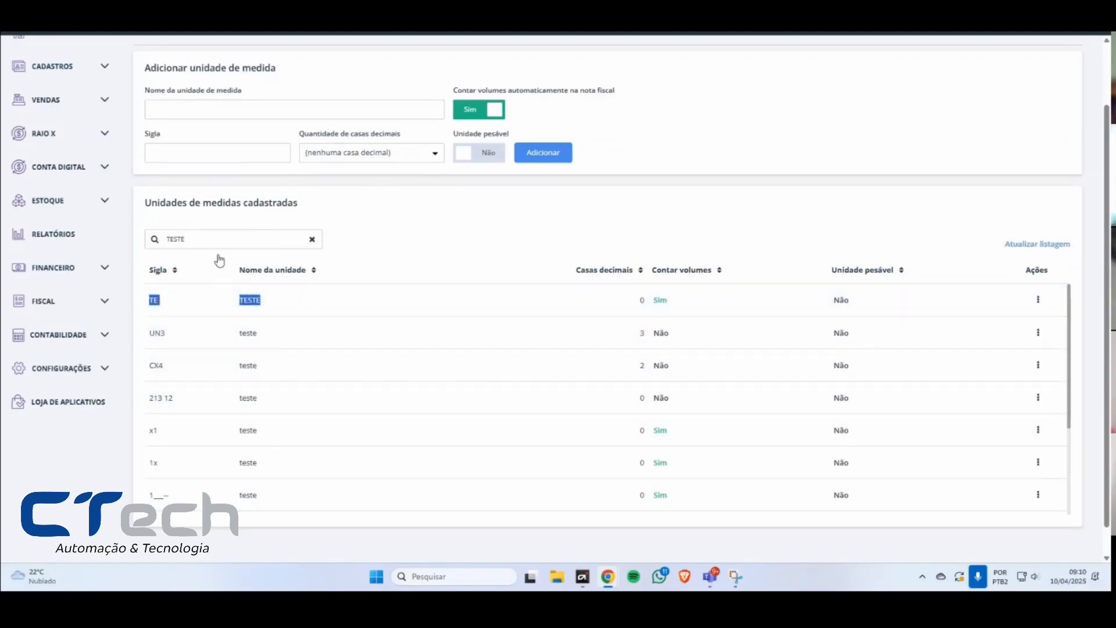
drag(212, 241, 166, 245)
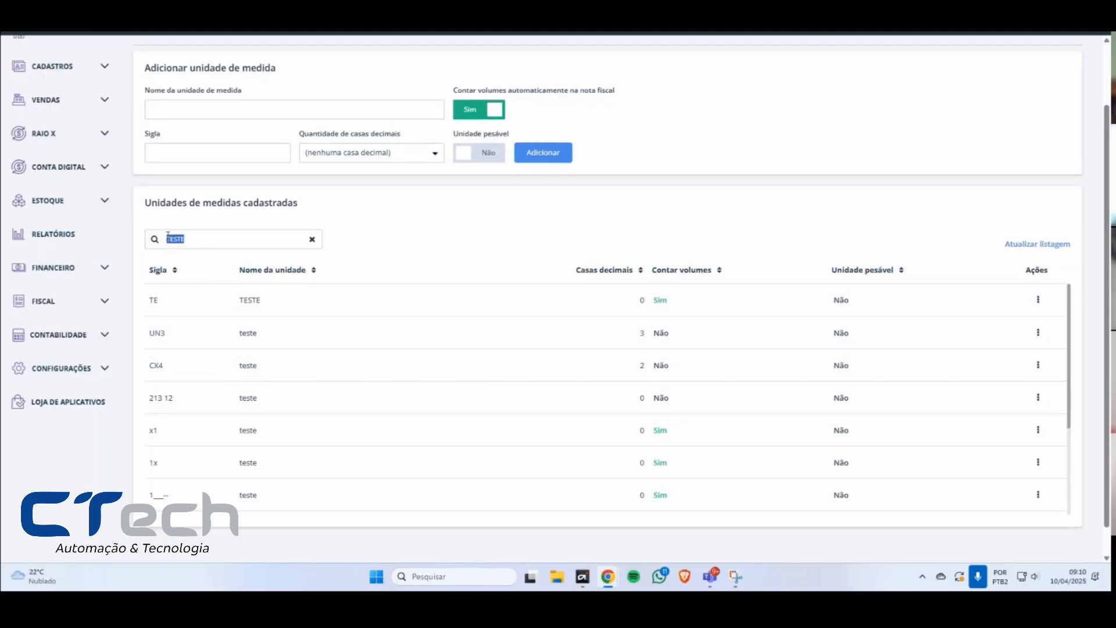
key(BackSpace)
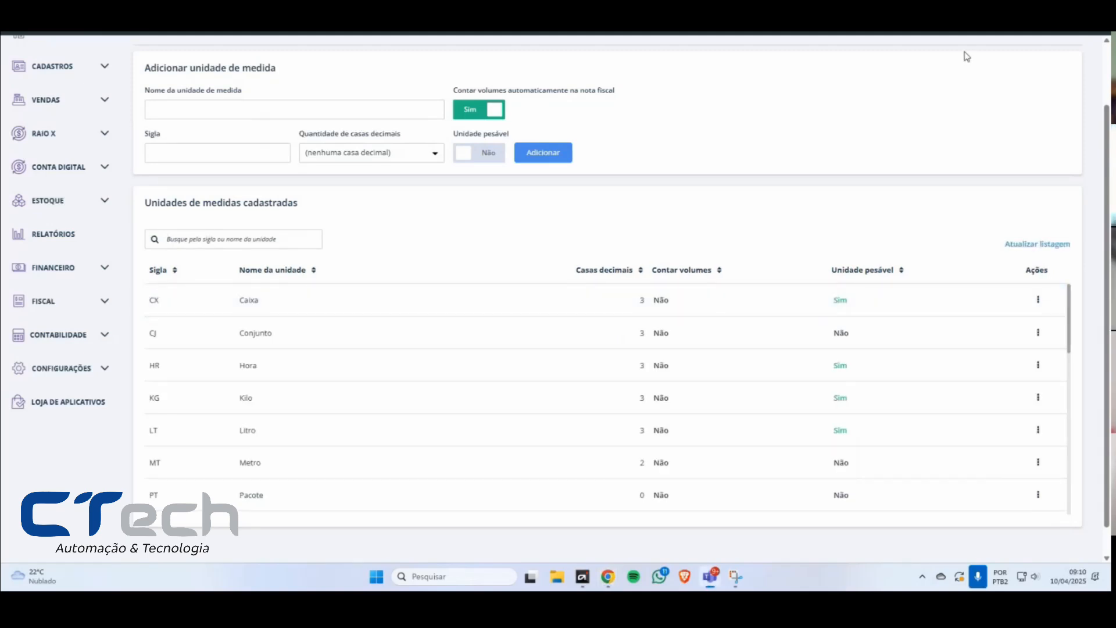
Step: Browse the full list of registered units and sort it by unit name in descending order
scroll(512, 348, down, 7)
scroll(536, 345, down, 4)
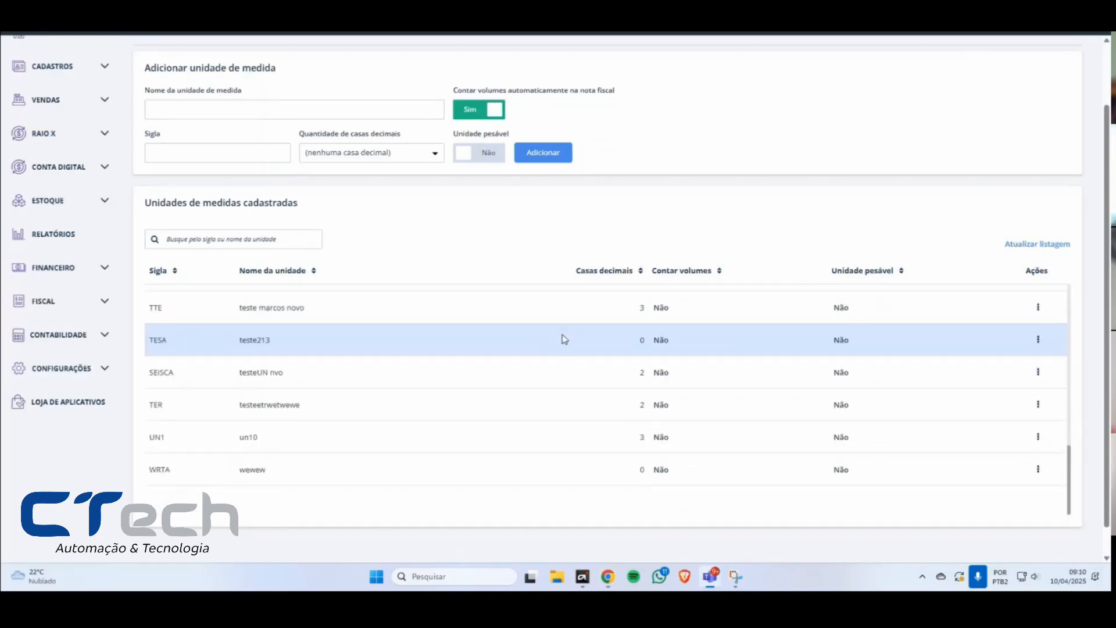
scroll(598, 337, down, 1)
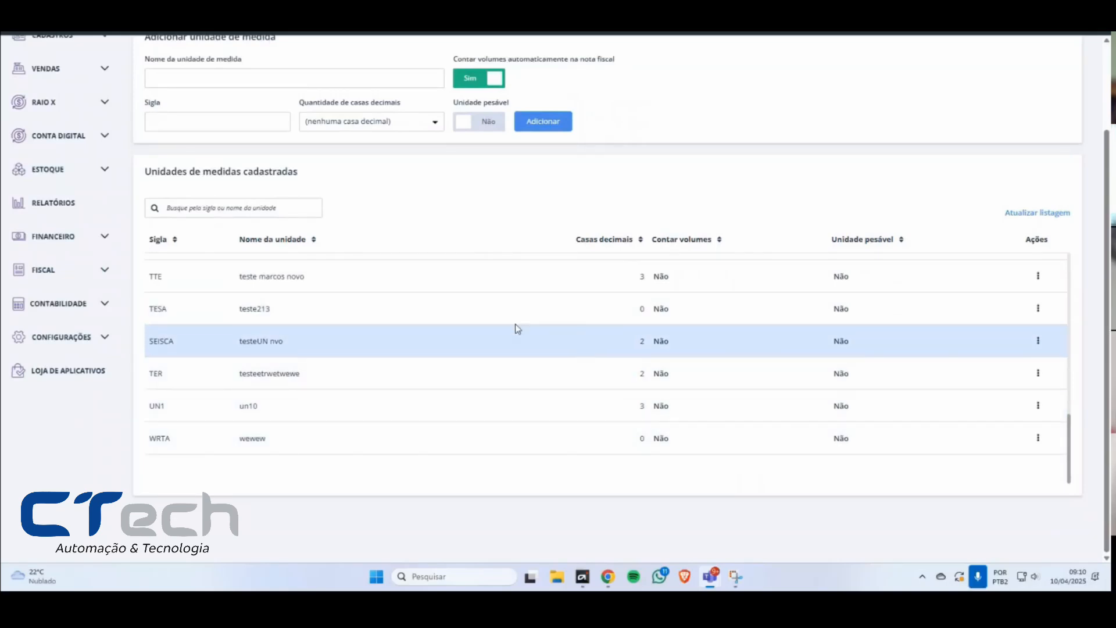
scroll(523, 342, up, 10)
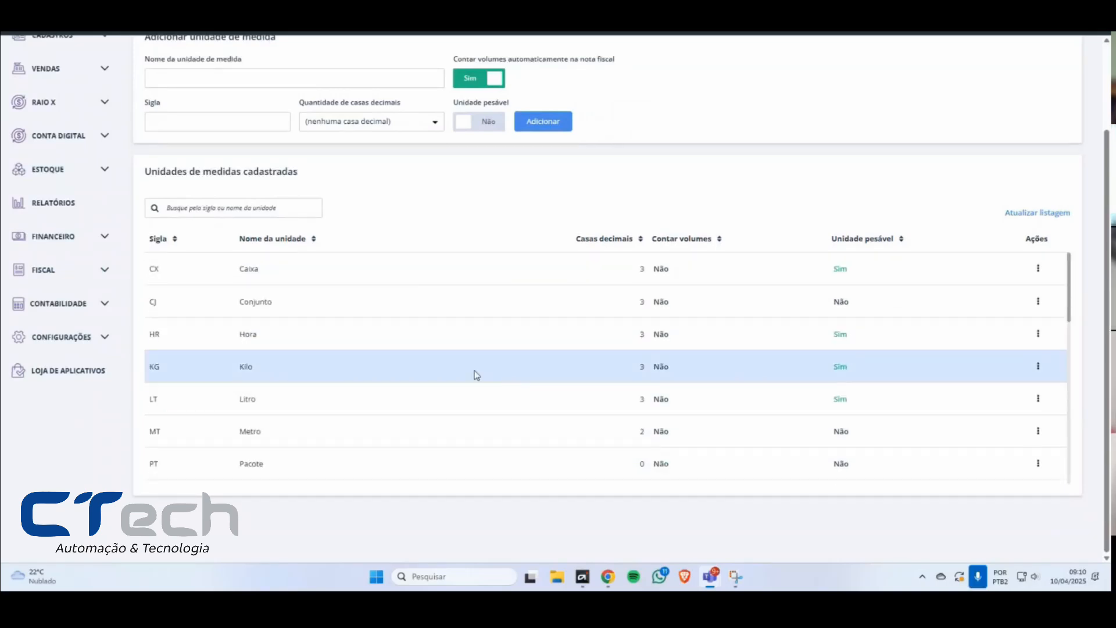
click(314, 241)
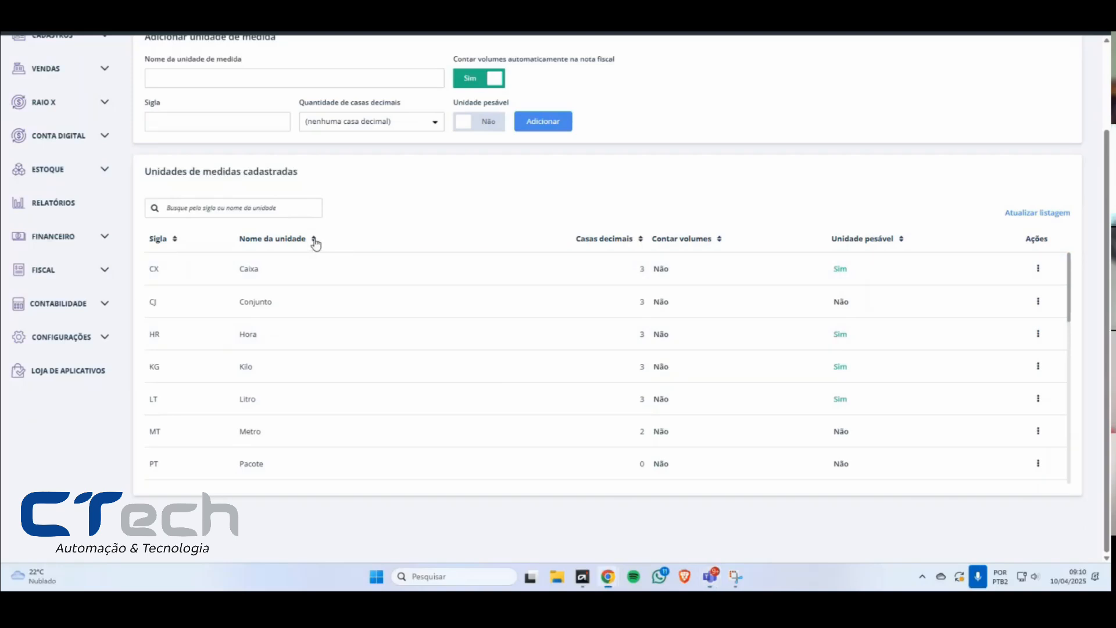
click(315, 242)
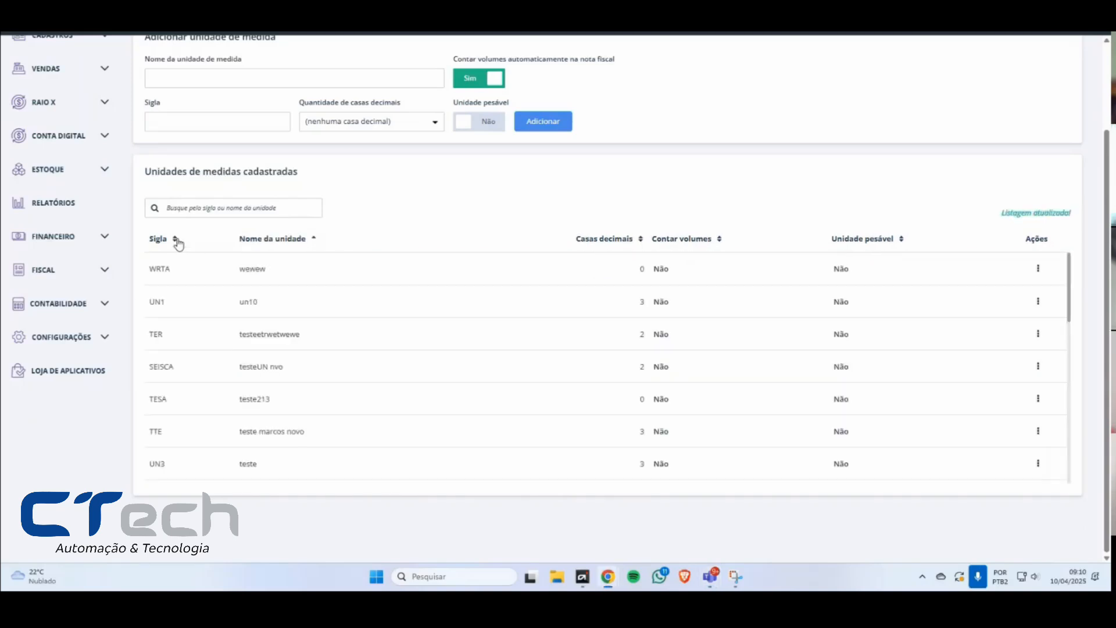
Step: Try sorting the units by abbreviation and by weighable status, ending with ascending order by unit name
click(175, 241)
click(178, 240)
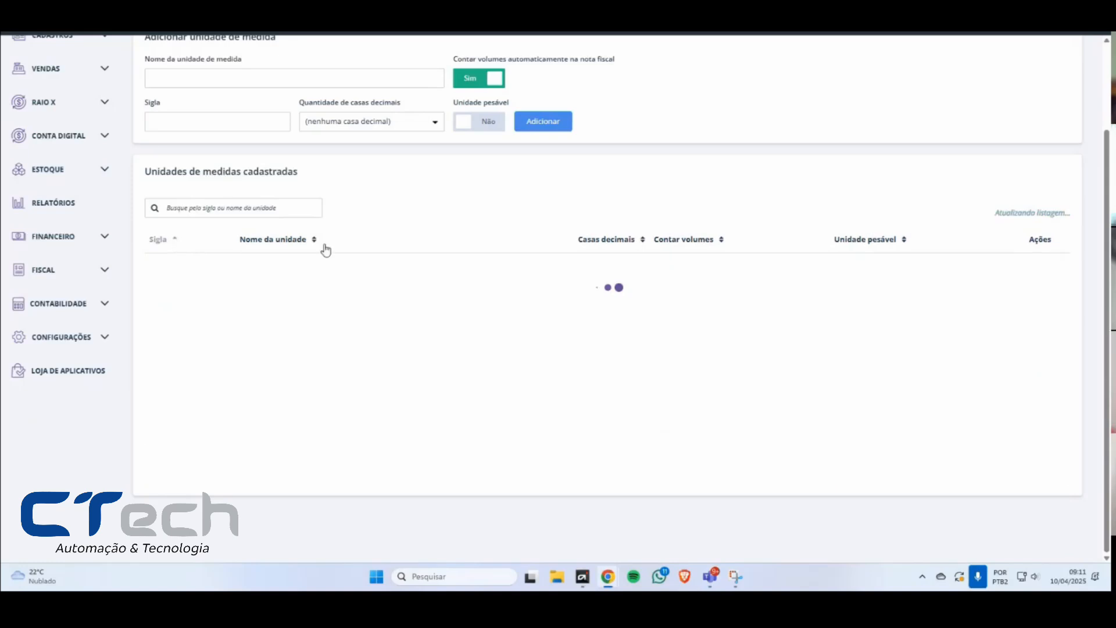
click(313, 243)
click(902, 242)
click(903, 240)
click(314, 239)
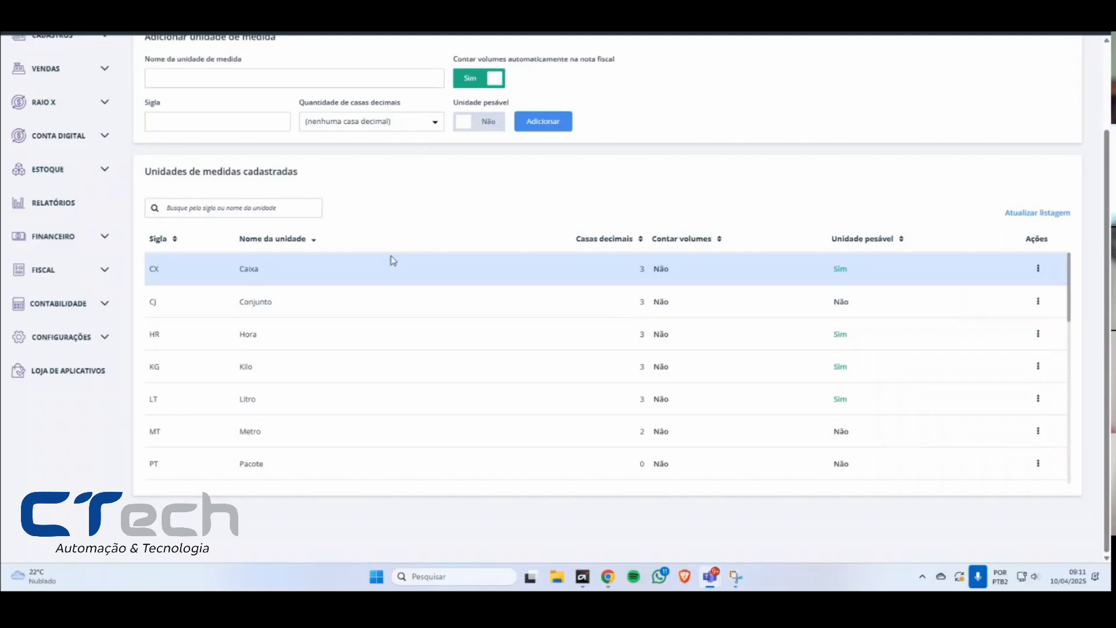
Step: Edit the CX unit's name to CaixatESTE and save the change
click(1037, 272)
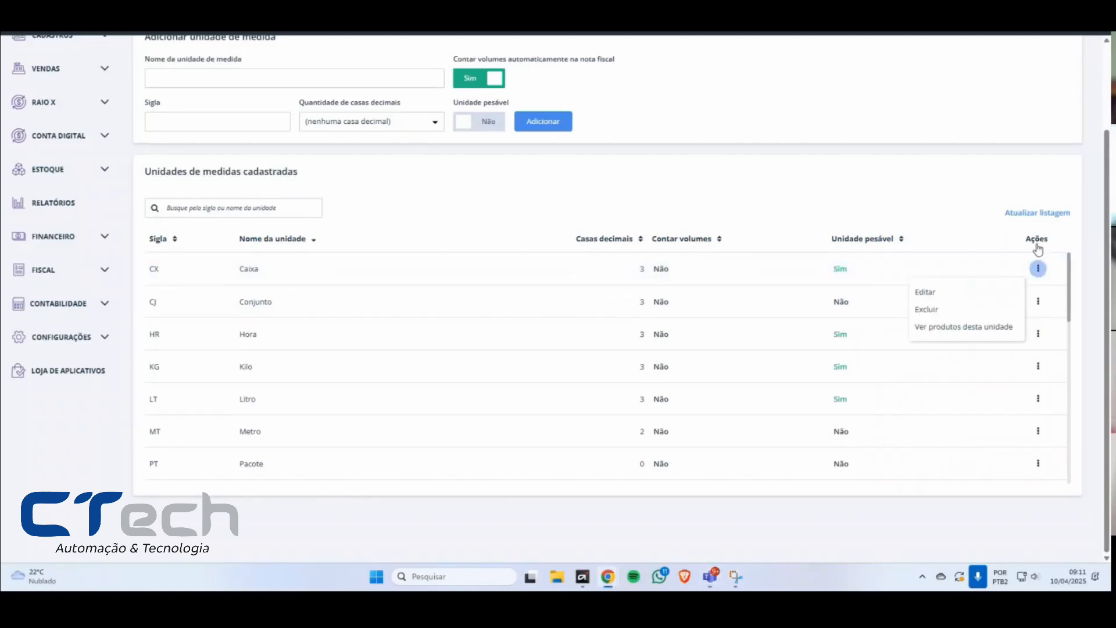
click(943, 299)
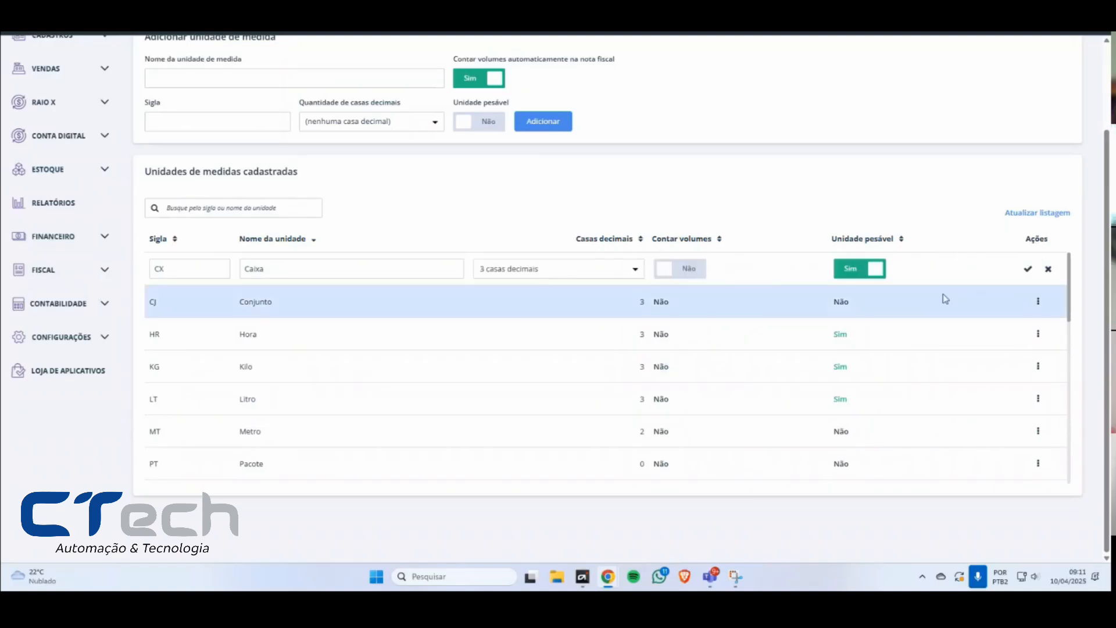
click(338, 273)
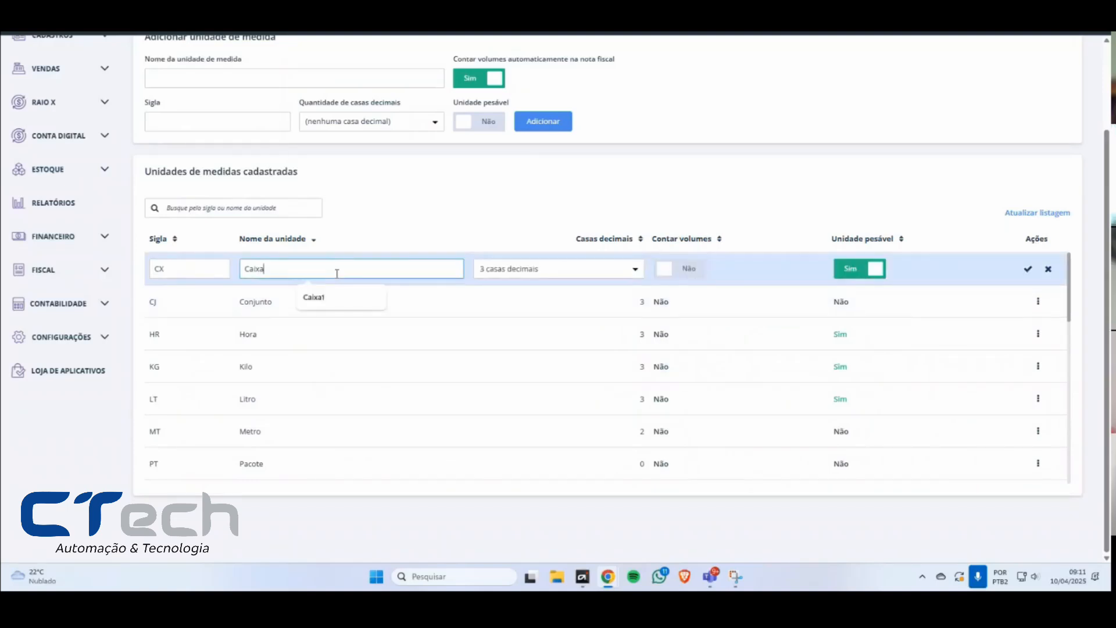
click(169, 271)
click(317, 267)
text(tESTE)
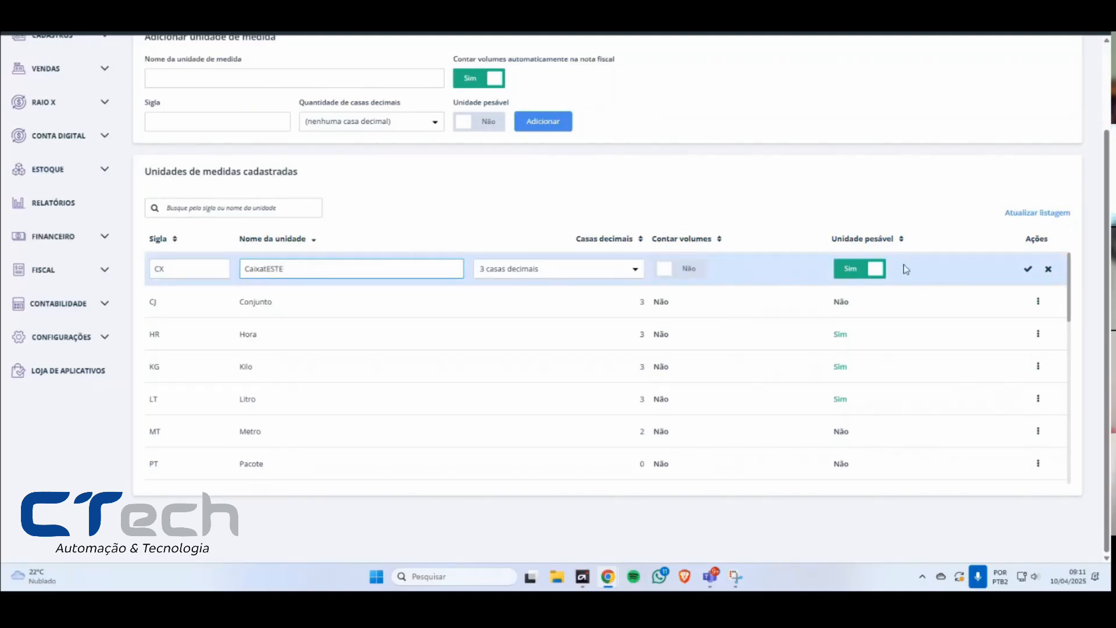
click(1028, 271)
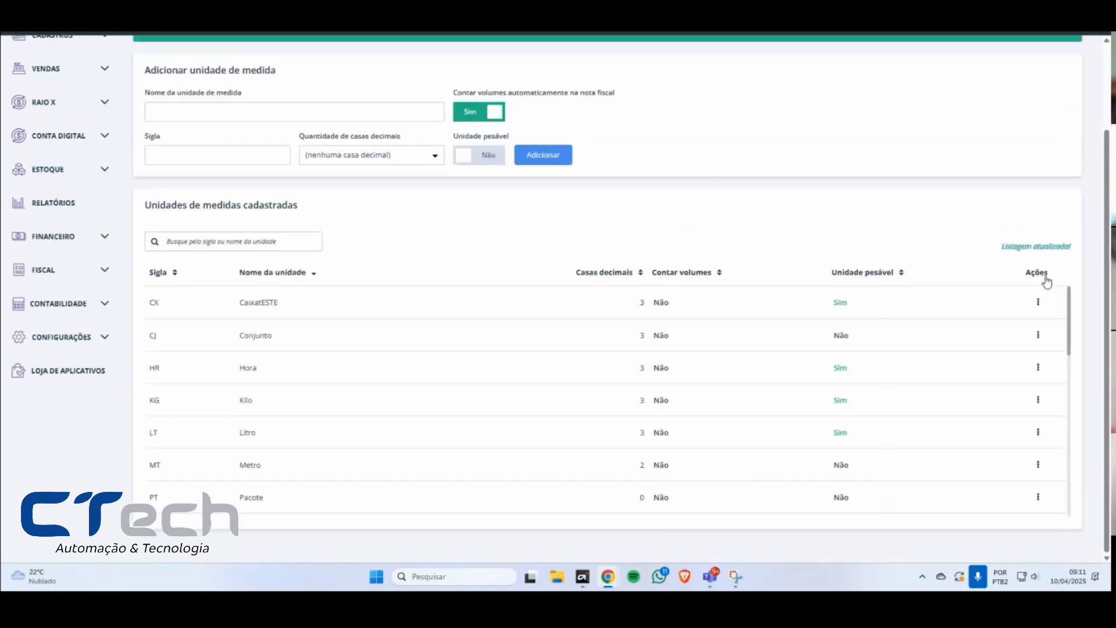
drag(239, 306, 300, 307)
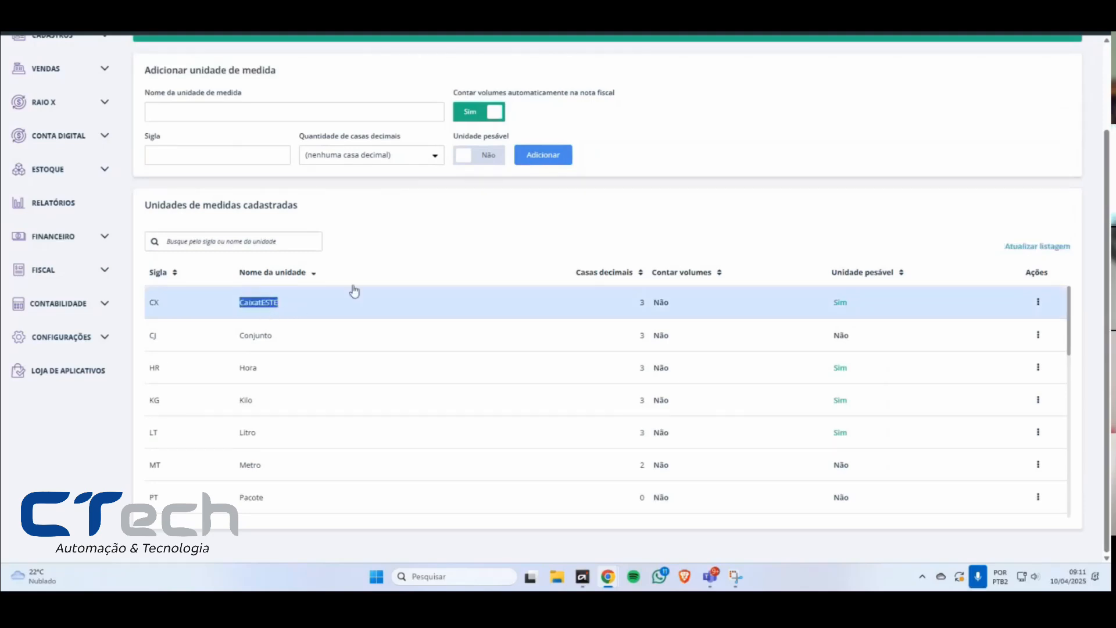
Step: Try to delete the CX unit CaixatESTE, reading the deletion dialogs and closing them
click(1038, 301)
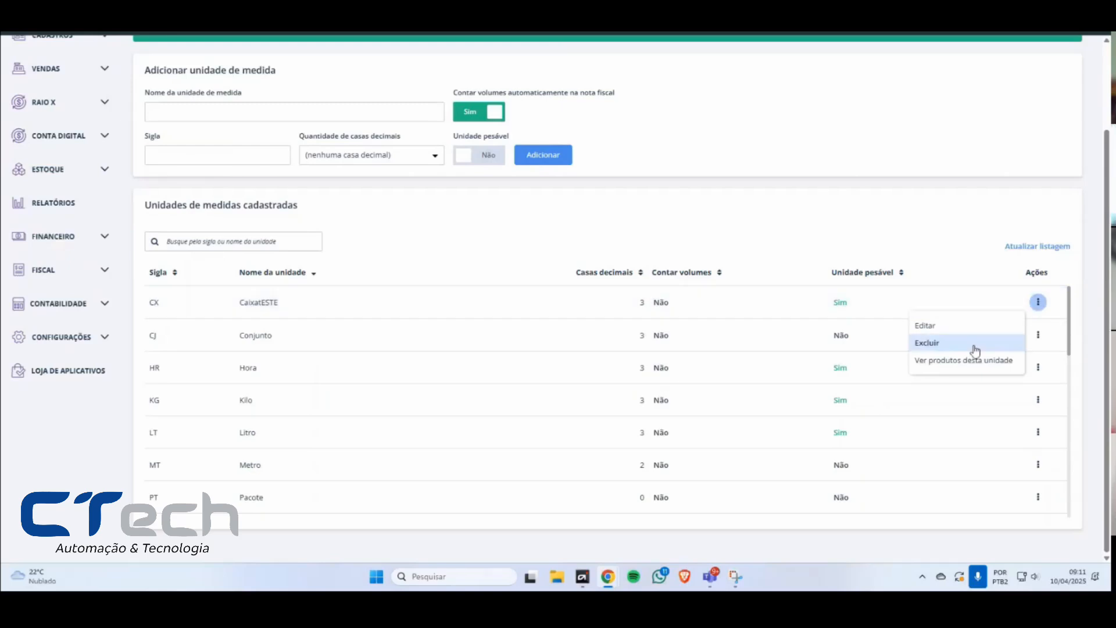
click(936, 348)
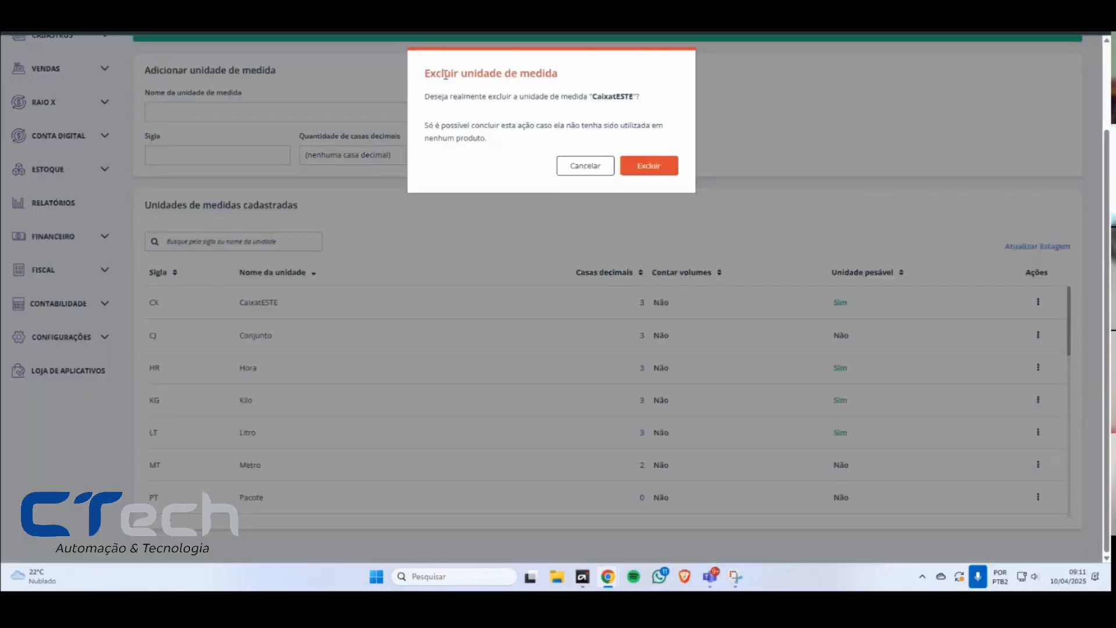
drag(440, 72, 577, 90)
mouse_move(429, 96)
mouse_down()
mouse_move(638, 96)
mouse_move(416, 78)
mouse_up()
click(562, 130)
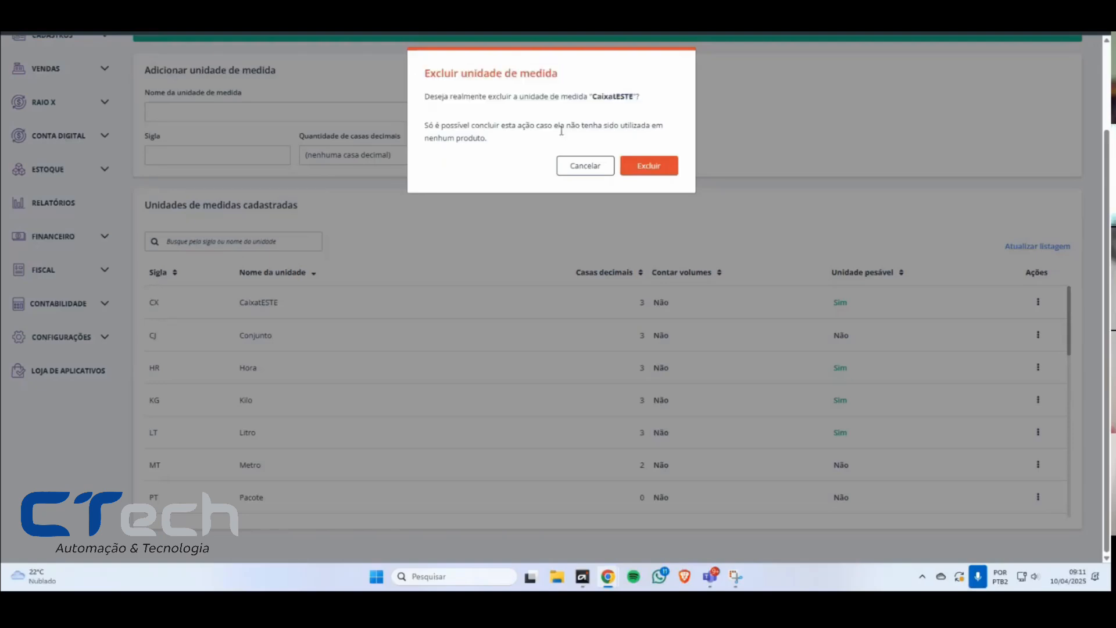
click(649, 174)
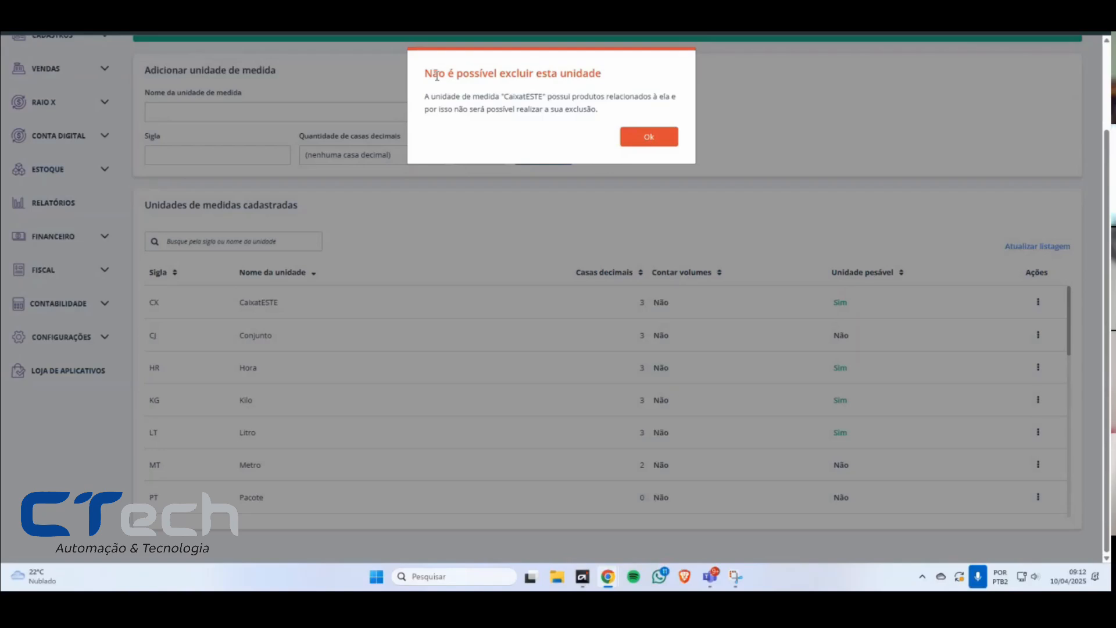
drag(436, 77, 606, 116)
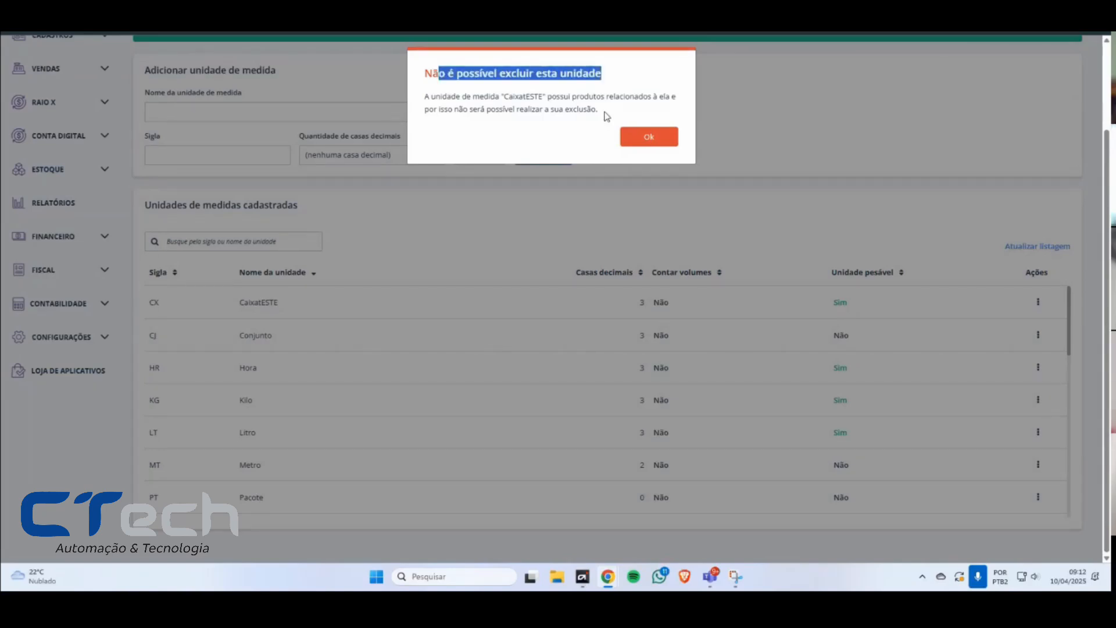
drag(606, 116, 633, 142)
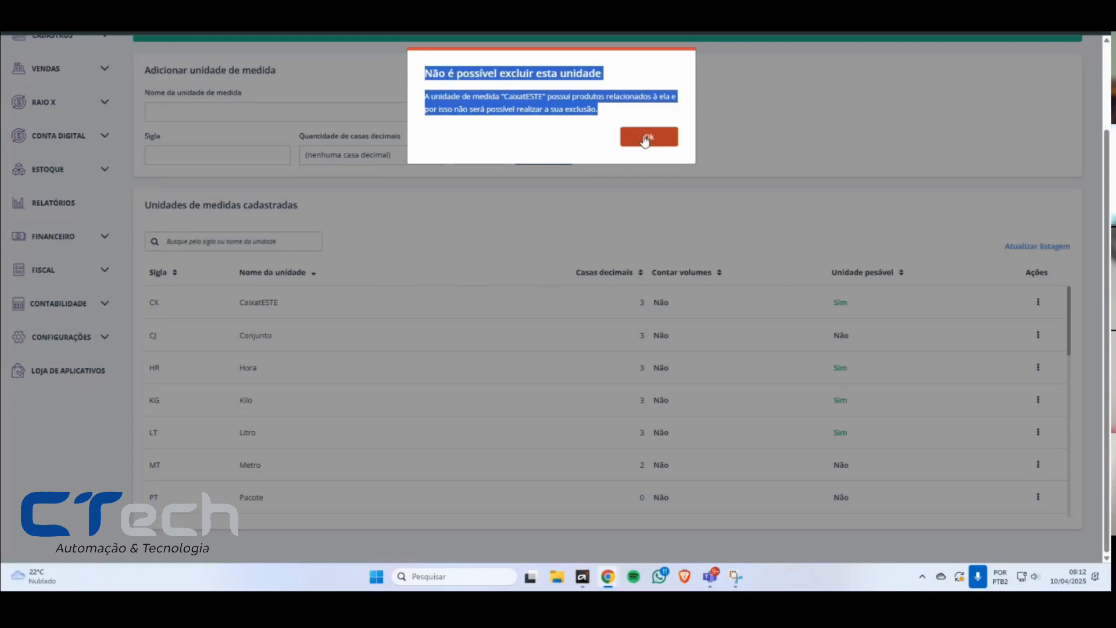
click(645, 140)
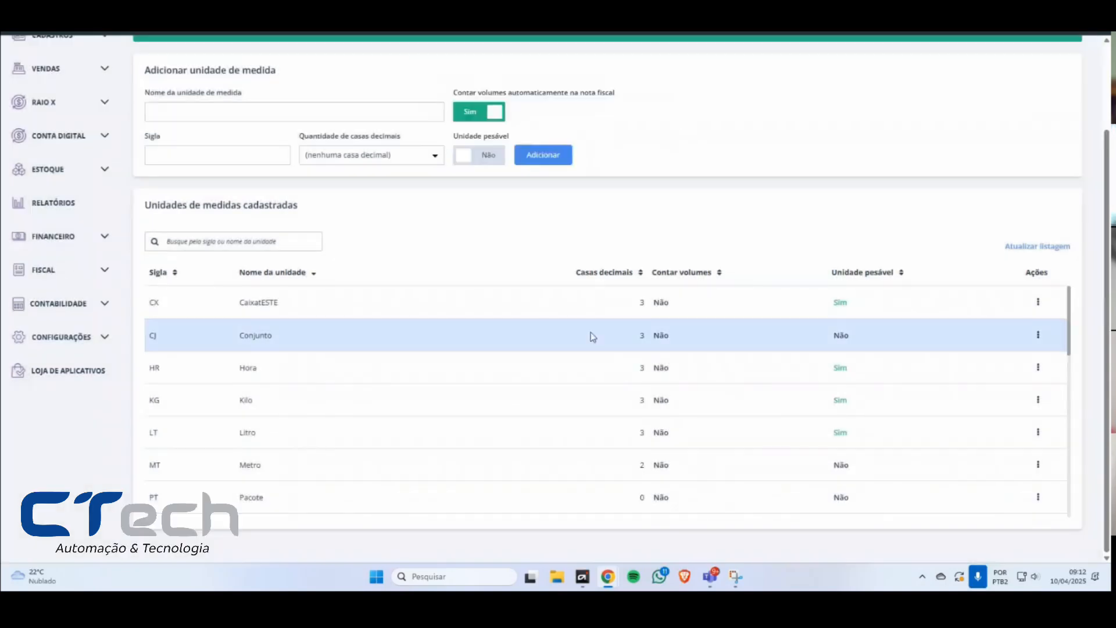
Step: Request the products of the CX unit and set the browser to always allow the site's pop-ups and redirects
click(1038, 303)
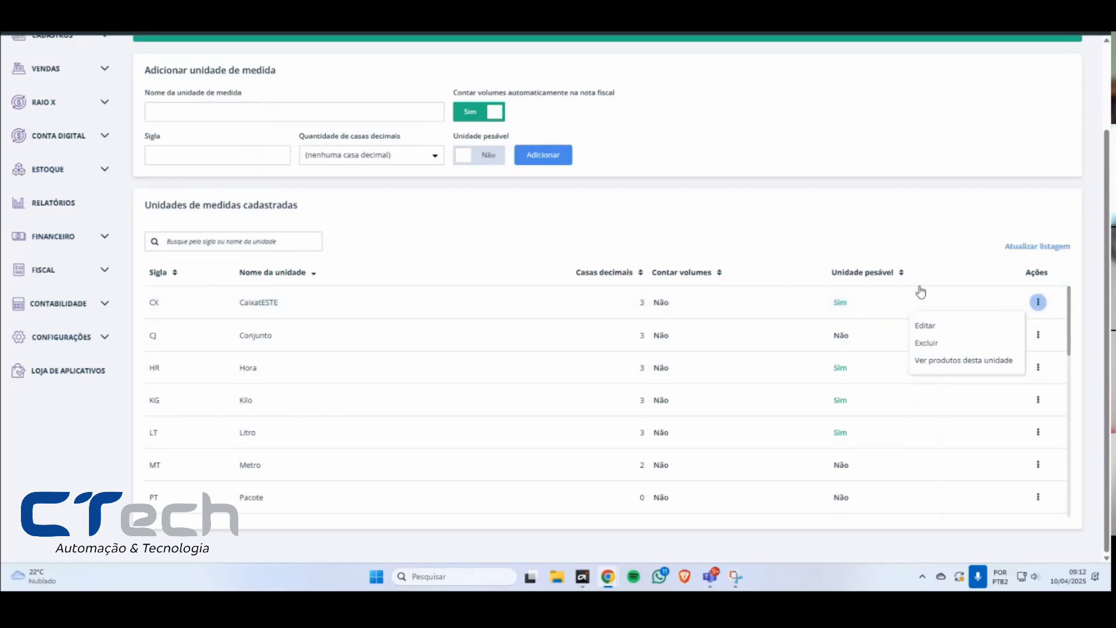
click(963, 361)
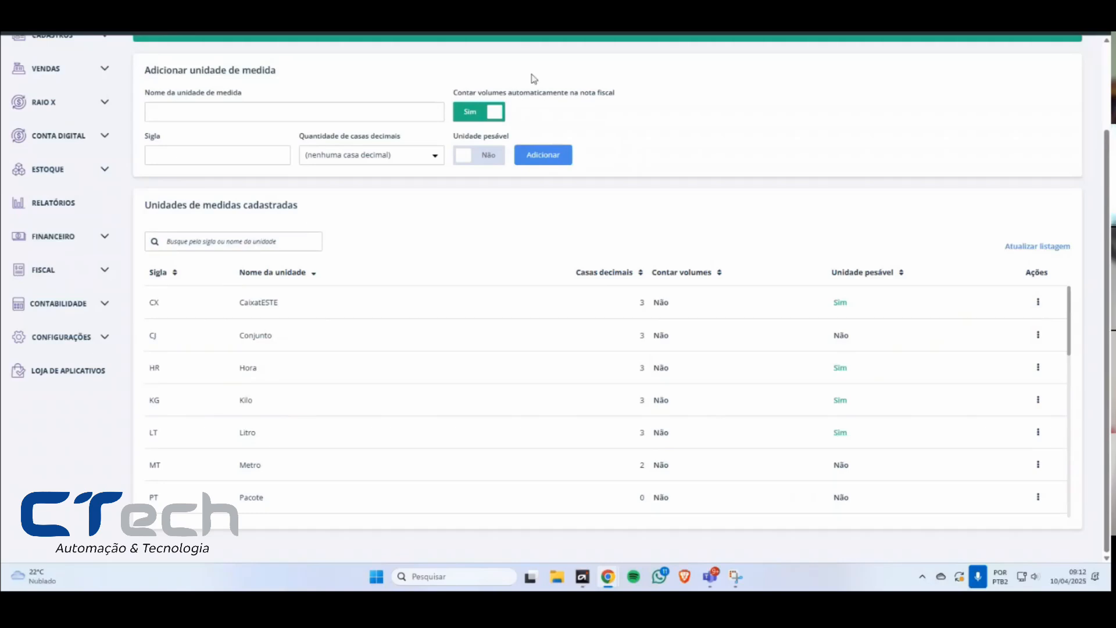
click(1006, 44)
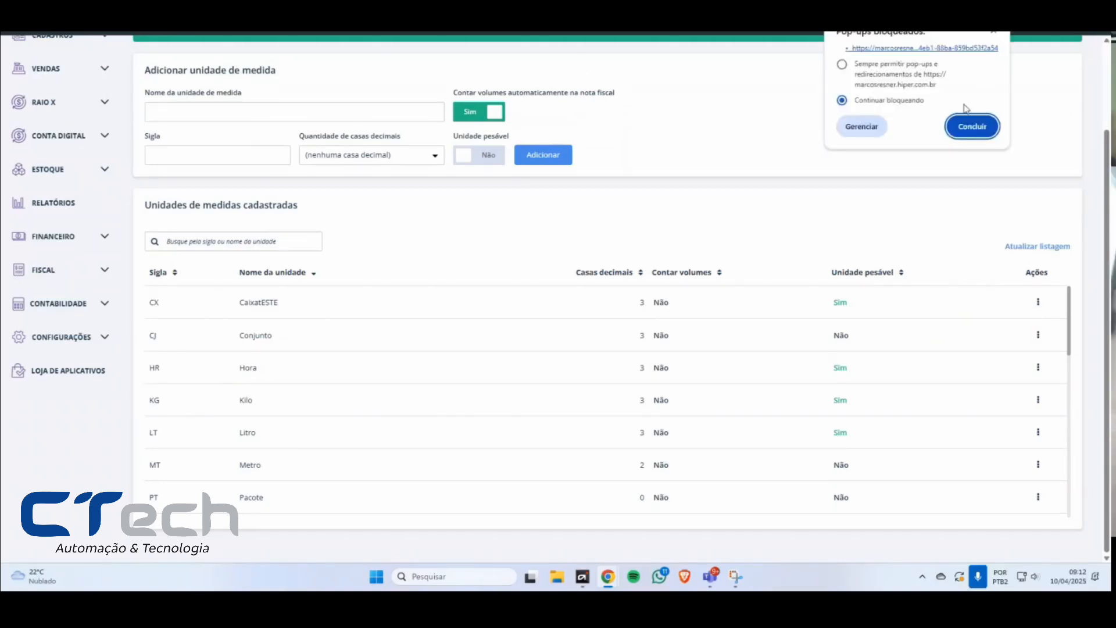
click(867, 65)
Step: View the products that use the CX unit and return to the units of measure list
click(1039, 302)
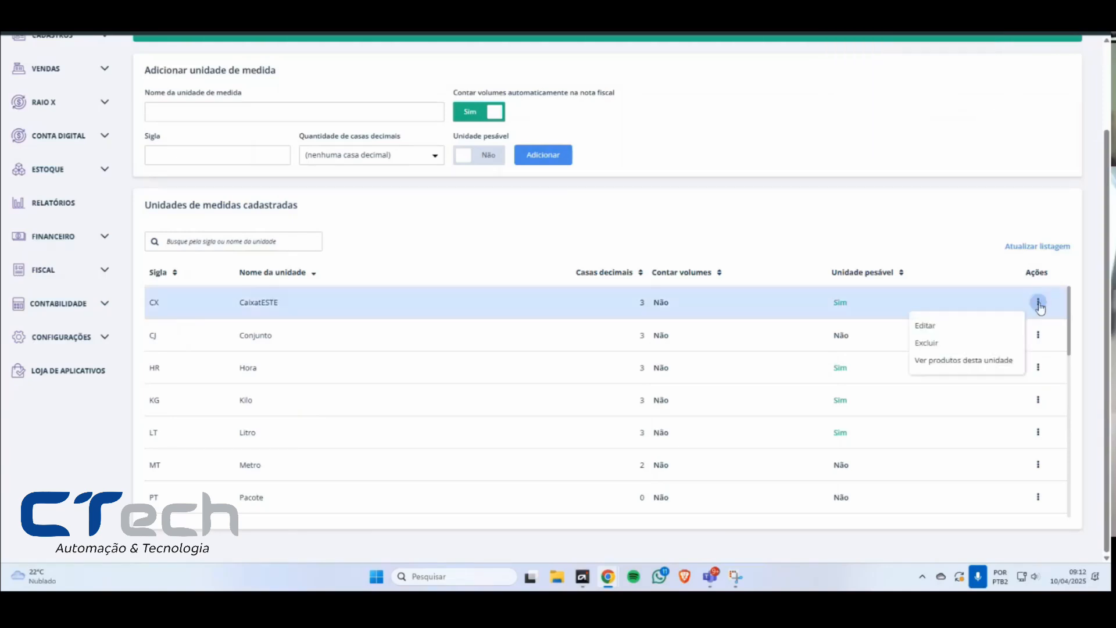
click(960, 359)
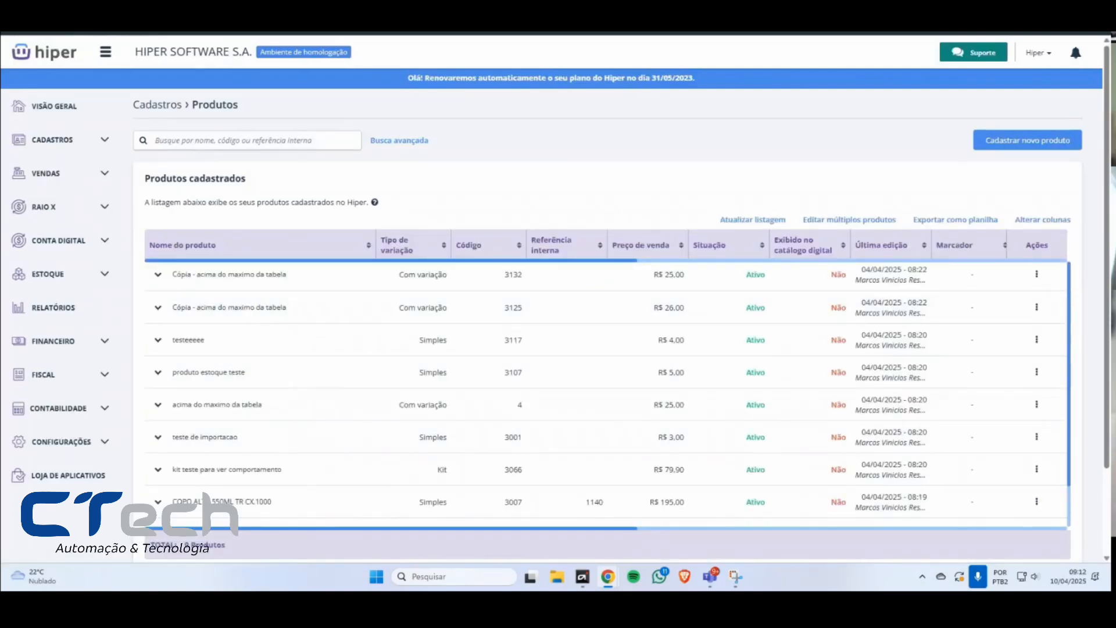
key(alt+Left)
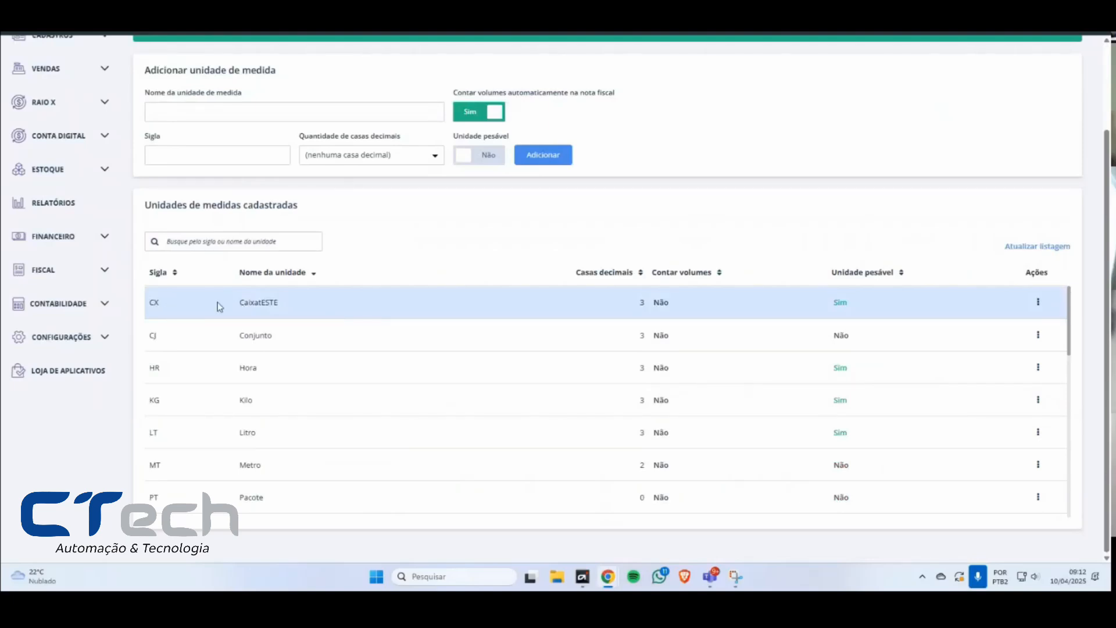
Step: Inspect the unit of measure filter set to CX - CaixatESTE in the advanced product search, and hide the filters
drag(247, 308, 285, 307)
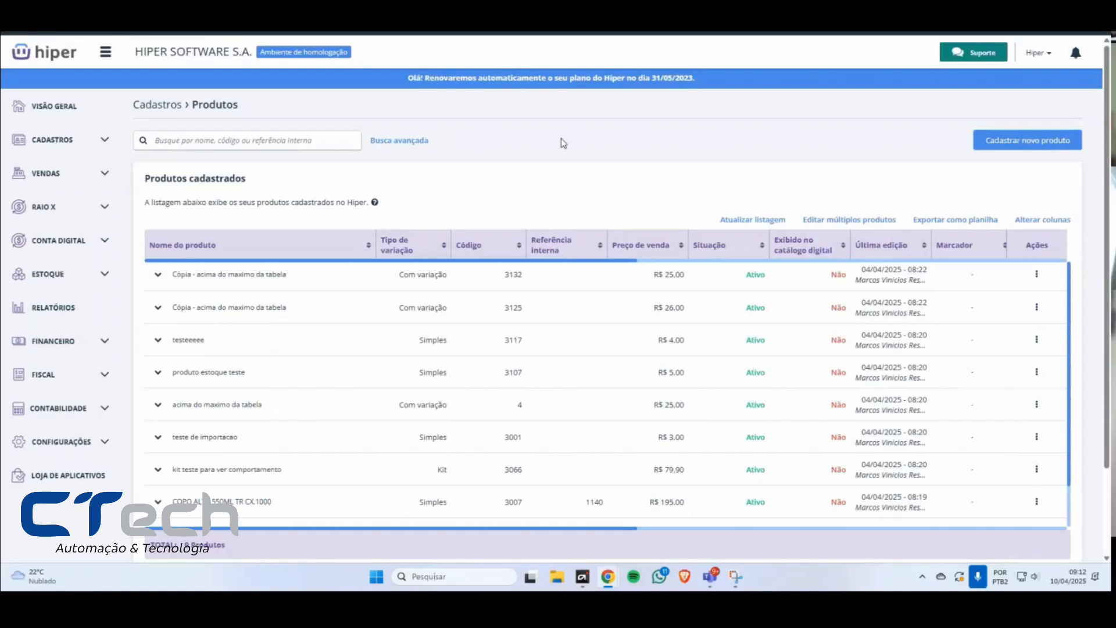
click(399, 141)
click(848, 277)
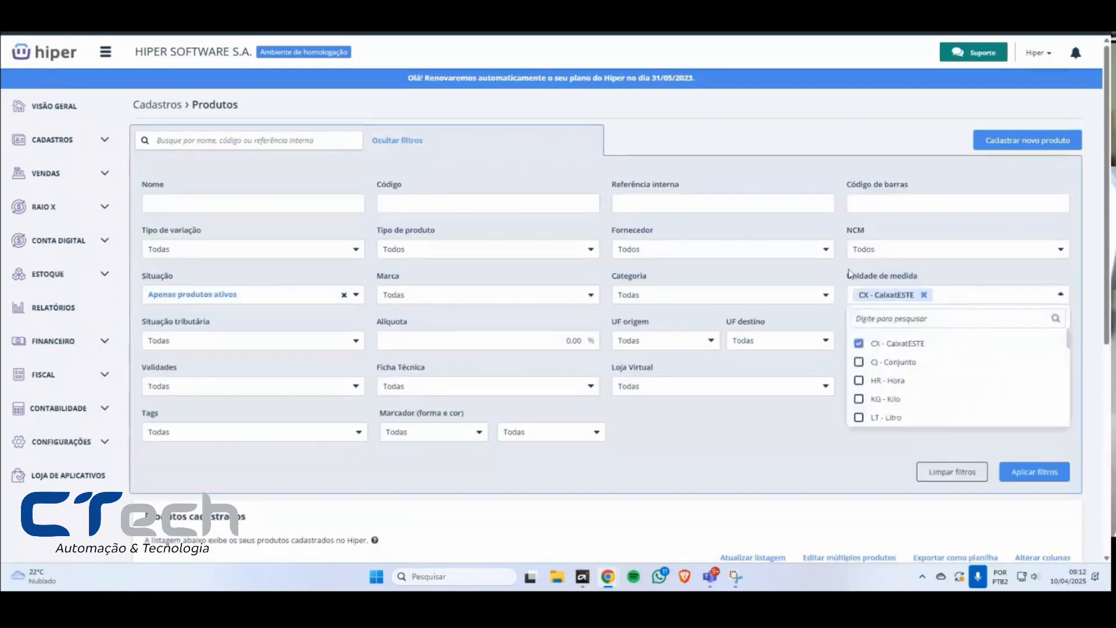
drag(847, 277, 922, 279)
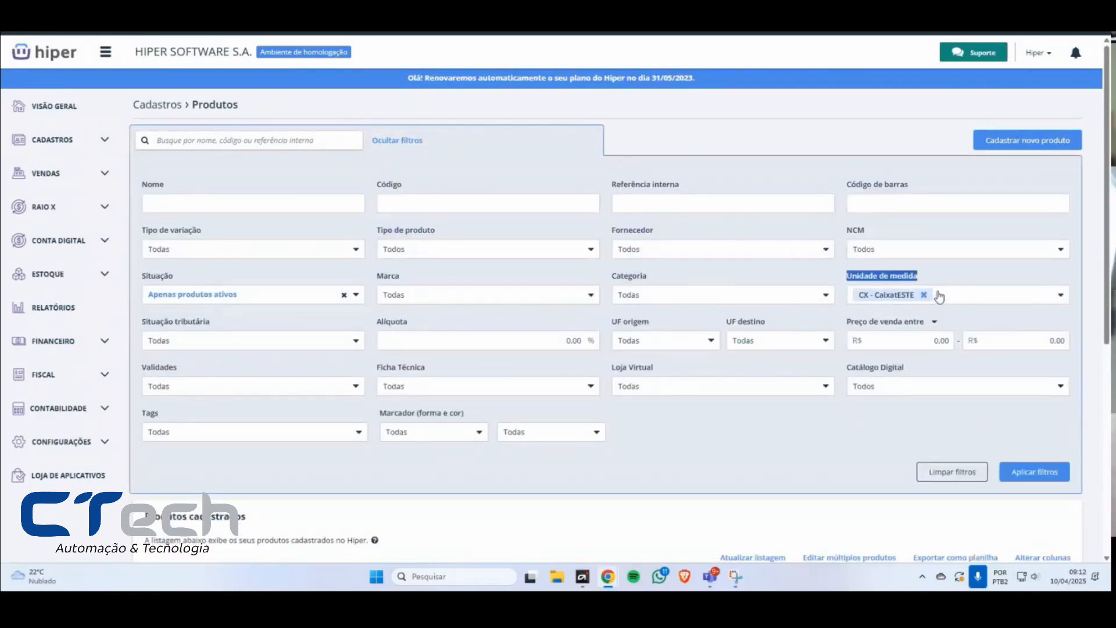
click(969, 473)
click(392, 141)
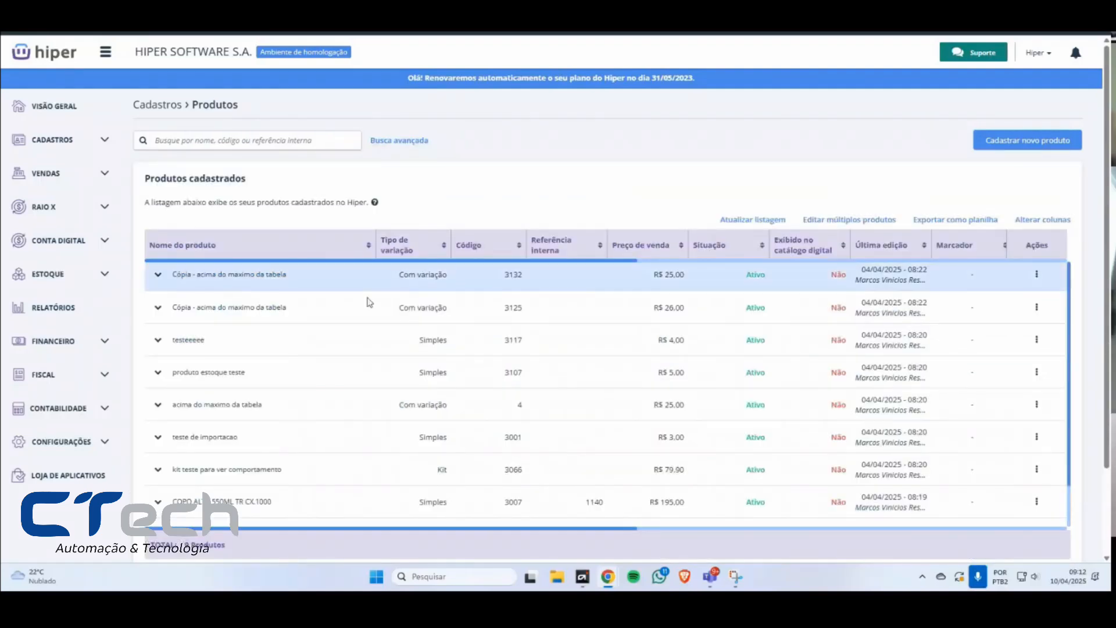
Step: Review the list of products that use the CX unit and highlight the product total below it
scroll(360, 325, down, 2)
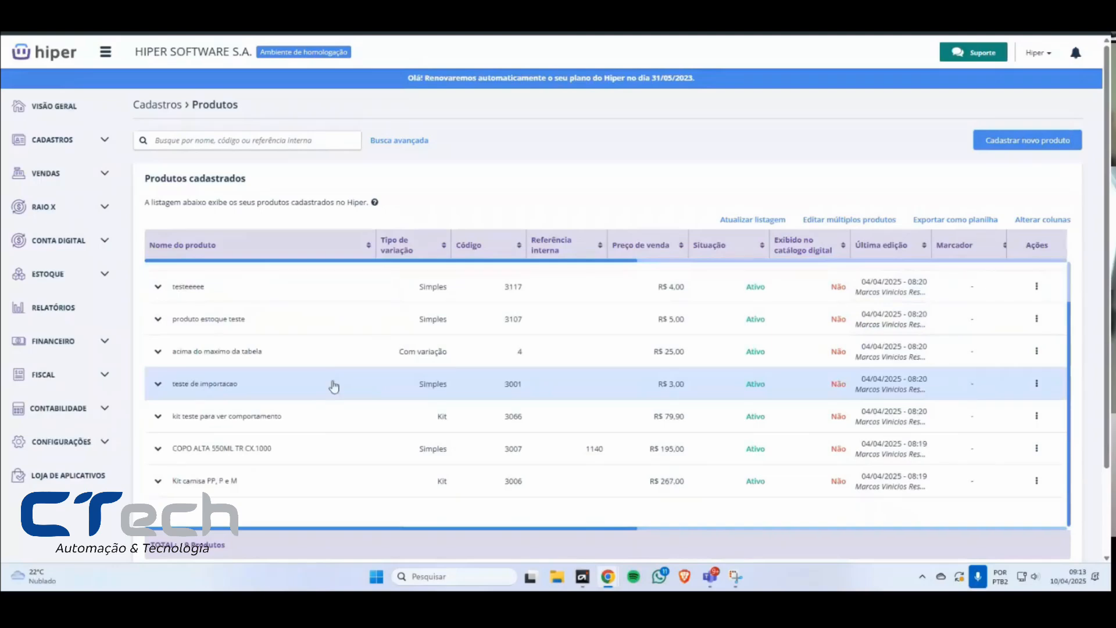
mouse_move(232, 548)
mouse_down()
mouse_move(154, 544)
mouse_move(221, 548)
mouse_up()
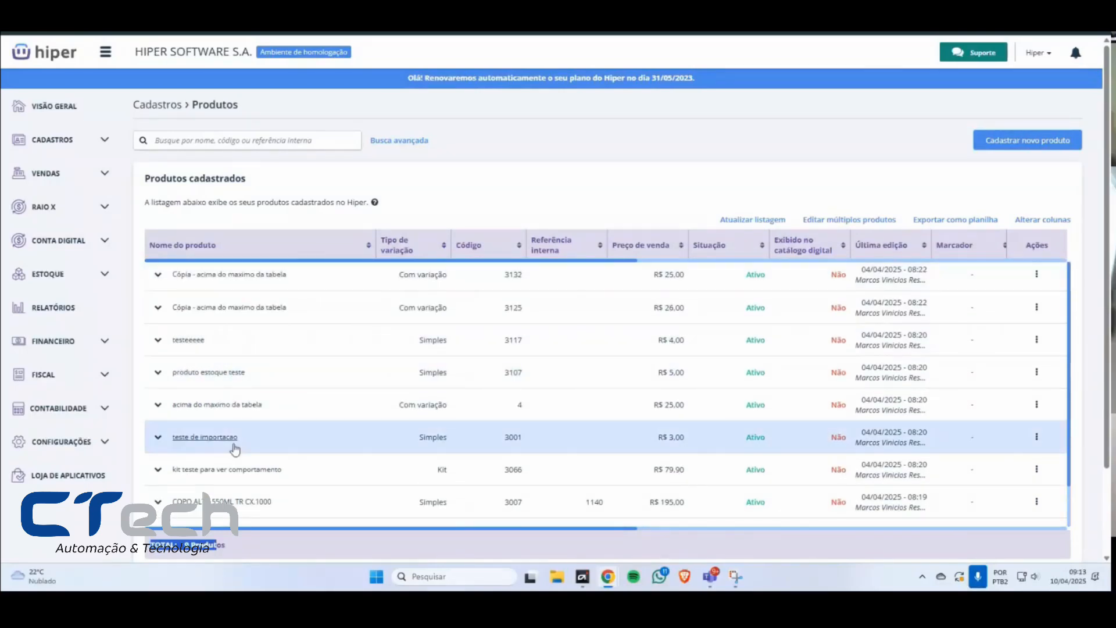
triple_click(224, 549)
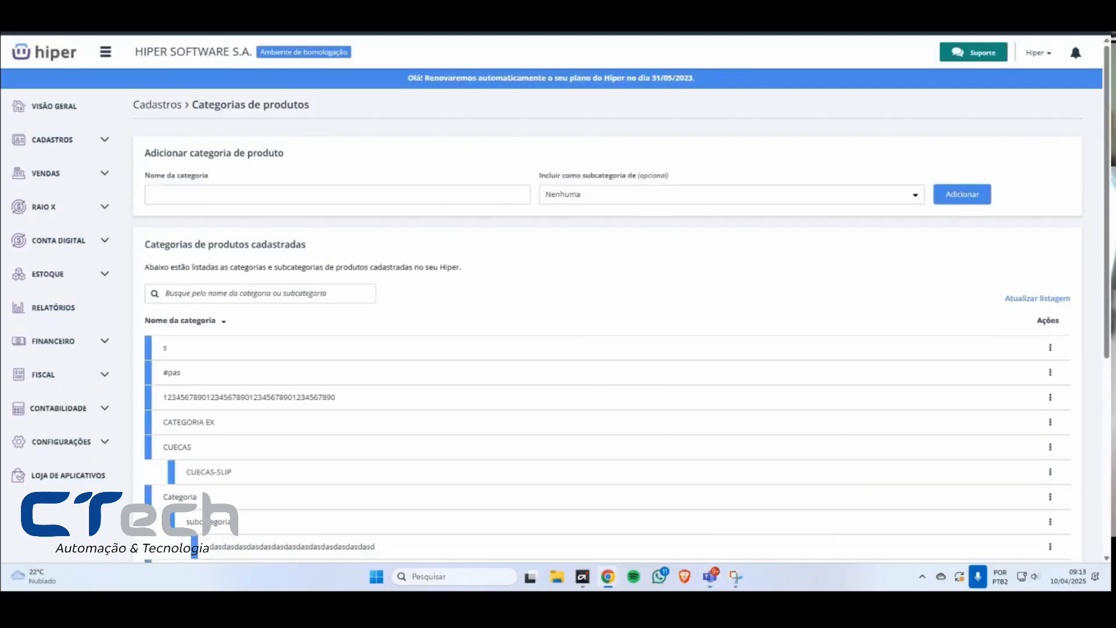
Step: Review the product categories page, the registration options and the actions offered for the category s
scroll(398, 220, down, 1)
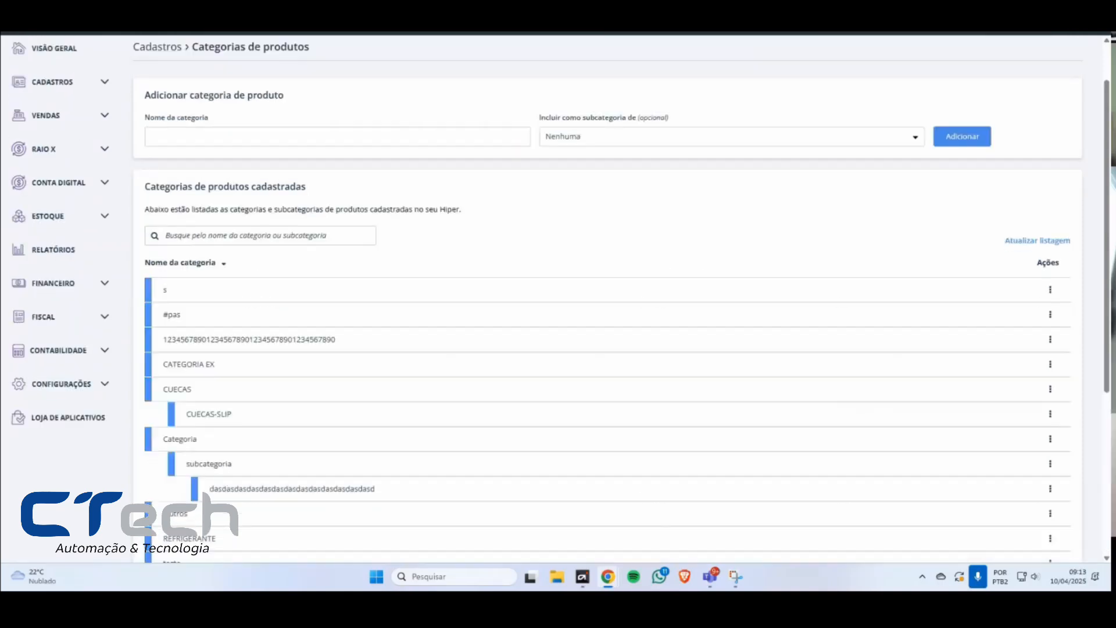
click(75, 85)
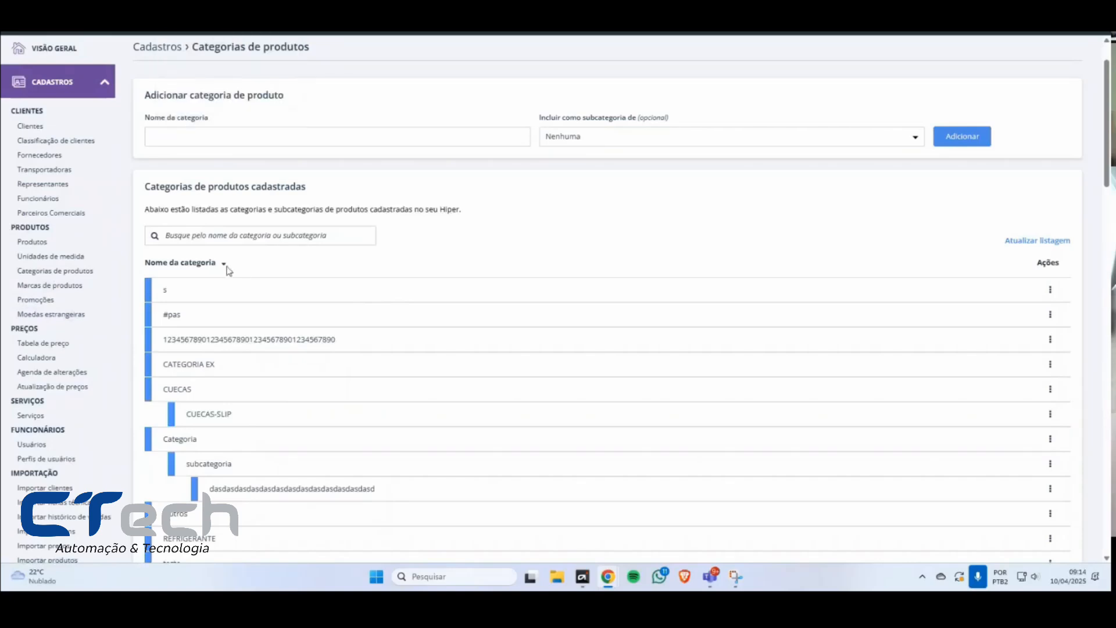
click(1050, 290)
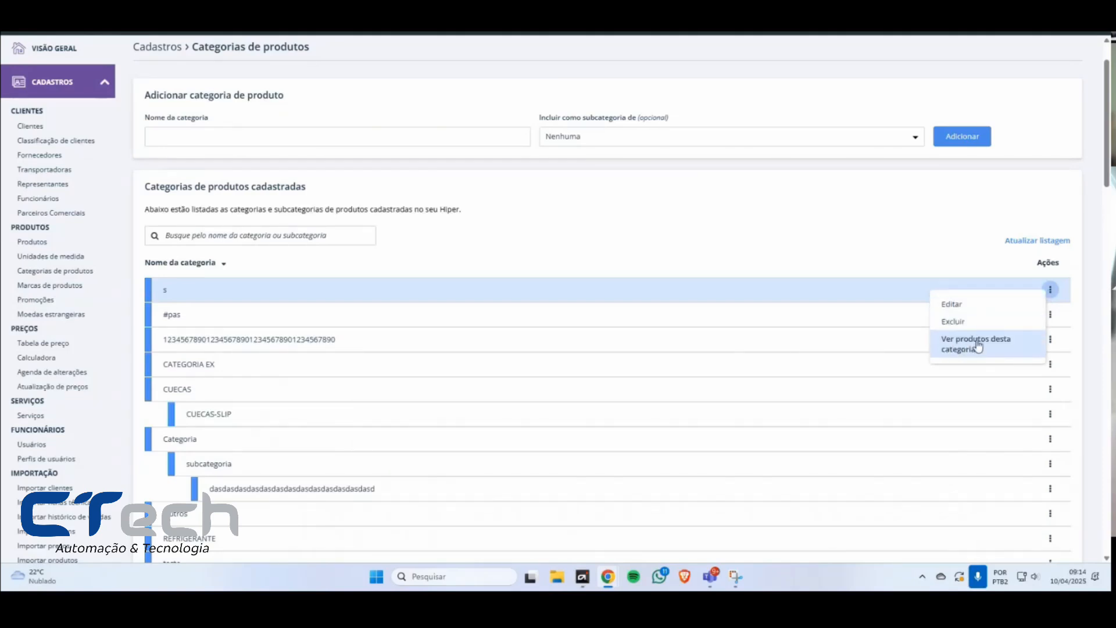
Step: Add a product category named TESTE with no parent category
click(235, 135)
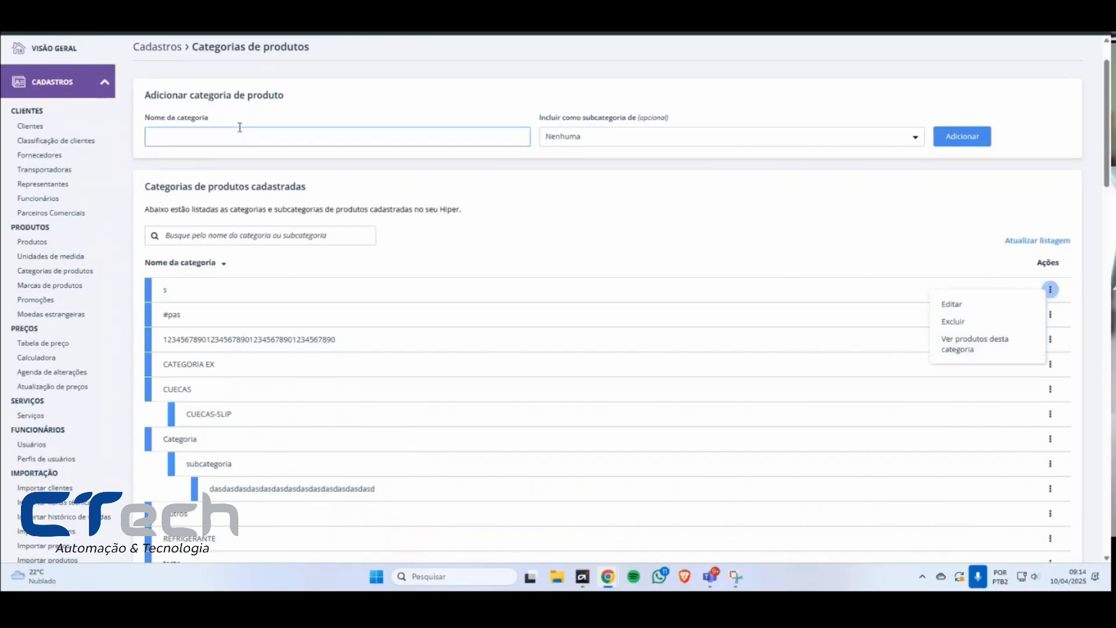
text(TESTE)
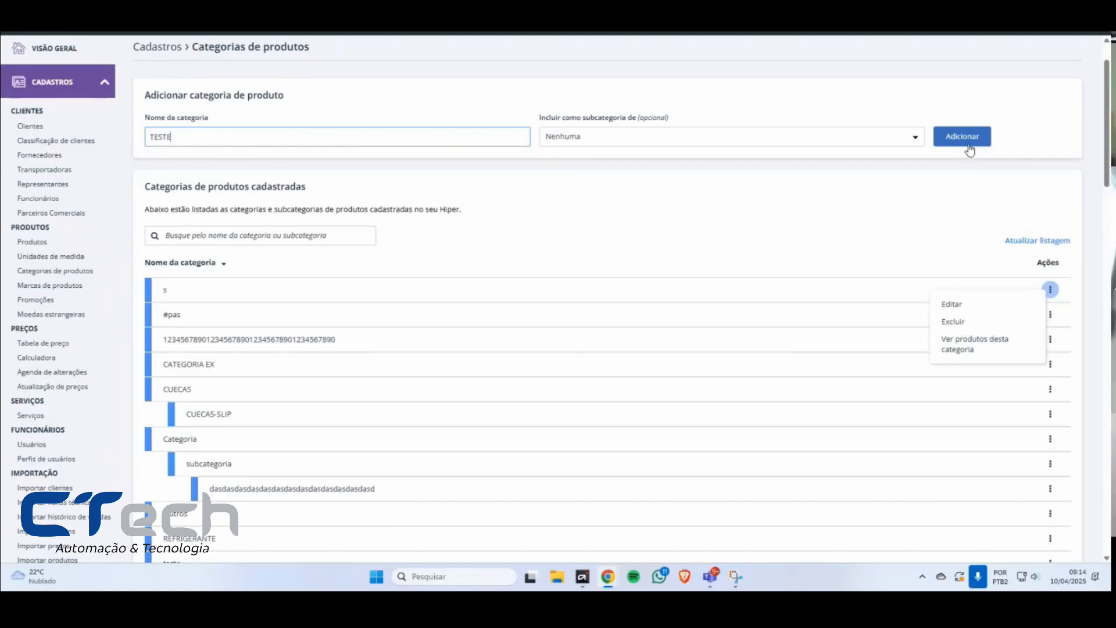
click(974, 144)
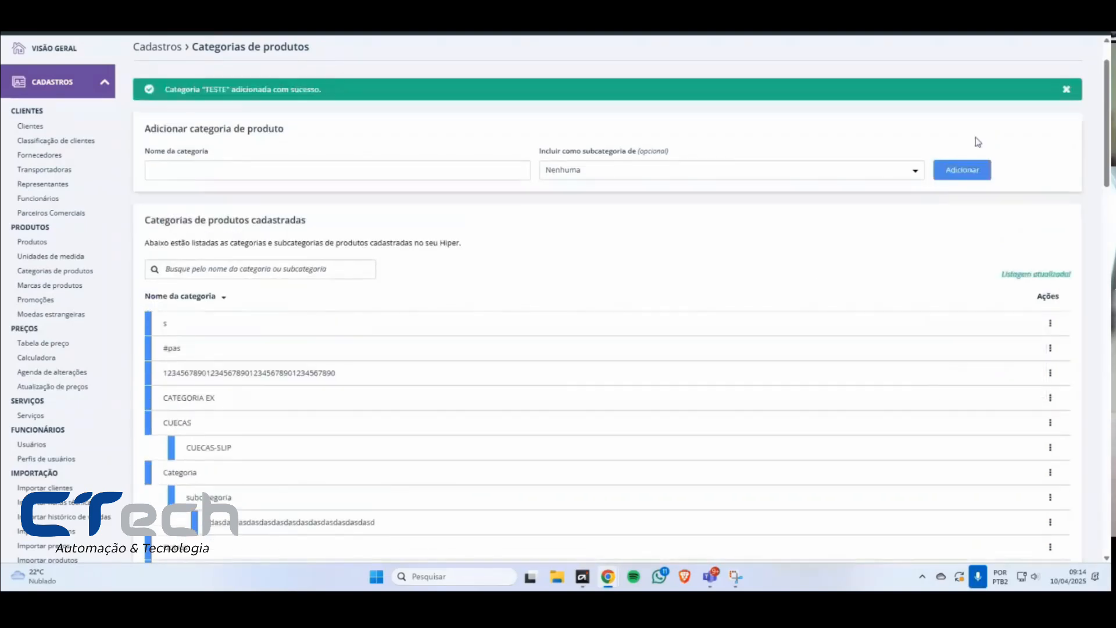
Step: Edit the category CUECAS to make it a subcategory of teste and save the change
click(1051, 424)
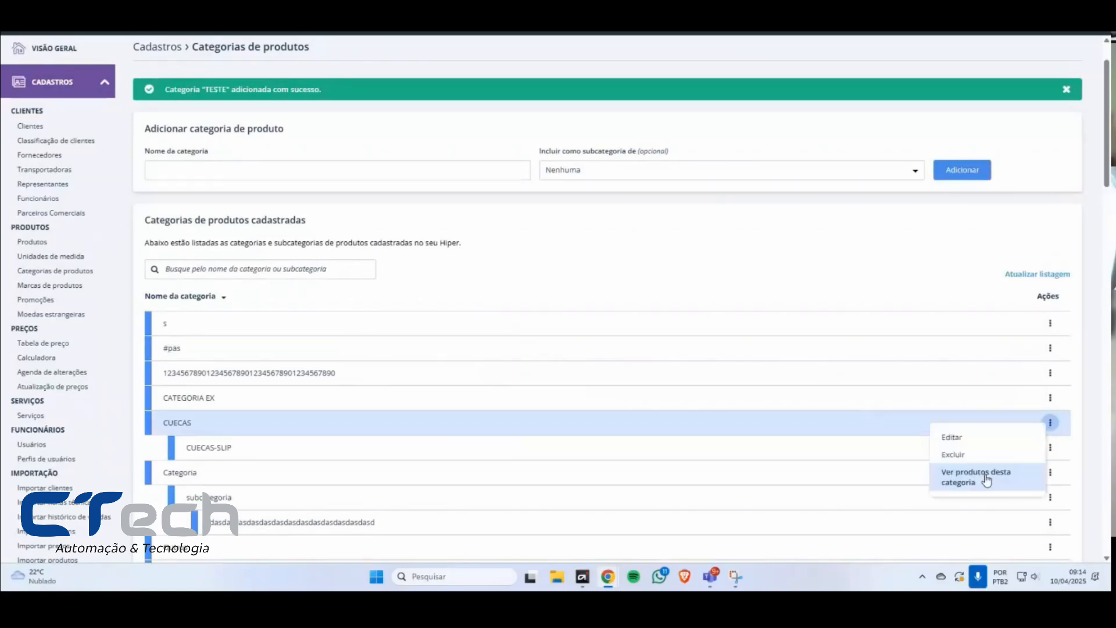
click(958, 440)
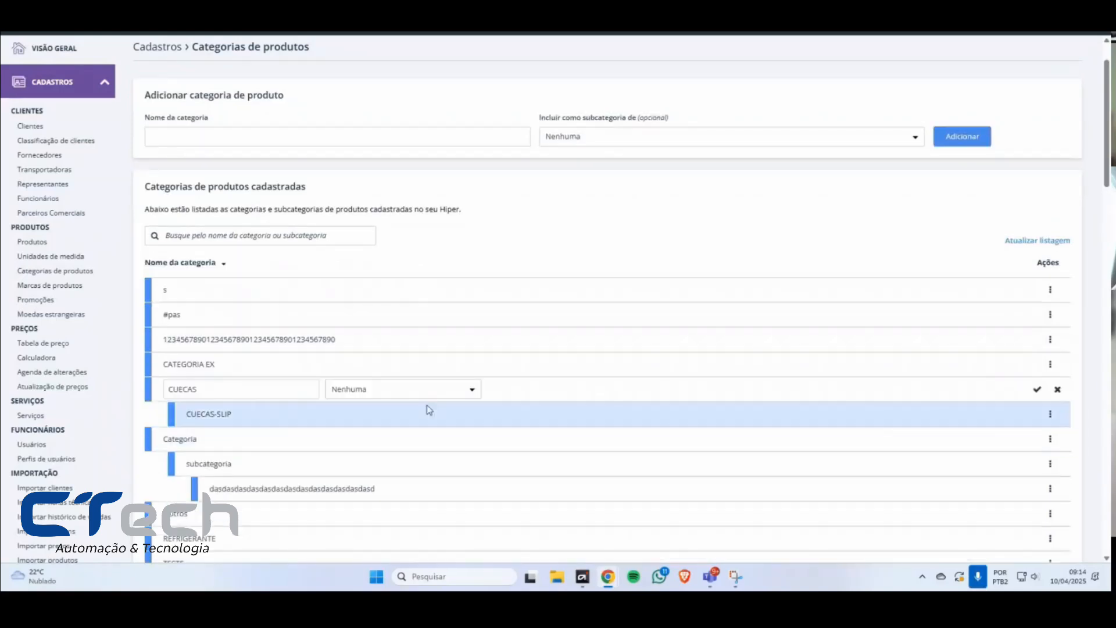
click(343, 391)
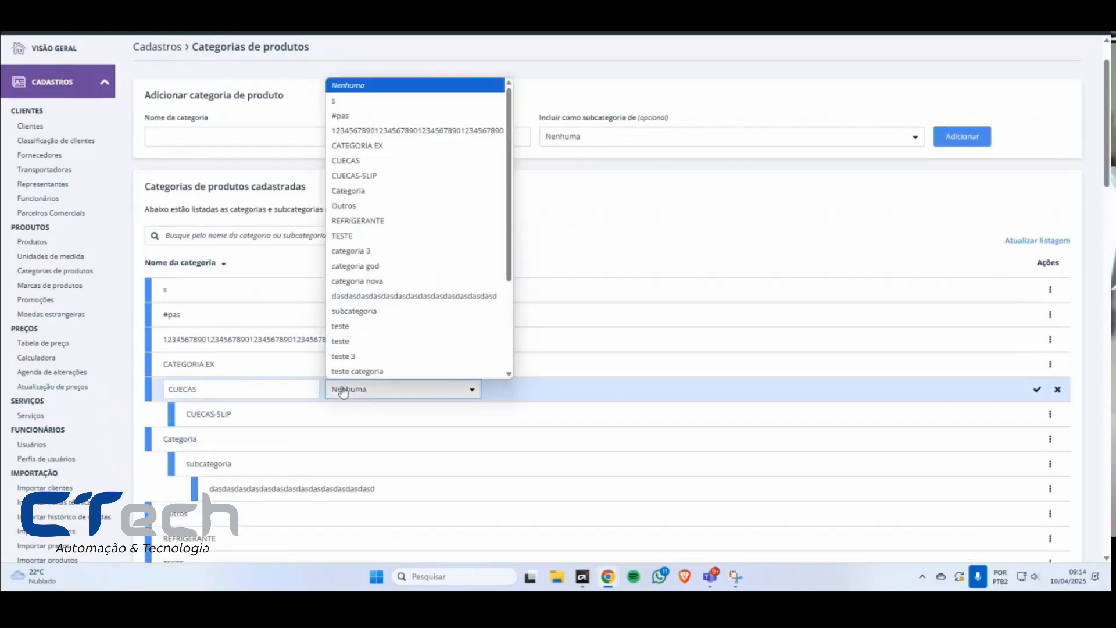
click(364, 326)
click(1037, 389)
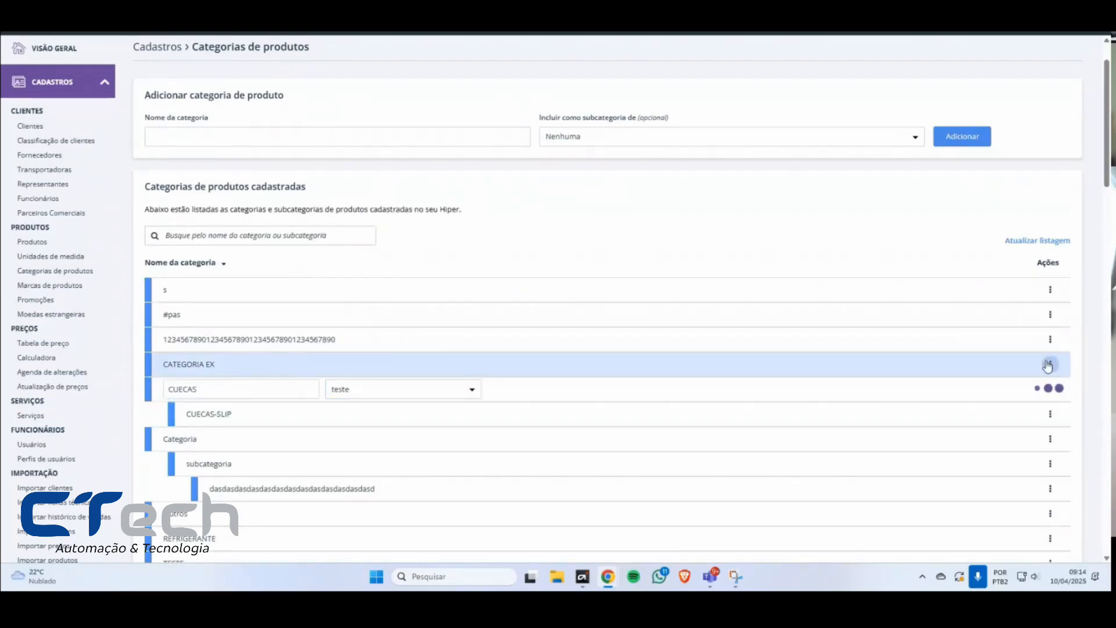
Step: View the products of the category Categoria, return to the product categories page and dismiss its notification
click(1051, 422)
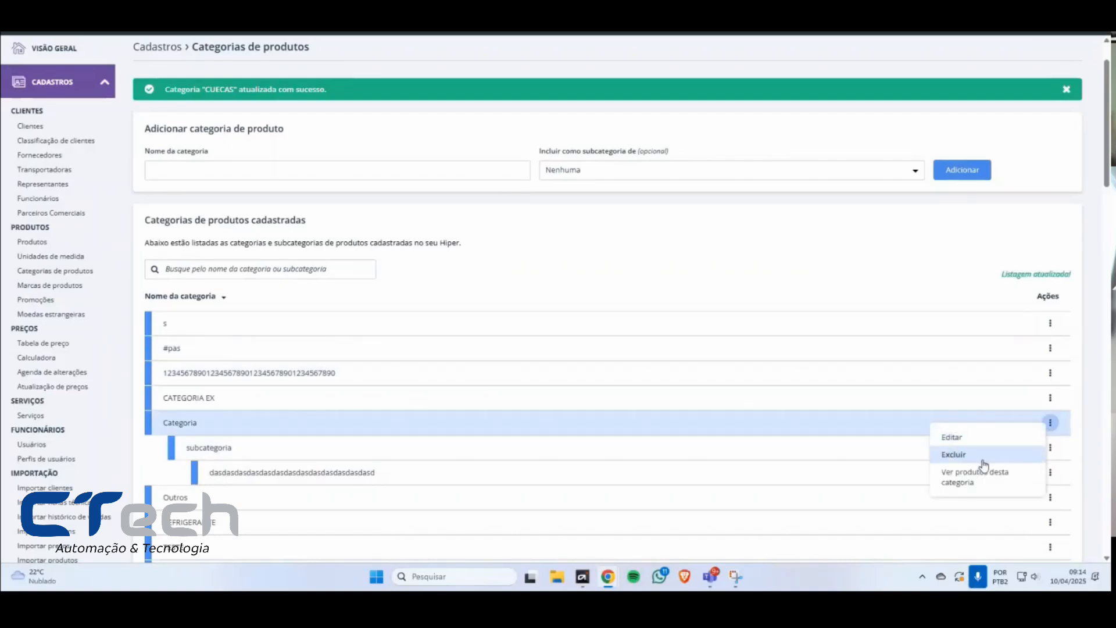
double_click(220, 449)
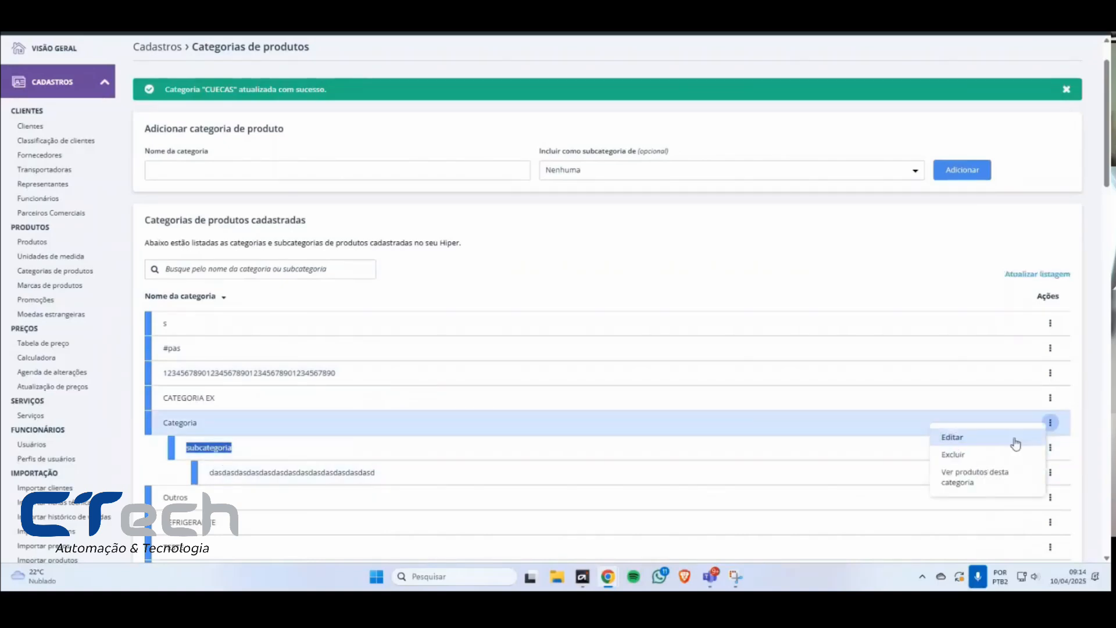
click(978, 482)
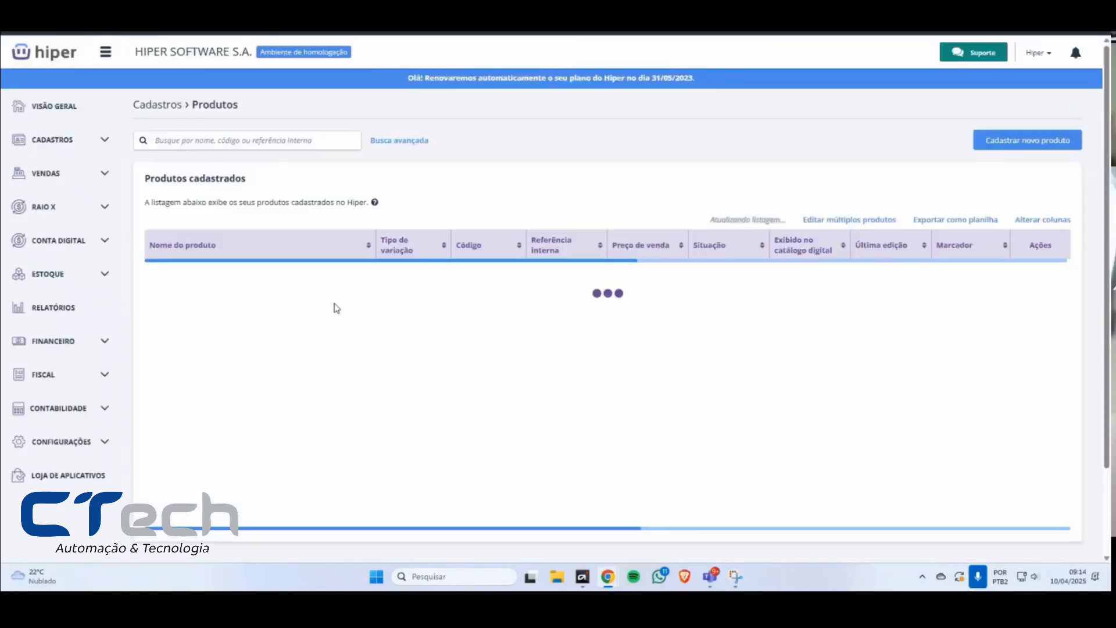
mouse_move(480, 304)
mouse_down()
mouse_move(726, 321)
mouse_move(639, 334)
mouse_move(662, 339)
mouse_move(481, 303)
mouse_up()
click(674, 336)
click(481, 303)
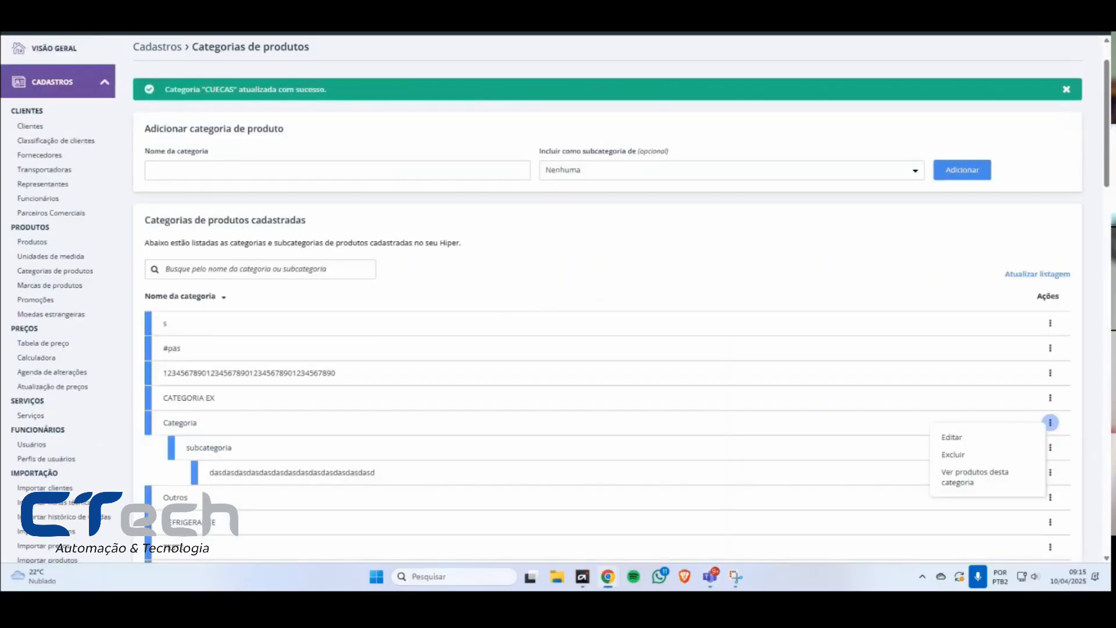
click(1066, 89)
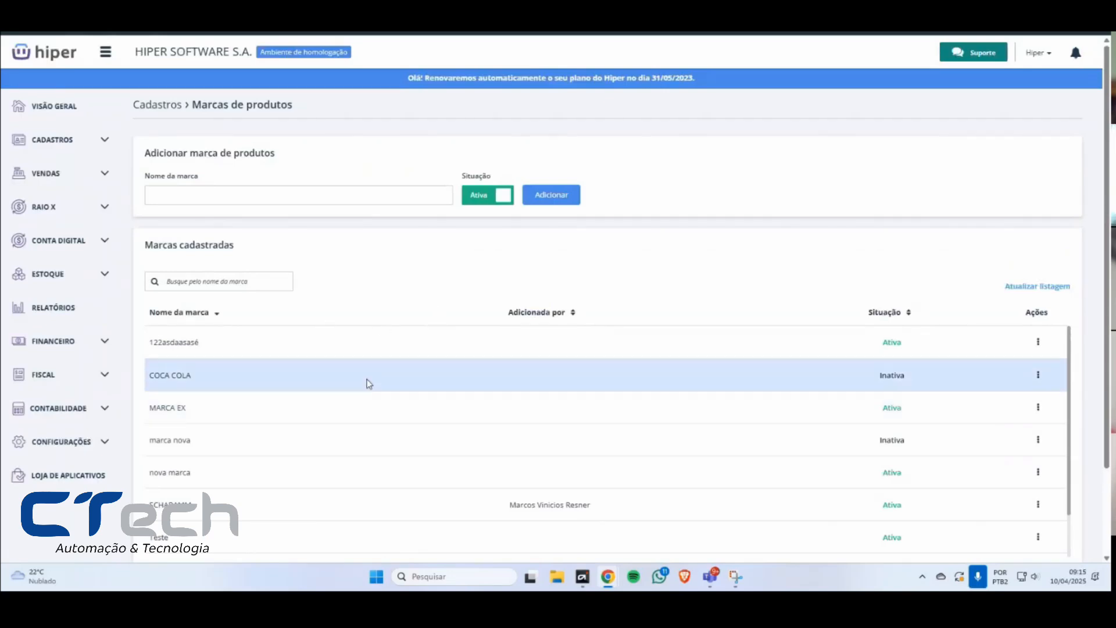
Step: Add an active product brand named NOVA MARCA1 and dismiss the notification
click(318, 195)
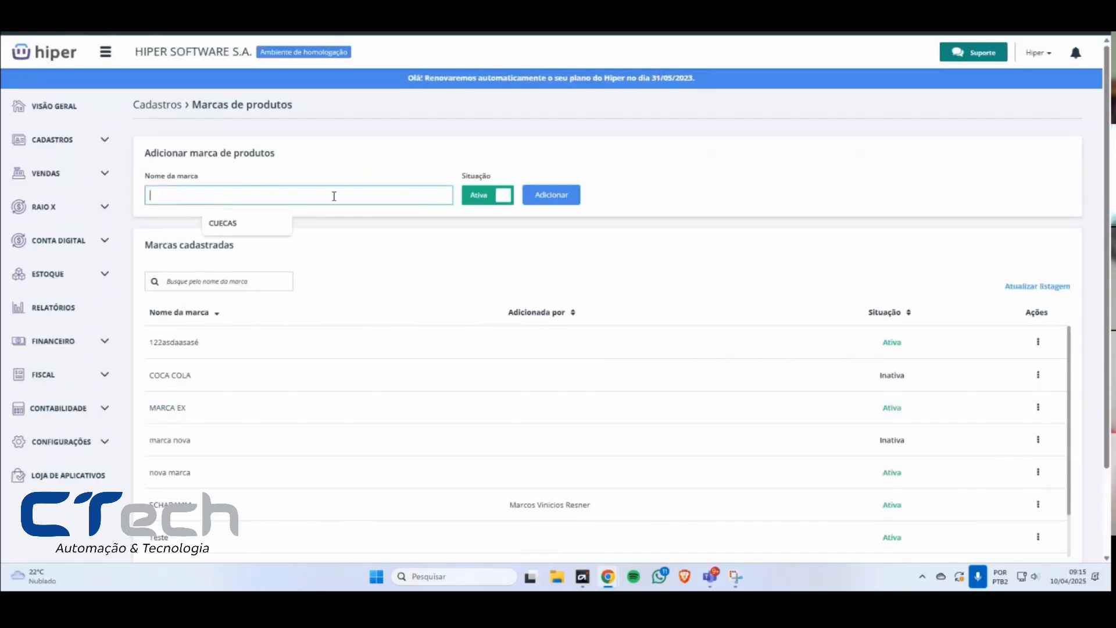
text(NOVA )
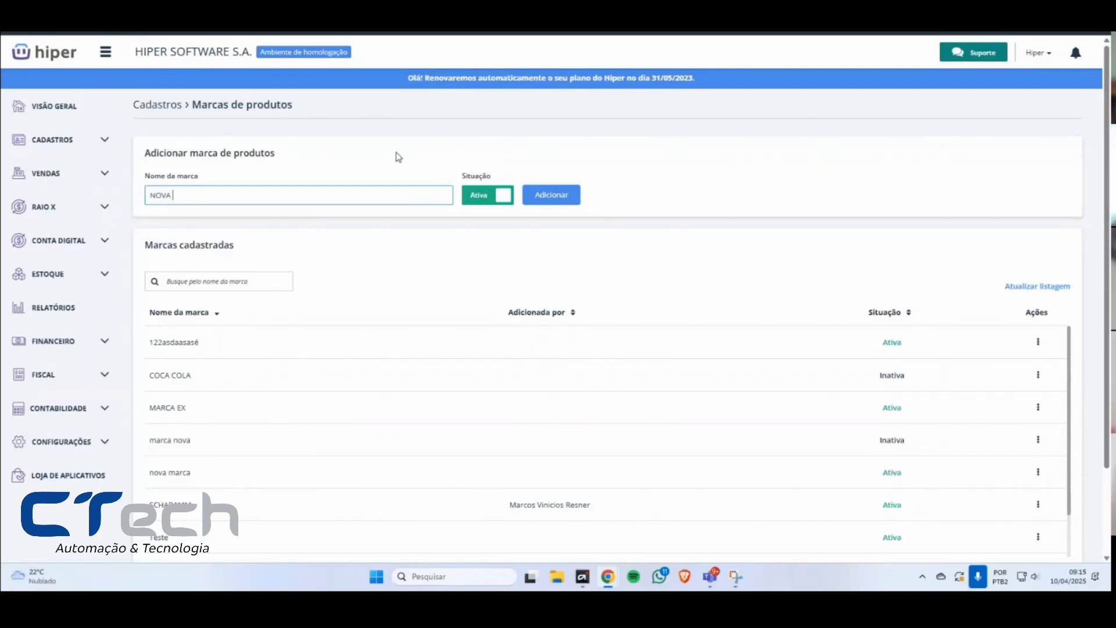
text(MARCA)
click(554, 202)
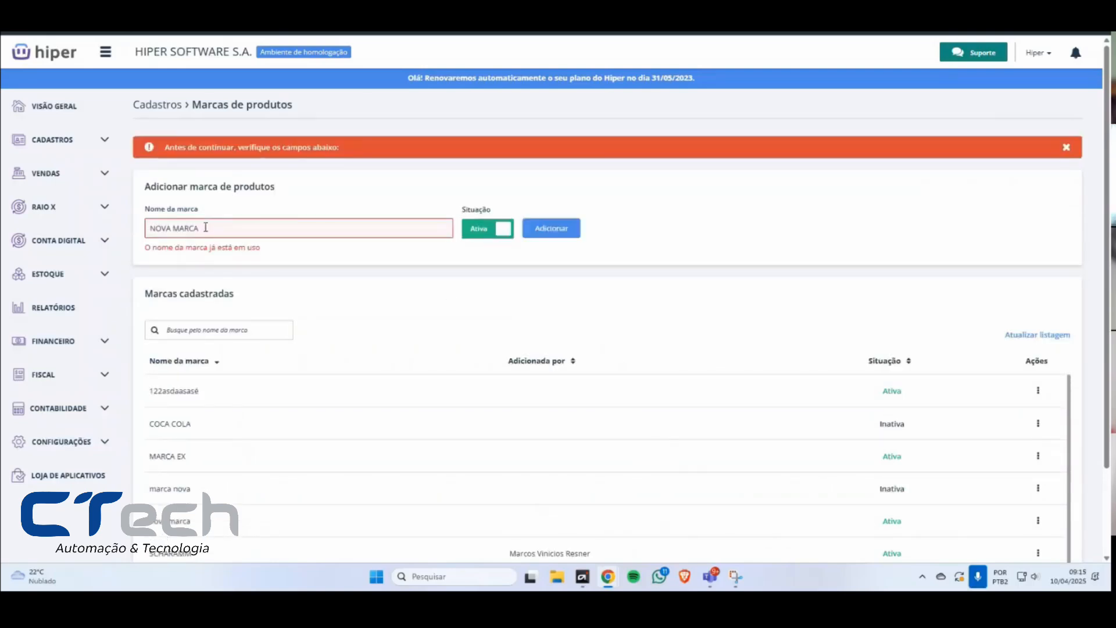
text(1)
click(556, 233)
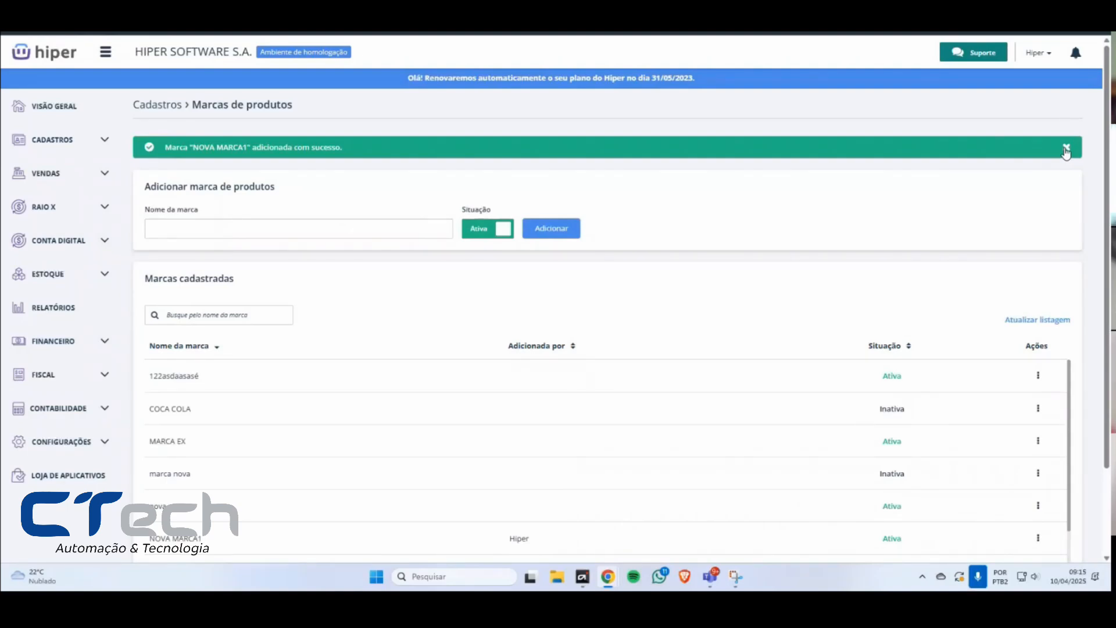
click(1066, 153)
Step: Sort the brands by name in descending order and view the actions offered for the first listed brand
click(217, 315)
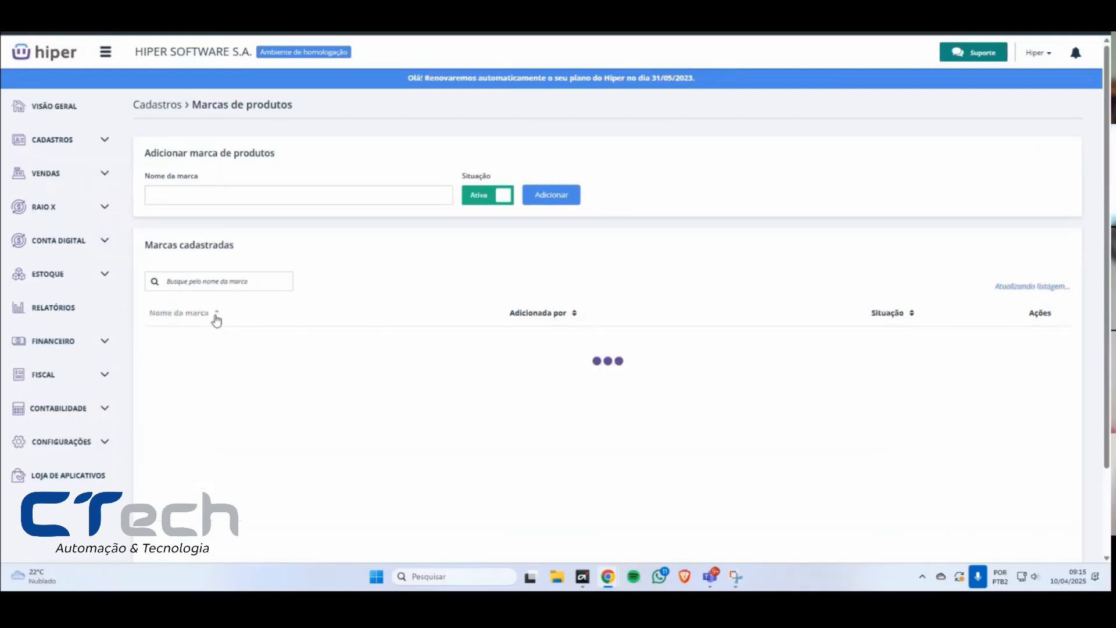
click(1039, 342)
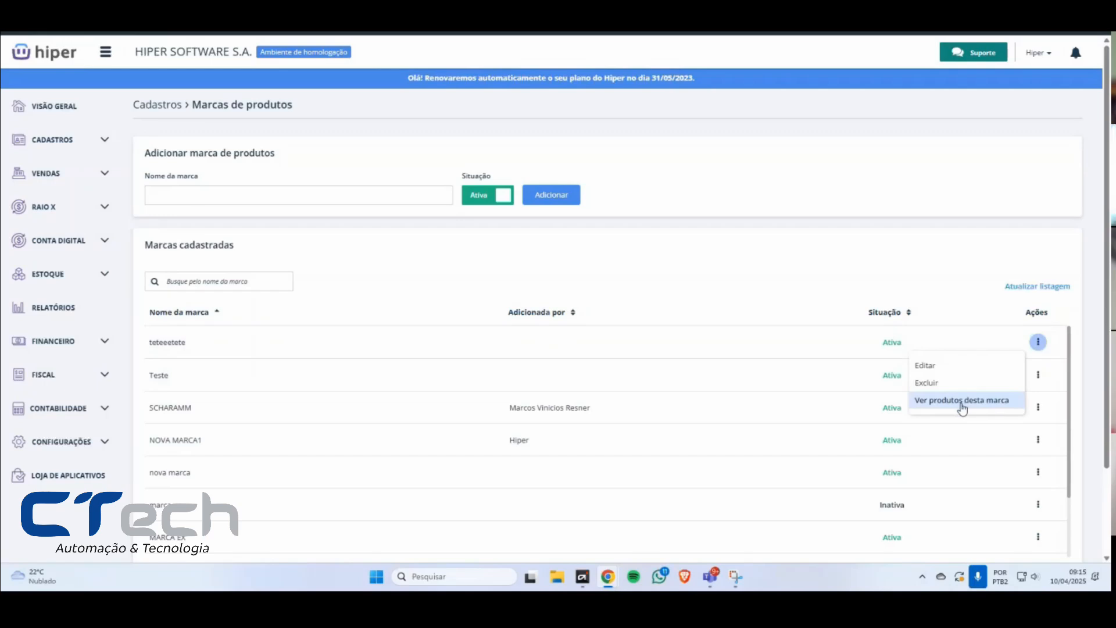
click(662, 252)
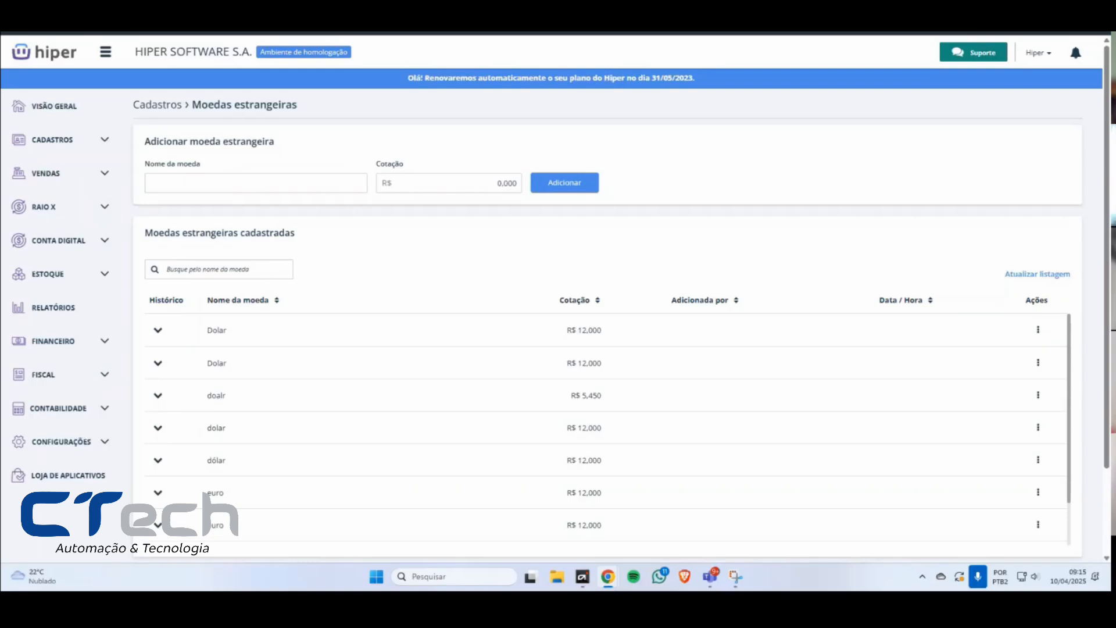
Step: Examine the quotation history of the first three foreign currencies, expanding and collapsing each entry
click(159, 335)
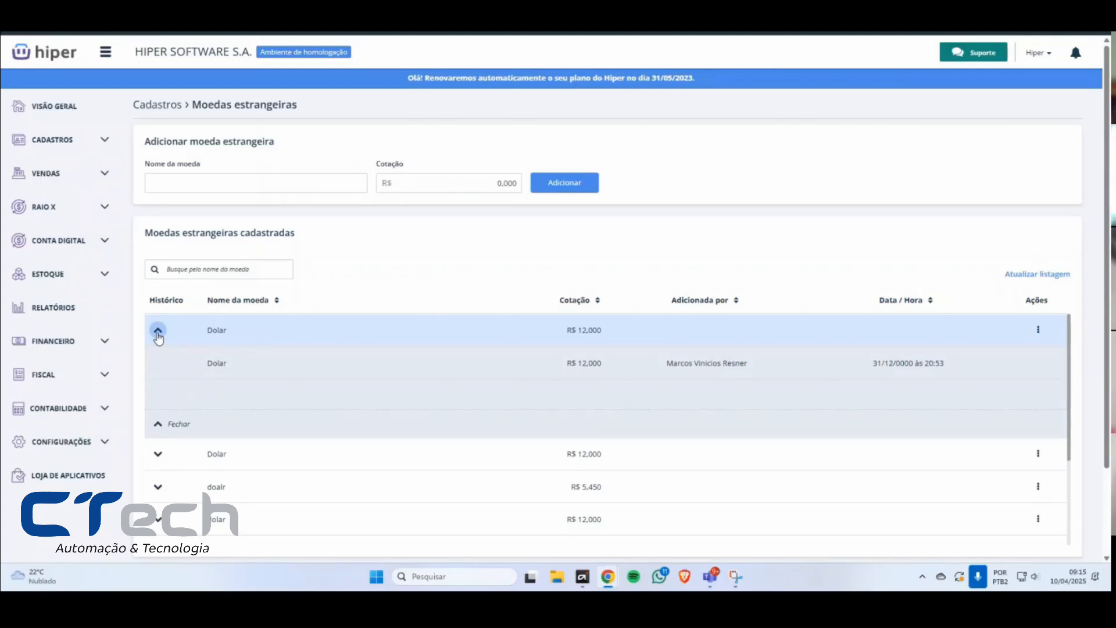
click(157, 334)
click(158, 363)
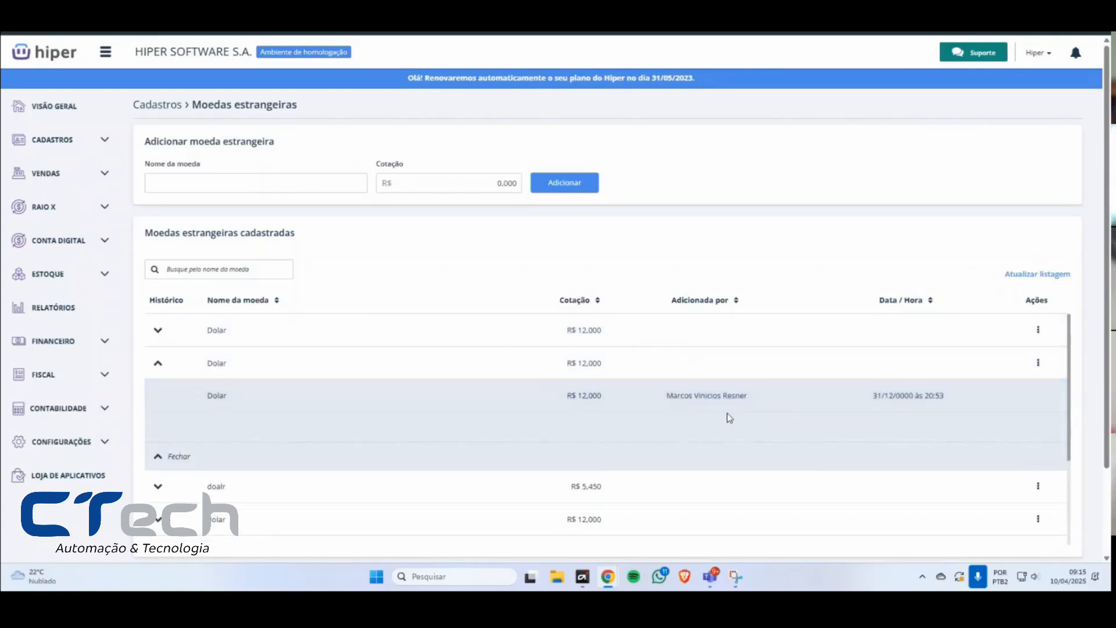
drag(953, 402, 266, 401)
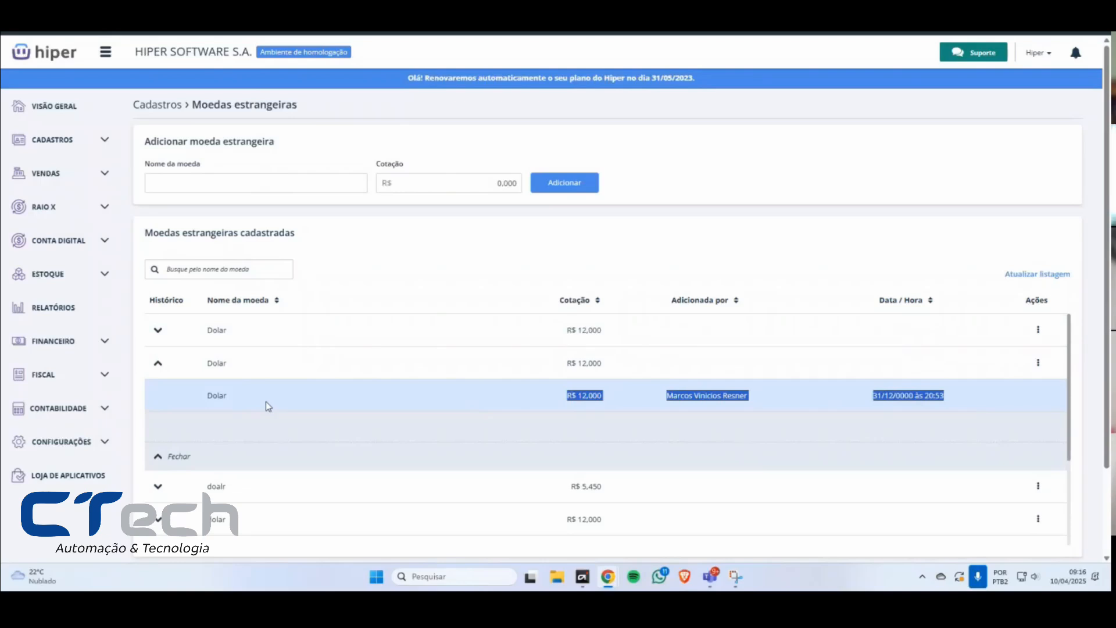
click(158, 364)
click(158, 365)
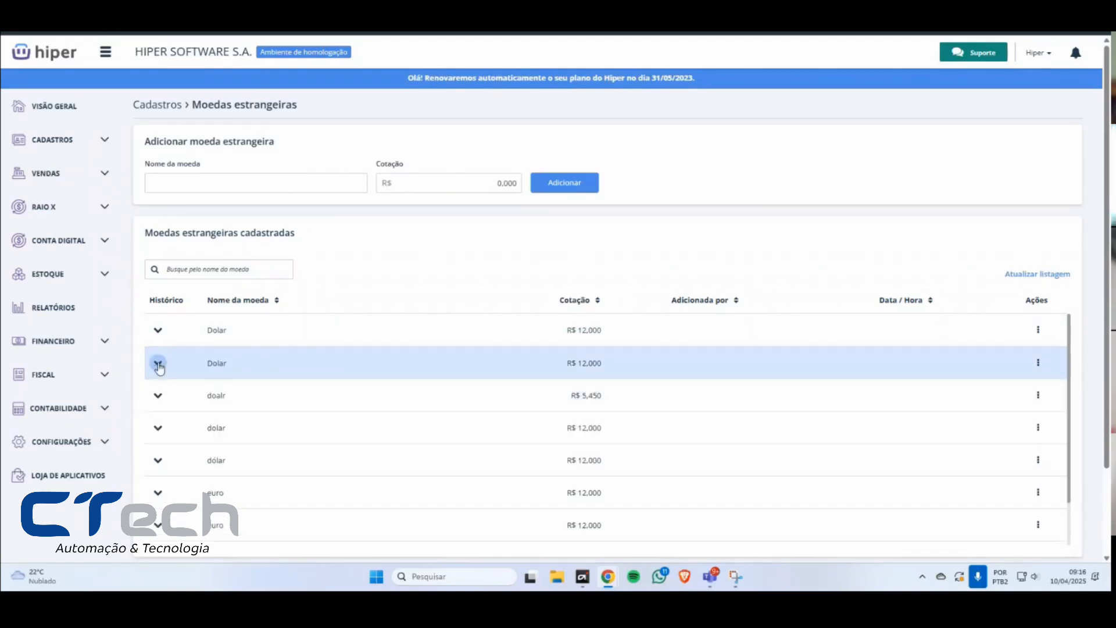
click(157, 397)
click(157, 397)
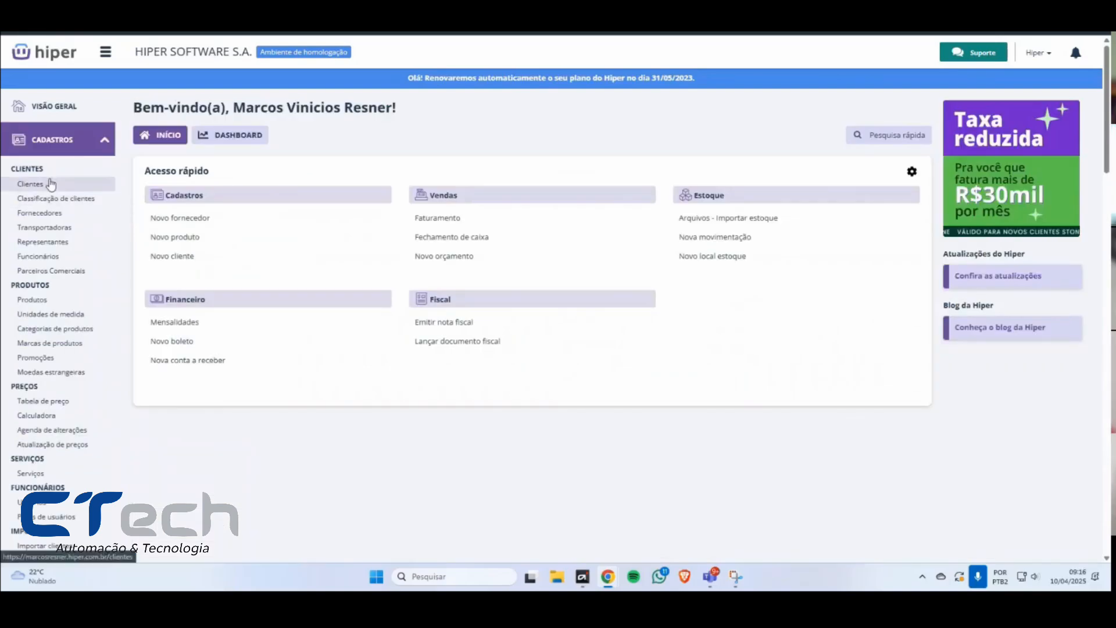
Step: Open the list of registered products
click(53, 301)
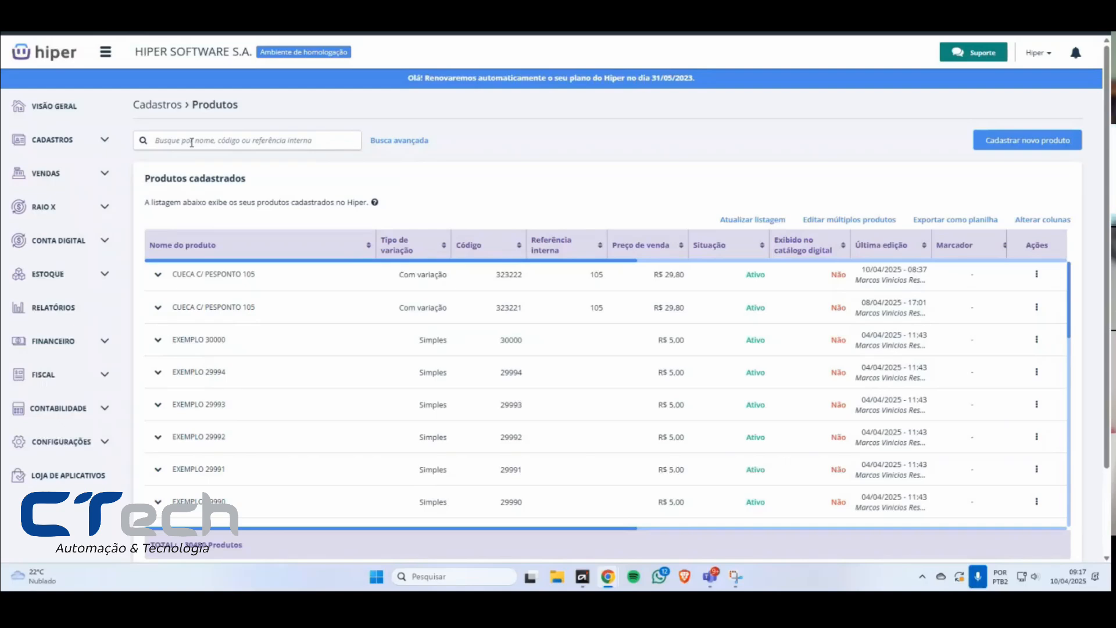
click(157, 140)
click(535, 150)
click(194, 141)
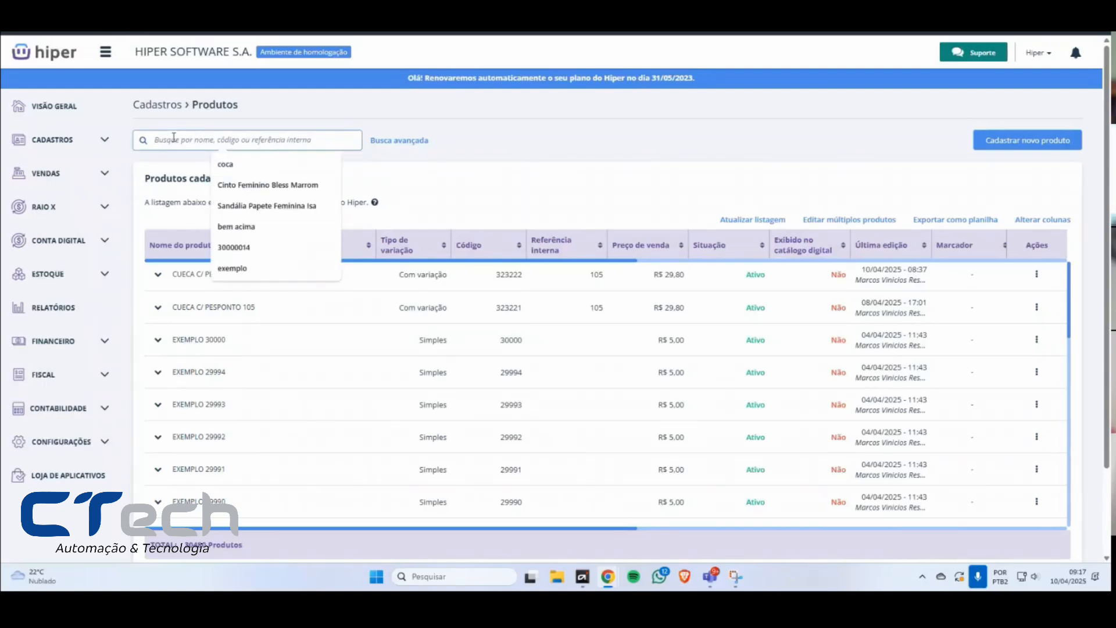
click(475, 149)
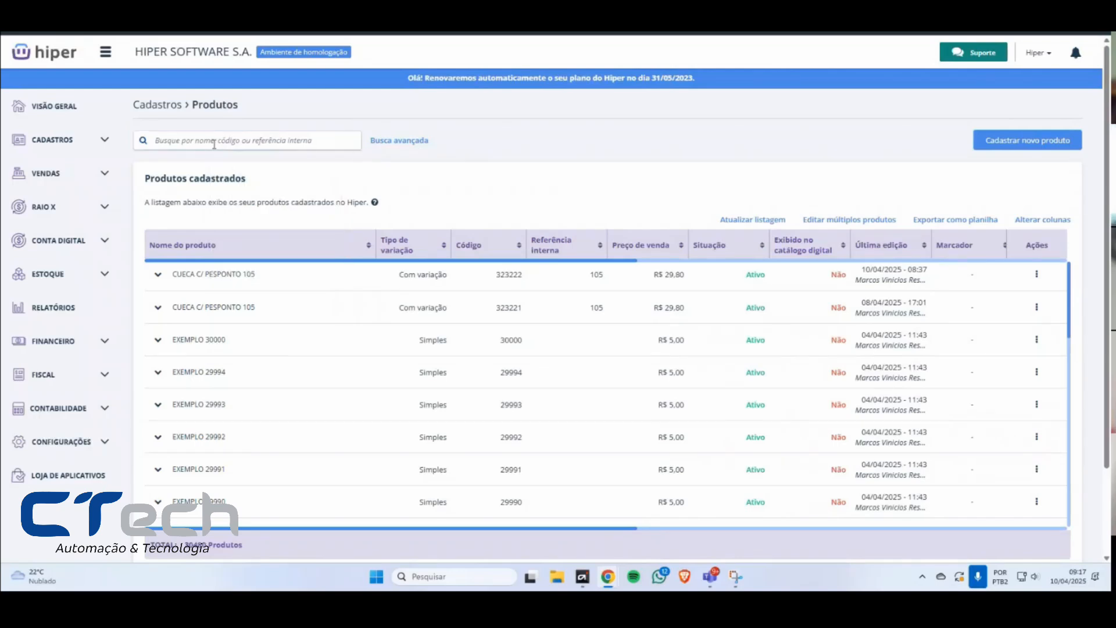
click(198, 141)
click(475, 153)
Step: Open the advanced product search and view the options of the Situação filter
click(407, 141)
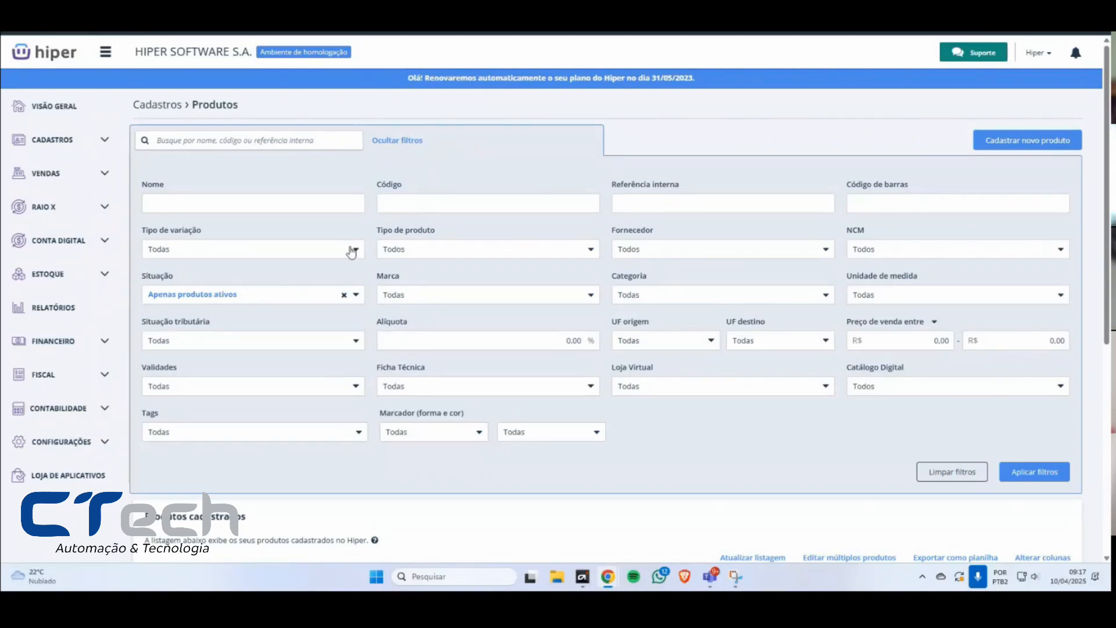
click(306, 302)
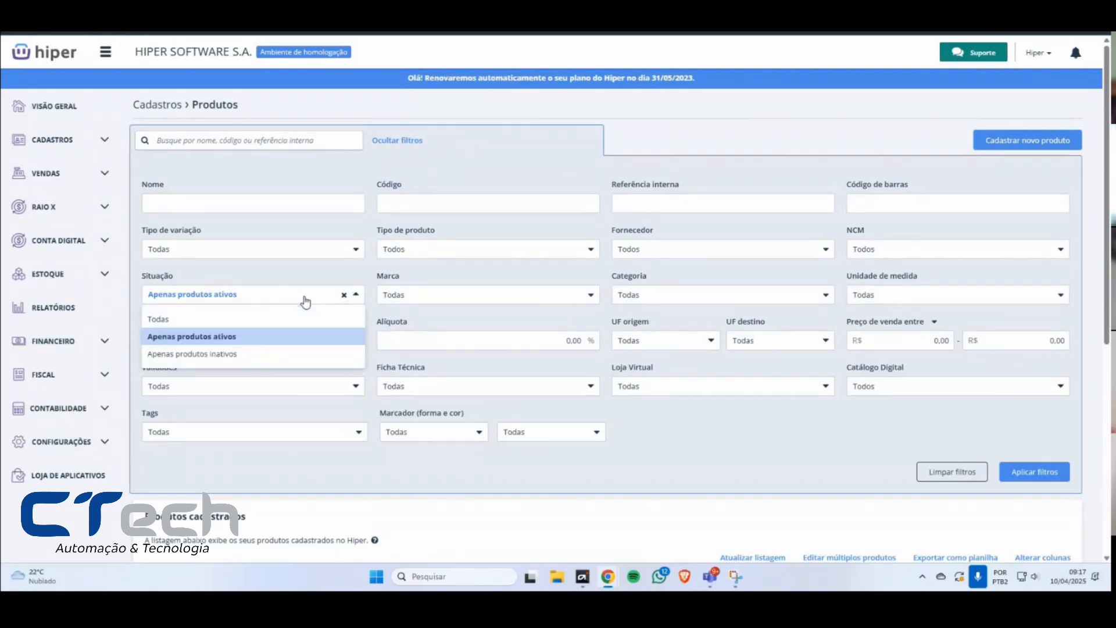
click(305, 302)
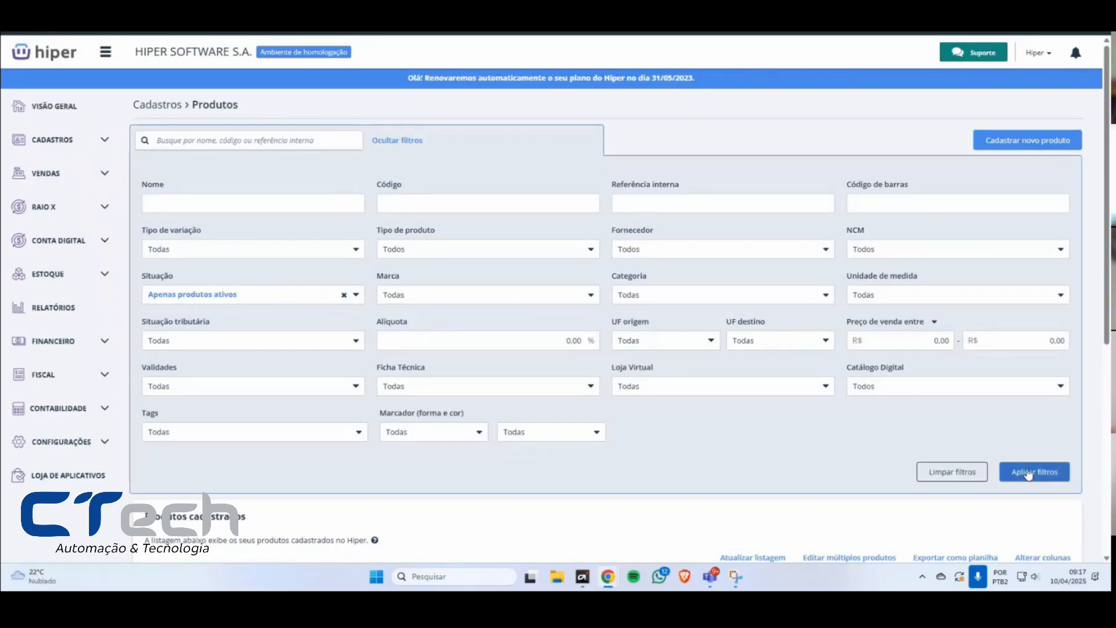
Step: Hide the advanced search filters and browse the list of registered products
drag(1108, 316, 1108, 319)
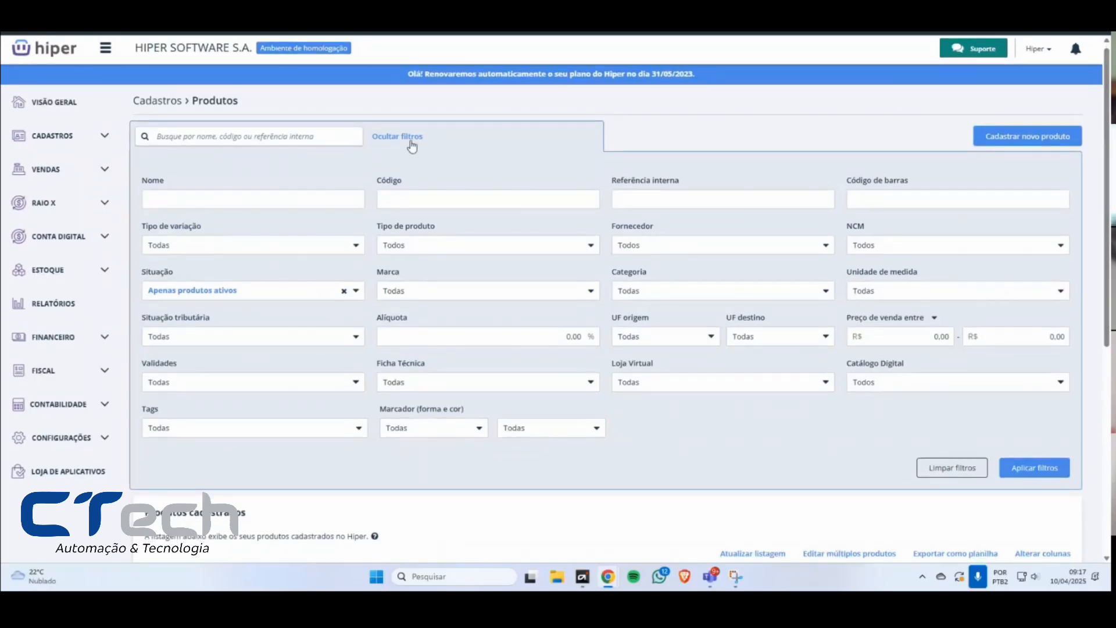
click(408, 140)
scroll(761, 329, down, 10)
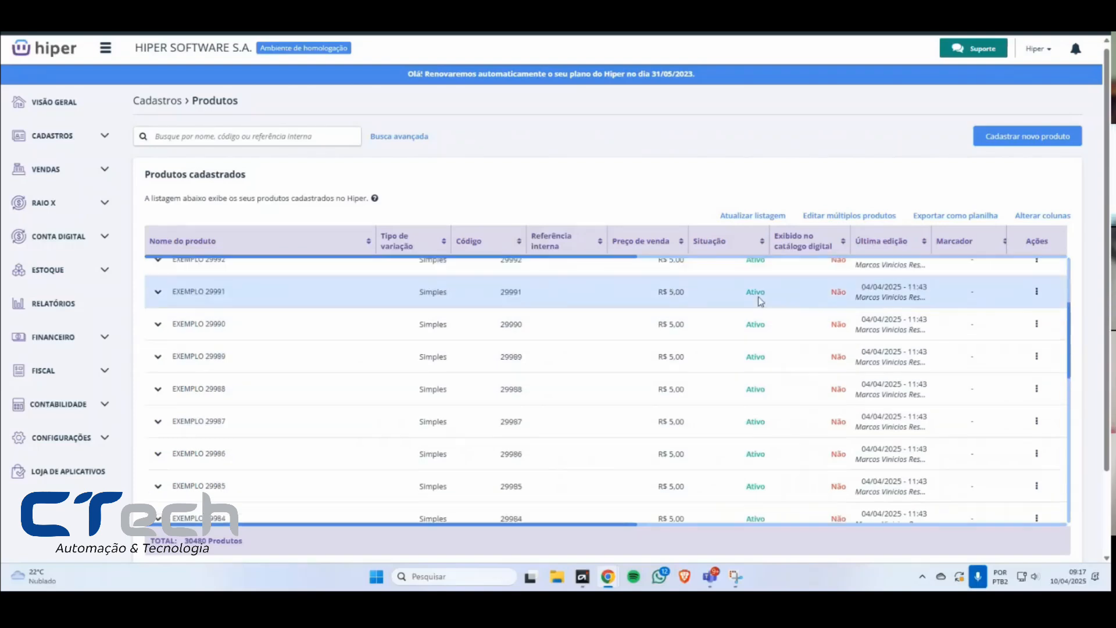
scroll(748, 391, up, 3)
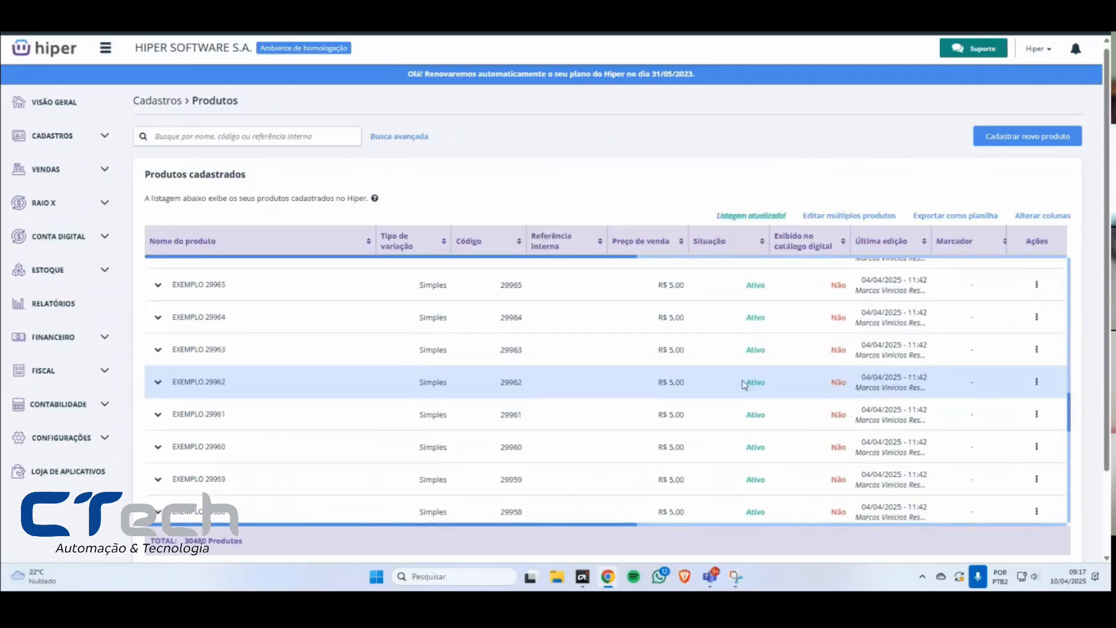
scroll(756, 398, up, 8)
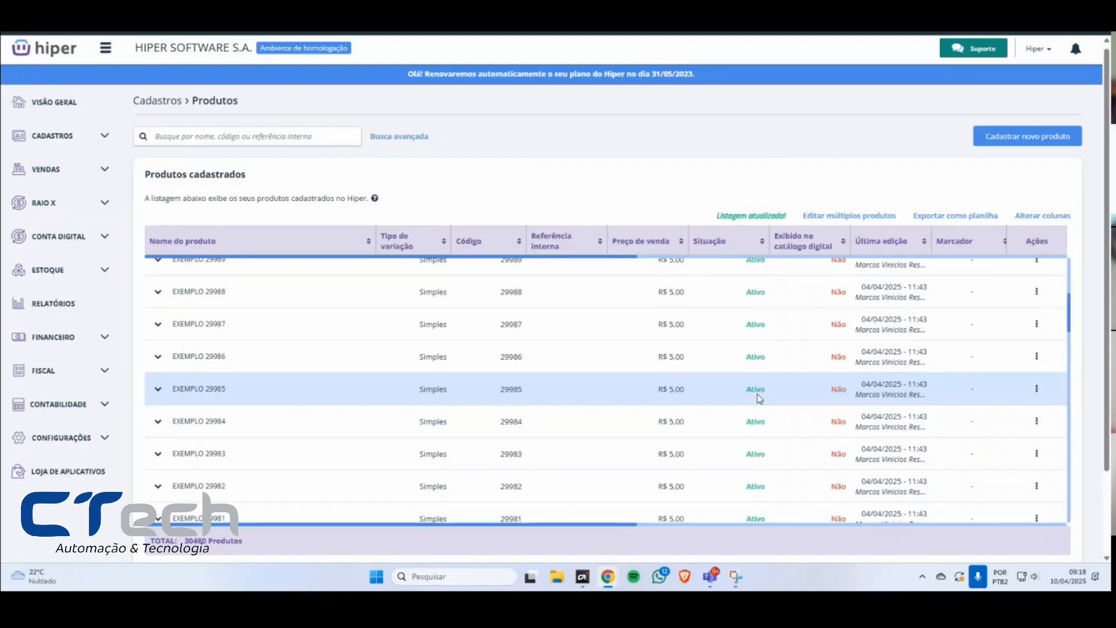
Step: Set the Situação filter to Todas in the advanced search and apply it to the product list
click(391, 138)
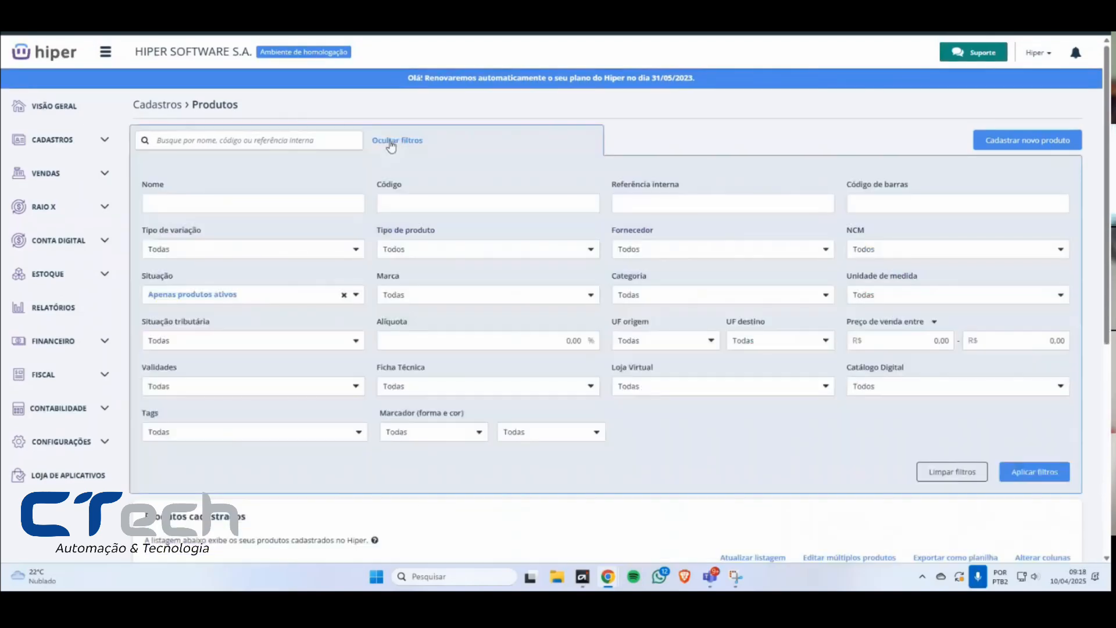
click(297, 302)
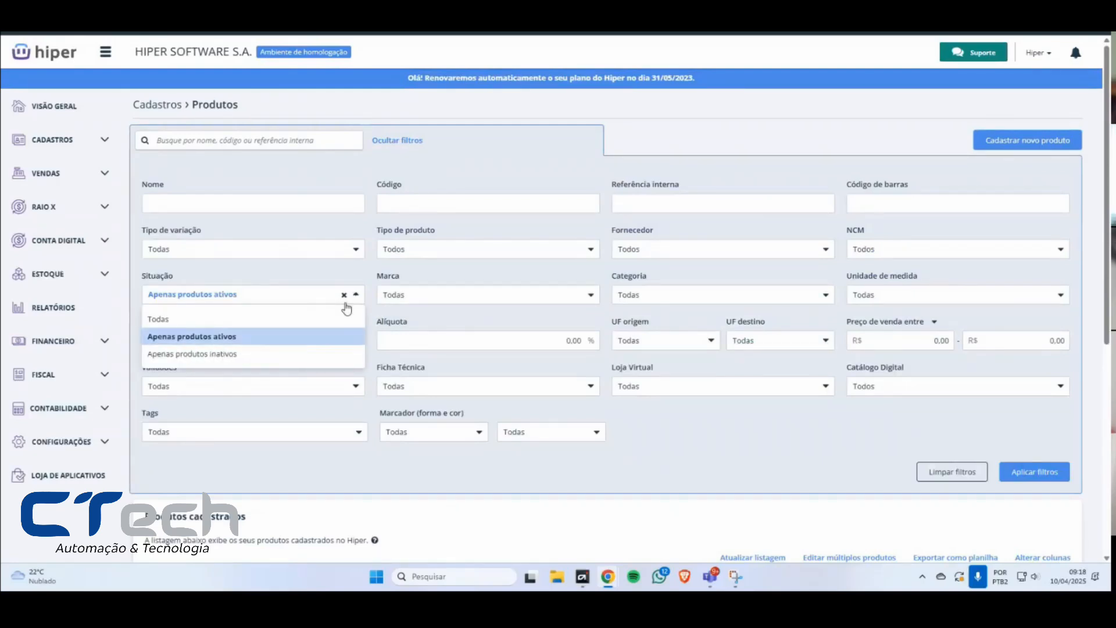
click(207, 293)
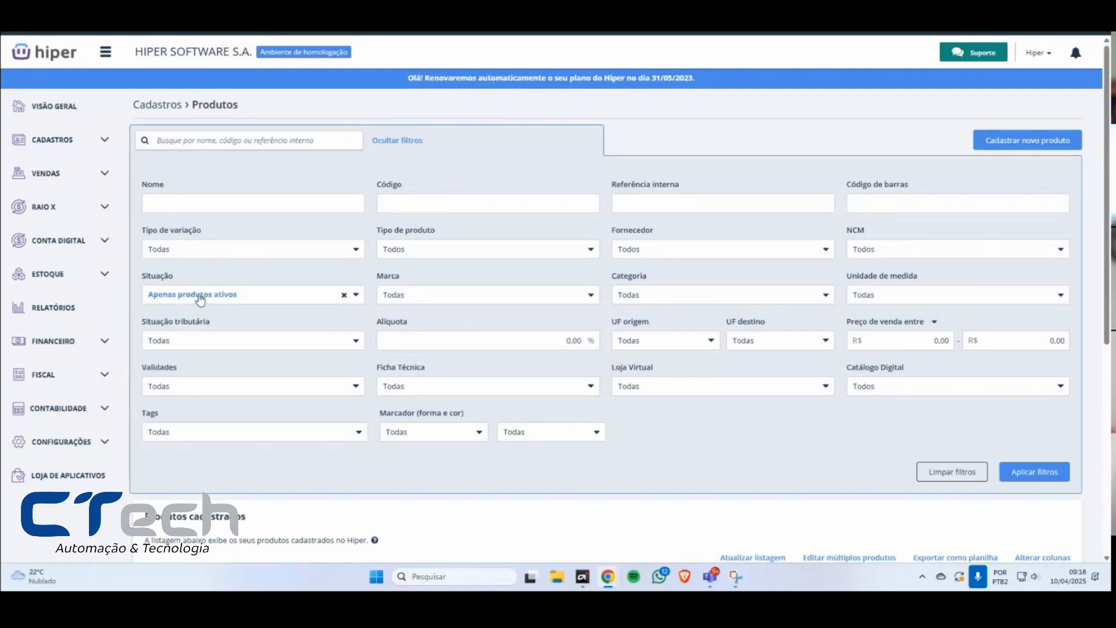
click(344, 296)
click(160, 321)
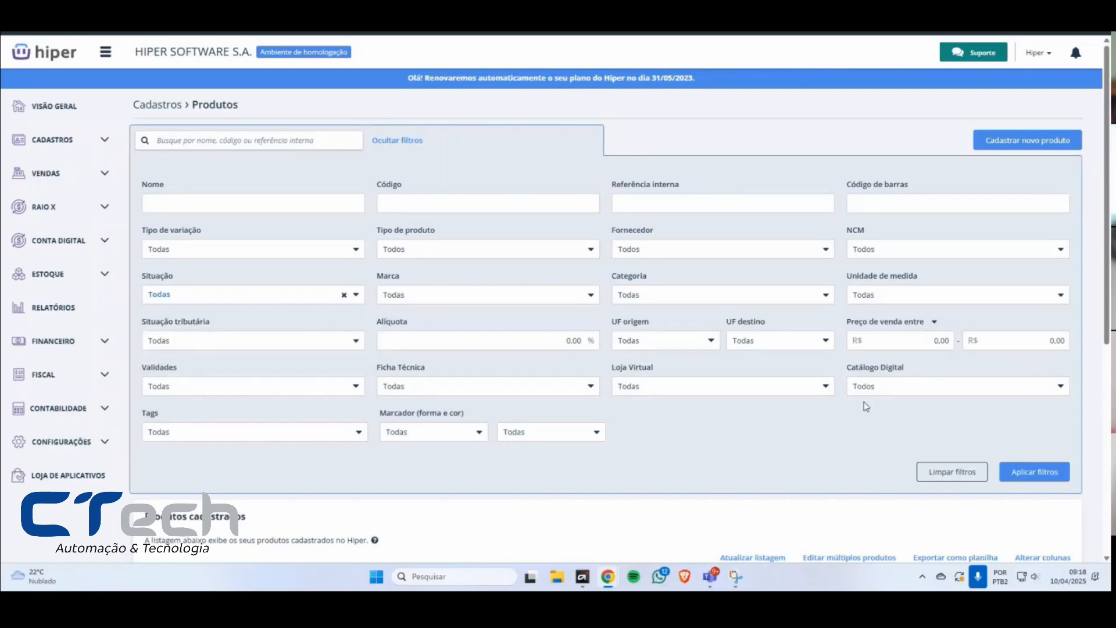
click(1035, 471)
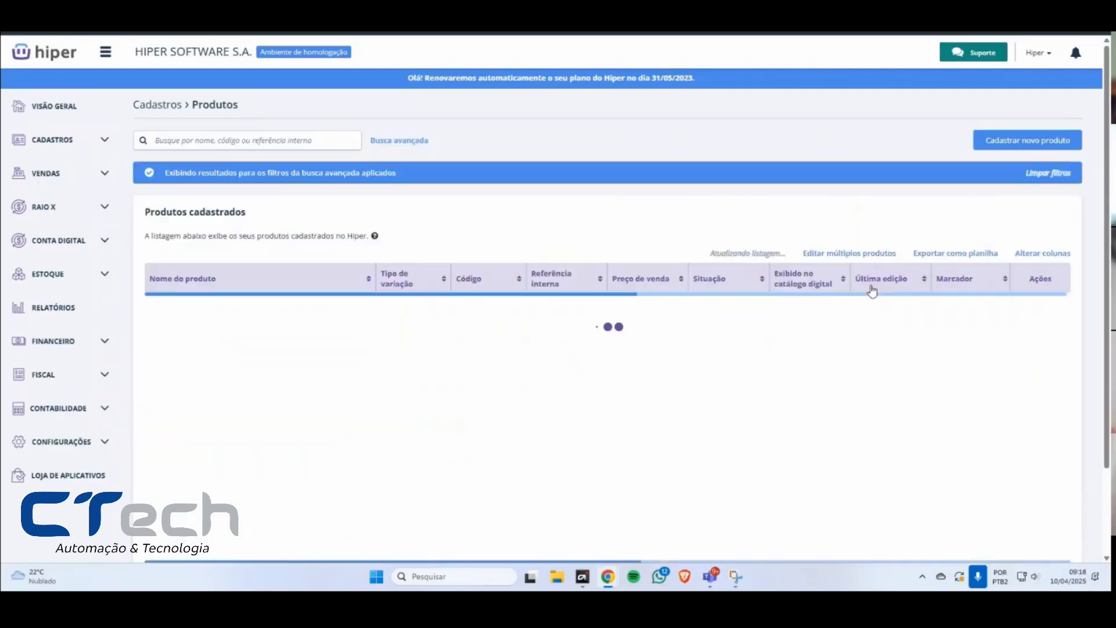
Step: Examine the filtered product list and its total number of products
scroll(1023, 360, down, 5)
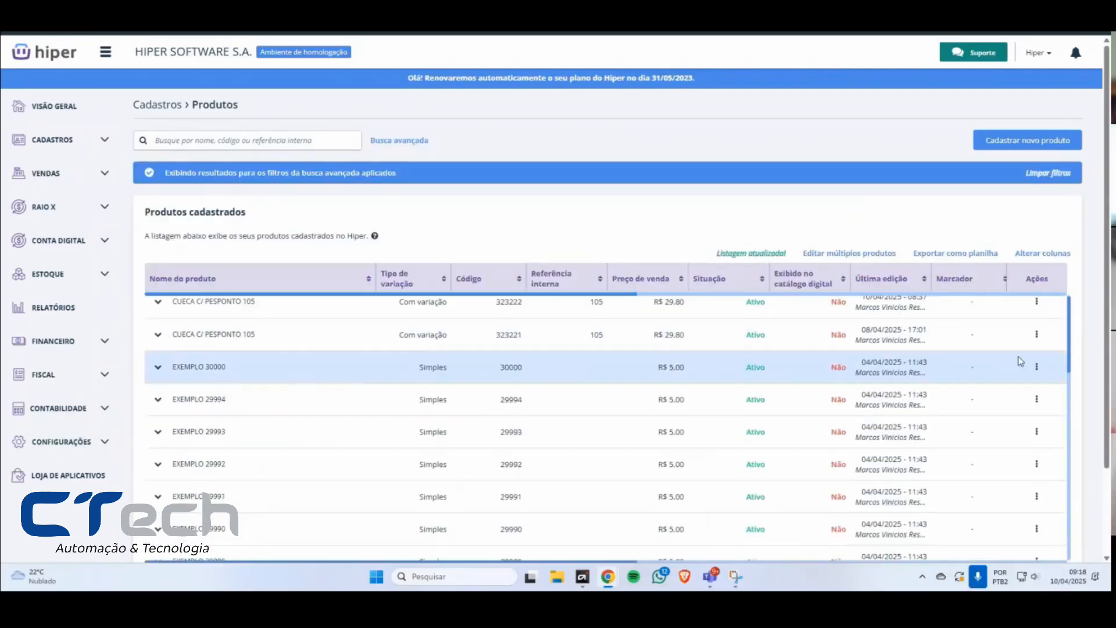
scroll(1085, 362, down, 2)
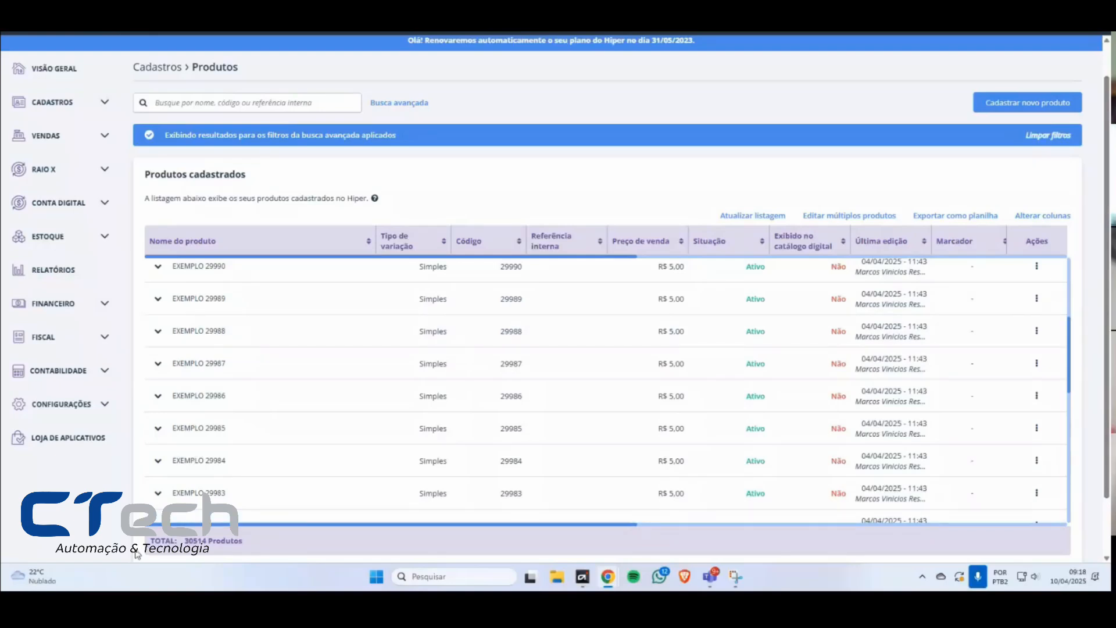
drag(149, 546, 254, 549)
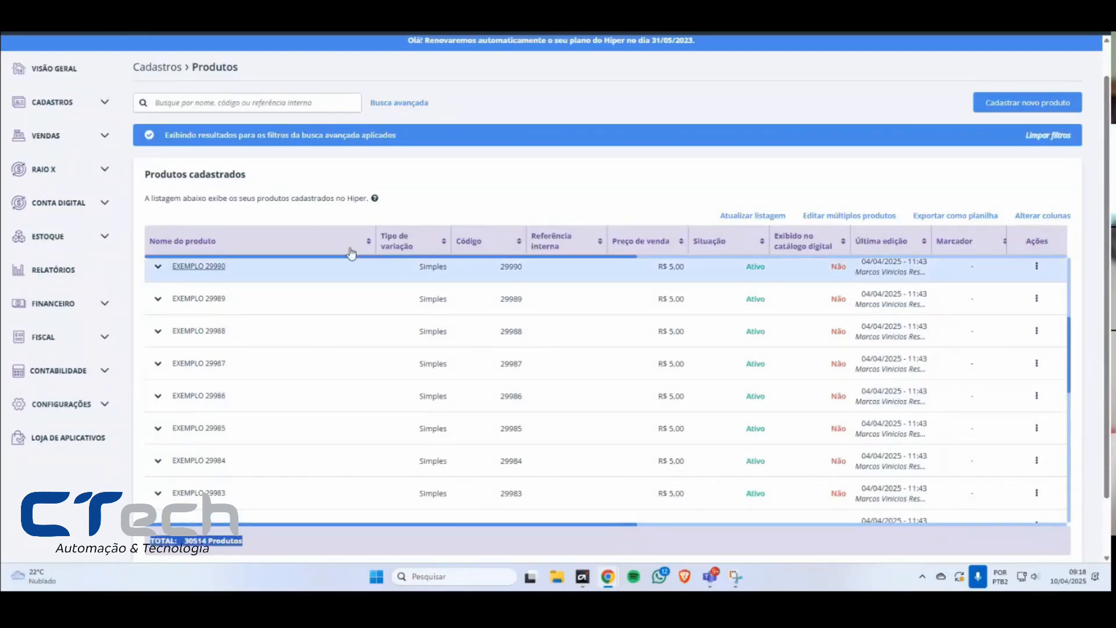
click(207, 541)
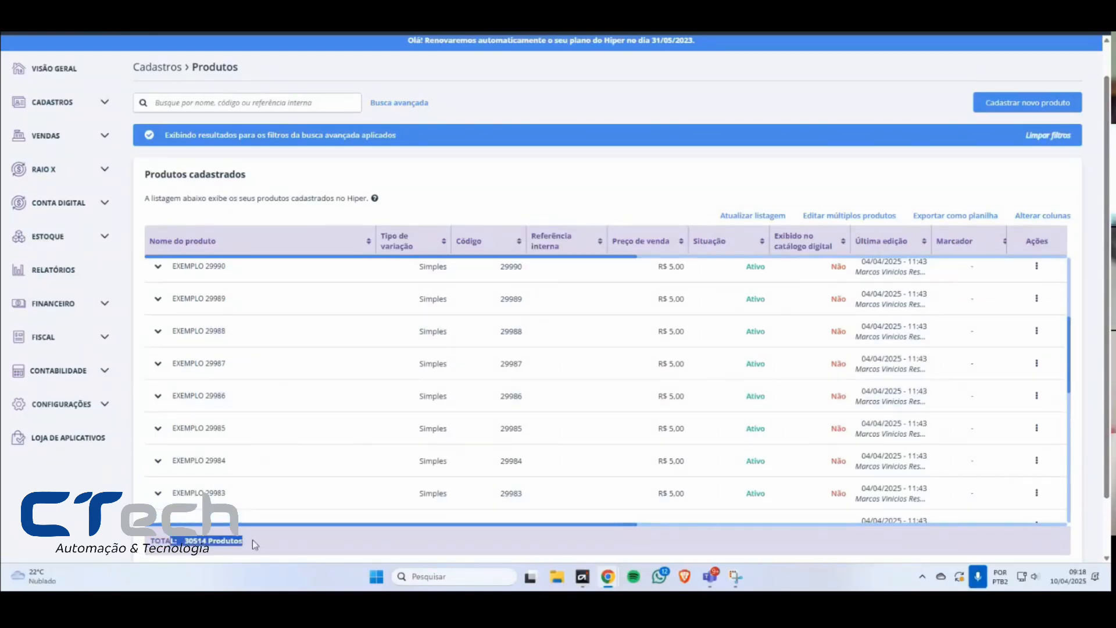
drag(249, 542, 154, 541)
click(154, 540)
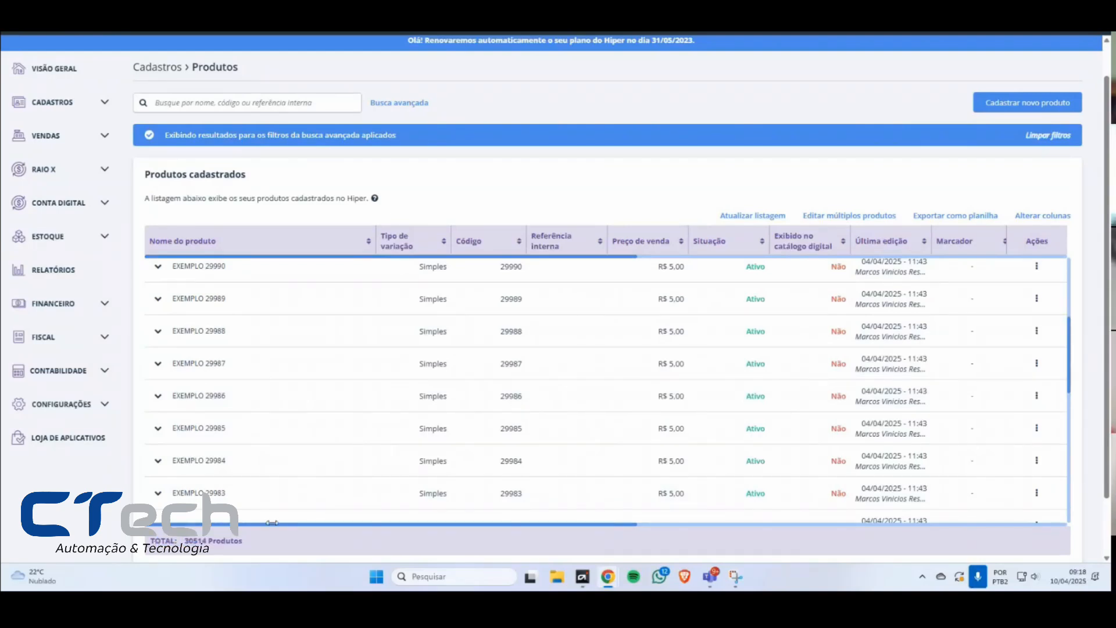
Step: Reopen the advanced search and view the options of the Tags and Marcador filters
click(398, 104)
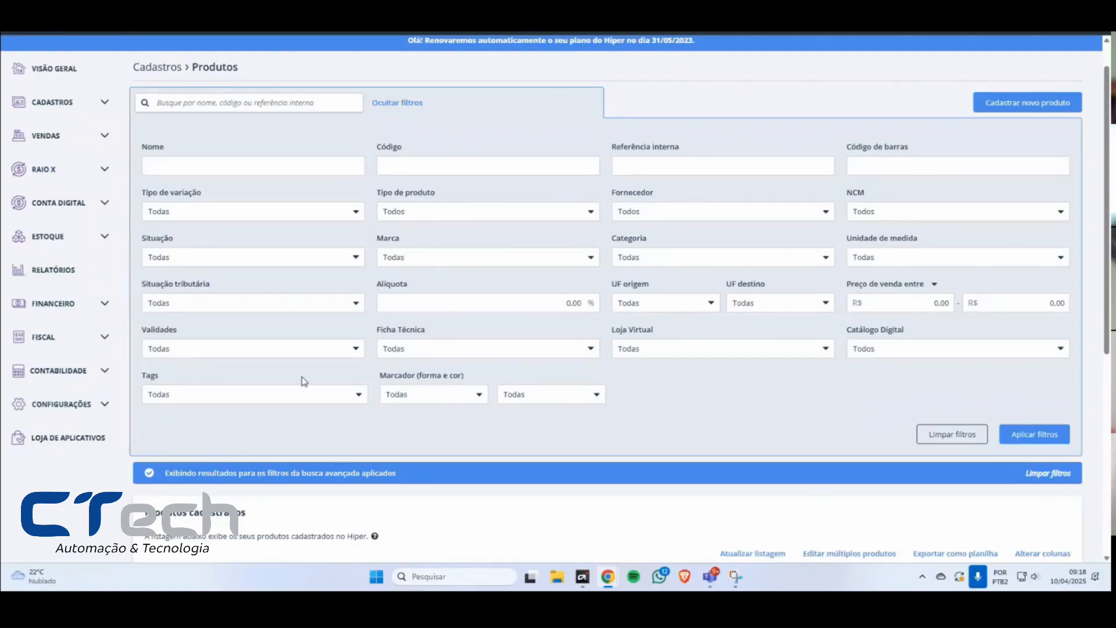
click(175, 397)
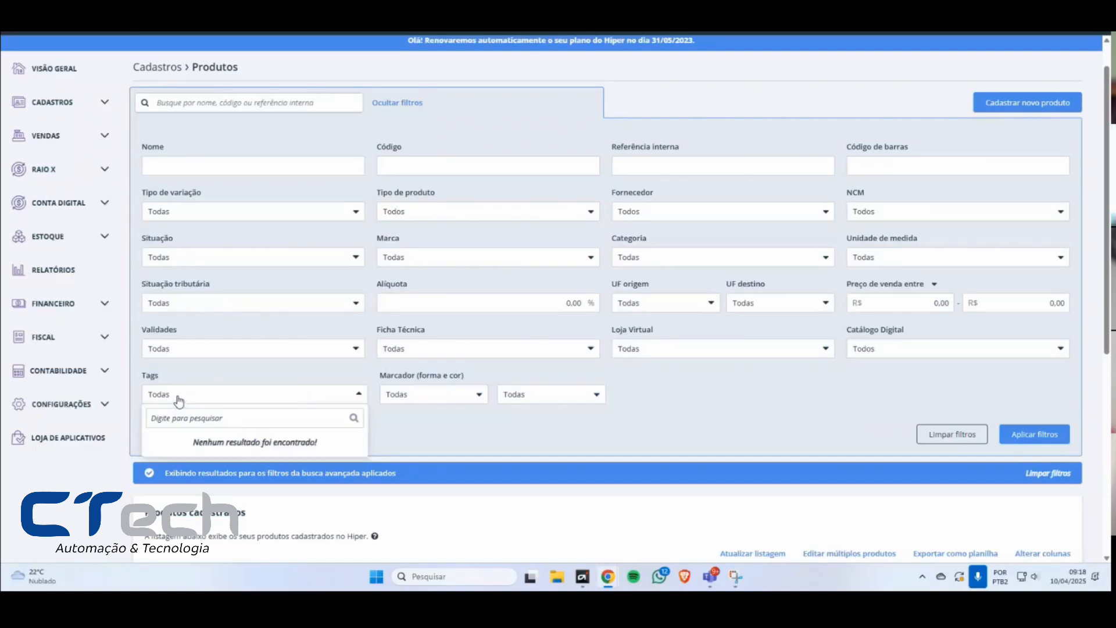
click(151, 385)
click(421, 401)
click(420, 401)
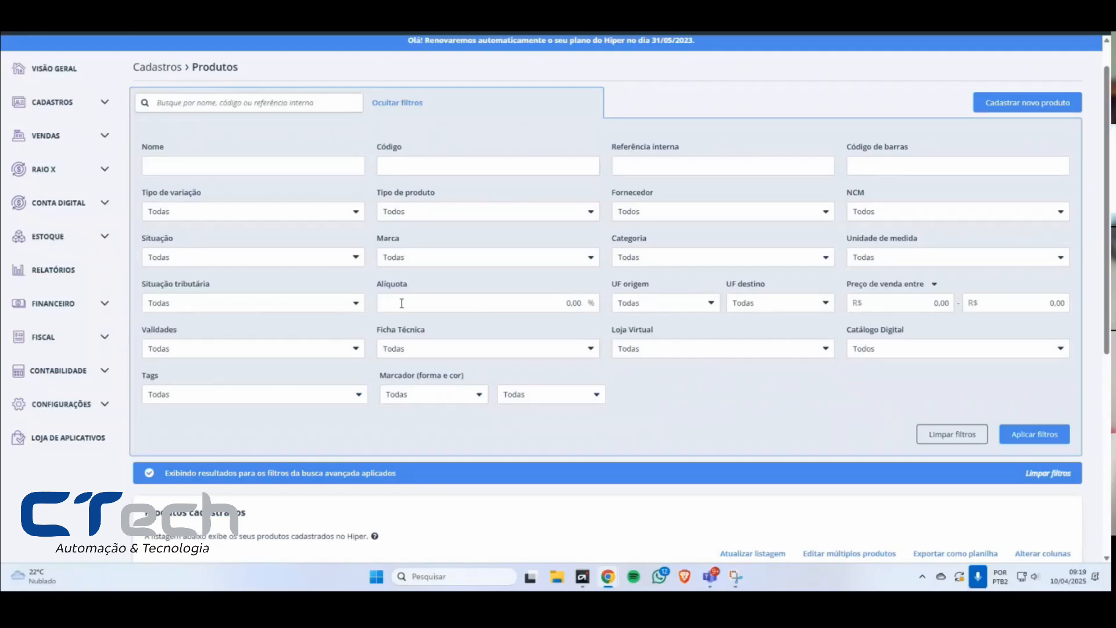
Step: Try AL as the UF origem filter, view the UF destino options, and clear the origin state
click(483, 302)
click(654, 309)
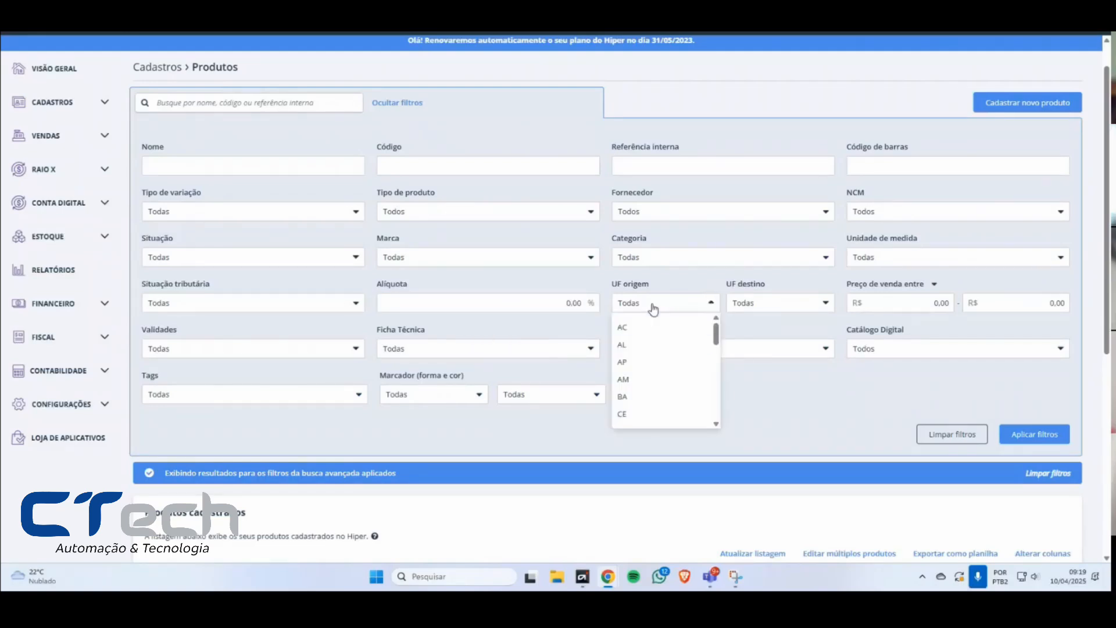
click(632, 348)
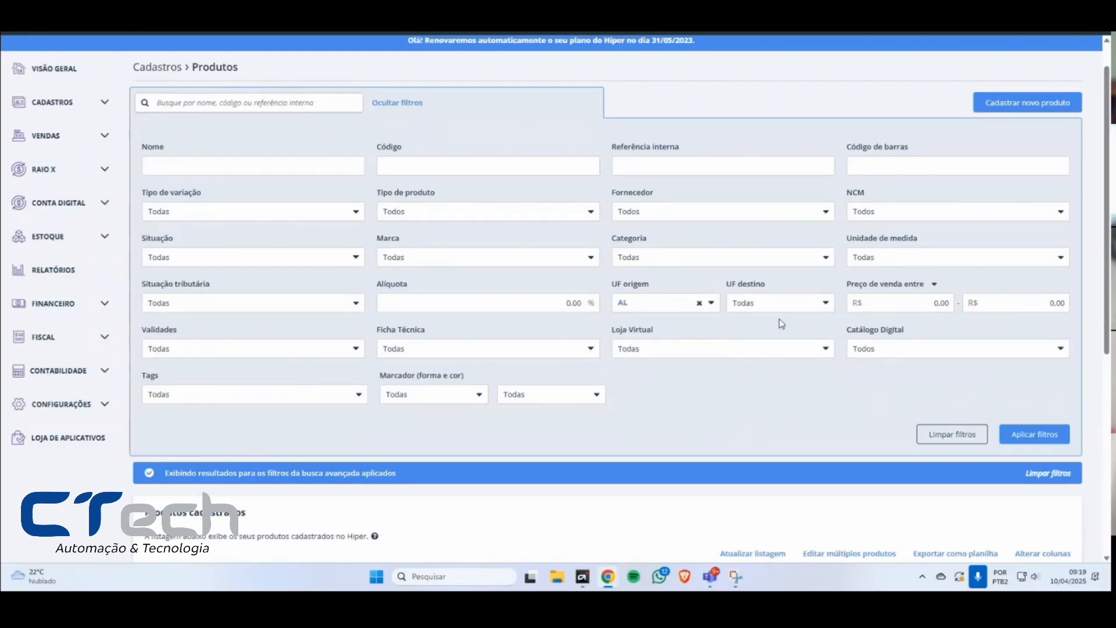
click(753, 306)
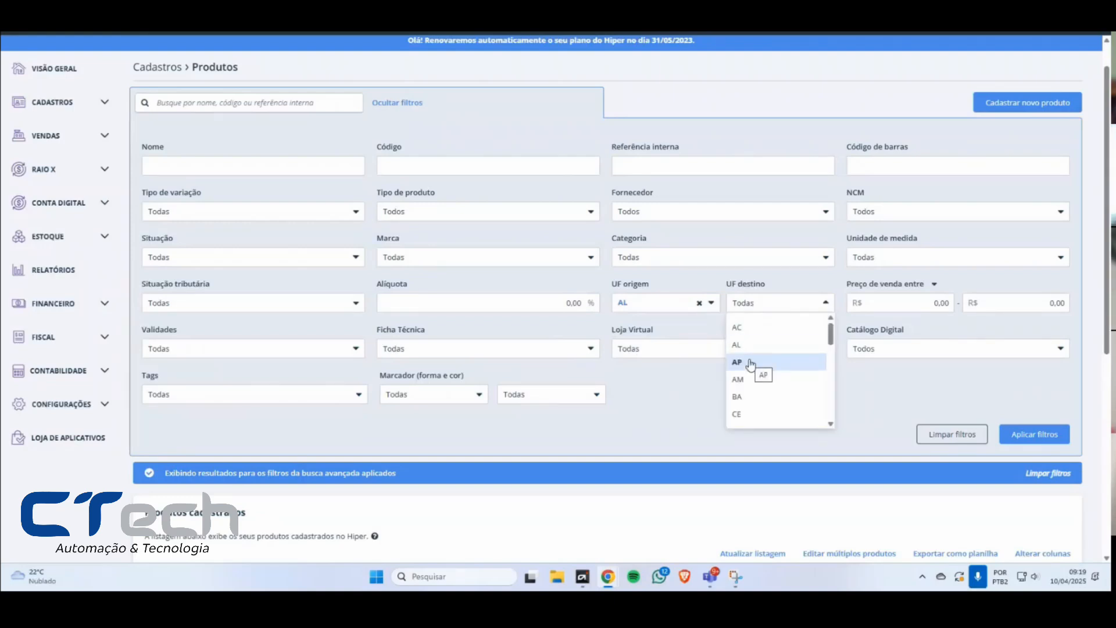
click(698, 309)
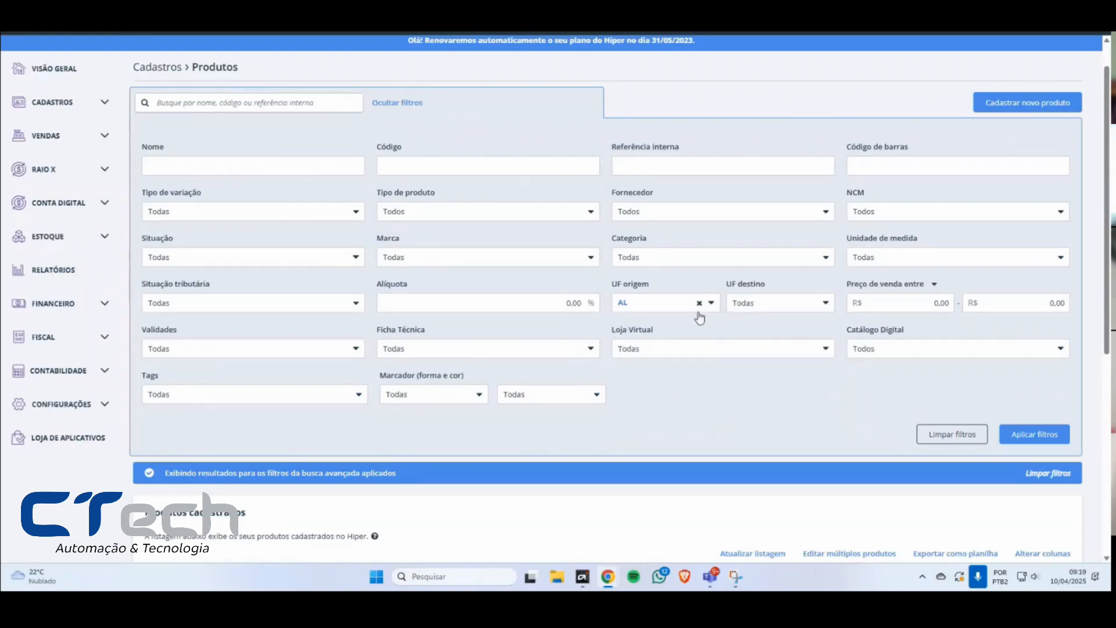
click(699, 304)
Step: View the tax situation options available in the Situação tributária filter
click(260, 310)
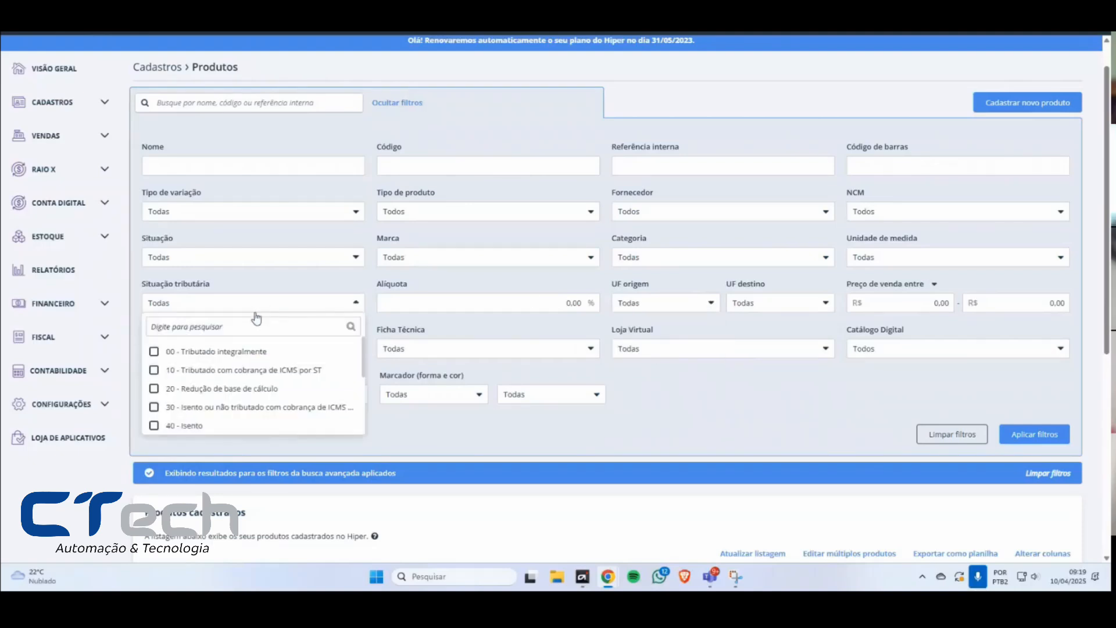
scroll(157, 384, down, 4)
scroll(164, 382, up, 4)
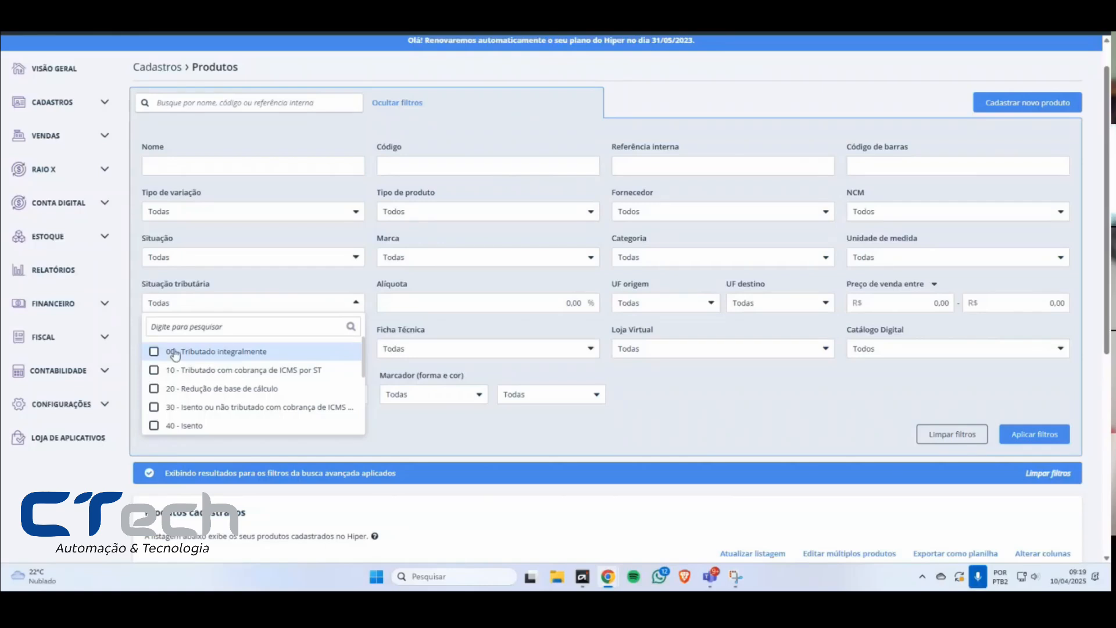
click(477, 279)
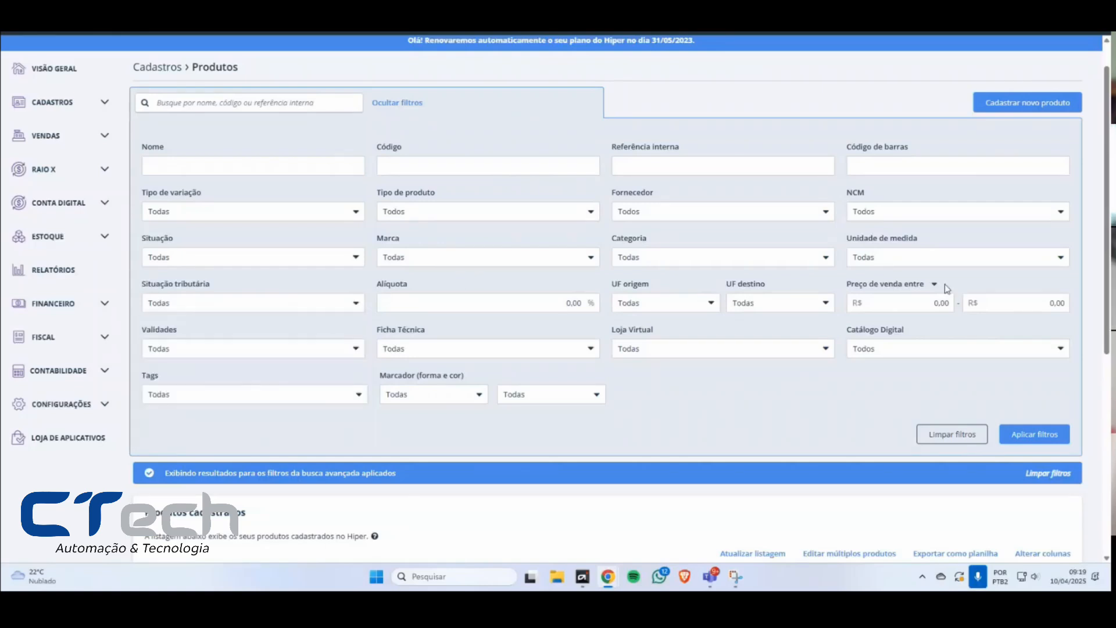
Step: Try Preço de custo and Preço do fornecedor as the basis of the price range filter, and restore Preço de venda
drag(844, 289, 929, 289)
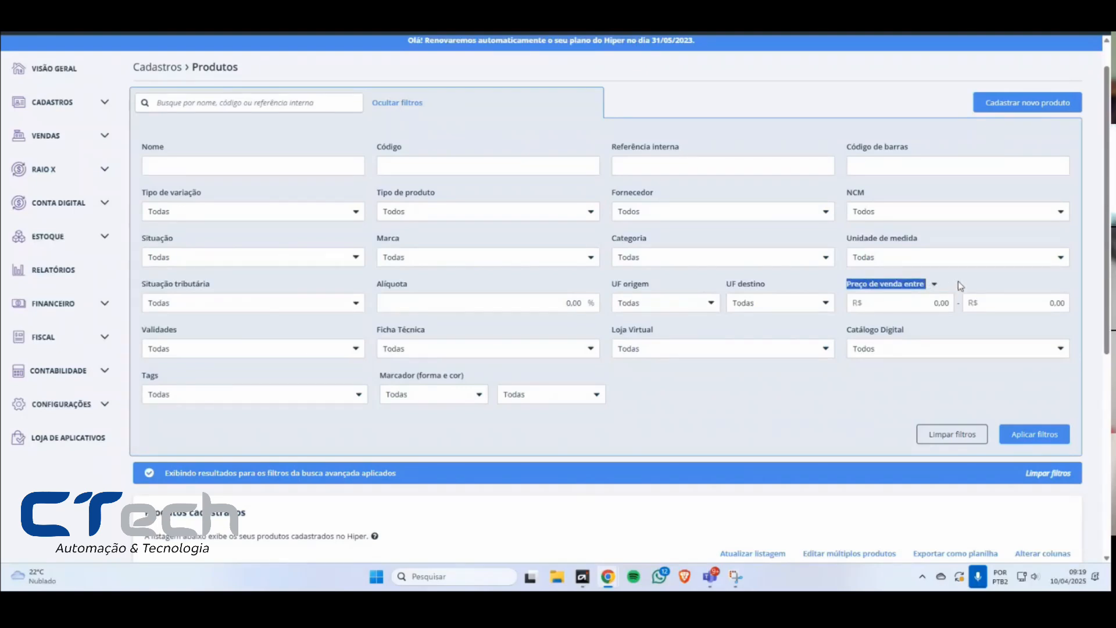
click(934, 284)
drag(888, 285, 914, 285)
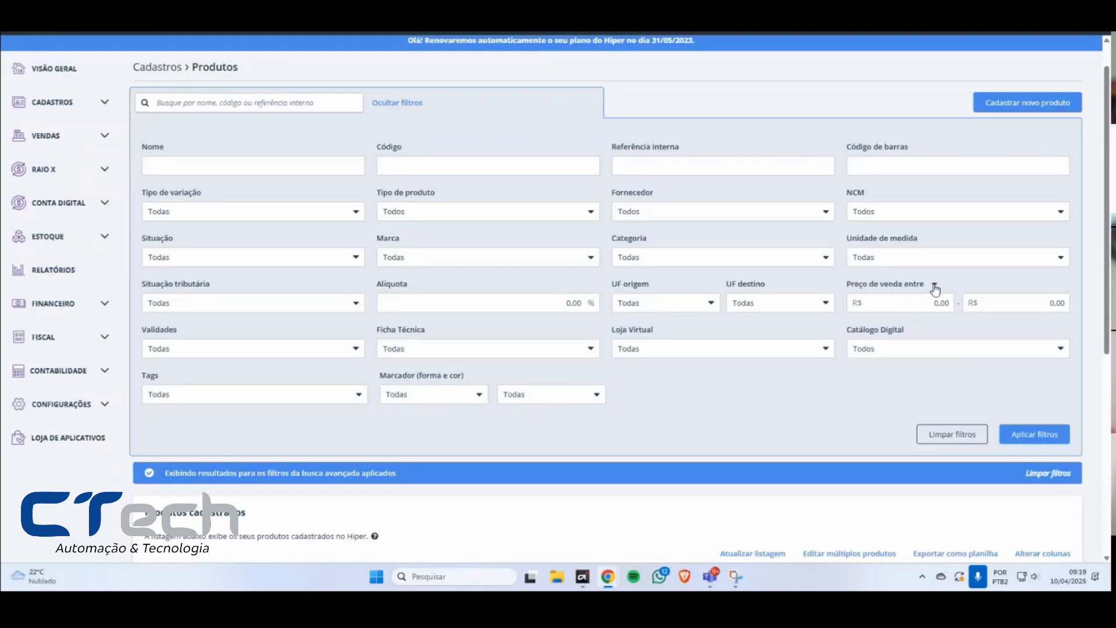
click(935, 285)
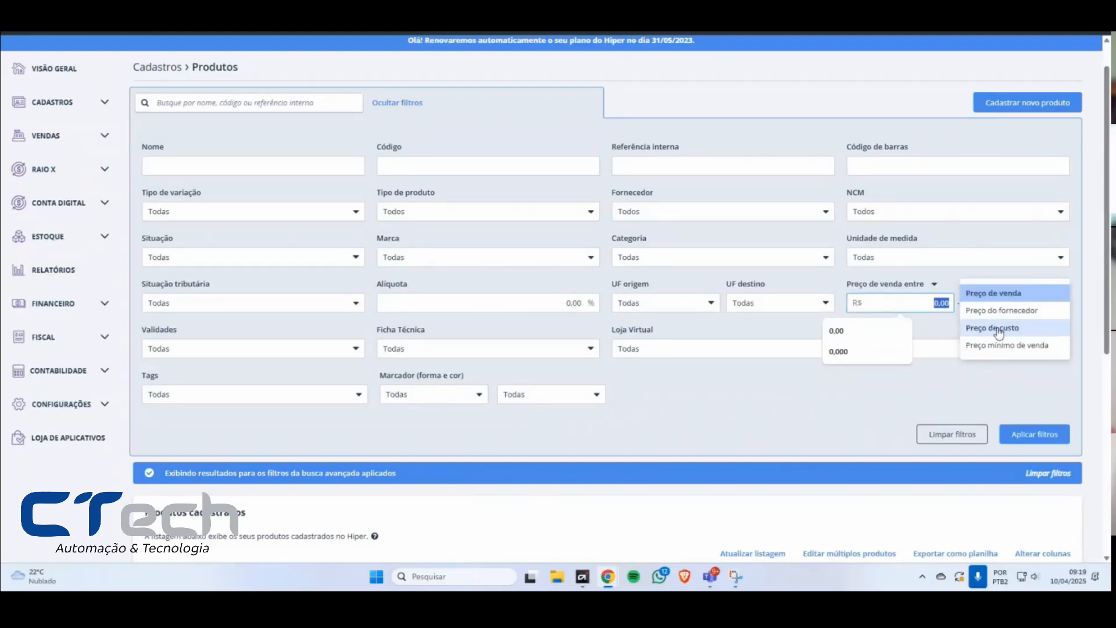
click(999, 333)
click(934, 286)
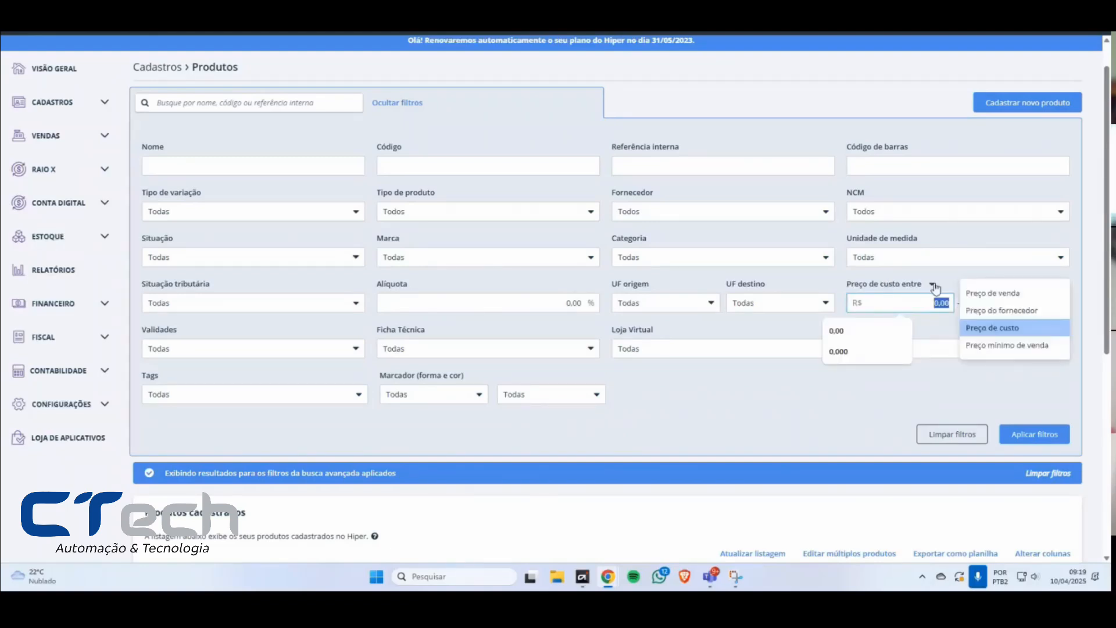
click(1002, 310)
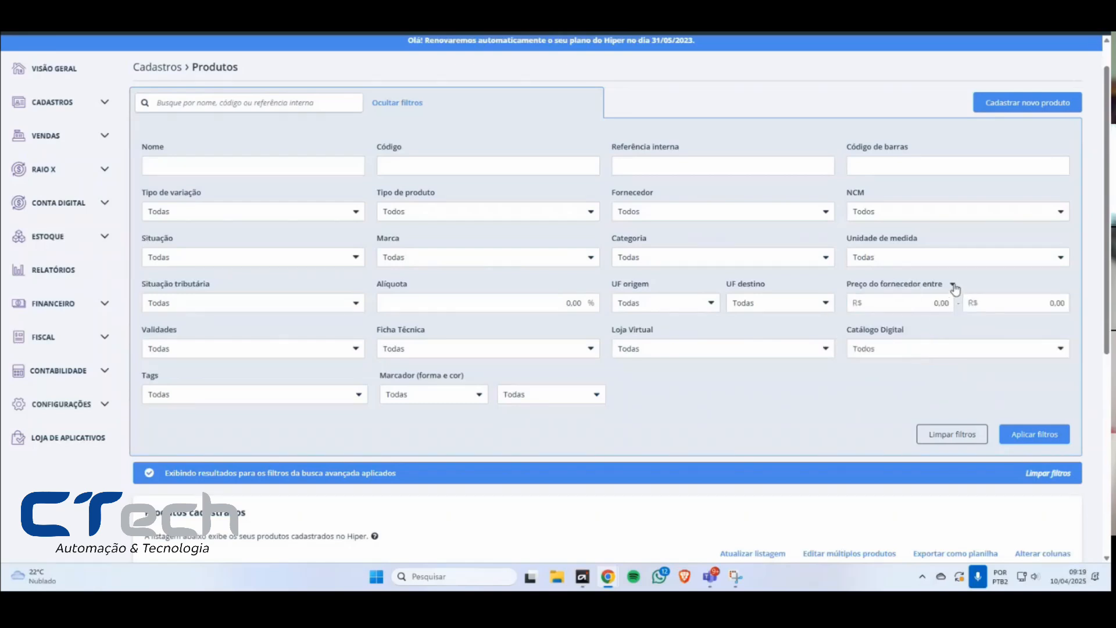
click(954, 285)
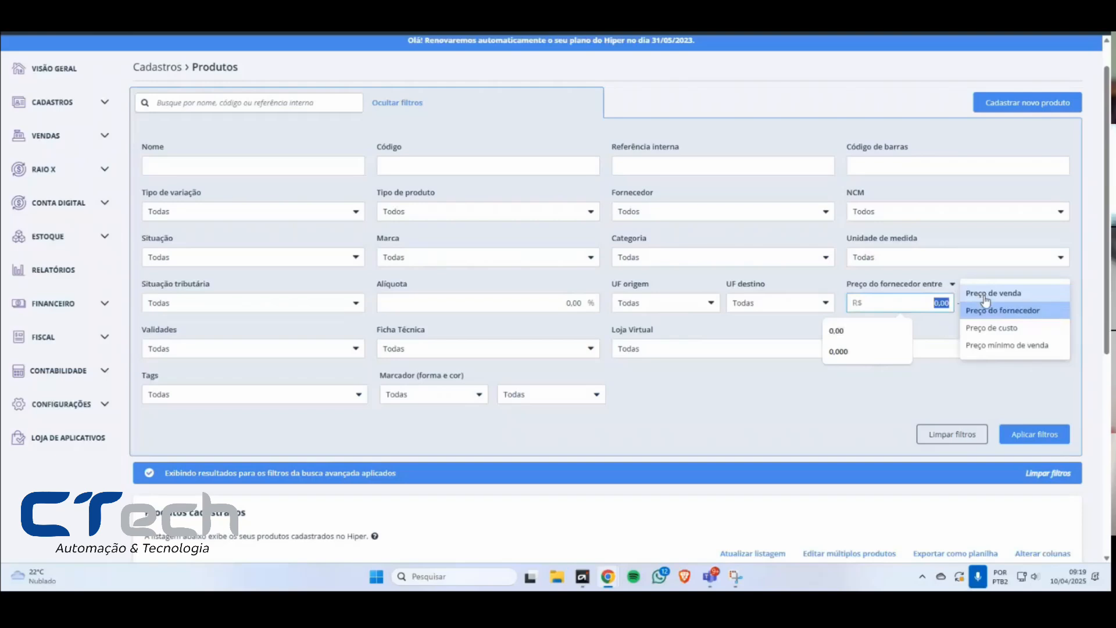
click(985, 297)
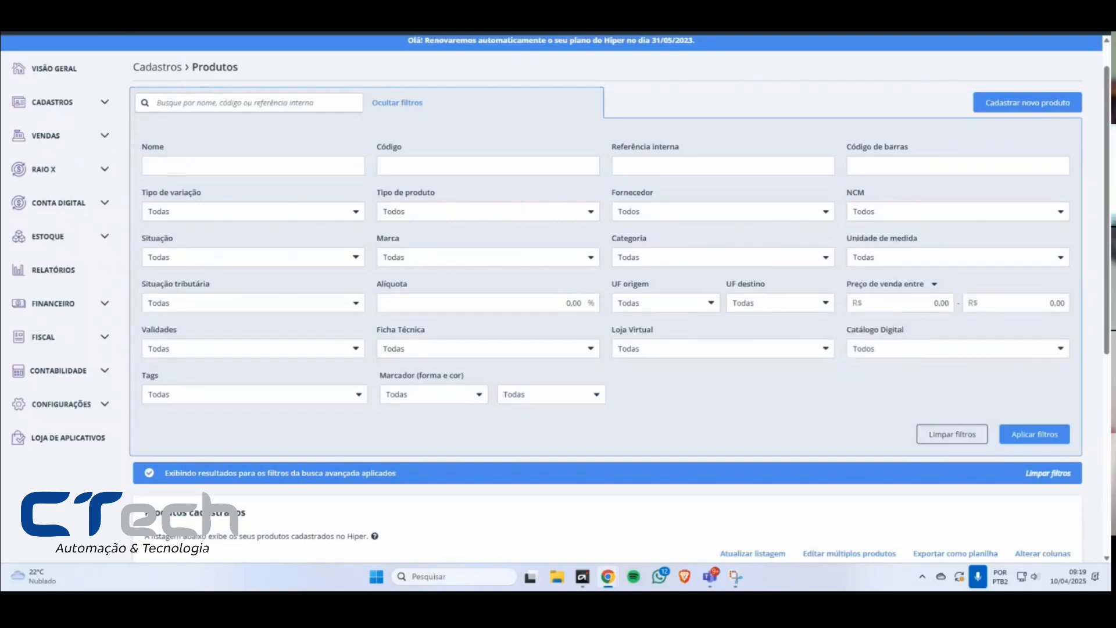
Step: Search the Marca filter's options for NOVA and clear the search text
click(446, 265)
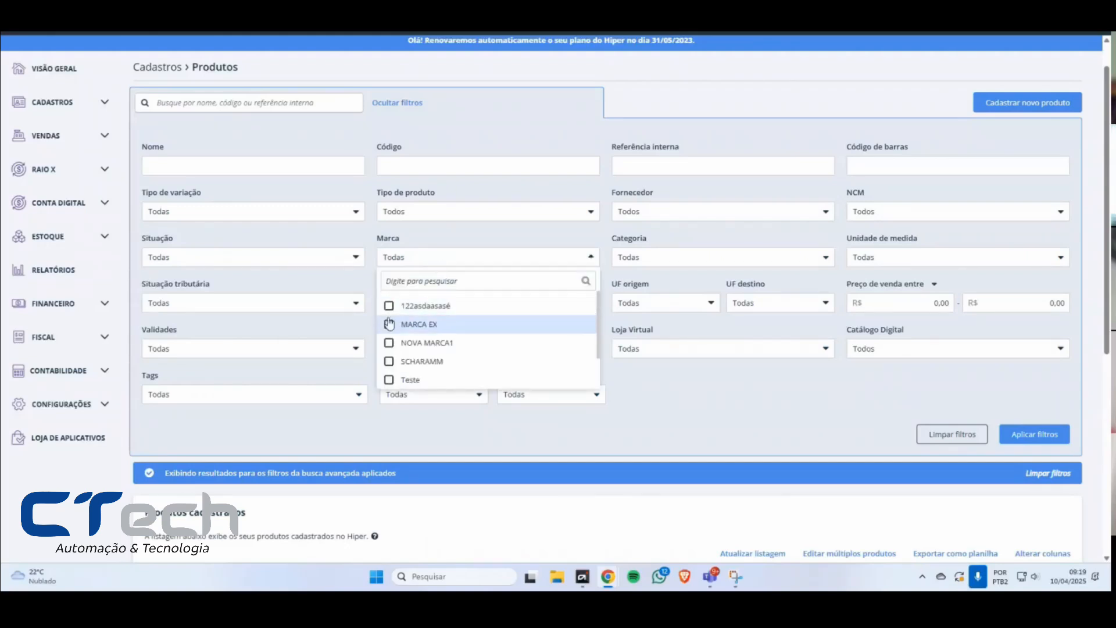
double_click(387, 238)
click(416, 263)
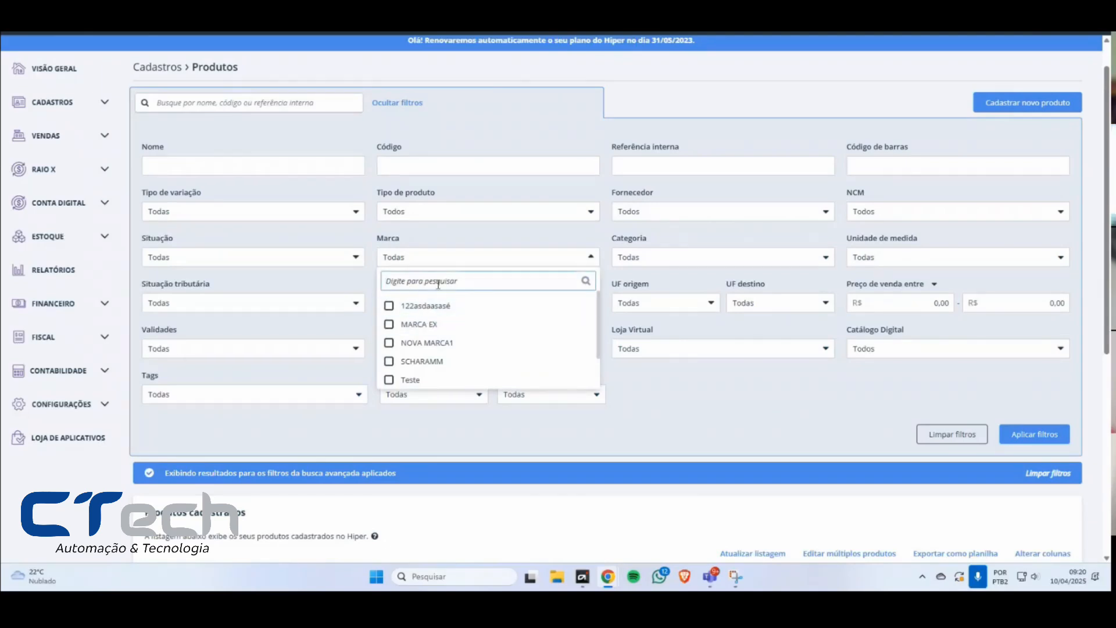
text(NOVA)
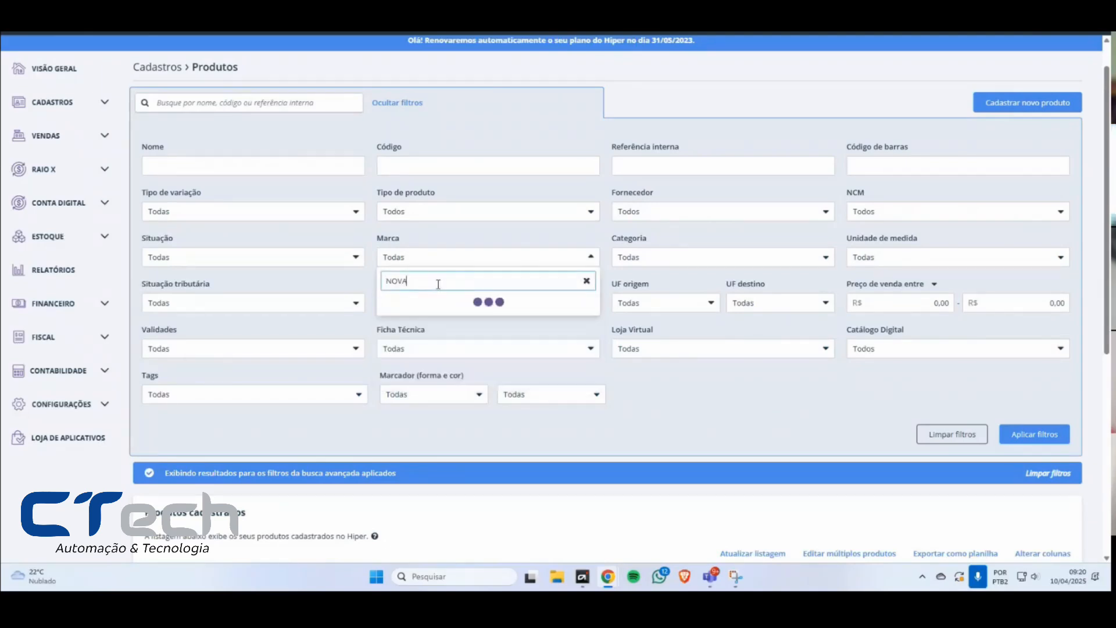
key(BackSpace)
key(BackSpace)
key(BackSpace)
key(BackSpace)
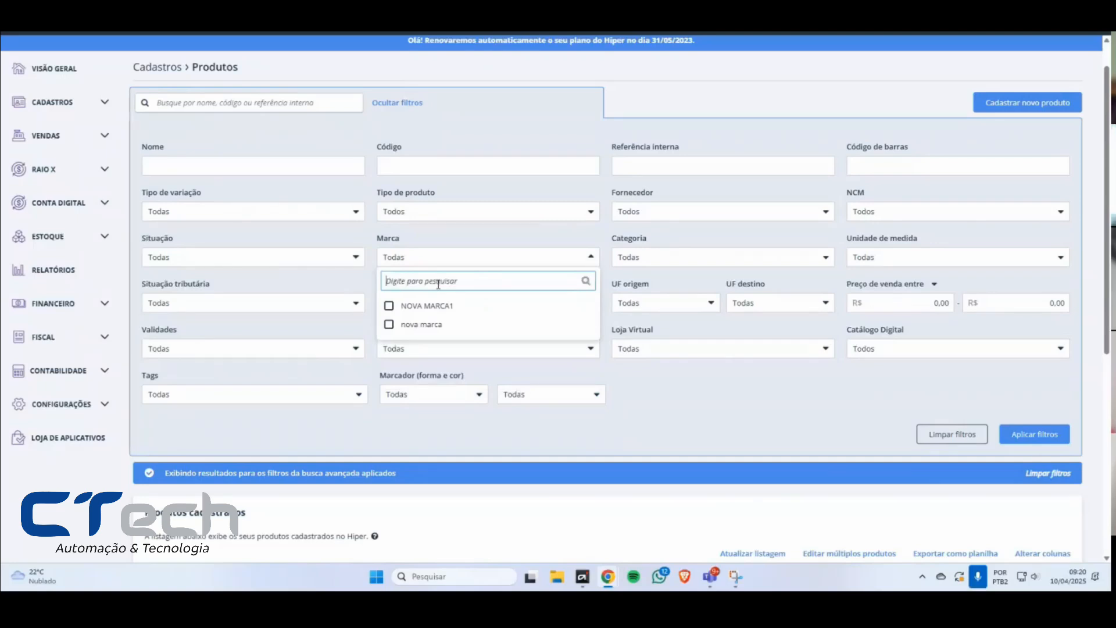
Step: Filter the products by the brands MARCA EX, NOVA MARCA1, SCHARAMM, Teste, nova marca and teteeetete
click(390, 327)
click(389, 342)
click(389, 361)
click(389, 379)
scroll(391, 378, down, 1)
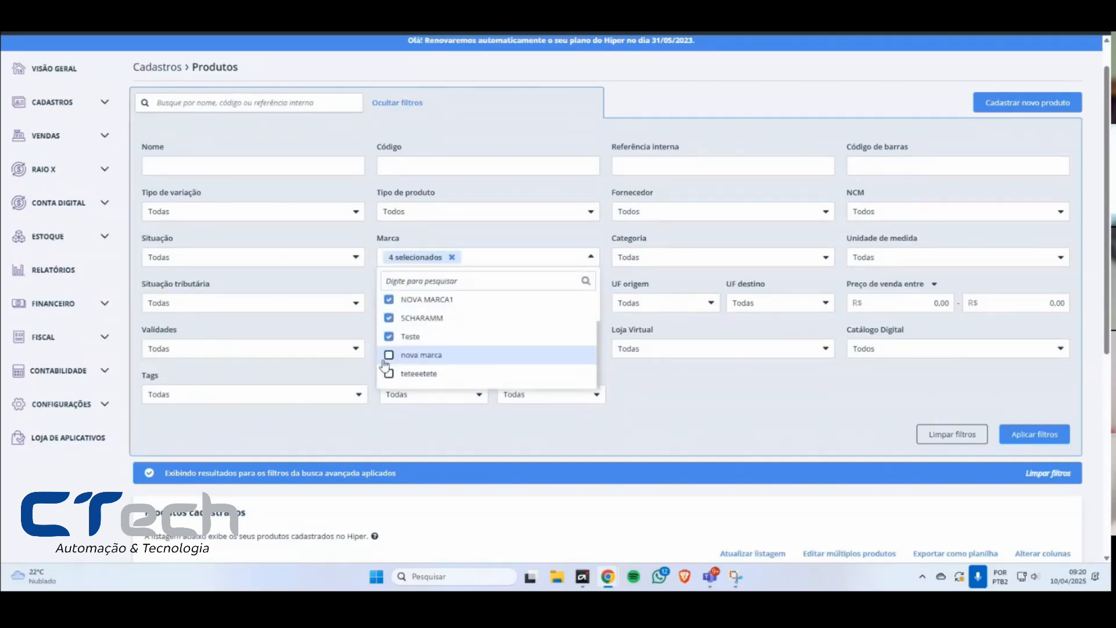
click(395, 354)
click(389, 375)
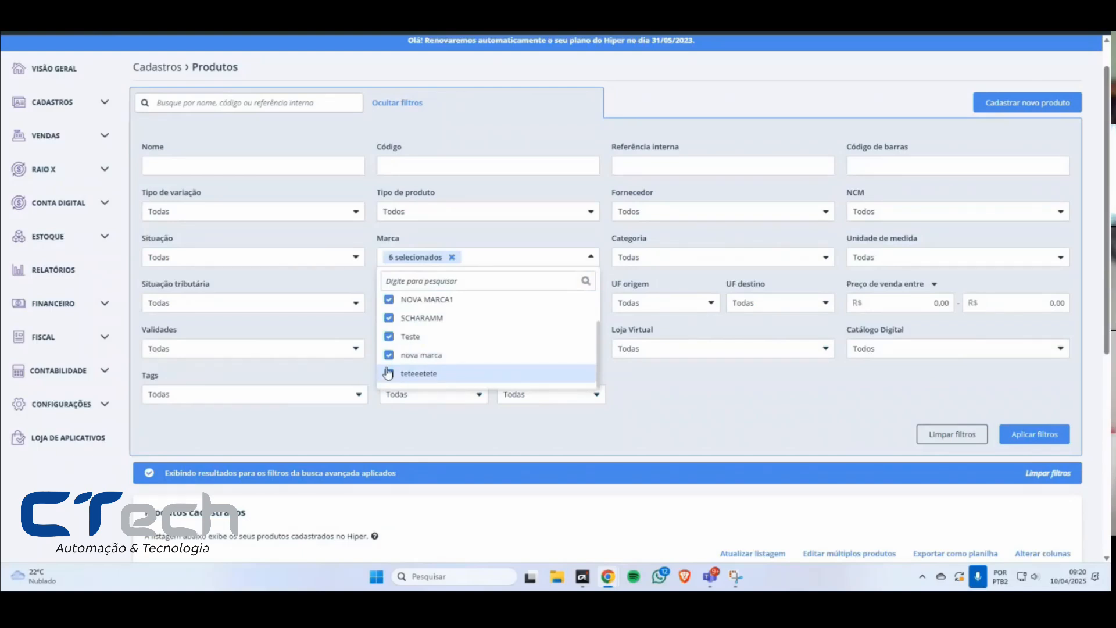
scroll(405, 349, up, 4)
scroll(404, 343, down, 2)
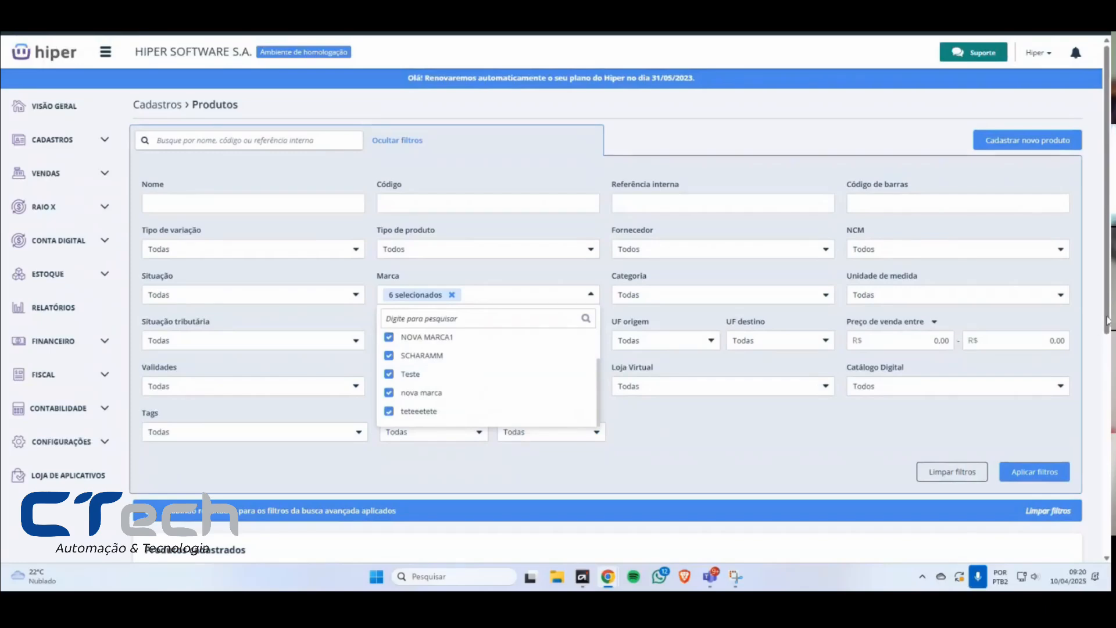
drag(1106, 317, 1106, 336)
click(652, 412)
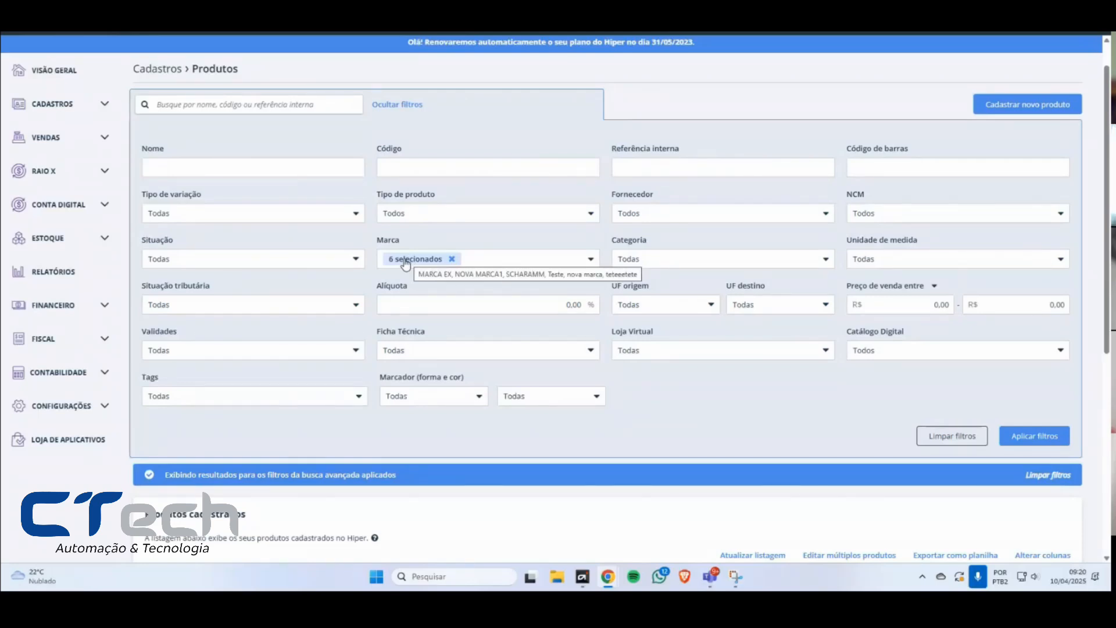
click(1036, 437)
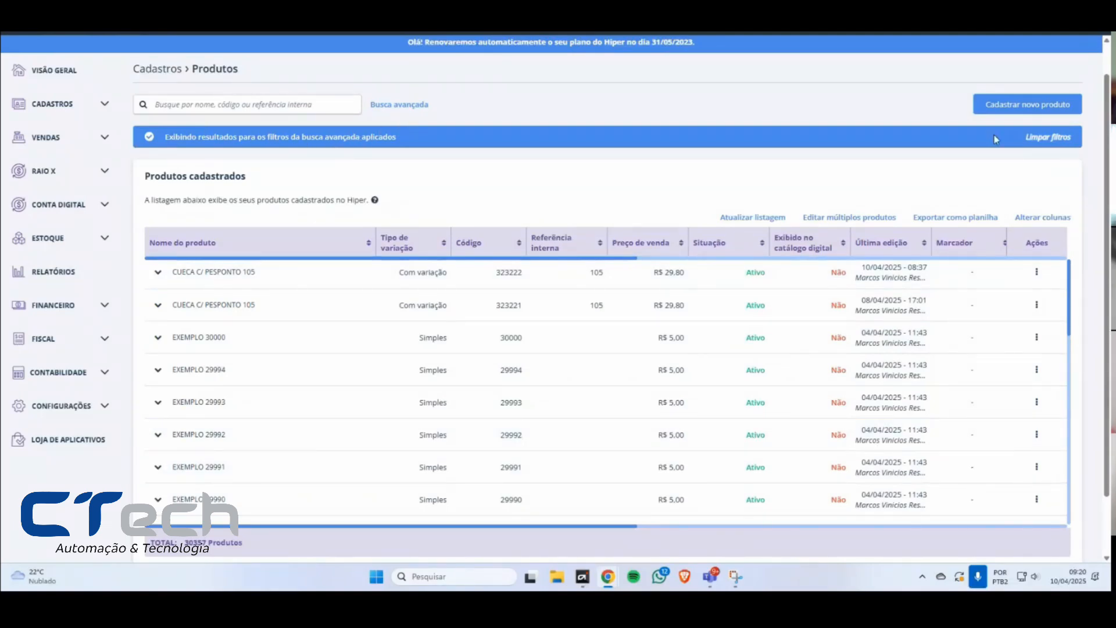
Step: Clear the applied filters from the product list and reopen the advanced search
click(1041, 138)
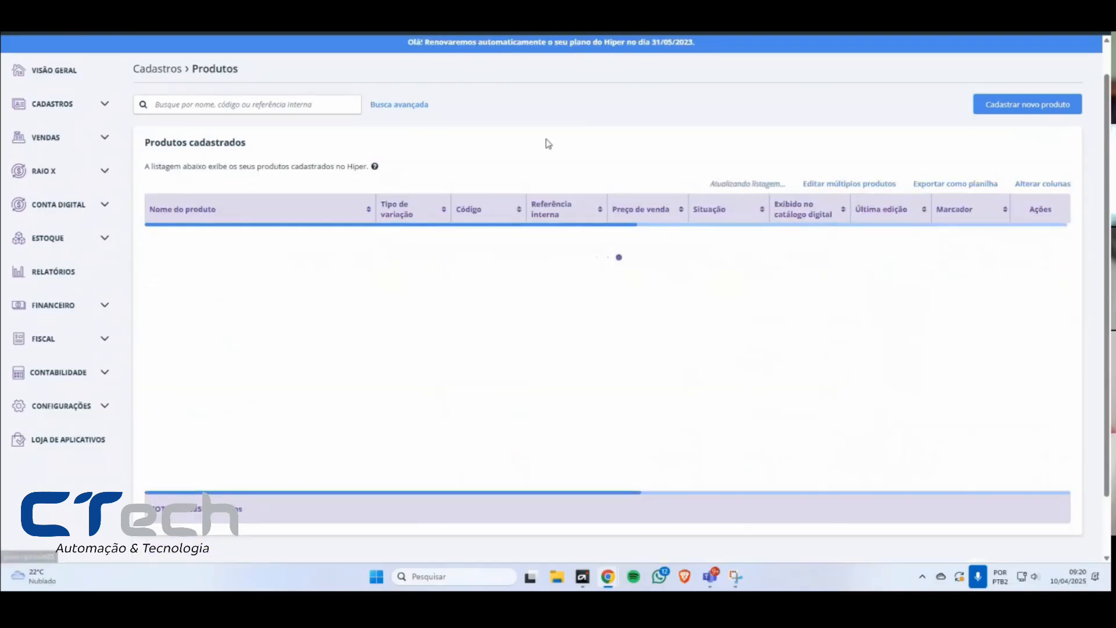
click(400, 105)
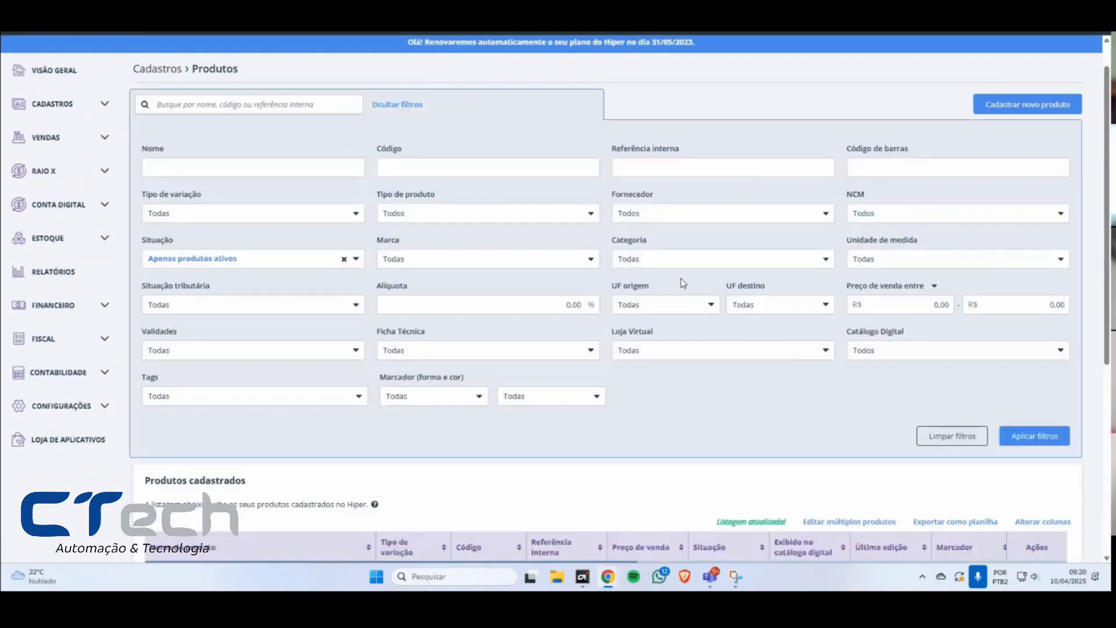
Step: View the options of the Tipo de produto, Tipo de variação and Situação filters
click(515, 220)
click(517, 218)
click(238, 215)
click(211, 217)
click(205, 260)
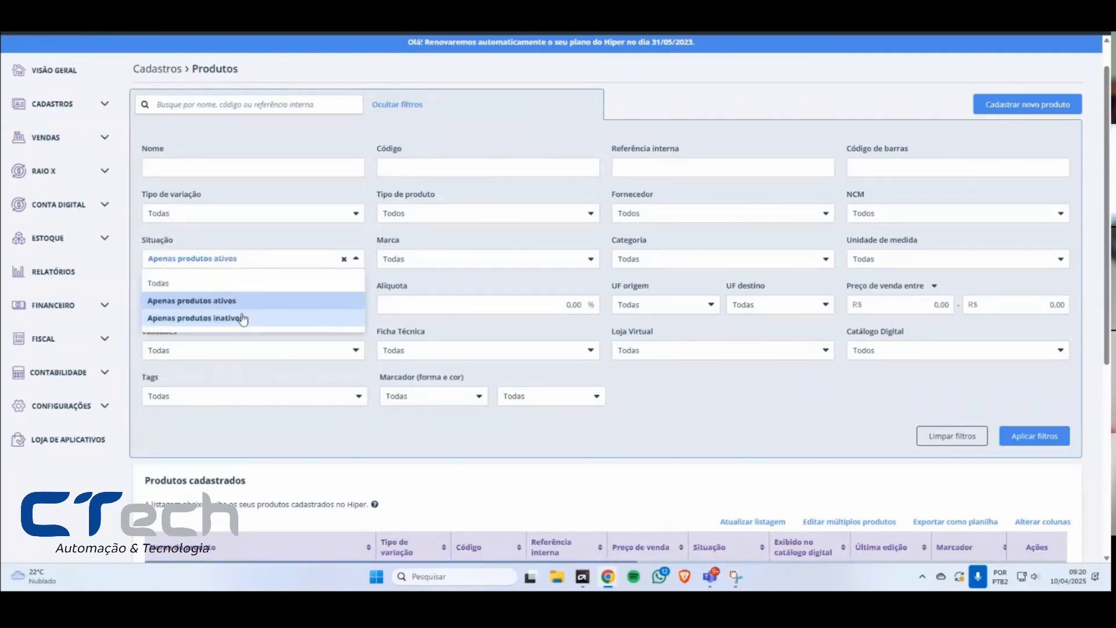
click(470, 244)
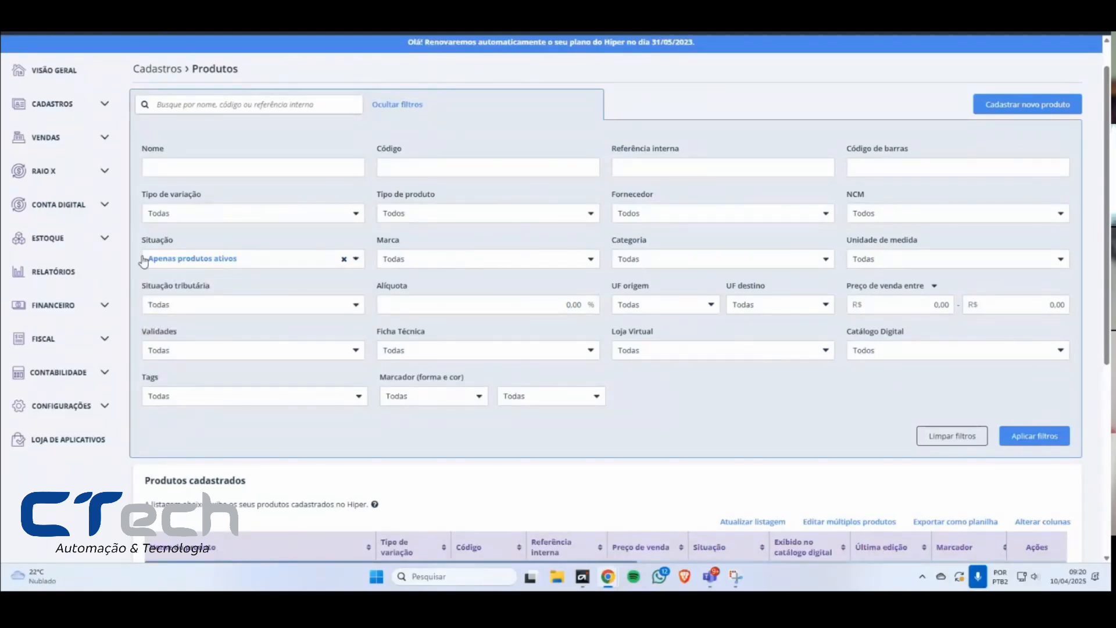
Step: View the options of the Marca, NCM, Categoria, Unidade de medida and Tipo de produto filters
click(414, 265)
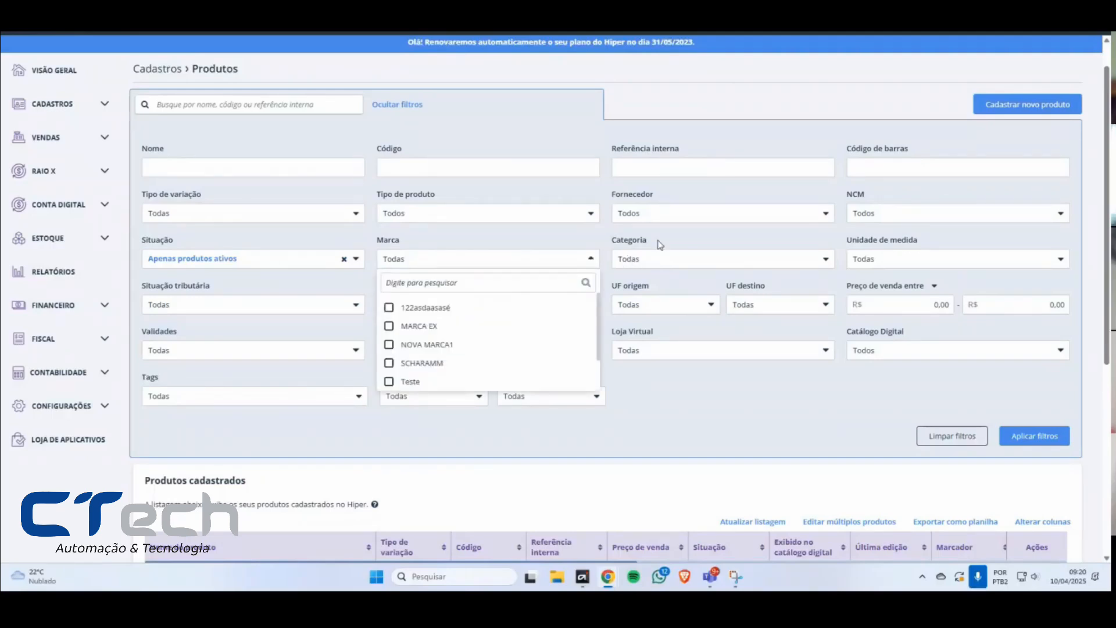
click(867, 214)
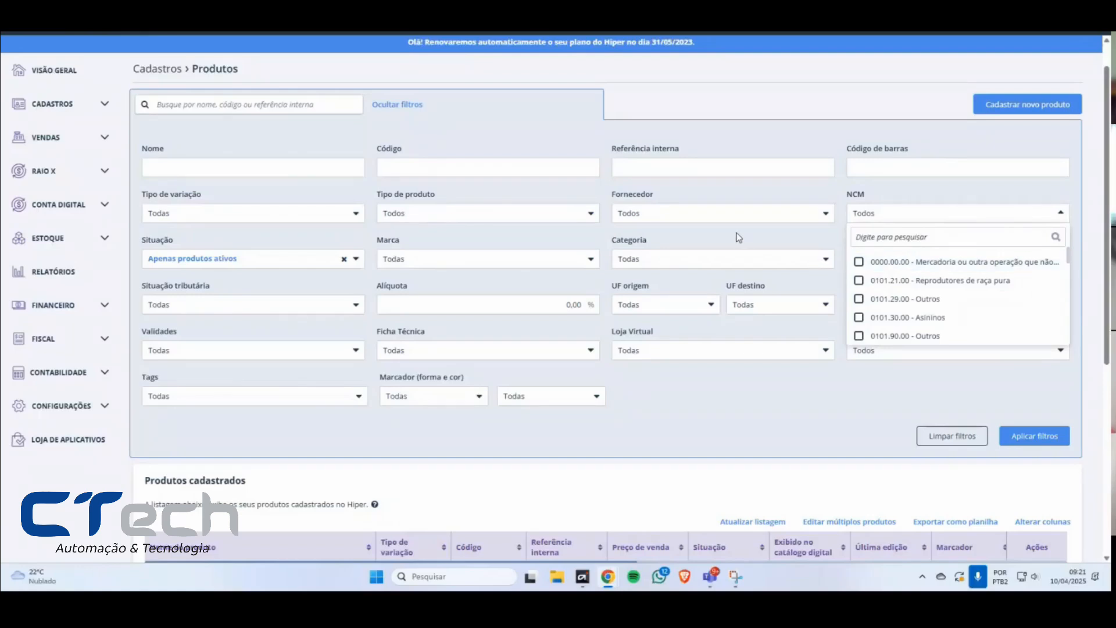
click(724, 259)
click(721, 261)
click(899, 260)
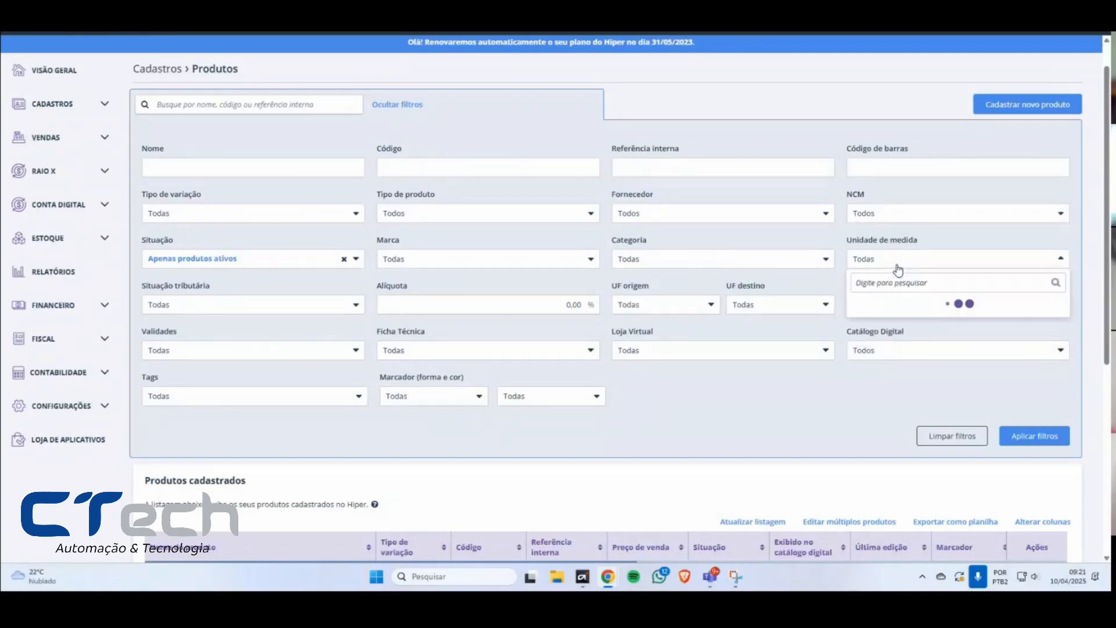
click(411, 214)
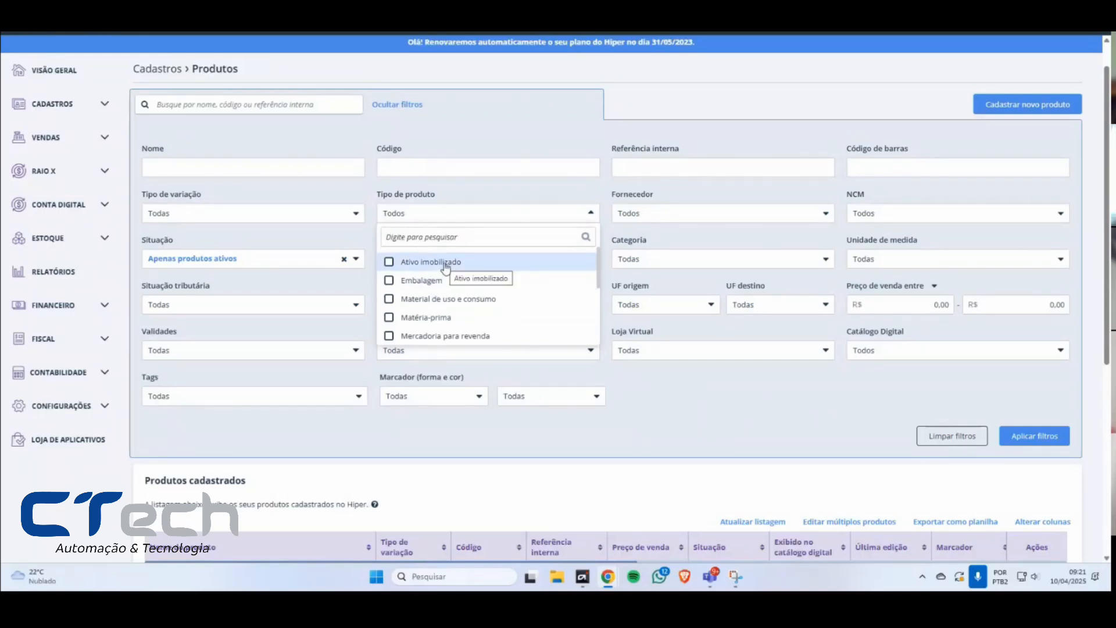
click(668, 376)
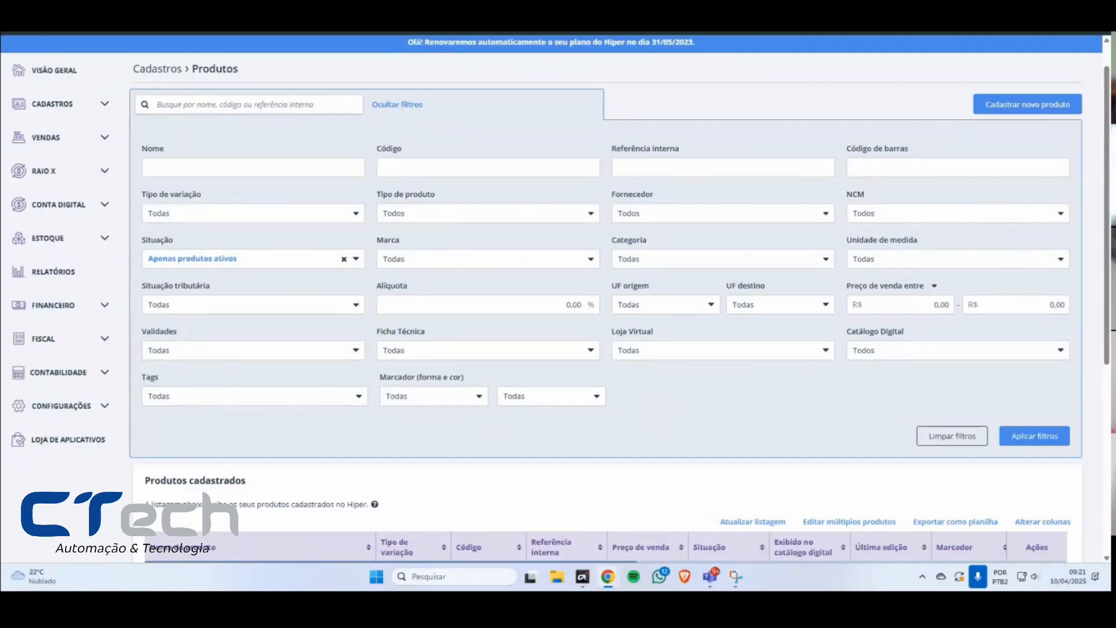
key(ctrl+shift+m)
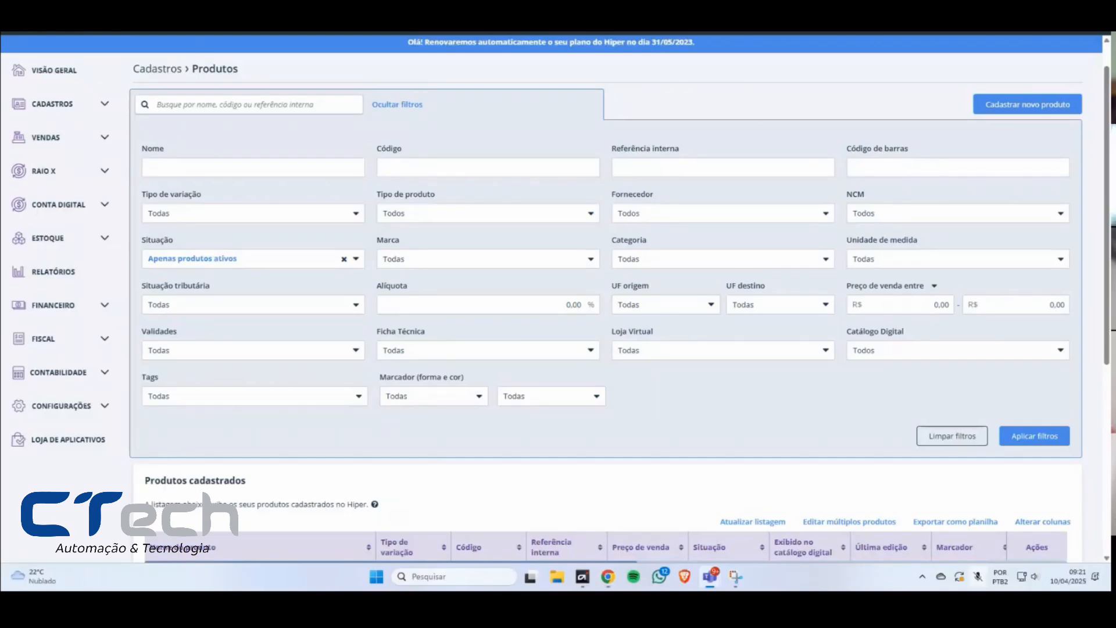
key(ctrl+shift+m)
key(alt+Tab)
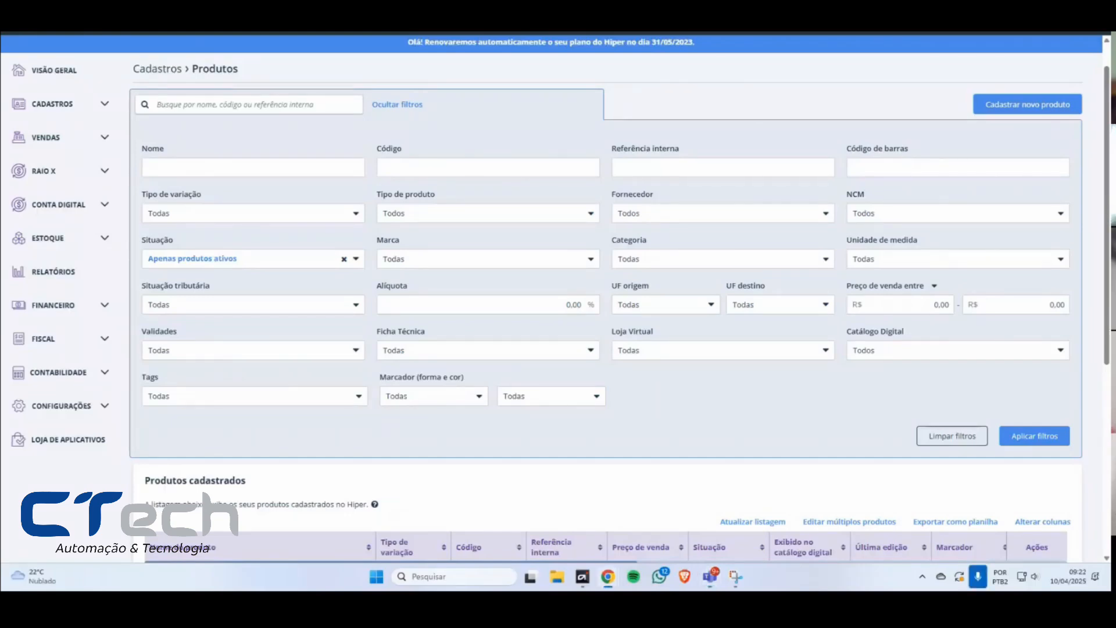
Step: Hide the advanced search filters and examine the registered product list as more products load
click(411, 111)
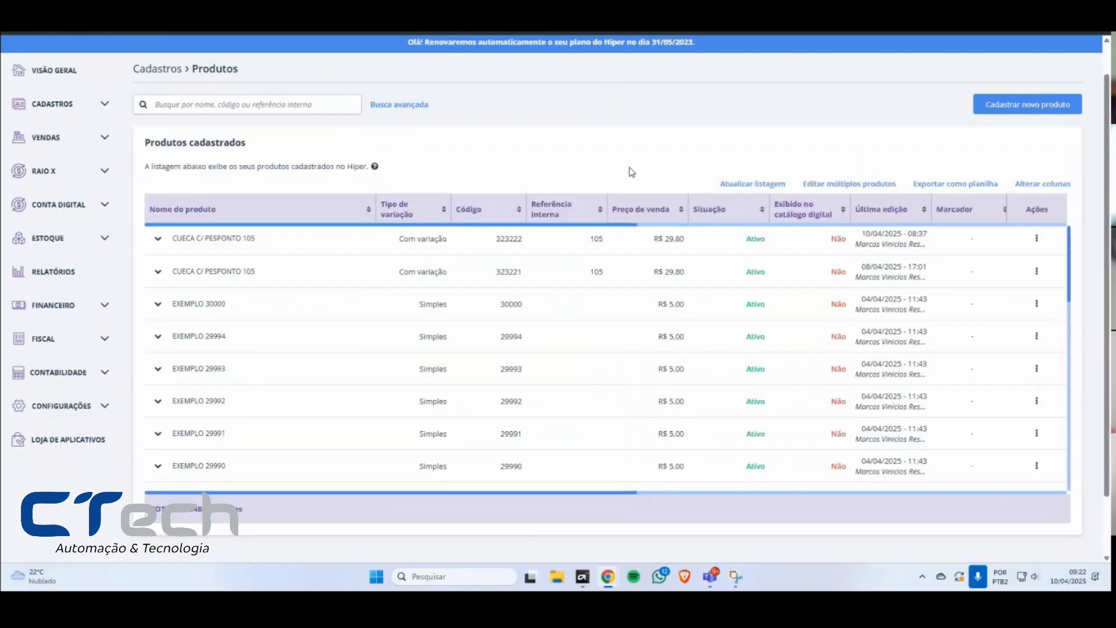
scroll(1024, 300, down, 3)
scroll(1012, 302, down, 10)
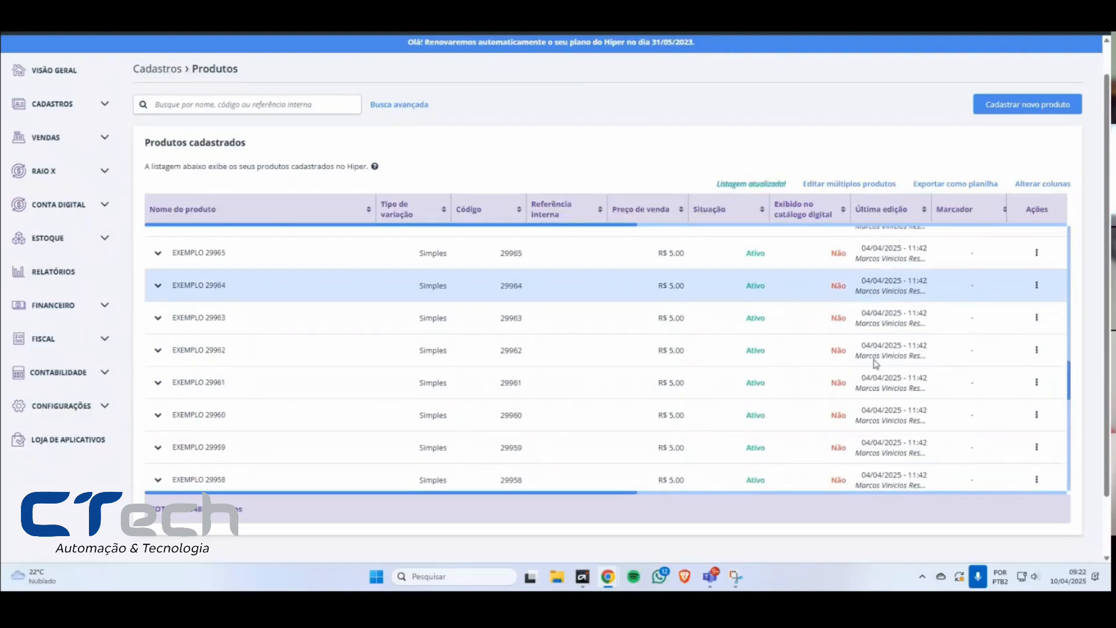
scroll(866, 358, down, 10)
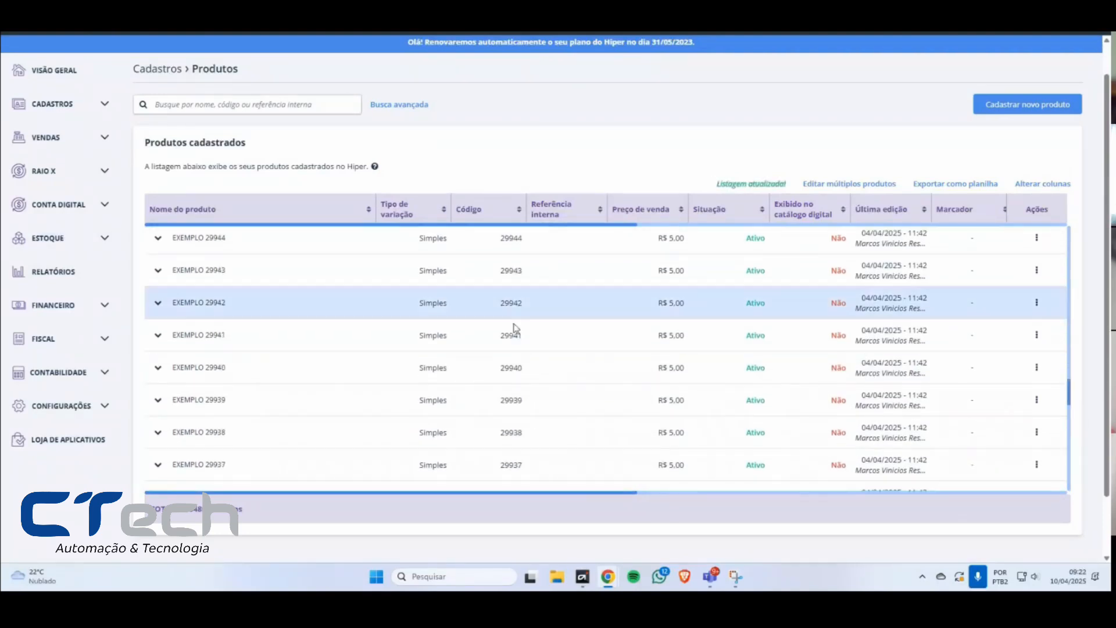
scroll(603, 372, down, 12)
scroll(602, 370, down, 3)
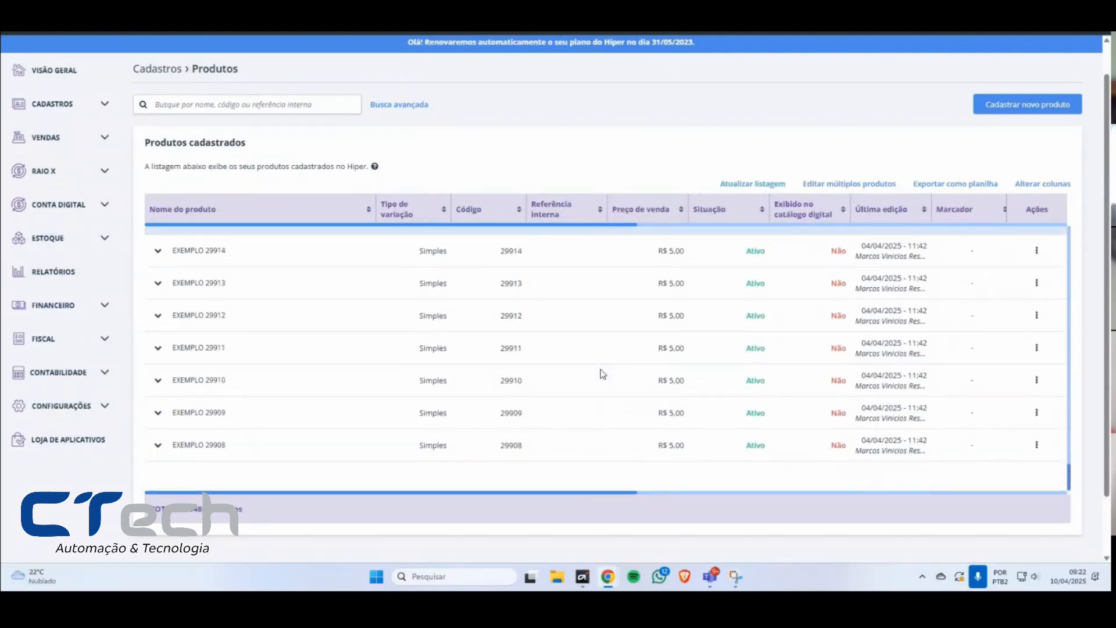
scroll(598, 369, down, 14)
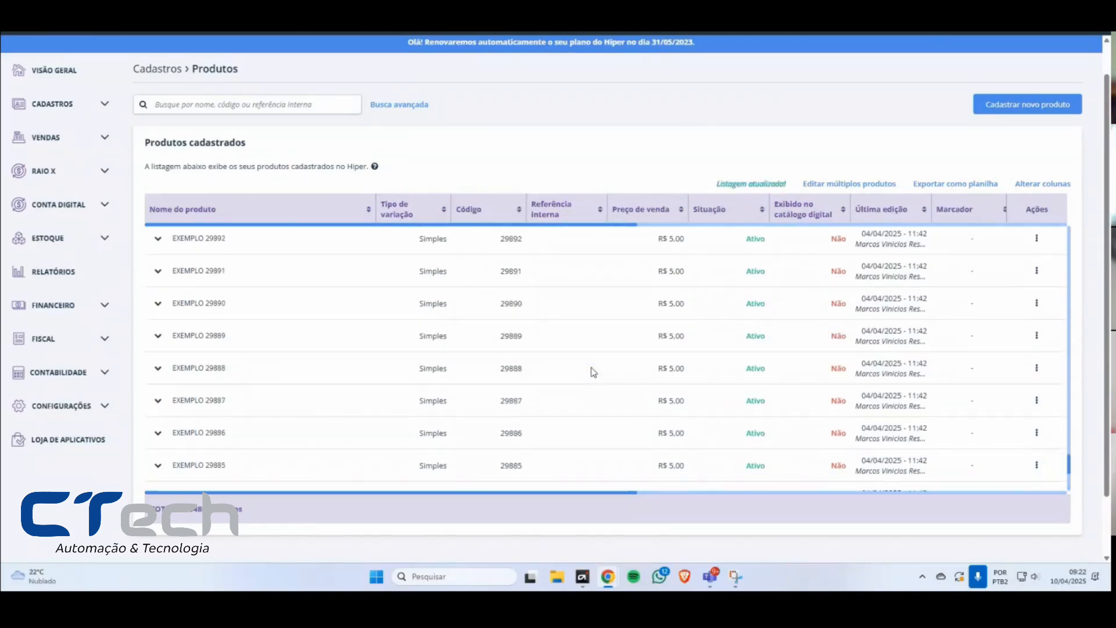
scroll(597, 367, down, 14)
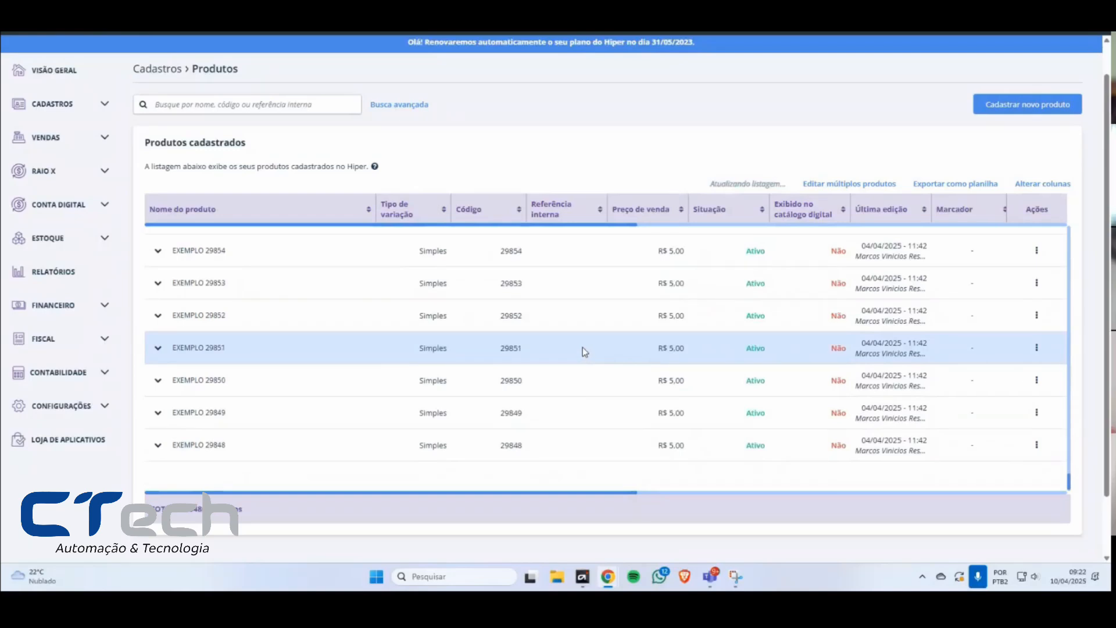
scroll(583, 347, down, 14)
scroll(593, 356, down, 14)
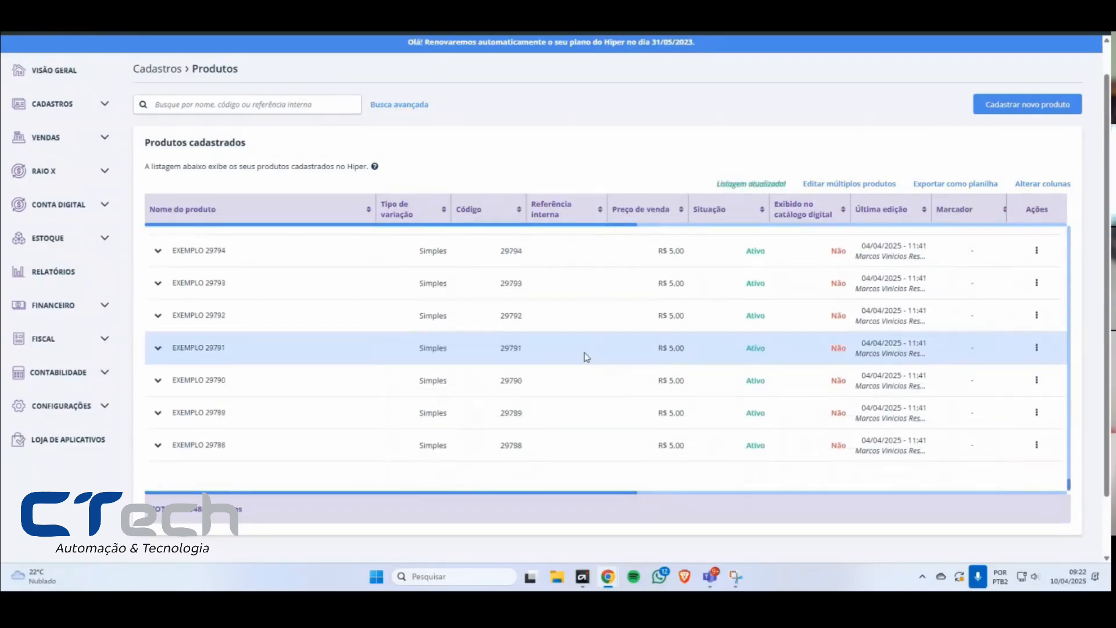
scroll(584, 354, down, 1)
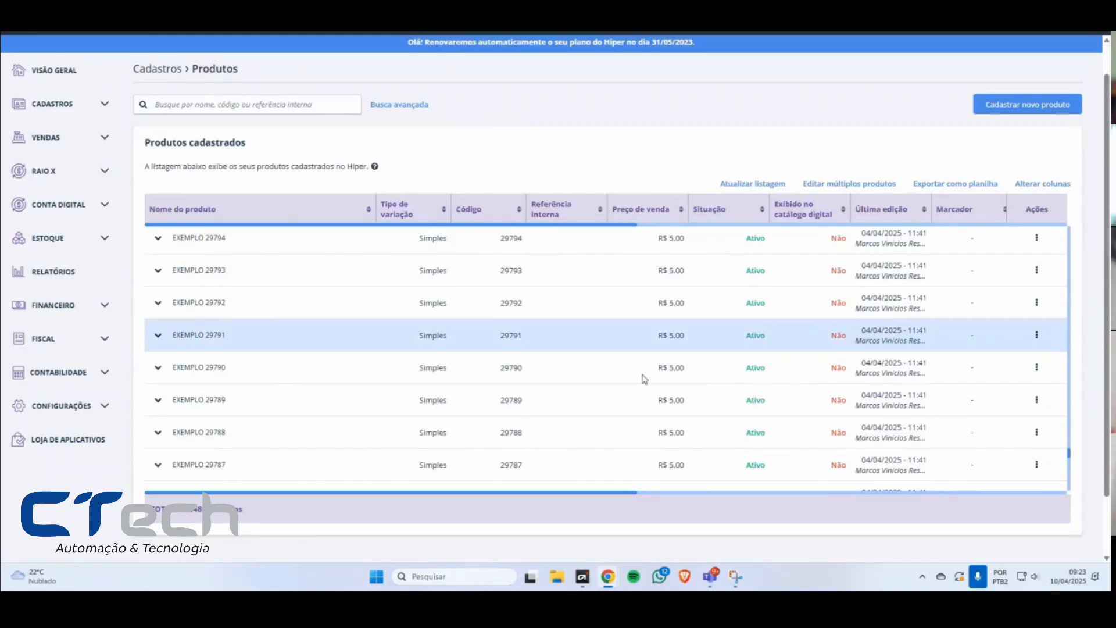
Step: Examine the registered product list as more products load, along with its product total, and return to its beginning
scroll(639, 372, down, 7)
scroll(513, 309, down, 8)
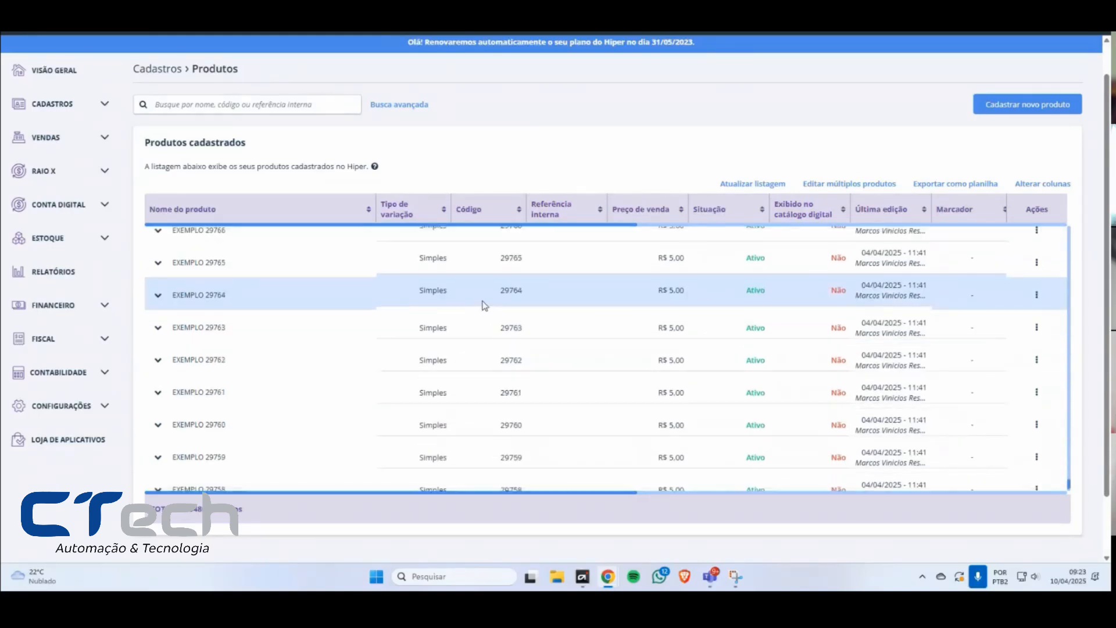
scroll(549, 293, down, 10)
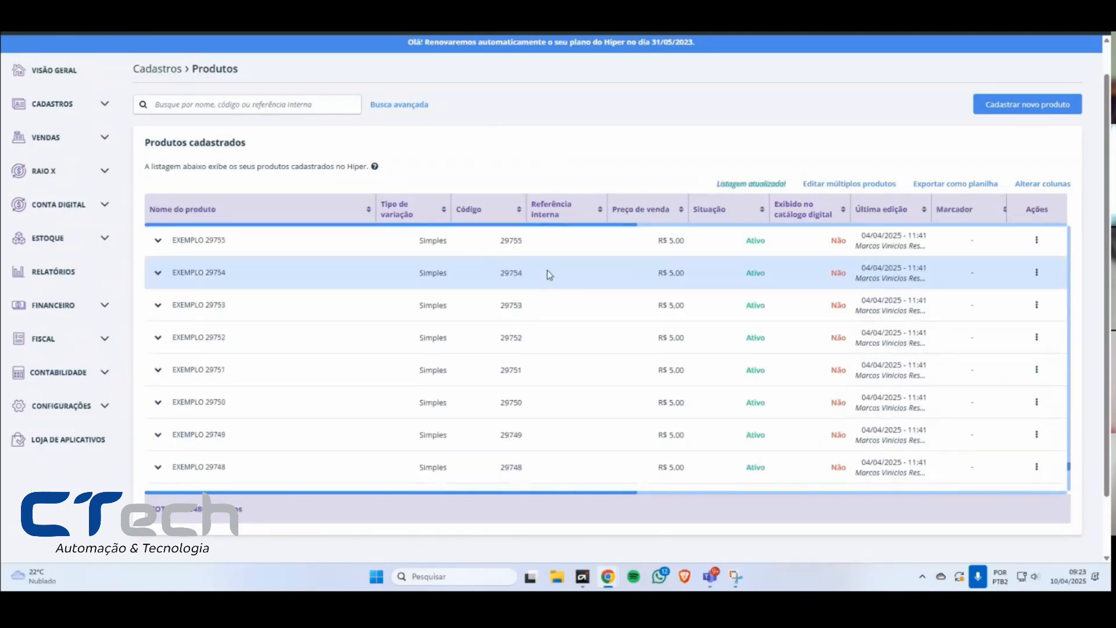
mouse_move(1070, 476)
mouse_down()
mouse_move(1067, 422)
mouse_move(1071, 489)
mouse_up()
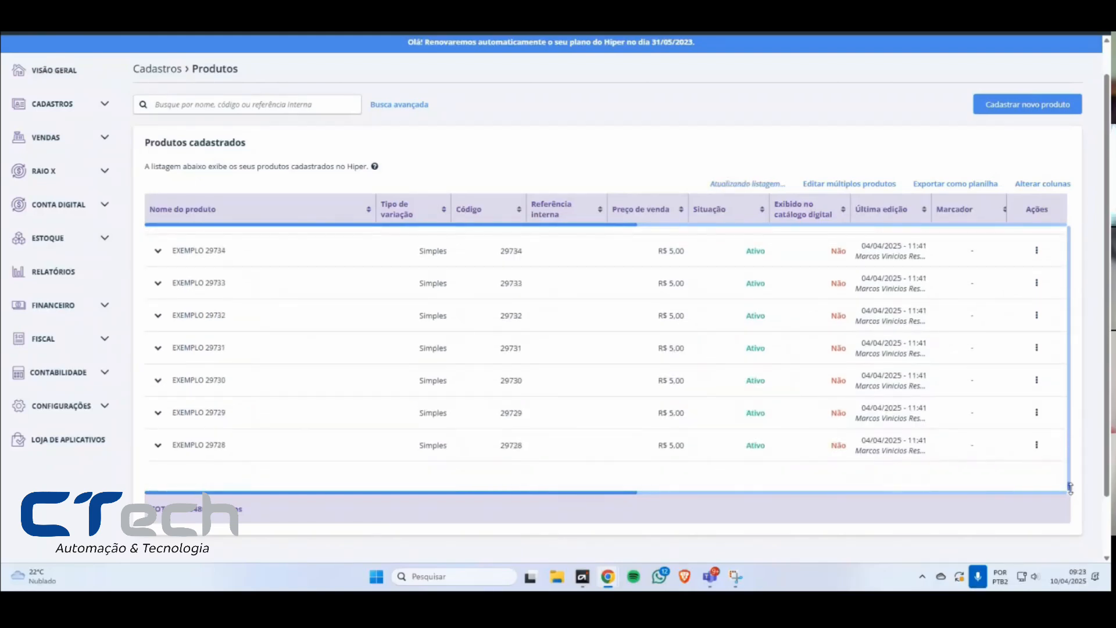
scroll(866, 428, down, 8)
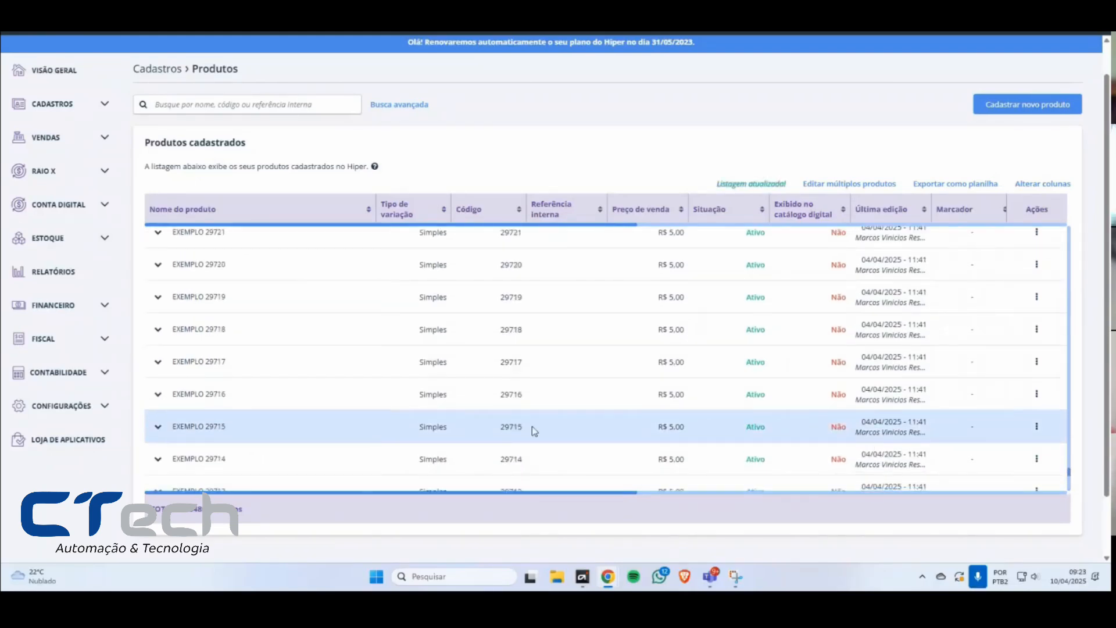
scroll(340, 443, down, 3)
drag(247, 512, 172, 509)
click(173, 509)
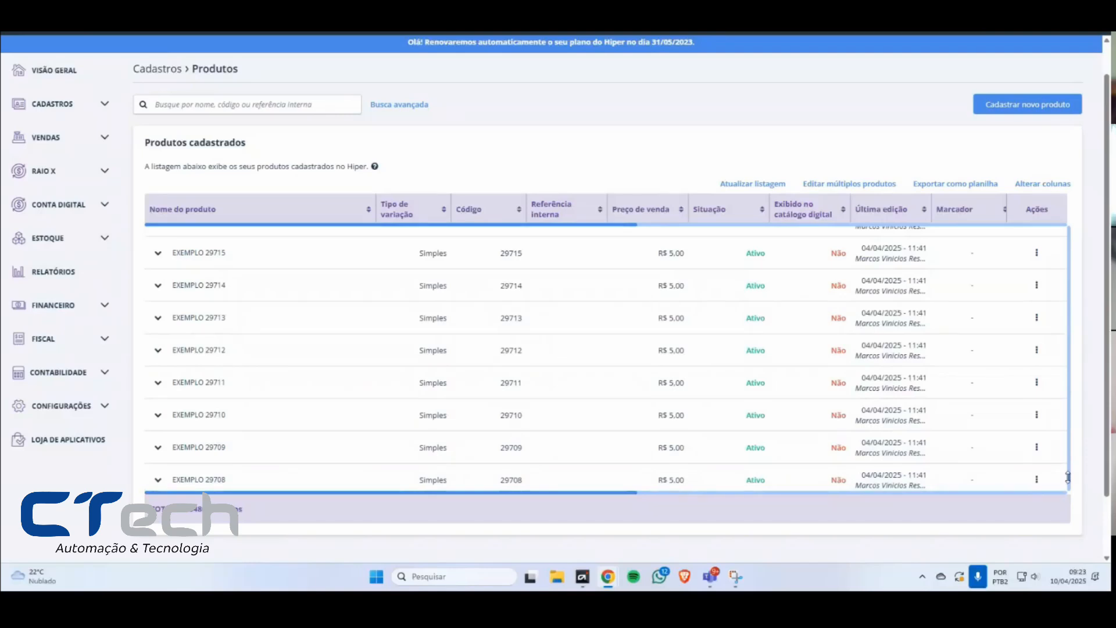
drag(1068, 478, 69, 307)
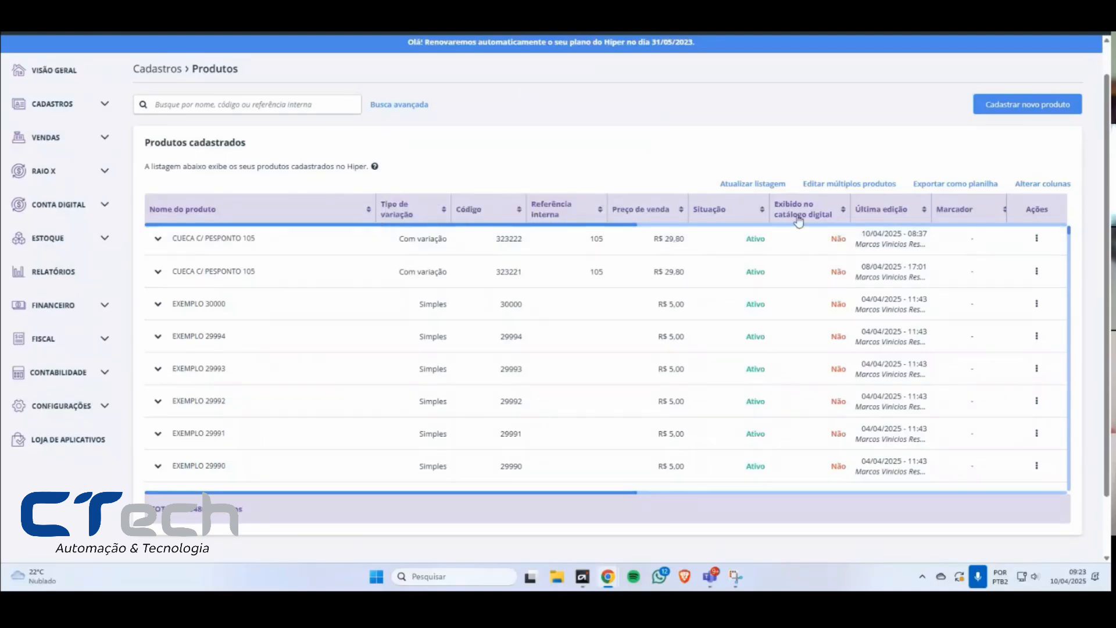
Step: View the sorting options of the Nome do produto and Tipo de variação columns
click(367, 214)
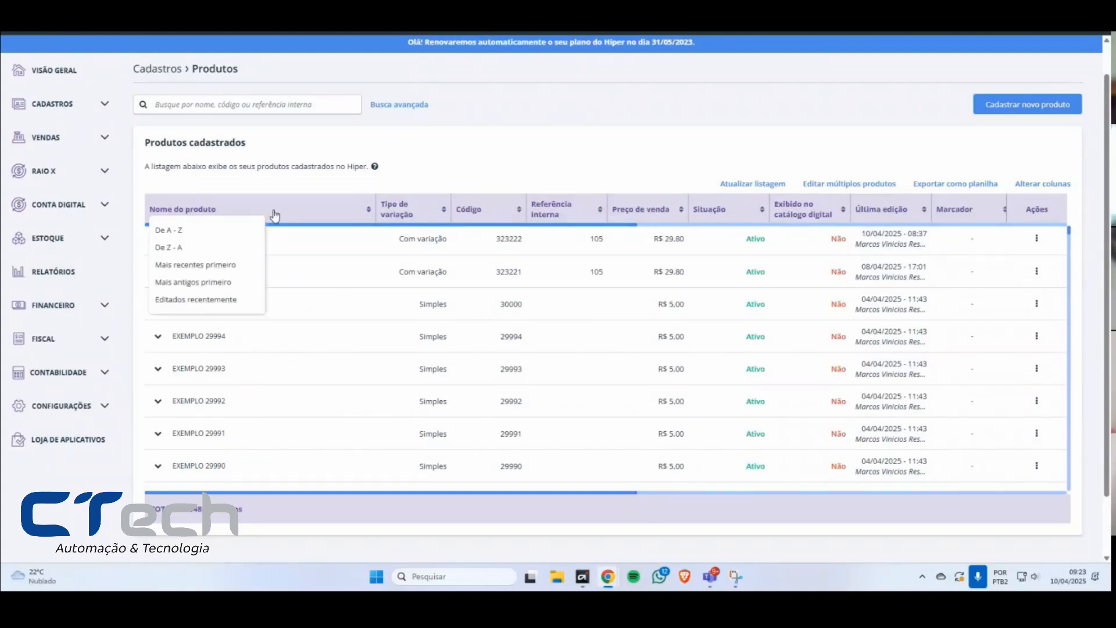
click(632, 94)
click(399, 214)
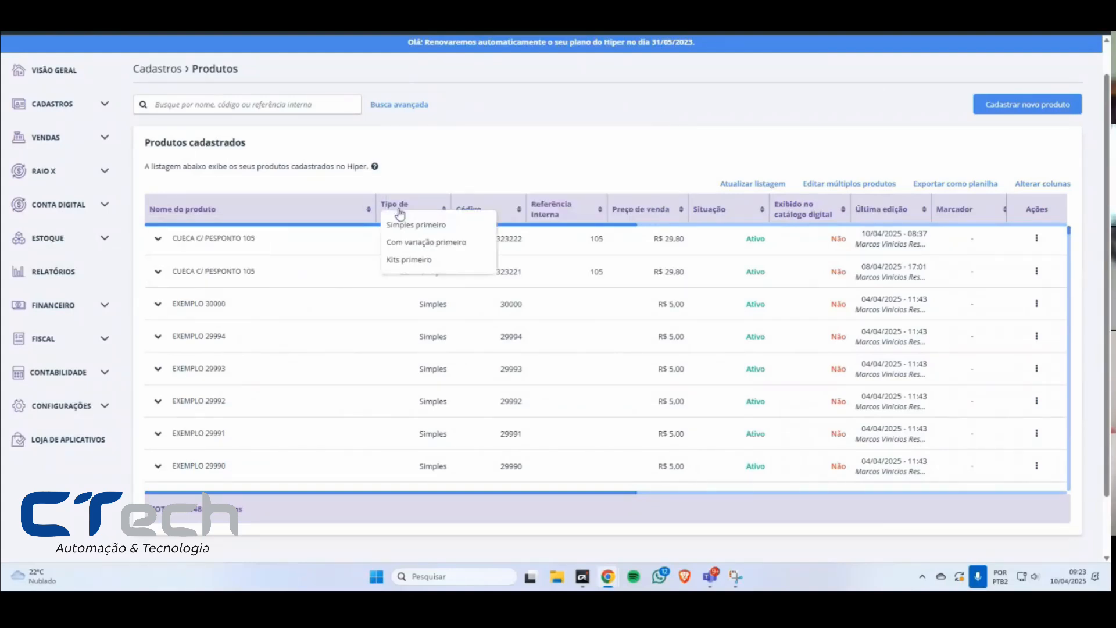
click(489, 146)
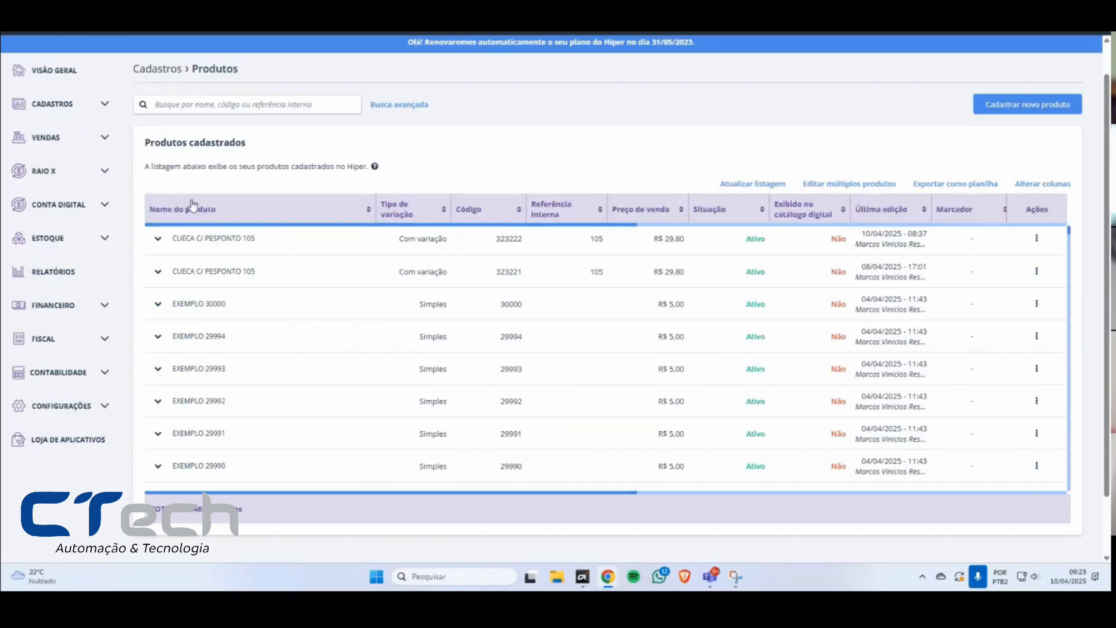
Step: Sort the product list by Nome do produto from De A - Z, followed by Mais recentes primeiro
click(251, 213)
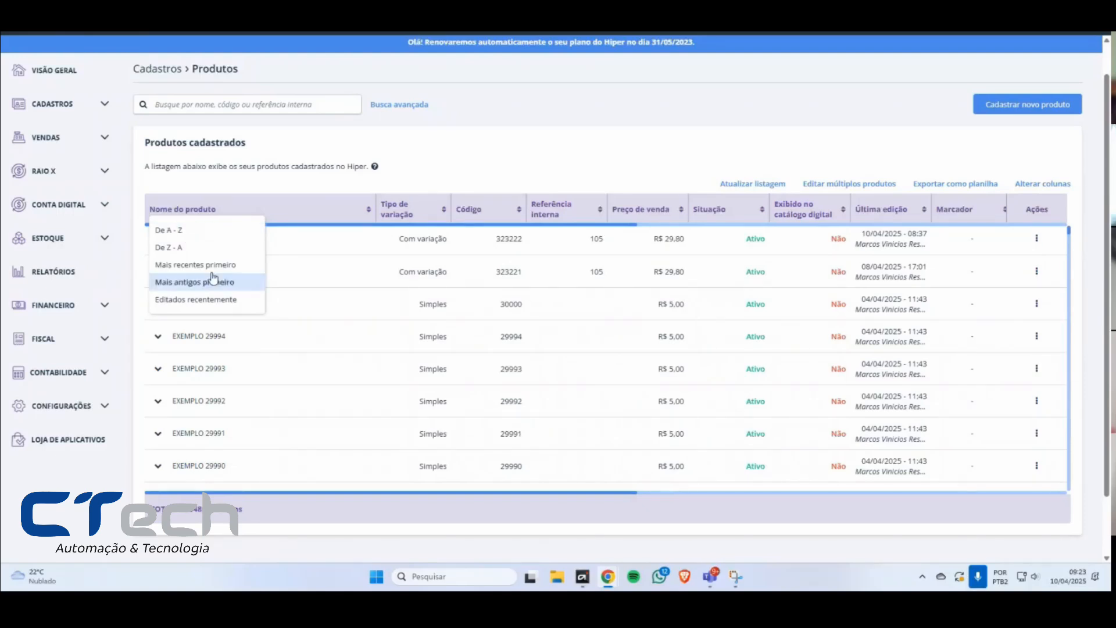
click(193, 232)
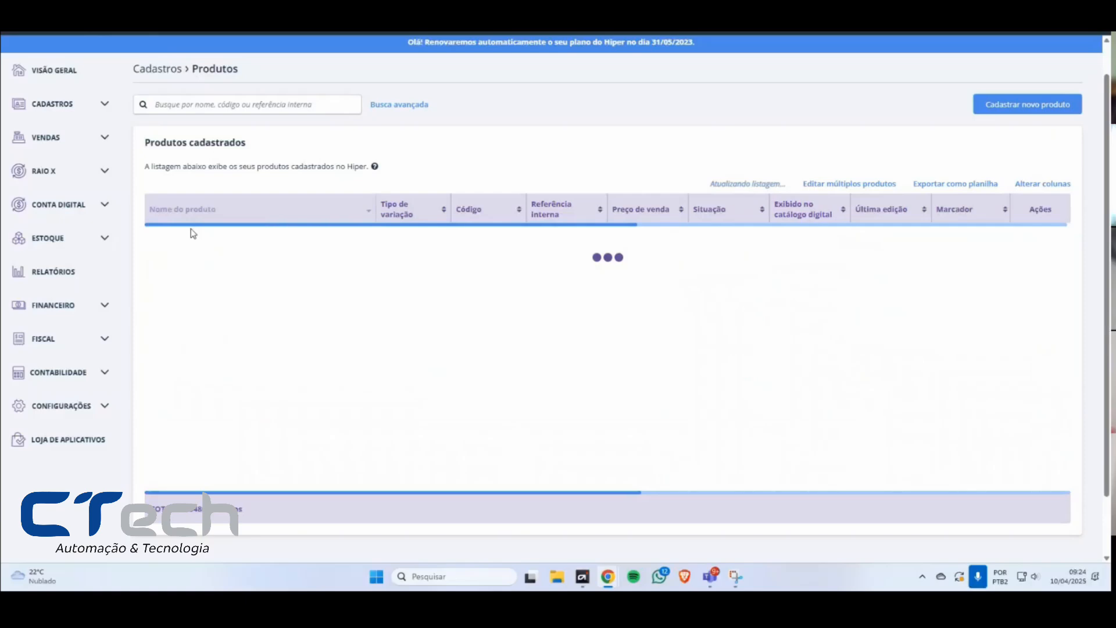
click(229, 215)
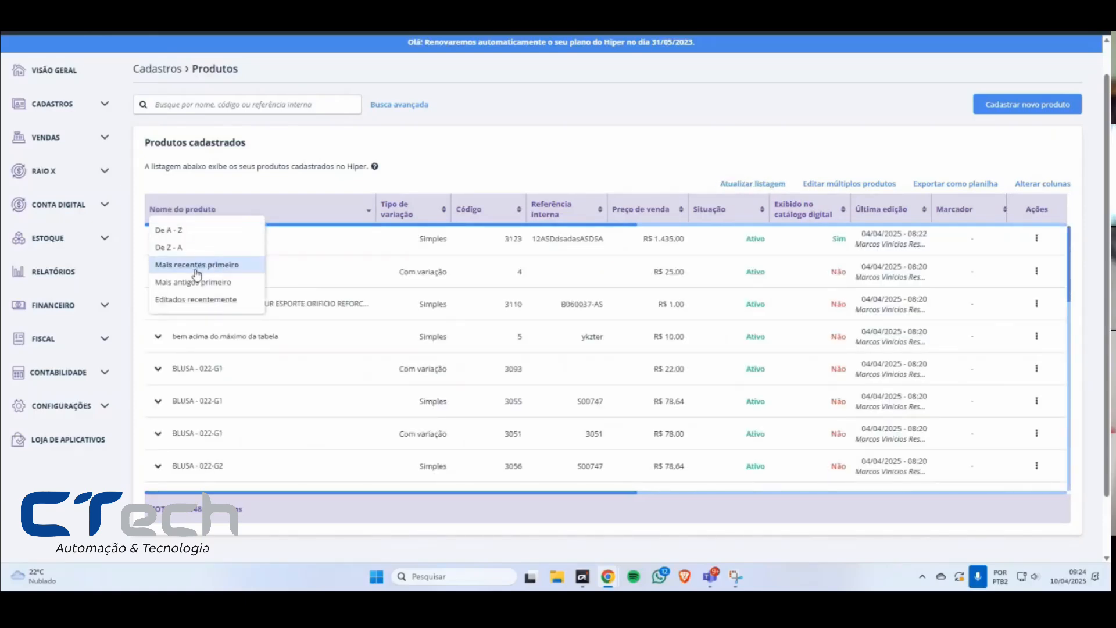
click(209, 266)
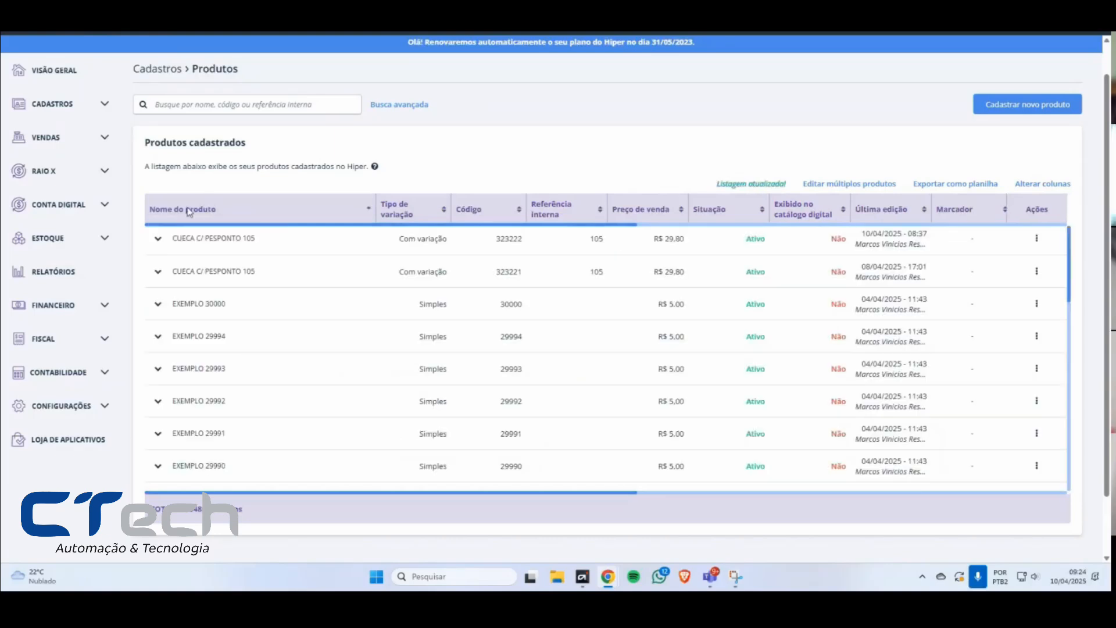
Step: Sort the product list by Editados recentemente, followed by Com variação primeiro under Tipo de variação
click(219, 218)
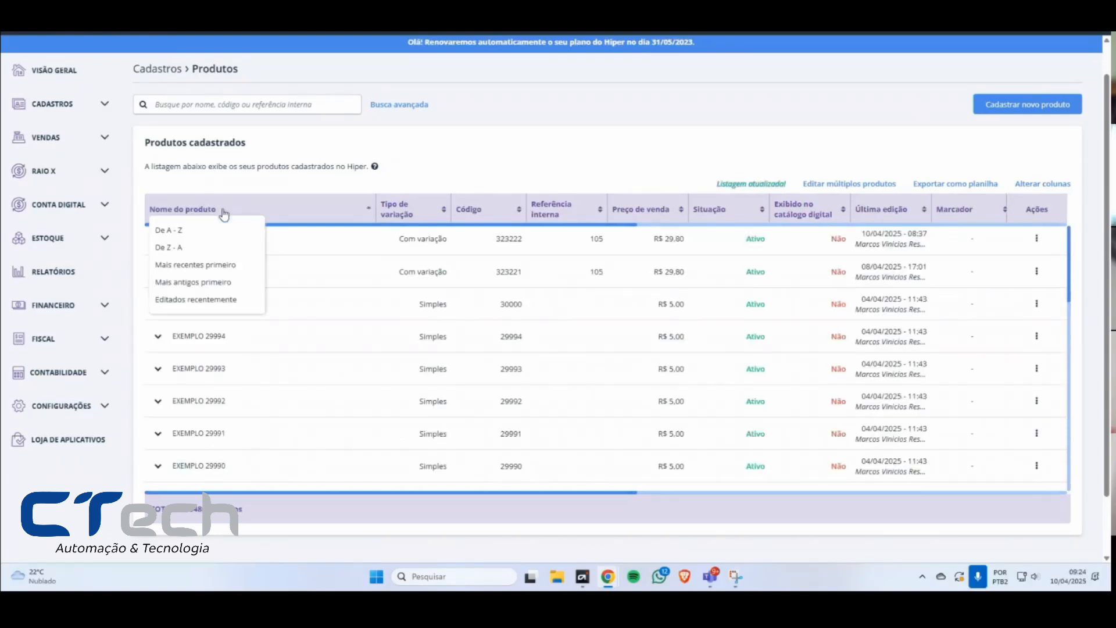
click(213, 300)
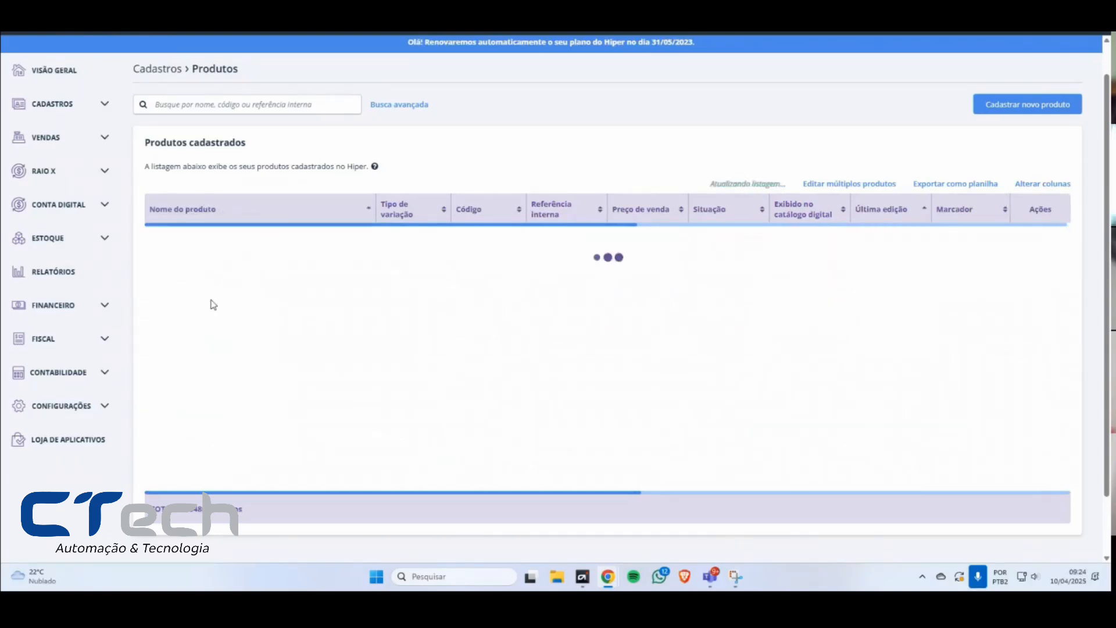
click(437, 210)
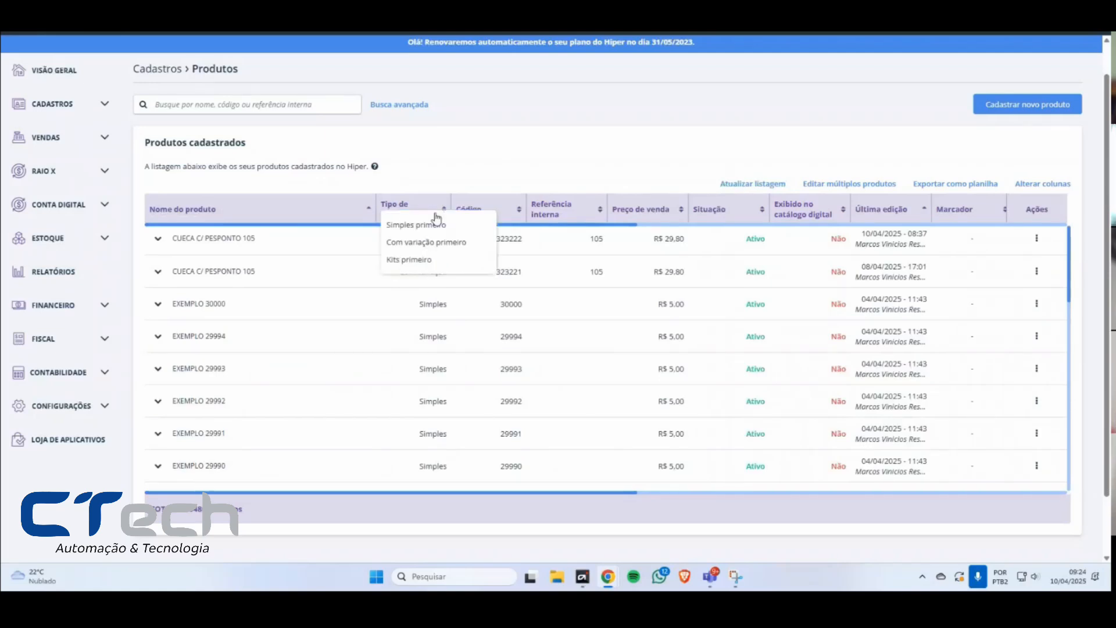
click(429, 244)
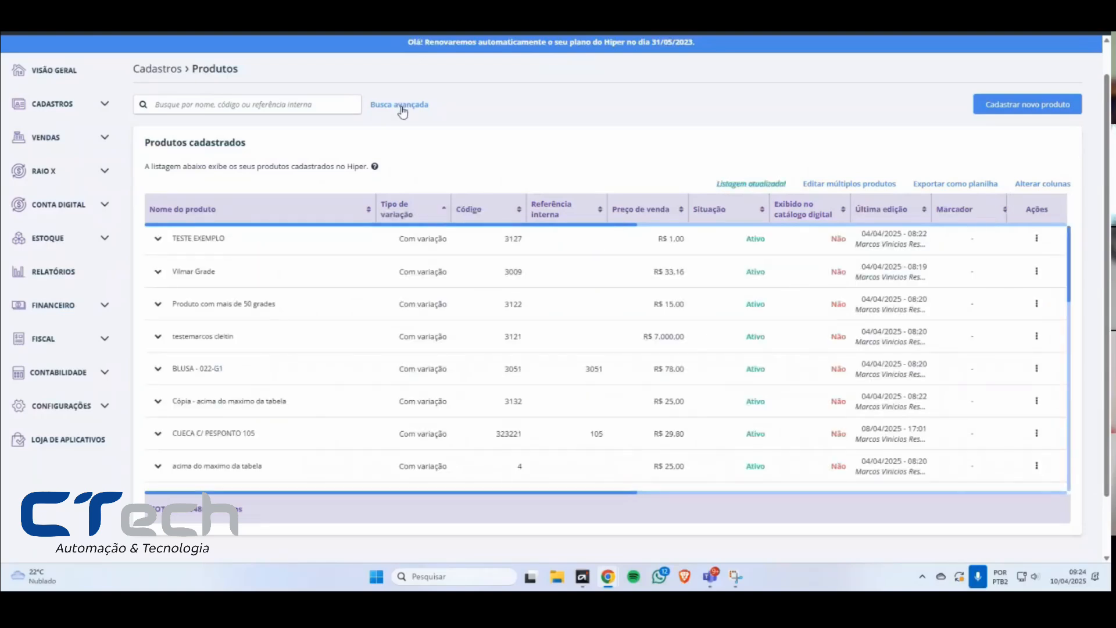
Step: Filter the product list with the advanced search to Tipo de variação Com variação and check the product total
click(402, 105)
click(209, 214)
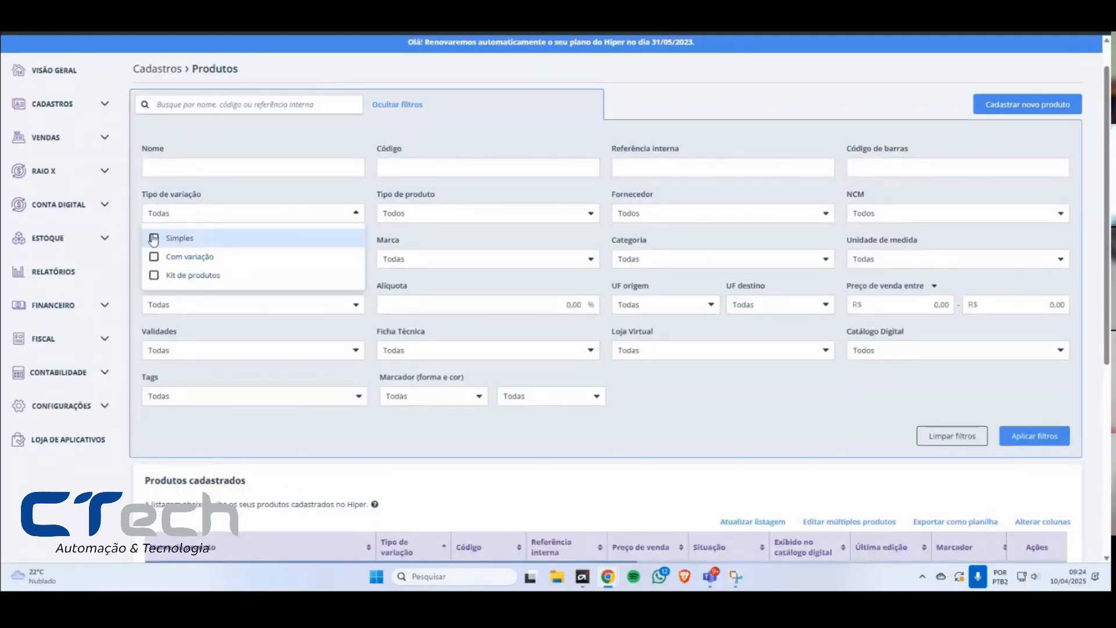
click(155, 257)
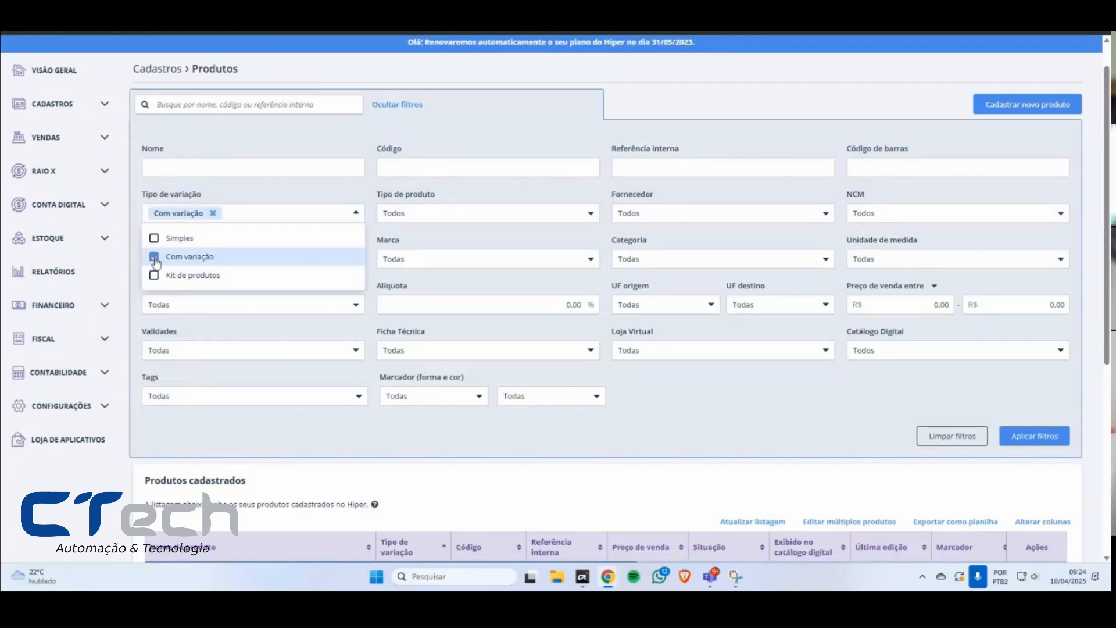
click(1035, 436)
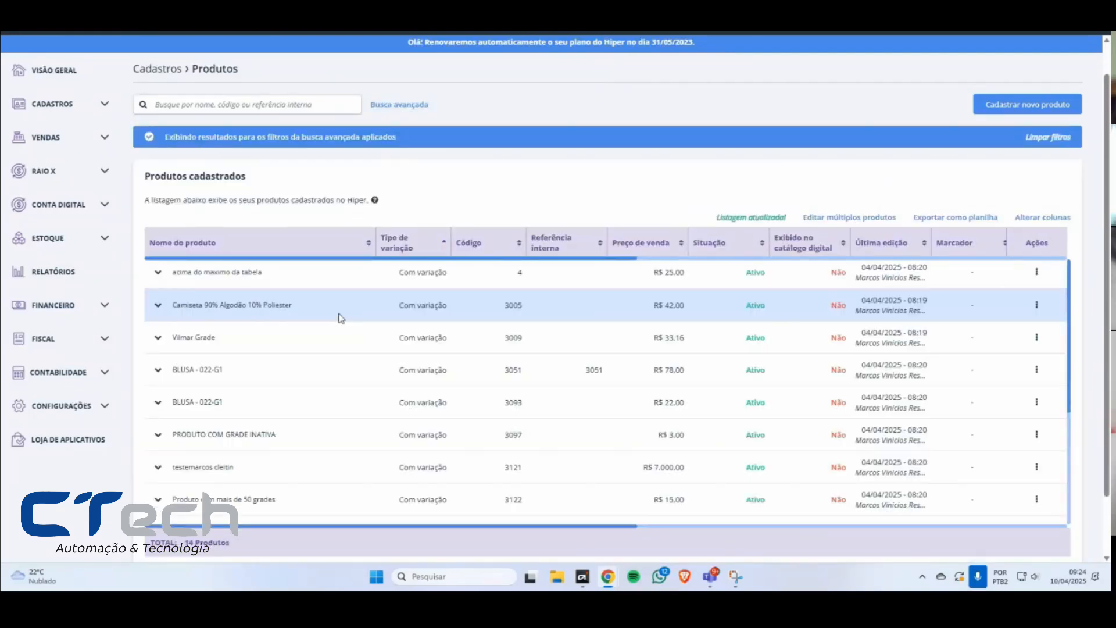
mouse_move(231, 543)
mouse_down()
mouse_move(153, 543)
mouse_move(239, 544)
mouse_up()
click(240, 544)
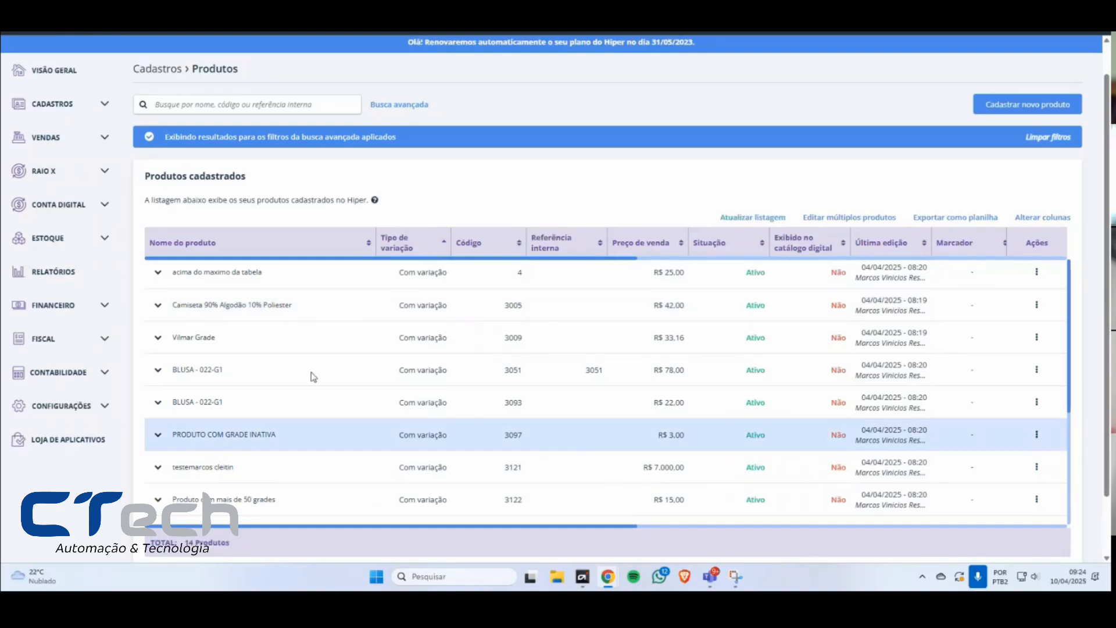
Step: Remove the Com variação filter from the advanced search and reapply the filters to the product list
click(399, 105)
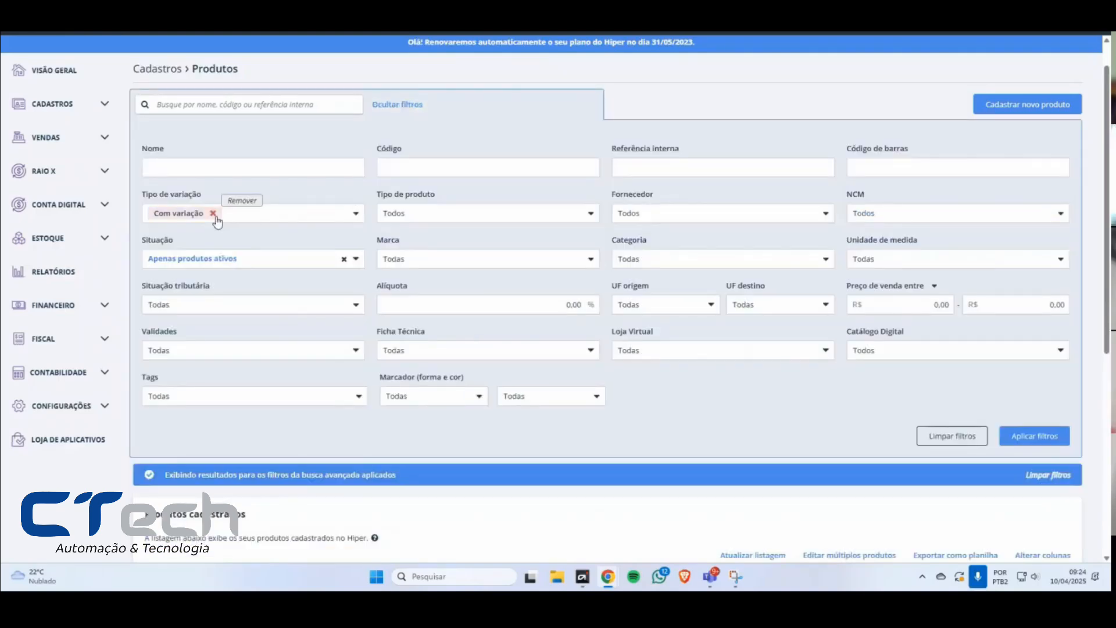
click(213, 214)
click(1056, 431)
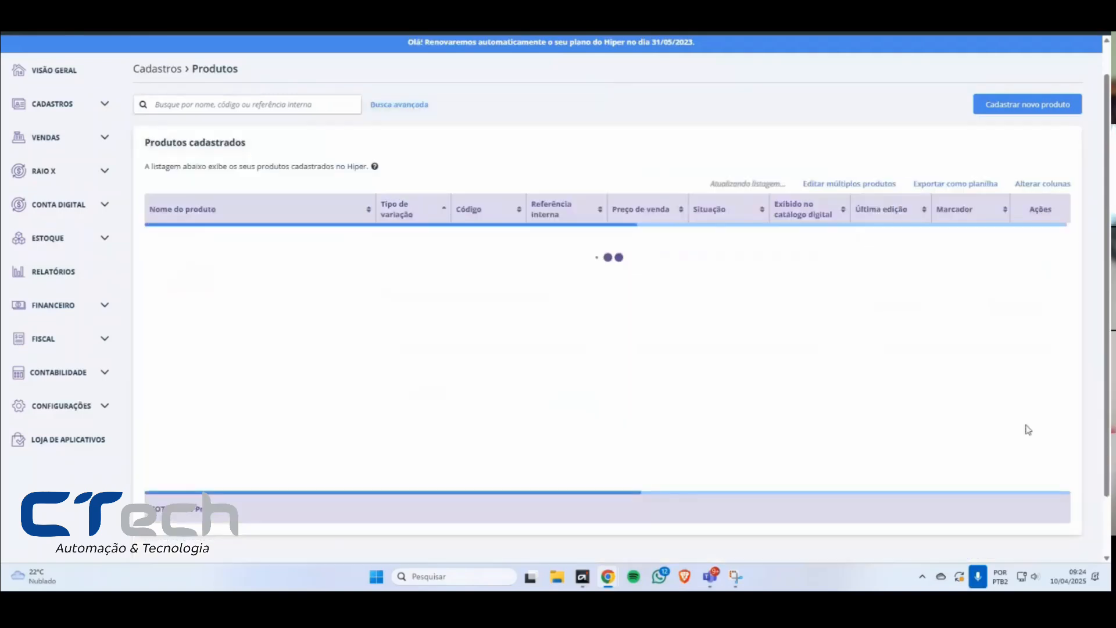
Step: Sort the product list by Referência interna with Menores primeiro and look through the sorted products
click(519, 210)
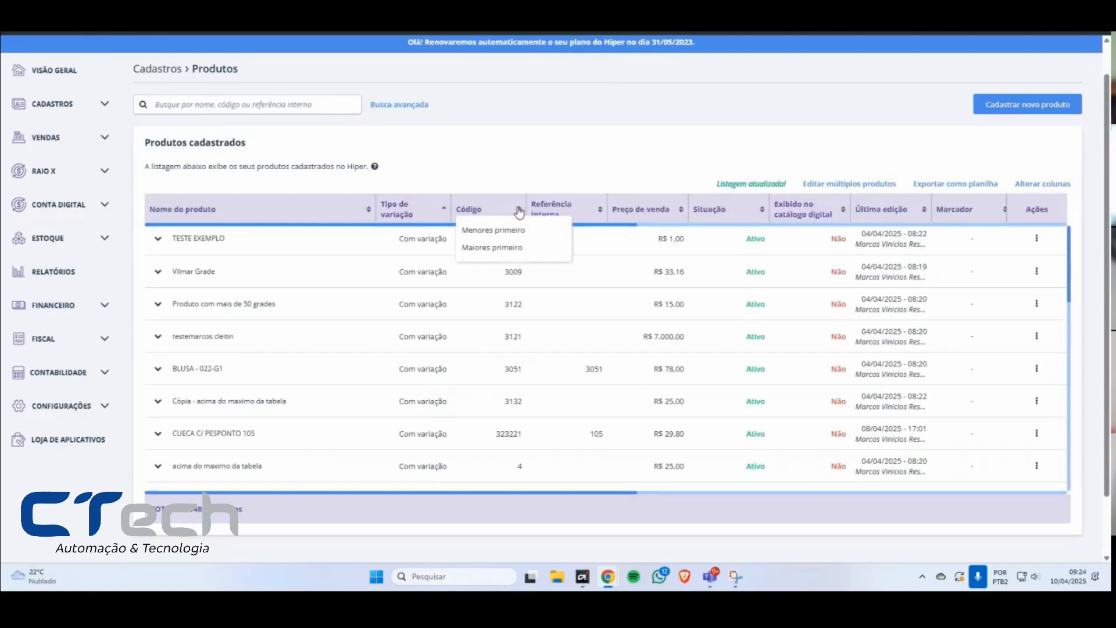
click(599, 209)
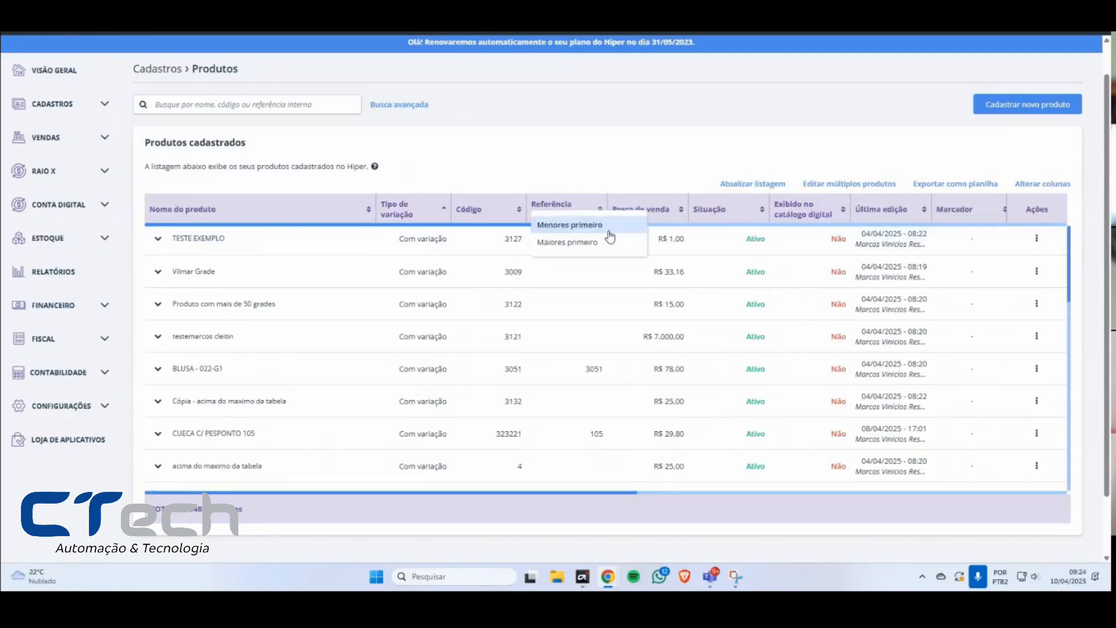
click(579, 227)
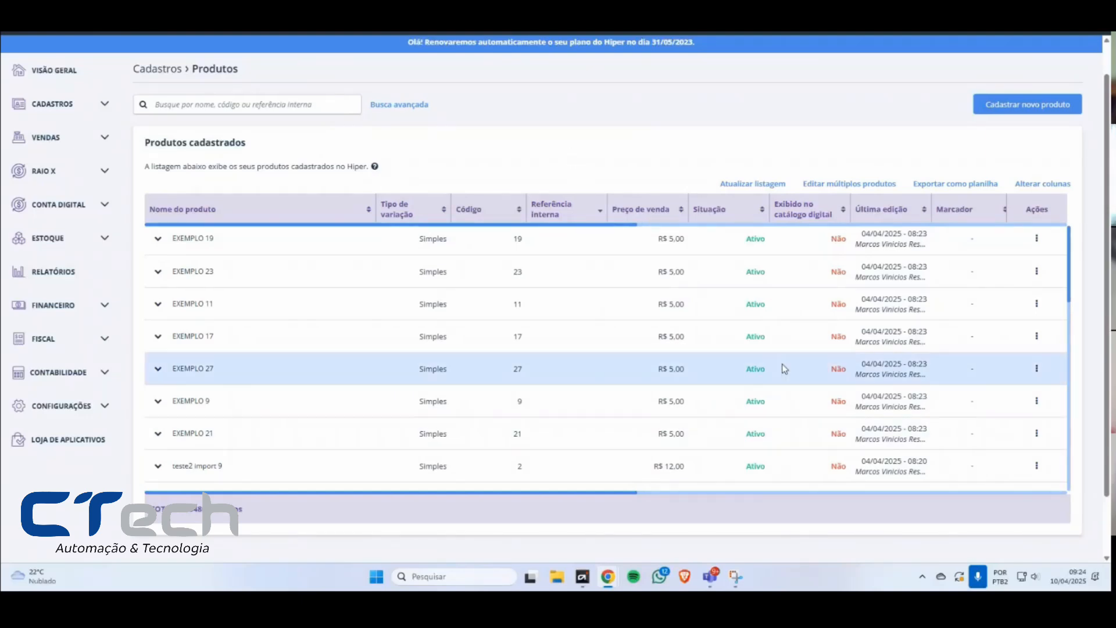
scroll(780, 355, down, 5)
scroll(780, 343, up, 3)
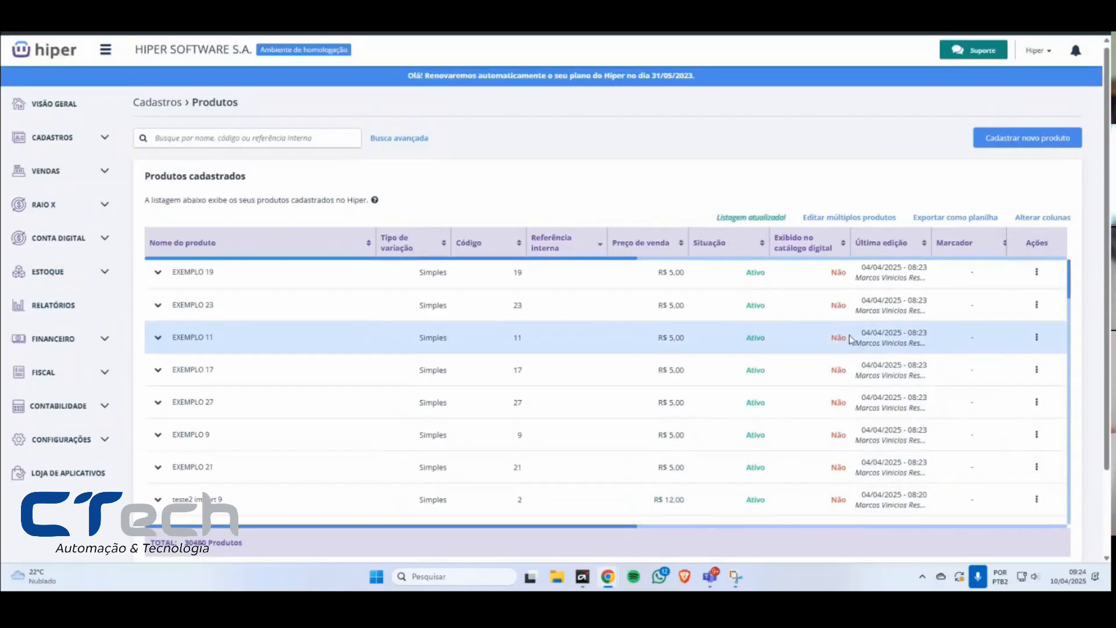
scroll(1106, 312, down, 1)
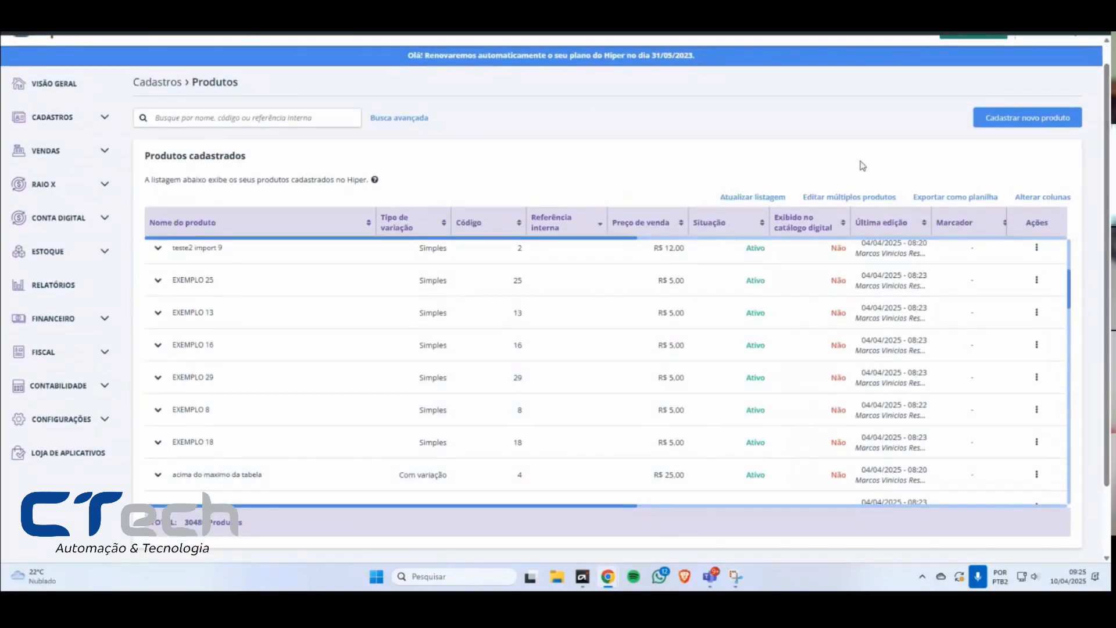
scroll(618, 341, down, 3)
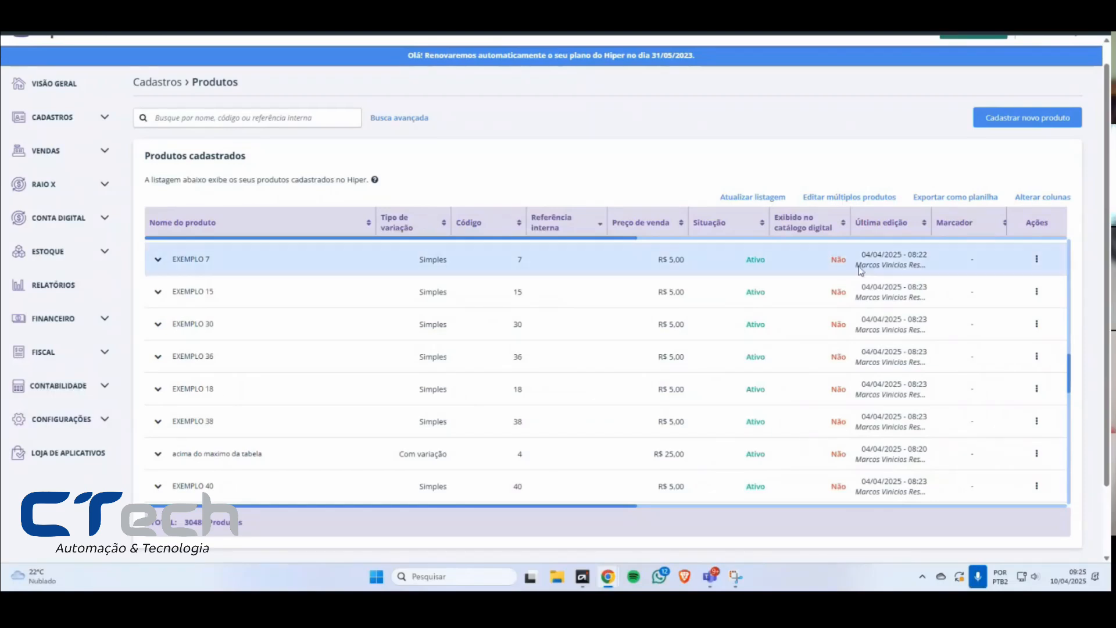
Step: View the available columns in the column editor, cancel the editing, and examine the product list's additional columns
click(1054, 200)
scroll(323, 174, down, 2)
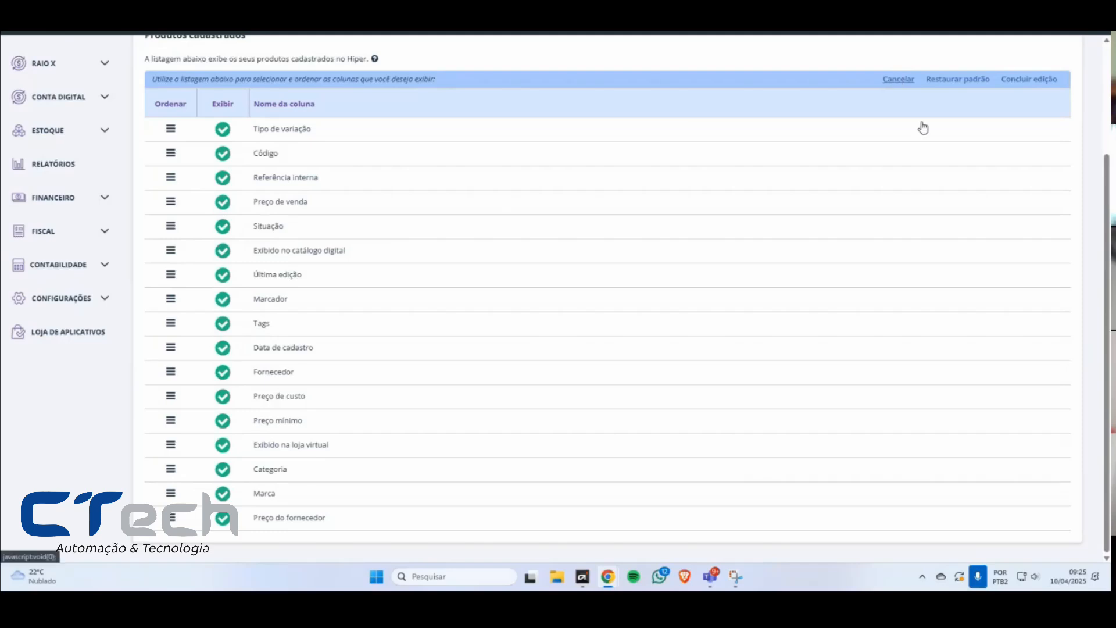
click(900, 79)
drag(584, 424, 831, 417)
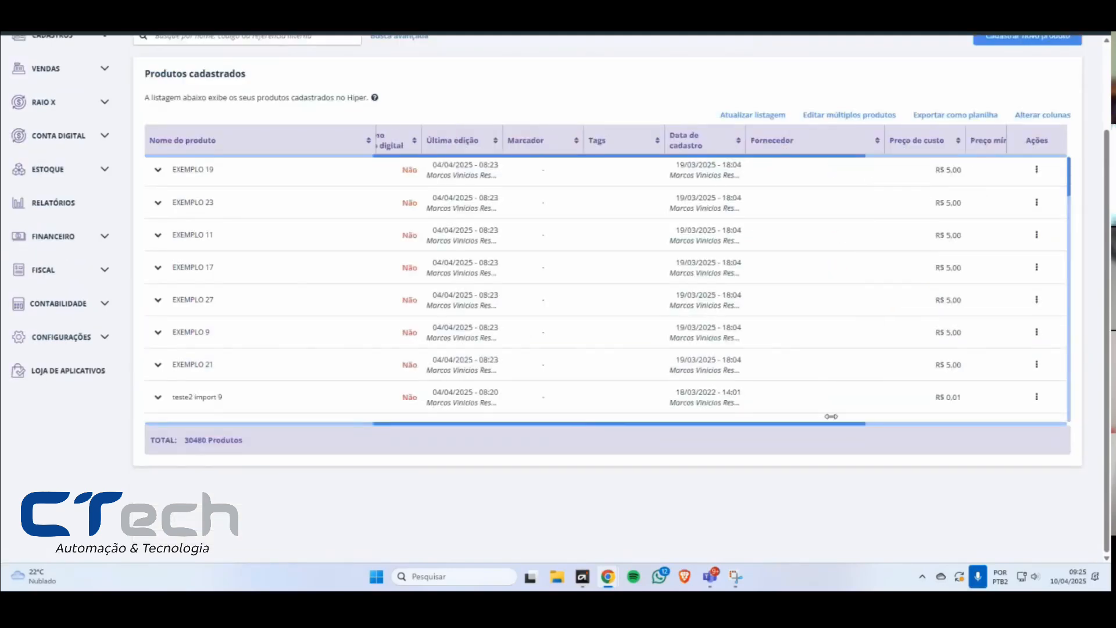
Step: Restore the product list's columns to the default selection and conclude the column editing
click(1042, 115)
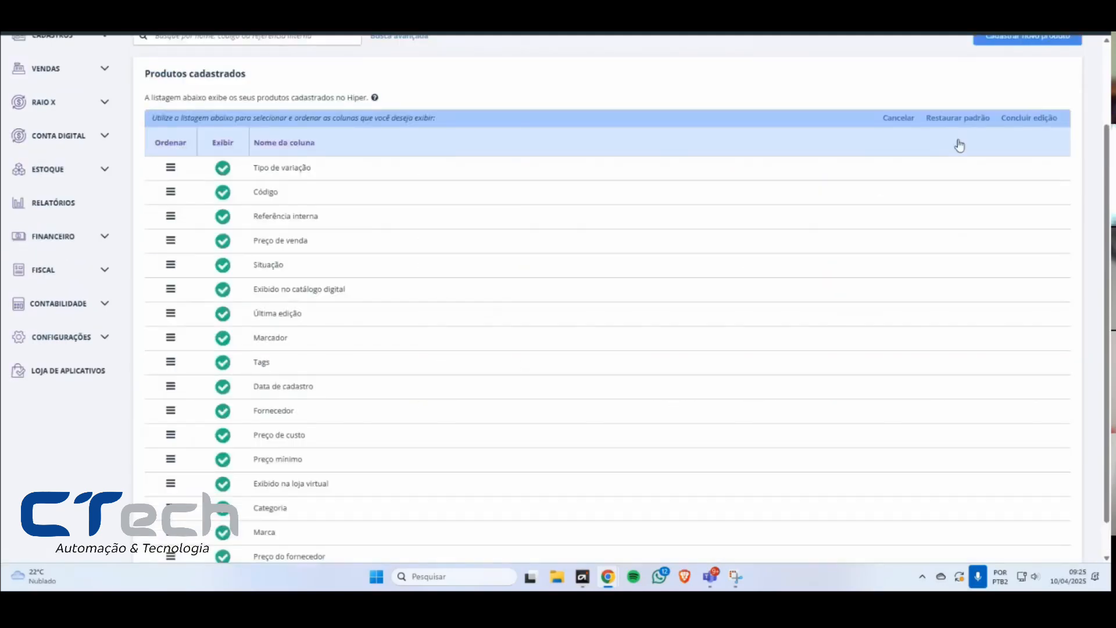
click(979, 125)
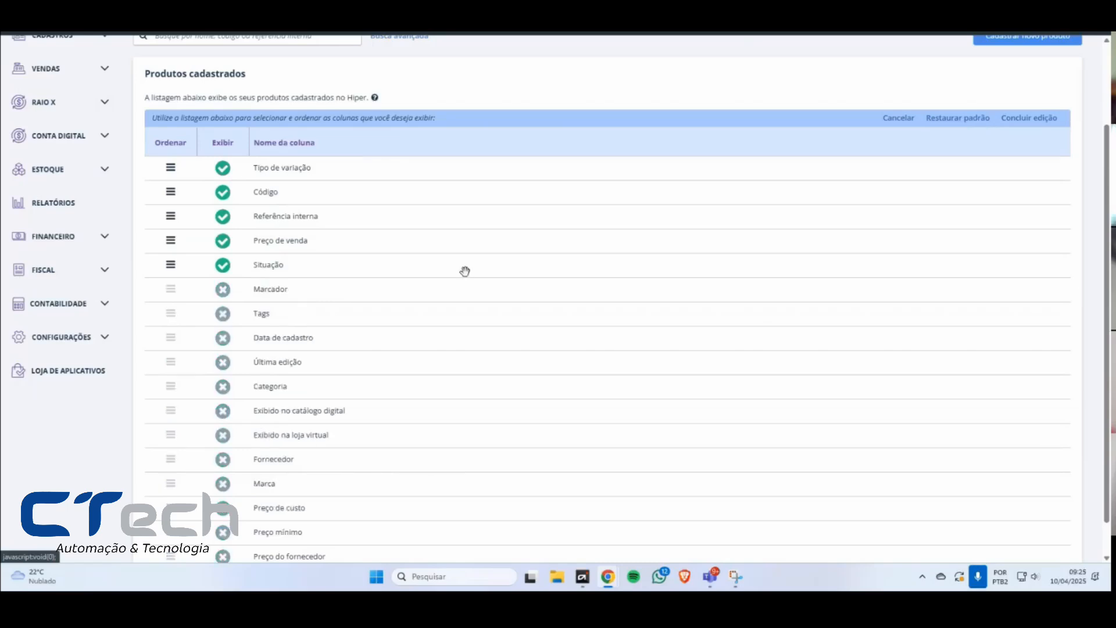
click(1039, 120)
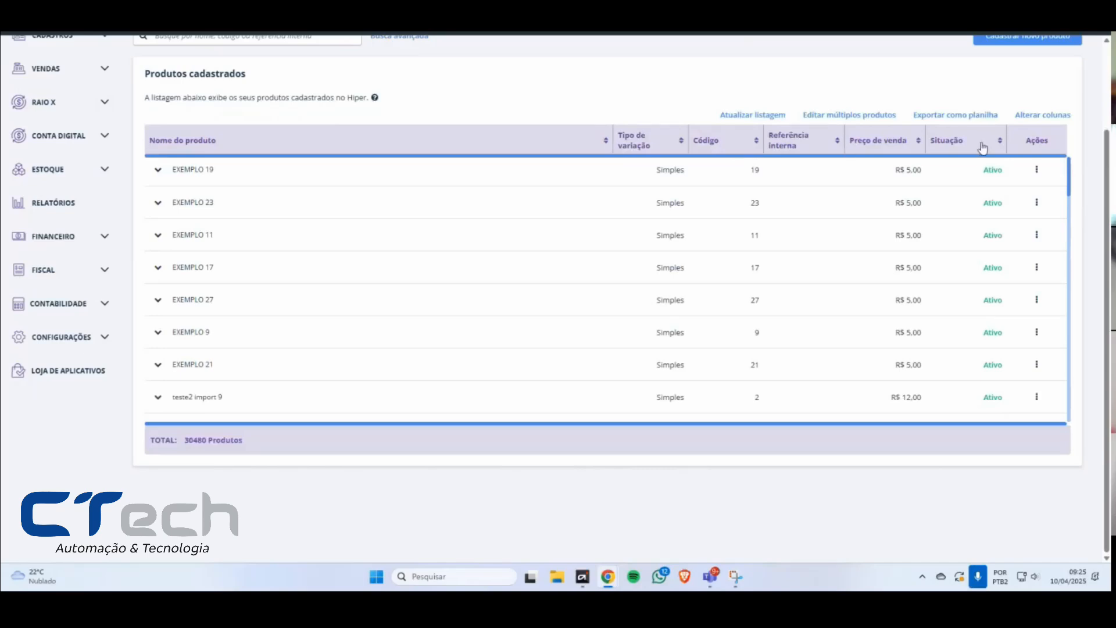
Step: In the column editor, enable Tags, Categoria, Exibido na loja virtual and Marcador, placing Exibido na loja virtual directly after Situação
click(1047, 116)
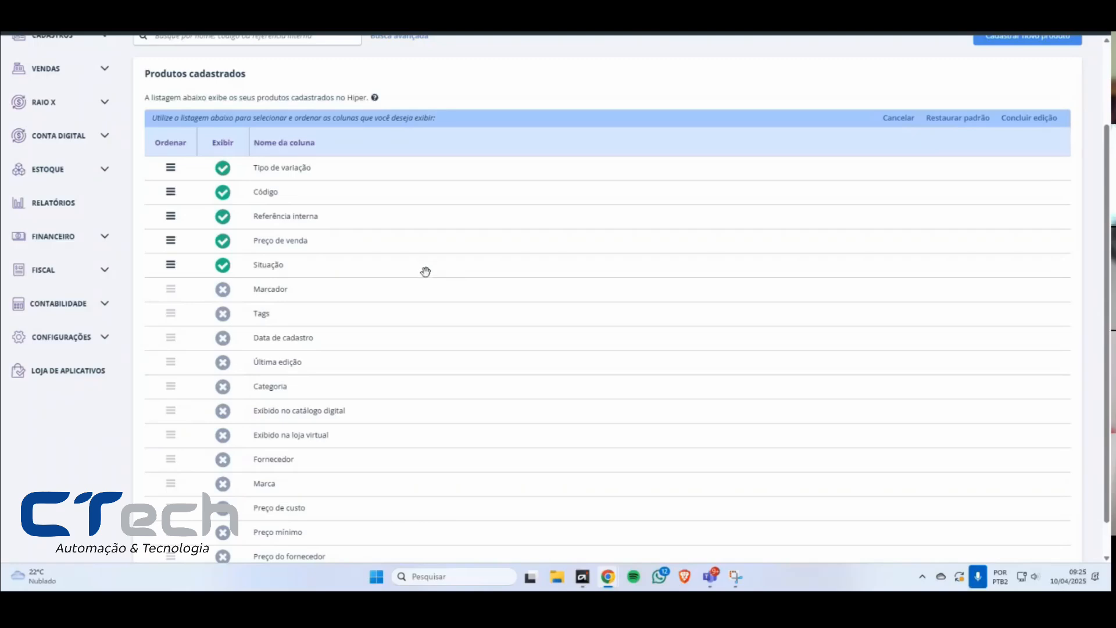
click(224, 317)
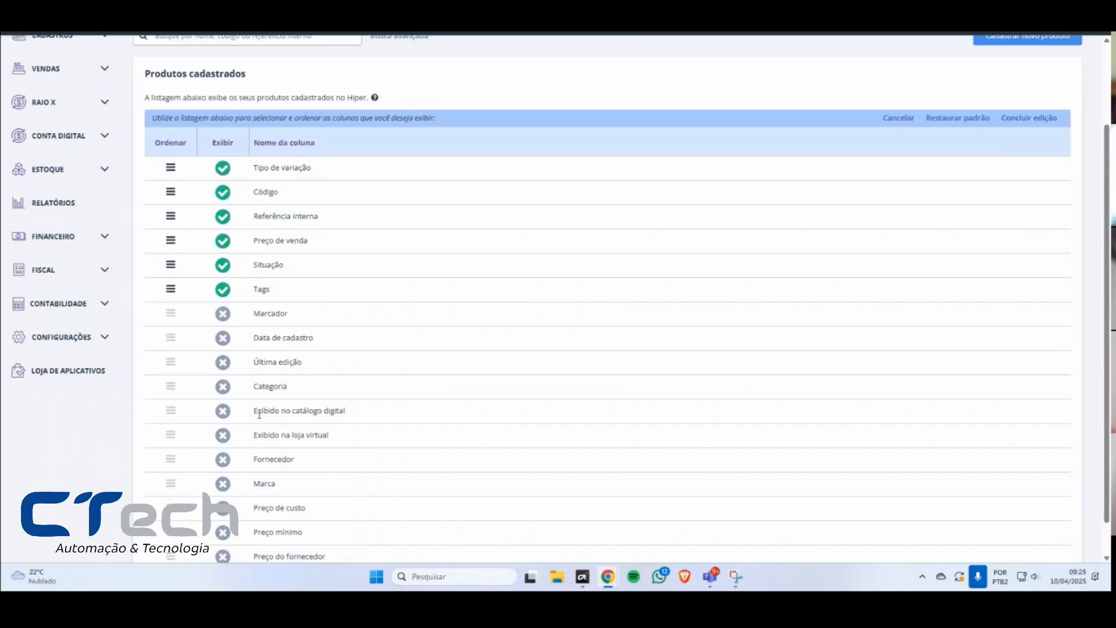
click(223, 387)
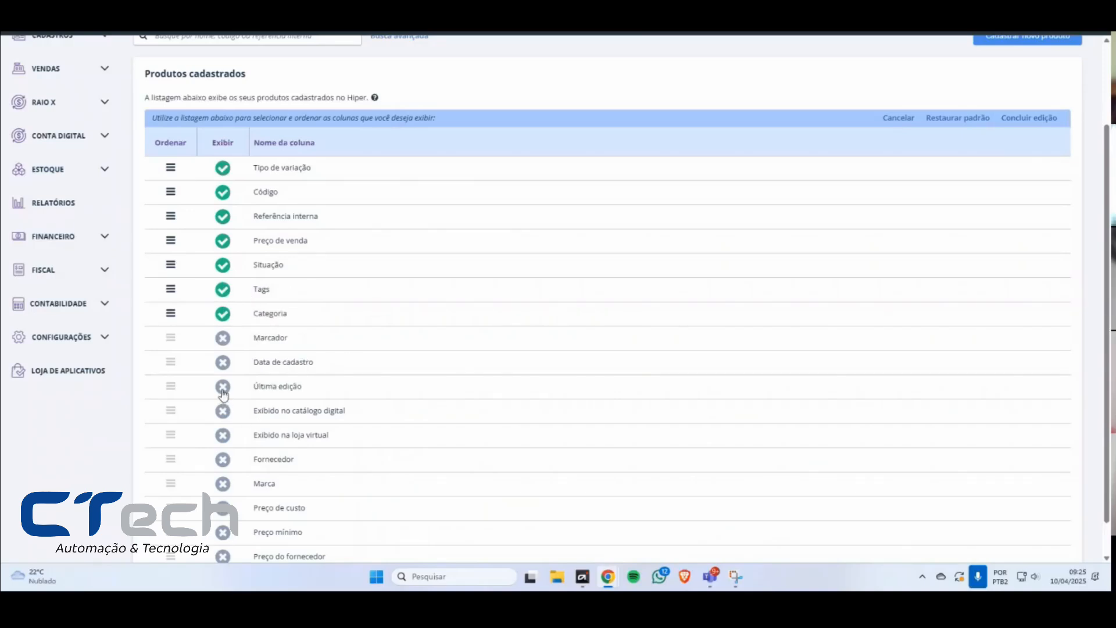
click(224, 435)
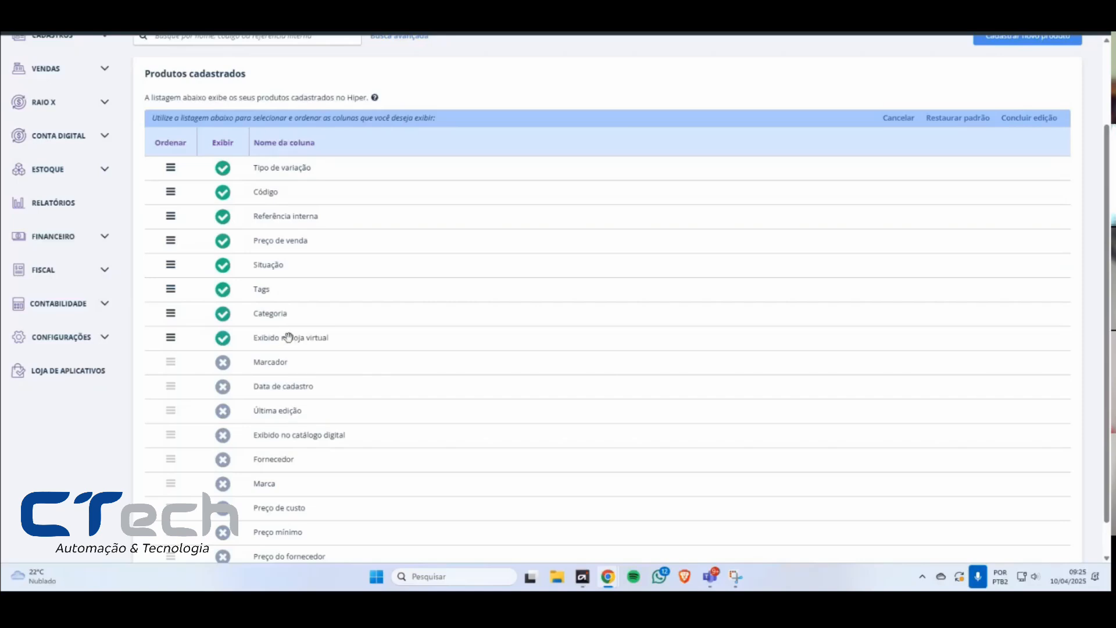
click(223, 363)
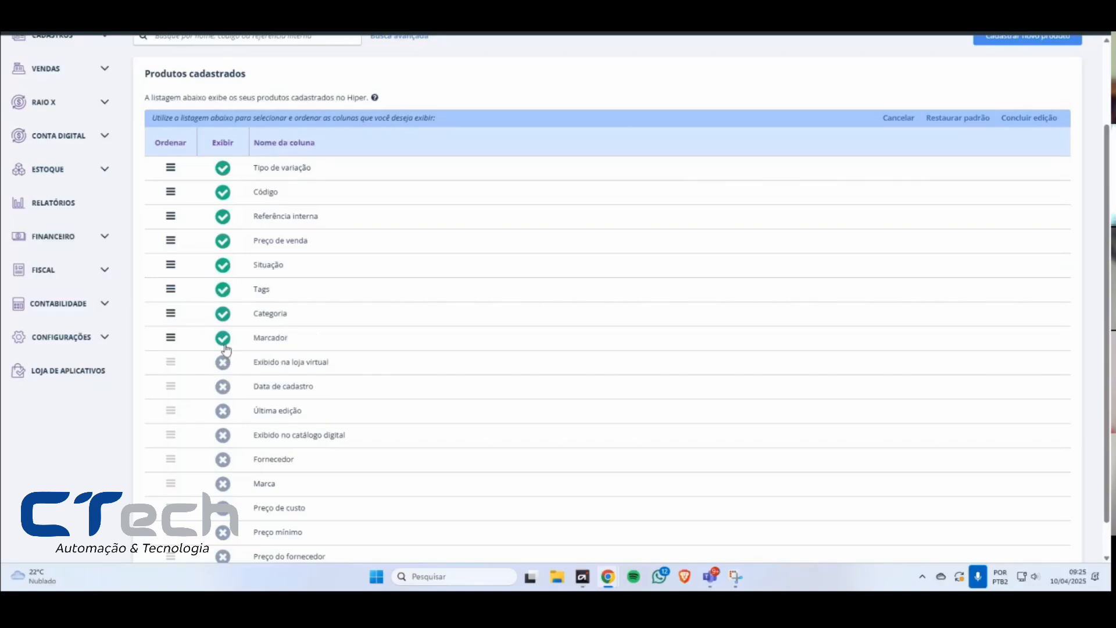
drag(317, 361, 313, 291)
Step: Enable the Preço mínimo, Marca, Preço de custo and Preço do fornecedor columns for the product list
scroll(270, 399, down, 2)
click(222, 493)
click(223, 469)
click(222, 493)
click(223, 517)
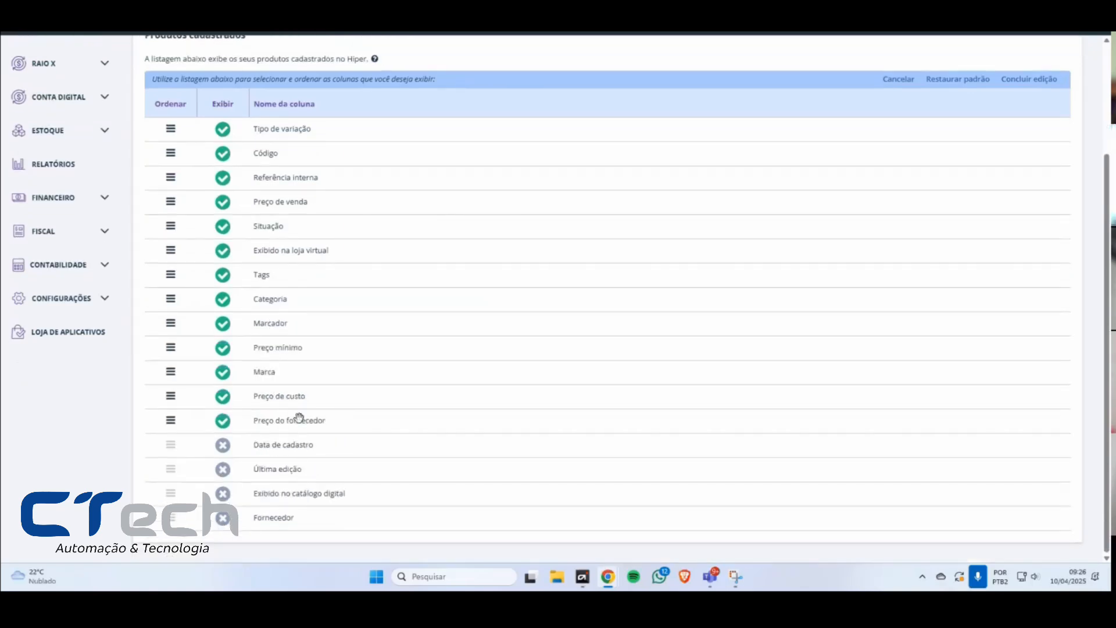
Step: Order the price columns as Preço do fornecedor, Preço de custo, Preço mínimo and Preço de venda before Situação, and conclude the editing
drag(300, 398, 317, 228)
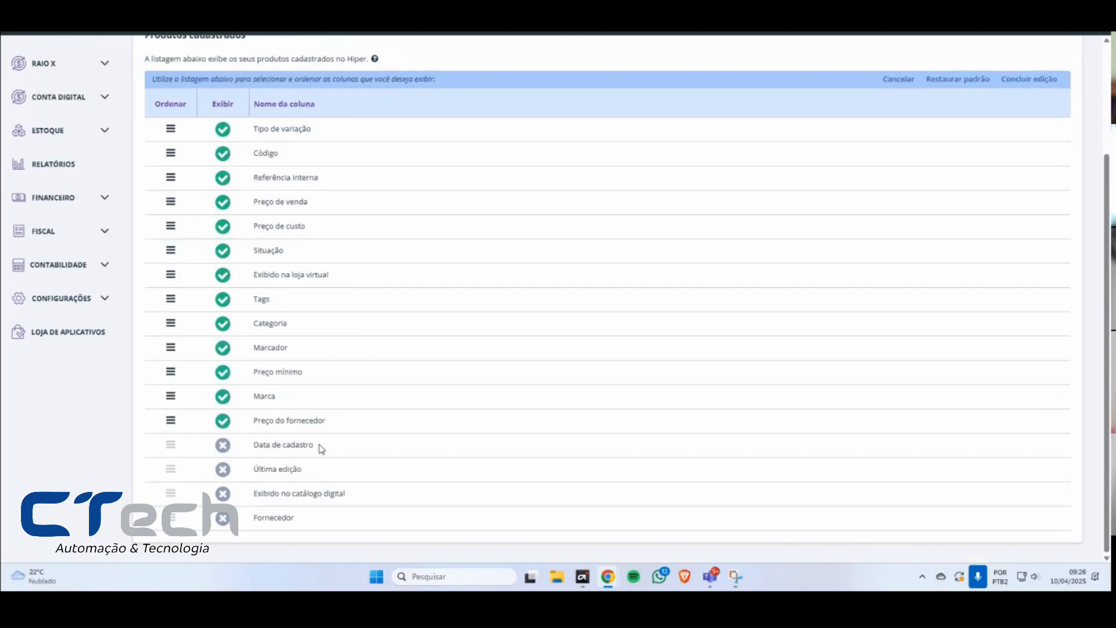
drag(309, 419, 314, 248)
drag(298, 394, 325, 228)
drag(324, 228, 311, 190)
drag(317, 283, 322, 203)
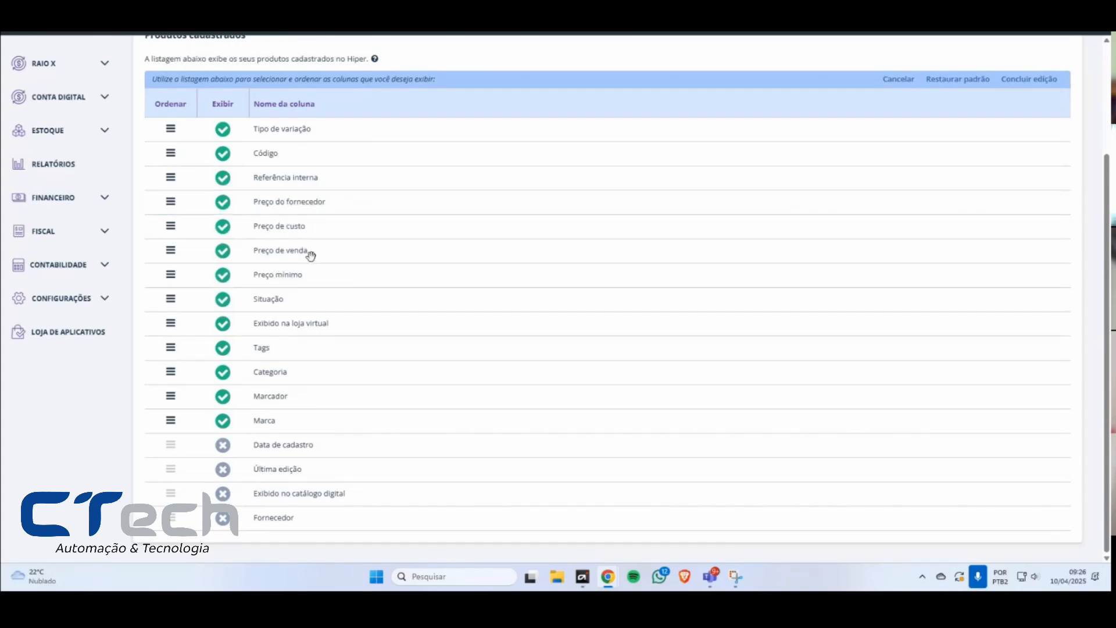
click(1023, 79)
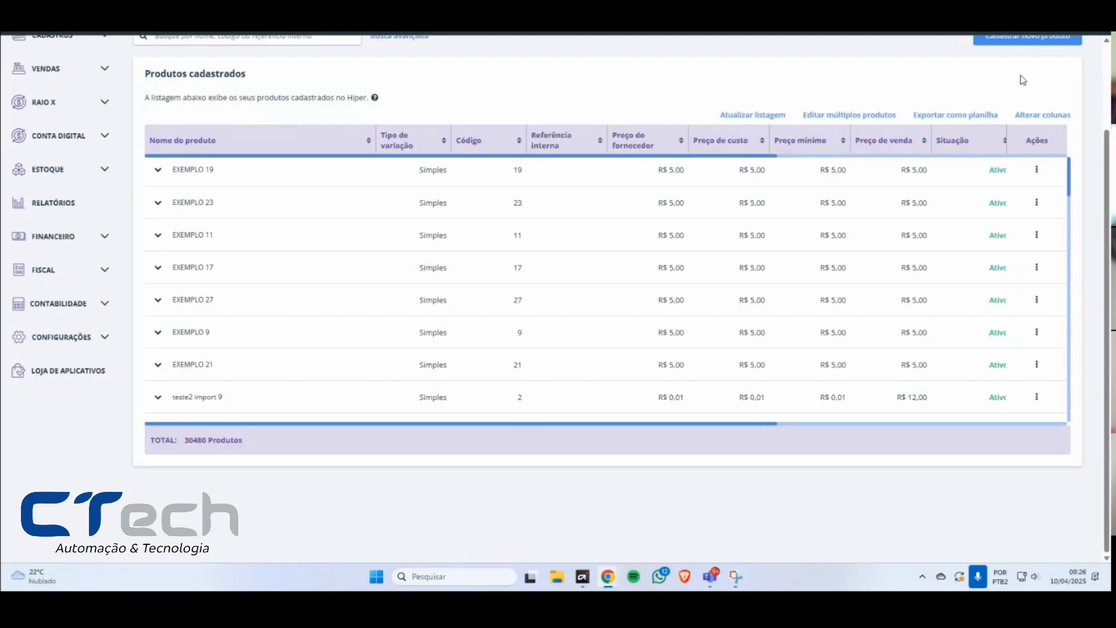
Step: Look across the customized product list from the price columns to Marca and return to its first columns
scroll(650, 163, up, 1)
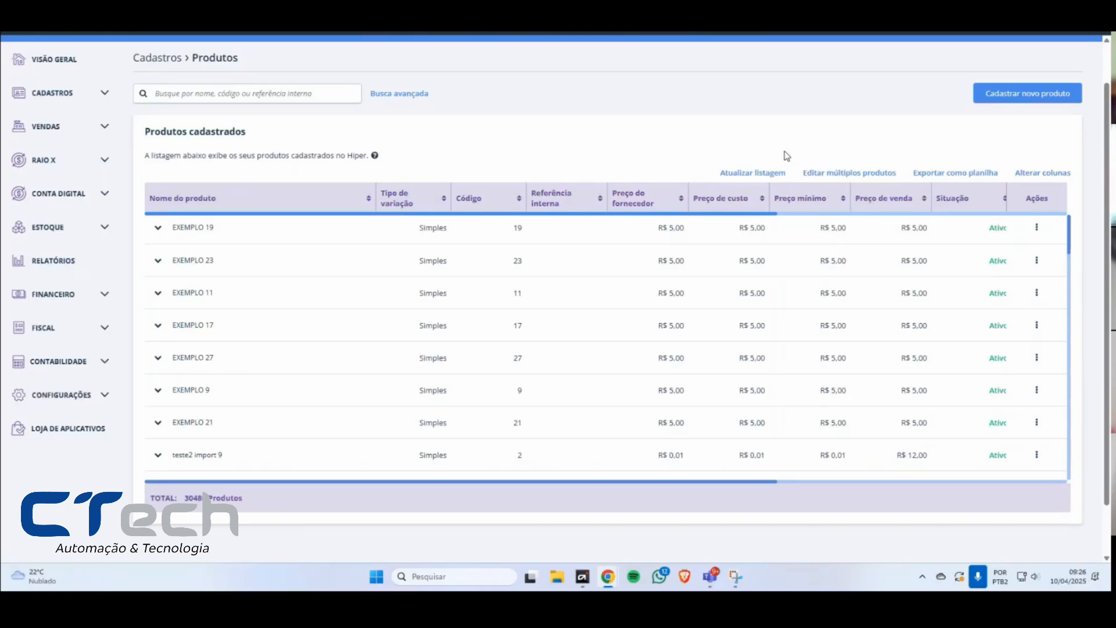
drag(773, 215, 835, 215)
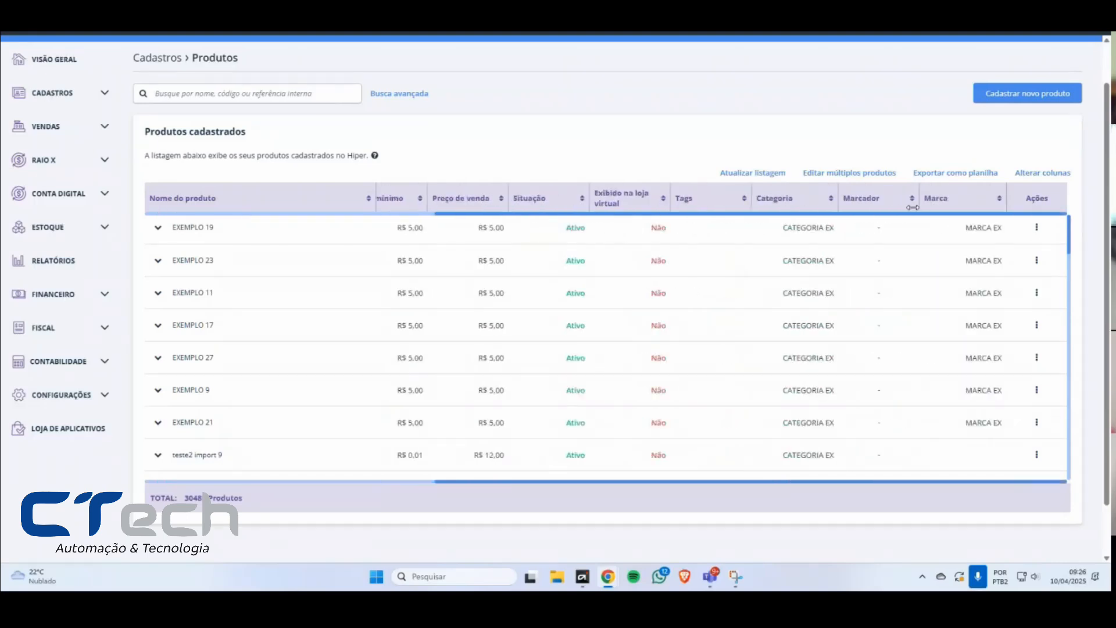
drag(818, 481, 526, 474)
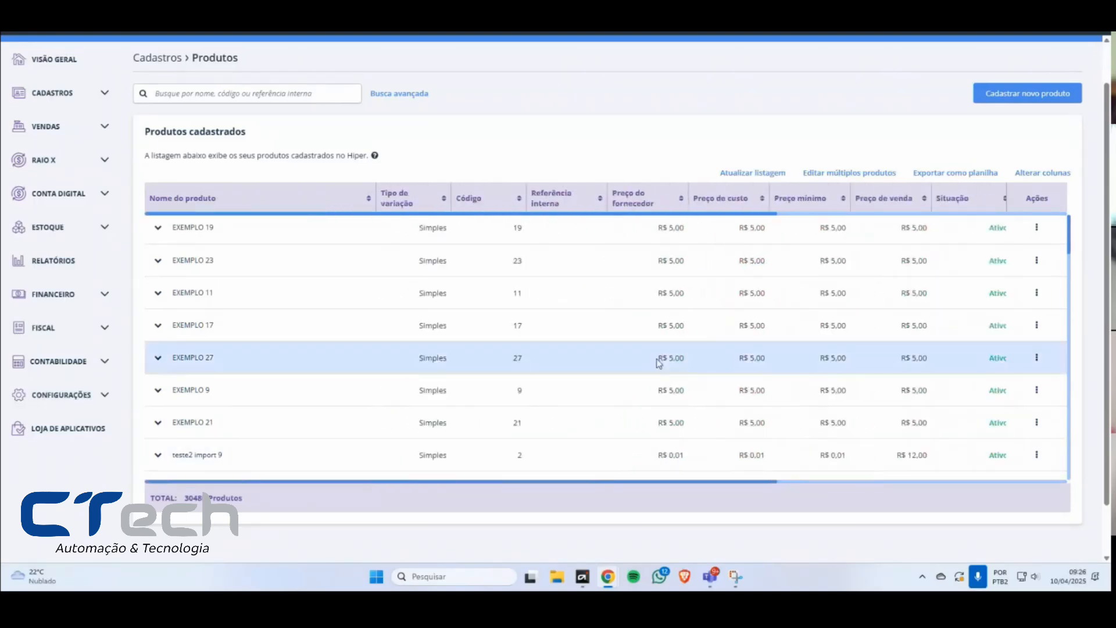
scroll(770, 265, up, 1)
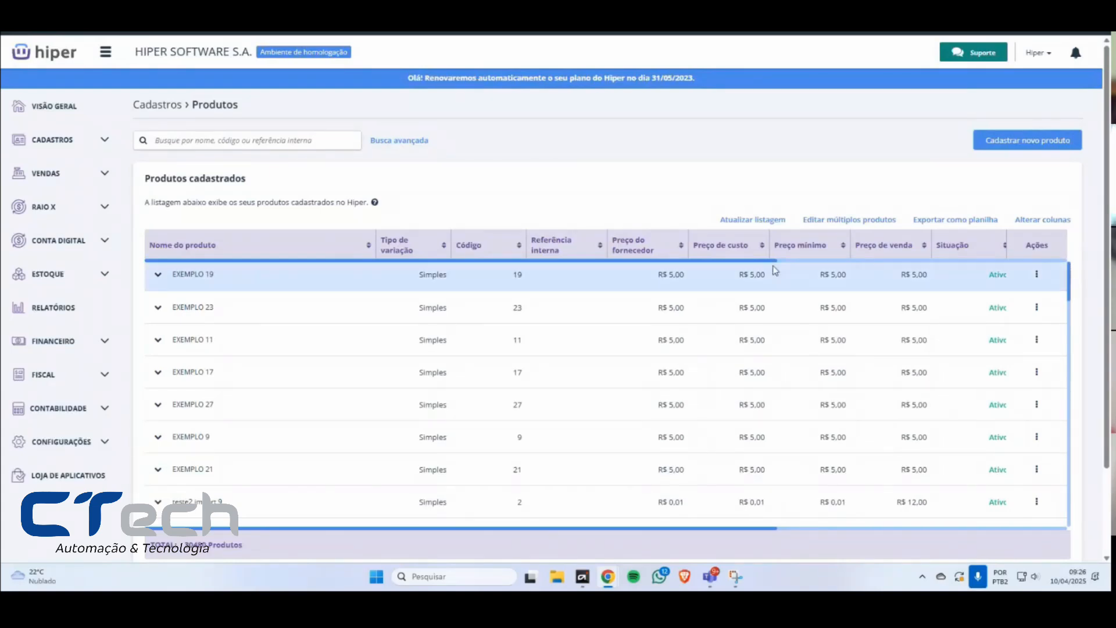
Step: Enlarge the page to examine the product list's columns and rows, and return it to the smaller zoom
key(ctrl+plus)
key(ctrl+plus)
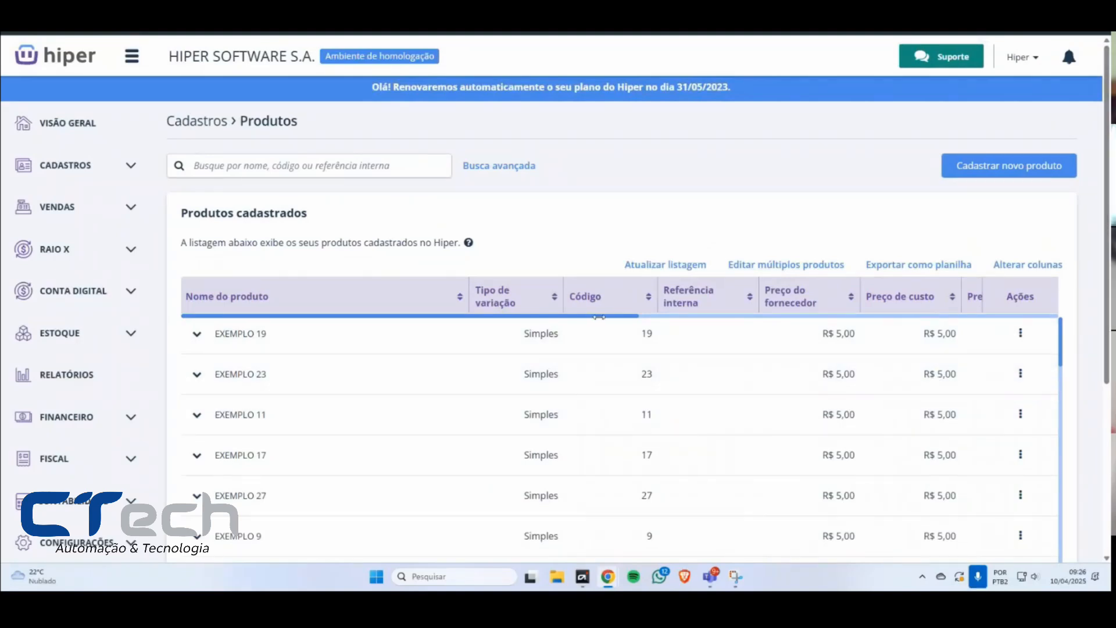
scroll(872, 326, right, 6)
scroll(820, 330, left, 6)
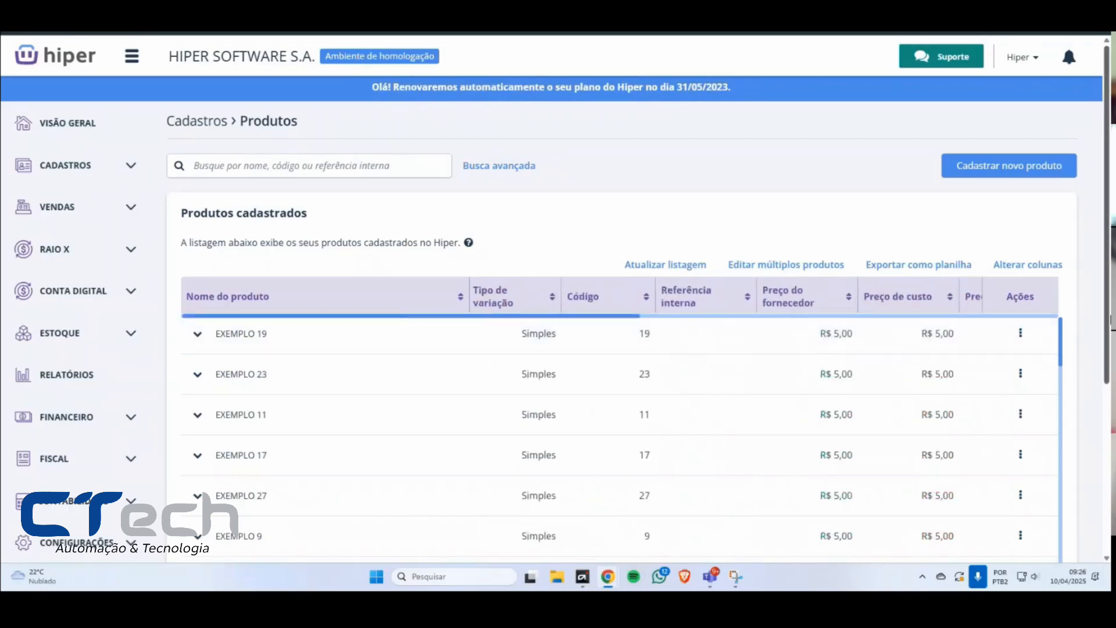
scroll(1109, 318, down, 1)
scroll(1109, 319, down, 2)
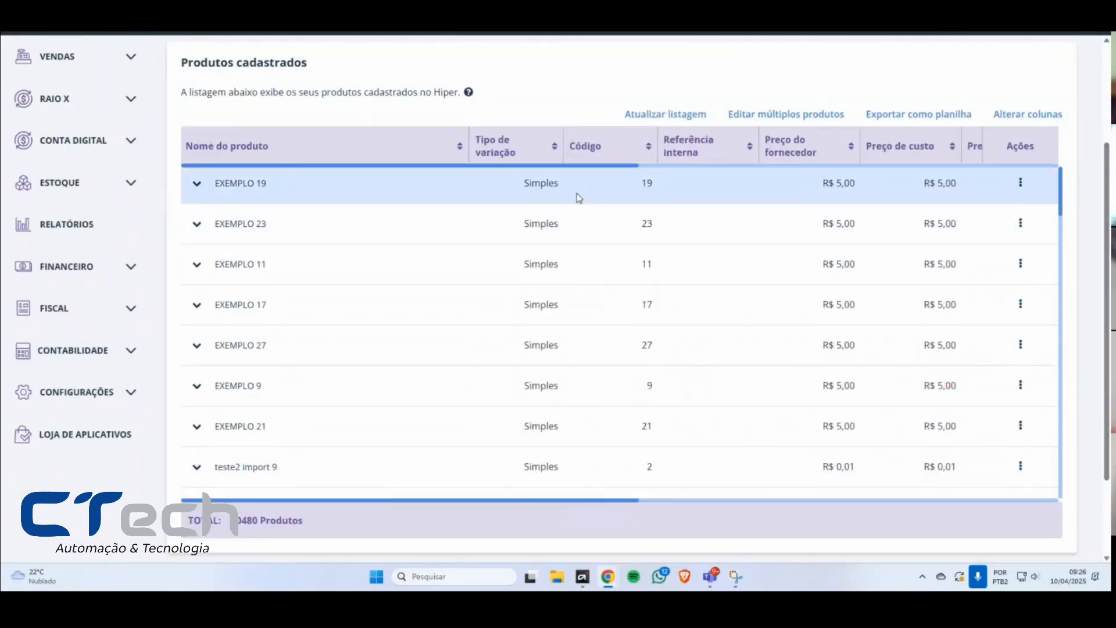
drag(589, 167, 448, 192)
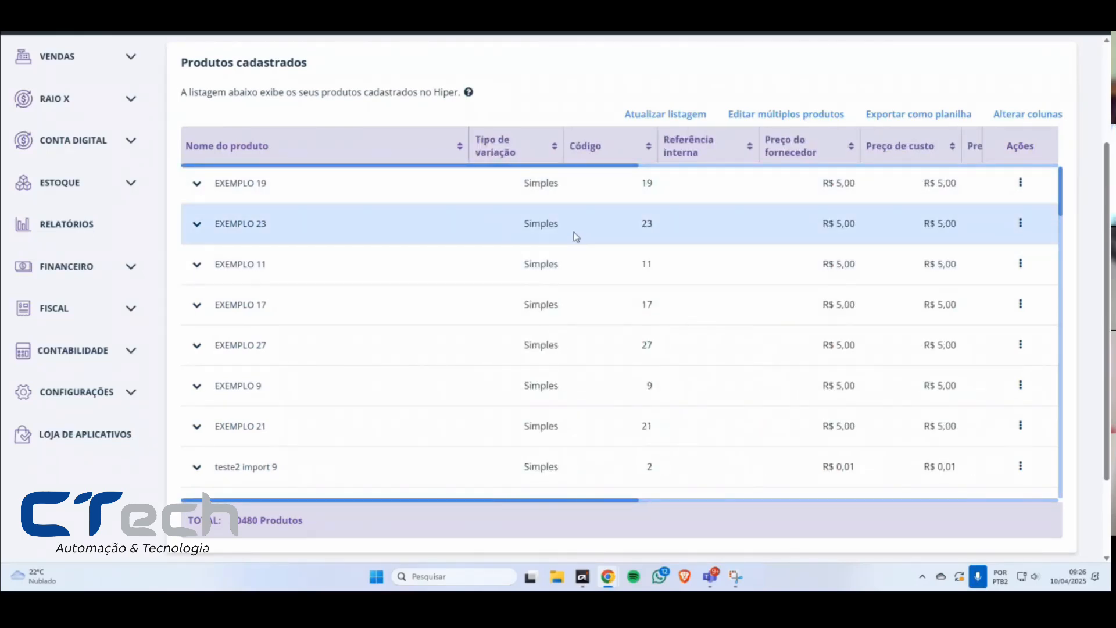
key(ctrl+minus)
key(ctrl+minus)
scroll(696, 189, up, 3)
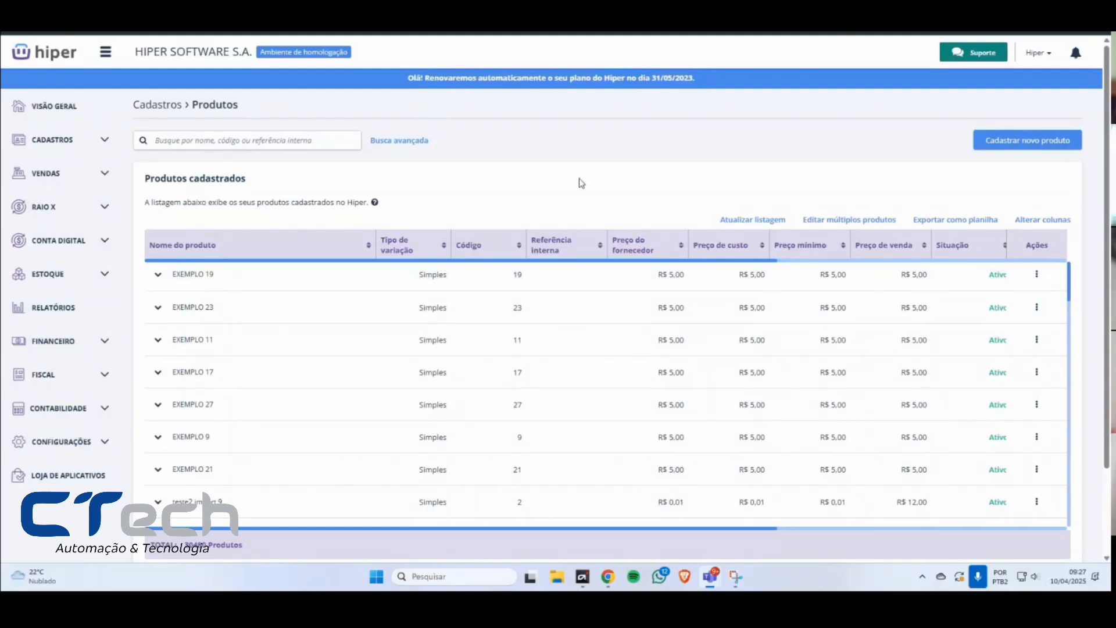
Step: Restore the product list's default columns after a last look across the customized ones, and conclude the column editing
click(508, 215)
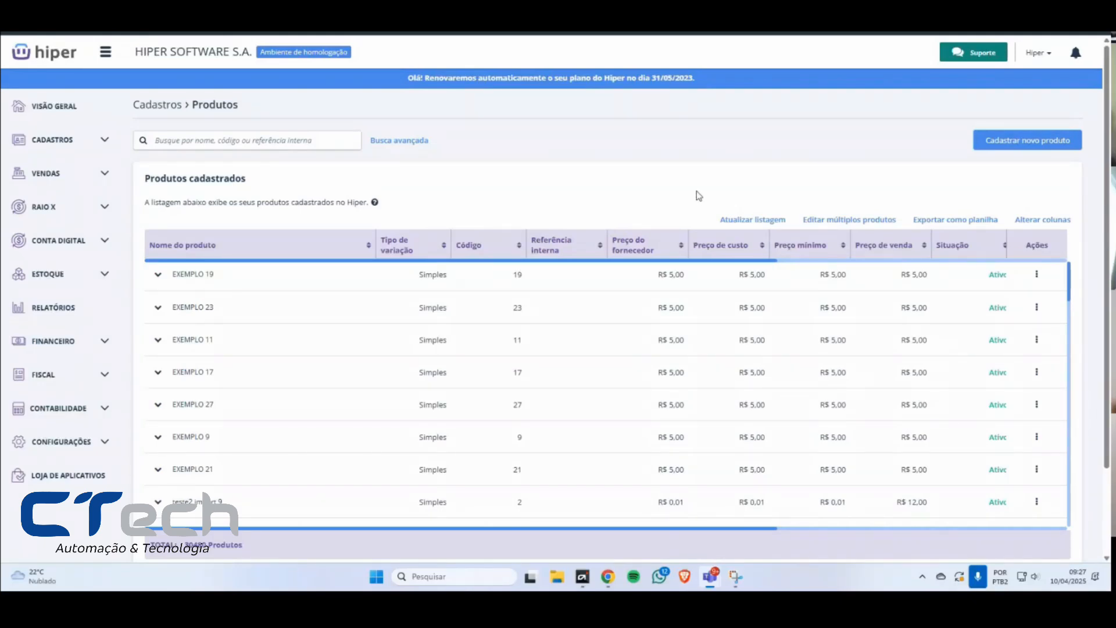
mouse_move(695, 261)
mouse_down()
mouse_move(949, 271)
mouse_move(707, 271)
mouse_up()
drag(735, 259, 999, 260)
drag(902, 261, 379, 278)
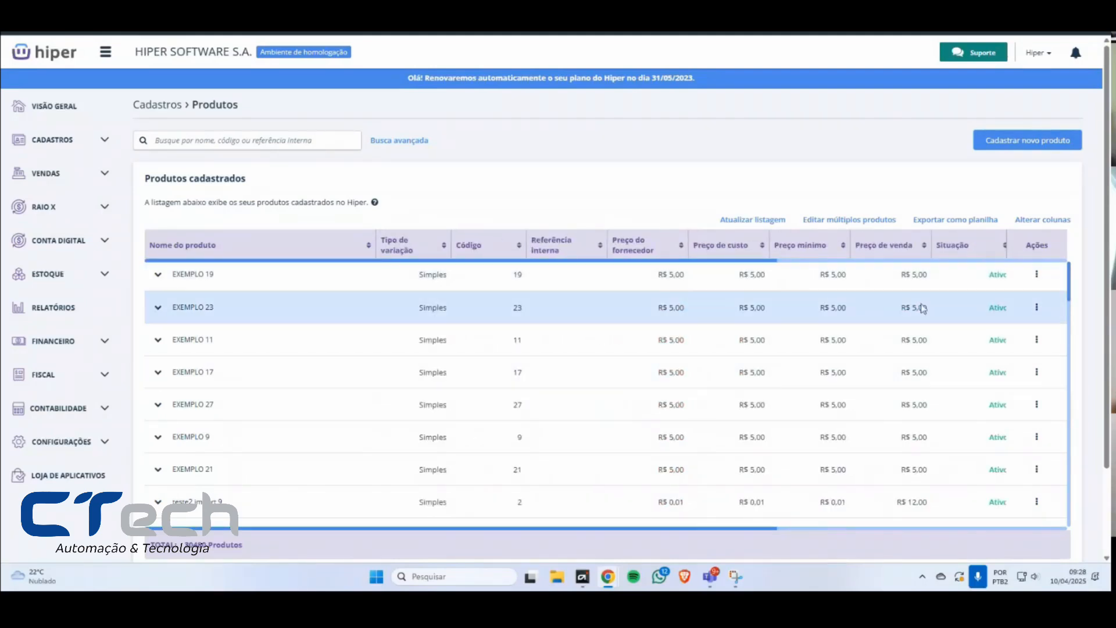
click(1041, 219)
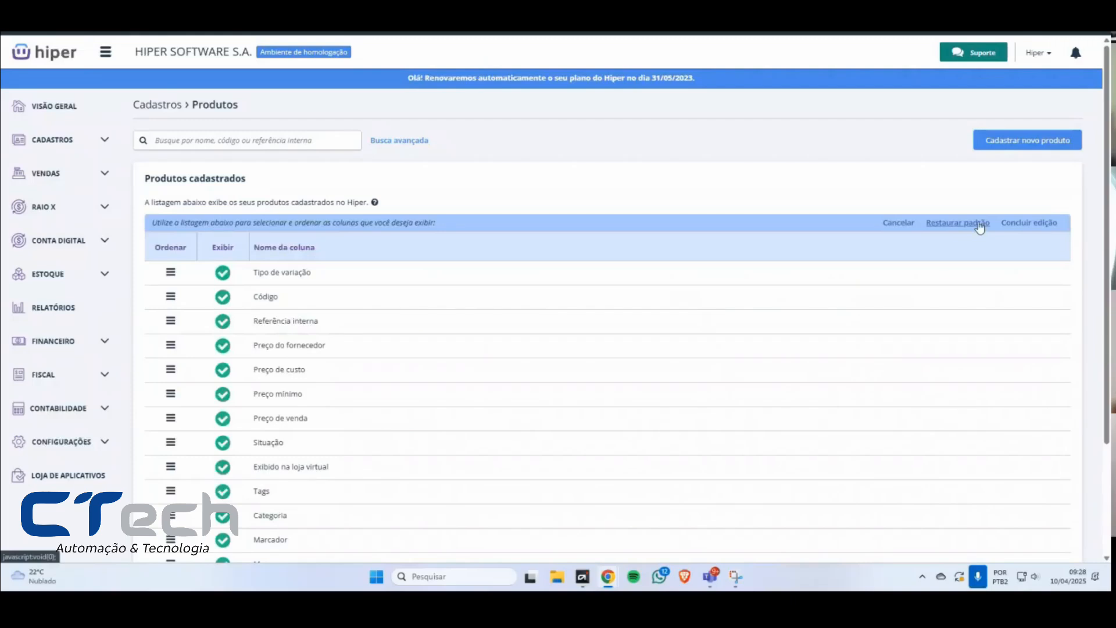
click(979, 224)
click(1026, 222)
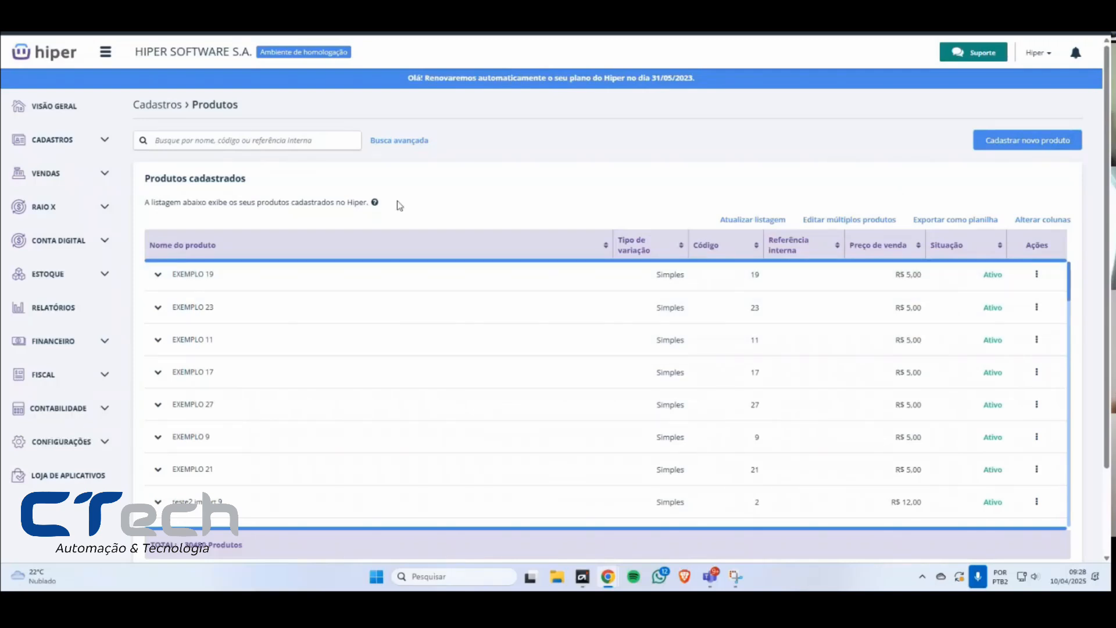
Step: Filter the product list by the name TESTE in the advanced search and look through the filtered products
click(396, 140)
click(269, 202)
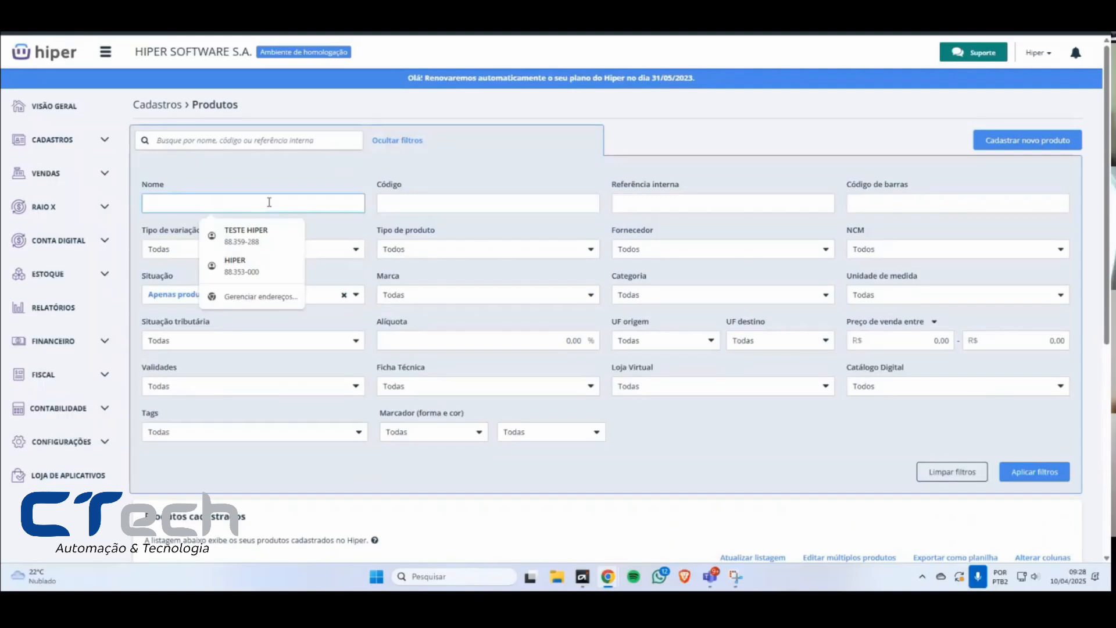
text(TESTE)
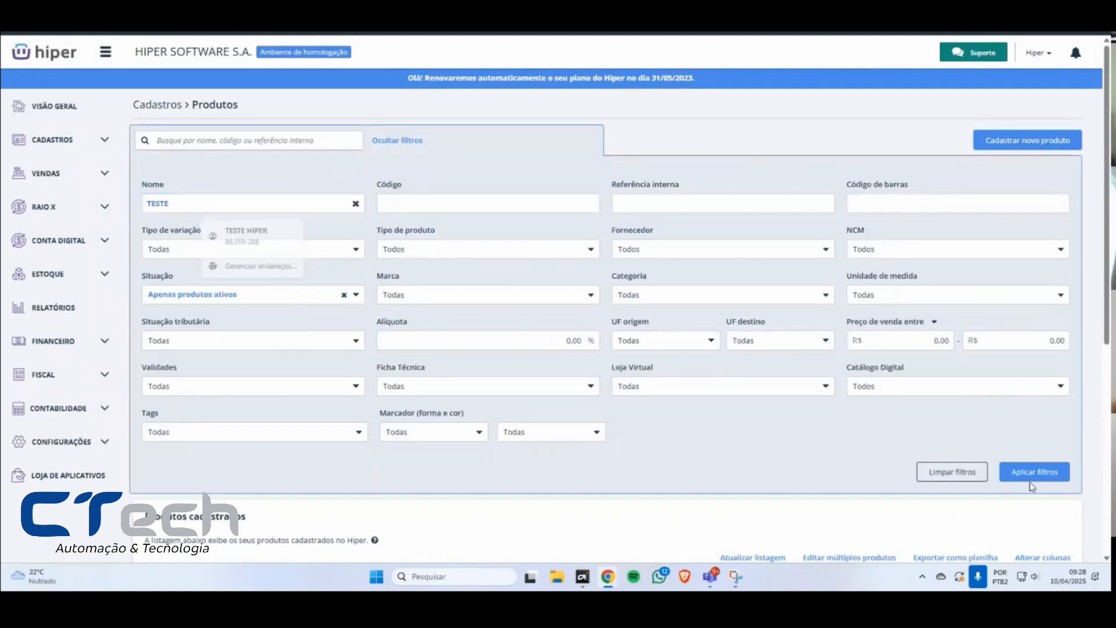
click(1032, 472)
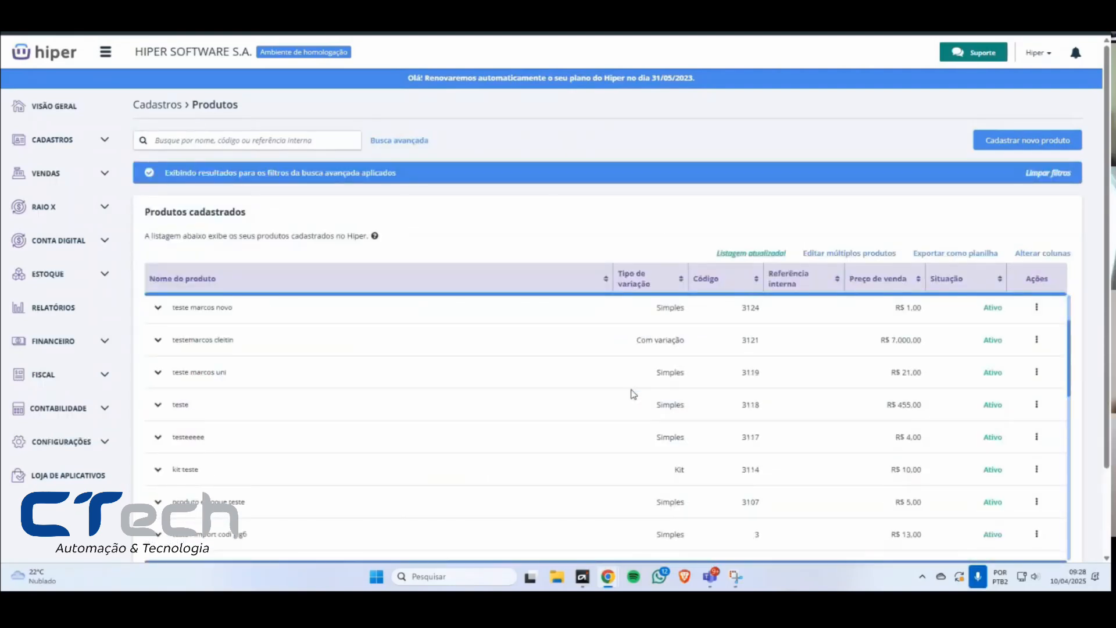
scroll(634, 395, down, 3)
drag(229, 523, 176, 522)
scroll(222, 271, up, 2)
scroll(227, 285, down, 5)
click(239, 532)
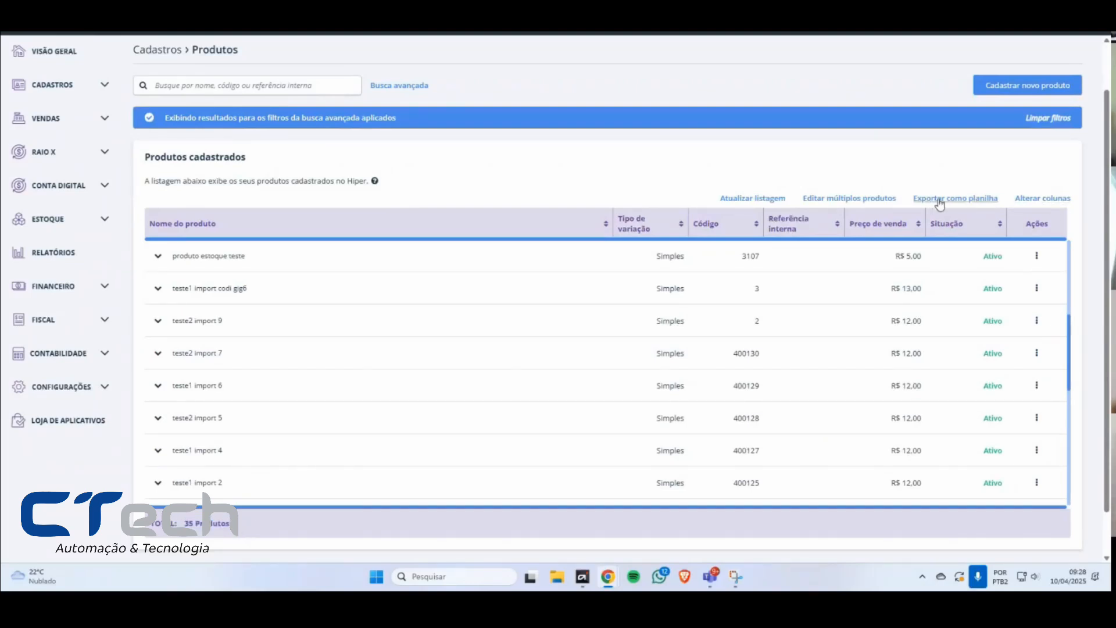
Step: Export the filtered product list as a spreadsheet twice and dismiss the completed-export notice
click(940, 201)
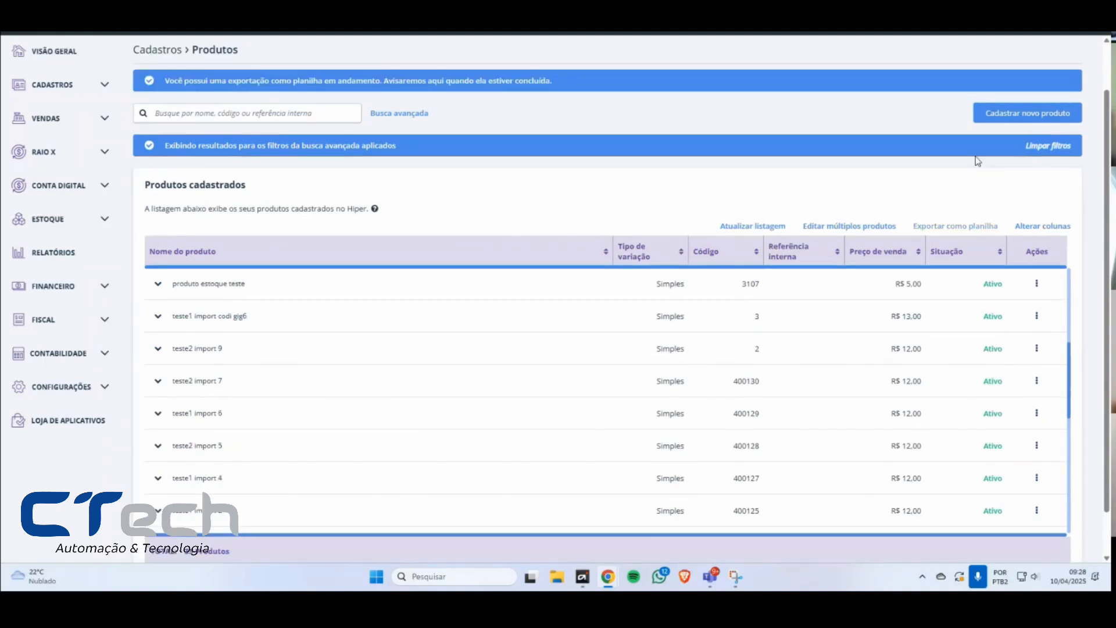
drag(916, 229, 1002, 230)
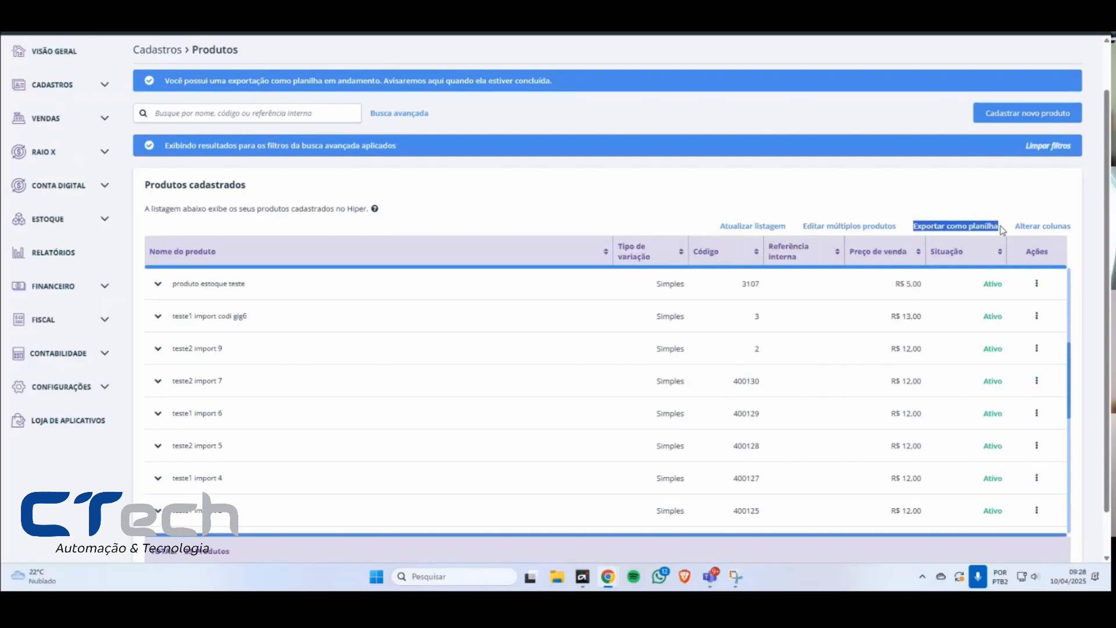
click(995, 227)
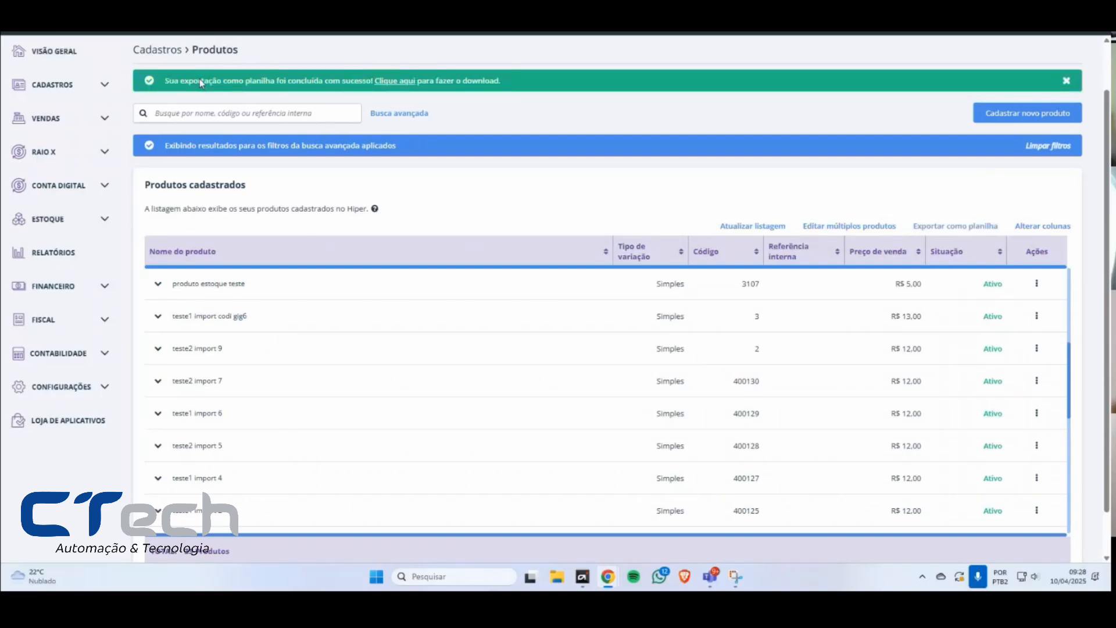
scroll(232, 86, up, 1)
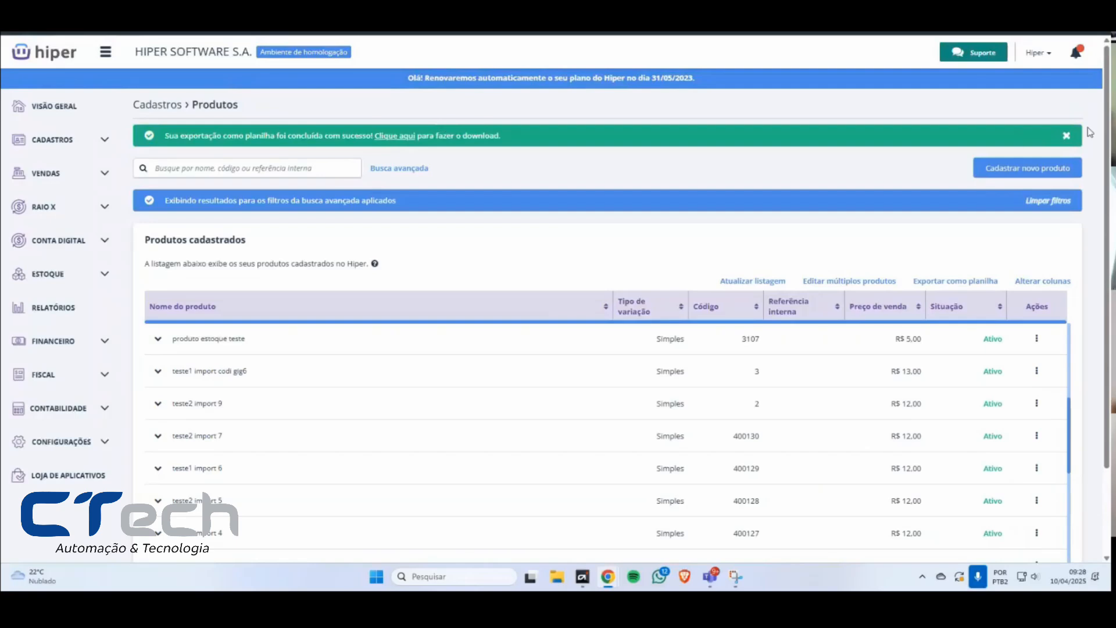
click(1067, 135)
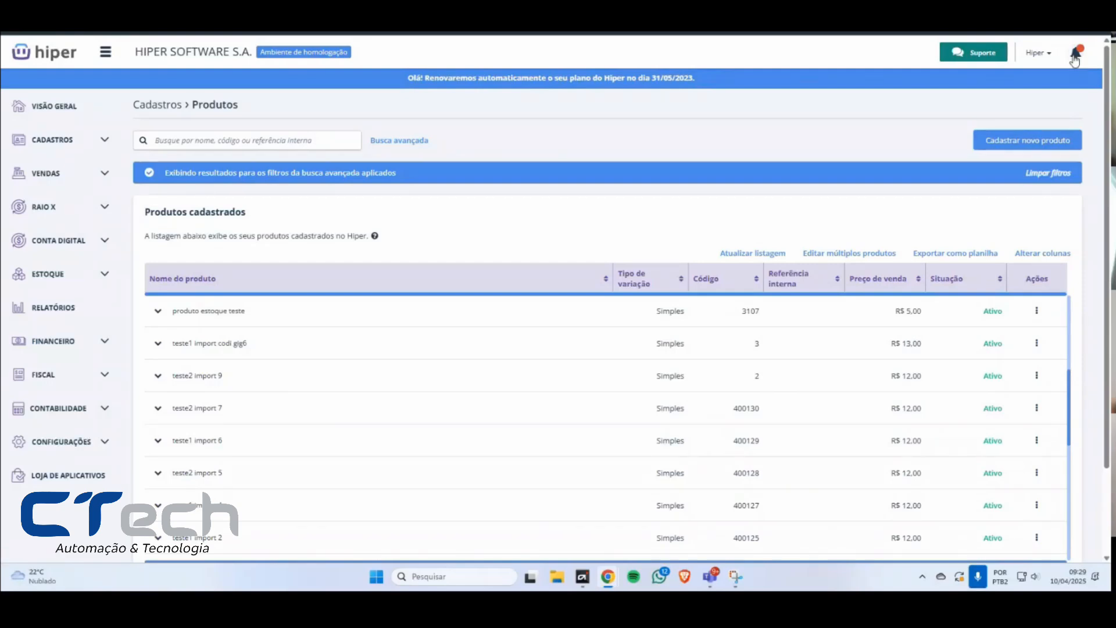
Step: View the new export notifications in the Central de Notificações, close it, and review the list's export and multiple-editing options
click(1073, 58)
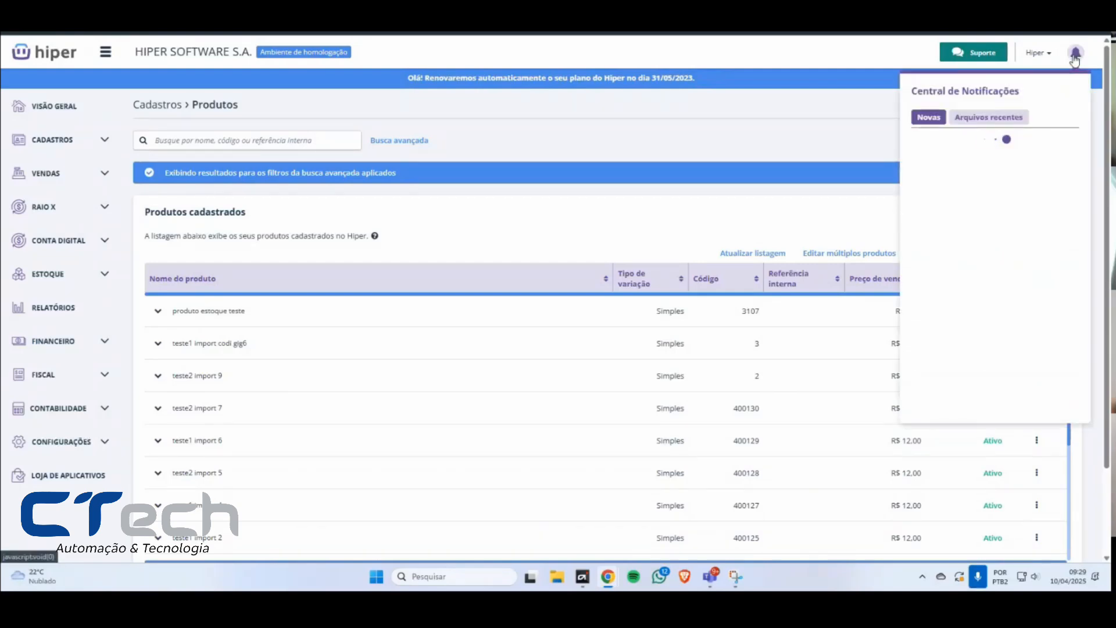
click(813, 221)
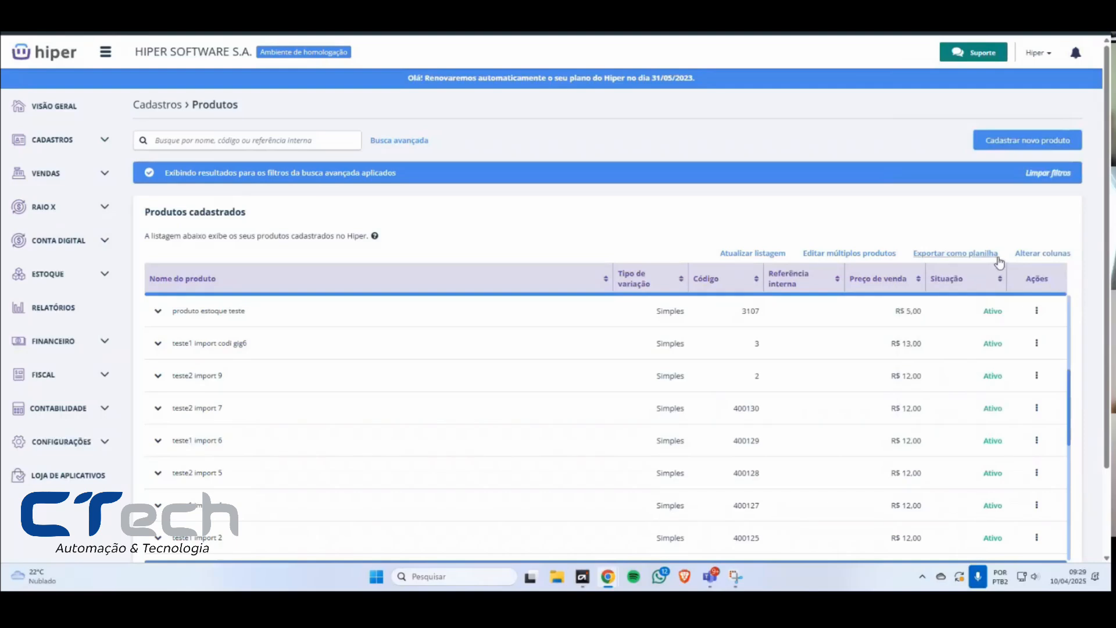
drag(1004, 257, 805, 261)
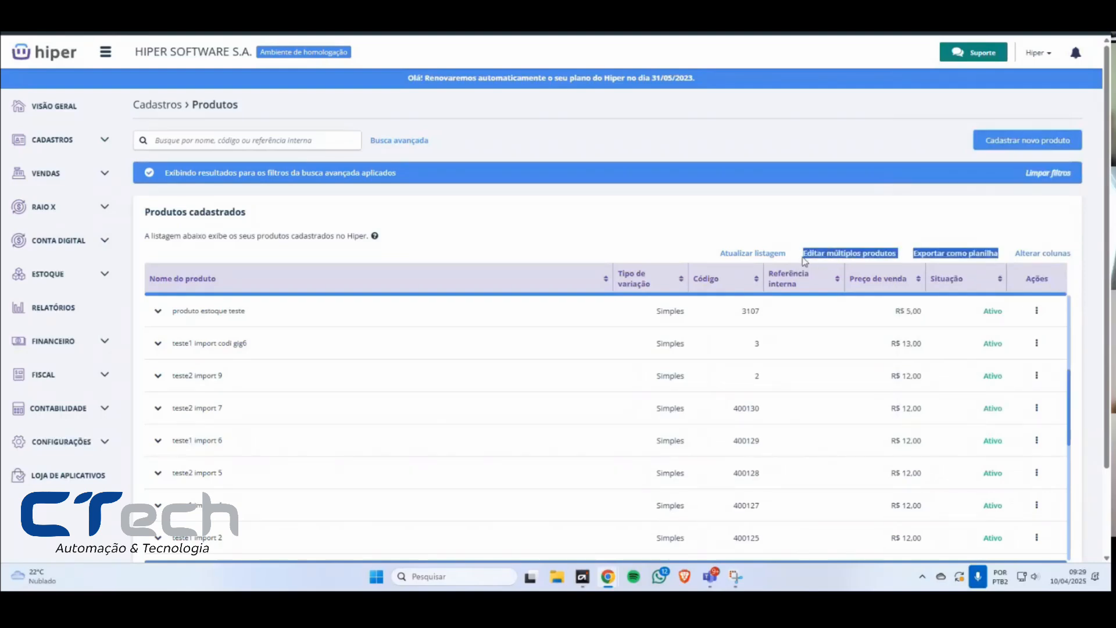
click(826, 198)
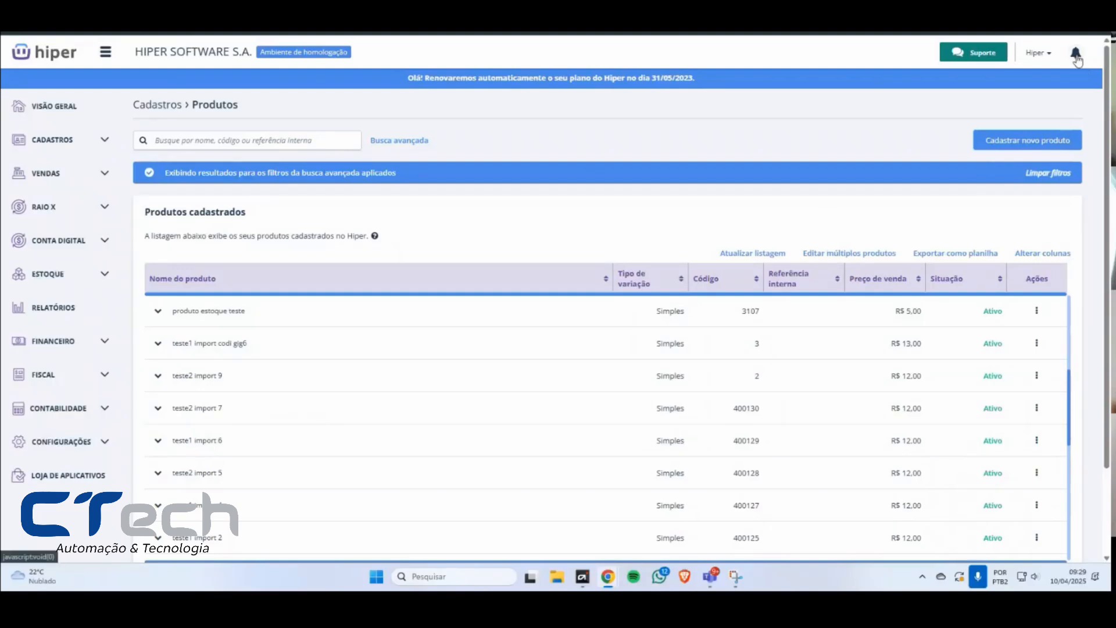
Step: Open the Central de Notificações and review the in-progress and completed spreadsheet export notifications
click(1077, 55)
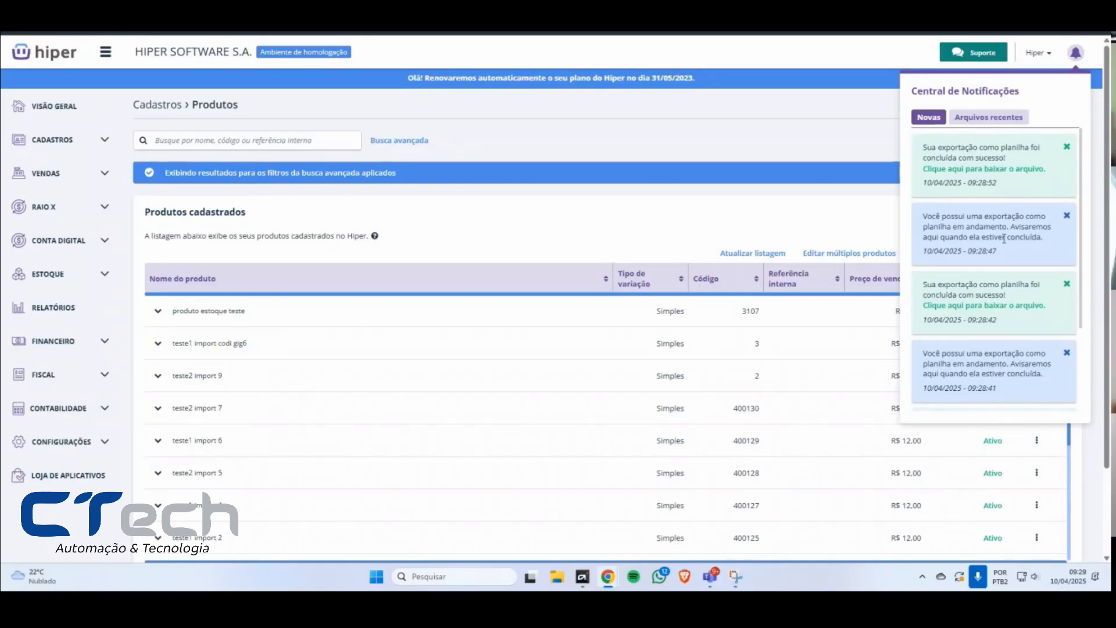
mouse_move(1021, 256)
mouse_down()
mouse_move(921, 223)
mouse_move(1006, 252)
mouse_move(922, 253)
mouse_move(1008, 249)
mouse_up()
click(925, 219)
click(1012, 253)
click(925, 251)
click(1009, 250)
drag(1017, 185, 916, 152)
click(939, 147)
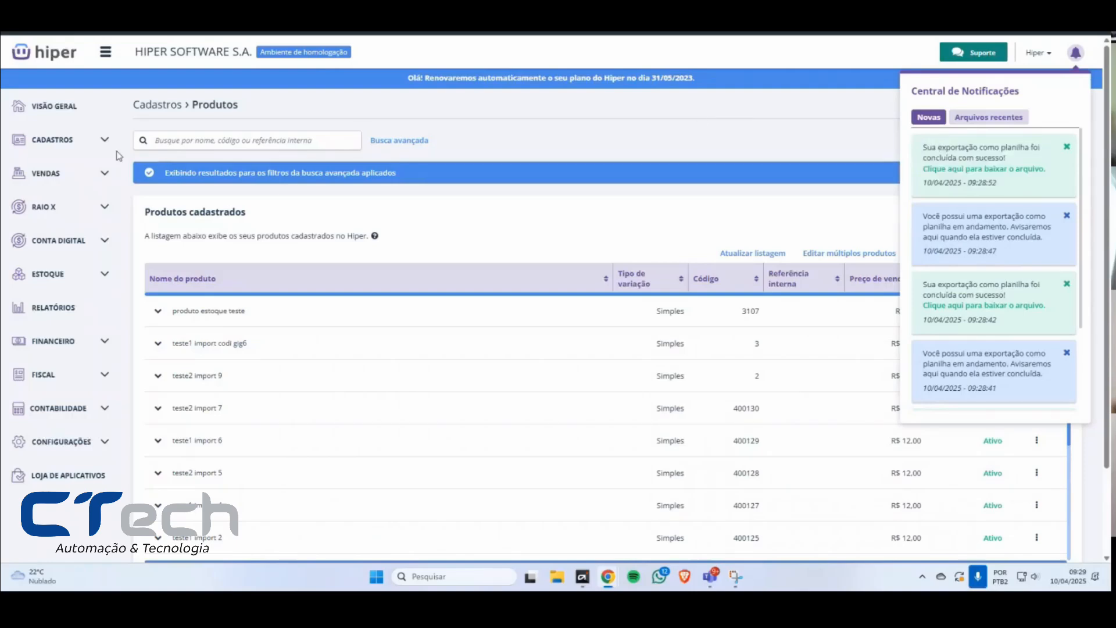
Step: Return to the Visão Geral home page and look at the Produtos entry among the Cadastros options
click(89, 95)
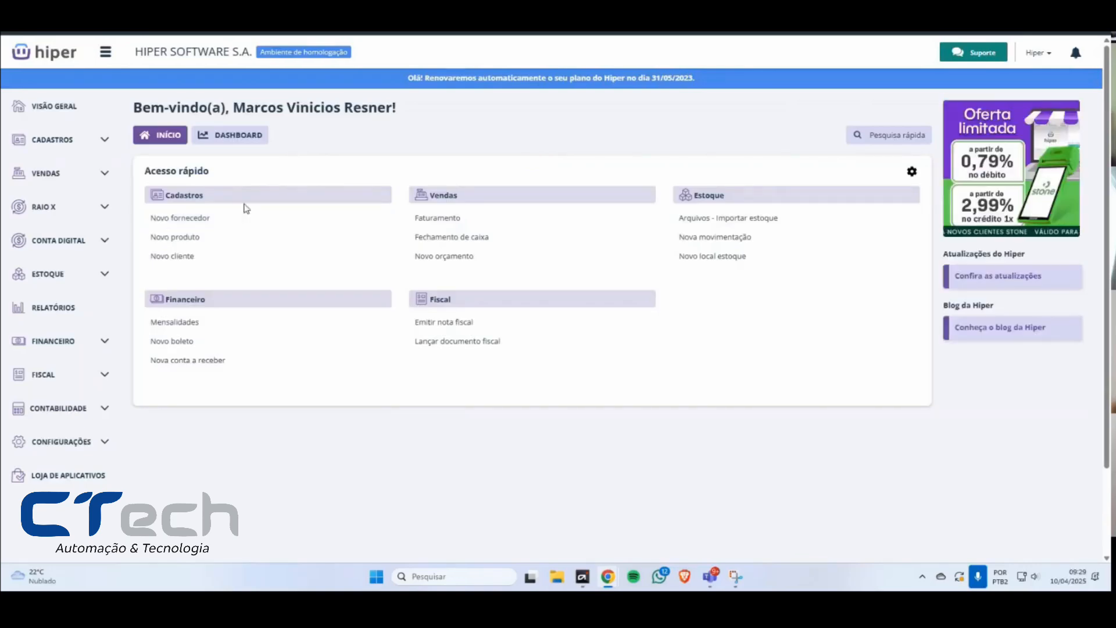
click(53, 140)
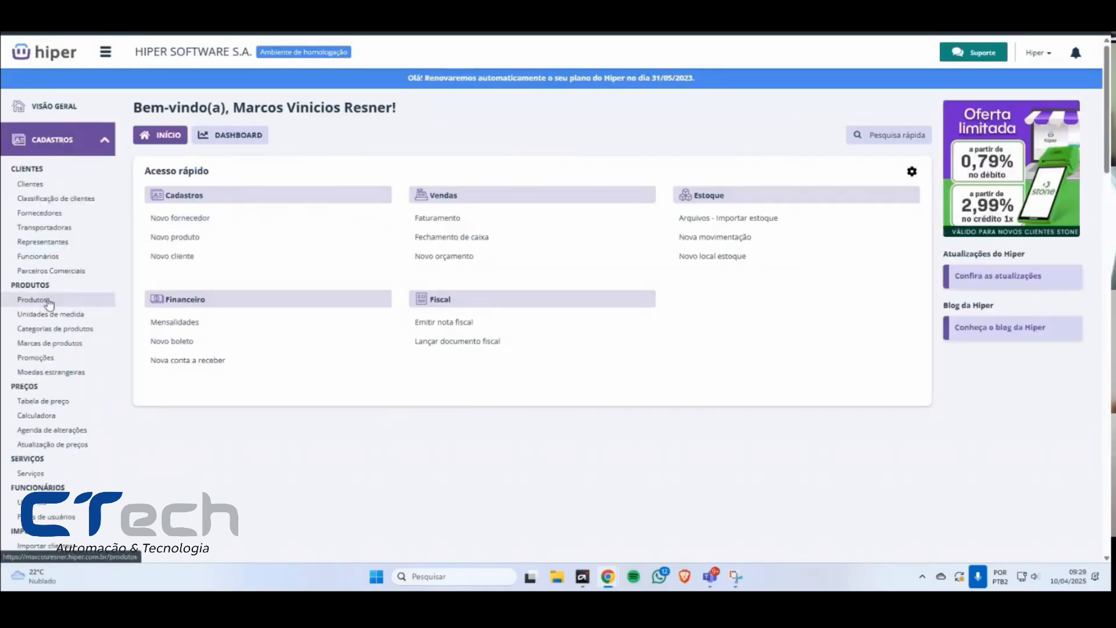
click(49, 301)
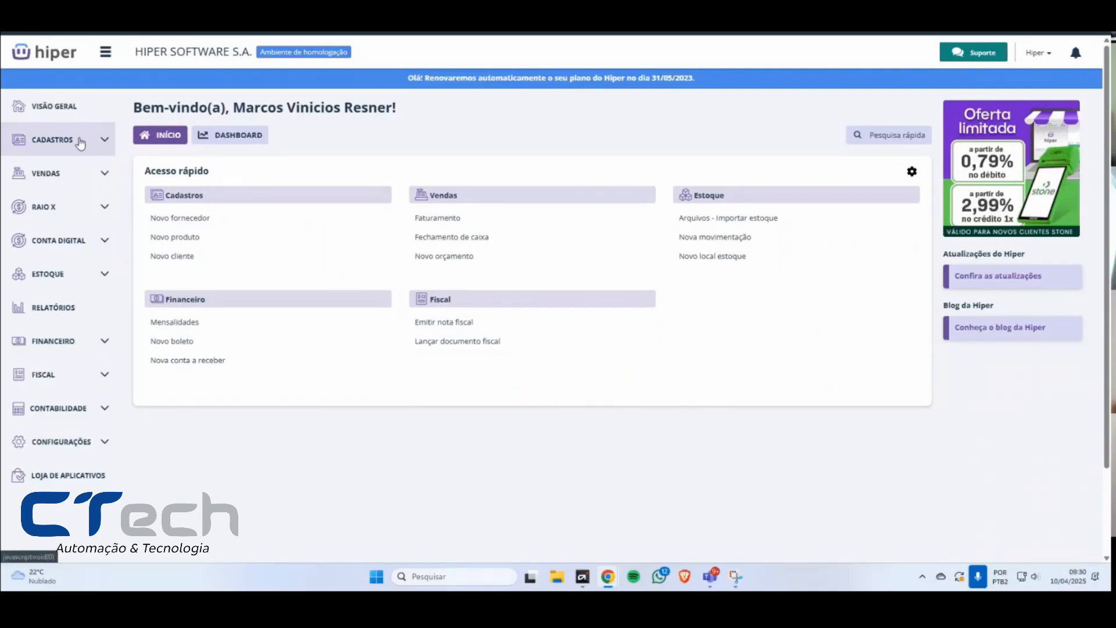
Step: Download the latest completed product export from the Central de Notificações and open the downloaded CSV file in Excel
click(974, 53)
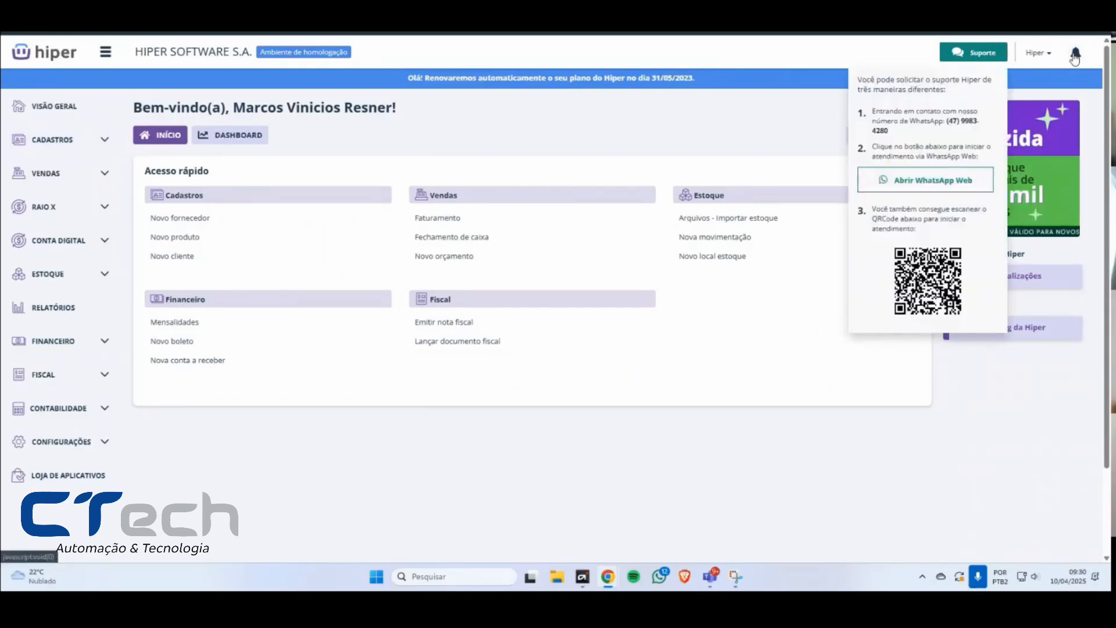
click(1075, 55)
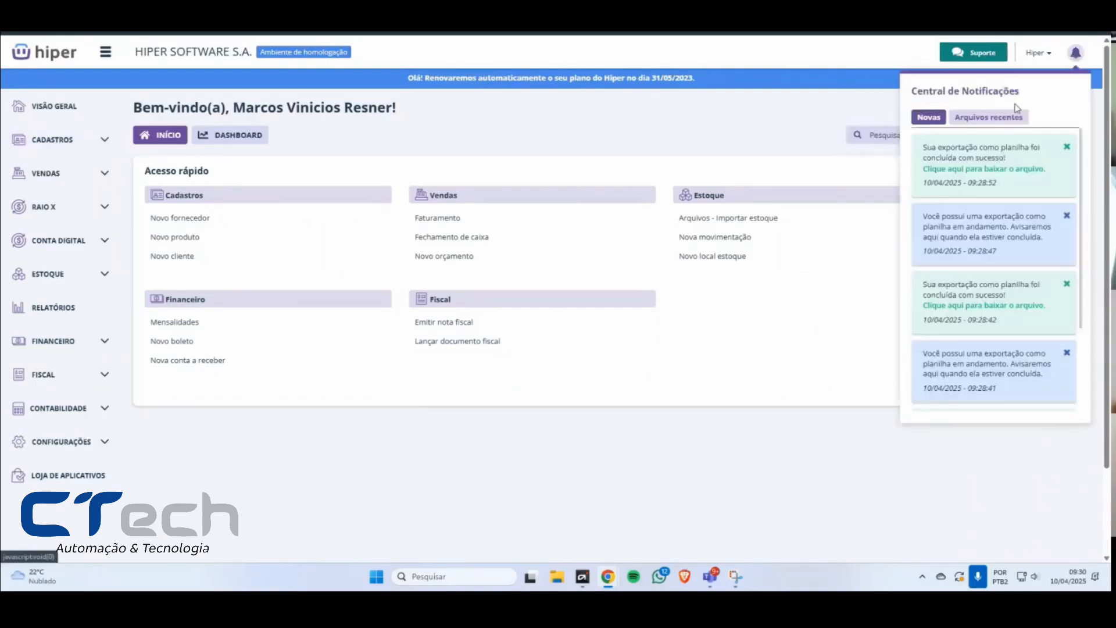
click(968, 170)
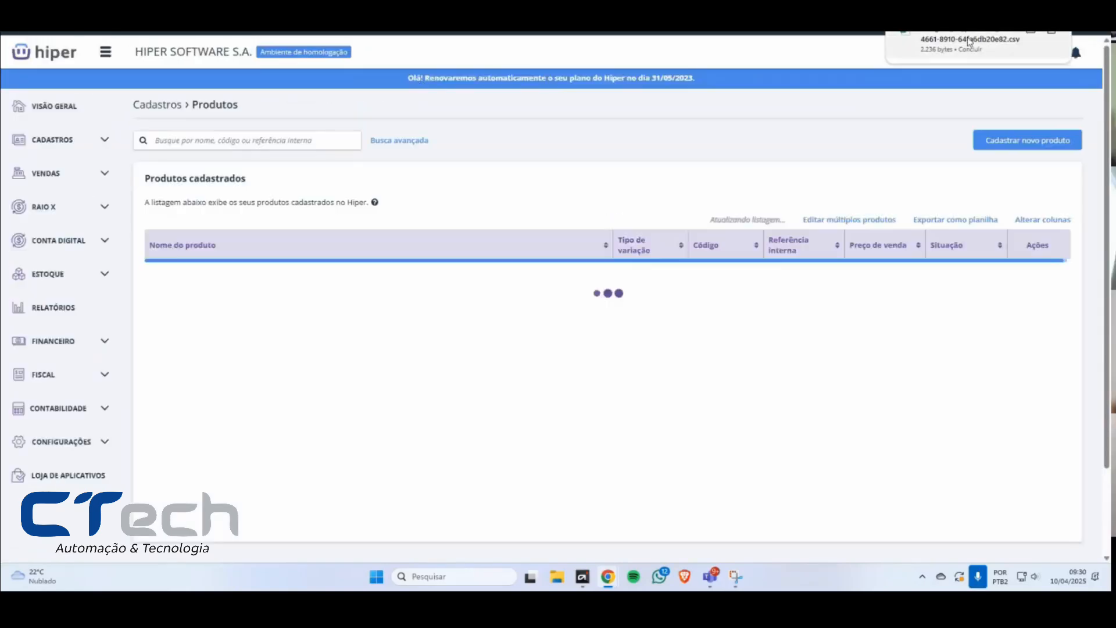
click(970, 40)
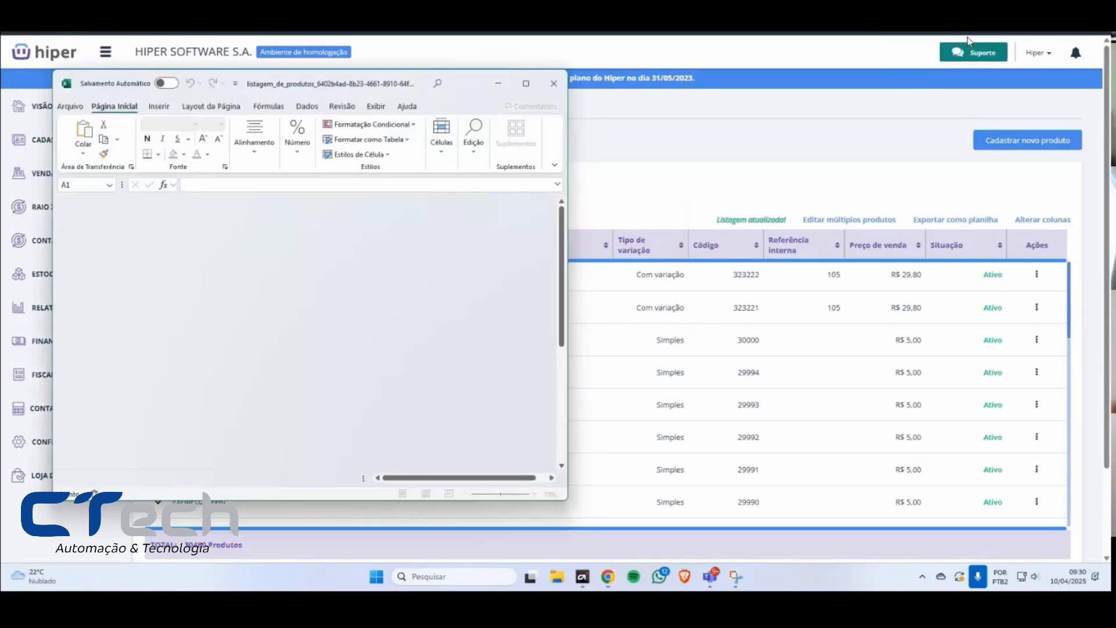
Step: Maximize the Excel window, move the sign-in dialog off the data, and look through the exported product rows
click(527, 83)
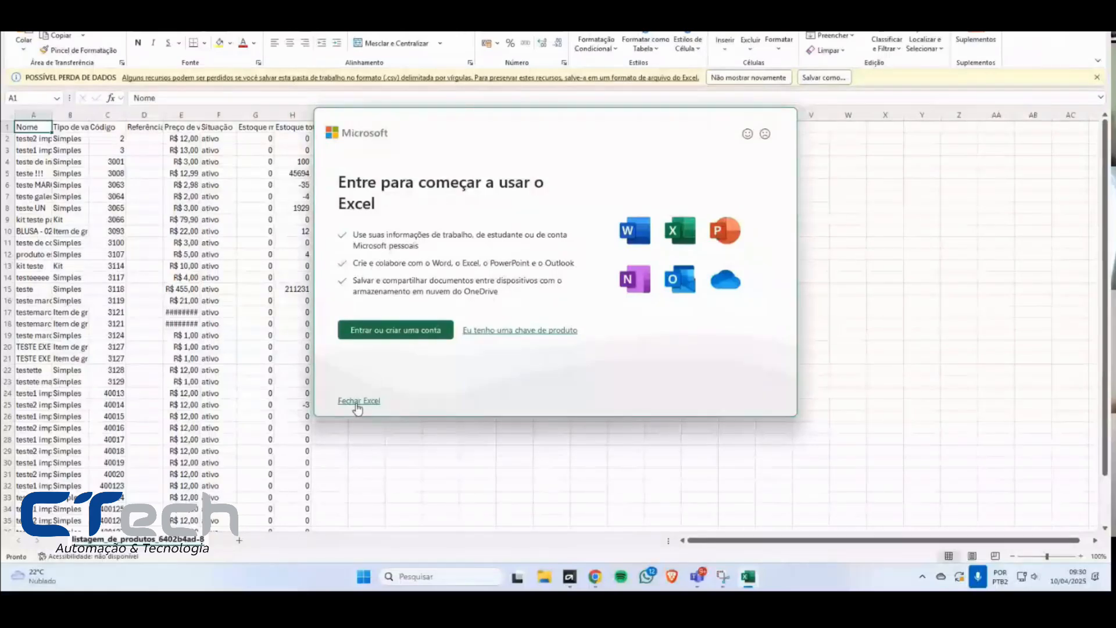
drag(454, 116, 732, 140)
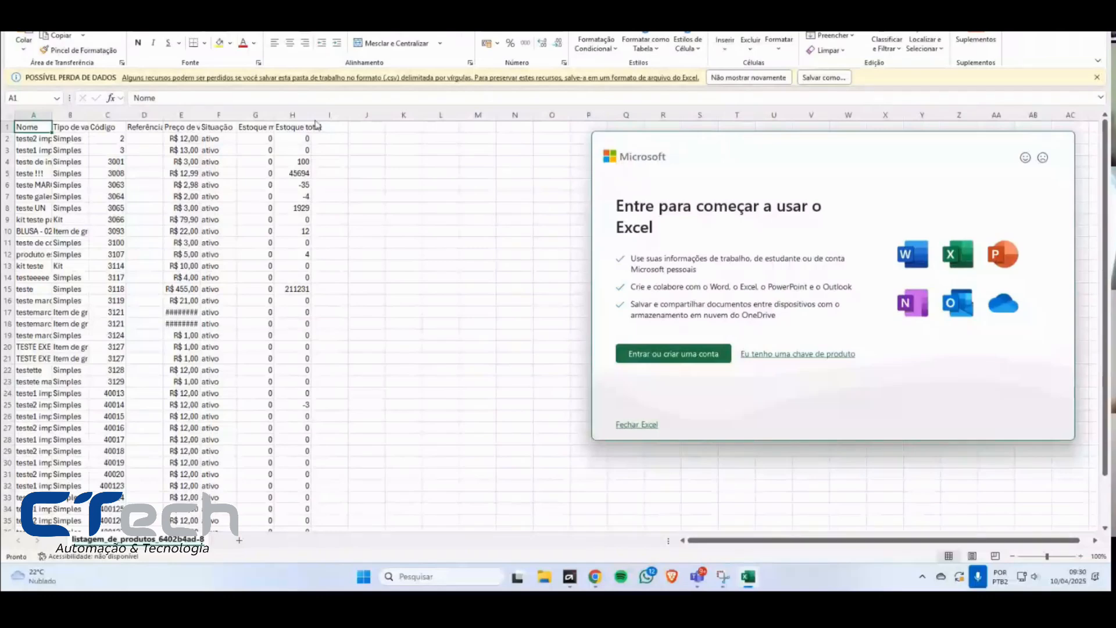
scroll(134, 233, down, 3)
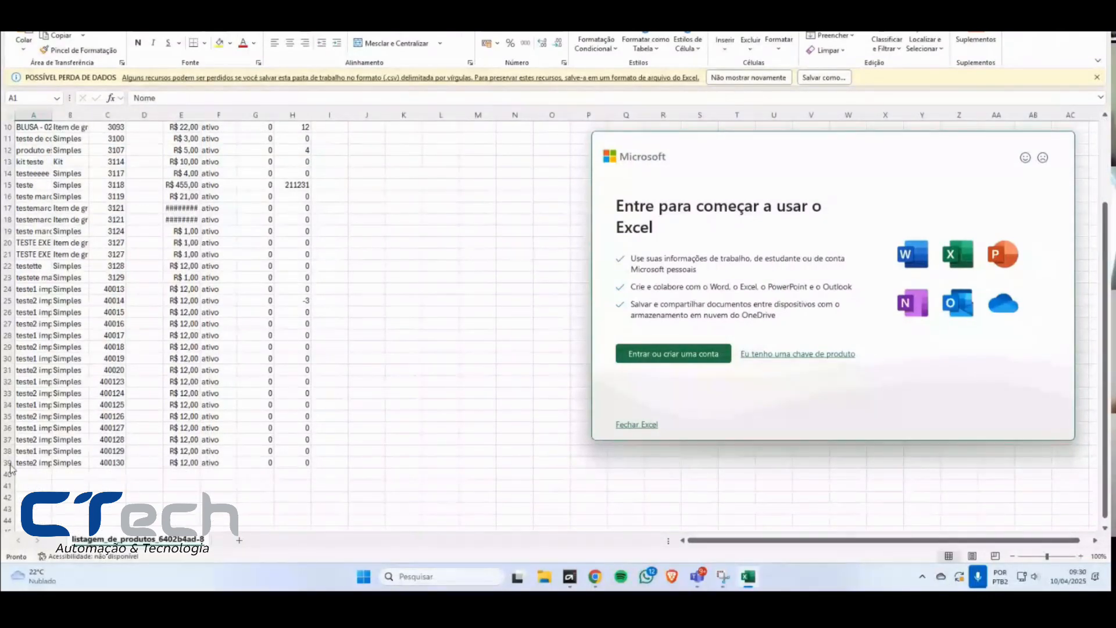
scroll(59, 453, up, 3)
scroll(35, 448, down, 4)
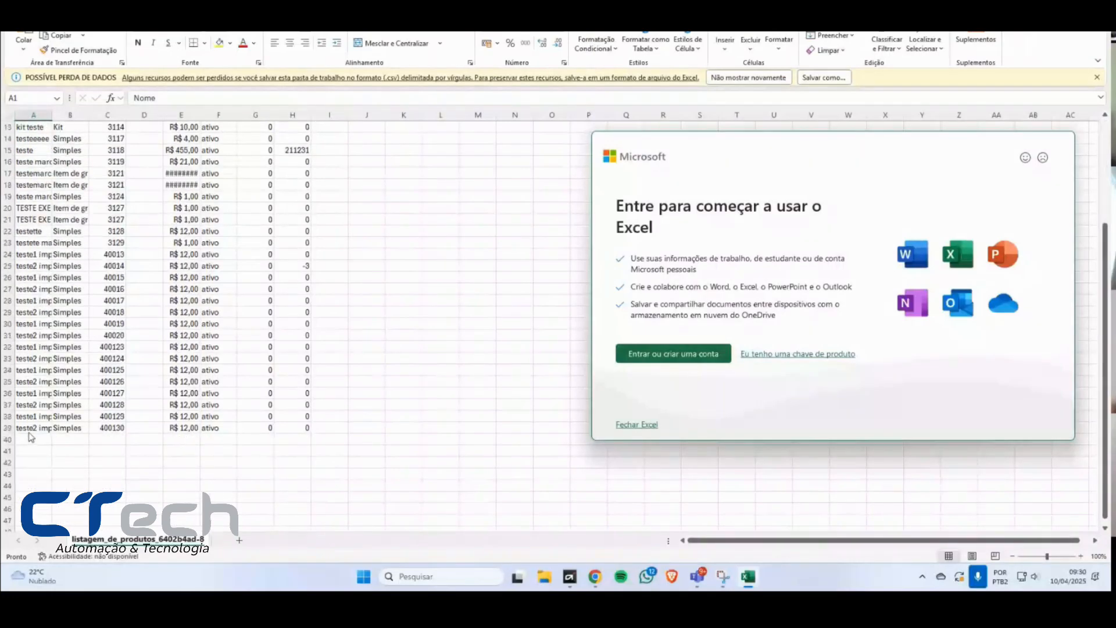
scroll(32, 436, up, 4)
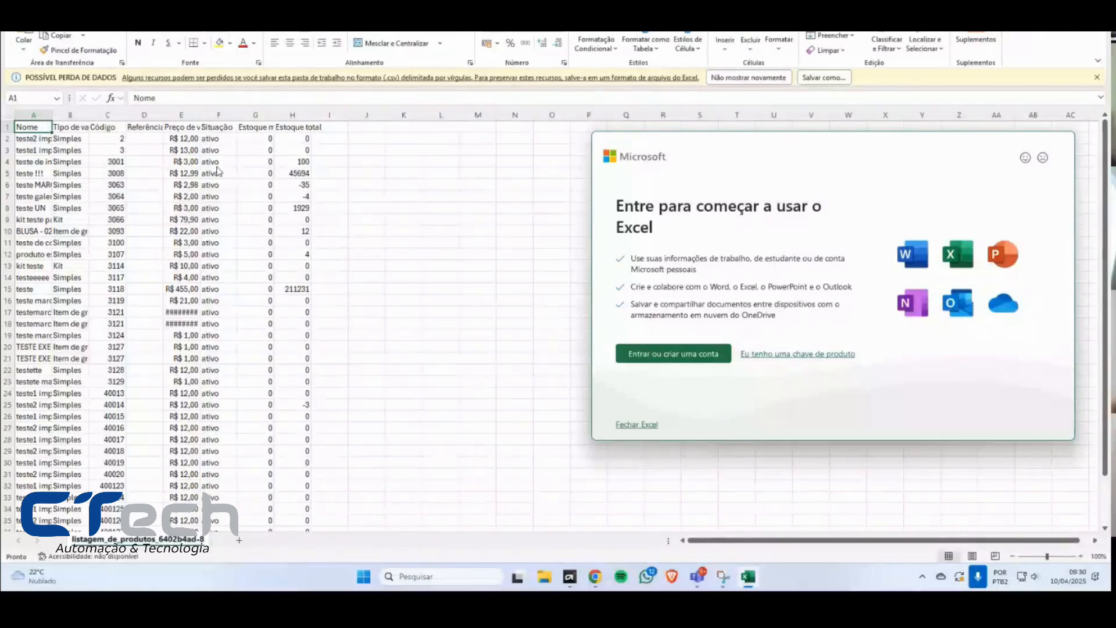
scroll(403, 157, down, 3)
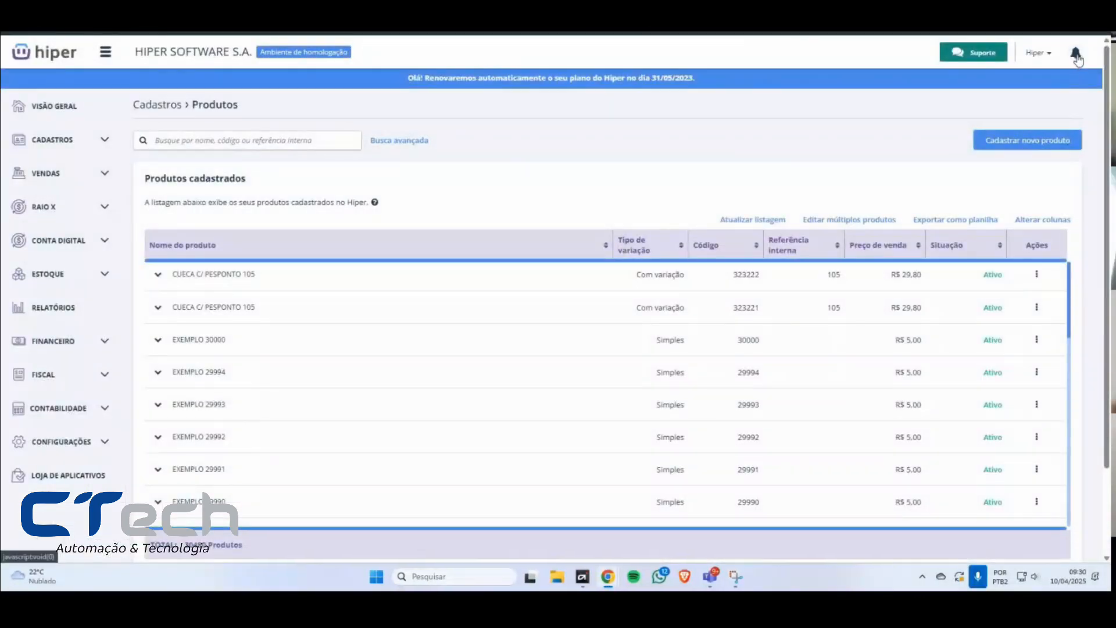
Step: Switch back to Hiper, dismiss all the new notifications in the Central de Notificações, and close it
click(1076, 55)
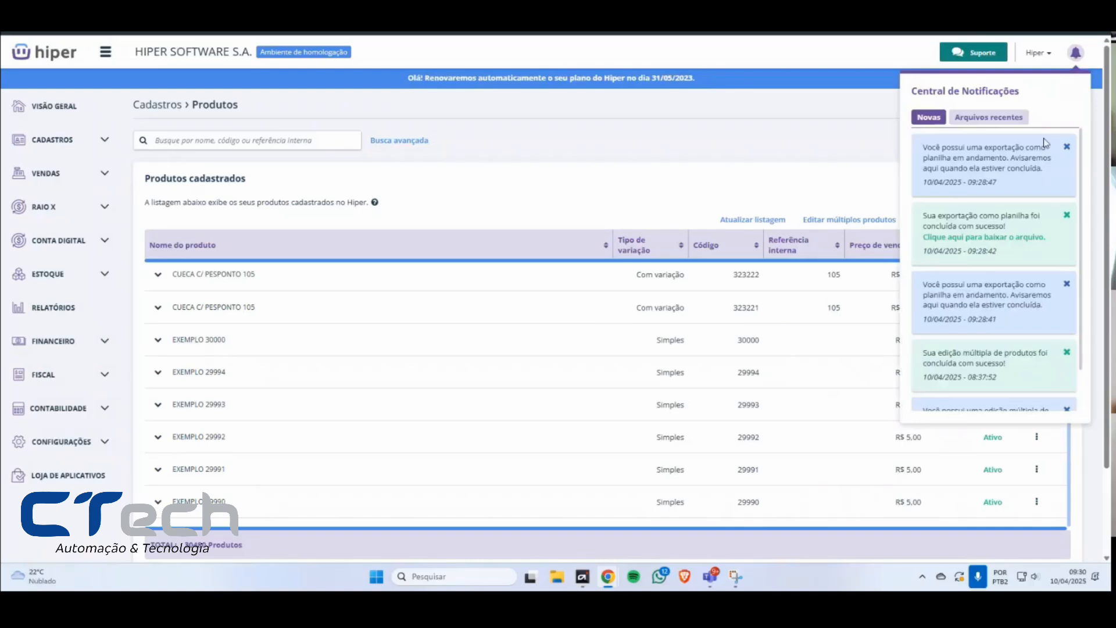
click(1067, 146)
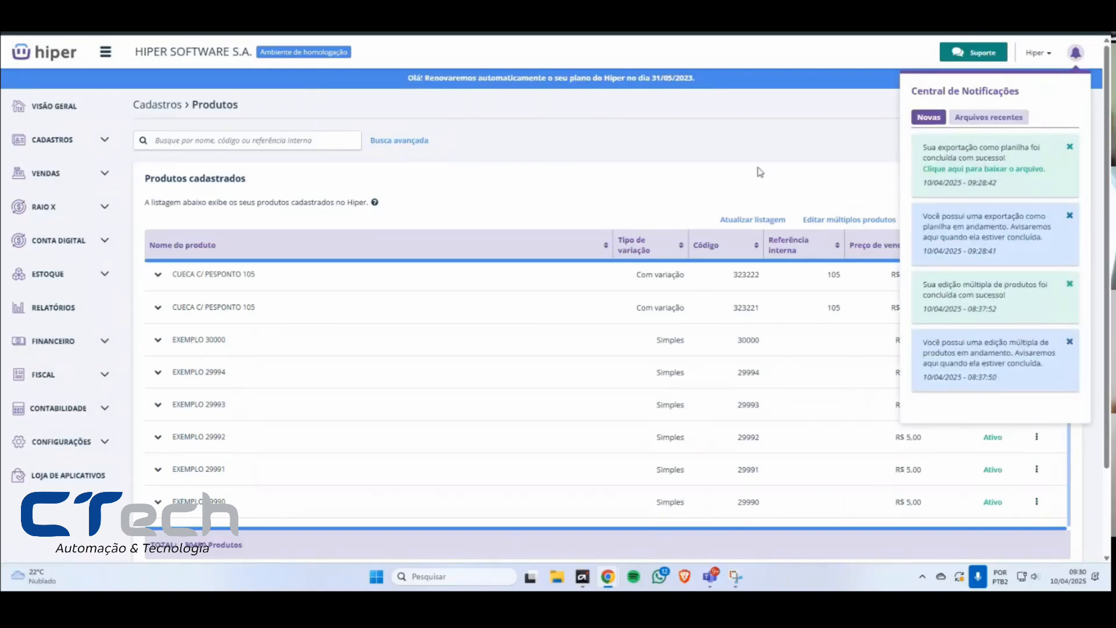
click(1071, 149)
click(1071, 148)
click(1071, 149)
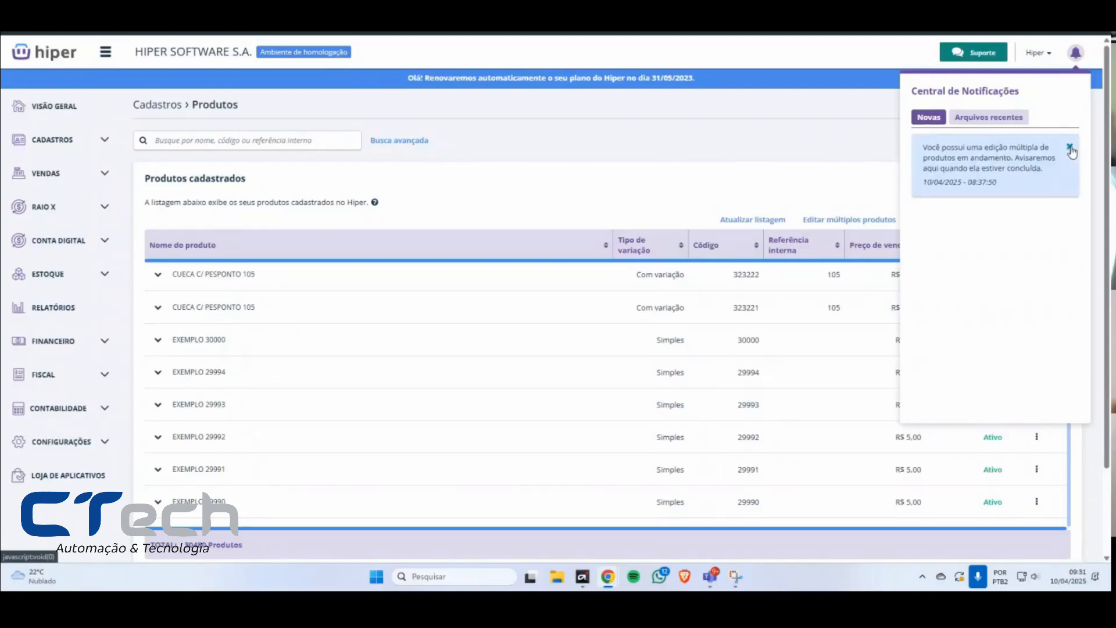
click(1070, 149)
click(824, 193)
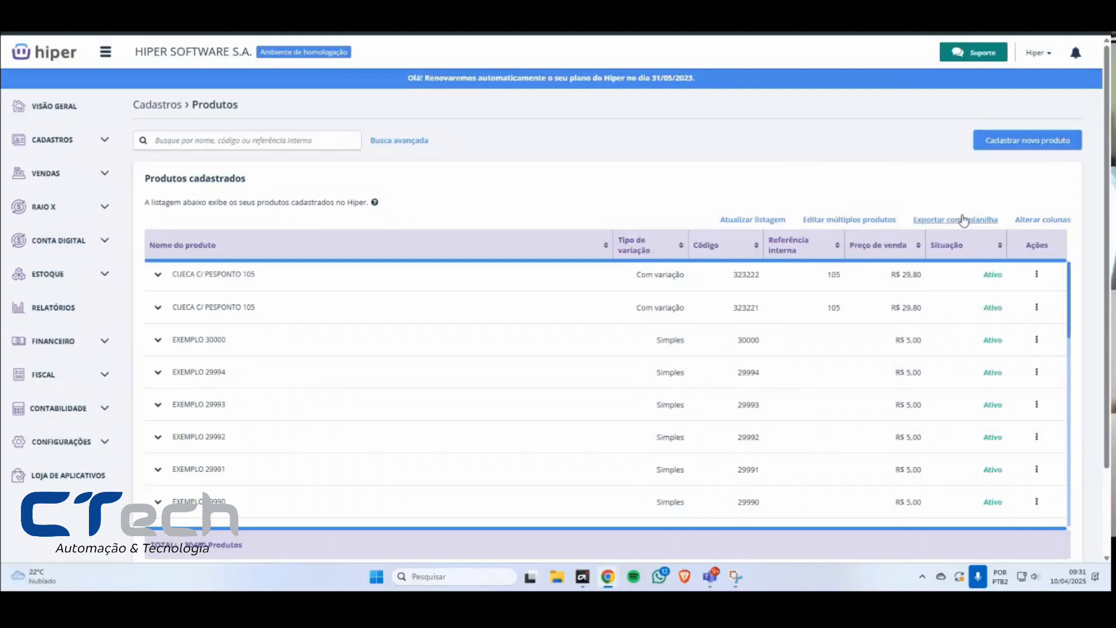
Step: Check the total below the product list, review the downloadable exports in Arquivos recentes, and close the Central de Notificações
drag(243, 544, 149, 545)
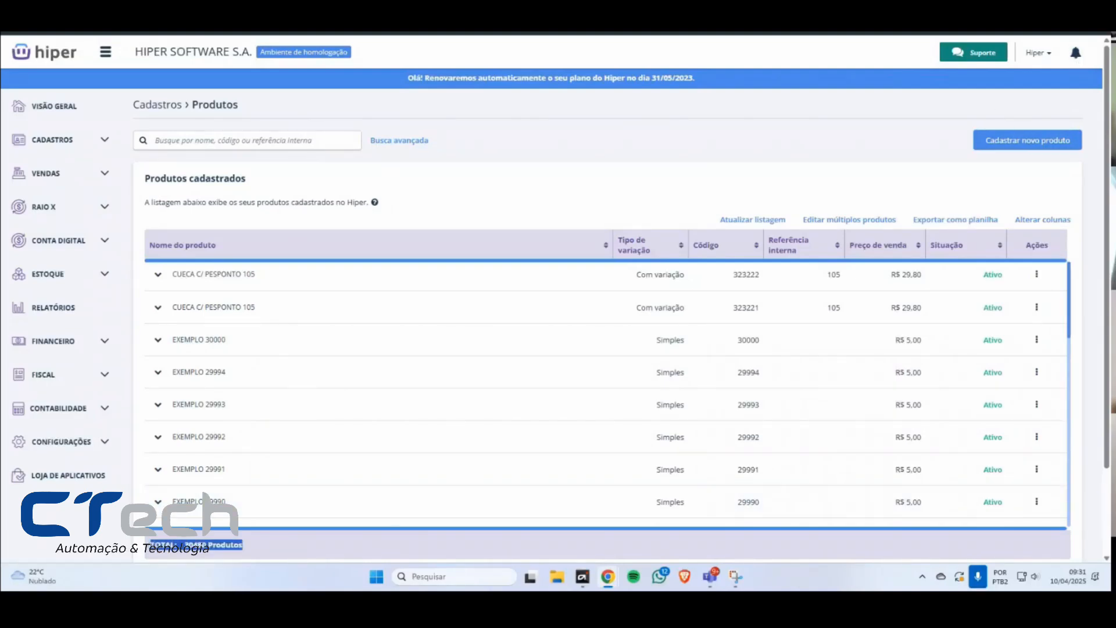
click(156, 543)
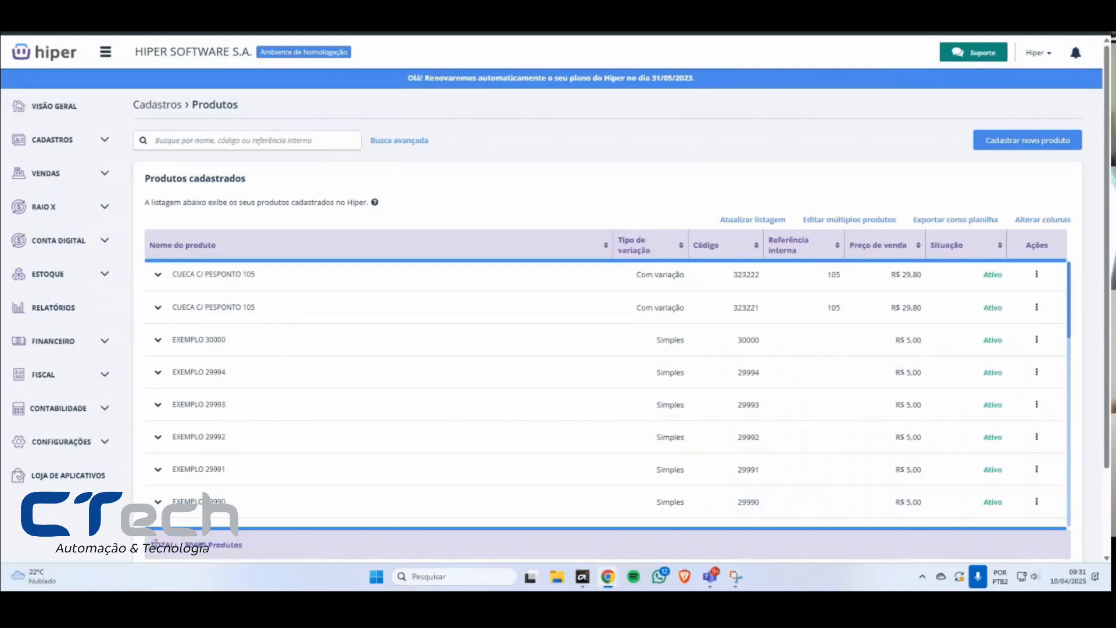
click(1076, 53)
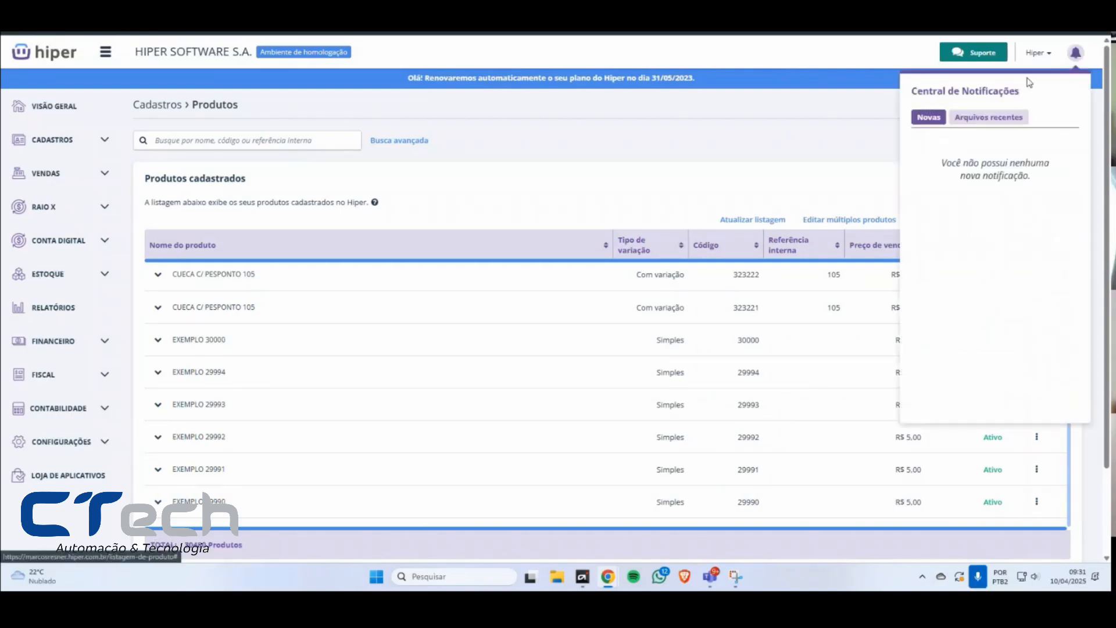
click(986, 119)
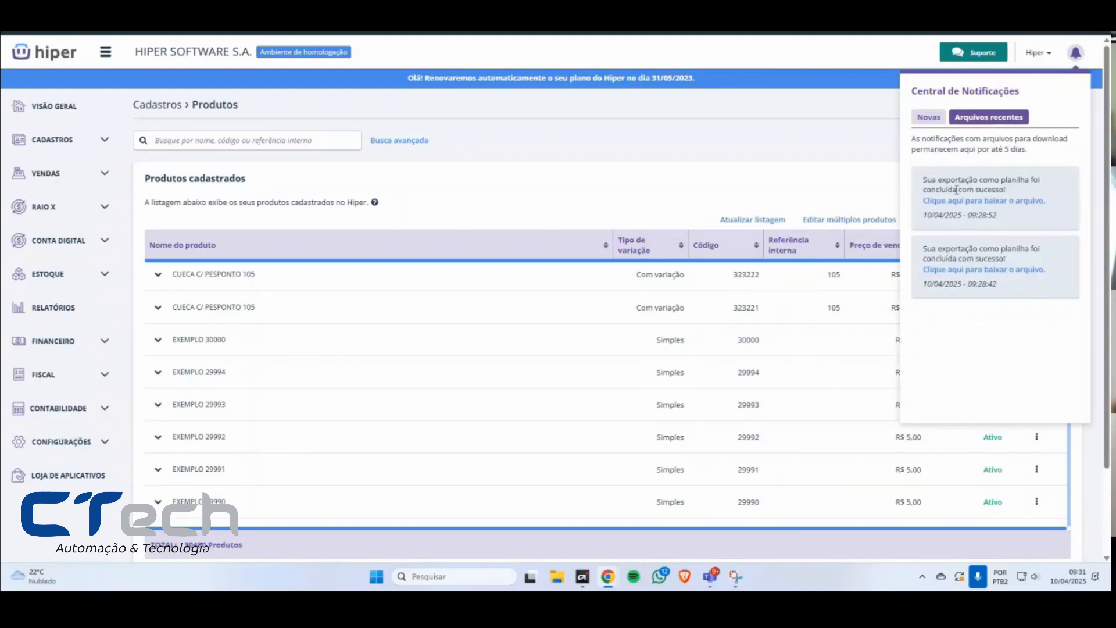
mouse_move(922, 219)
mouse_down()
mouse_move(1011, 222)
mouse_move(922, 220)
mouse_up()
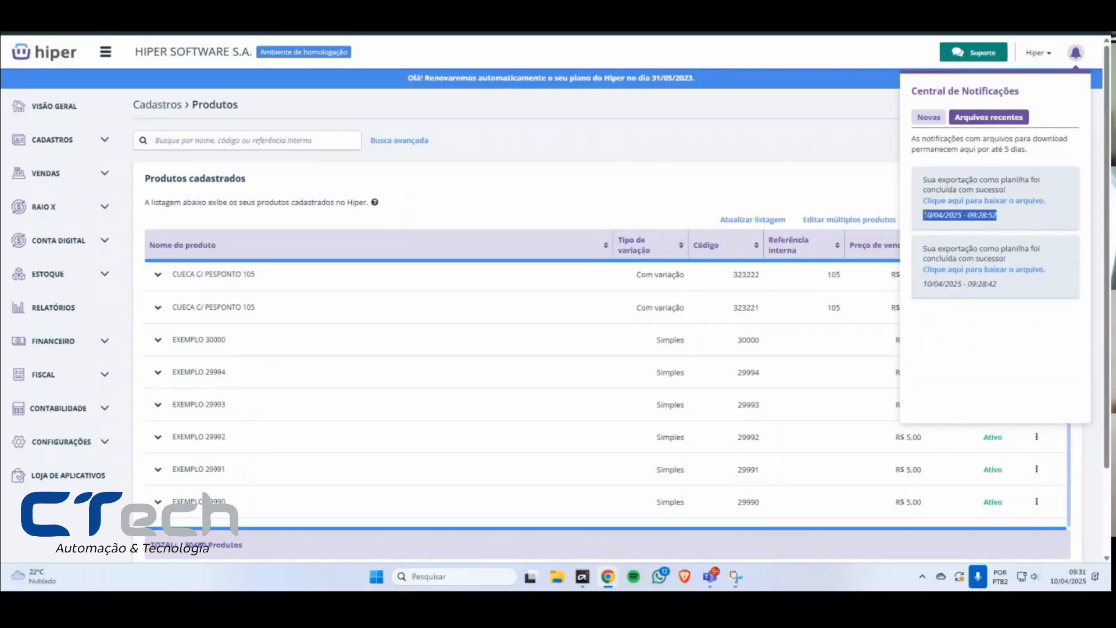
click(953, 202)
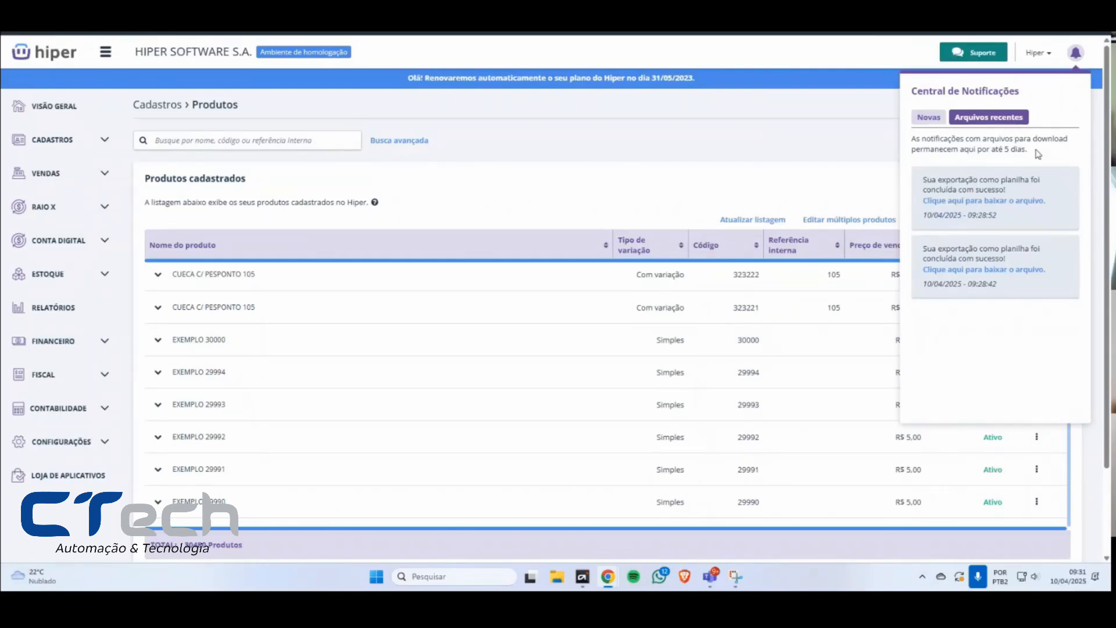
drag(926, 182, 1022, 224)
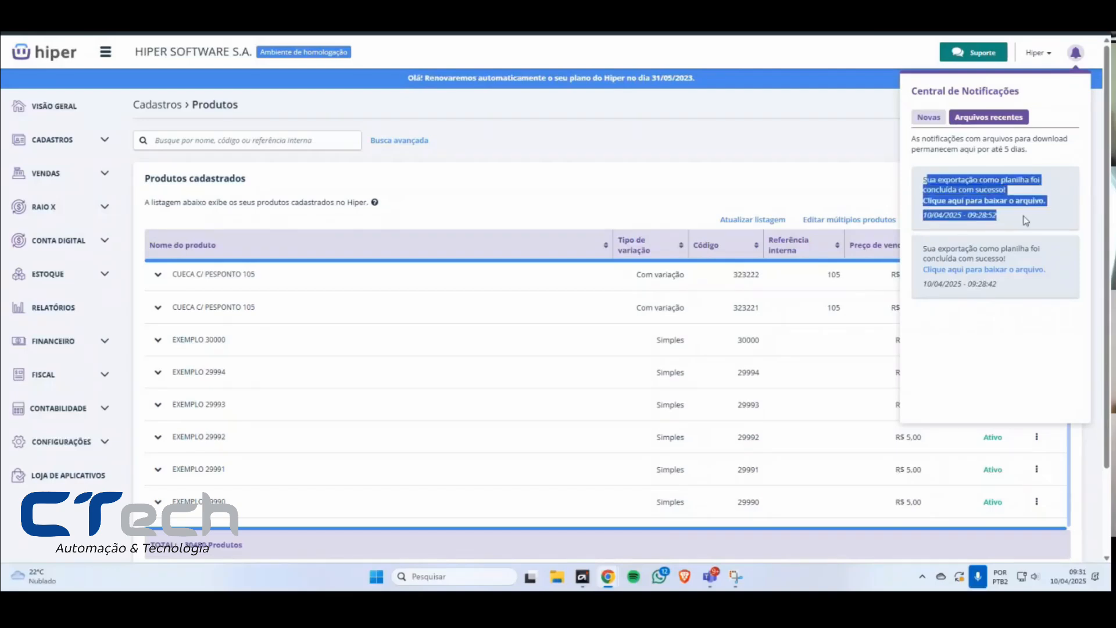
click(1024, 224)
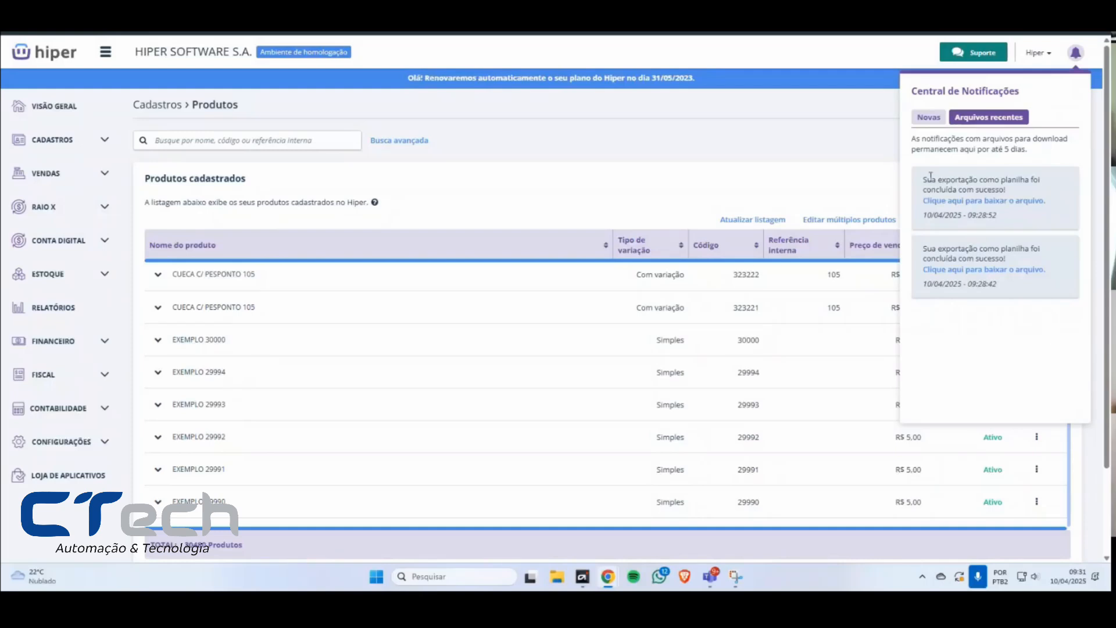
drag(930, 175, 1025, 227)
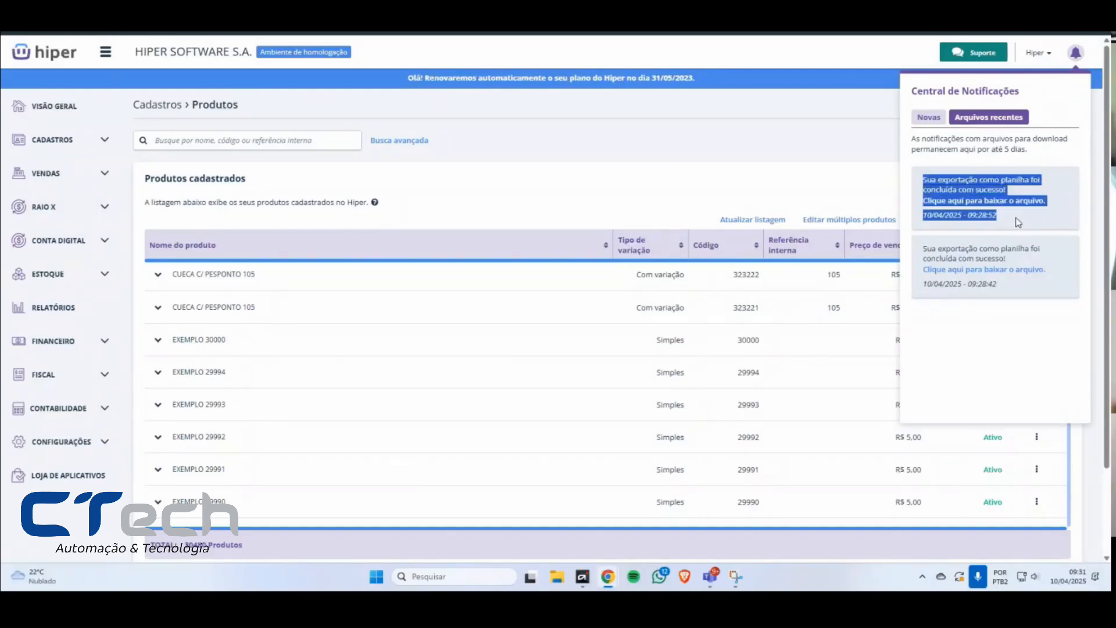
click(1018, 221)
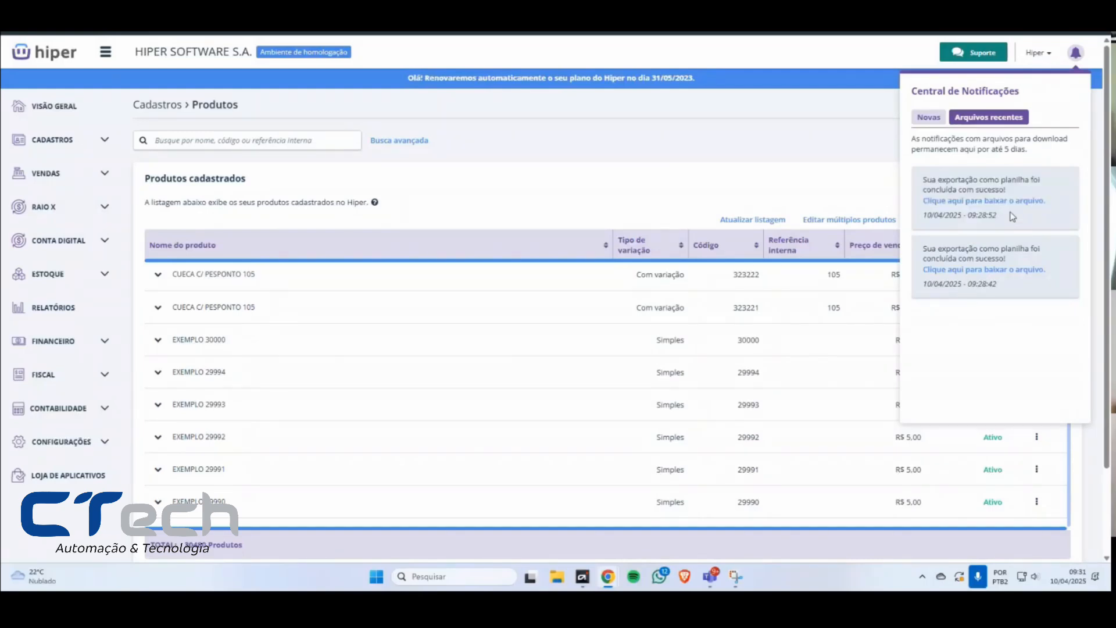
click(932, 118)
click(863, 168)
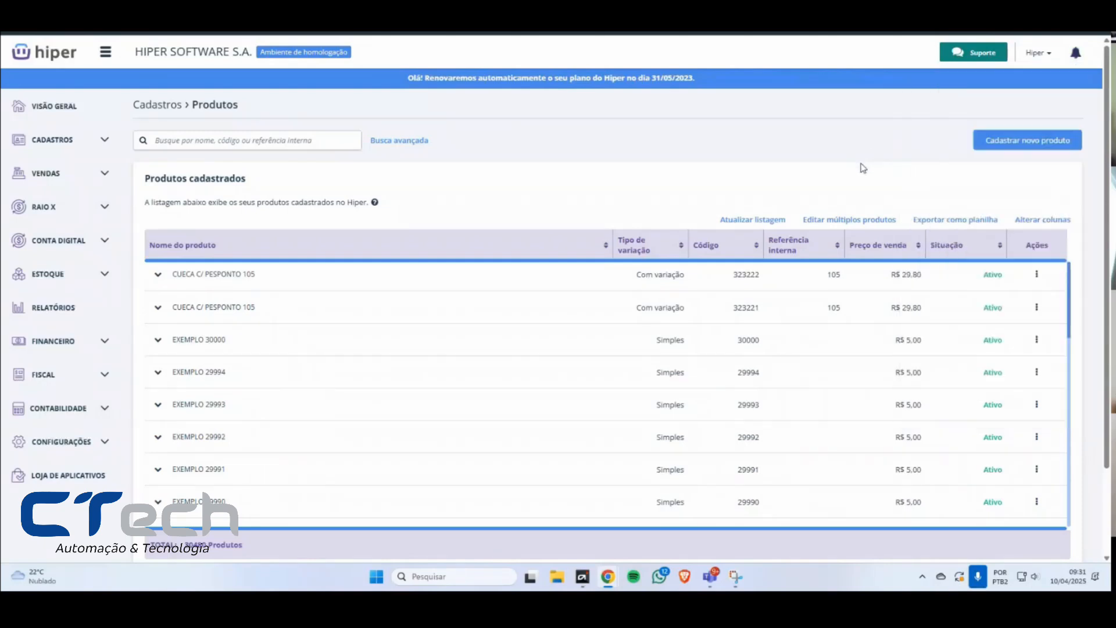
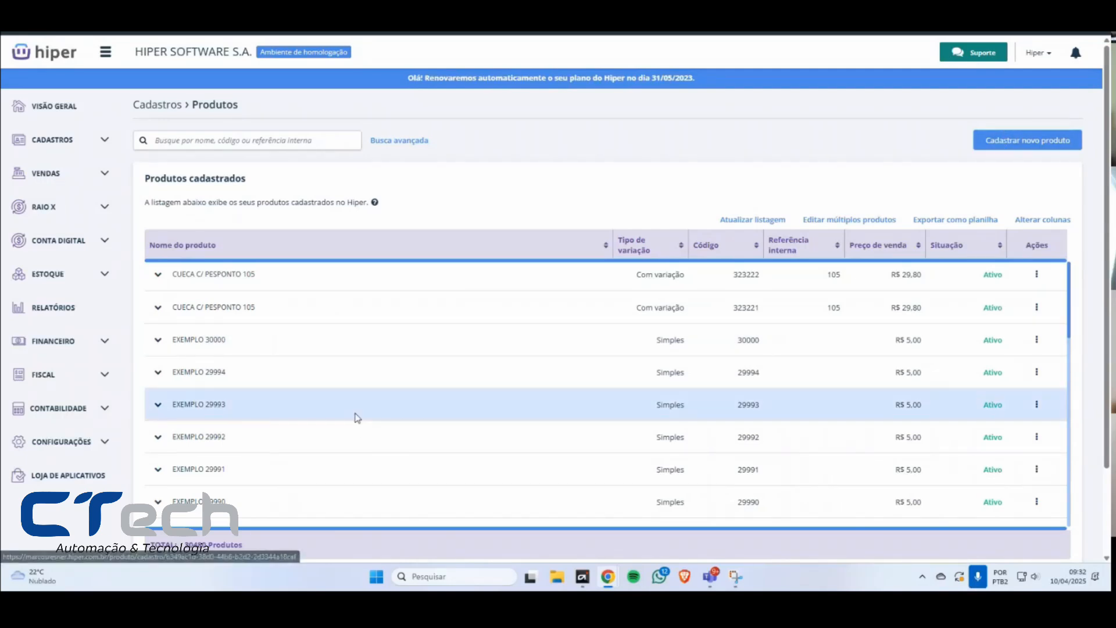
Step: Search the product list for TESTE, look through the matching products, and clear the filters
click(289, 139)
text(TESTE)
key(Return)
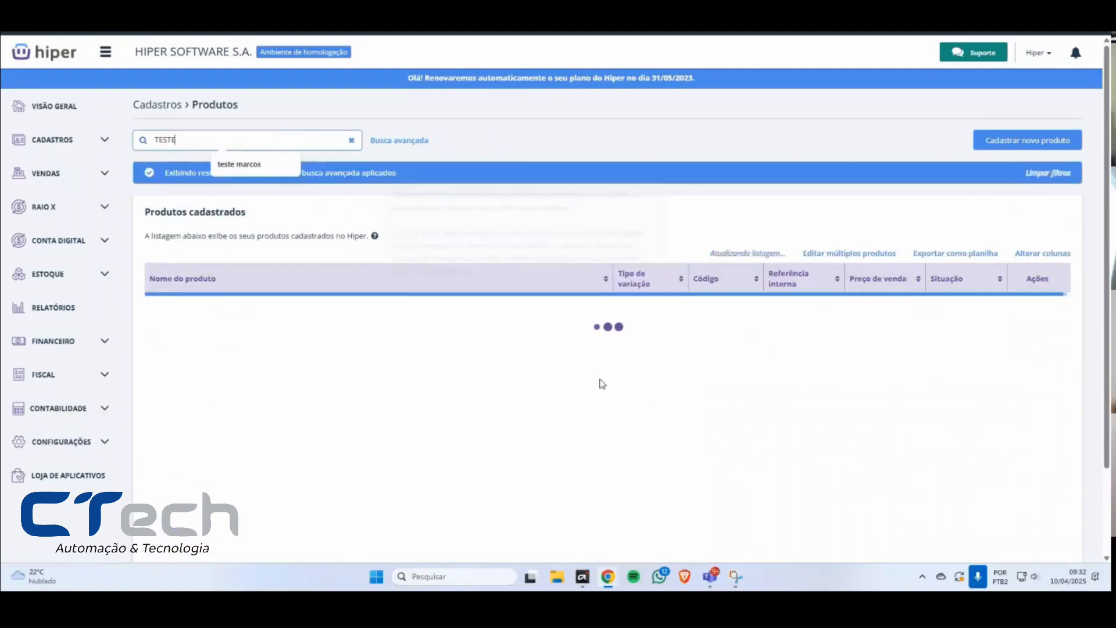
scroll(646, 395, down, 3)
scroll(1109, 364, down, 1)
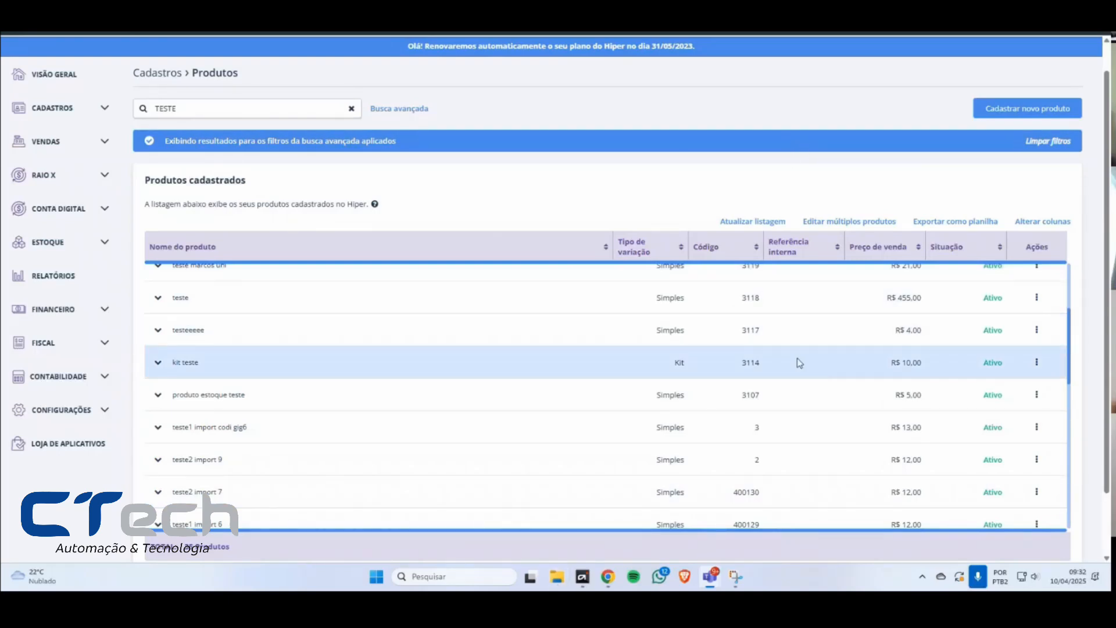
scroll(800, 363, up, 3)
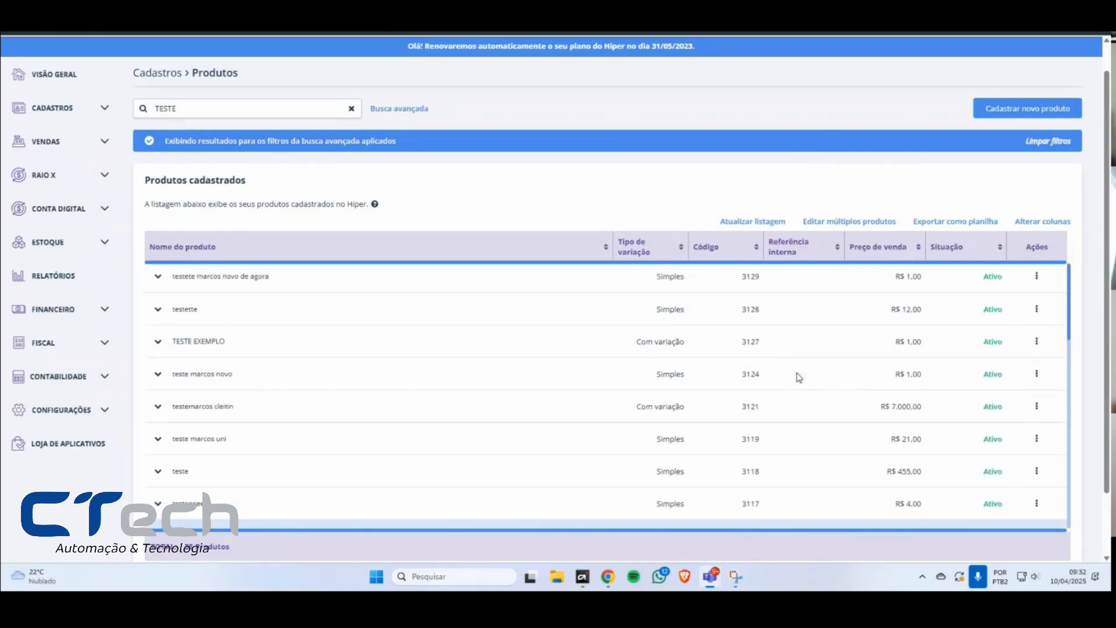
click(1049, 143)
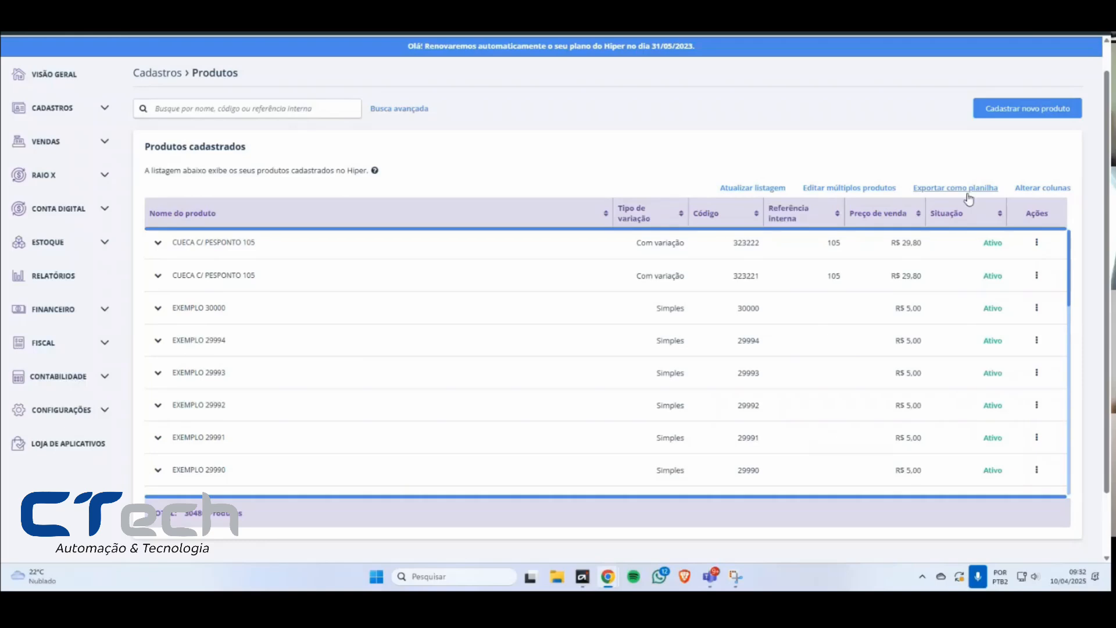
scroll(980, 208, up, 1)
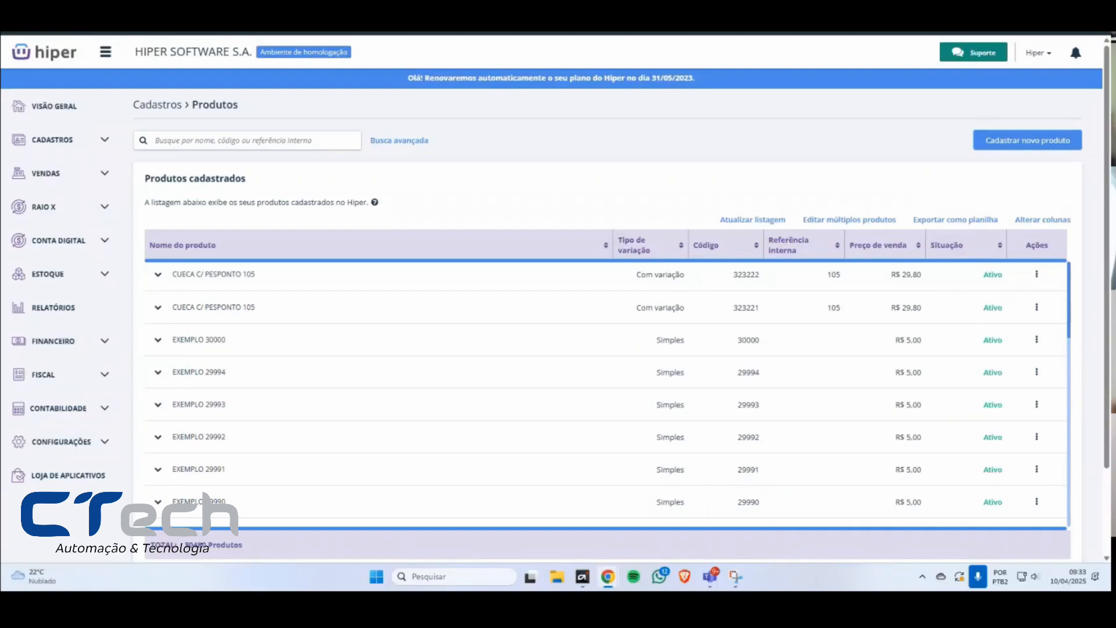
Step: Show the advanced search filters for the product list and hide them again
drag(863, 221, 850, 191)
click(850, 191)
click(400, 141)
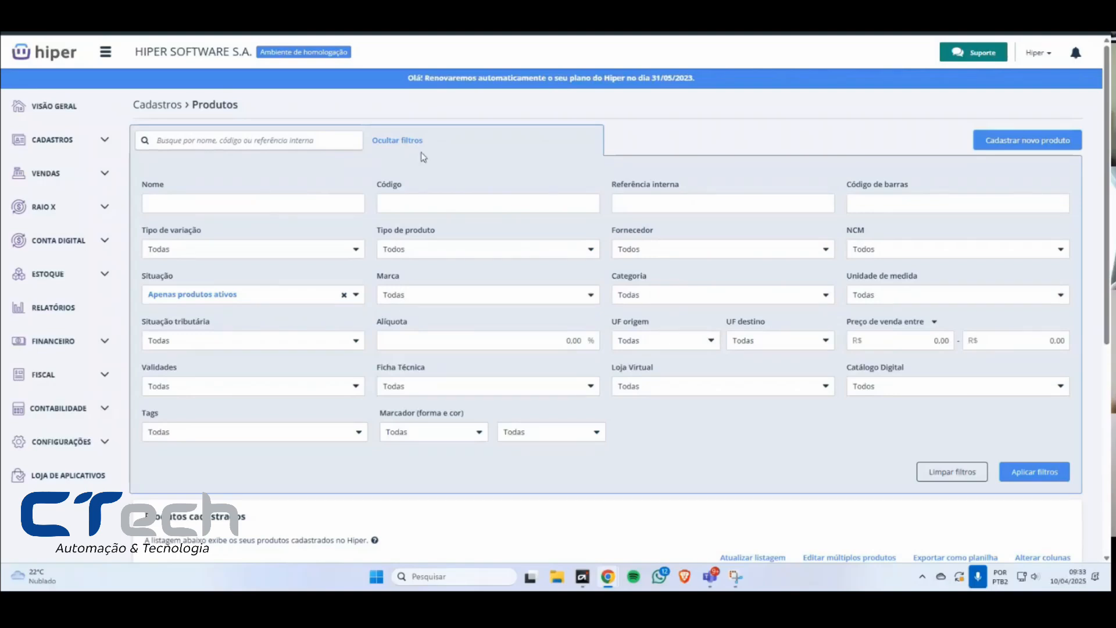
click(410, 141)
Step: Search the product list for TESTE and start editing multiple products from the results
click(299, 143)
text(TESTE)
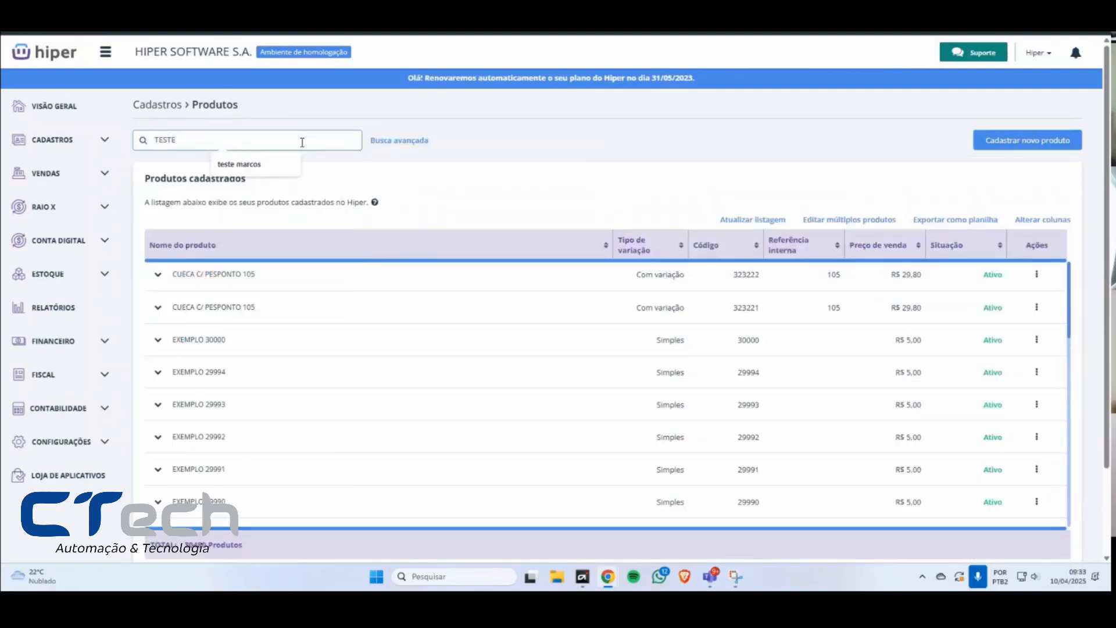
key(Return)
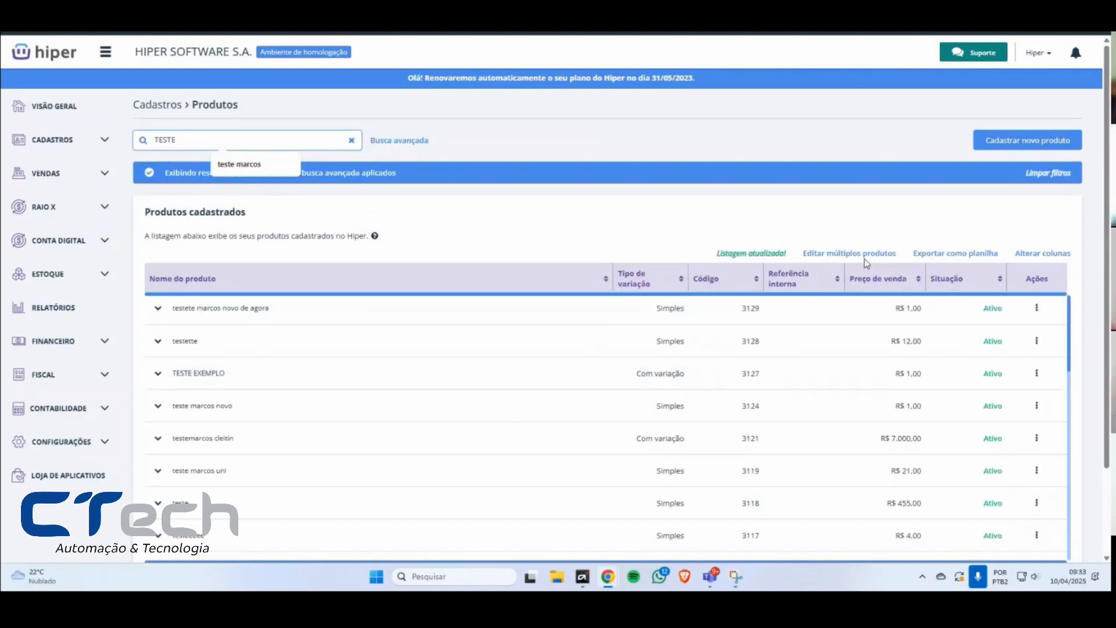
click(866, 256)
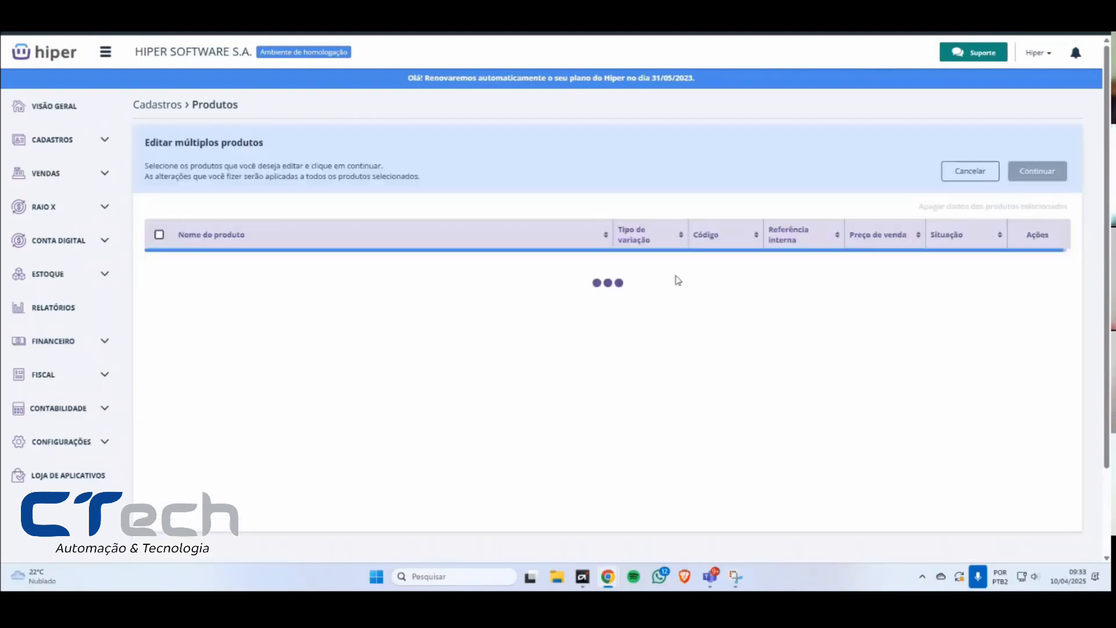
Step: Check the product total below the multiple-edit selection list and cancel the multiple editing
drag(182, 536, 145, 541)
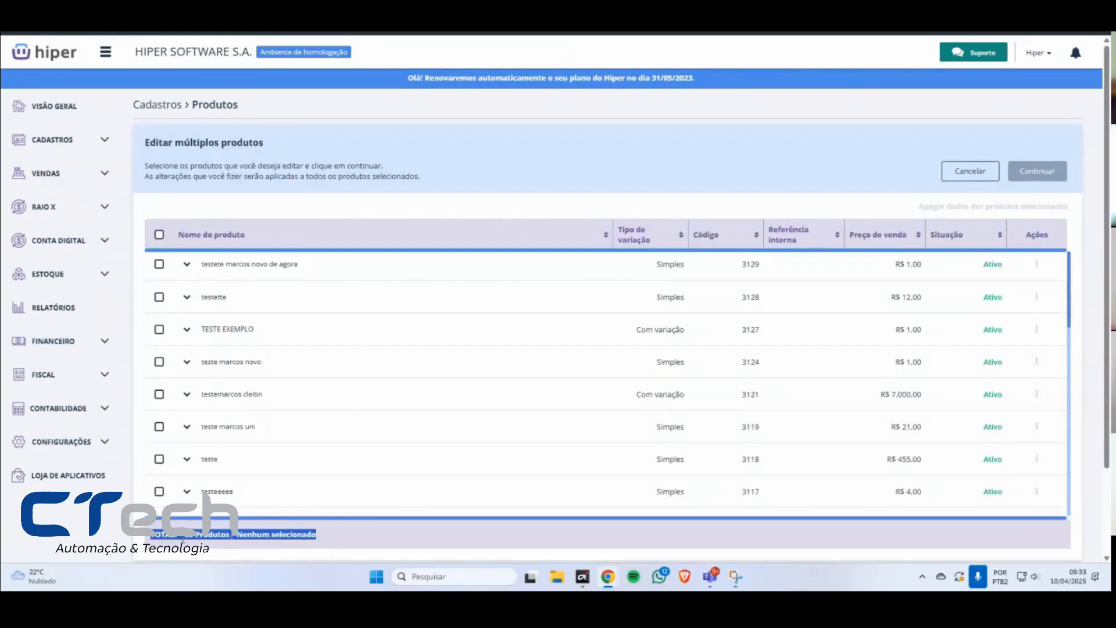
click(199, 536)
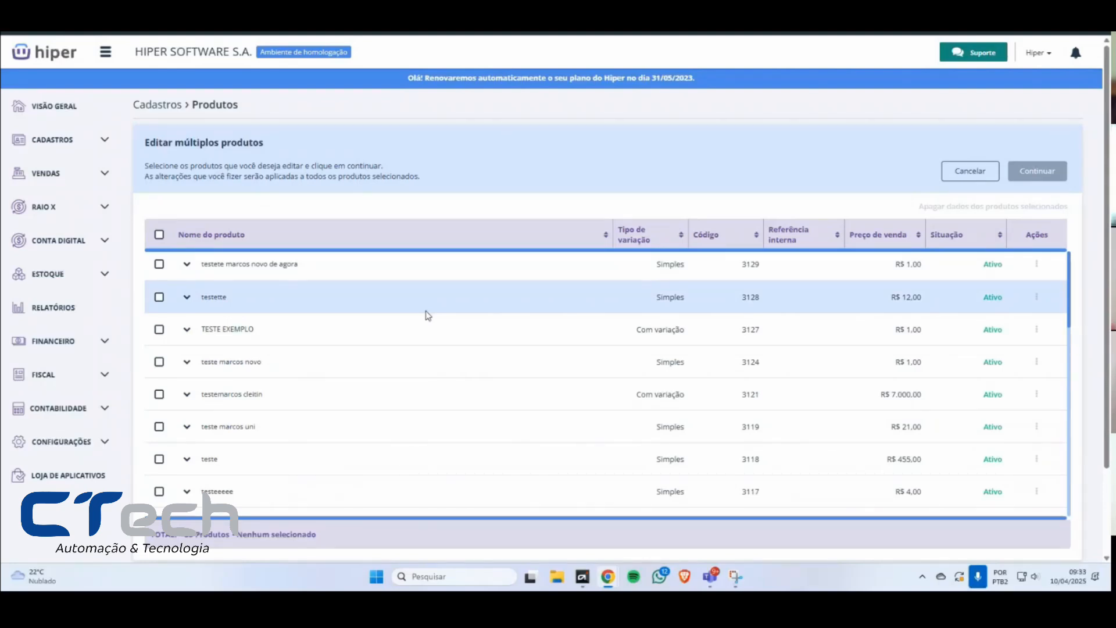
click(962, 173)
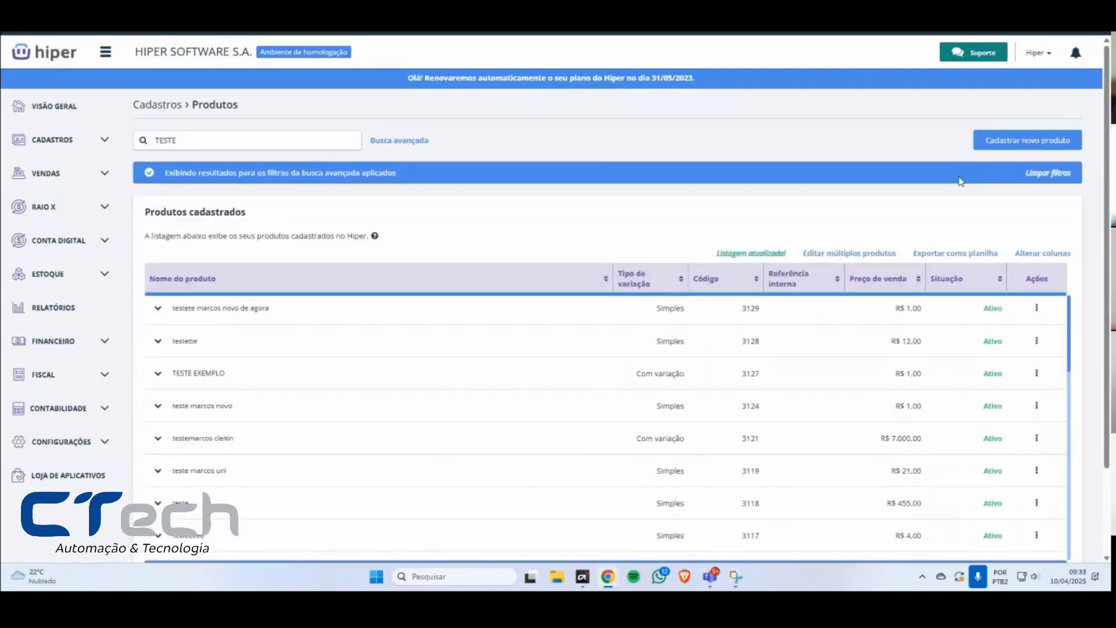
Step: Filter the TESTE results by Situação tributária 00 - Tributado integralmente, and clear all the filters
click(401, 143)
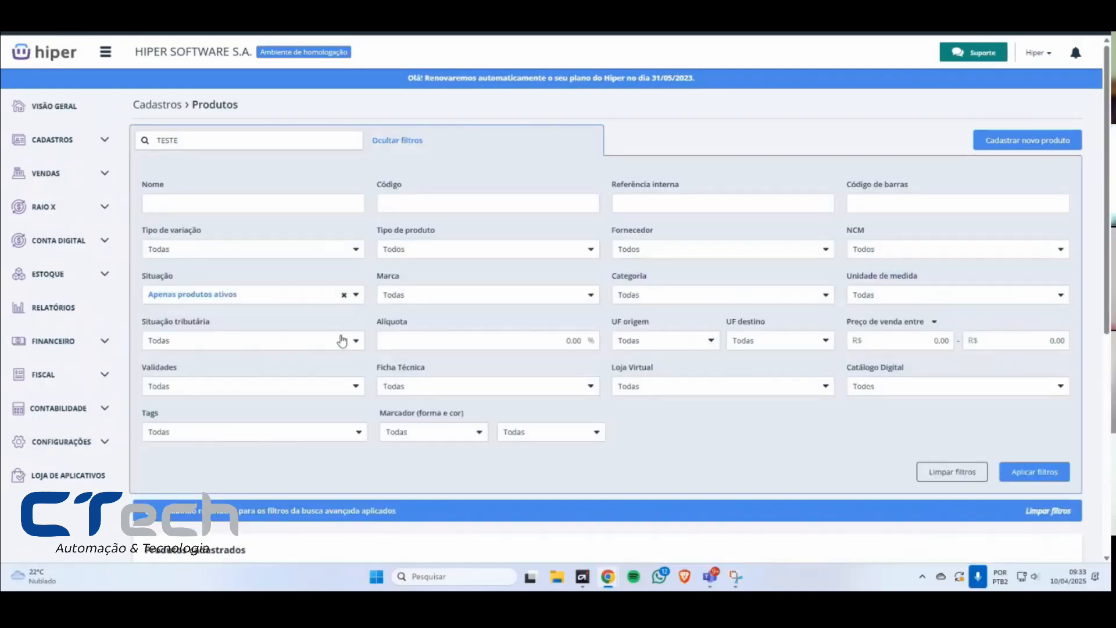
click(311, 341)
click(155, 390)
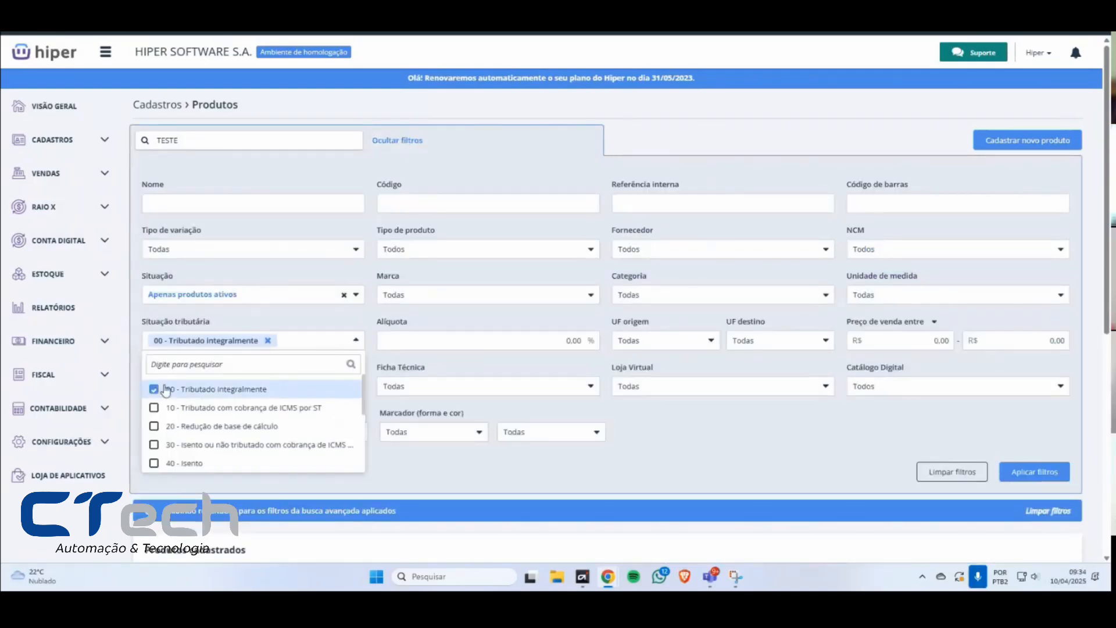
click(1026, 473)
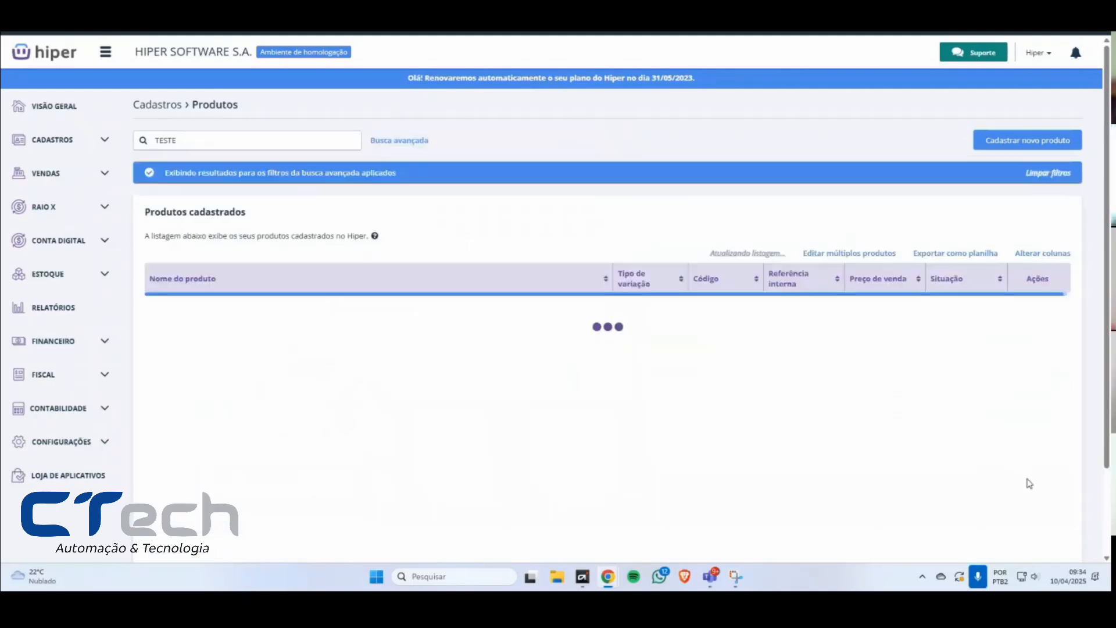
click(1035, 173)
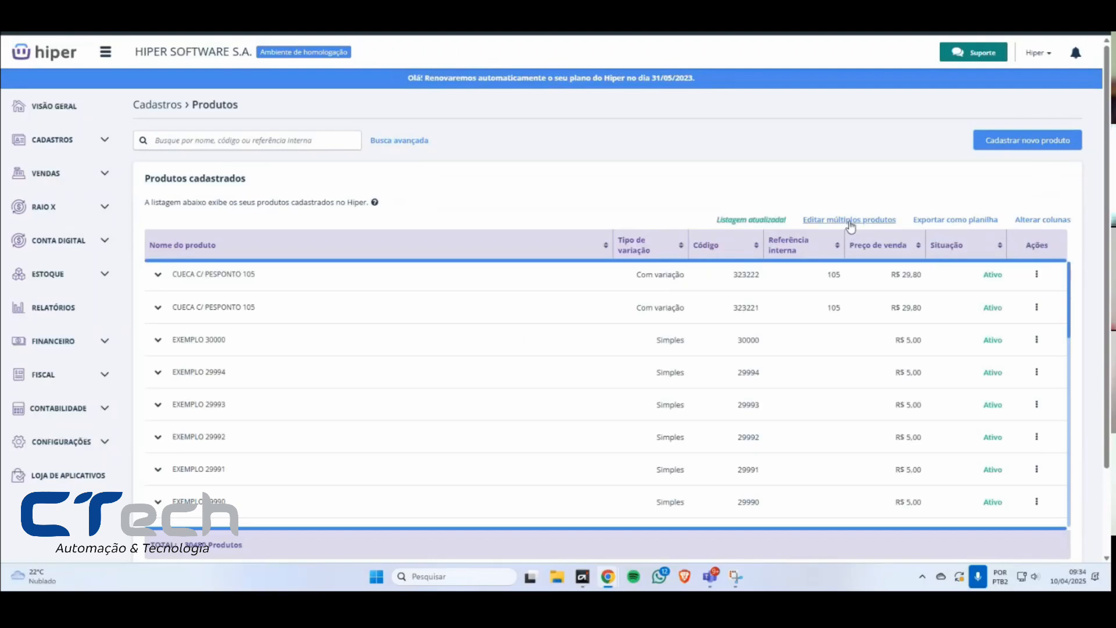
Step: Search for TESTE, start editing multiple products from the results, and check the total below the list
text(TESTE)
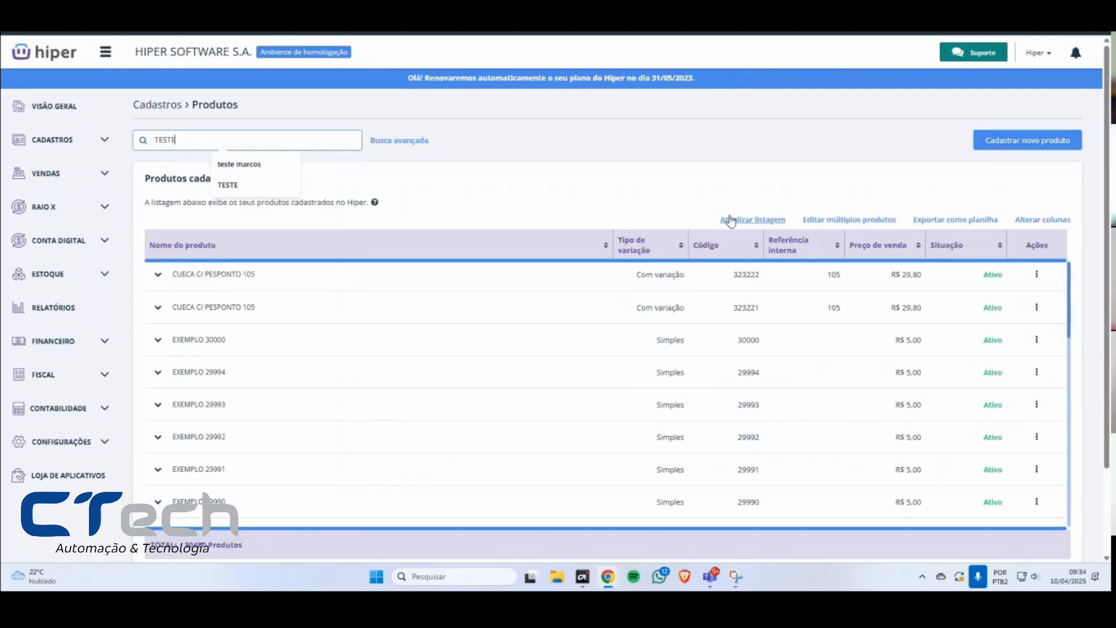
key(Return)
click(849, 253)
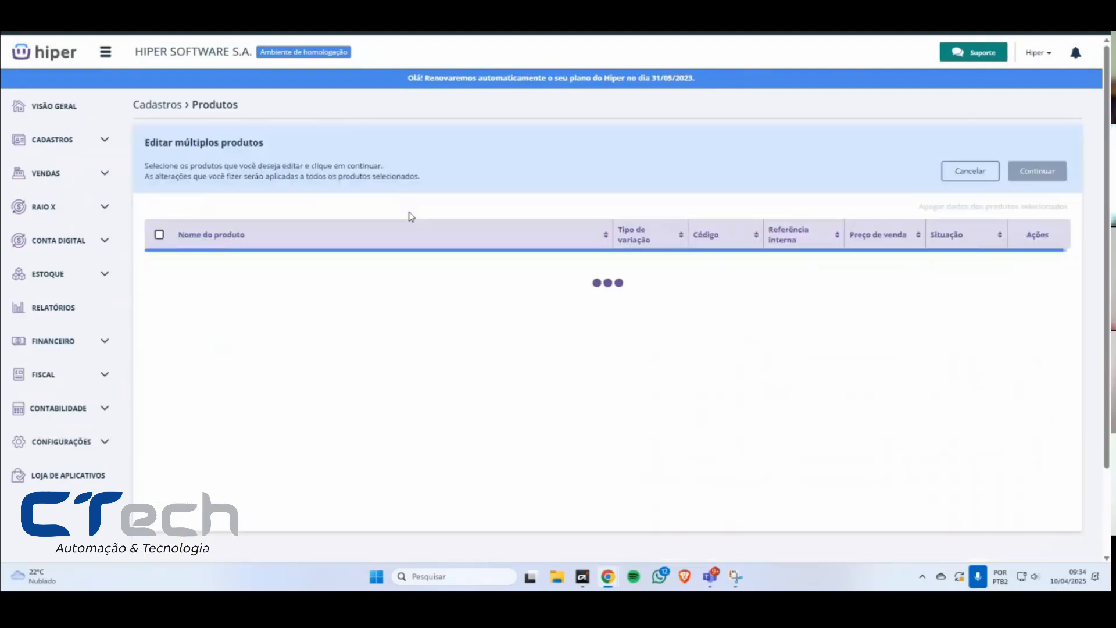
drag(189, 537, 330, 539)
click(329, 539)
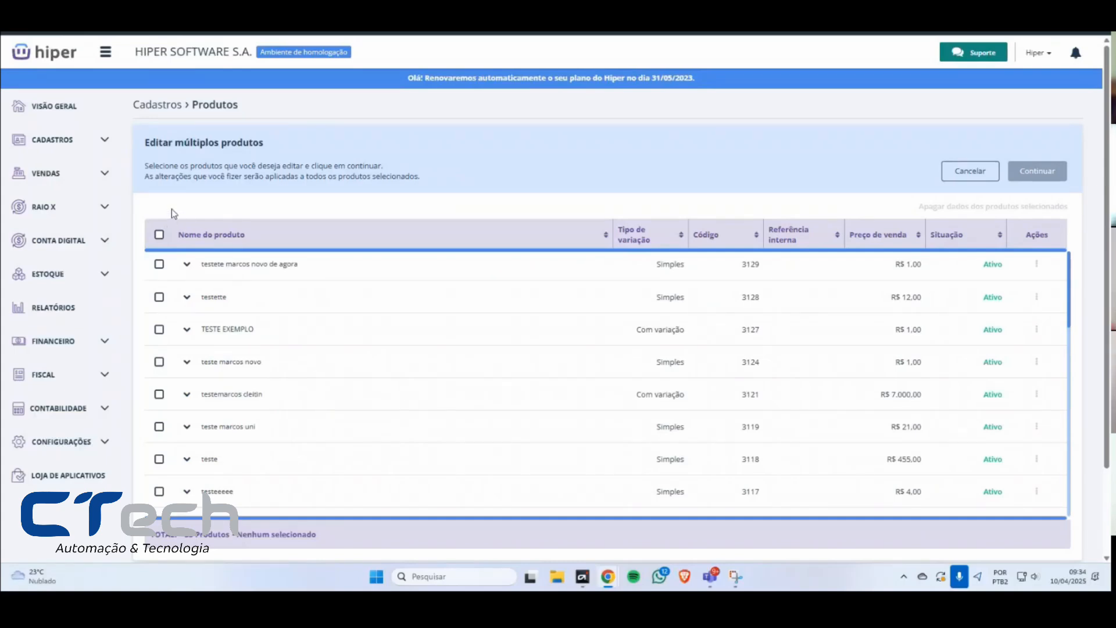
Step: Try selecting the first four products individually, and select all the listed products for editing
click(159, 236)
click(159, 235)
click(158, 265)
click(160, 298)
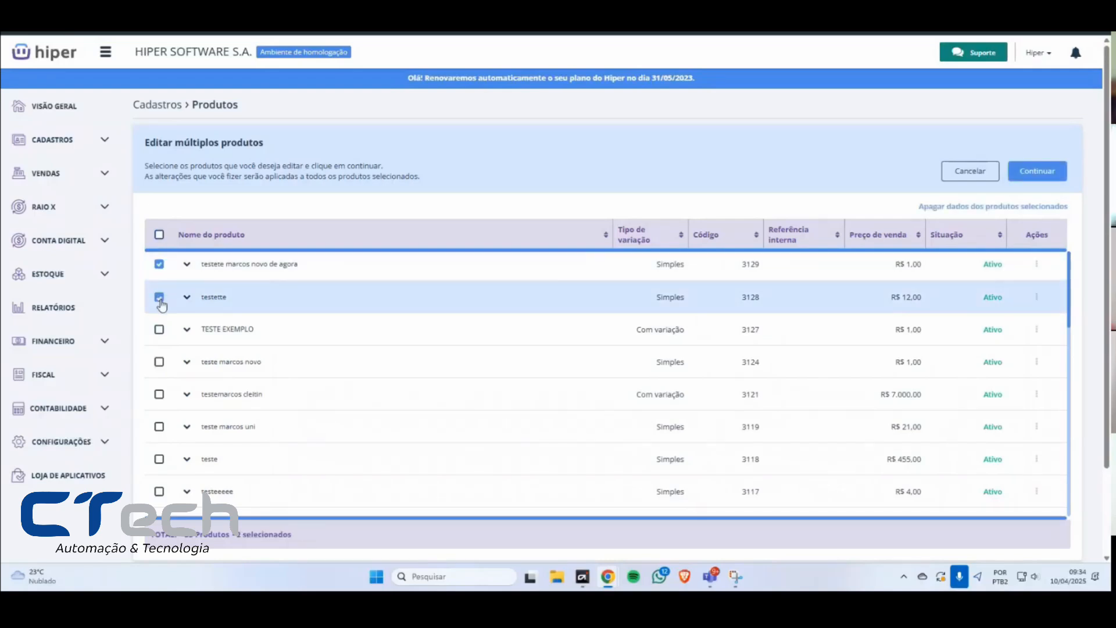
click(159, 330)
click(159, 362)
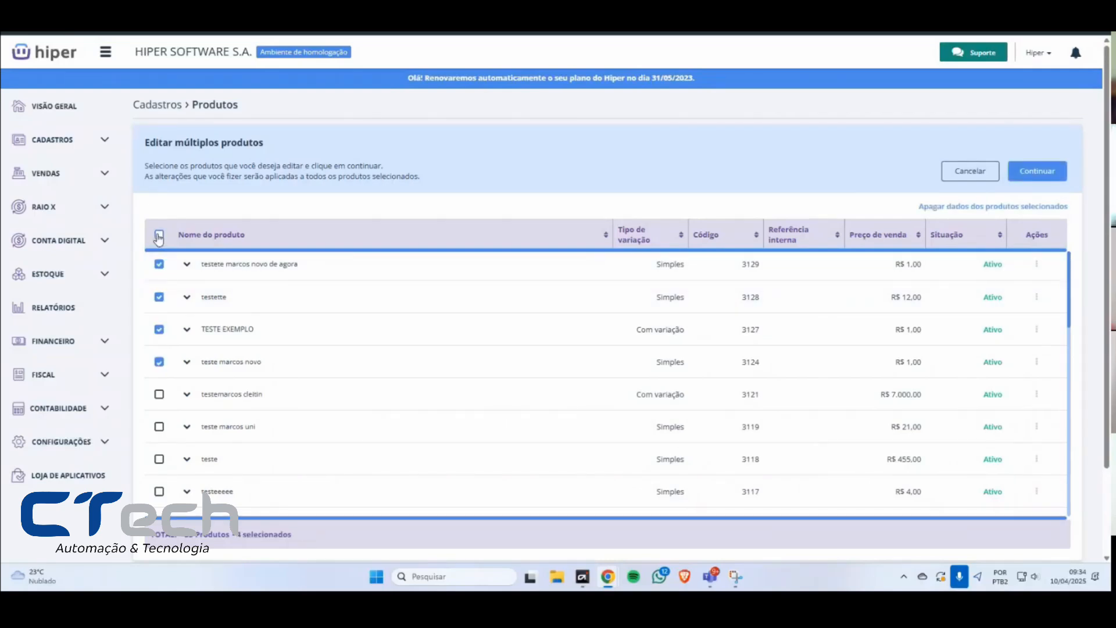
click(160, 236)
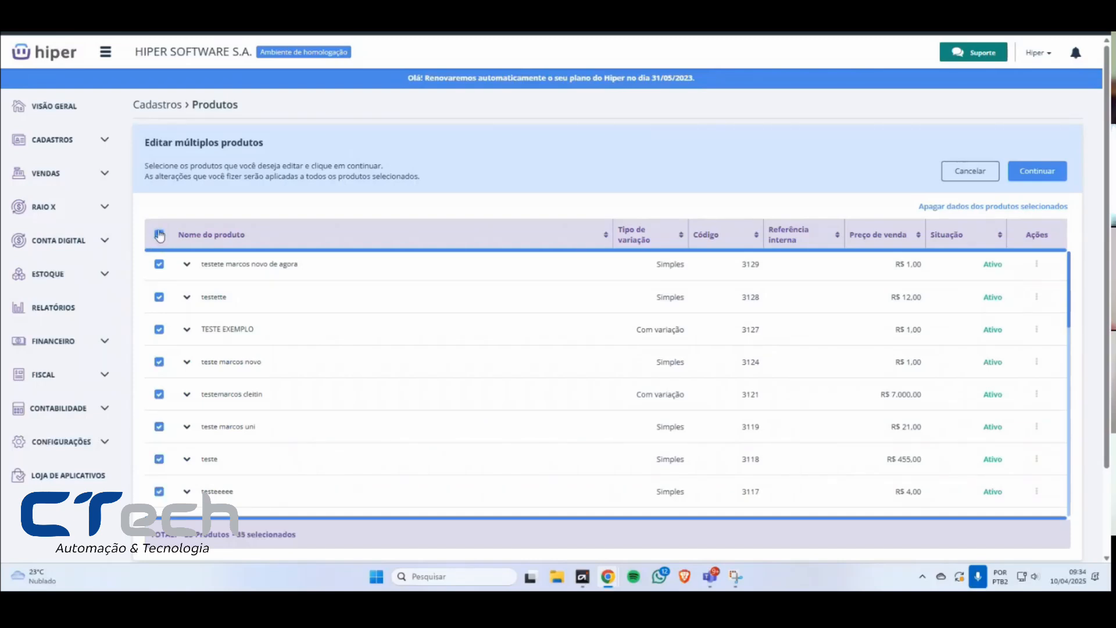
Step: Look through the selected products to the end of the list and continue to the multiple-edit form
scroll(219, 374, down, 15)
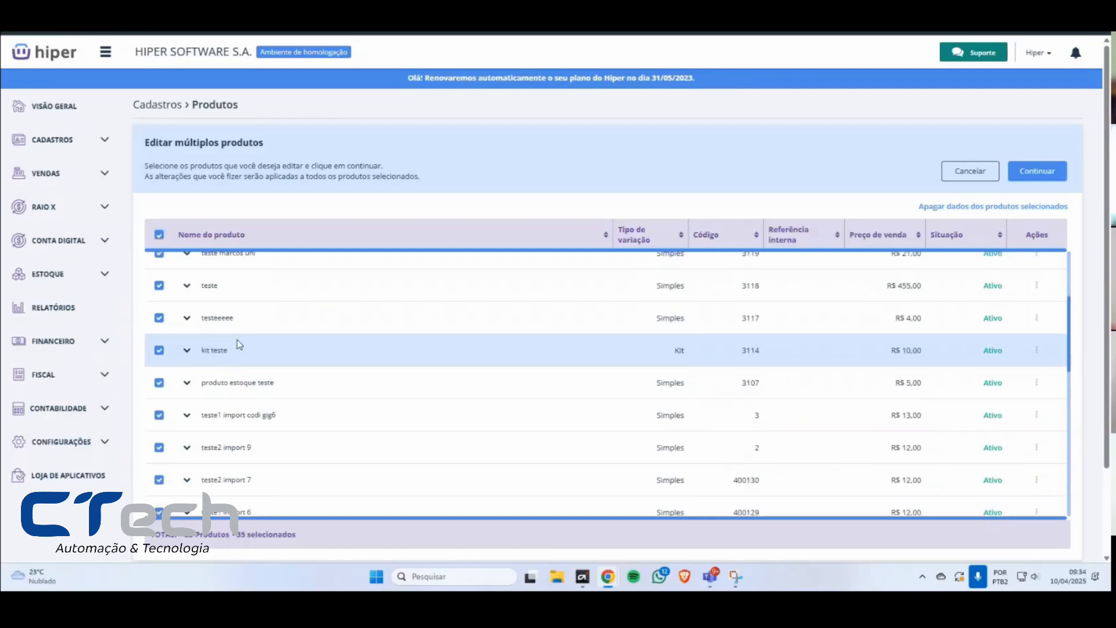
scroll(217, 377, down, 6)
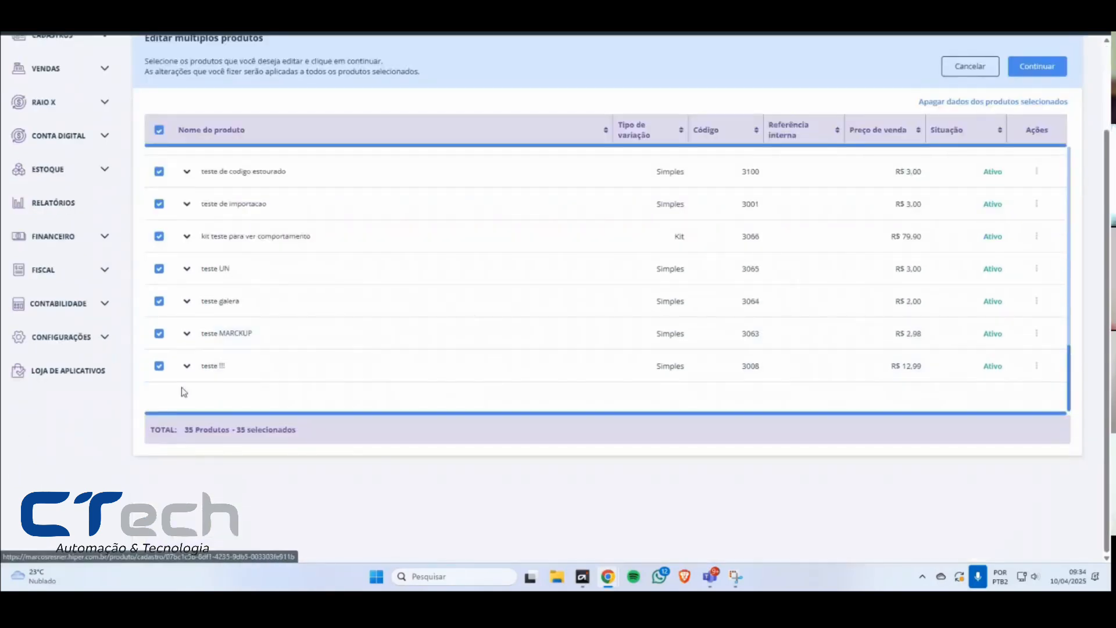
scroll(184, 392, up, 12)
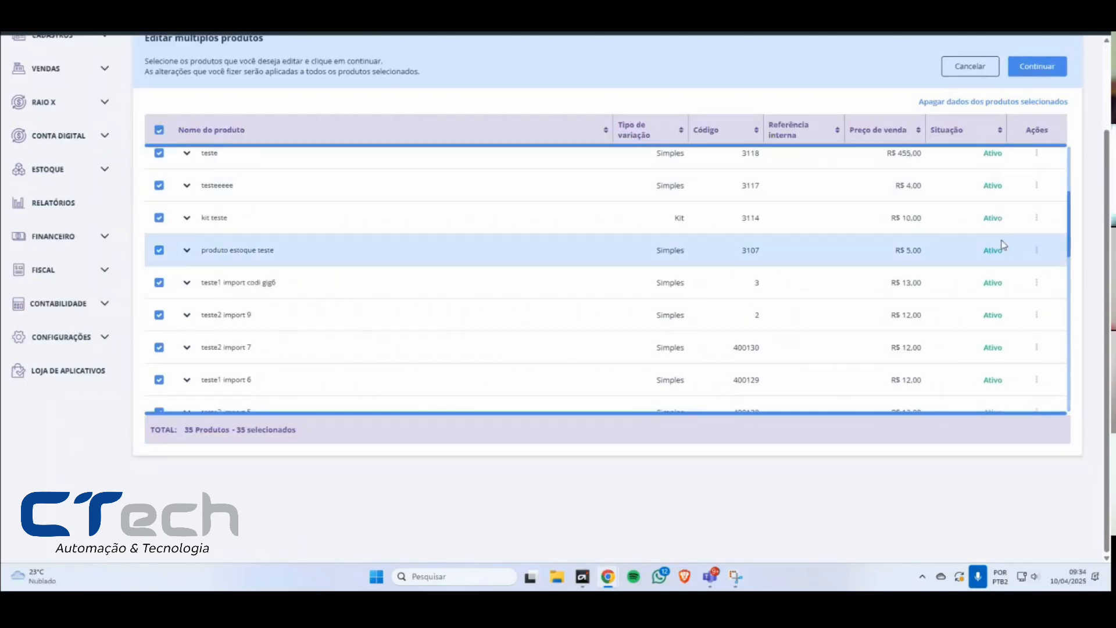
scroll(250, 186, up, 2)
scroll(199, 272, up, 4)
scroll(199, 271, up, 3)
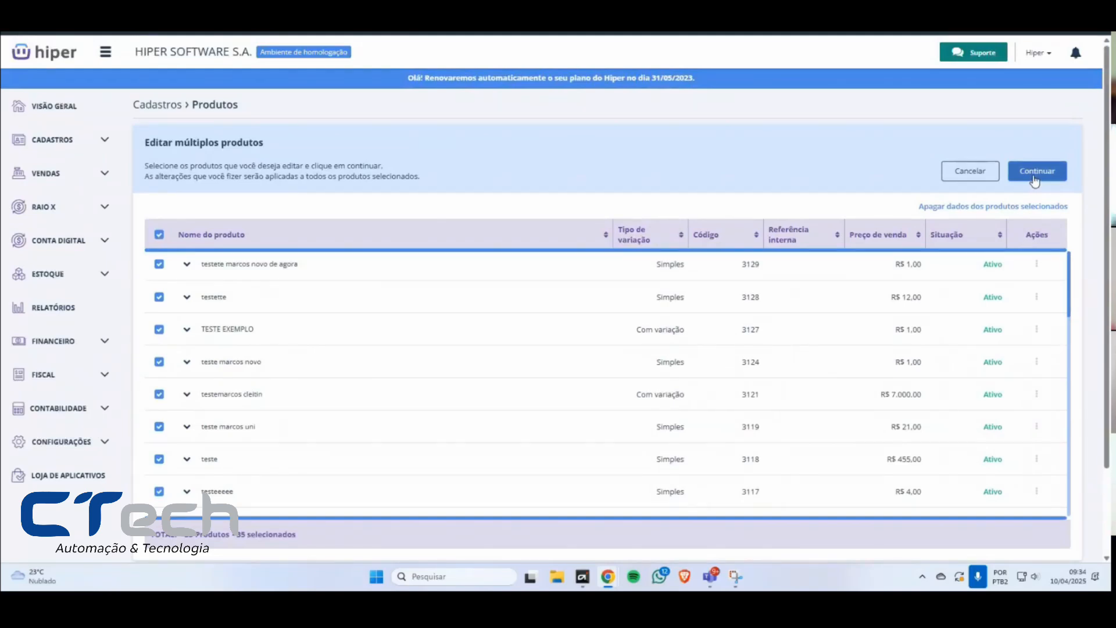
click(1034, 177)
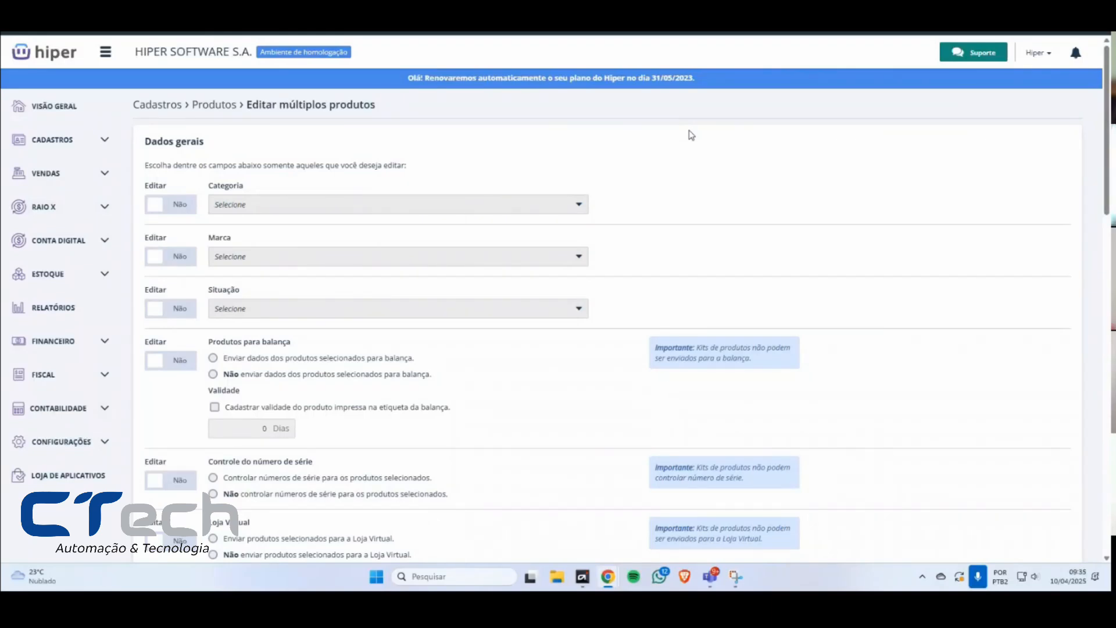
Step: Examine the fields available for bulk editing in the Dados gerais and Preços sections
scroll(771, 380, down, 7)
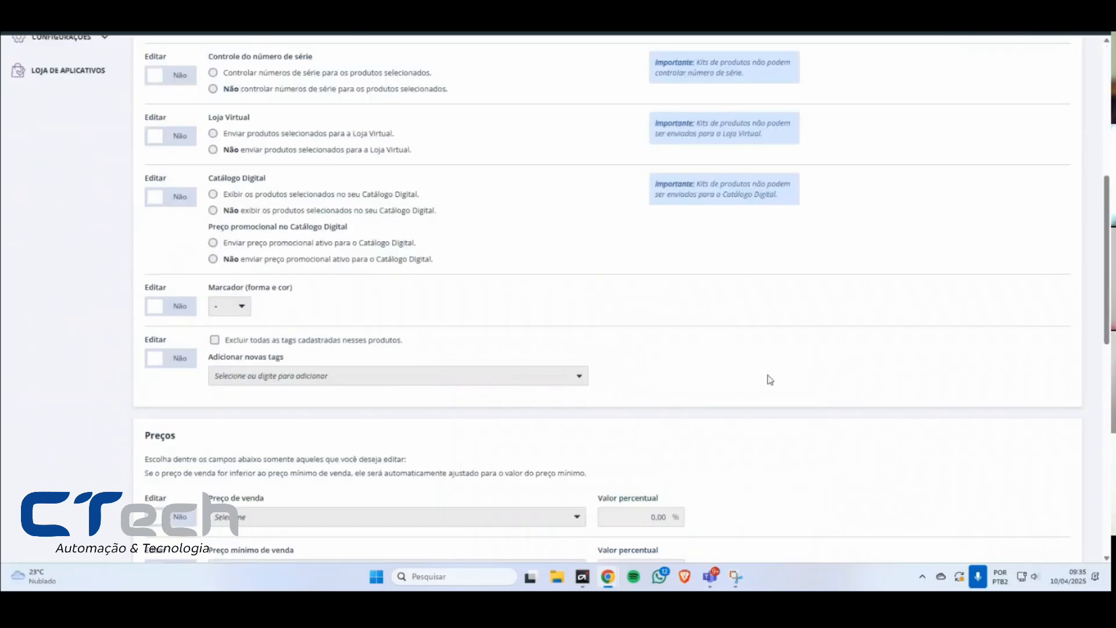
scroll(770, 380, down, 14)
scroll(829, 378, up, 16)
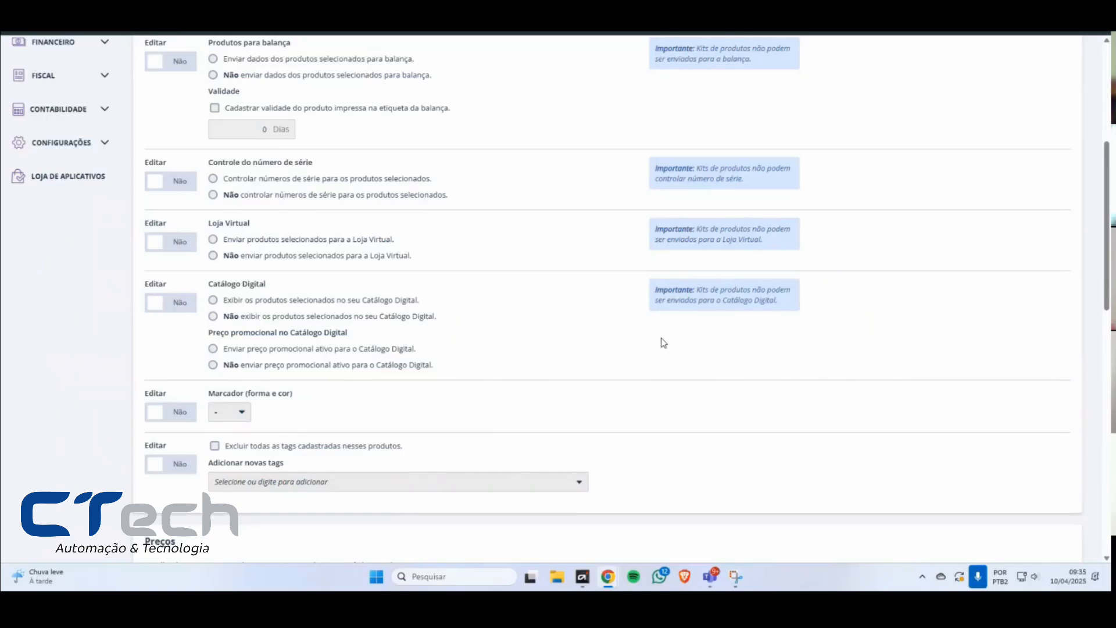
scroll(608, 366, up, 5)
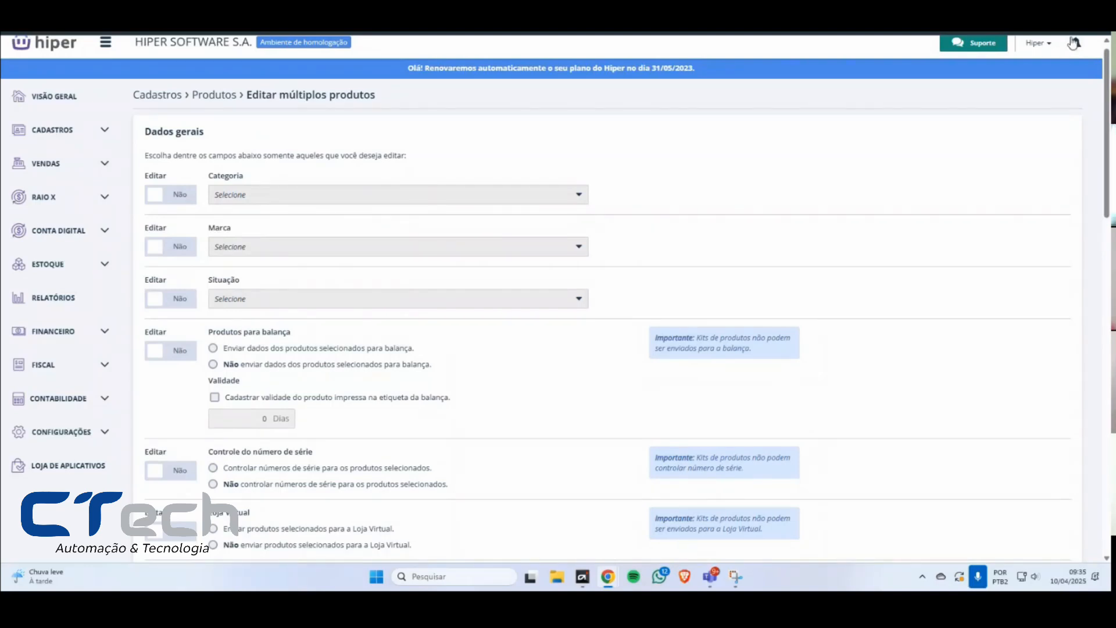
scroll(631, 209, down, 4)
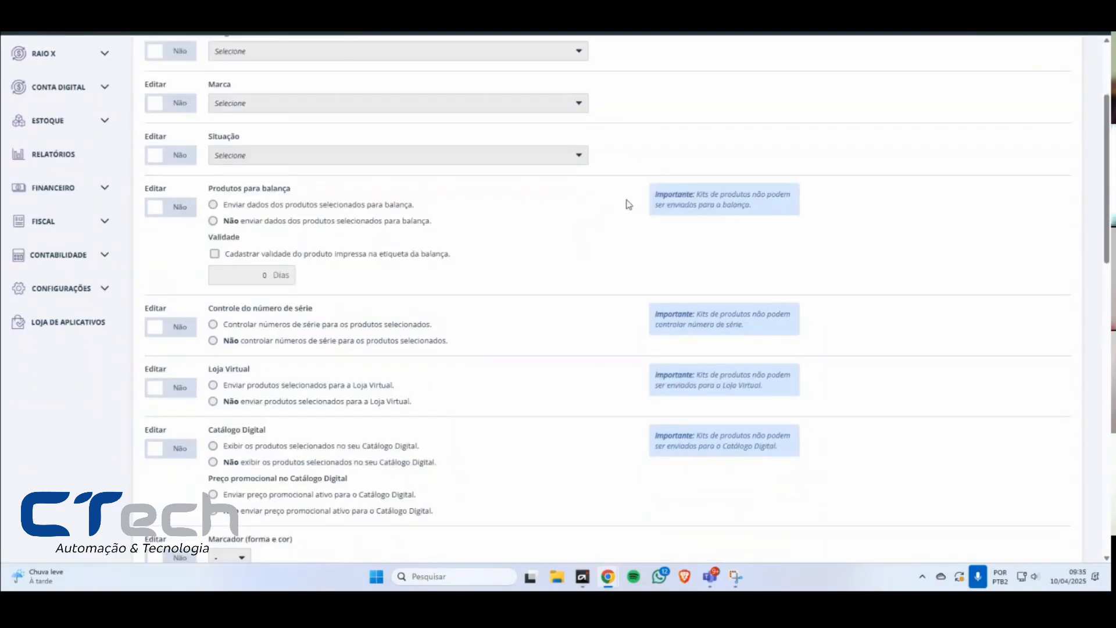
scroll(639, 227, down, 15)
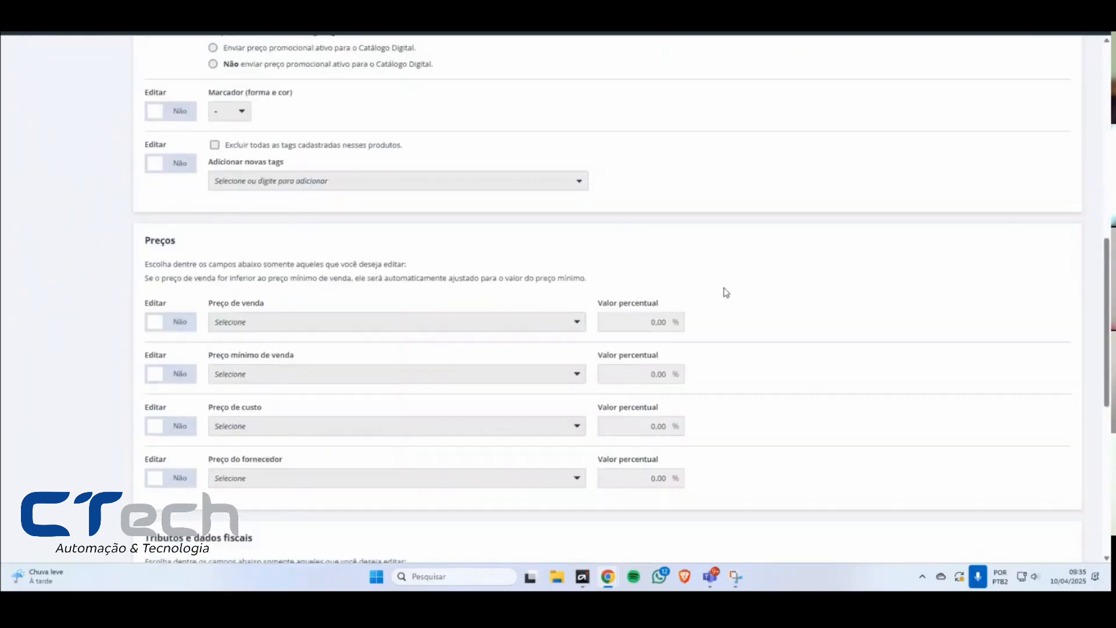
scroll(720, 260, up, 18)
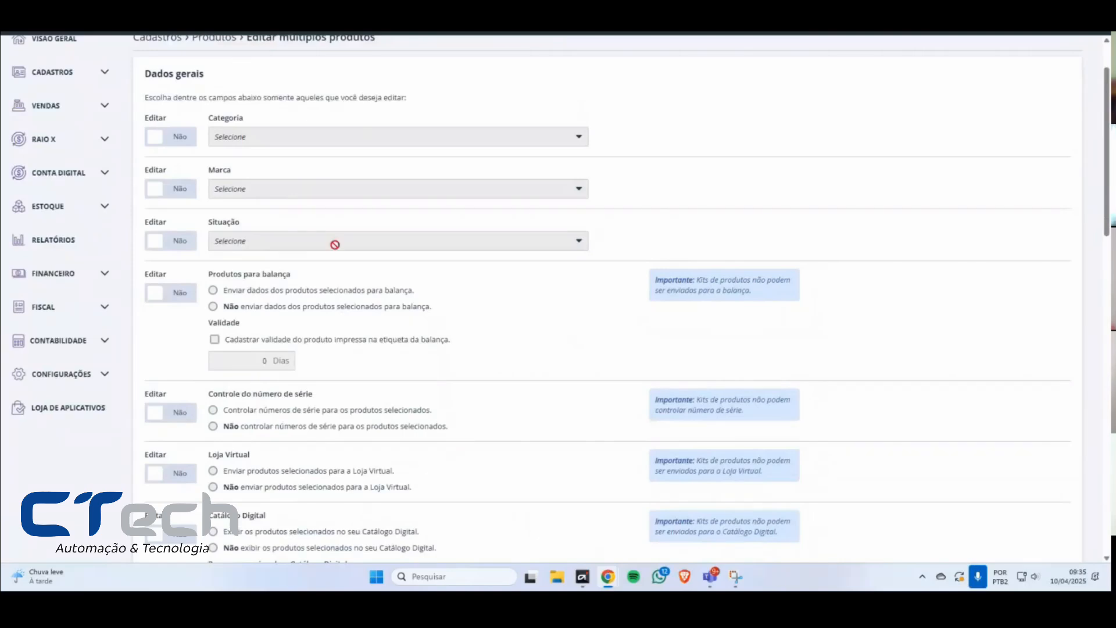
Step: Enable tag editing, switch the option to delete all registered tags on and off, and disable tag editing again
scroll(336, 250, down, 4)
scroll(335, 251, down, 2)
click(175, 352)
click(214, 330)
click(214, 330)
click(175, 349)
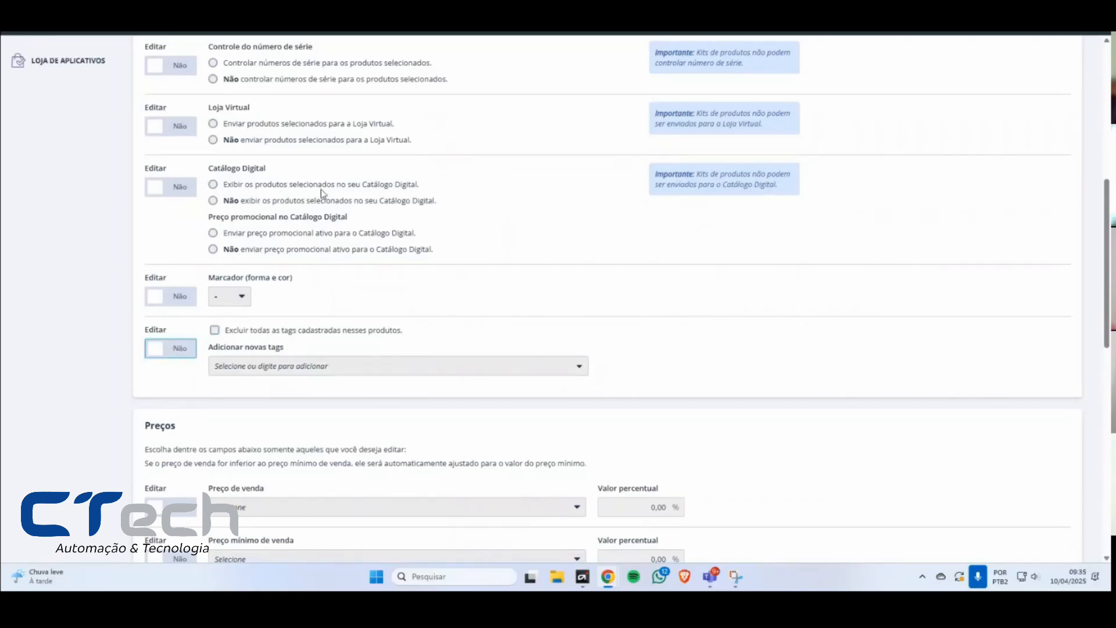
Step: Switch Catálogo Digital editing on and off again
click(178, 186)
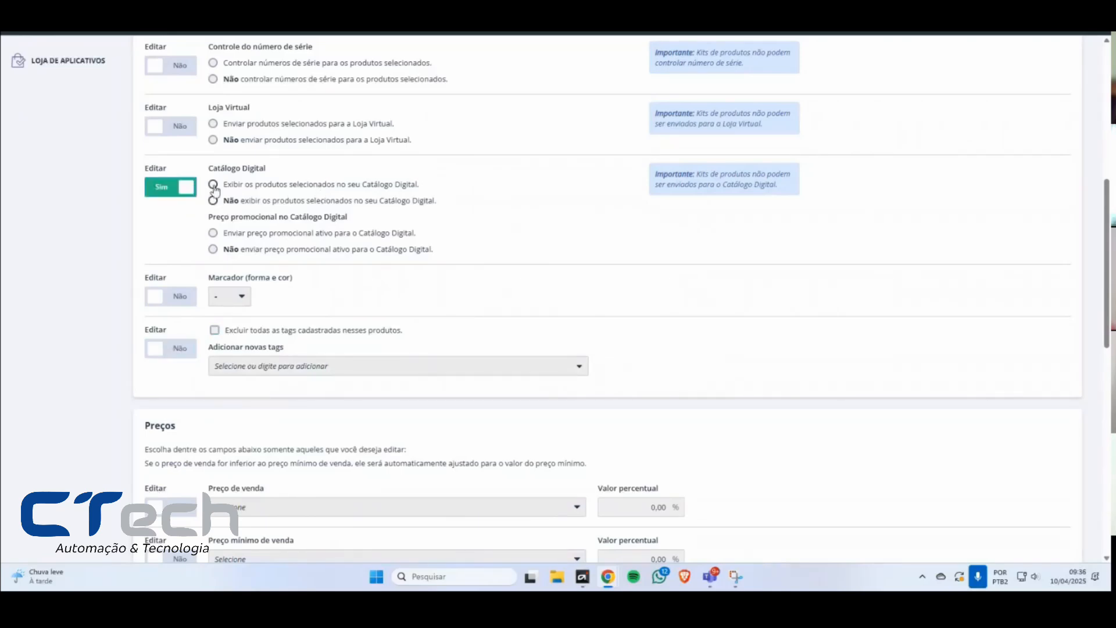
click(192, 191)
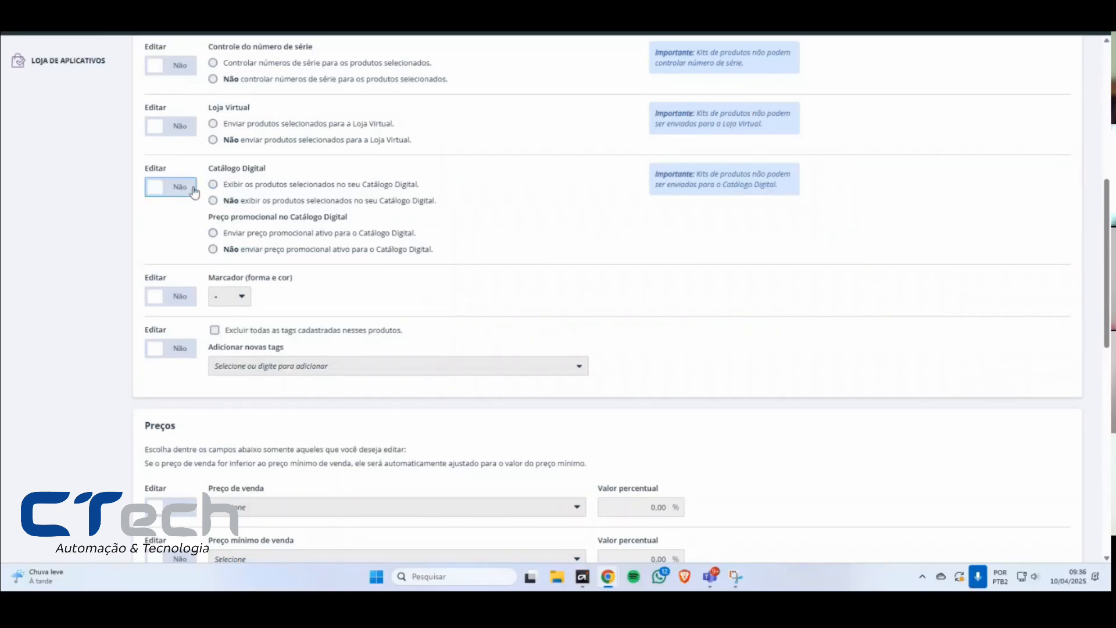
Step: Enable removing all ICMS rules currently registered for the selected products in the tax and fiscal data section
scroll(268, 217, down, 5)
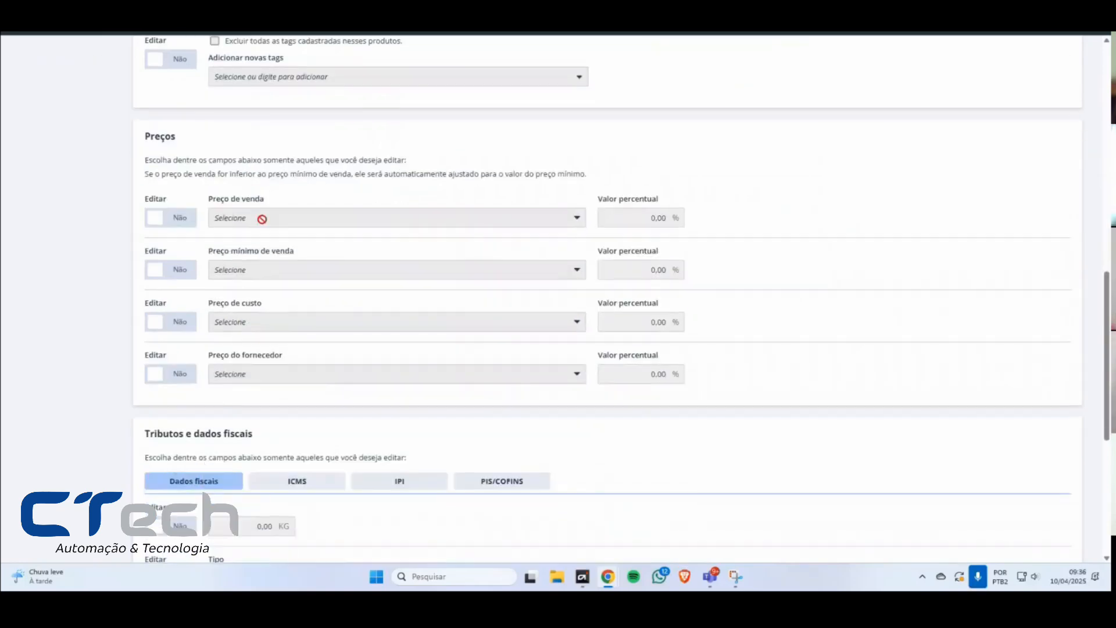
scroll(262, 218, down, 5)
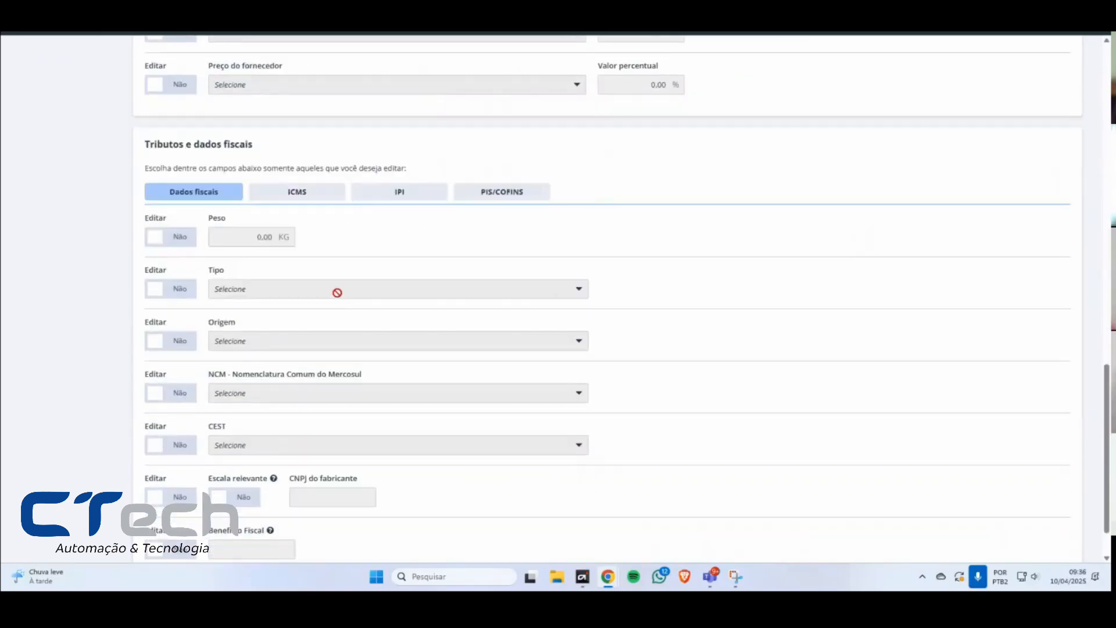
click(286, 199)
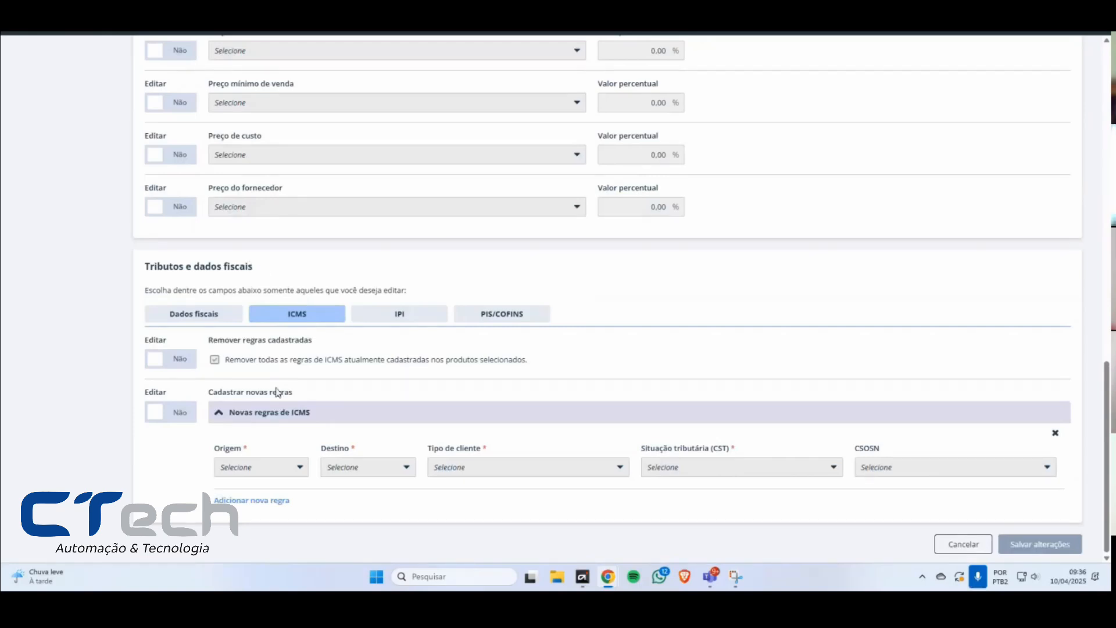
click(186, 361)
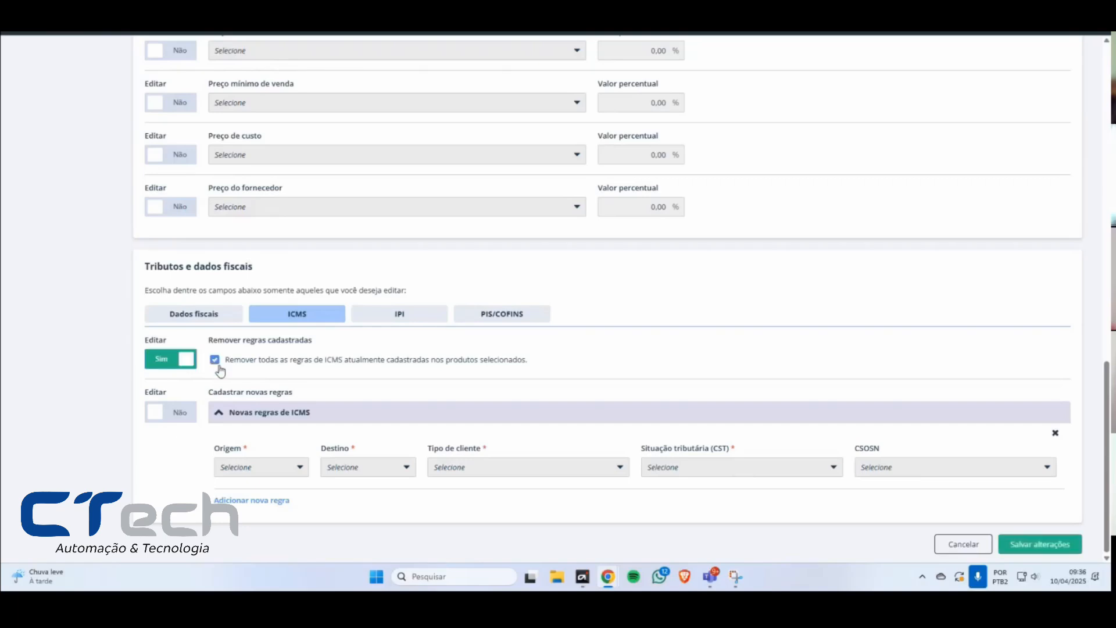
drag(214, 341, 337, 341)
click(240, 361)
click(423, 362)
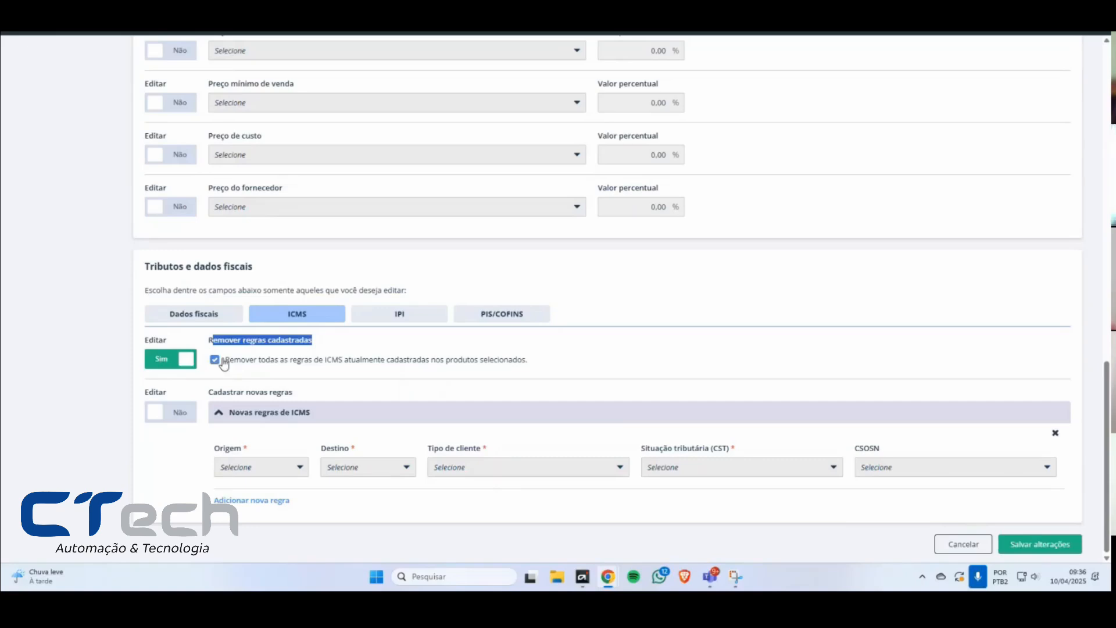
Step: Enable registering new ICMS rules and set a rule with origin SC, destination ES and client type Ambos
click(186, 414)
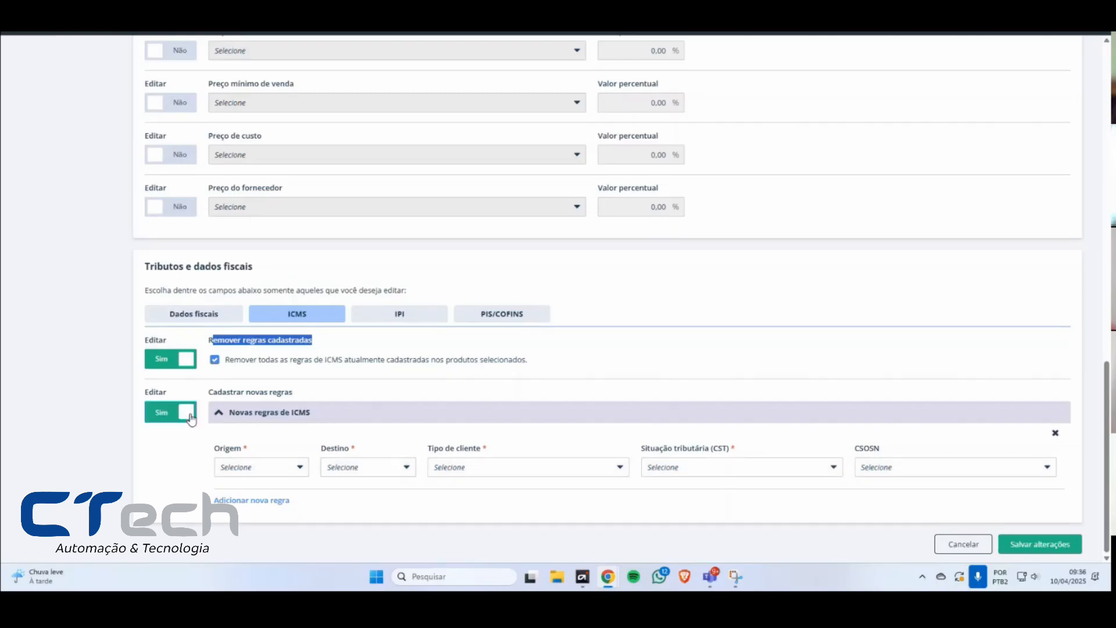
click(262, 466)
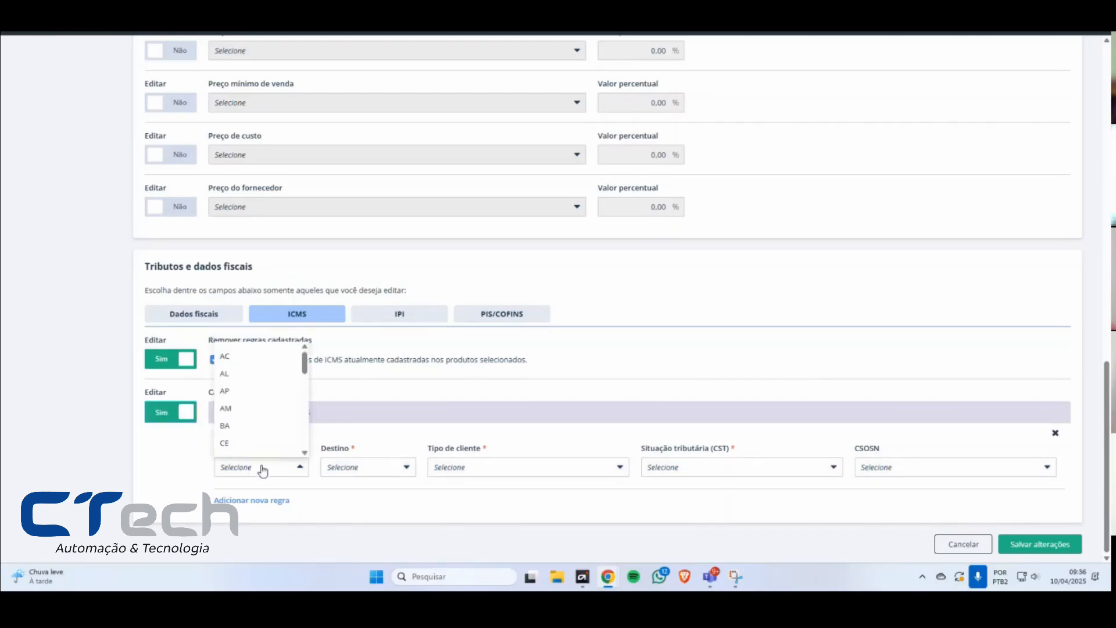
scroll(241, 398, down, 3)
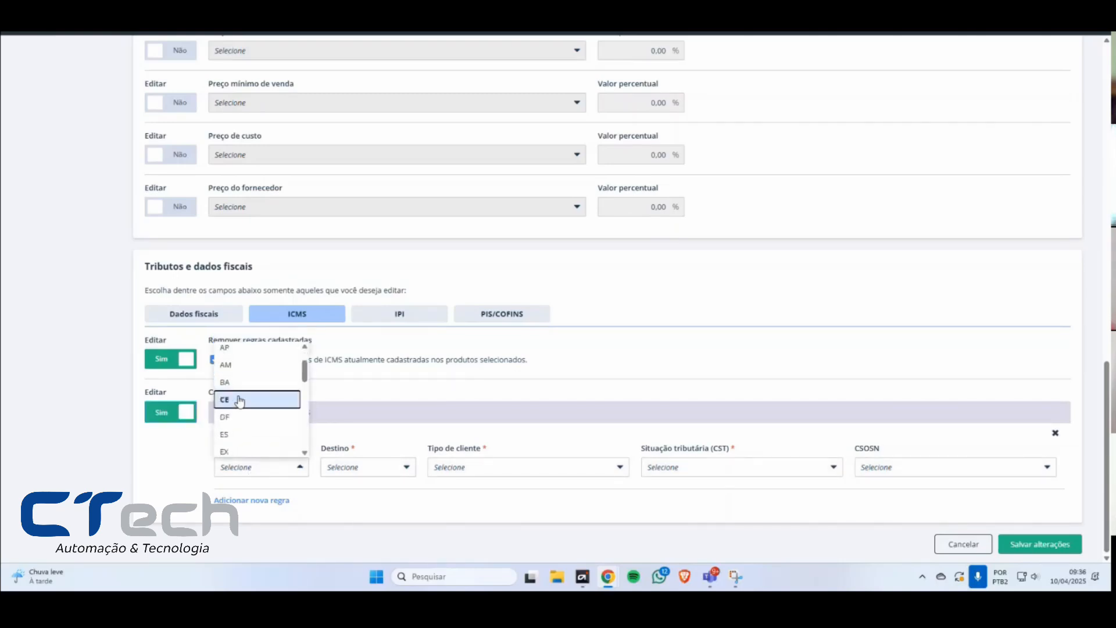
scroll(239, 384, down, 5)
click(250, 400)
click(368, 467)
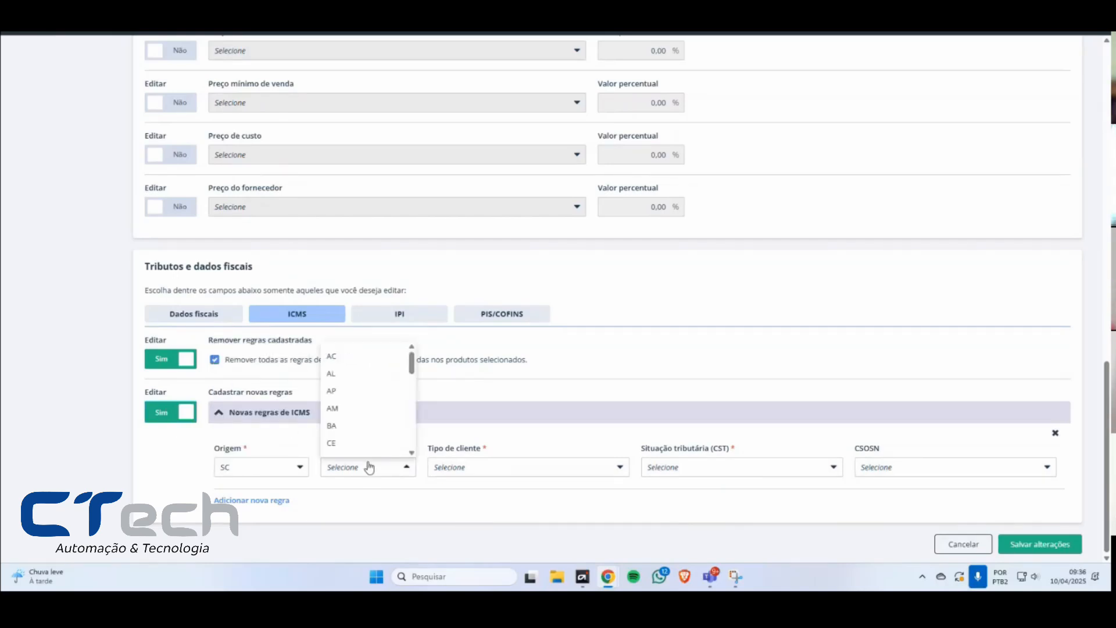
scroll(349, 425, down, 1)
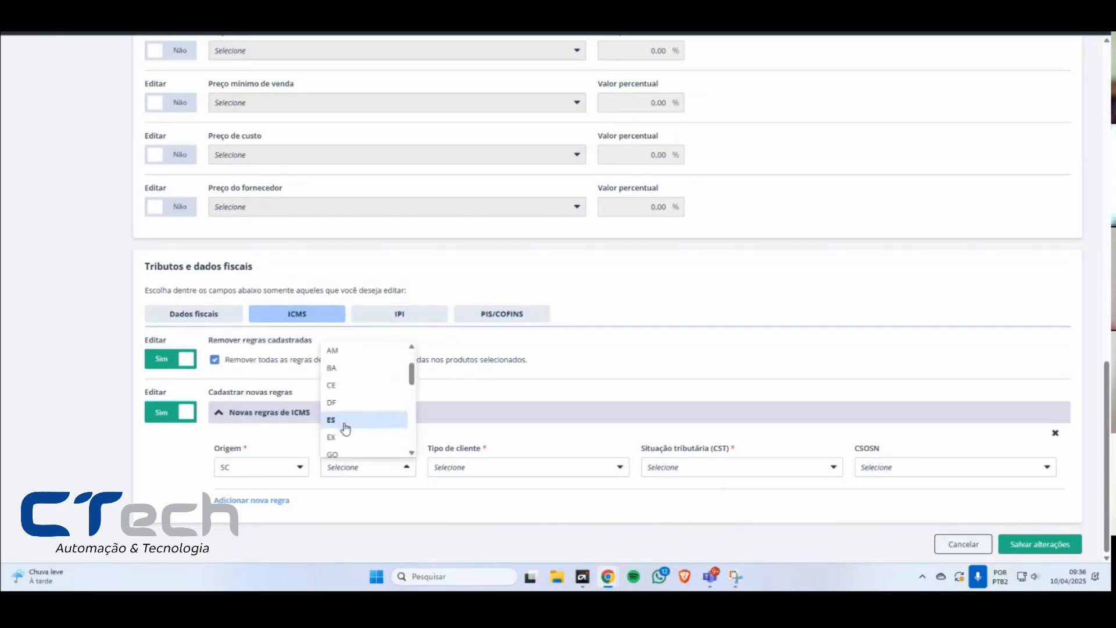
click(346, 428)
click(488, 472)
click(488, 492)
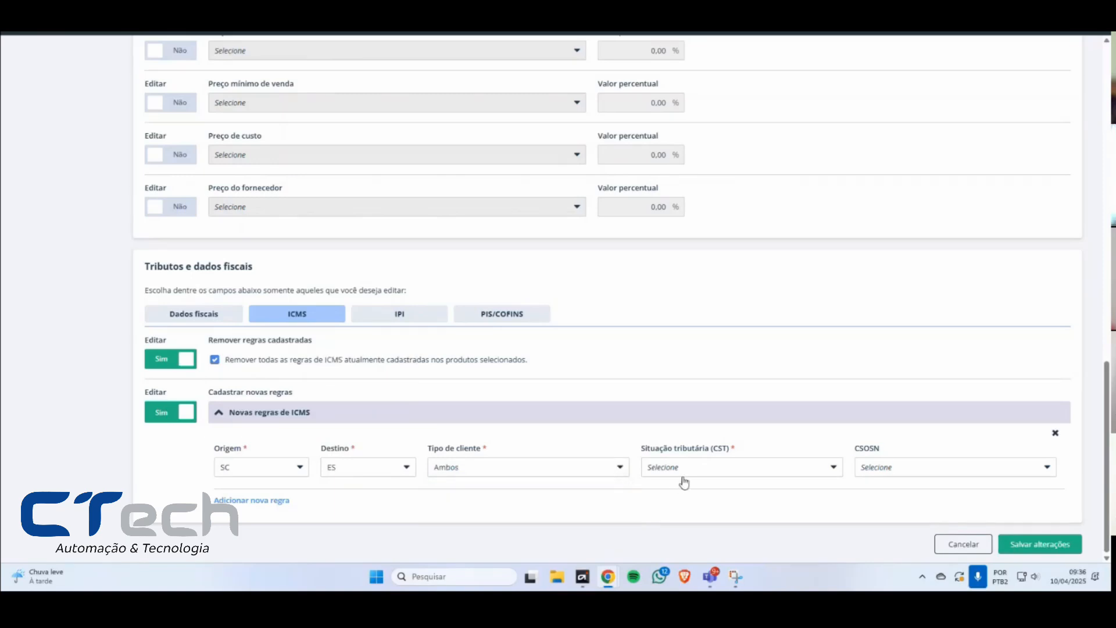
Step: Set the ICMS rule's CST to 00 - Tributado integralmente, CSOSN to 101 and Alíquota to 12%, and save the bulk changes
click(691, 479)
click(697, 518)
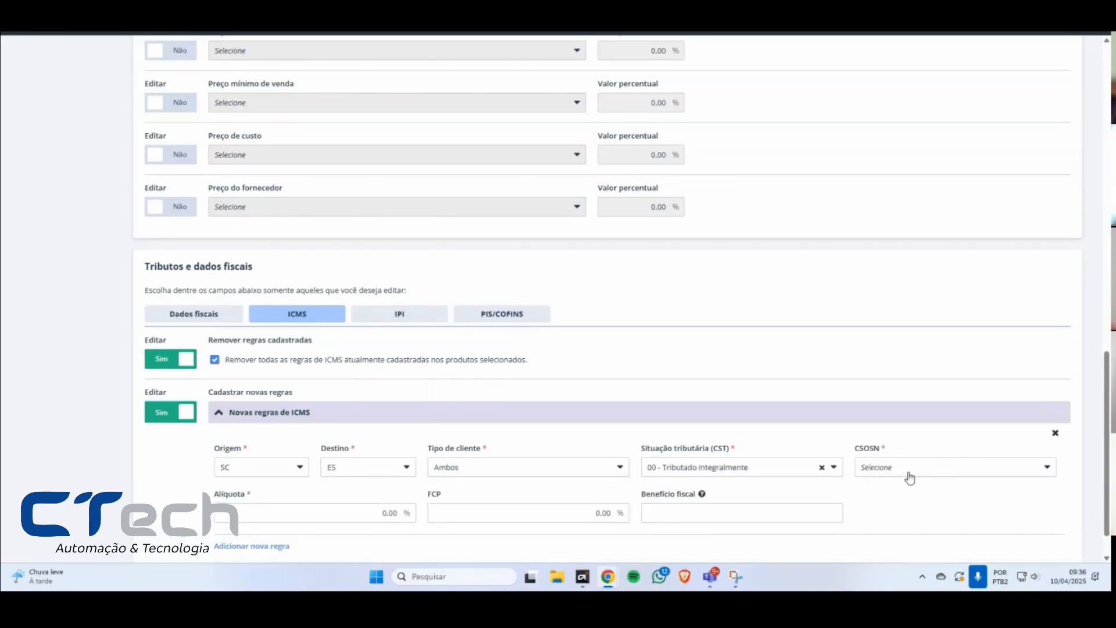
click(910, 478)
click(892, 519)
click(380, 505)
text(12)
key(Tab)
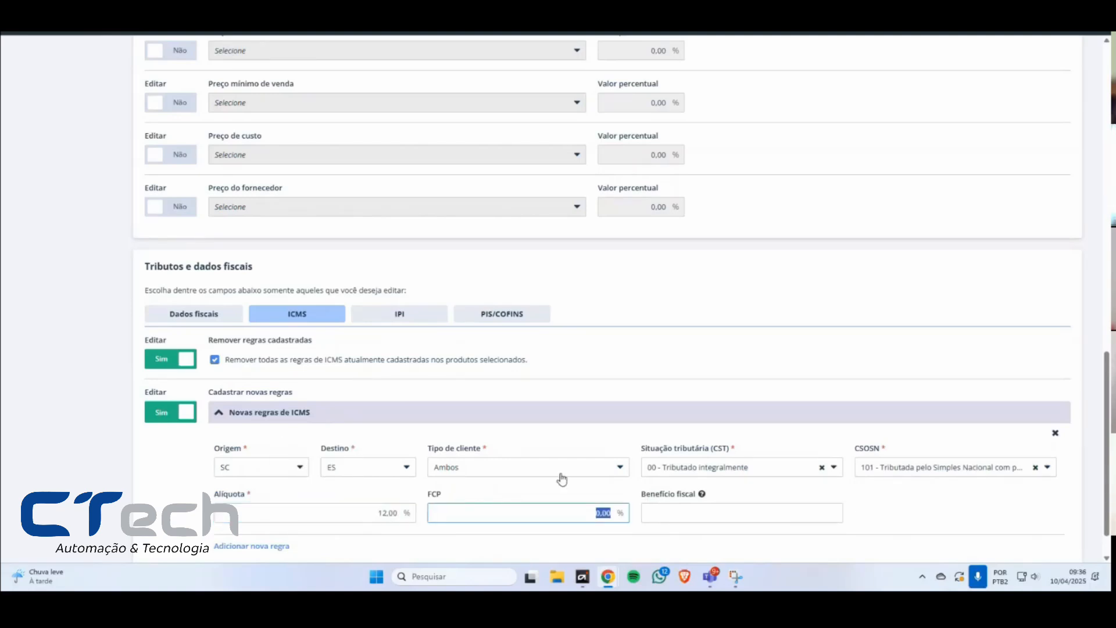
scroll(810, 481, down, 1)
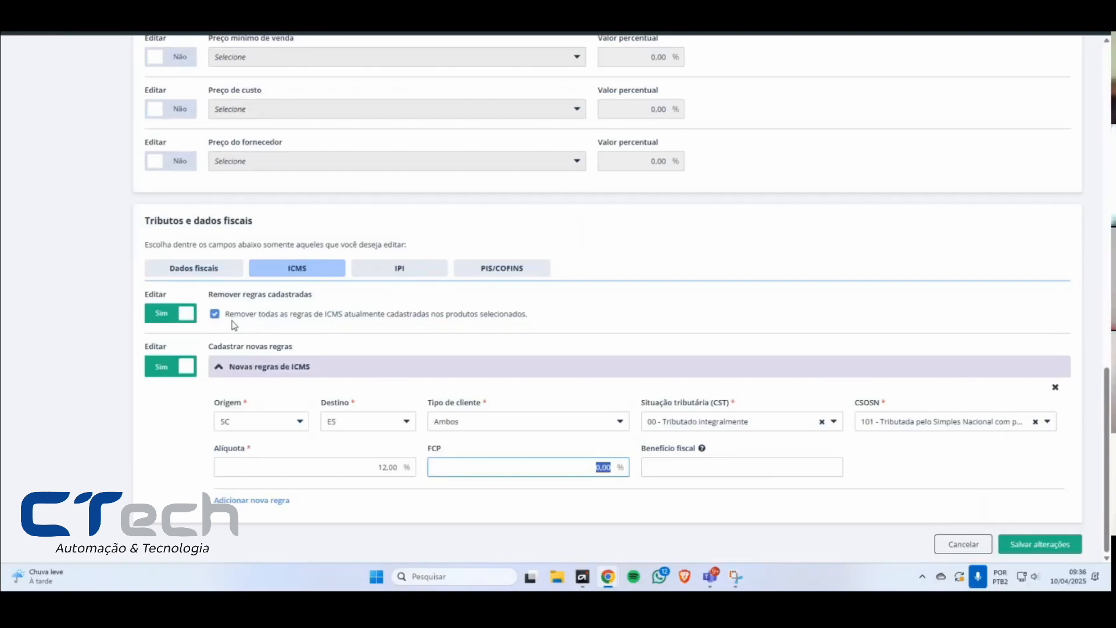
click(1054, 545)
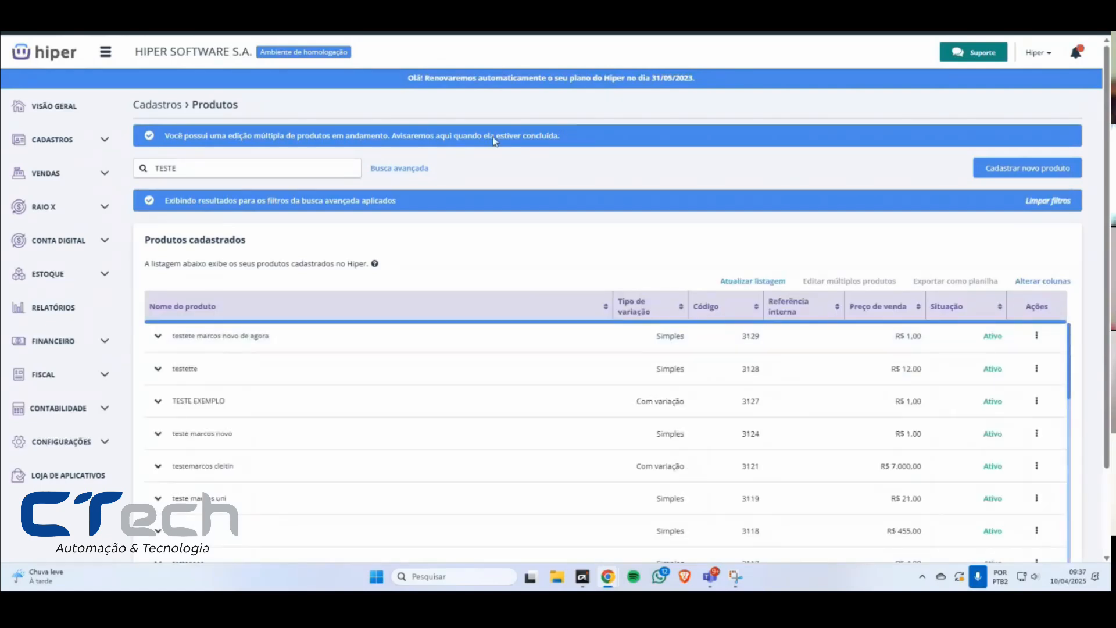
Step: Clear the advanced search filters applied to the product list
click(1032, 202)
mouse_move(415, 77)
mouse_down()
mouse_move(729, 85)
mouse_move(406, 78)
mouse_up()
click(406, 76)
drag(704, 77, 738, 91)
click(400, 82)
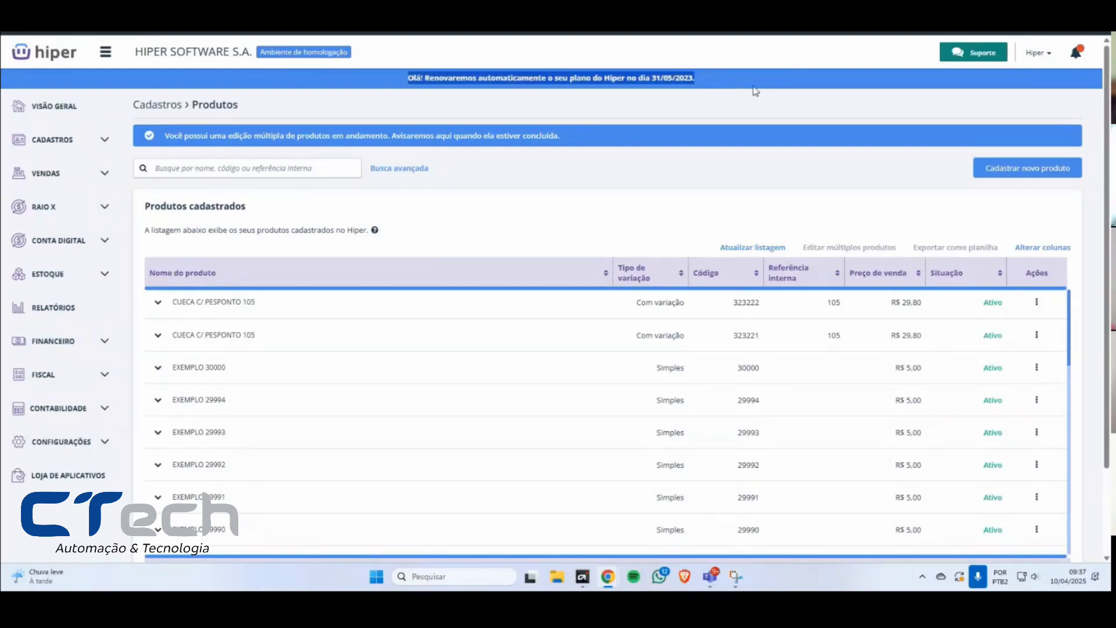
click(755, 91)
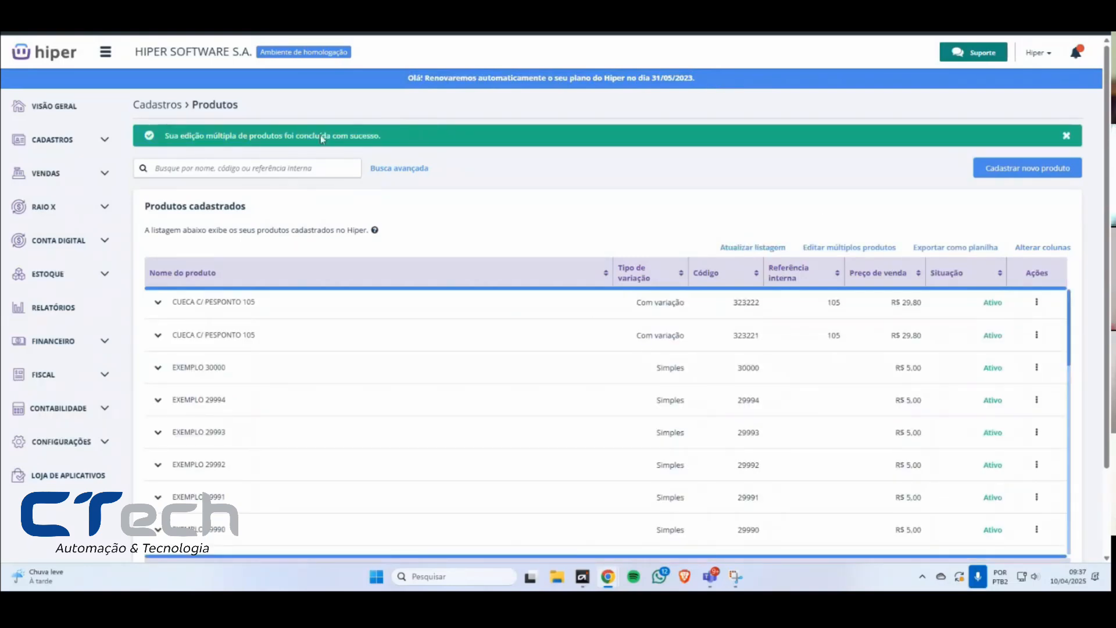
drag(800, 249, 908, 248)
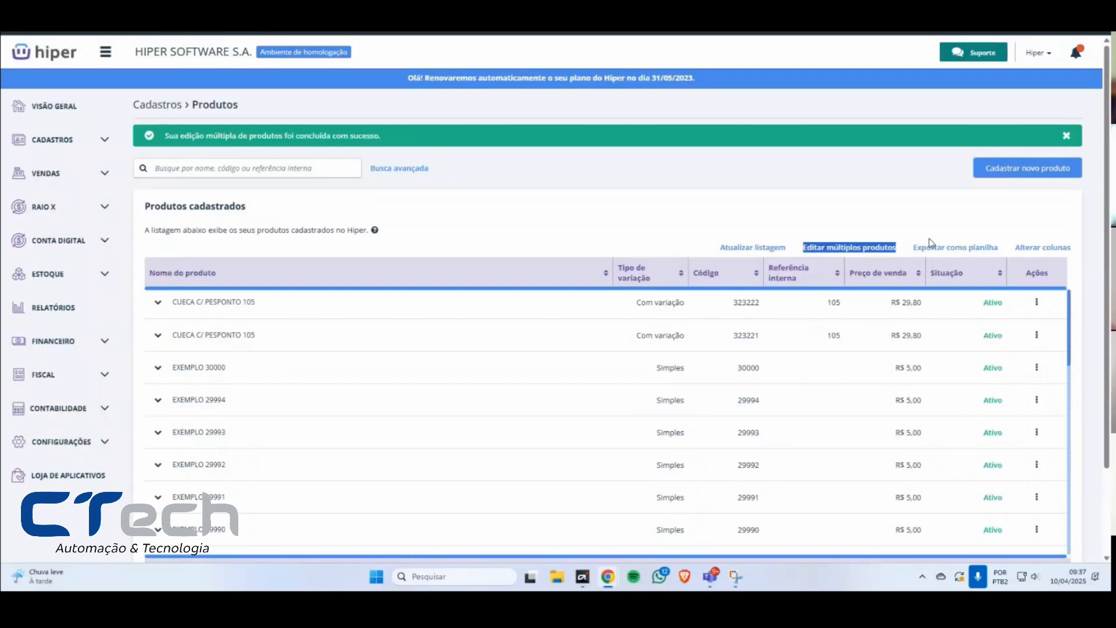
click(914, 238)
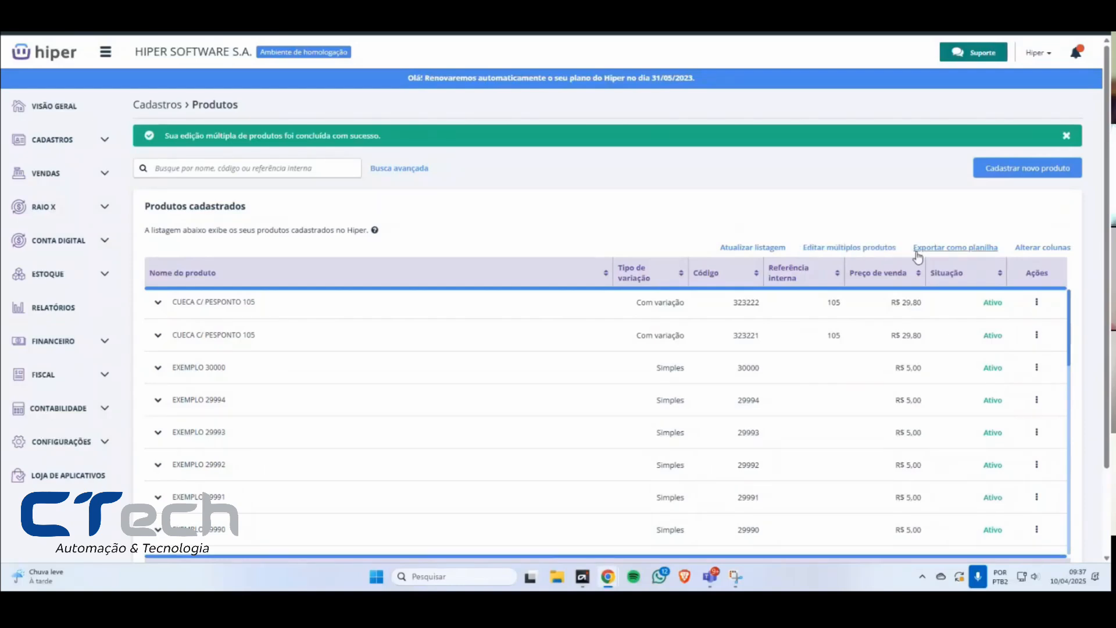
drag(904, 251, 1008, 250)
click(900, 214)
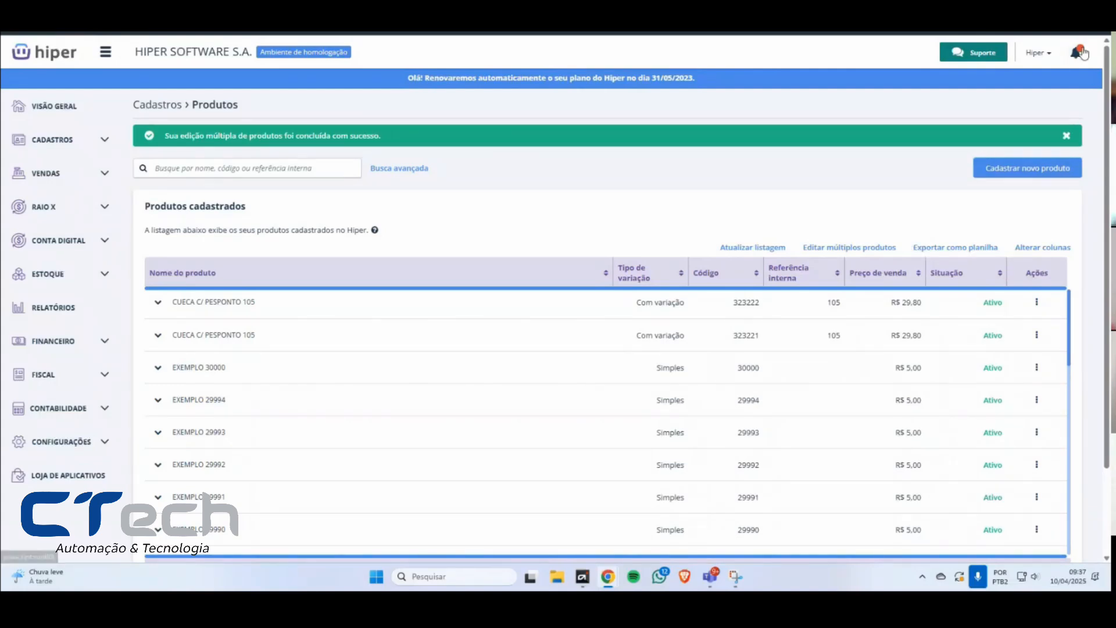
Step: Open the Central de Notificações, read the new notifications about the multiple product edit, and close it
click(1076, 53)
drag(998, 240, 914, 211)
click(1010, 246)
drag(1012, 247, 919, 210)
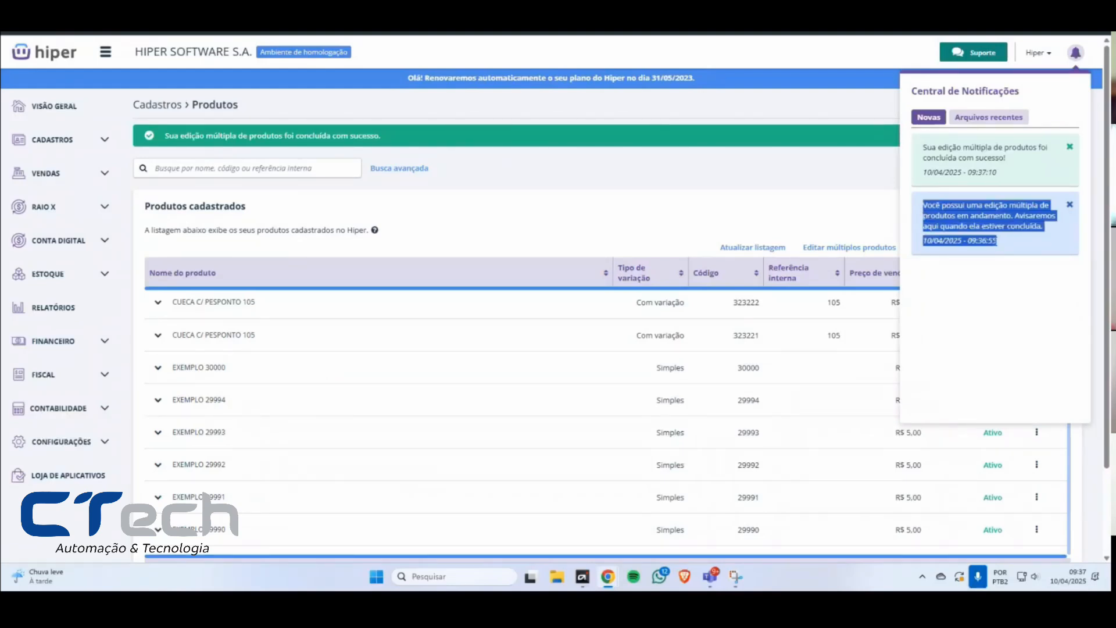
click(925, 213)
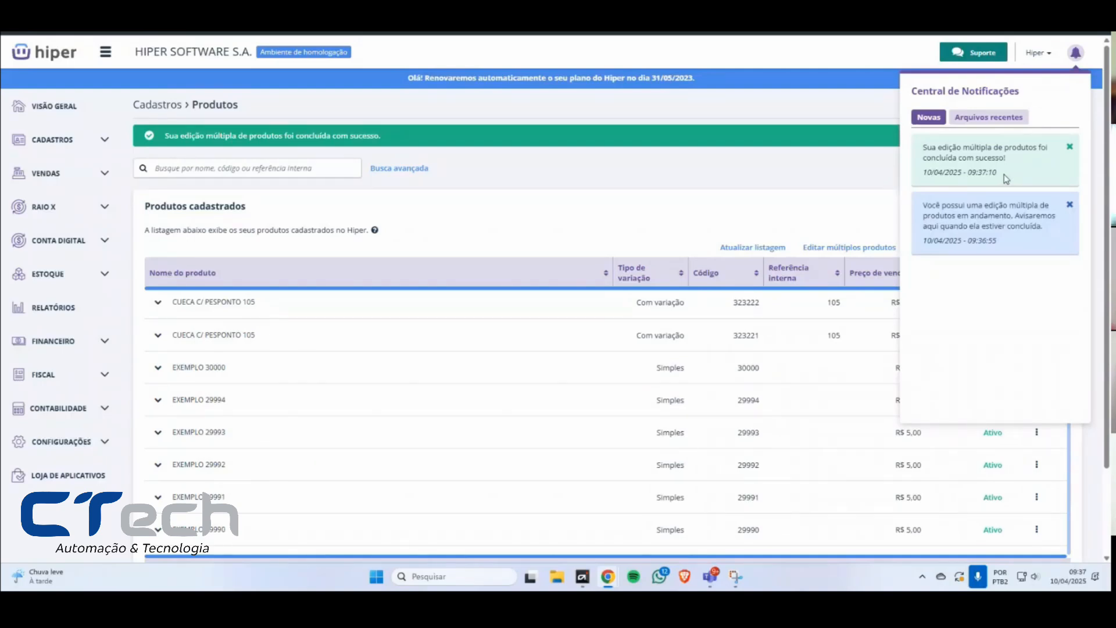
drag(1011, 242, 941, 174)
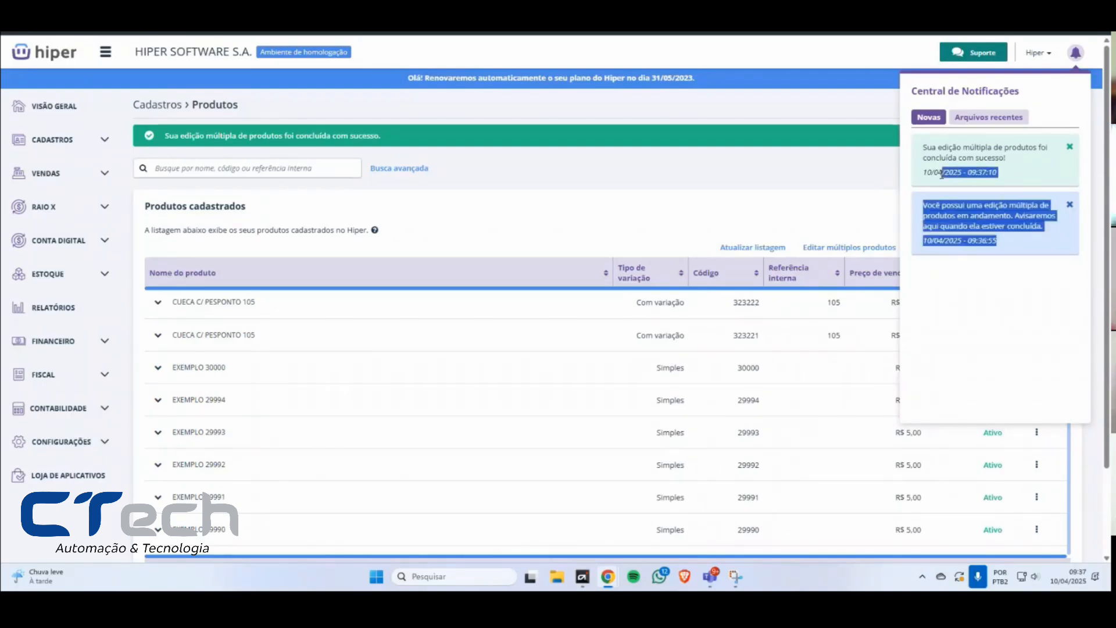
click(942, 174)
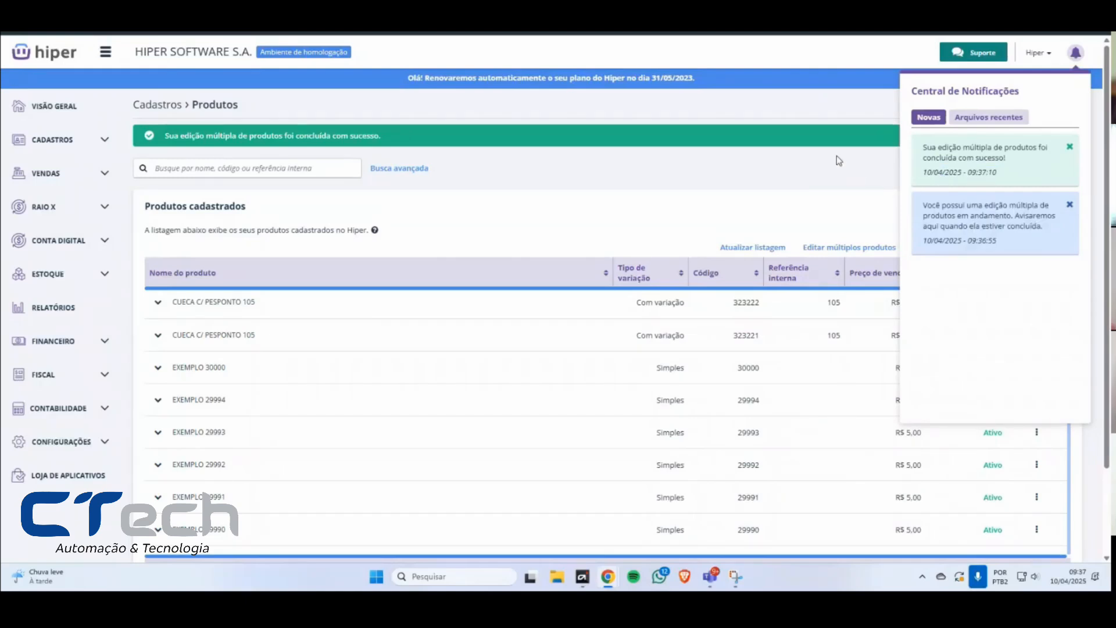
click(677, 177)
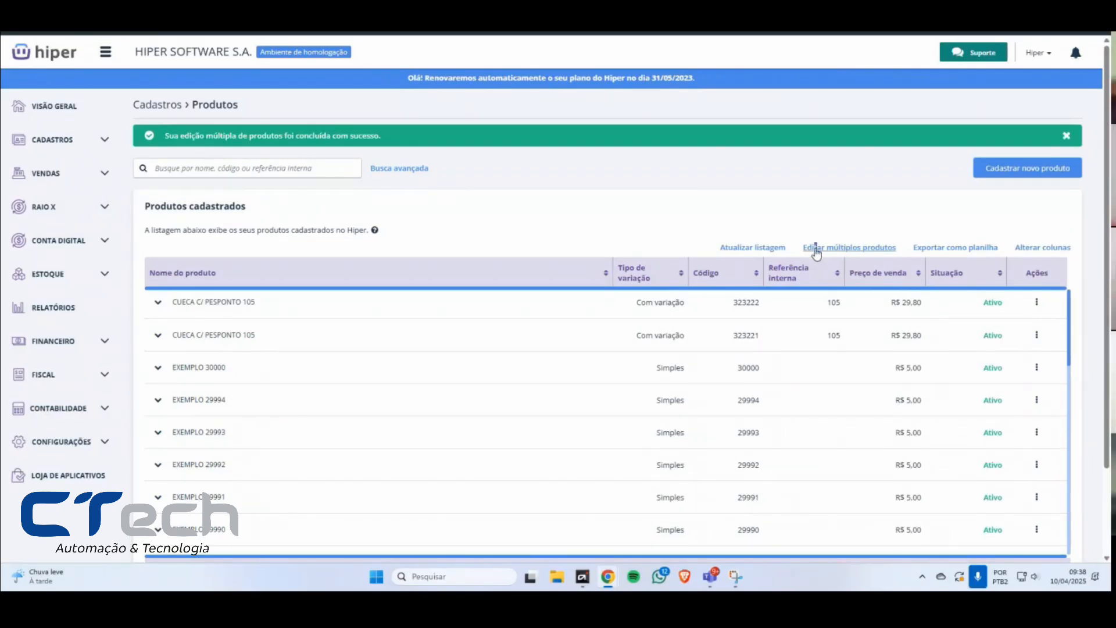
Step: Start another multiple-product edit and select all products in the unfiltered list
click(817, 251)
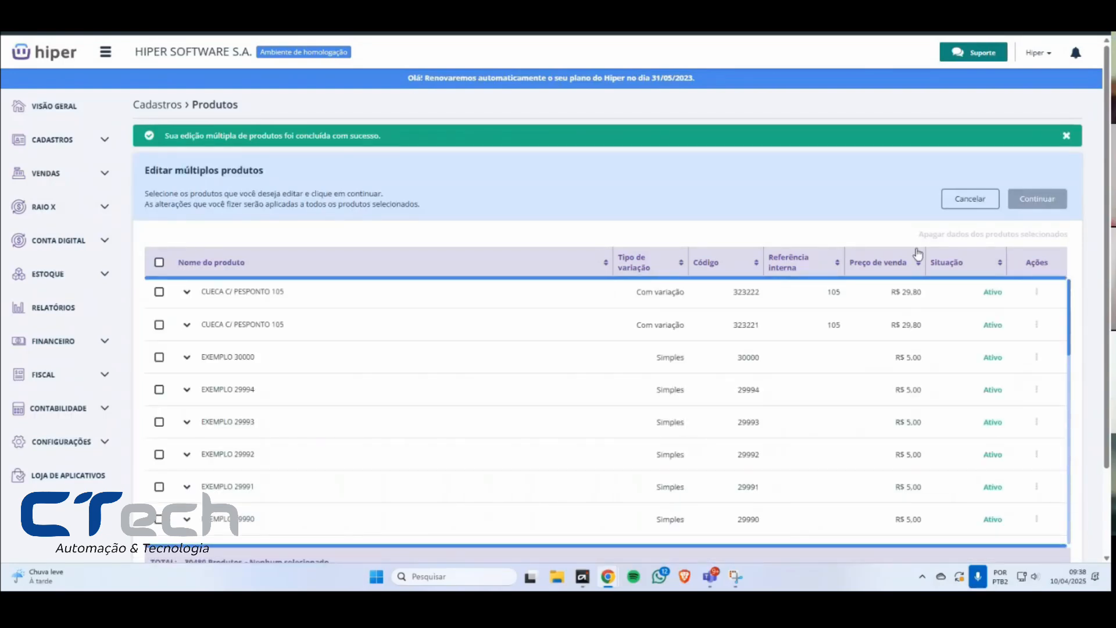
drag(917, 237, 1068, 245)
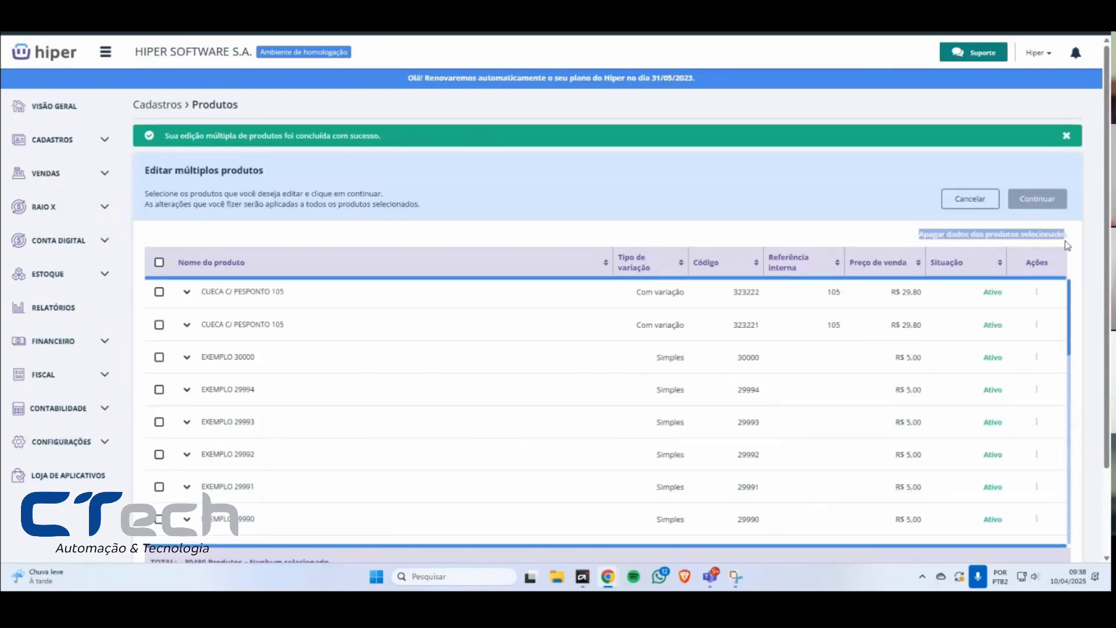
click(1068, 245)
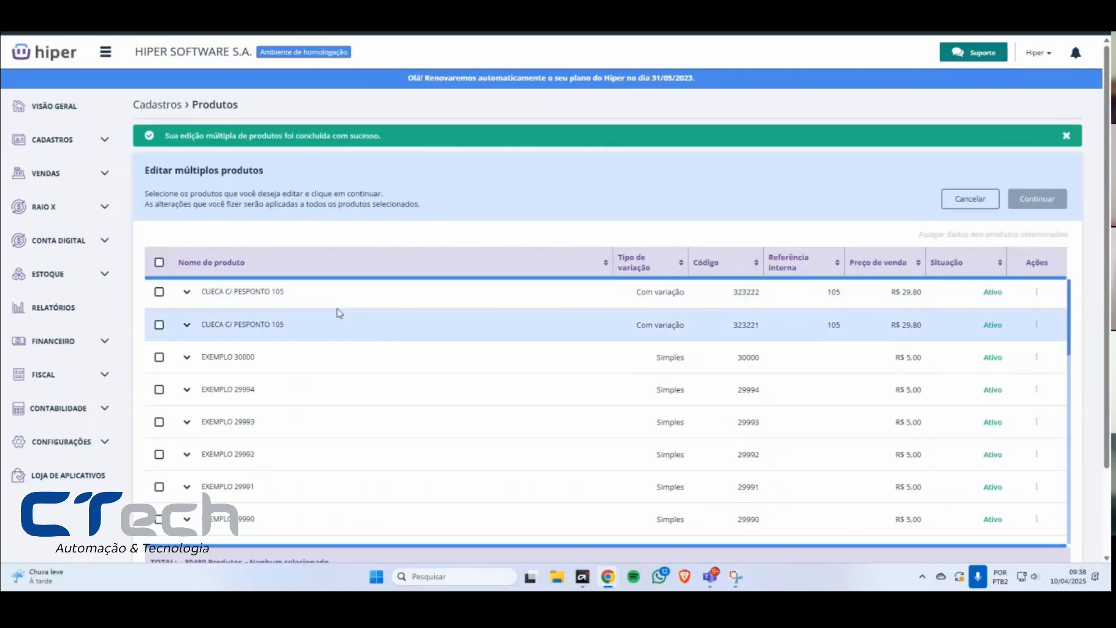
click(157, 263)
scroll(273, 454, down, 3)
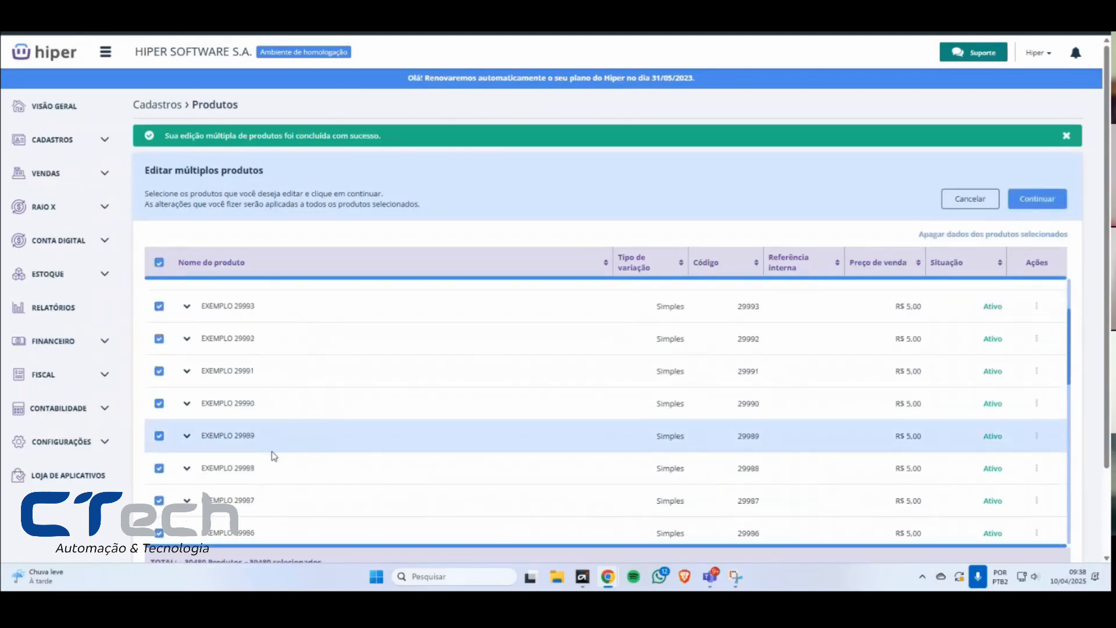
scroll(262, 523, down, 2)
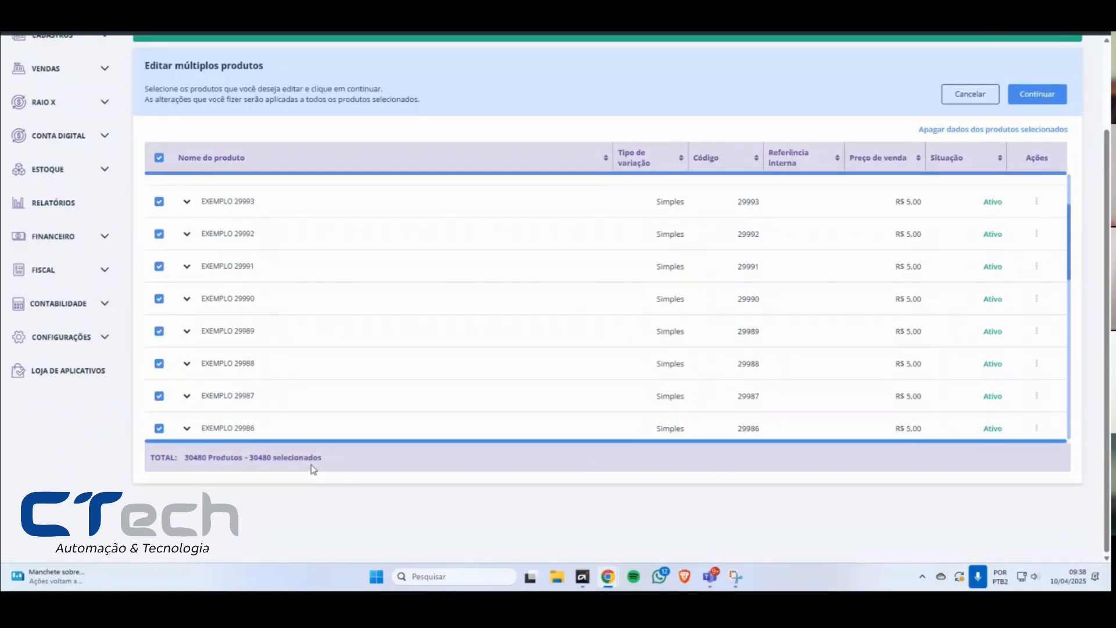
scroll(454, 334, up, 1)
scroll(982, 168, up, 1)
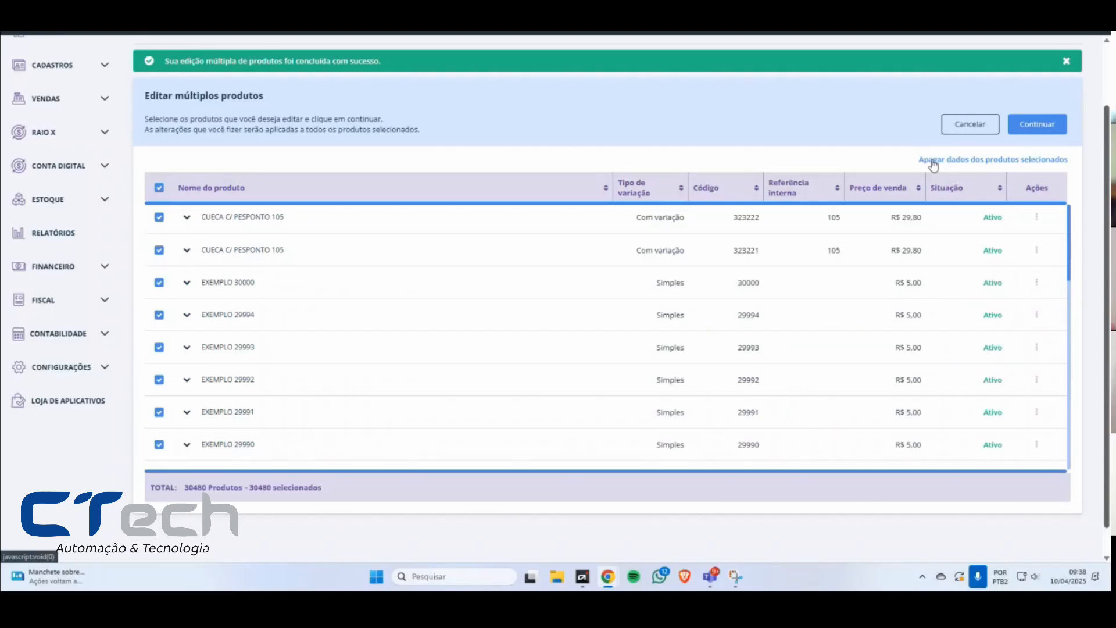
drag(909, 162, 1075, 162)
click(1075, 161)
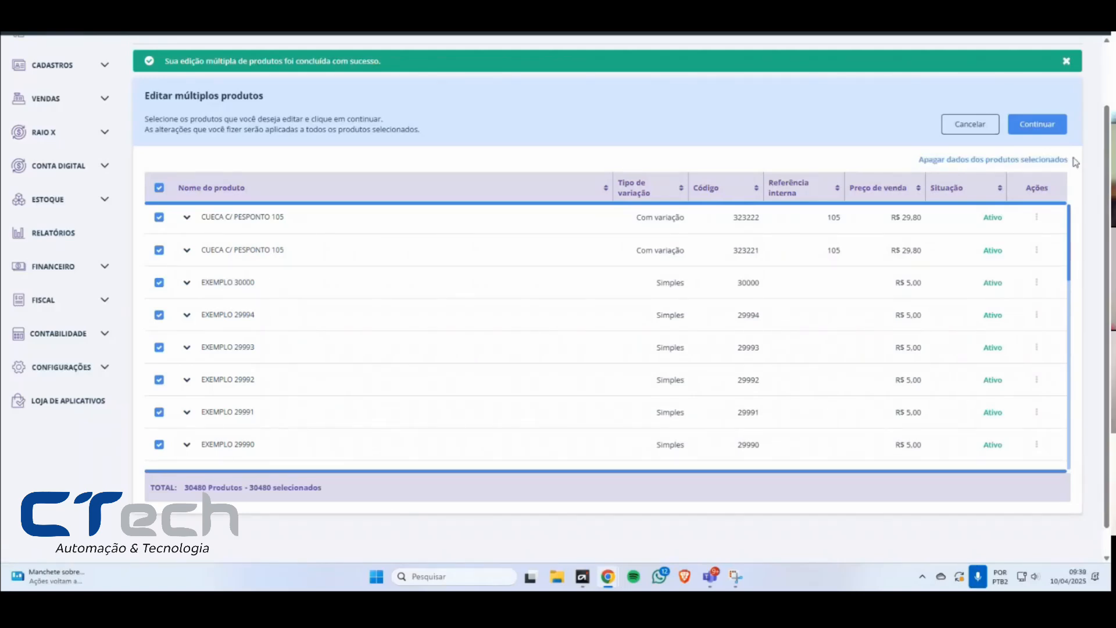
drag(1074, 160, 920, 163)
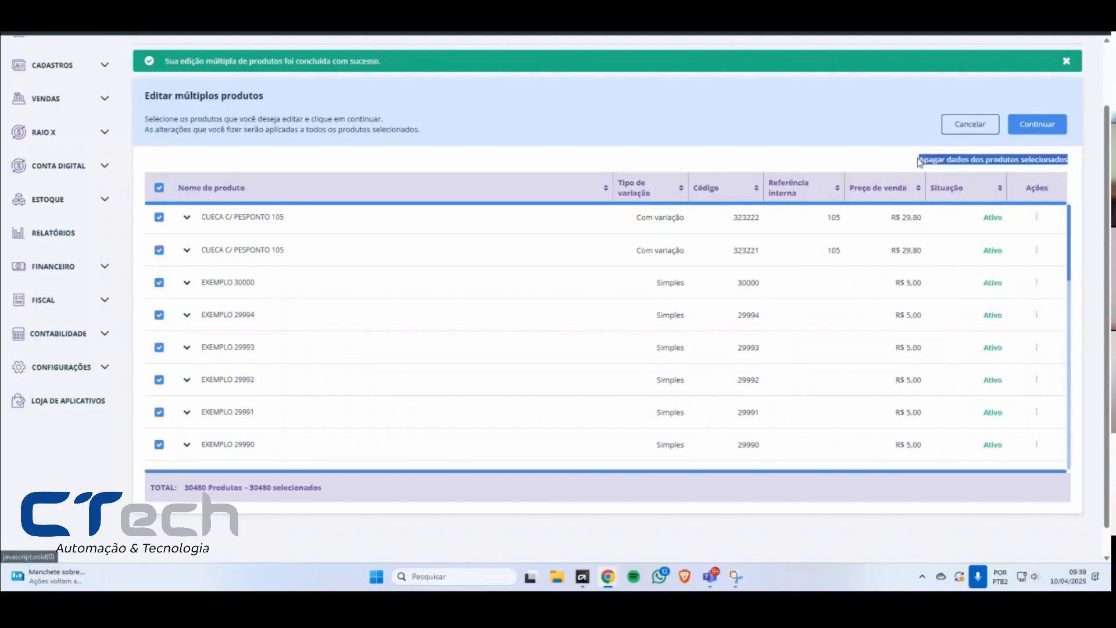
Step: Deselect all products, select only the first CUECA C/ PESPONTO 105 (code 323222), and start erasing the selected product's data
click(918, 163)
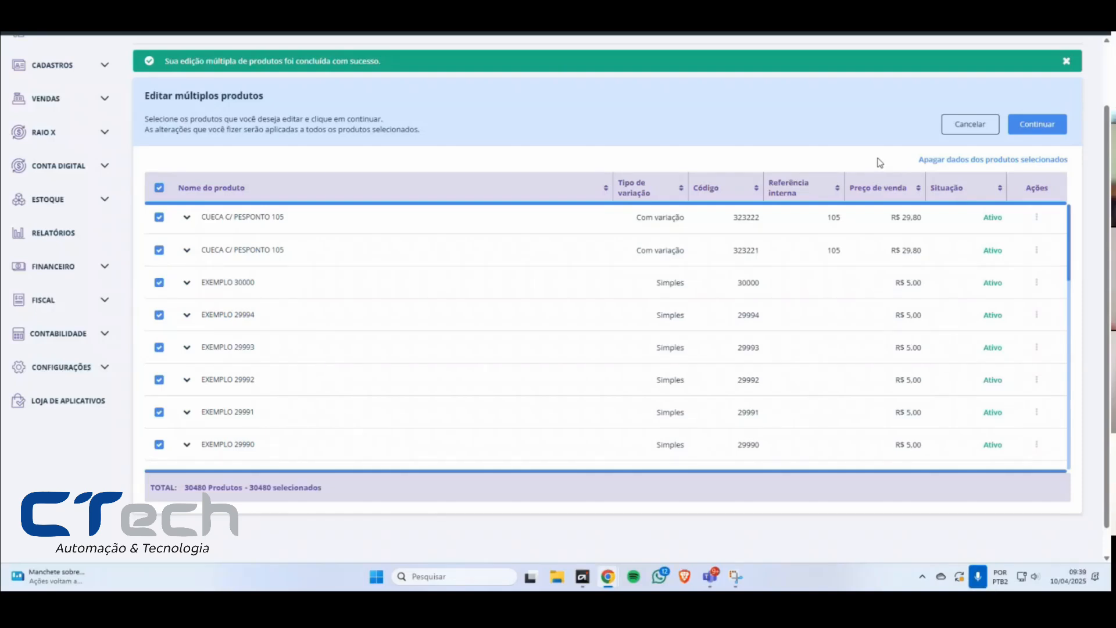
drag(912, 163, 1077, 160)
click(1077, 159)
click(158, 188)
click(158, 217)
click(948, 163)
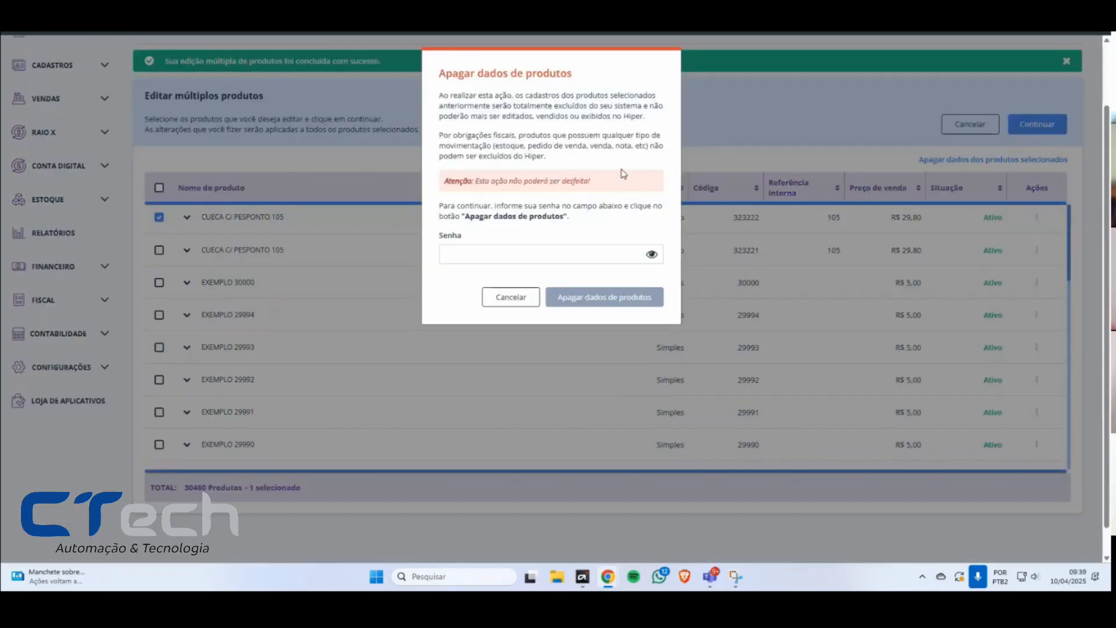
Step: Read the Apagar dados de produtos warning about permanent exclusion and the restriction on products that have any fiscal or stock movement
drag(441, 72, 577, 98)
click(519, 99)
mouse_move(437, 97)
mouse_down()
mouse_move(551, 98)
mouse_move(644, 119)
mouse_move(438, 95)
mouse_up()
click(647, 122)
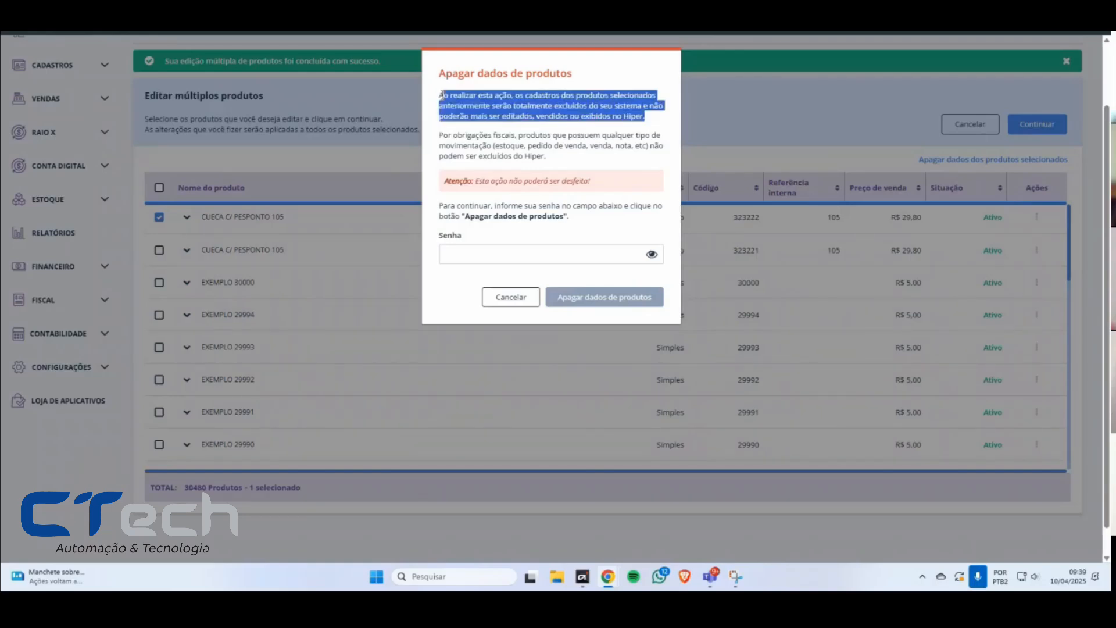
click(439, 98)
drag(517, 136, 441, 136)
click(563, 161)
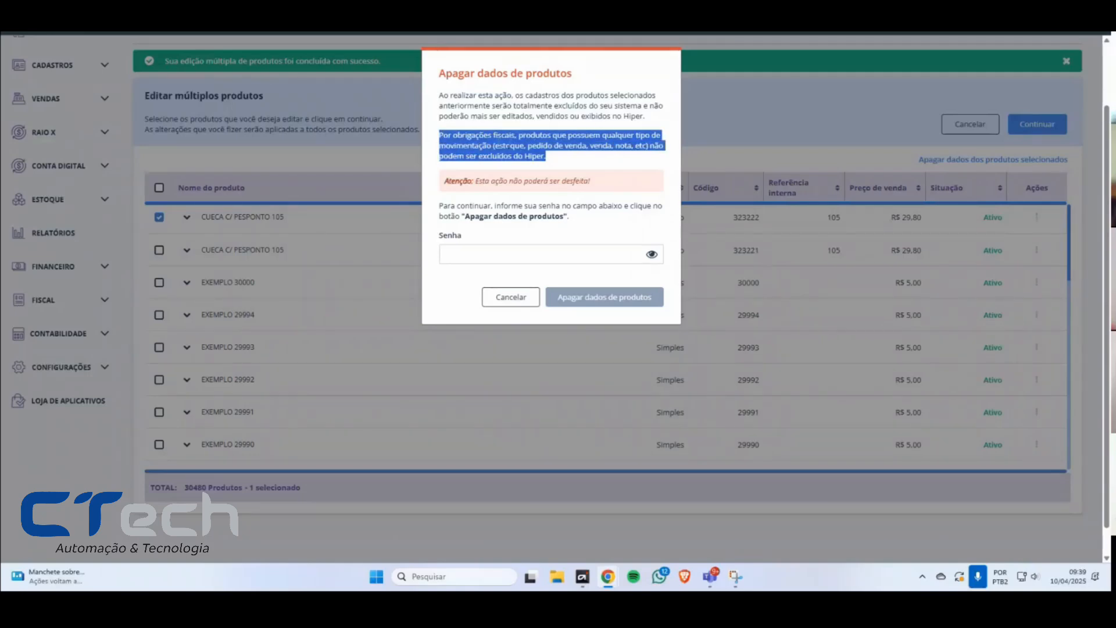
click(564, 159)
drag(564, 158, 464, 145)
click(464, 145)
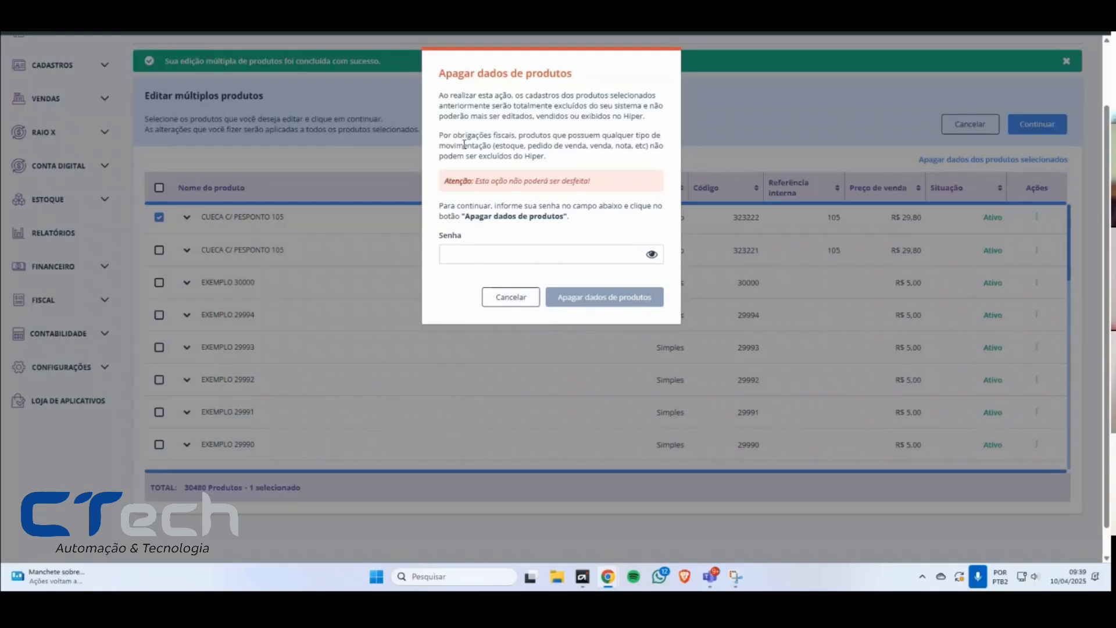
Step: Try to confirm the product data deletion with the account password
click(500, 258)
text(•••••••••)
click(605, 296)
drag(514, 277, 439, 267)
click(492, 250)
click(611, 318)
Step: Reveal the password field, re-enter the account password, and confirm erasing the selected product's data
click(652, 254)
drag(494, 254, 321, 255)
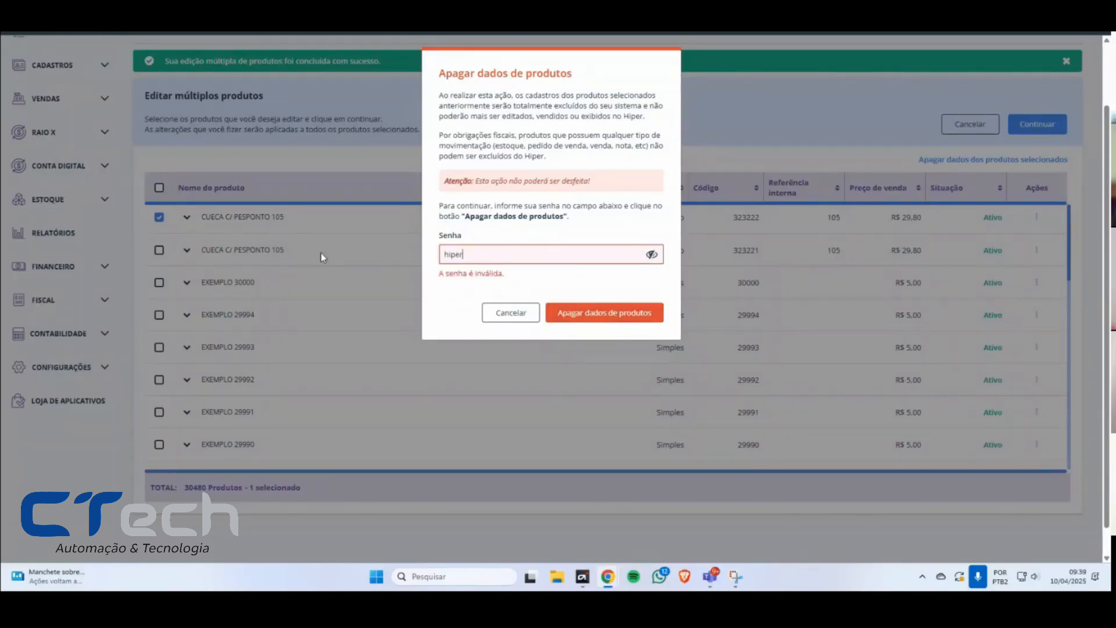
click(614, 320)
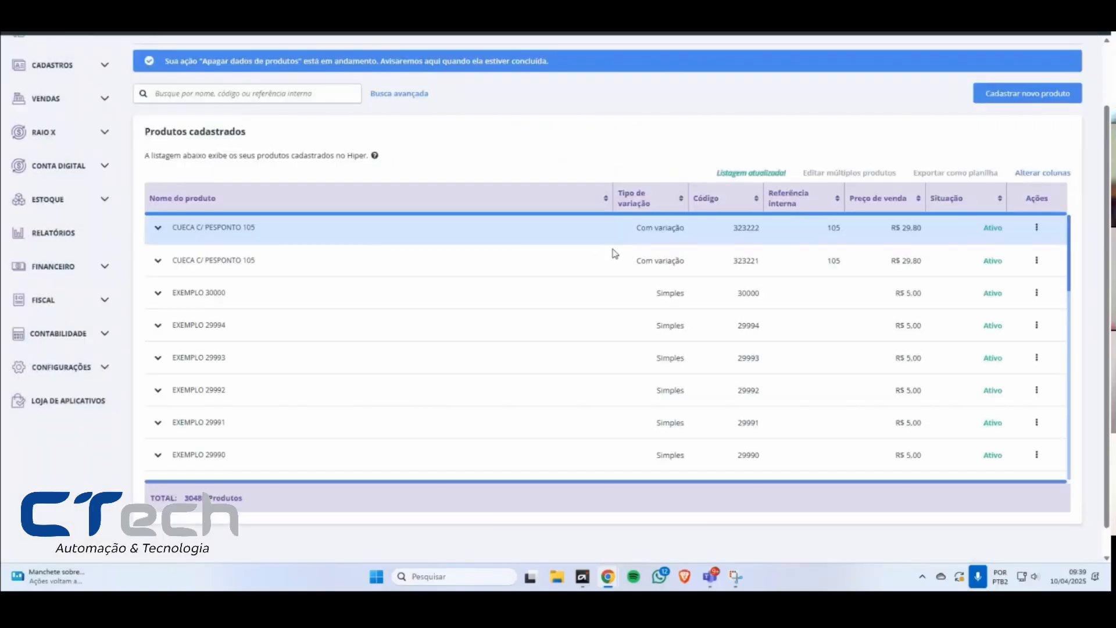
Step: Read the newest product data deletion notification in the Central de Notificações from the home page, and return to the product list
scroll(291, 157, up, 2)
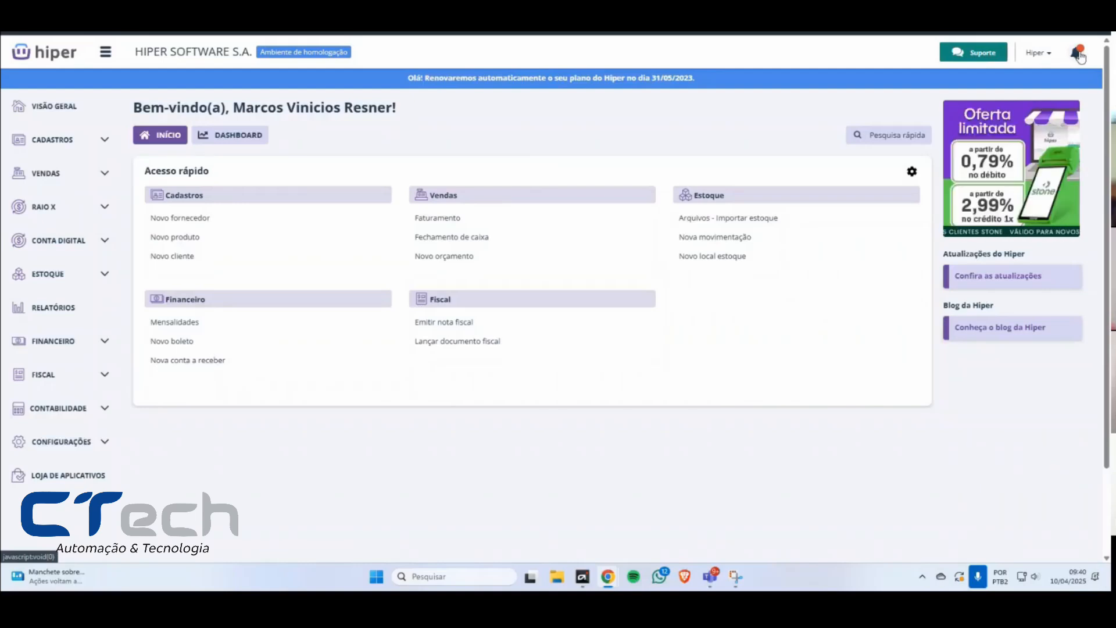
click(1078, 54)
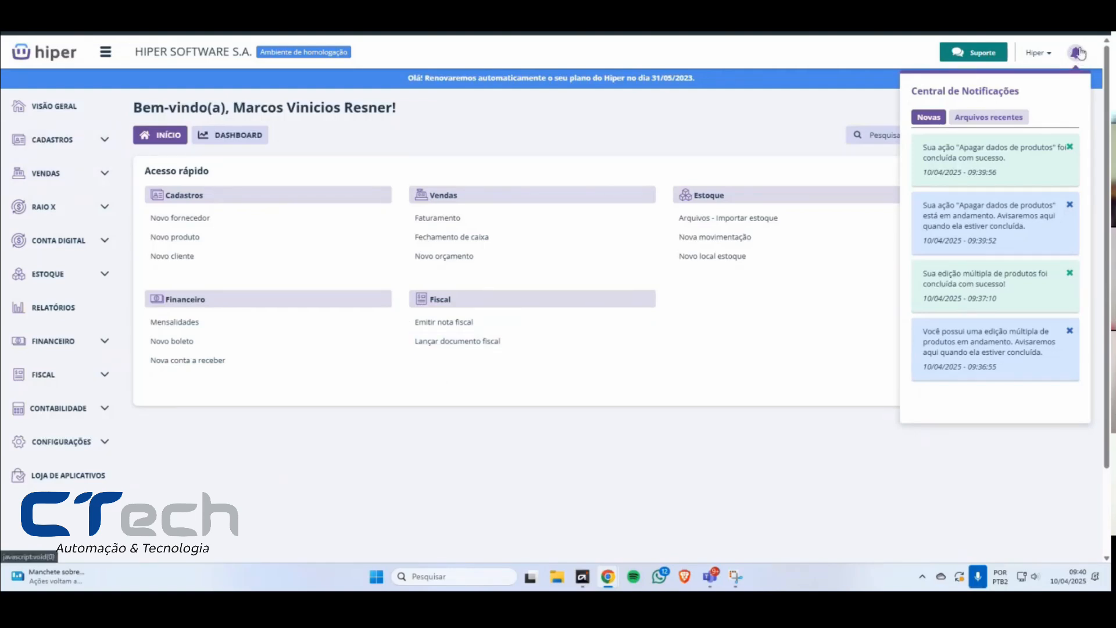
triple_click(1016, 159)
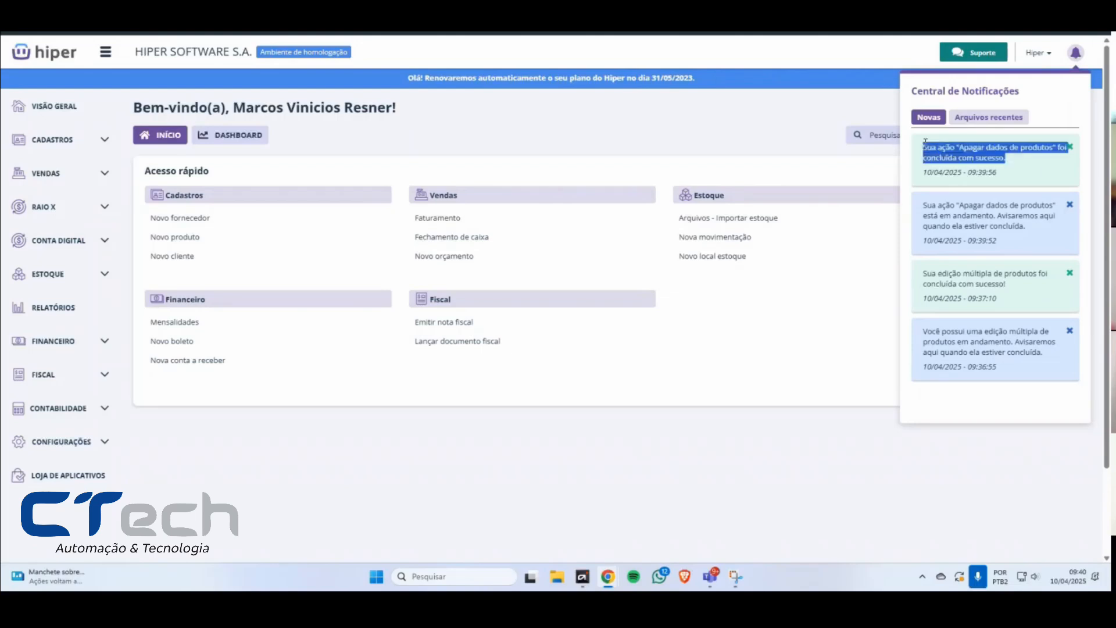
click(931, 146)
drag(931, 145, 1018, 159)
click(1024, 164)
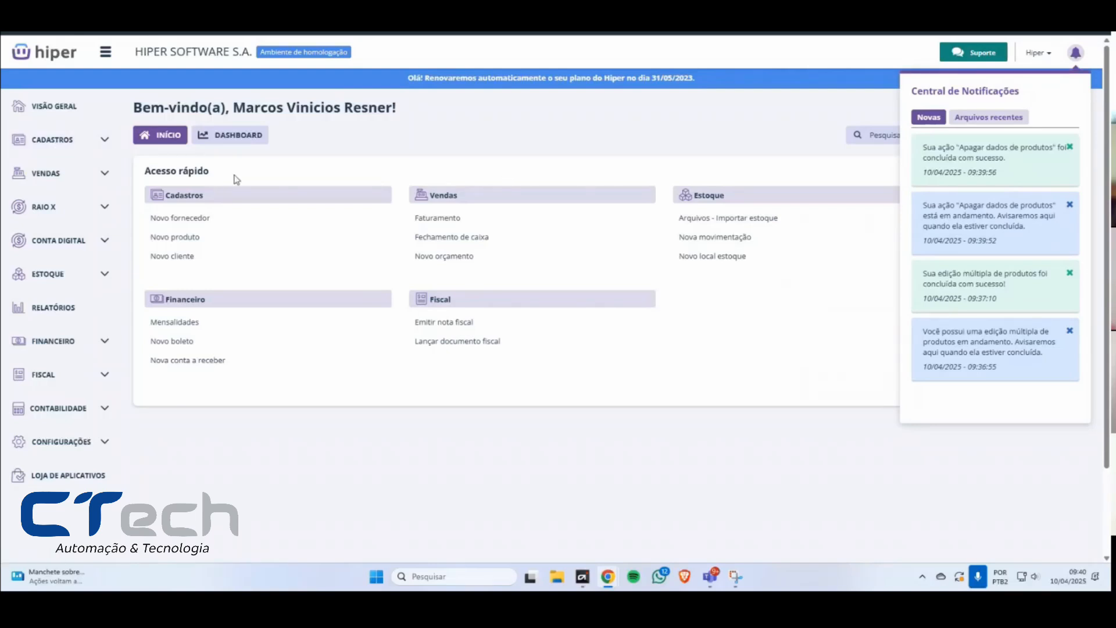
click(55, 141)
click(58, 295)
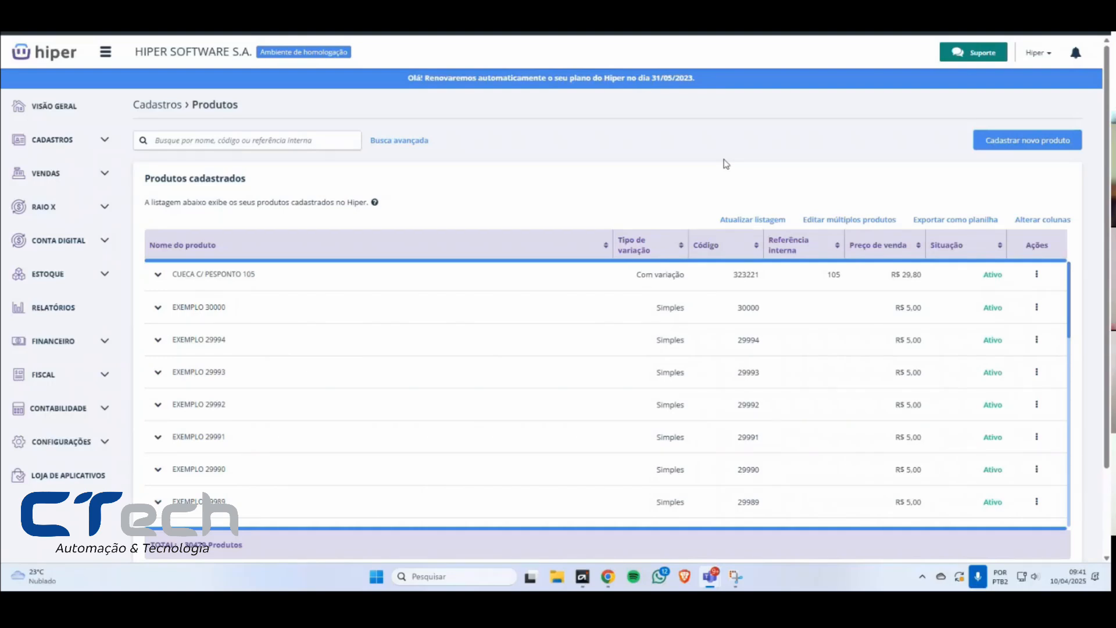
Step: Review the data deletion and multiple product edit notifications in the Central de Notificações, and close it
click(1077, 57)
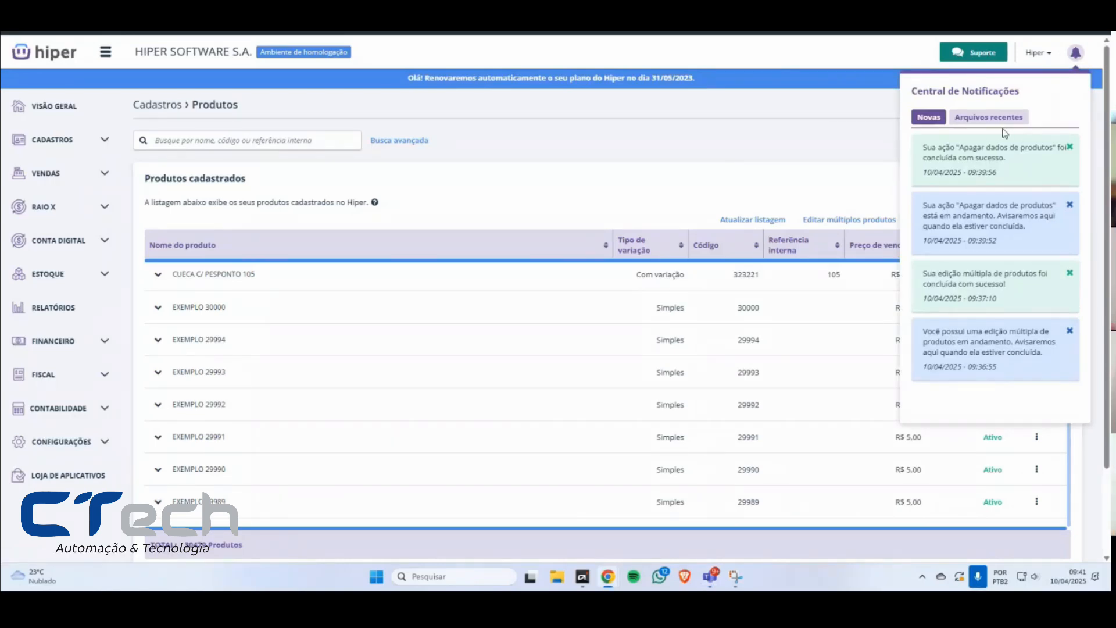
click(856, 196)
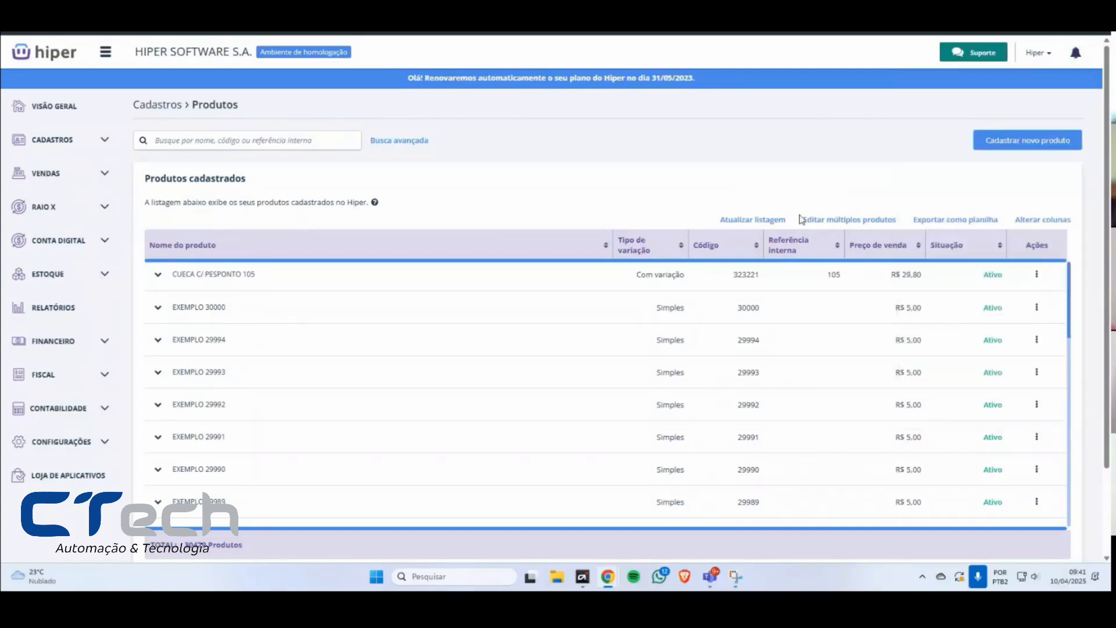
click(1076, 55)
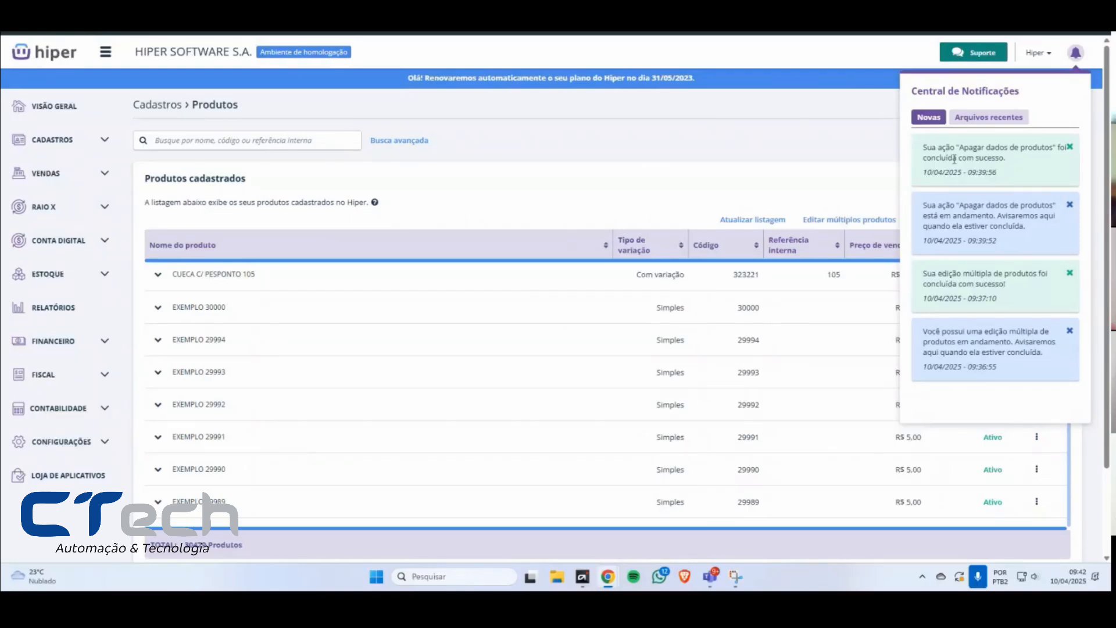
drag(1015, 159, 928, 144)
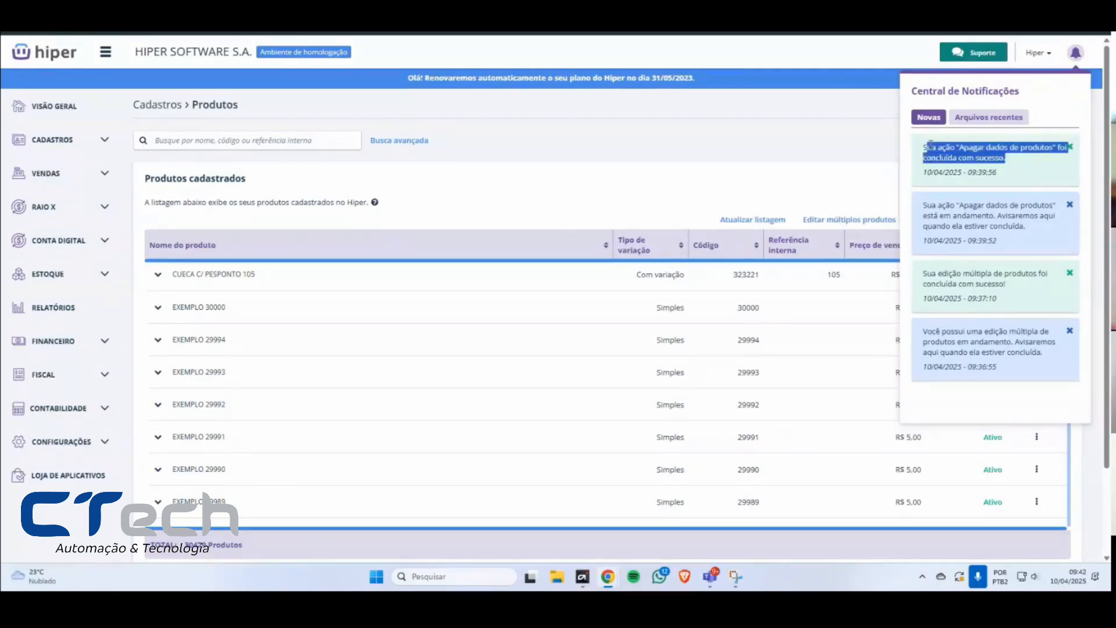
drag(1017, 227, 924, 205)
drag(1017, 284, 934, 271)
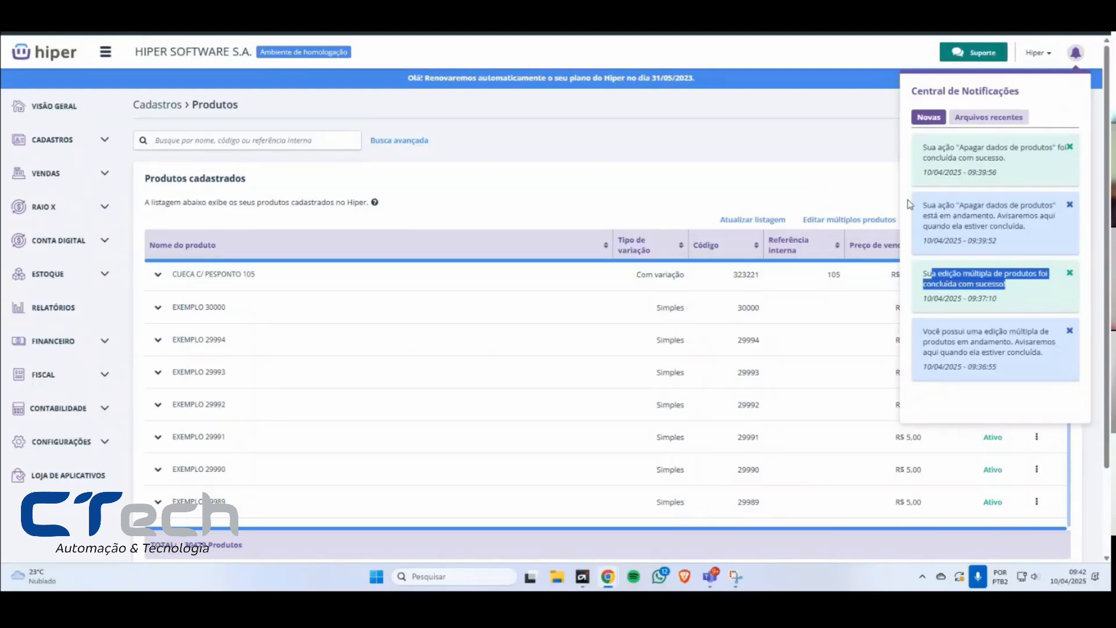
click(769, 197)
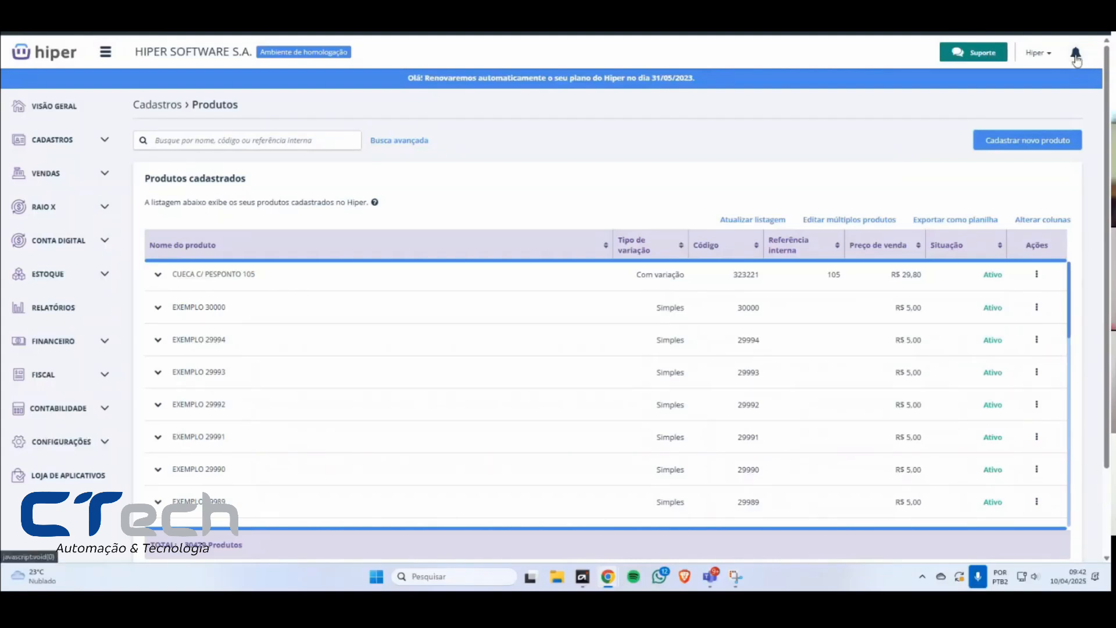
click(1076, 57)
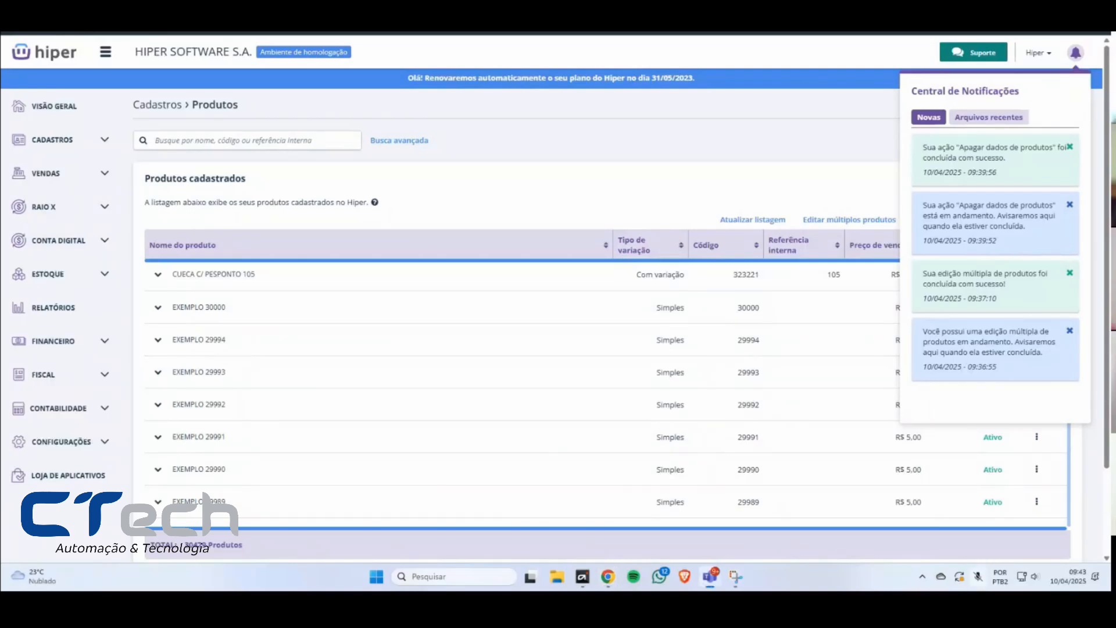
click(1076, 53)
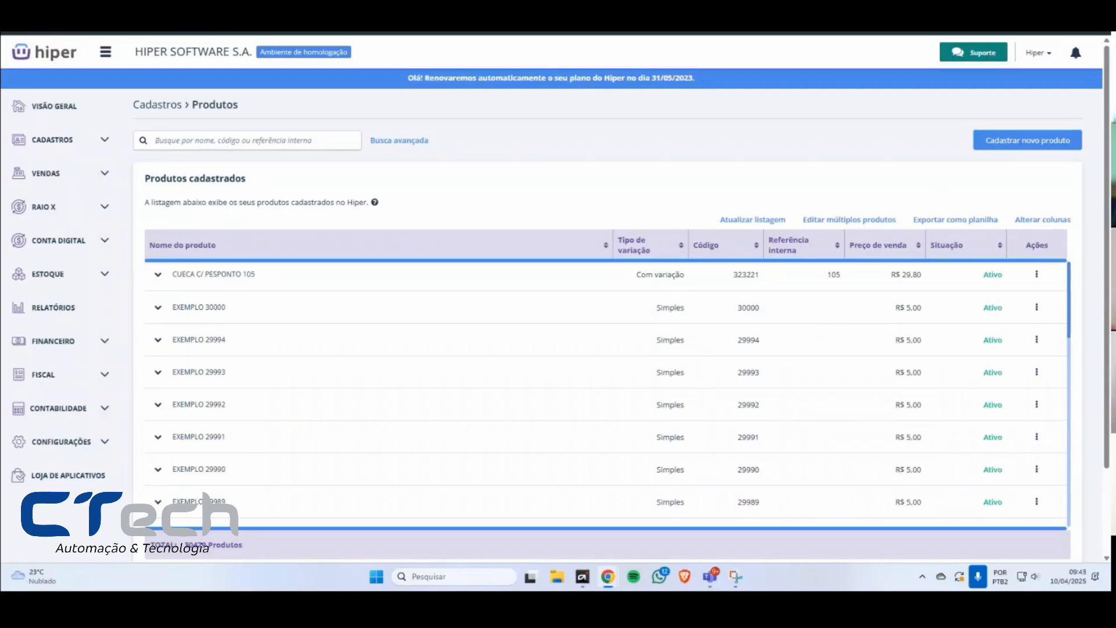
Step: Switch to the Microsoft Teams meeting to check the chat, and return to Hiper's product list
key(alt+Tab)
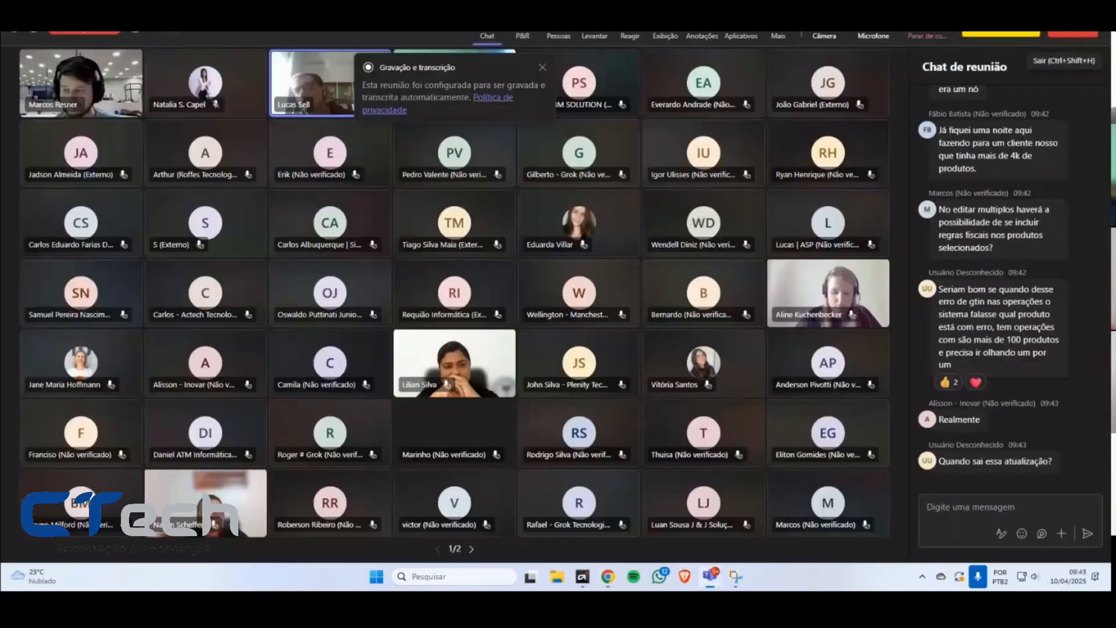
key(alt+Tab)
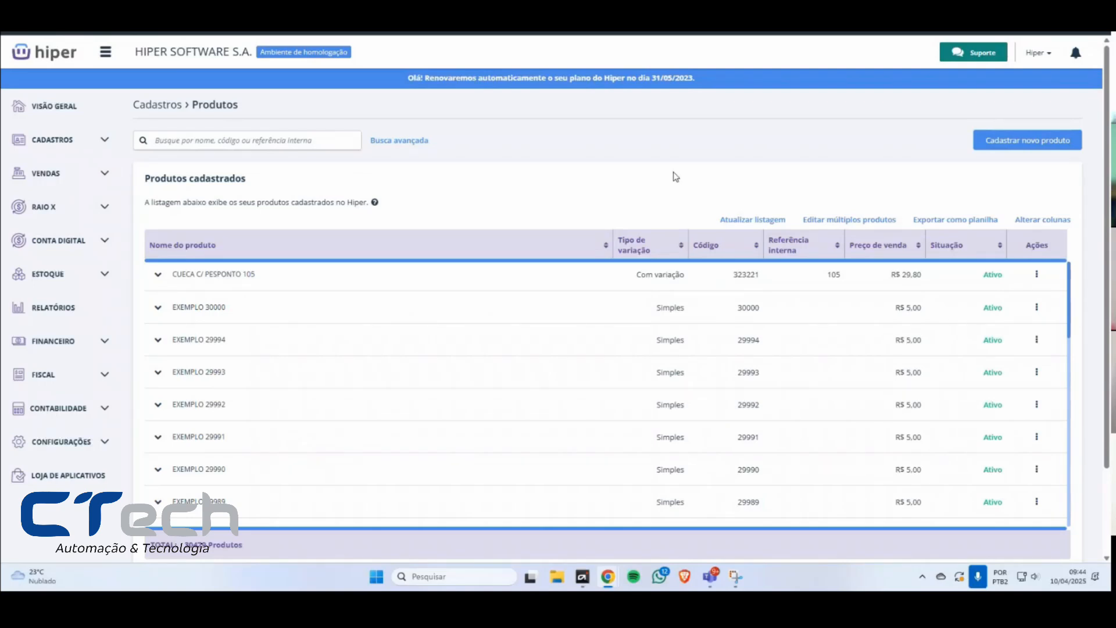
Step: Open the form for registering a new product
click(1026, 147)
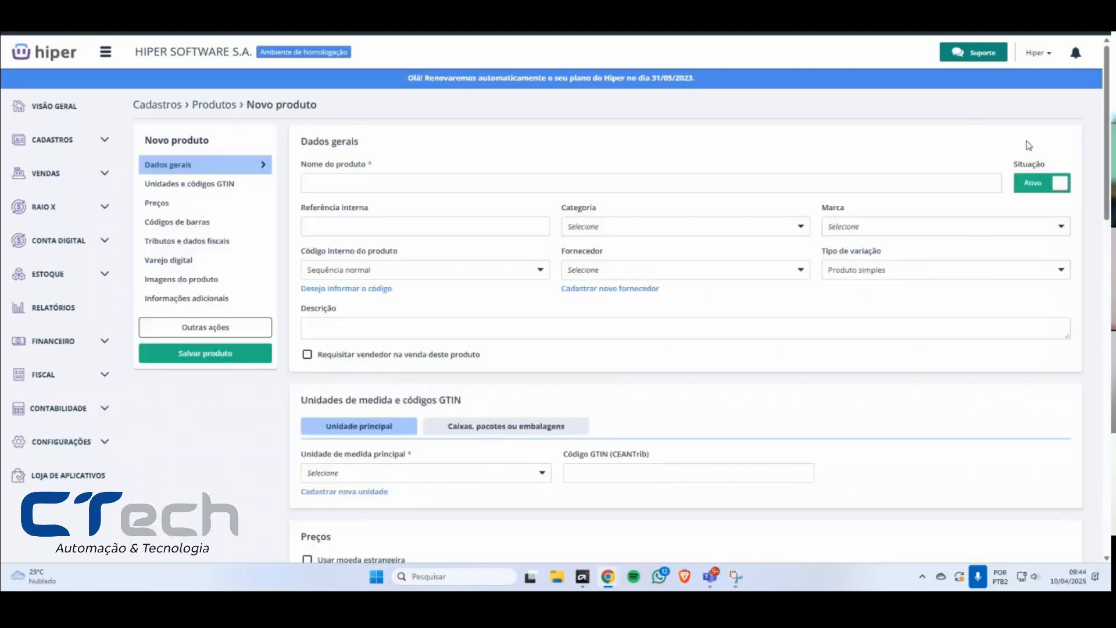
click(226, 109)
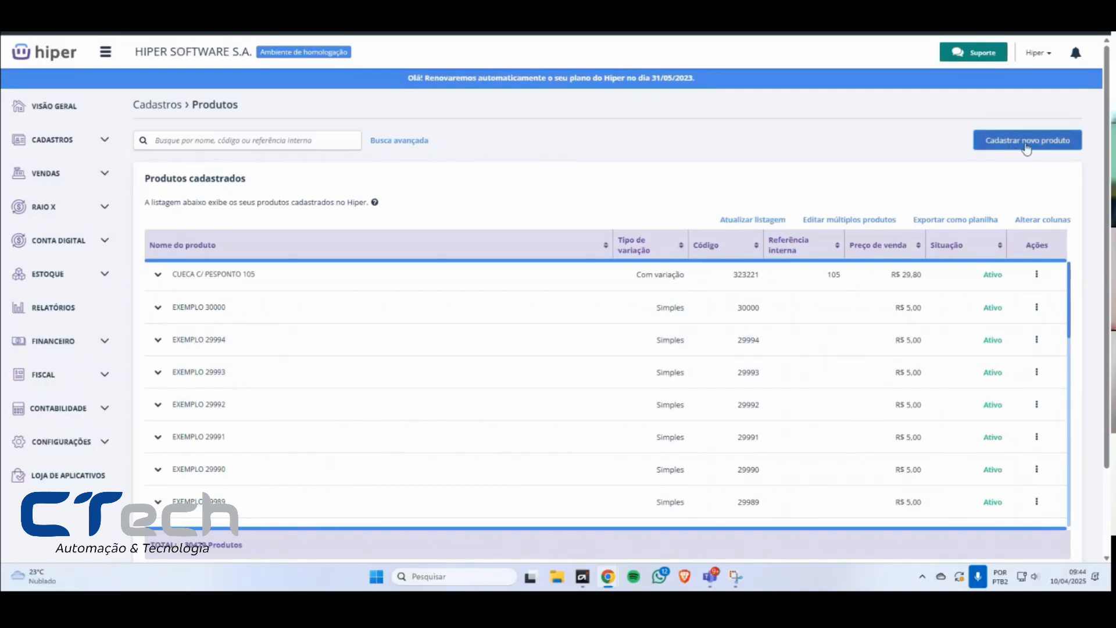
click(1027, 142)
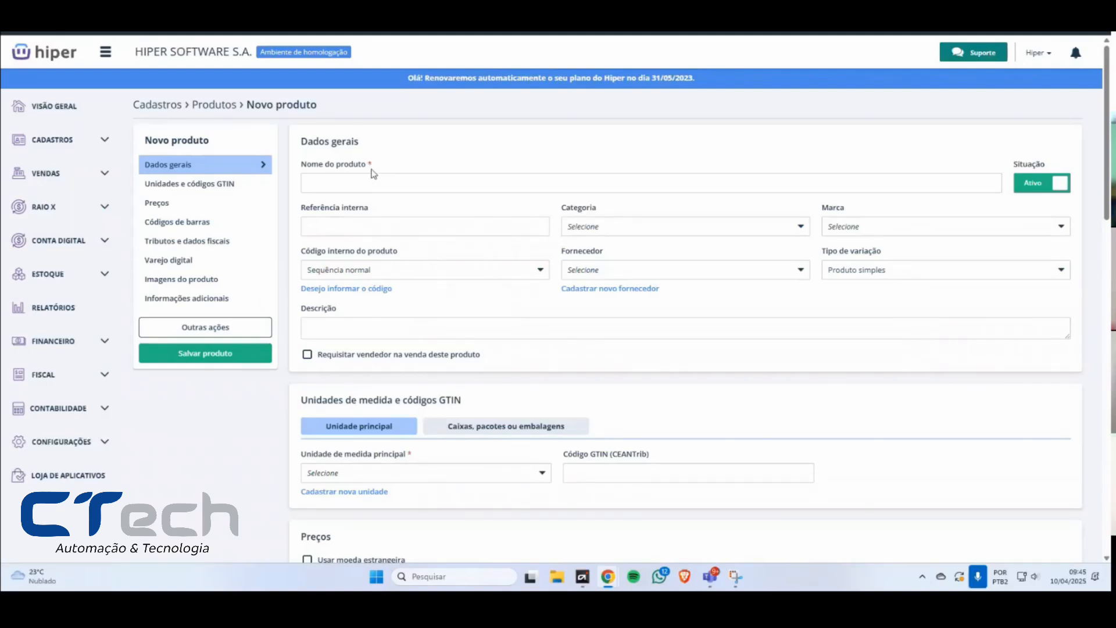
Step: Examine the new product form's required fields, including Nome do produto and Preço de venda in the Preços section
scroll(194, 210, down, 2)
scroll(361, 174, up, 2)
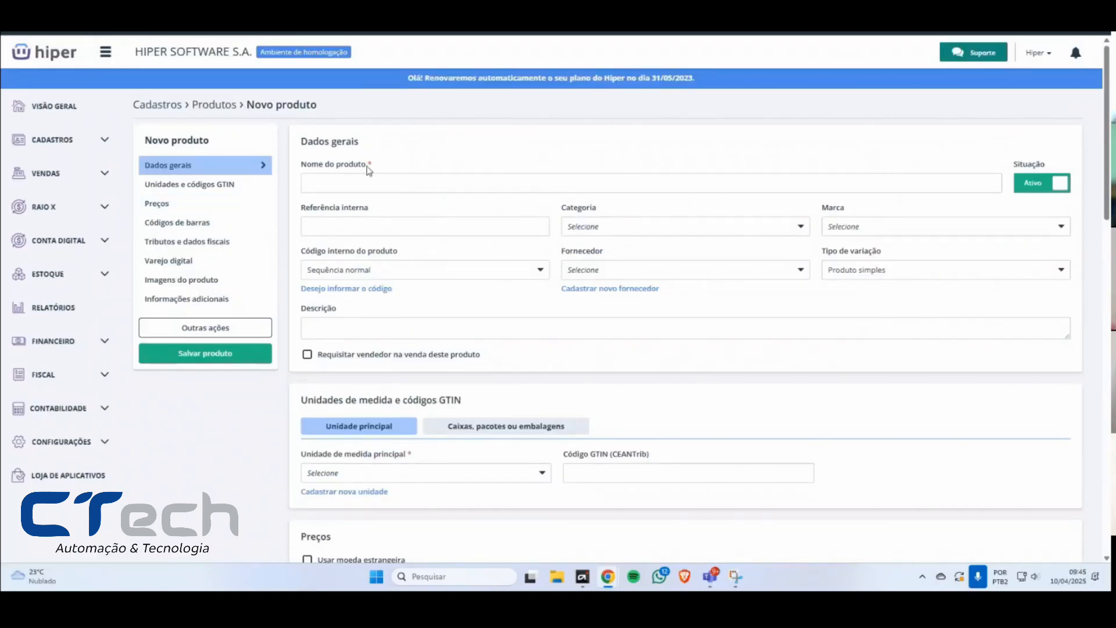
click(160, 204)
drag(400, 141, 284, 146)
drag(878, 140, 825, 141)
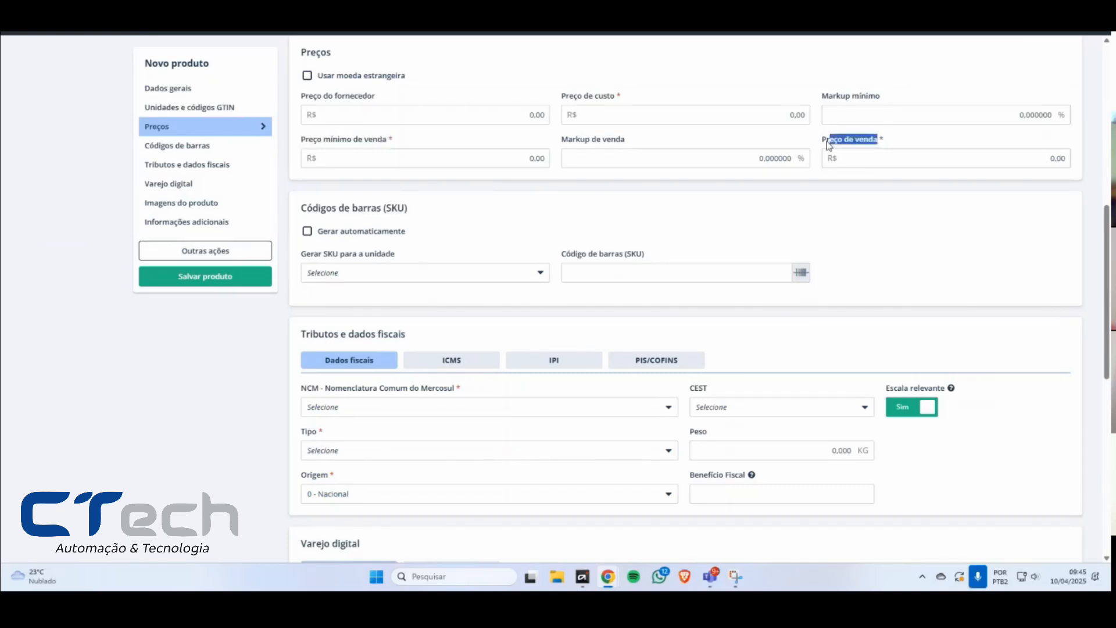
scroll(814, 291, up, 3)
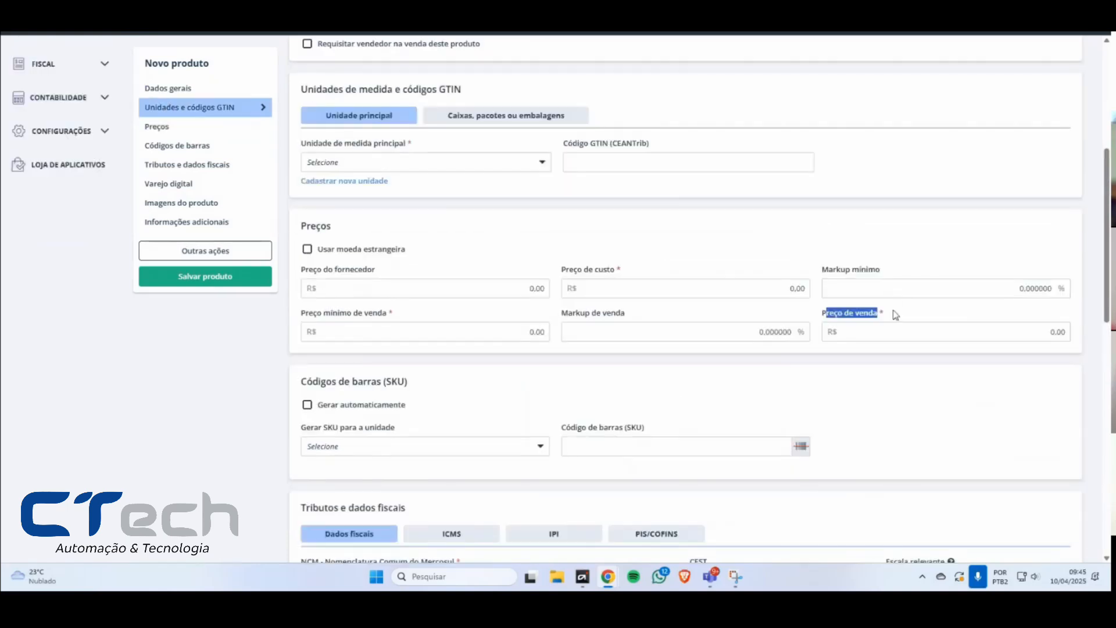
click(890, 316)
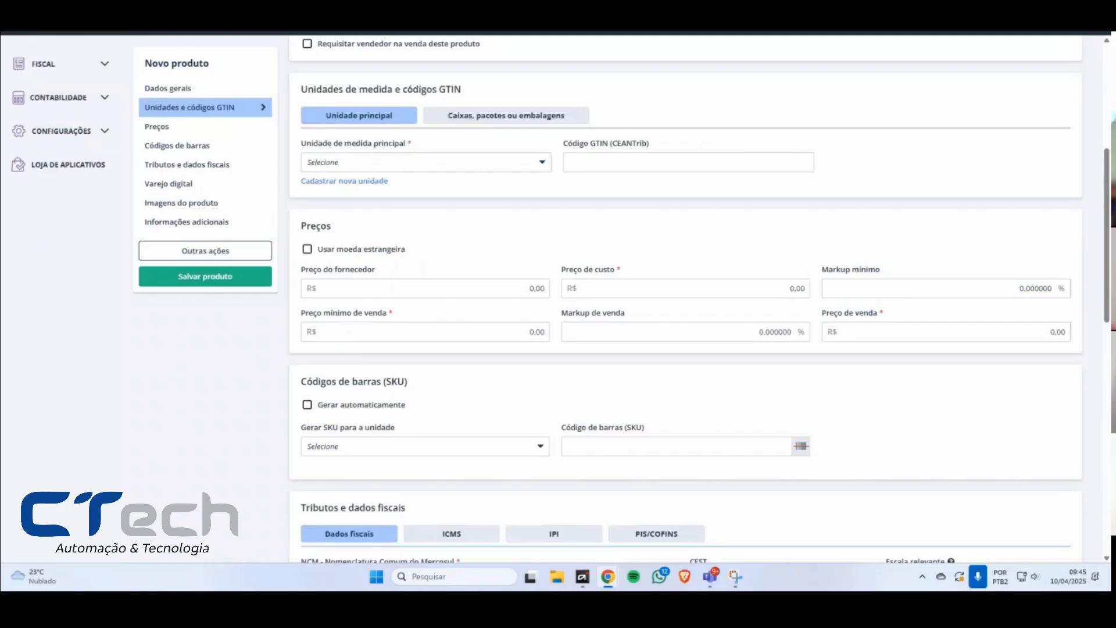
Step: Set the Código interno do produto to Sequência reduzida and try to save the blank new product
scroll(533, 376, up, 4)
click(222, 277)
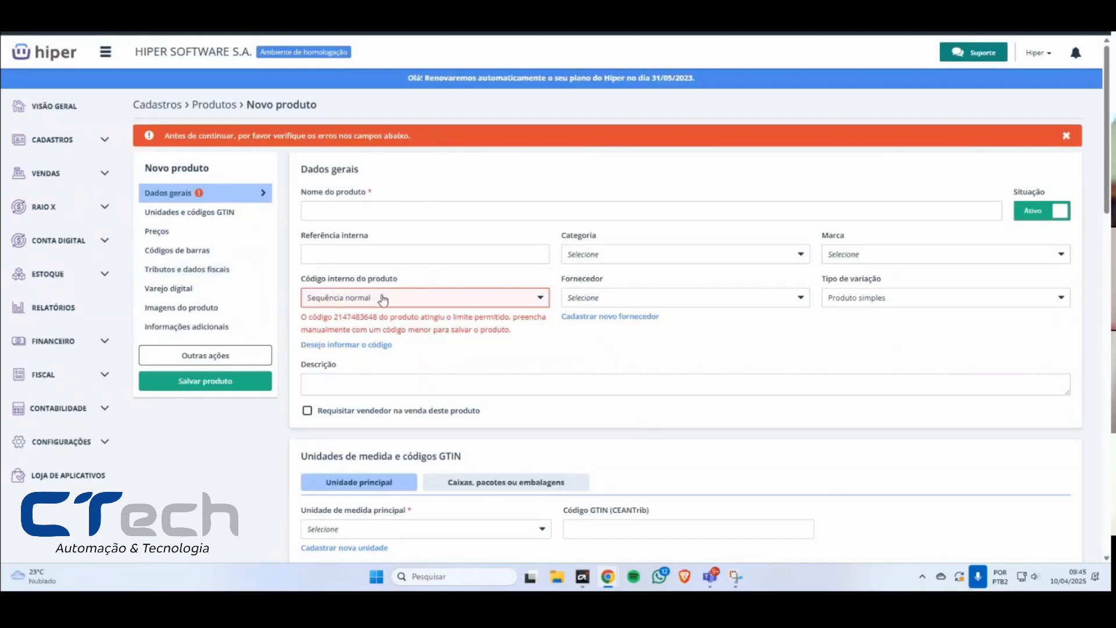
click(379, 298)
click(366, 318)
click(218, 386)
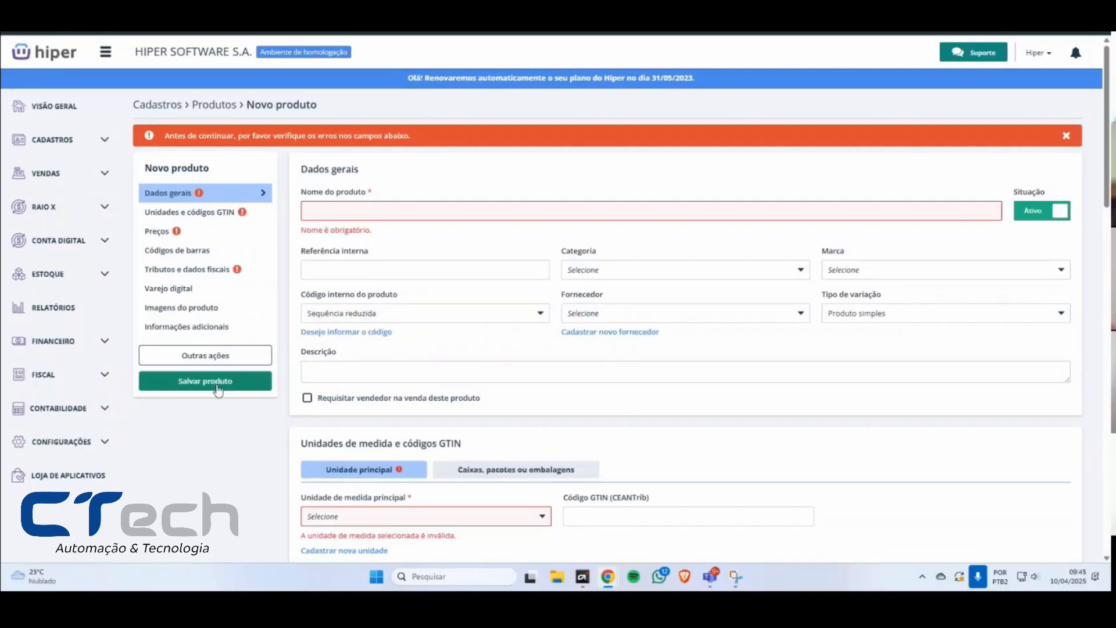
Step: Review the validation marks across the form's sections, from Preços and Tributos e dados fiscais down to Informações adicionais
click(231, 231)
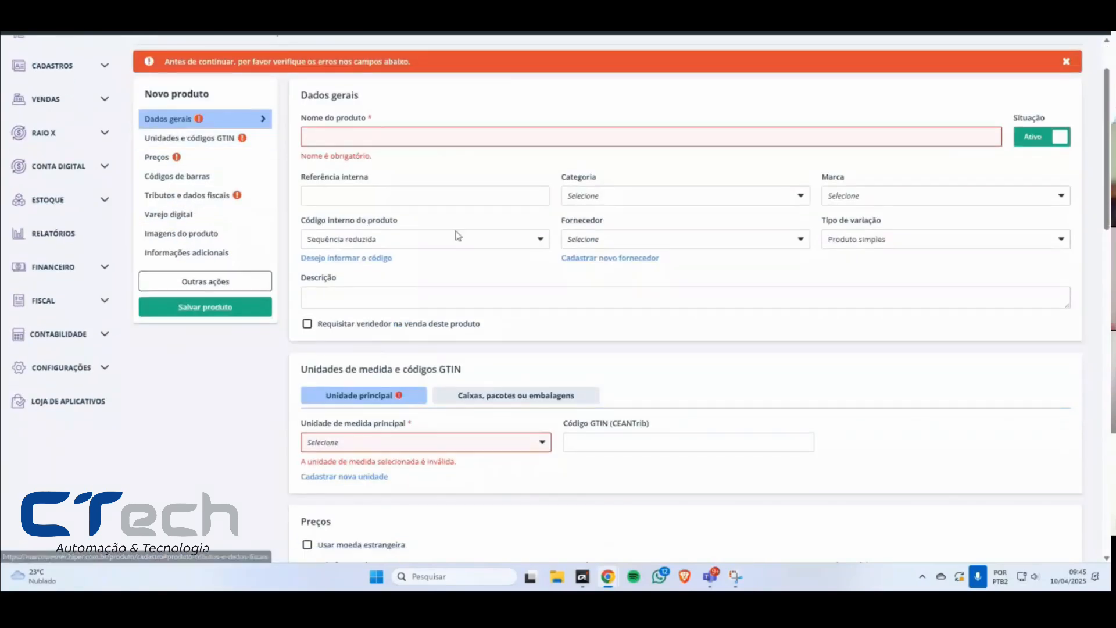
scroll(468, 237, down, 6)
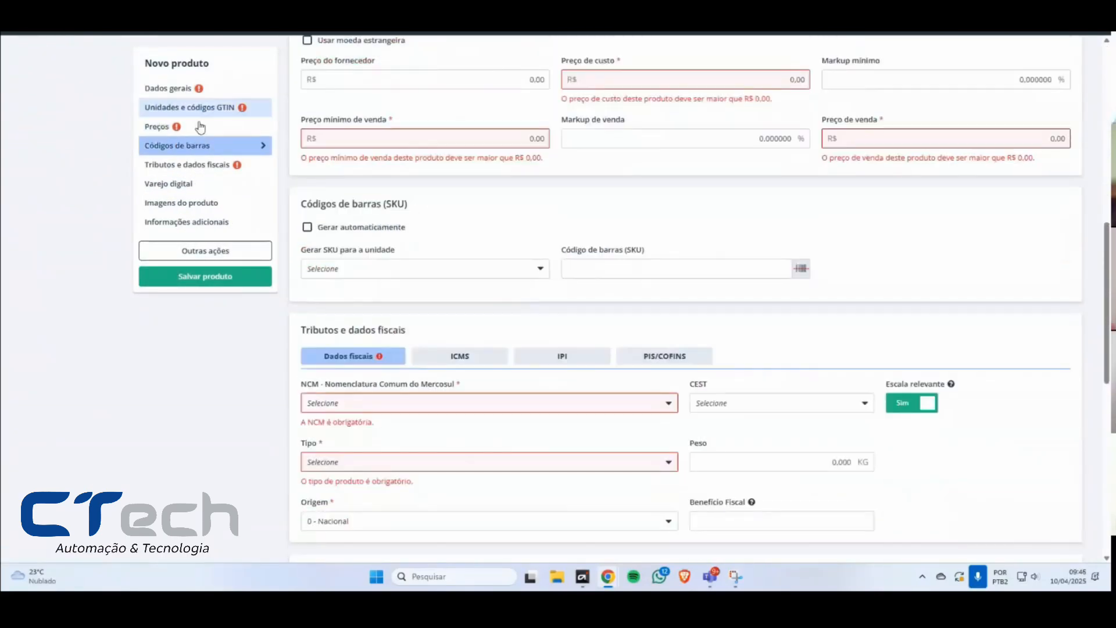
scroll(436, 264, down, 3)
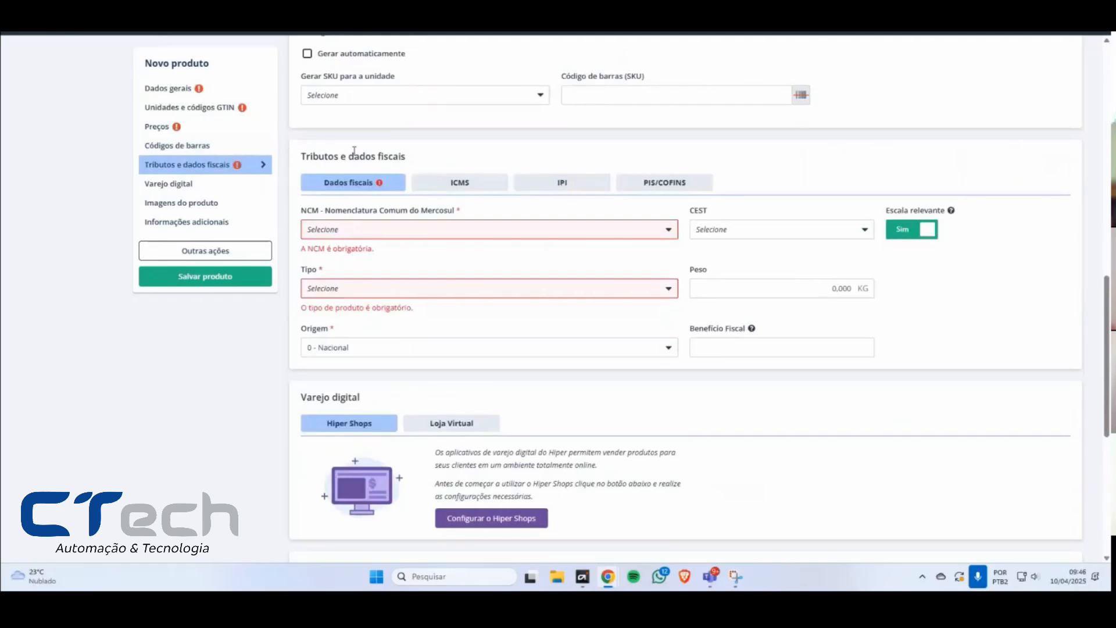
scroll(397, 250, down, 3)
scroll(368, 261, down, 3)
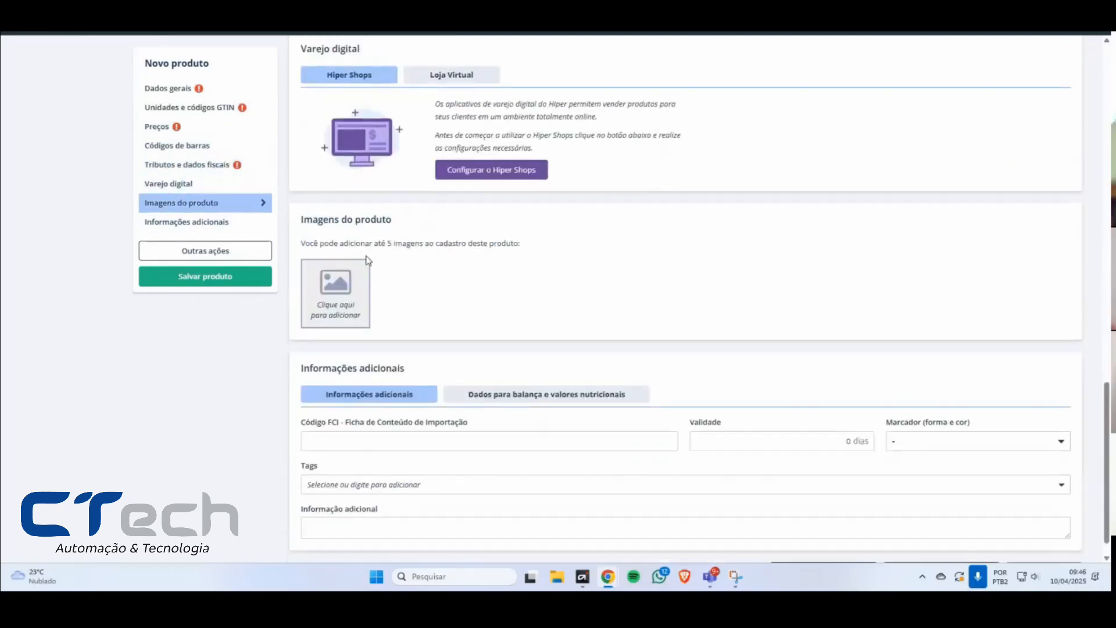
Step: Review the flagged cost and sale price fields in the Preços section of the new product form
scroll(367, 259, down, 1)
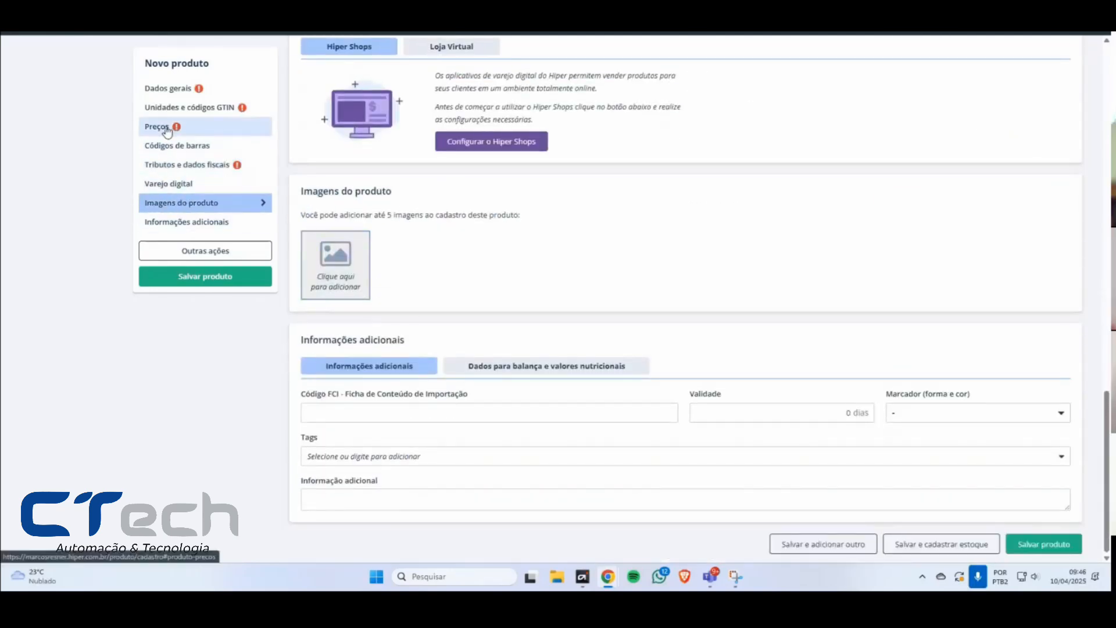
click(167, 131)
drag(306, 53, 652, 168)
click(663, 202)
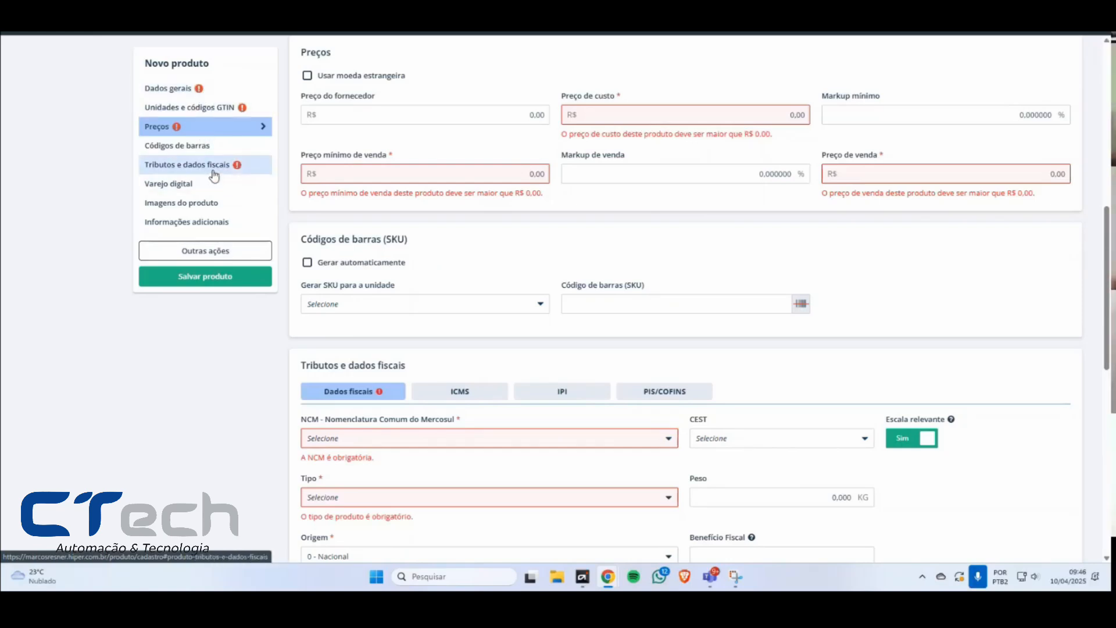
Step: Try to save the product again with its required fields blank and recheck the flagged sections down the form
click(203, 280)
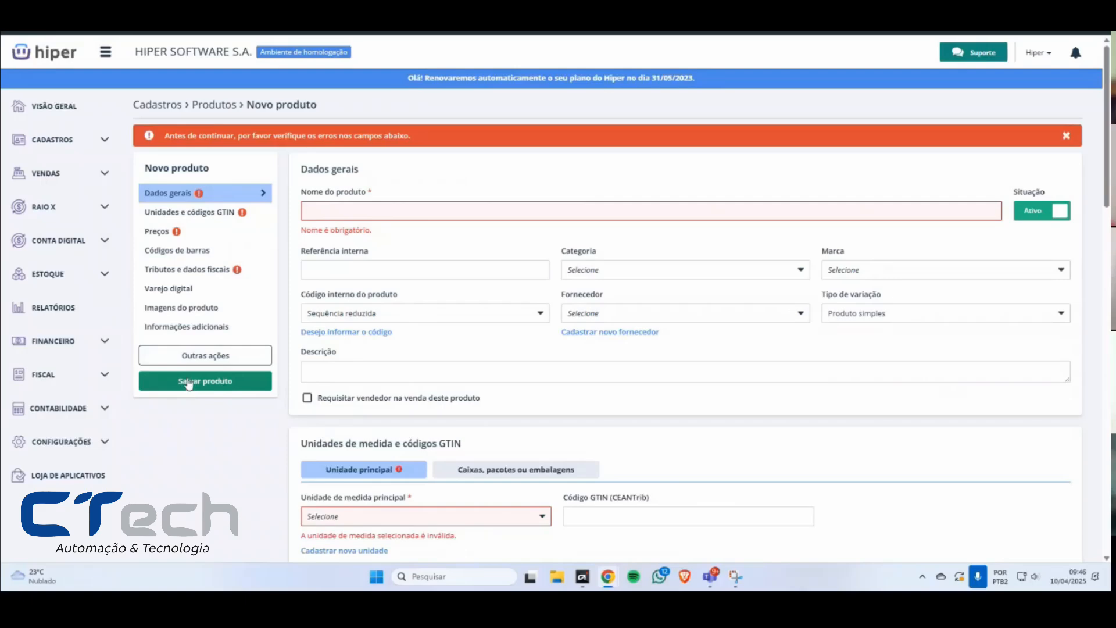
scroll(493, 343, down, 20)
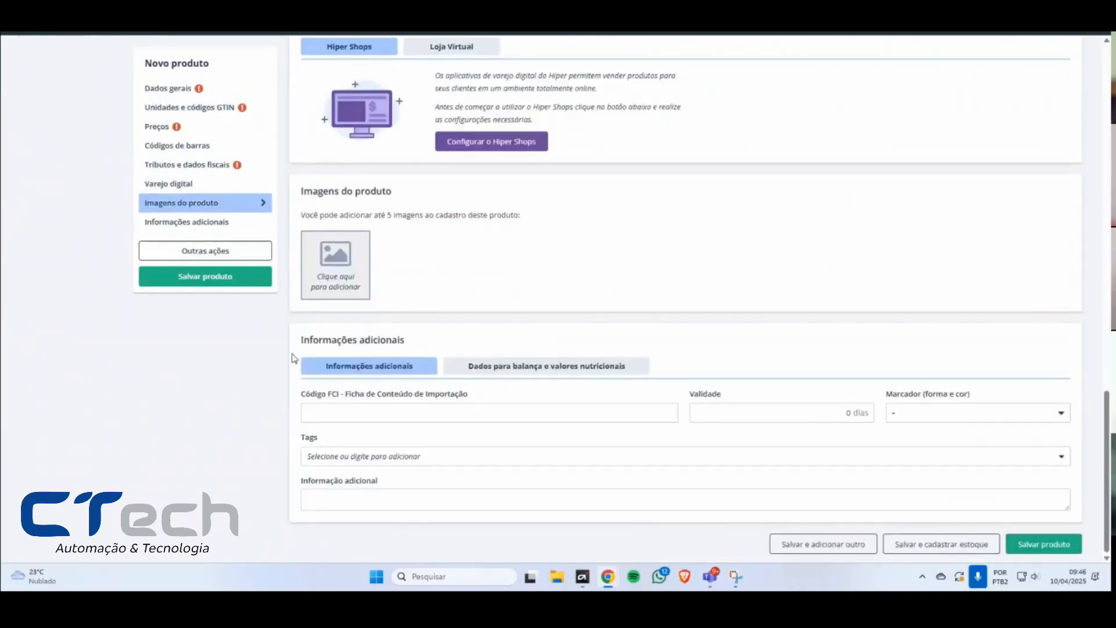
scroll(458, 321, up, 7)
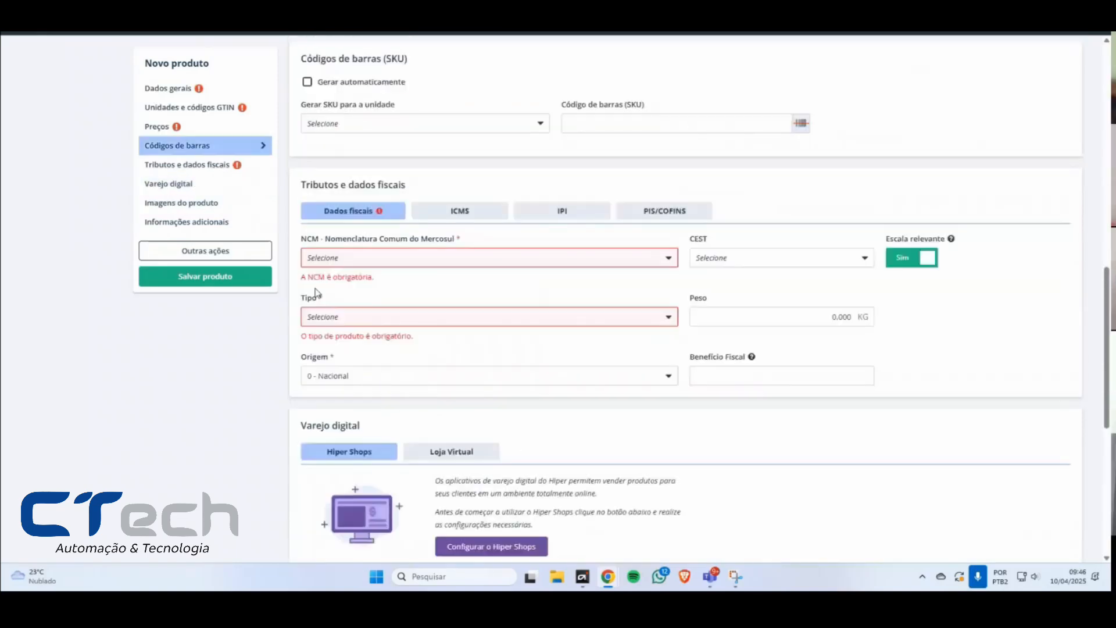
scroll(553, 296, down, 7)
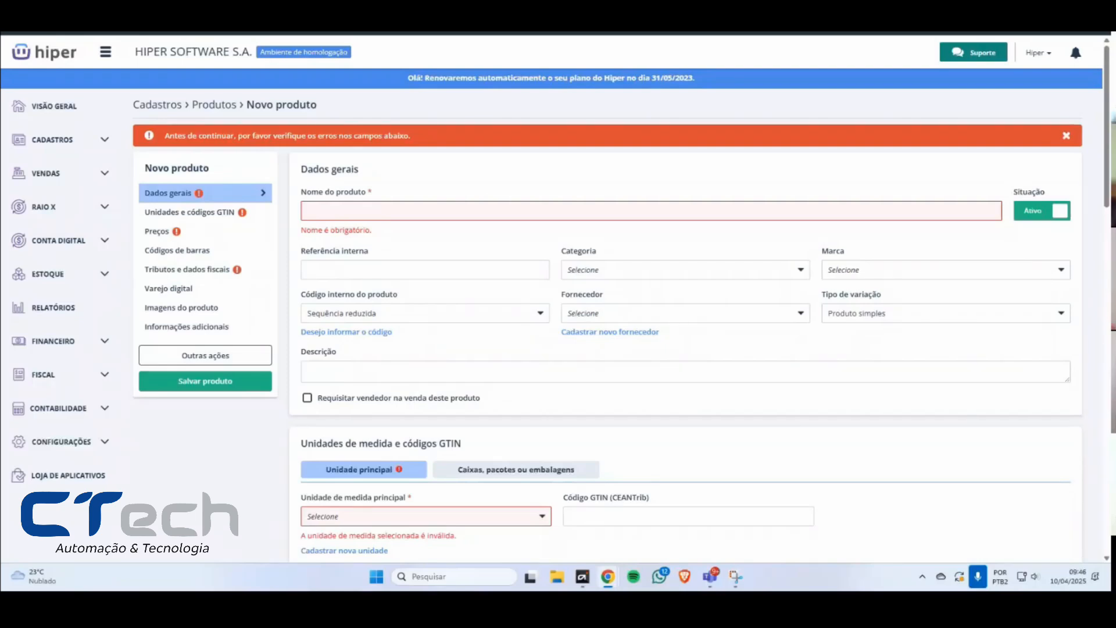
Step: Fill in the Nome do produto with a long run of repeated "TE" letters
click(385, 210)
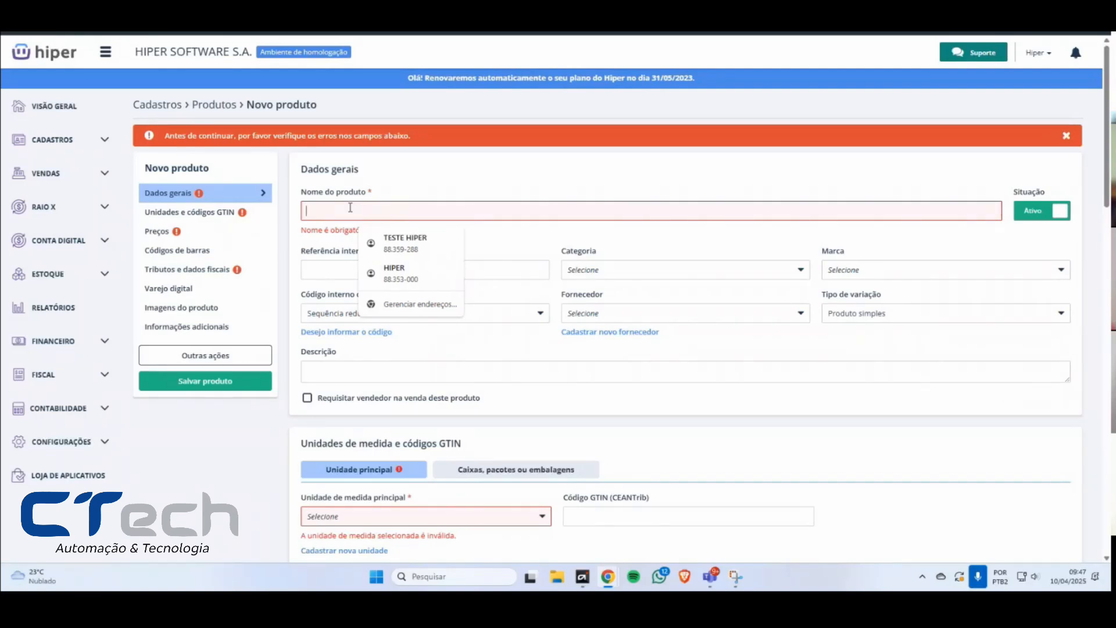
click(597, 177)
click(386, 208)
click(843, 319)
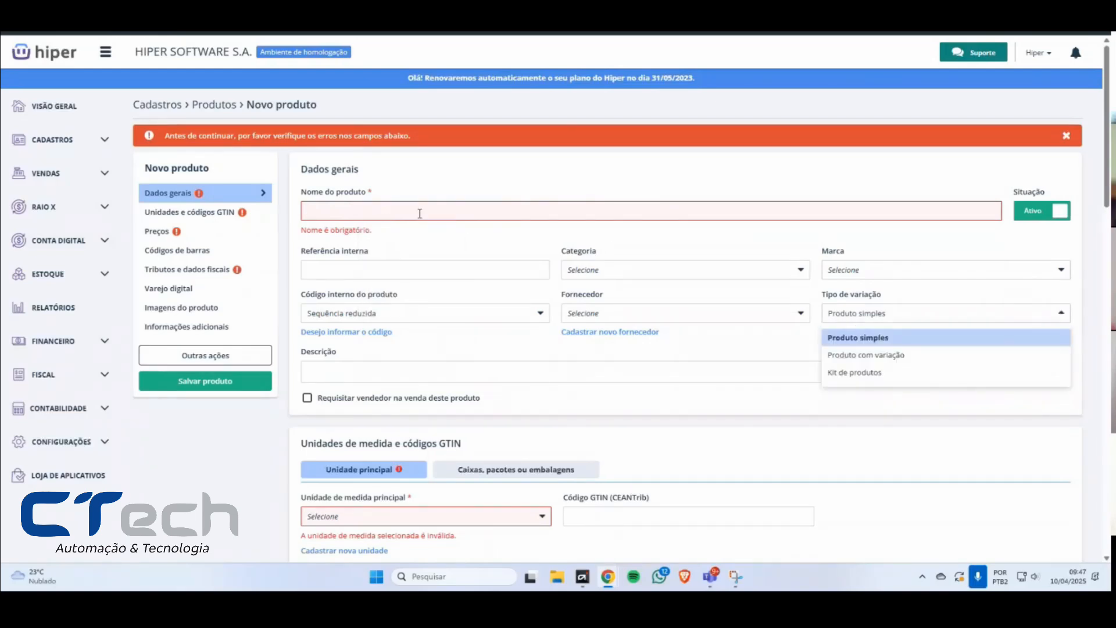
click(419, 211)
text(ASDA)
drag(392, 210, 267, 210)
text(T)
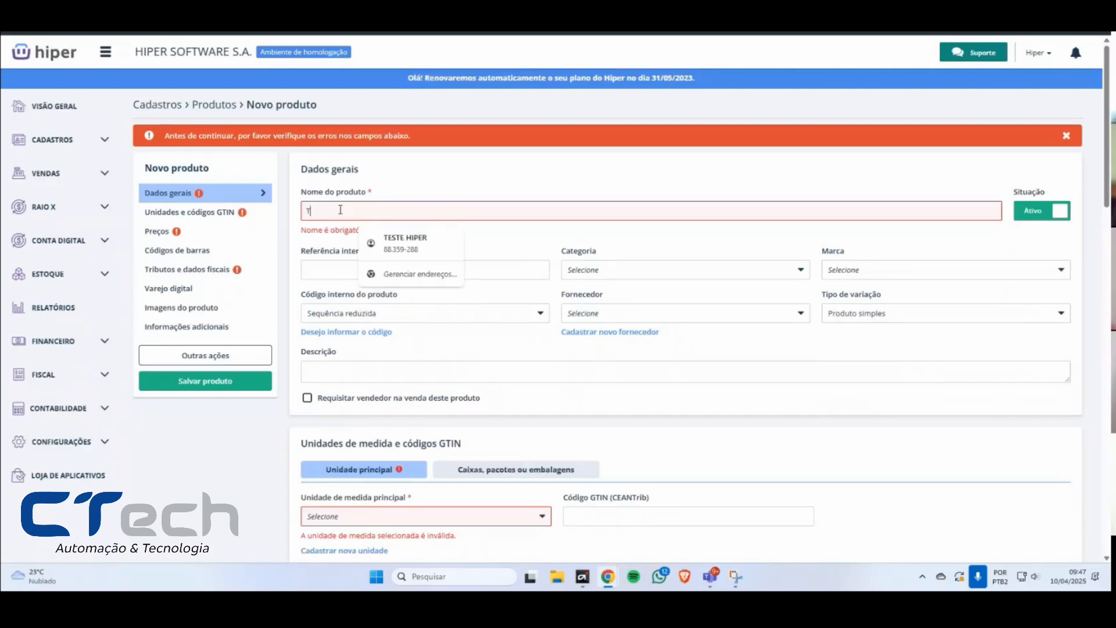
text(ETETETETETETETETETETETETE)
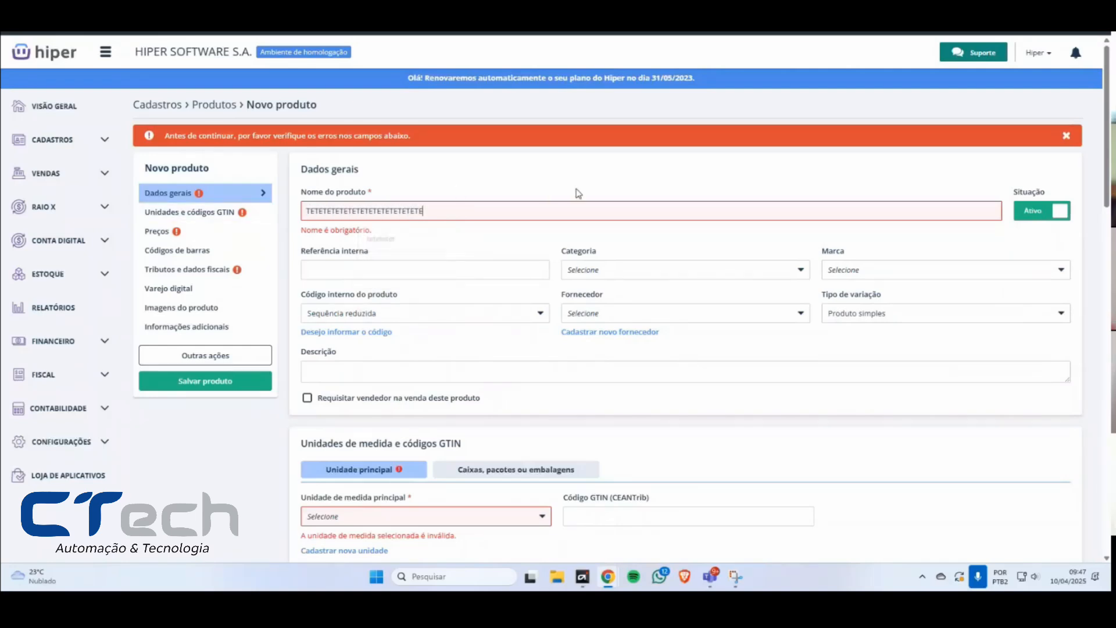
text(TETETETETETETETETETETETETETETETETETETETETETETETETETETETETETETETETETETETETETETETETETETETETETETETETETETETETETETETE)
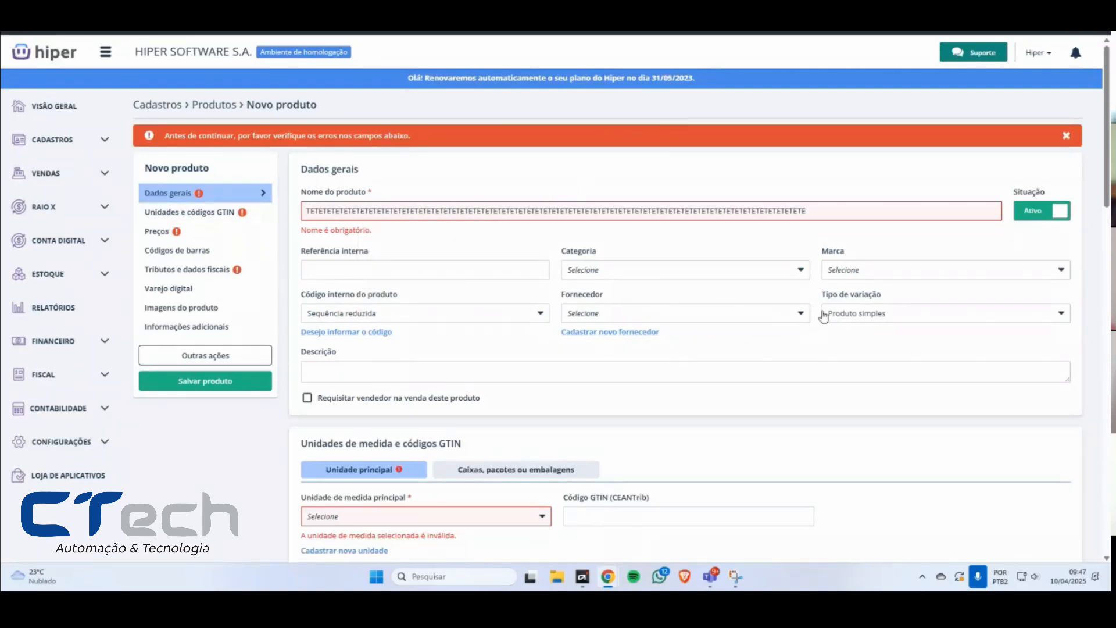
Step: Check the Tipo de variação options and review how much text the Nome do produto field holds
click(848, 312)
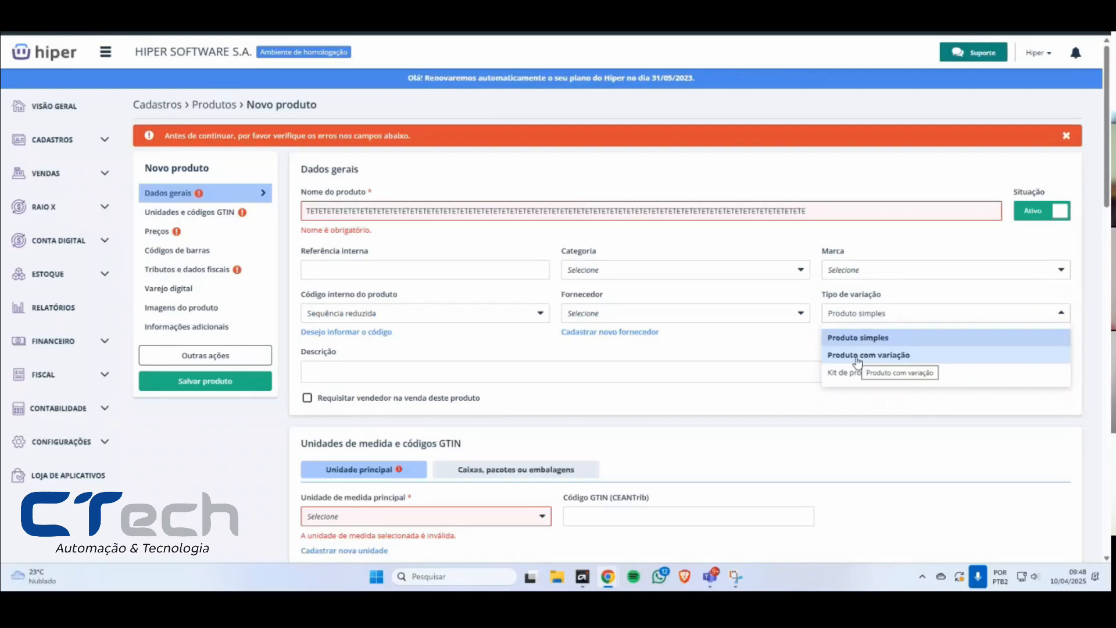
drag(535, 210, 855, 234)
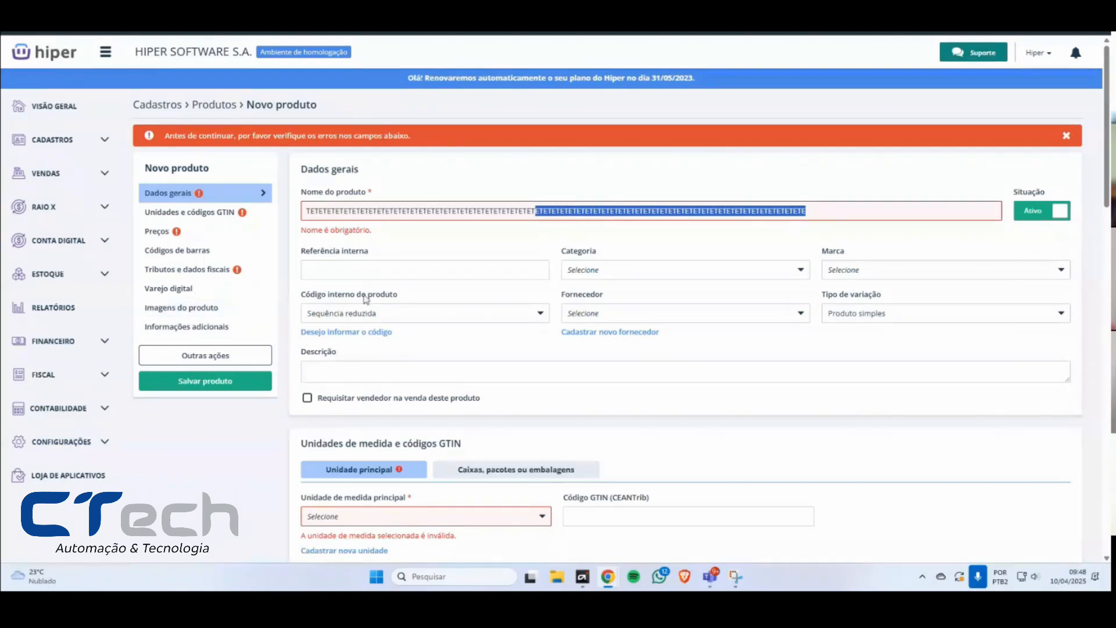
click(830, 212)
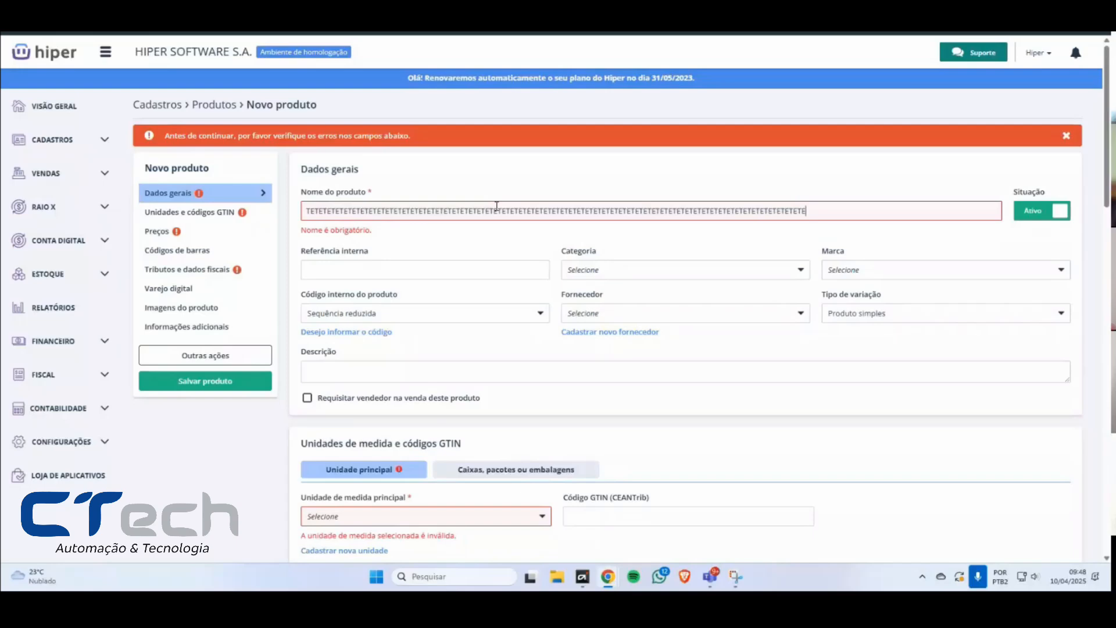
drag(507, 211, 360, 211)
click(365, 212)
scroll(505, 326, down, 3)
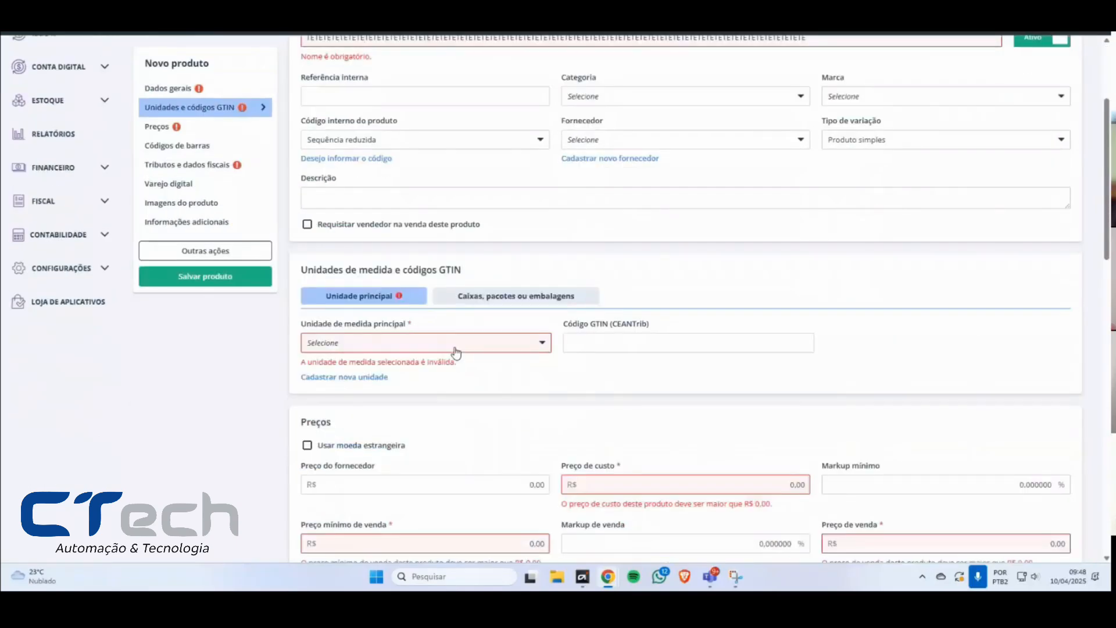
scroll(823, 309, up, 2)
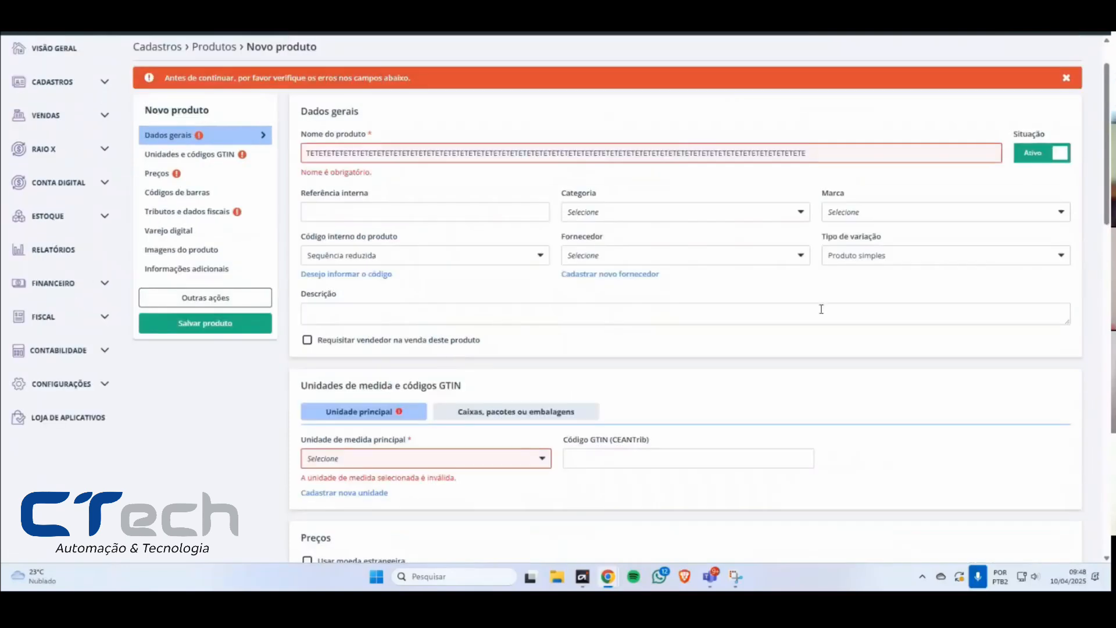
Step: Choose Produto simples as the Tipo de variação
drag(822, 239, 910, 244)
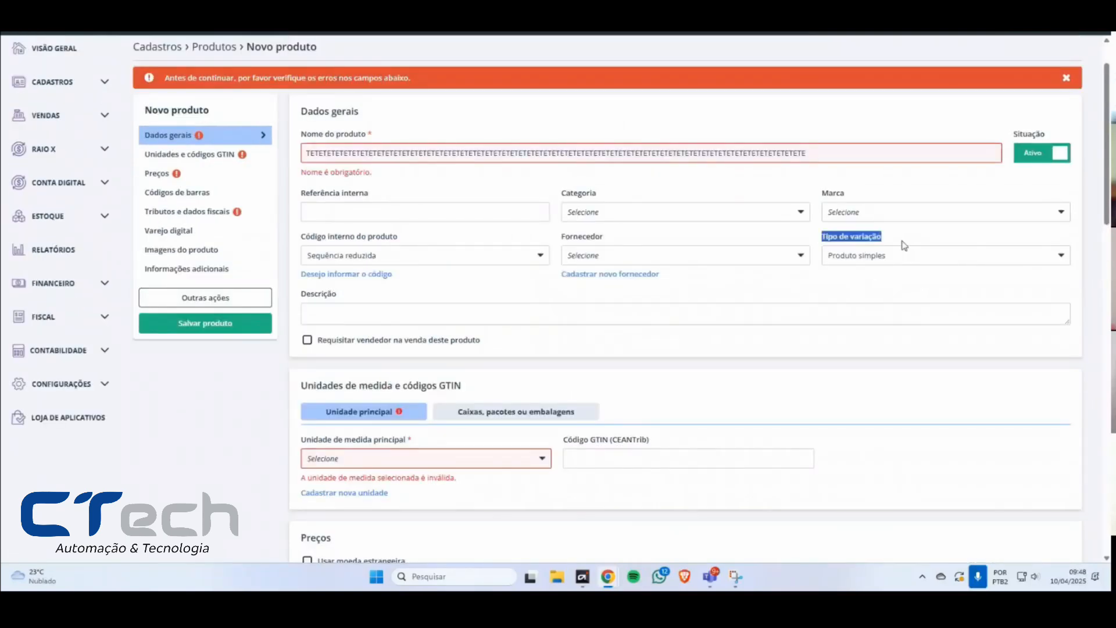
click(836, 265)
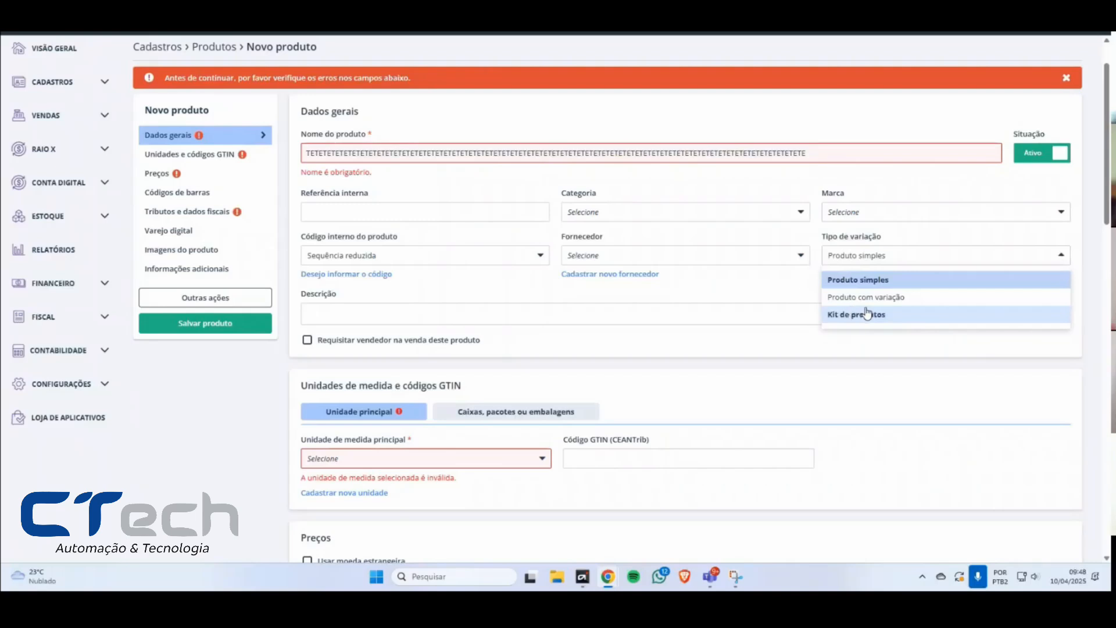
click(854, 281)
Step: Look through the Categoria options and set the Fornecedor to Cliente teste 1
click(652, 224)
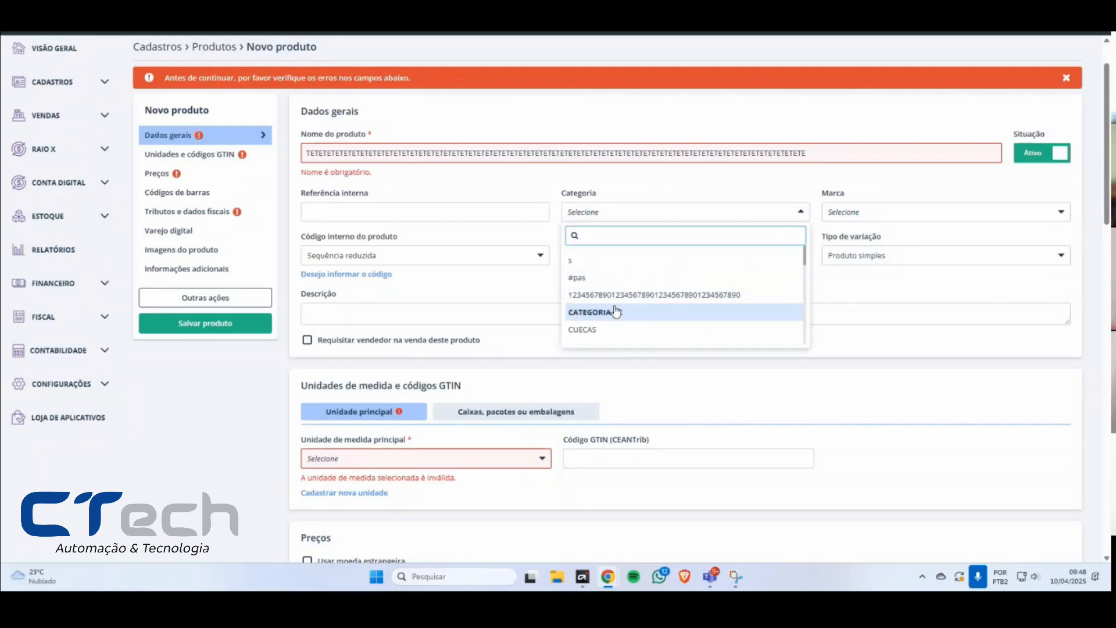
click(844, 214)
click(607, 256)
click(644, 340)
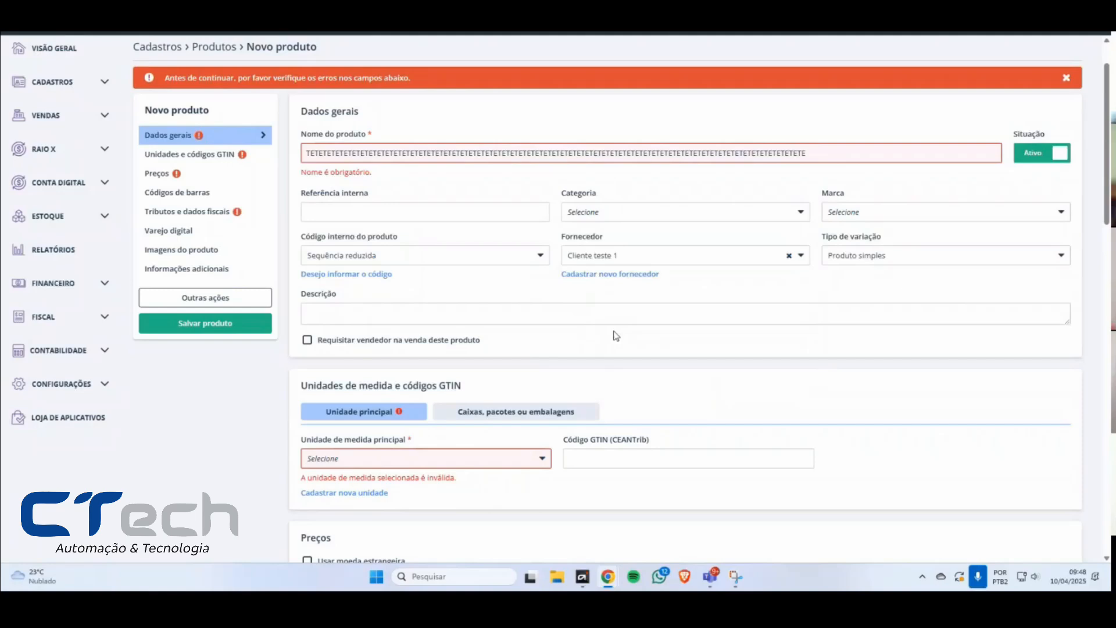
Step: Fill in the Descrição with the word TESTE repeated six times without spaces
click(380, 314)
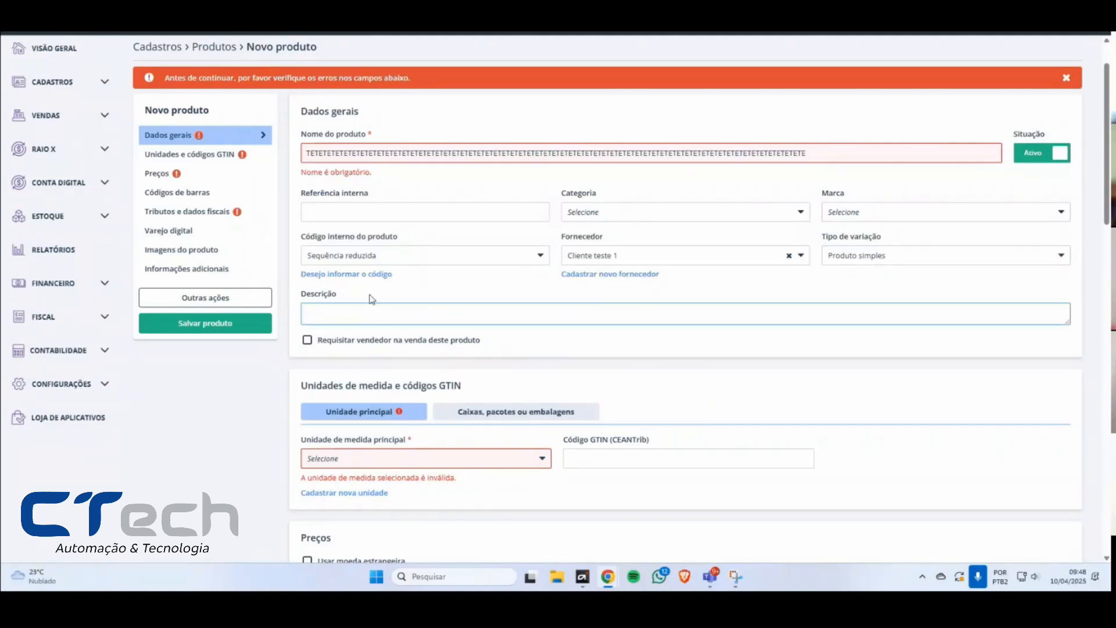
text(TESTE)
drag(345, 330, 443, 333)
click(443, 334)
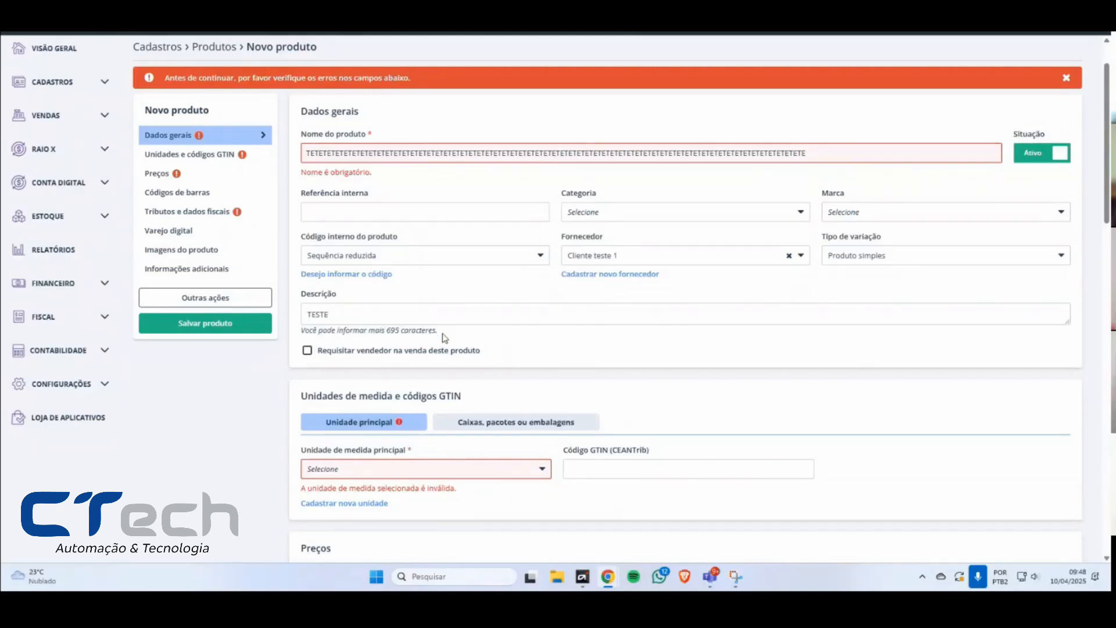
click(340, 317)
double_click(340, 318)
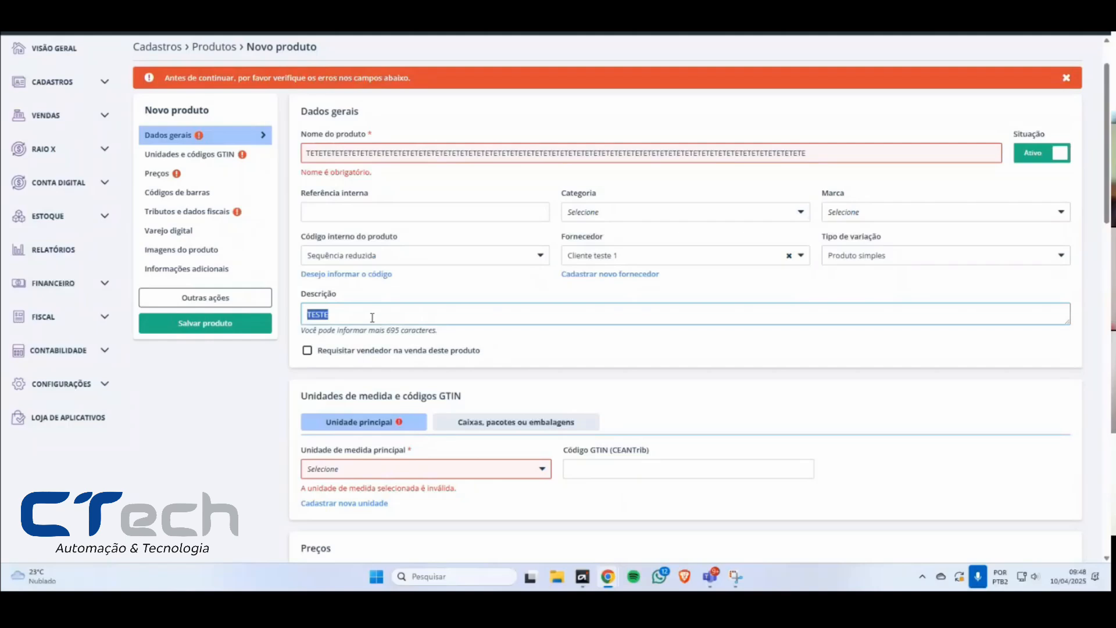
key(ctrl+v)
key(ctrl+v)
key(ctrl+v)
key(ctrl+v)
key(ctrl+v)
key(ctrl+v)
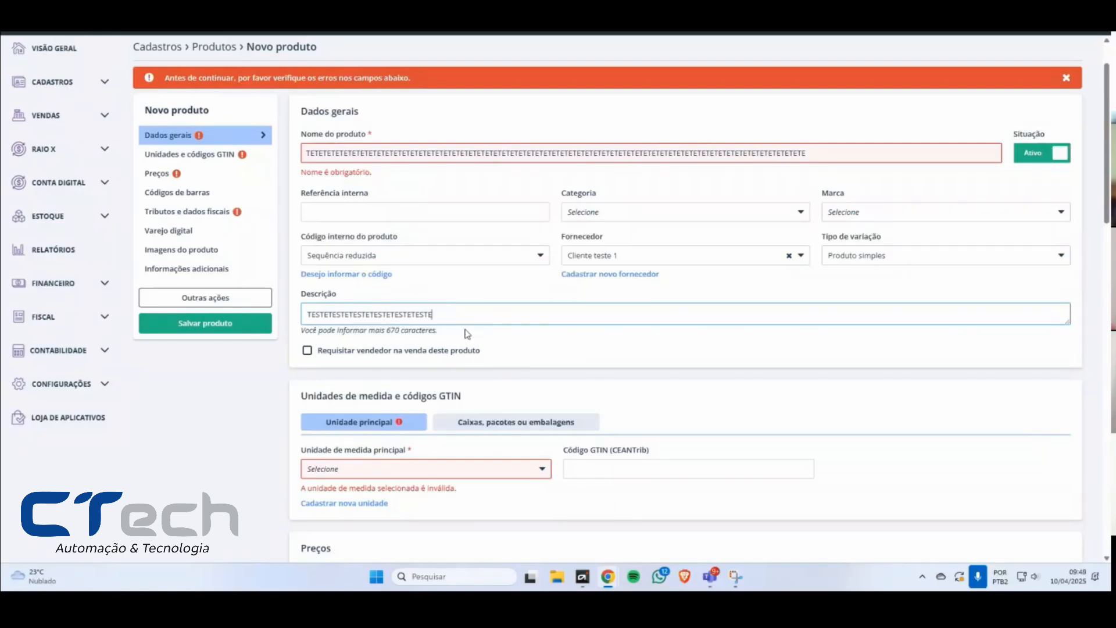
Step: Set the Unidade de medida principal to CJ - Conjunto in the Unidades de medida e códigos GTIN section
scroll(531, 326, down, 2)
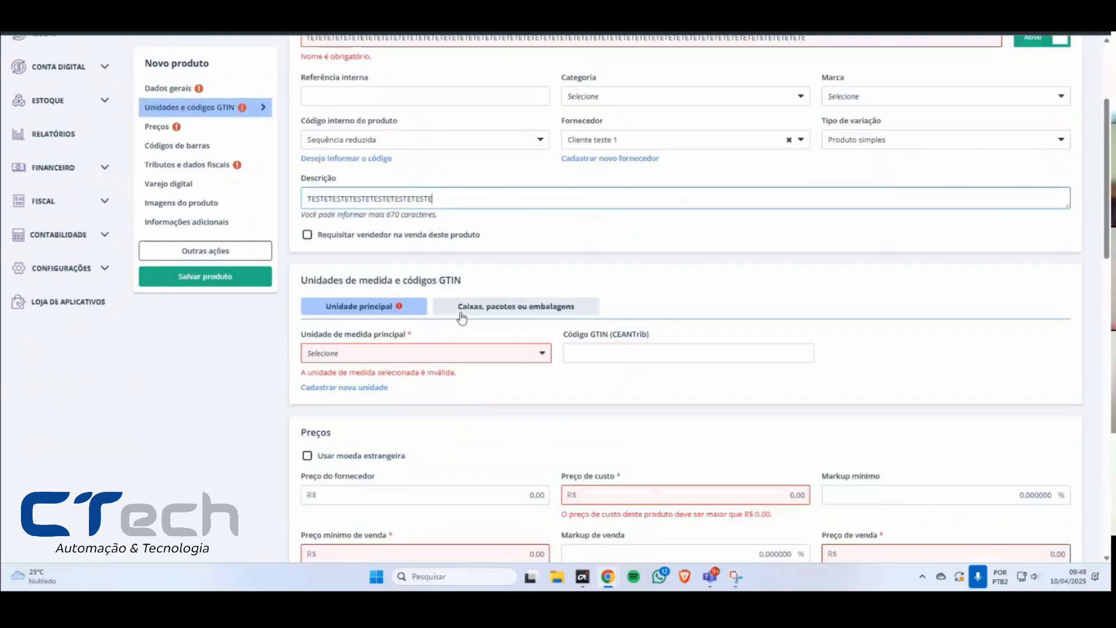
scroll(537, 257, down, 1)
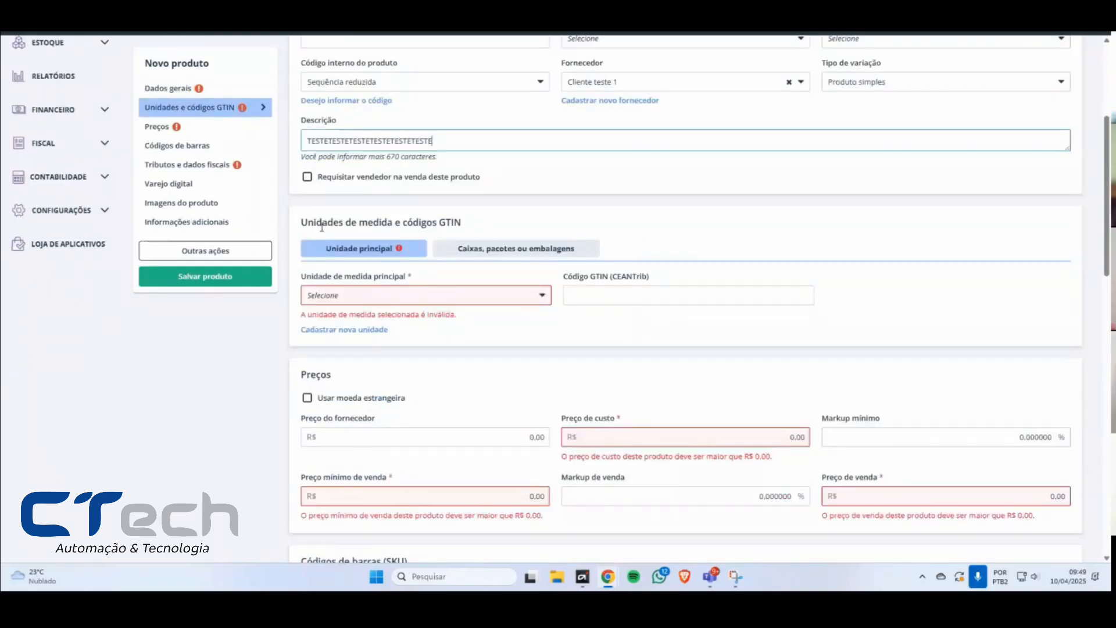
drag(314, 223, 467, 230)
click(467, 230)
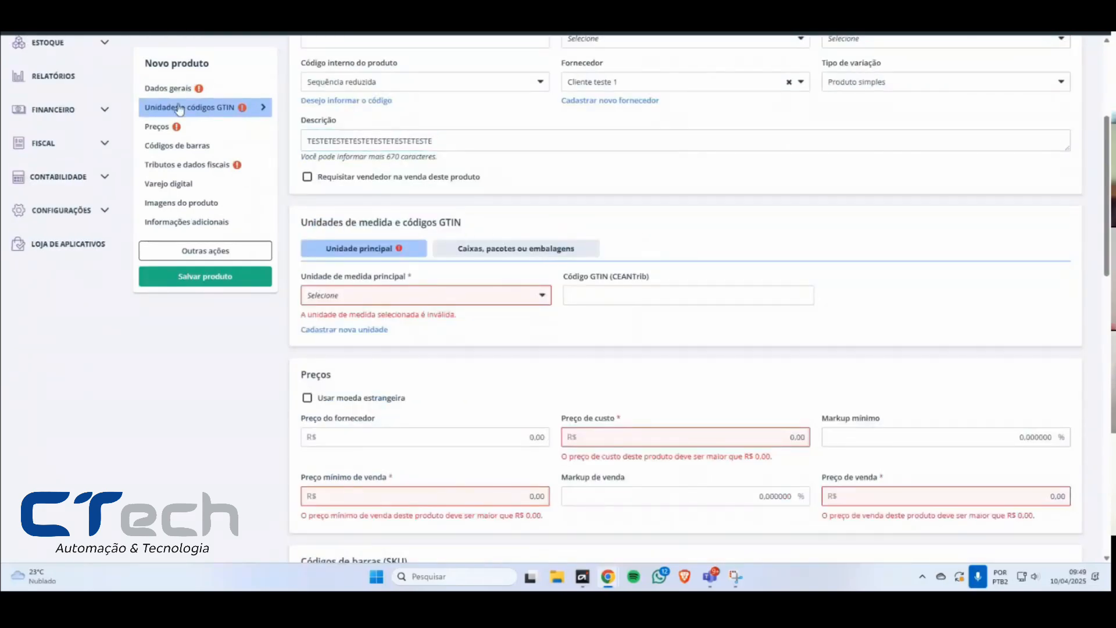
click(178, 108)
scroll(403, 202, up, 1)
scroll(403, 202, up, 3)
scroll(459, 369, down, 1)
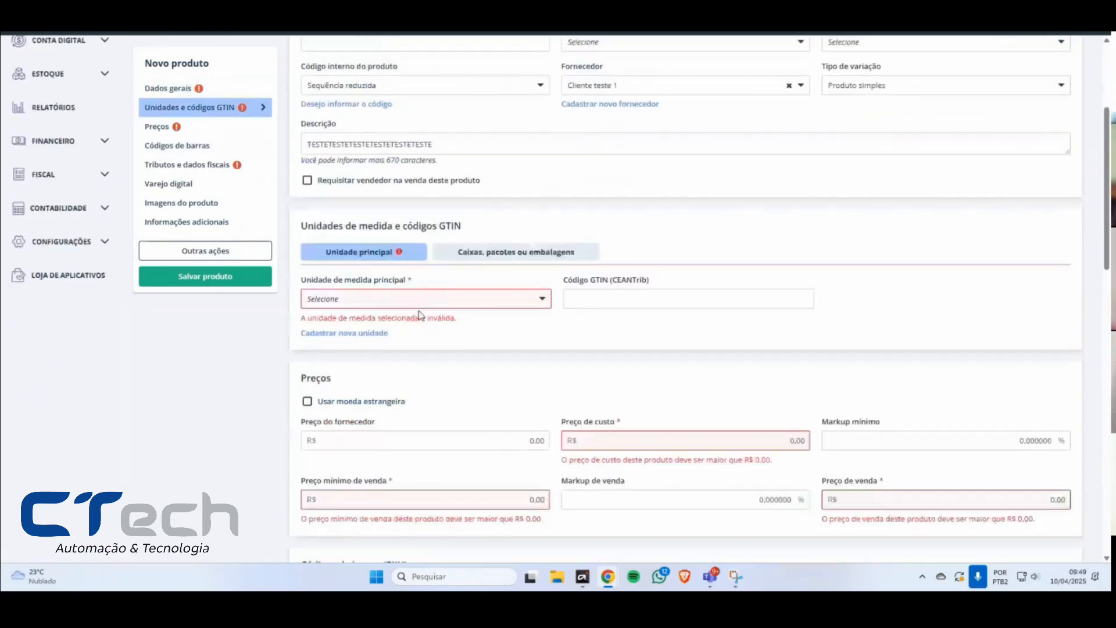
click(419, 299)
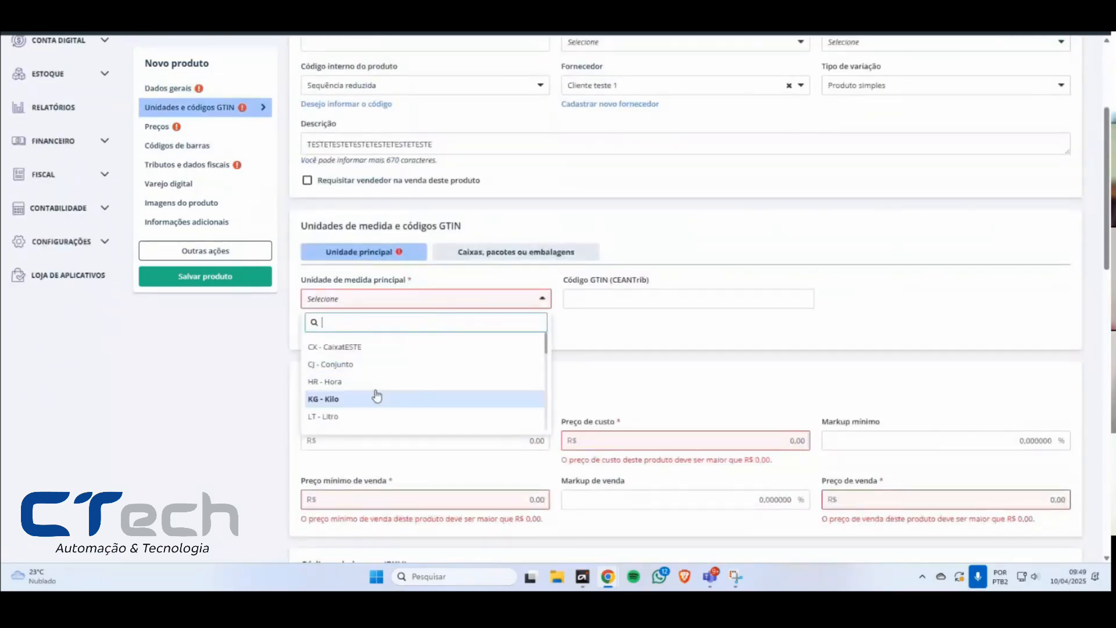
click(361, 367)
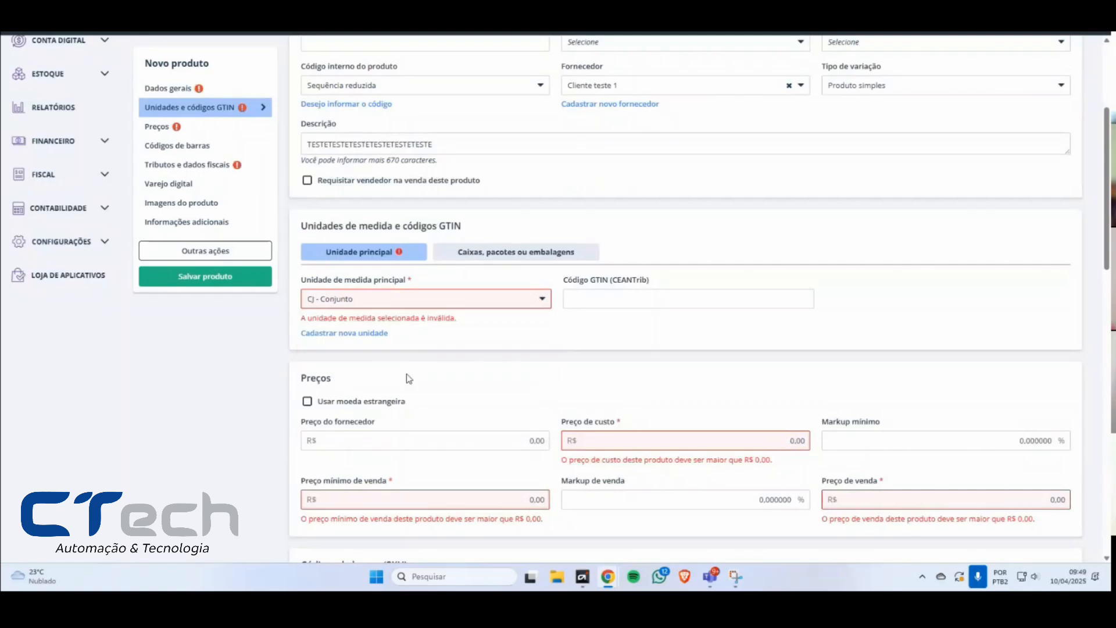
Step: Examine the Código GTIN (CEANTrib) field of the main unit, leaving it blank
click(629, 298)
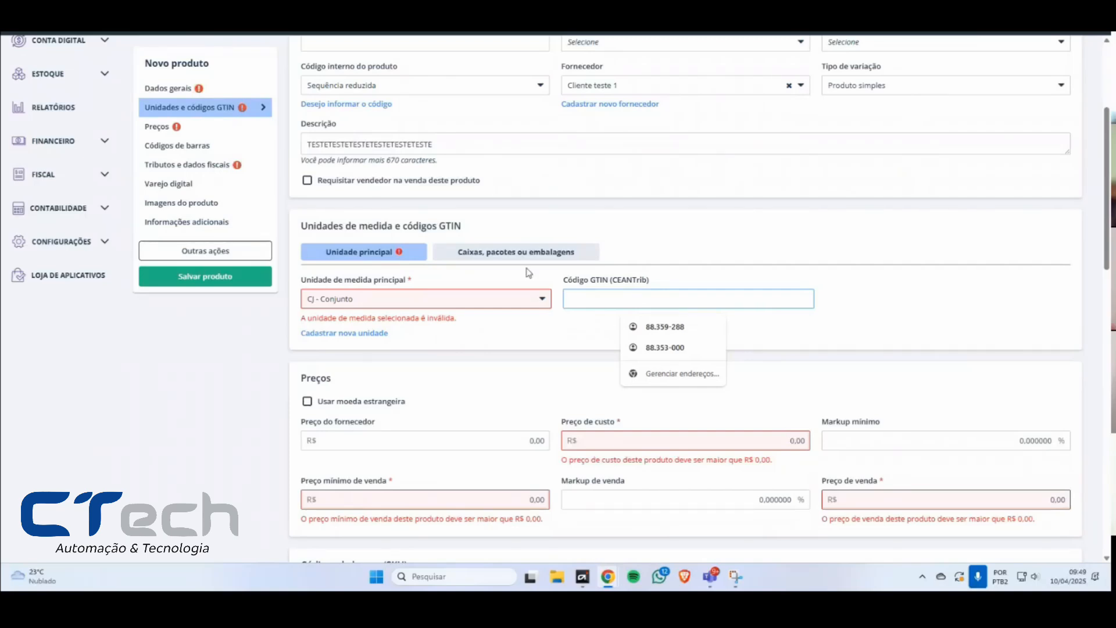
drag(338, 227, 459, 226)
click(610, 300)
click(565, 285)
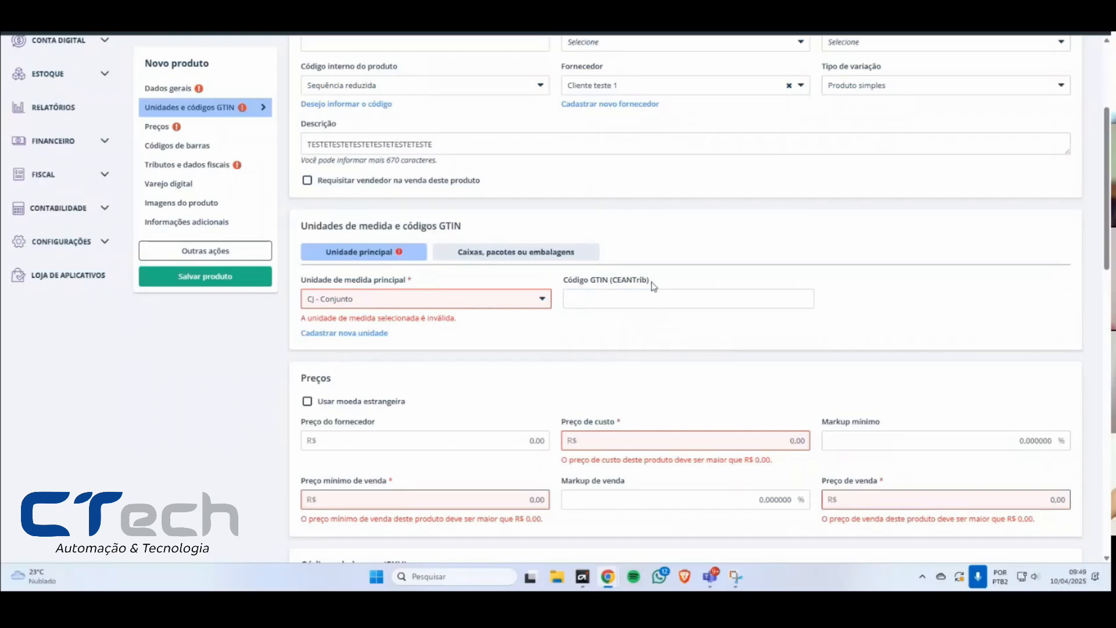
Step: Compare the Unidade principal fields with the Unidade multiplicadora and quantity fields for Caixas, pacotes ou embalagens
click(526, 256)
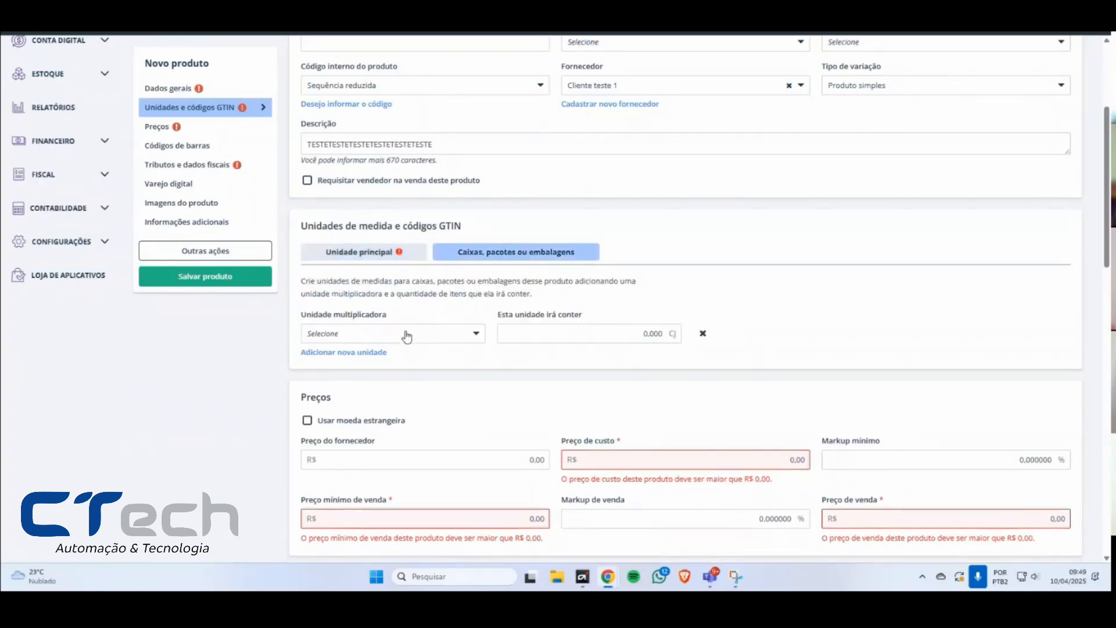
click(407, 336)
click(387, 334)
drag(306, 314, 387, 314)
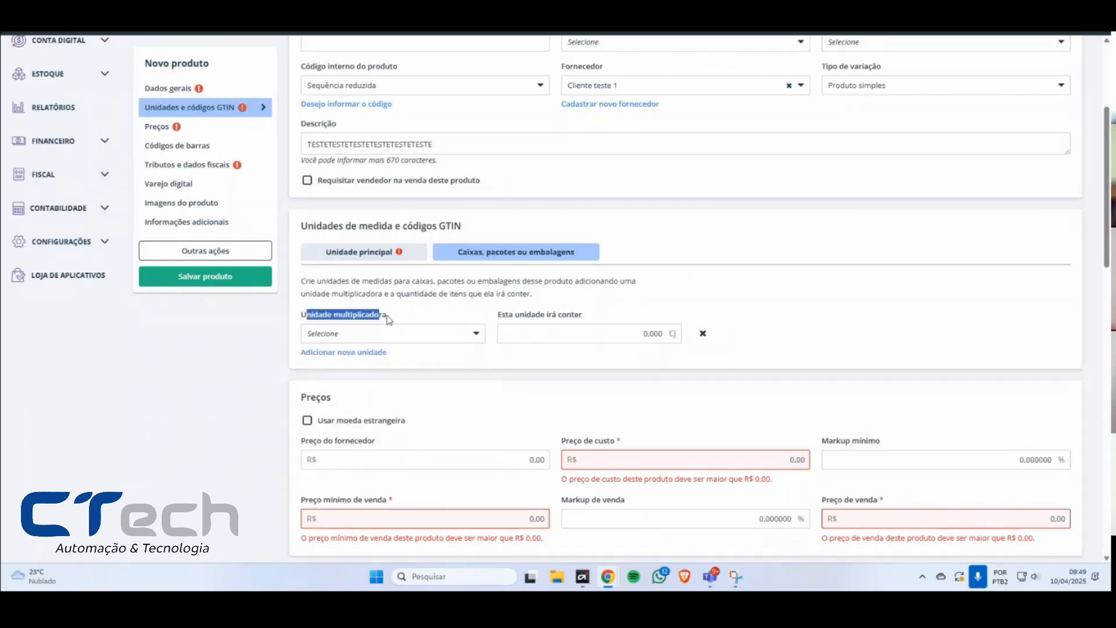
click(372, 255)
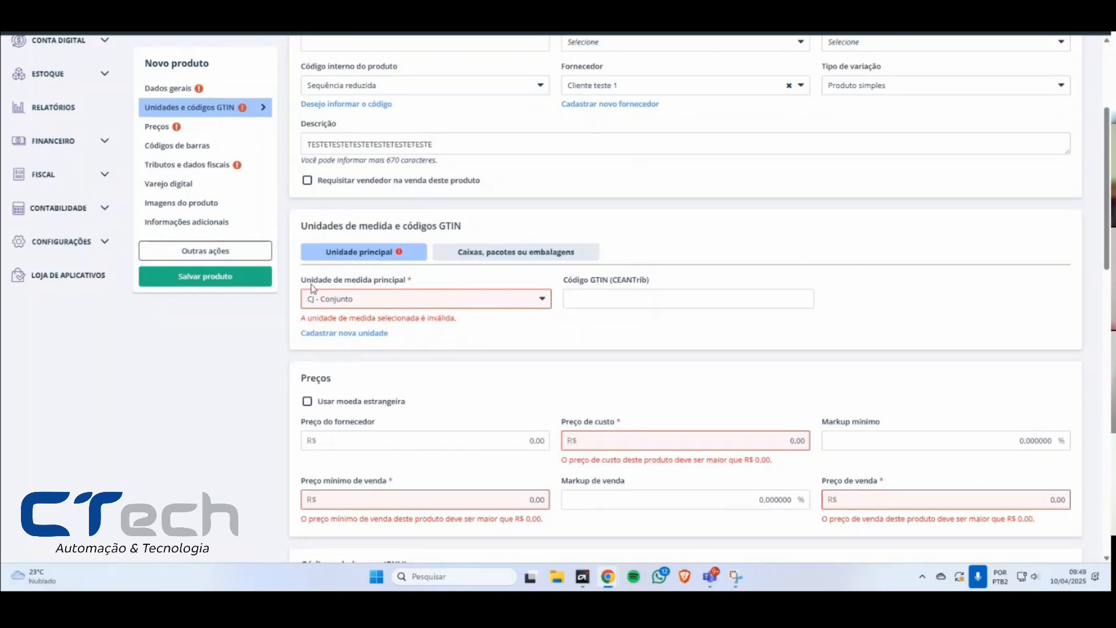
drag(313, 283, 426, 288)
click(462, 258)
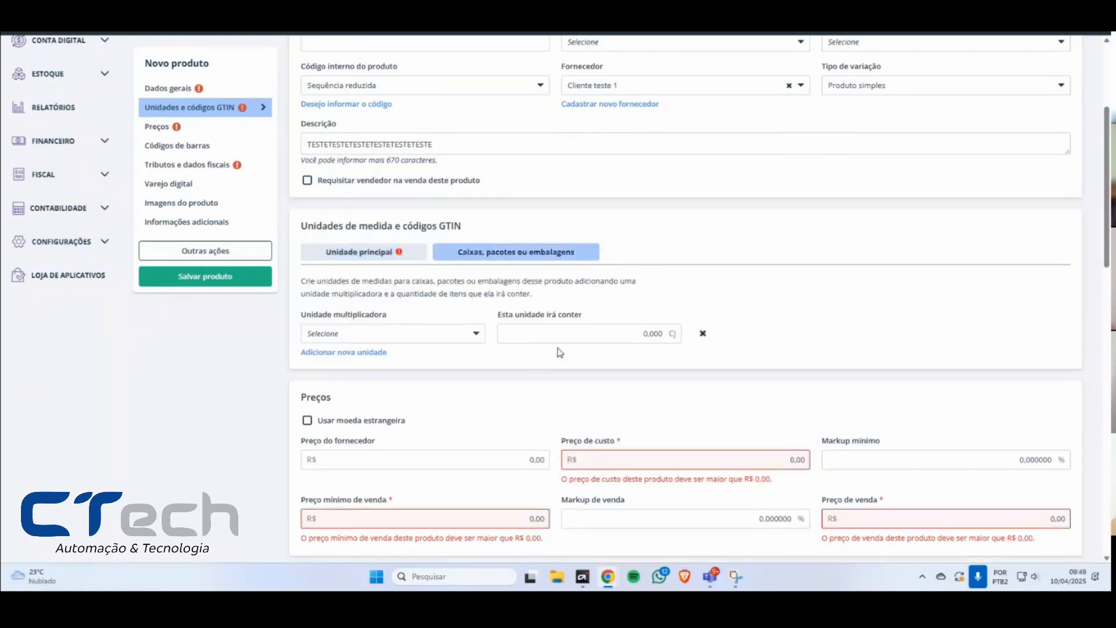
click(371, 261)
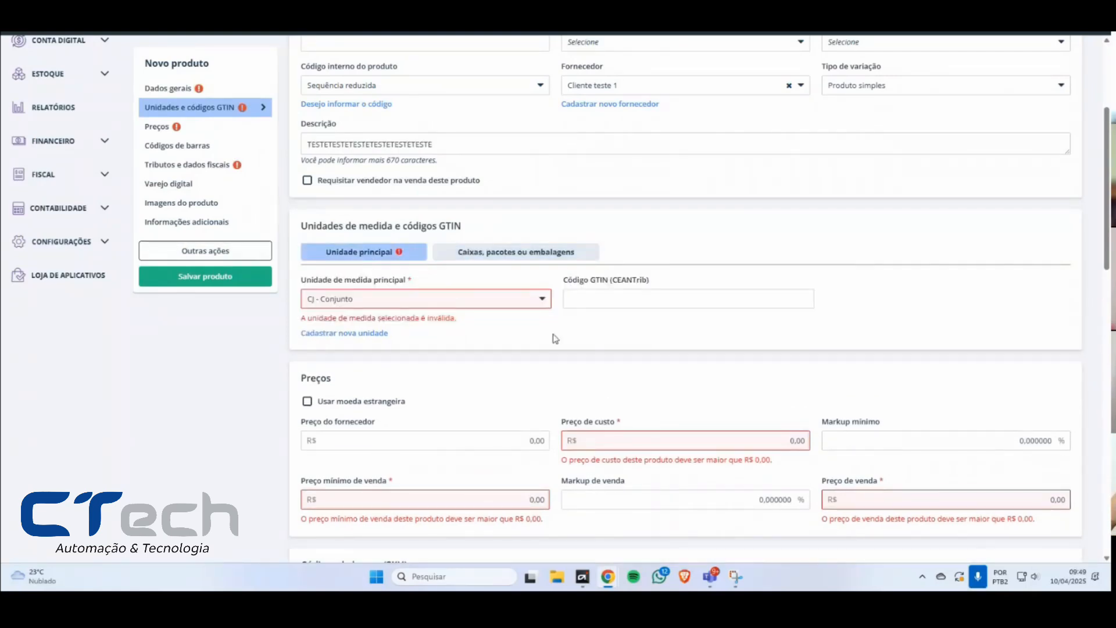
Step: Set the Preço de custo to R$ 1,00, the Preço mínimo de venda to R$ 2,00 and the Preço de venda to R$ 54,00
scroll(663, 284, down, 3)
click(728, 271)
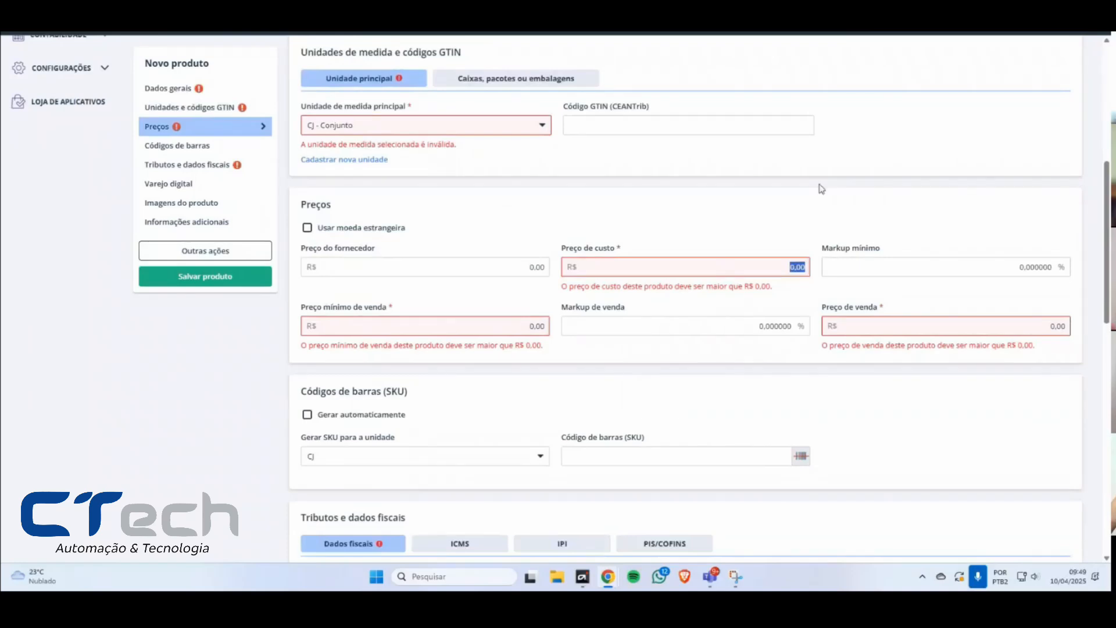
text(1)
key(Tab)
key(Tab)
text(2)
key(Tab)
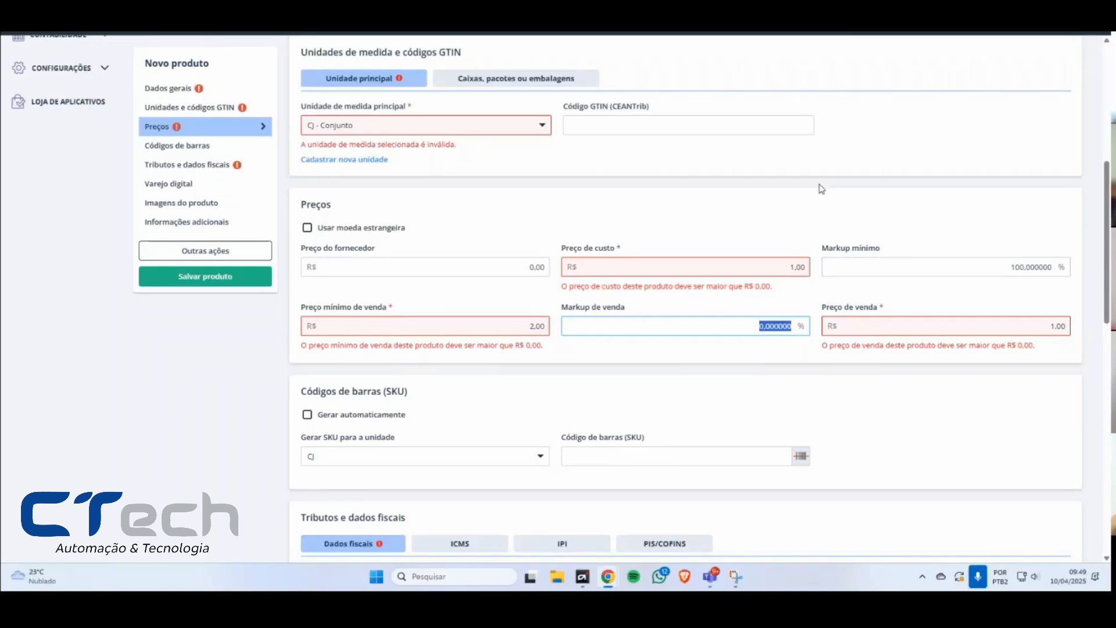
key(Tab)
text(54)
Step: Examine the Markup de venda and Markup mínimo fields in the Preços section
click(699, 335)
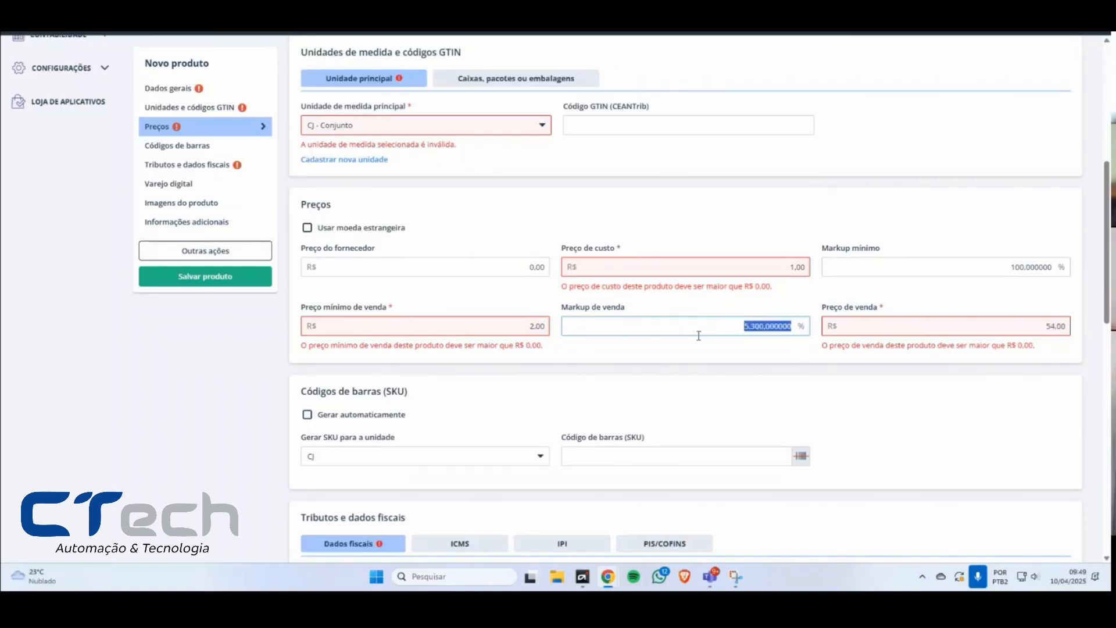
drag(591, 307, 630, 308)
drag(846, 250, 887, 251)
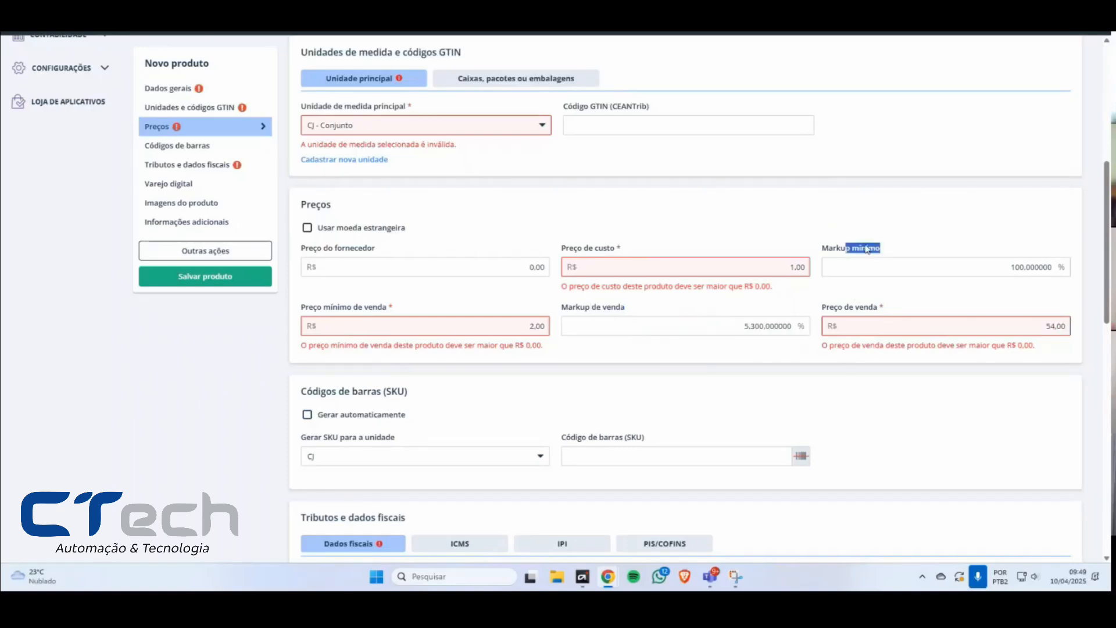
click(861, 250)
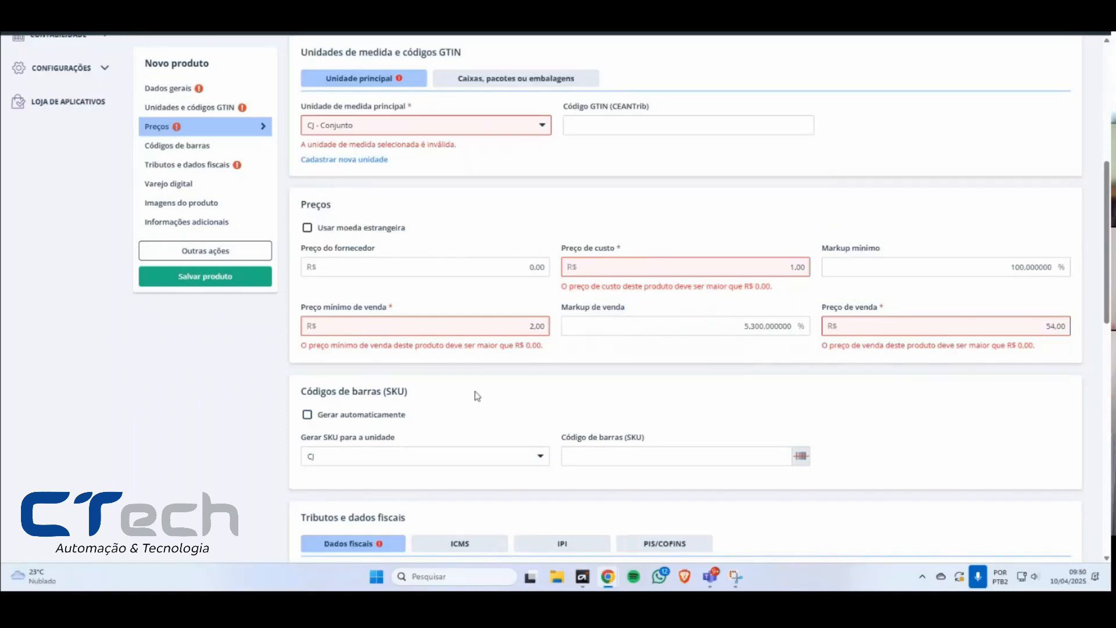
Step: Enable automatic generation in the Códigos de barras (SKU) section and generate a barcode for the unit option Todas
scroll(480, 388, down, 1)
scroll(480, 388, down, 2)
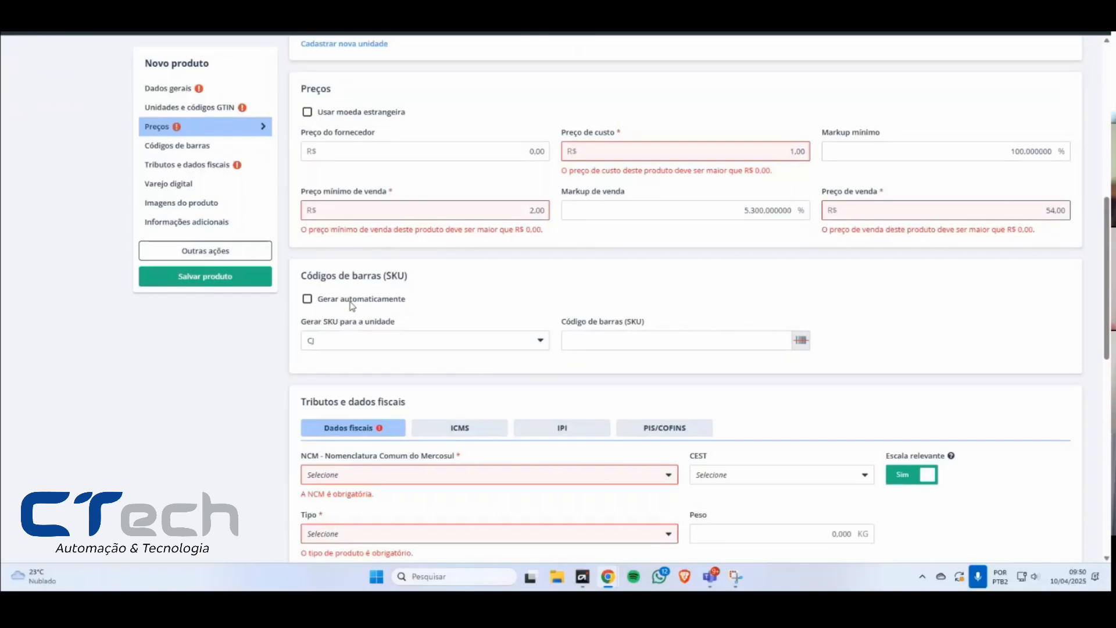
click(350, 301)
click(382, 343)
click(382, 349)
click(349, 303)
click(350, 303)
click(616, 344)
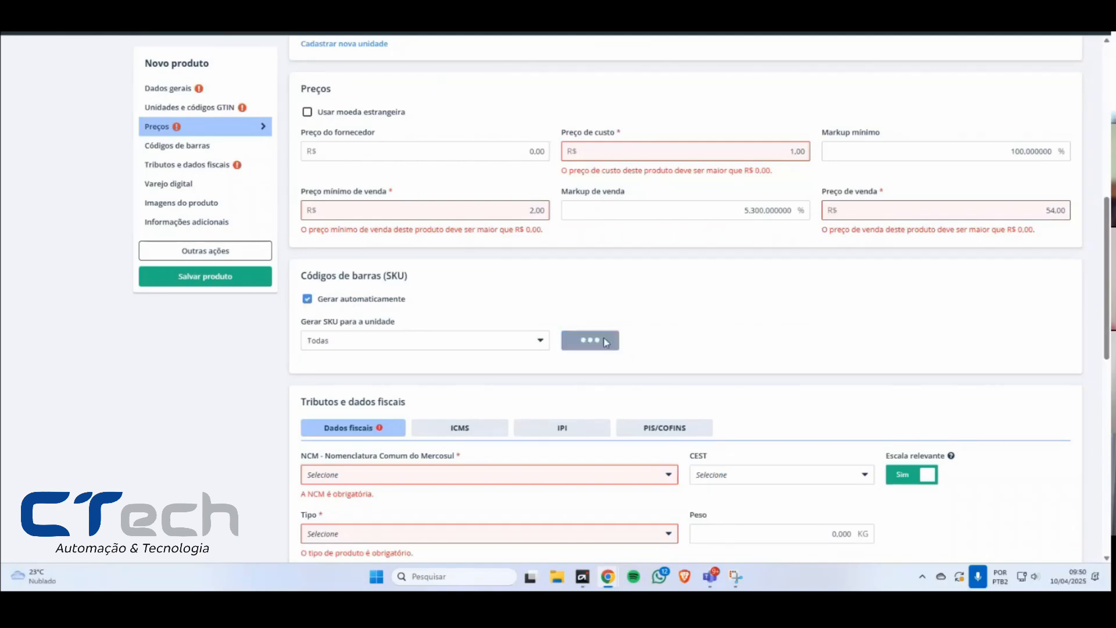
Step: Generate two more SKU barcodes for the product and review the registered codes
drag(321, 372, 492, 377)
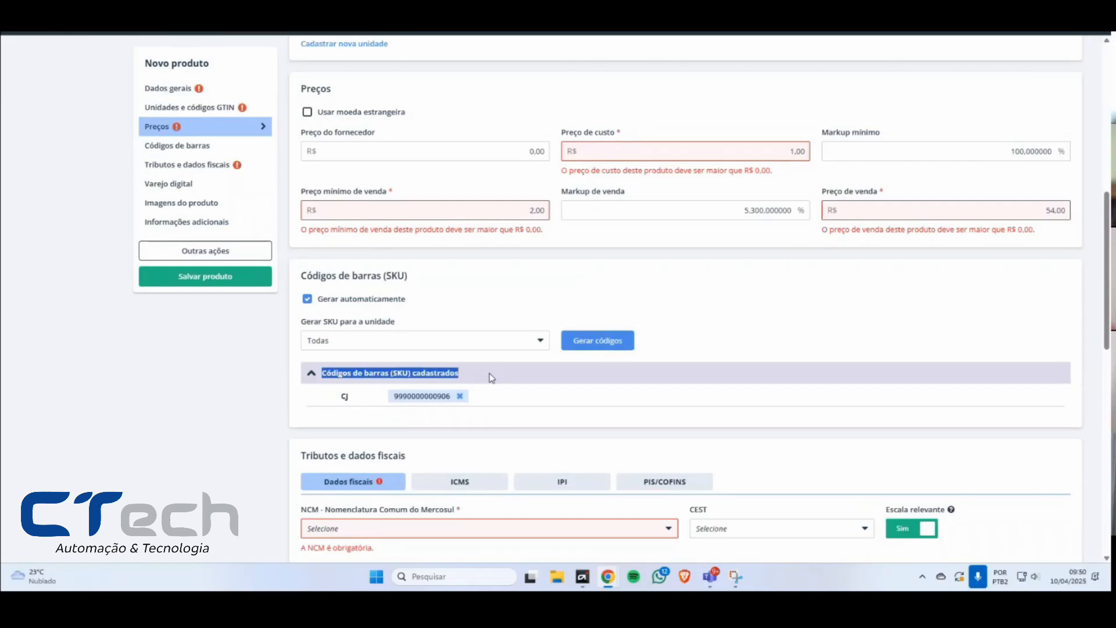
click(596, 344)
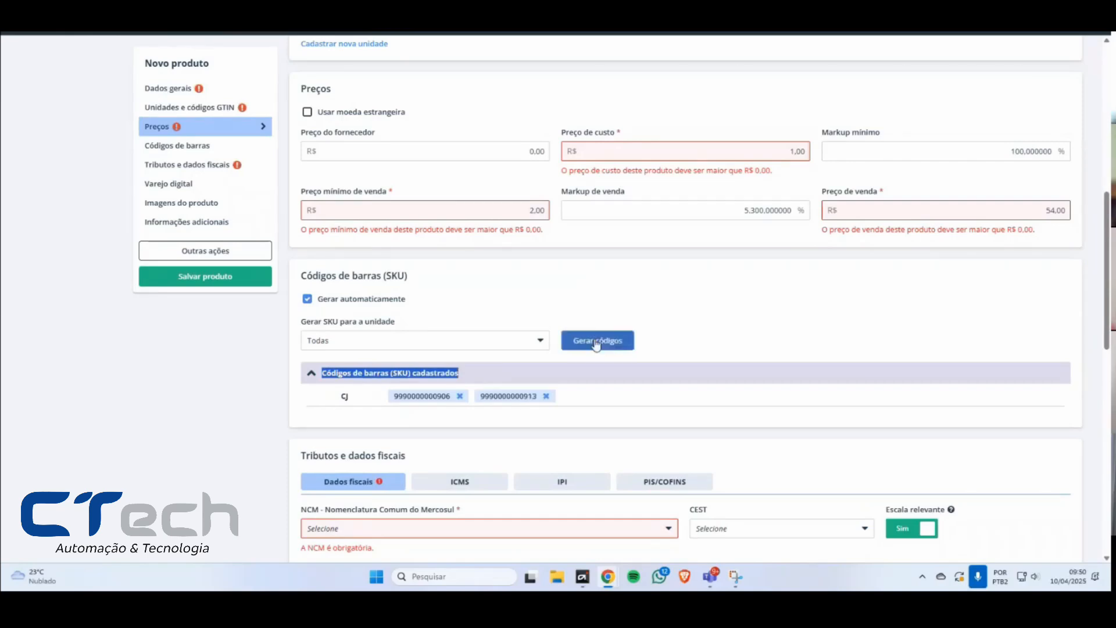
click(598, 342)
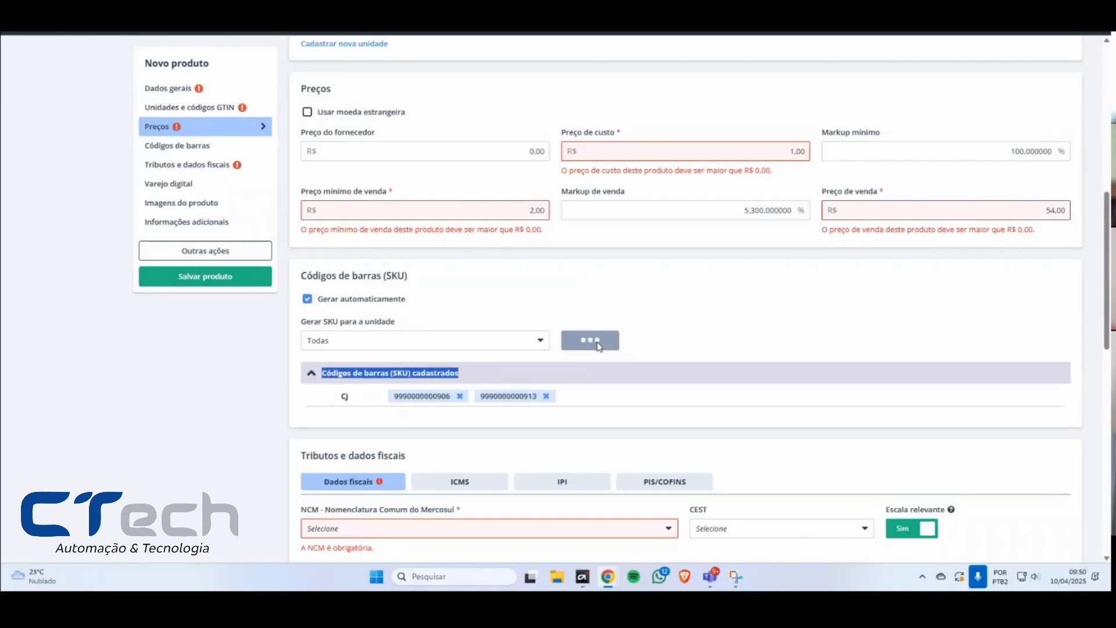
drag(409, 396, 457, 397)
drag(511, 396, 614, 394)
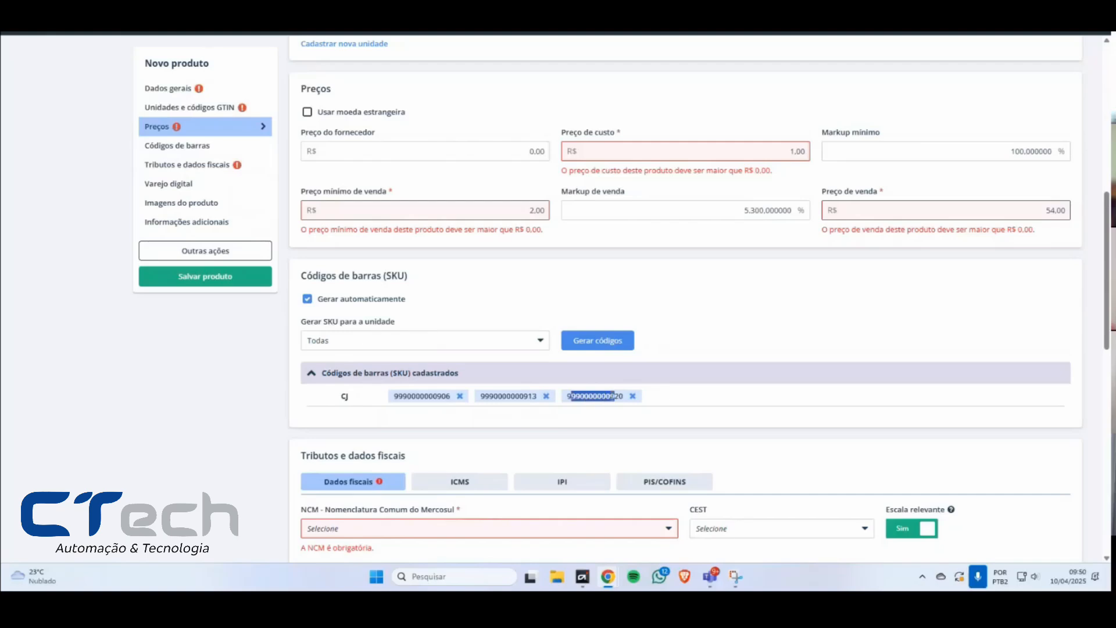
click(605, 399)
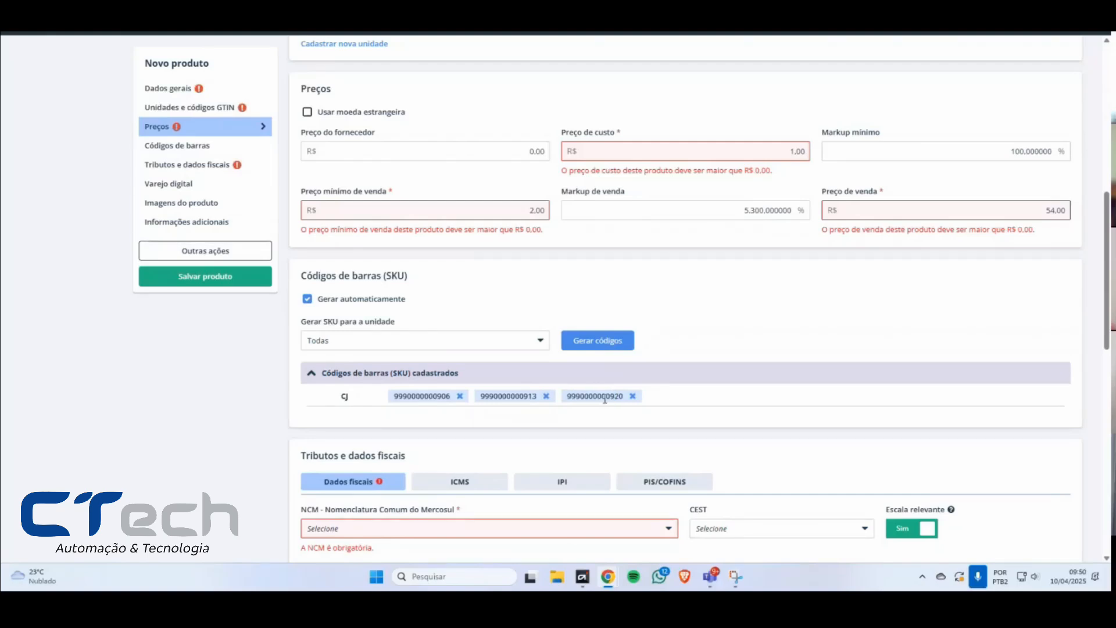
Step: Compare the Códigos de barras (SKU) section with the Código GTIN (CEANTrib) field of the main unit, leaving that field blank
drag(332, 277, 446, 275)
click(396, 287)
scroll(439, 384, up, 3)
mouse_move(572, 165)
mouse_down()
mouse_move(646, 166)
mouse_move(579, 169)
mouse_up()
click(646, 169)
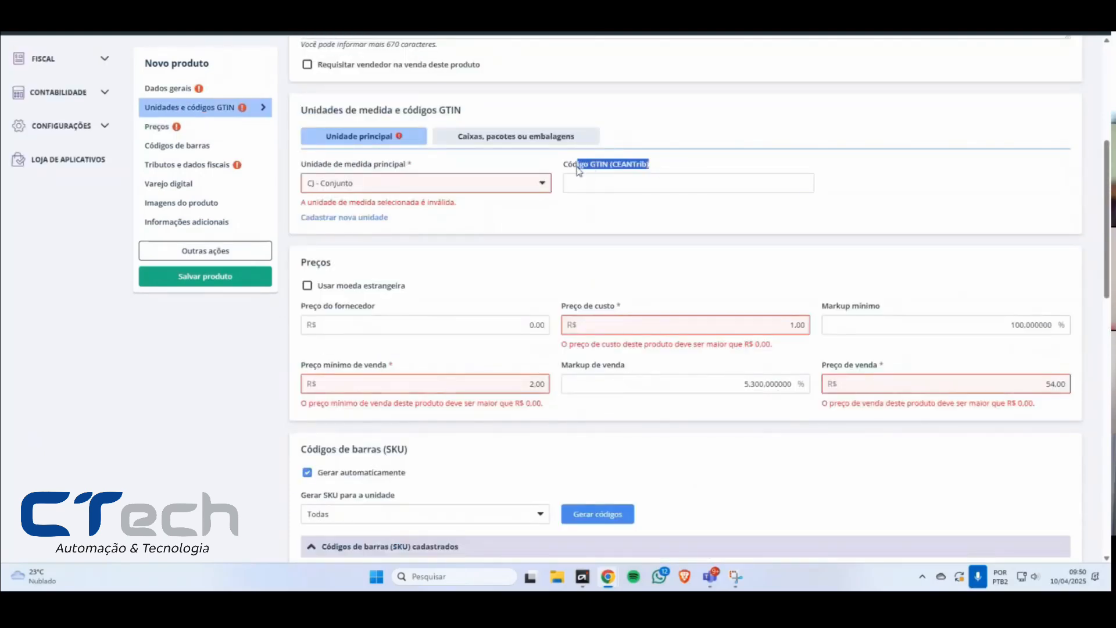
click(593, 187)
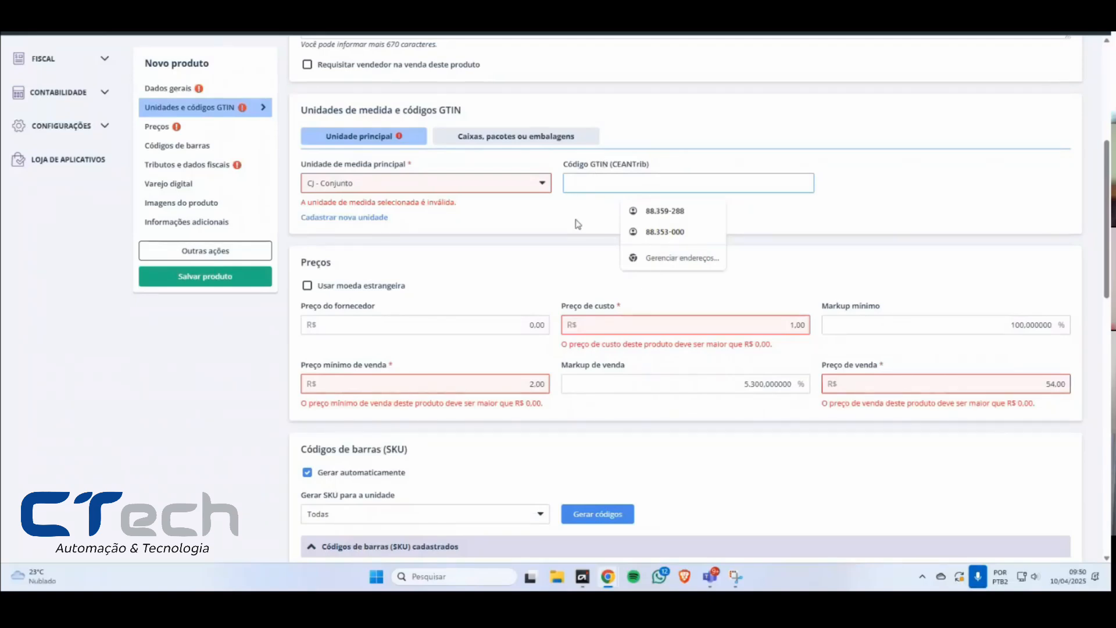
click(606, 444)
Step: Look at the NCM - Nomenclatura Comum do Mercosul options in the product's Dados fiscais
scroll(603, 443, down, 5)
scroll(600, 436, down, 1)
click(407, 361)
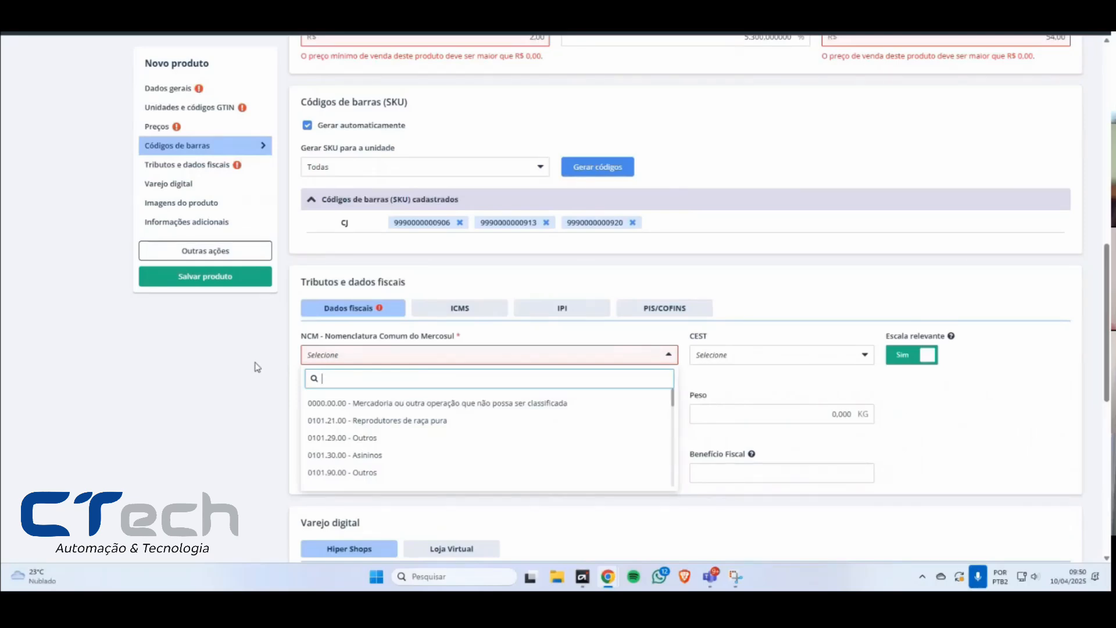
Step: Fill in the special ICMS rule with Origem AL, Destino AM and Tipo de cliente Ambos
click(459, 314)
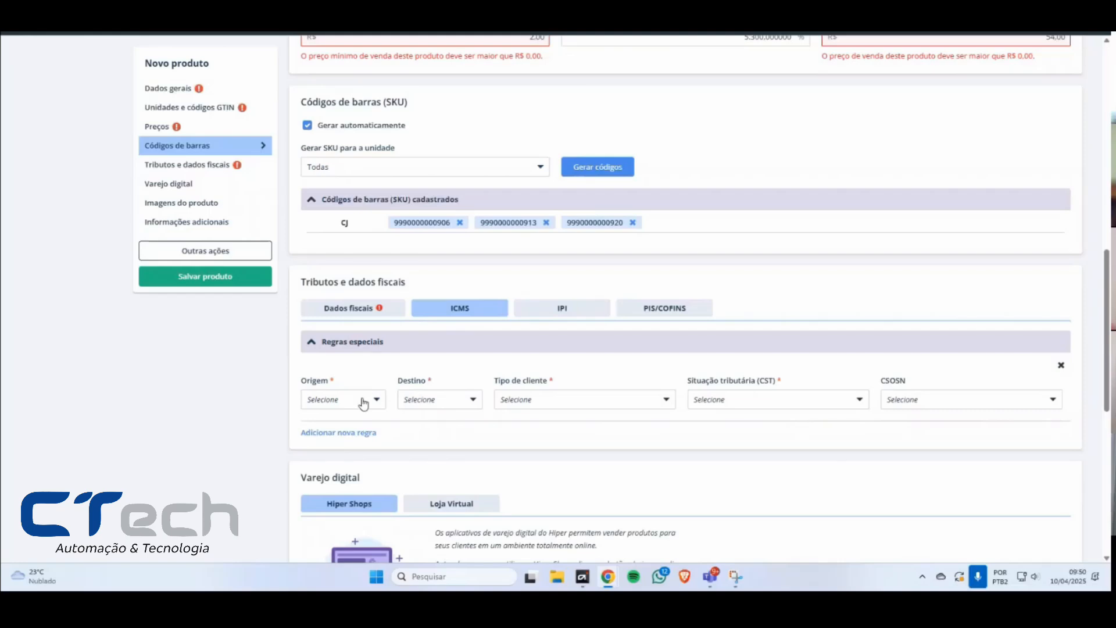
scroll(265, 417, down, 1)
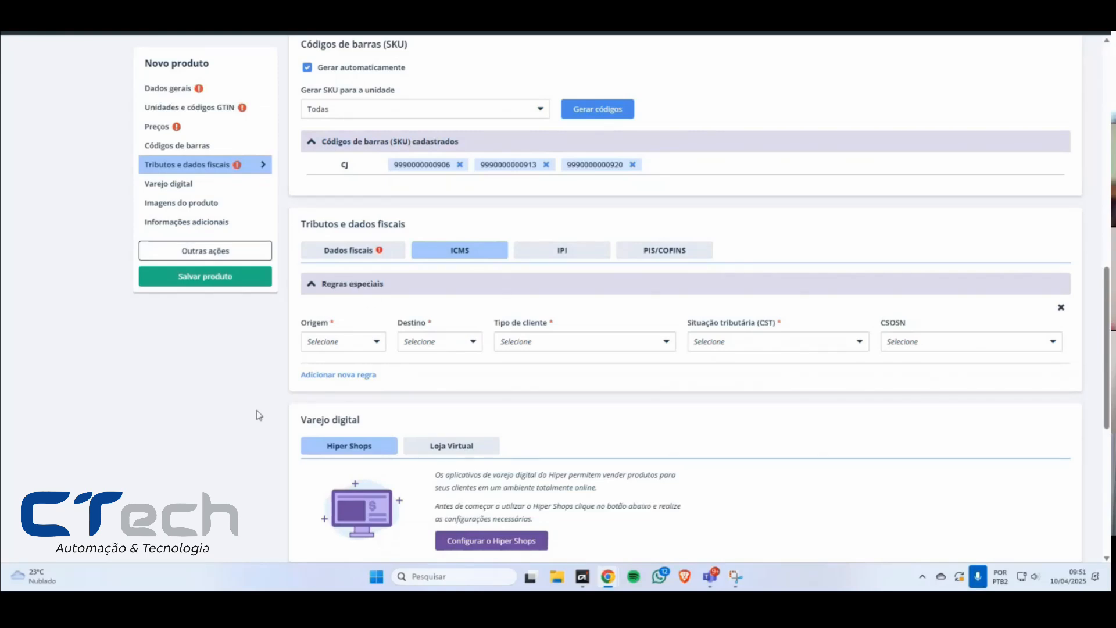
click(352, 343)
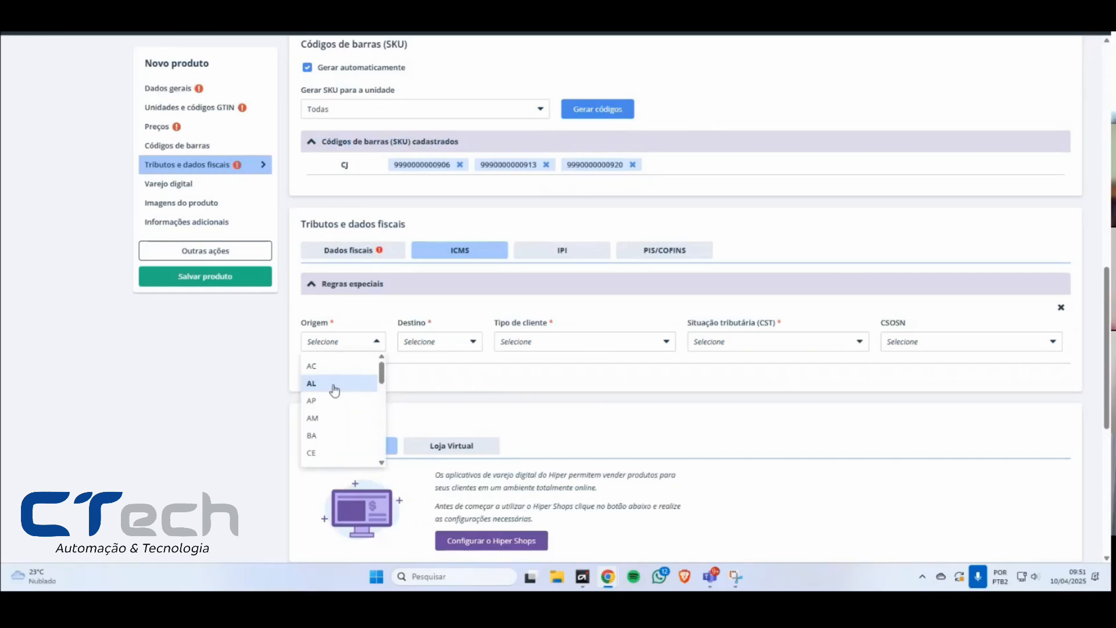
click(334, 389)
click(441, 343)
drag(430, 386, 426, 416)
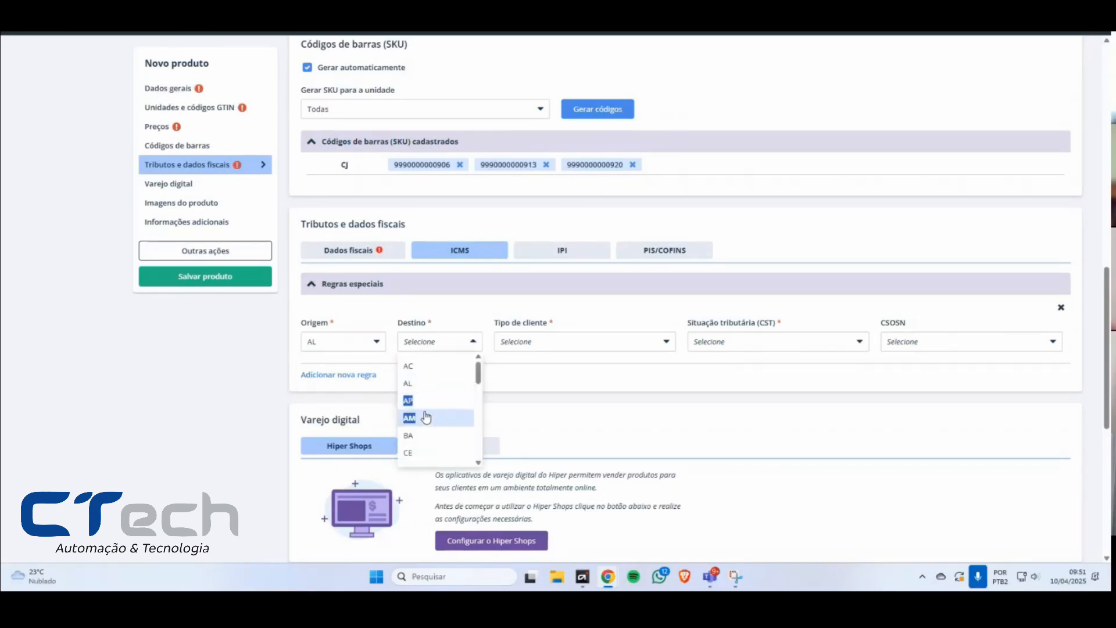
click(426, 417)
click(557, 341)
click(553, 365)
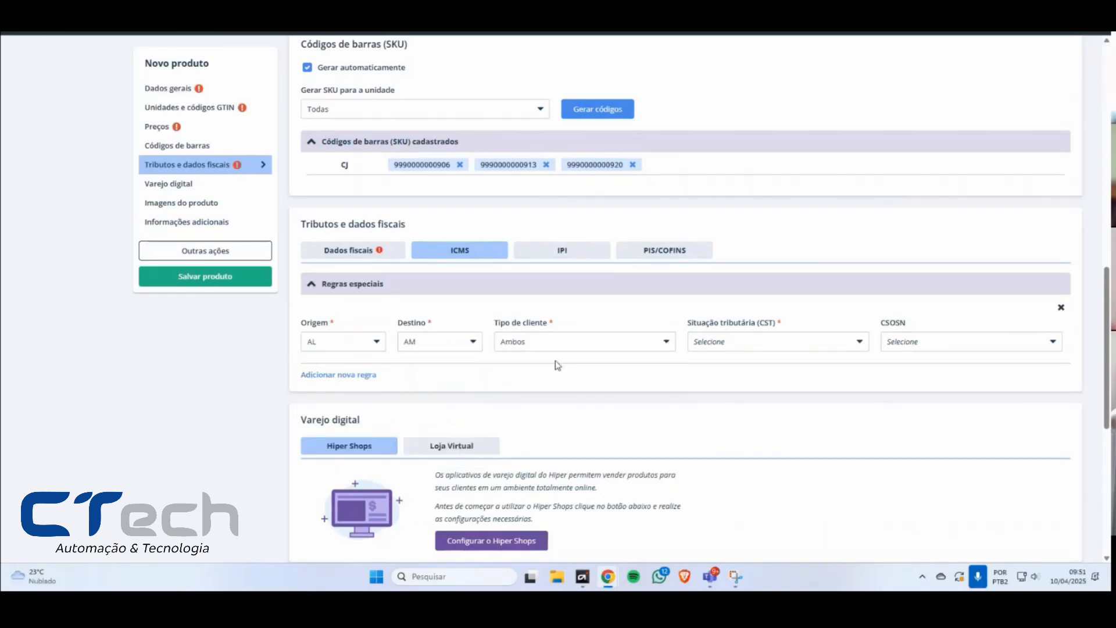
Step: Set the ICMS rule's Situação tributária (CST) to 00 - Tributado integralmente
click(791, 347)
click(790, 344)
click(724, 347)
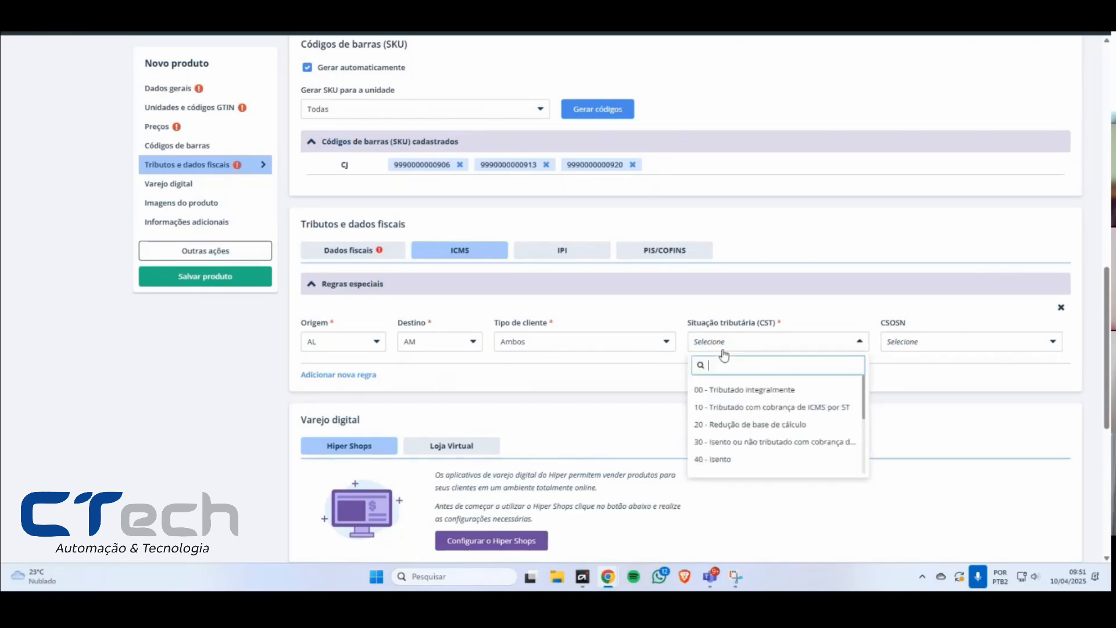
click(738, 393)
Step: Examine the Alíquota, FCP and Benefício fiscal fields of the ICMS rule without filling them in
drag(310, 368, 332, 369)
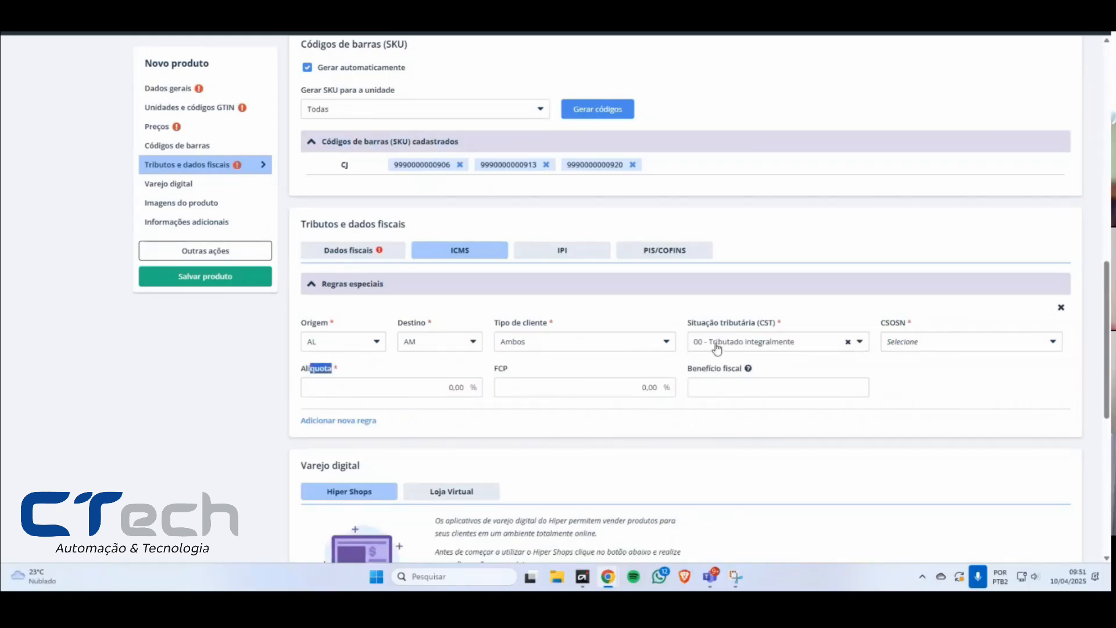
click(462, 384)
click(605, 389)
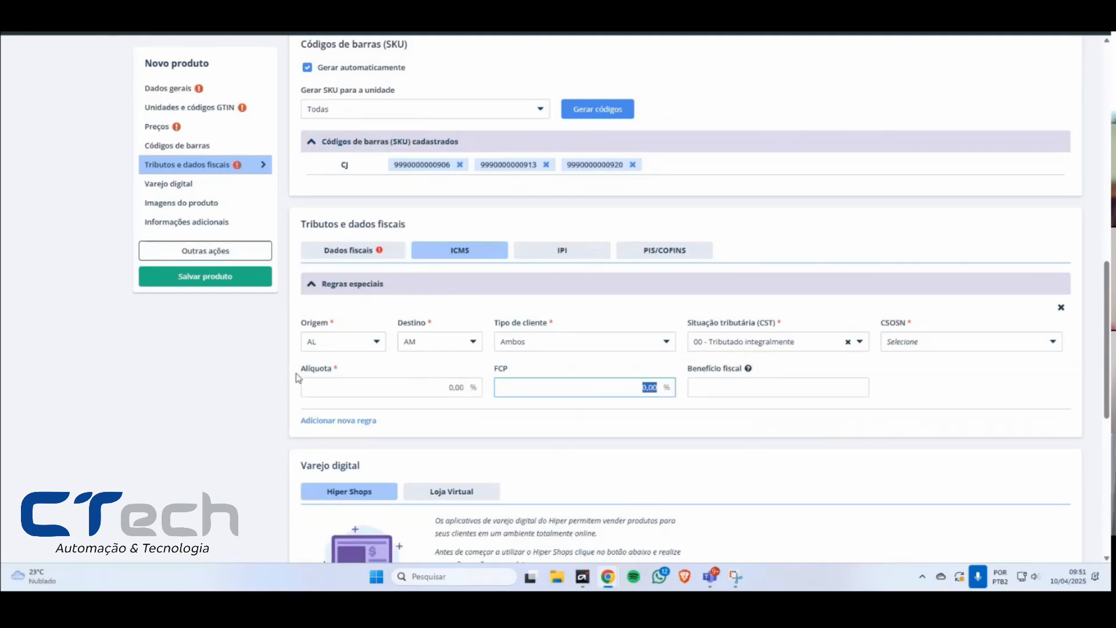
drag(342, 371, 301, 370)
click(337, 370)
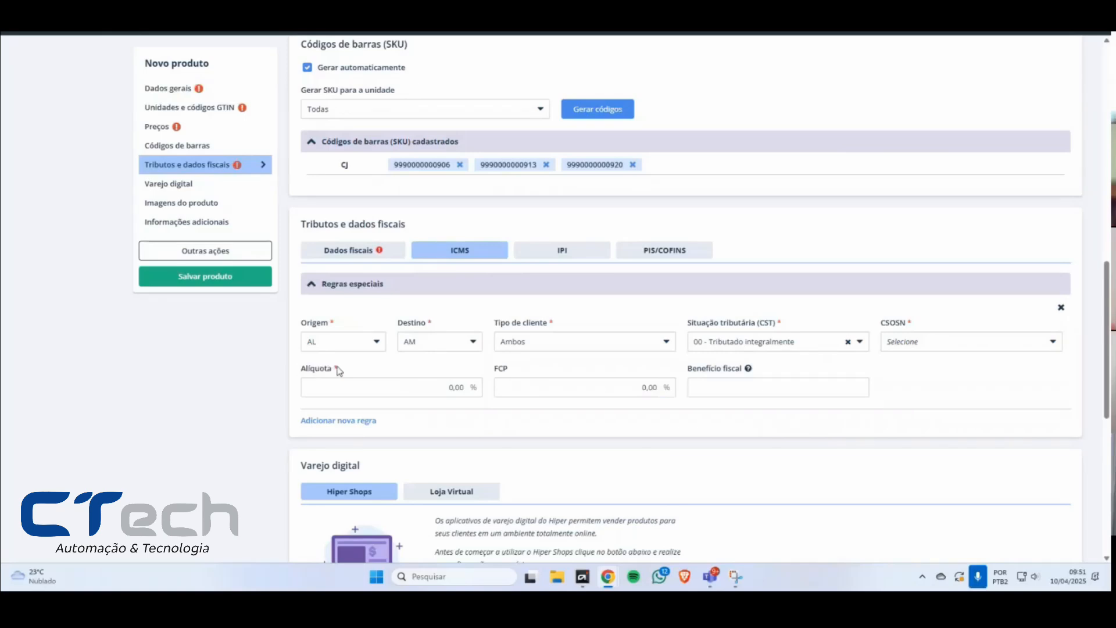
mouse_move(752, 376)
click(537, 386)
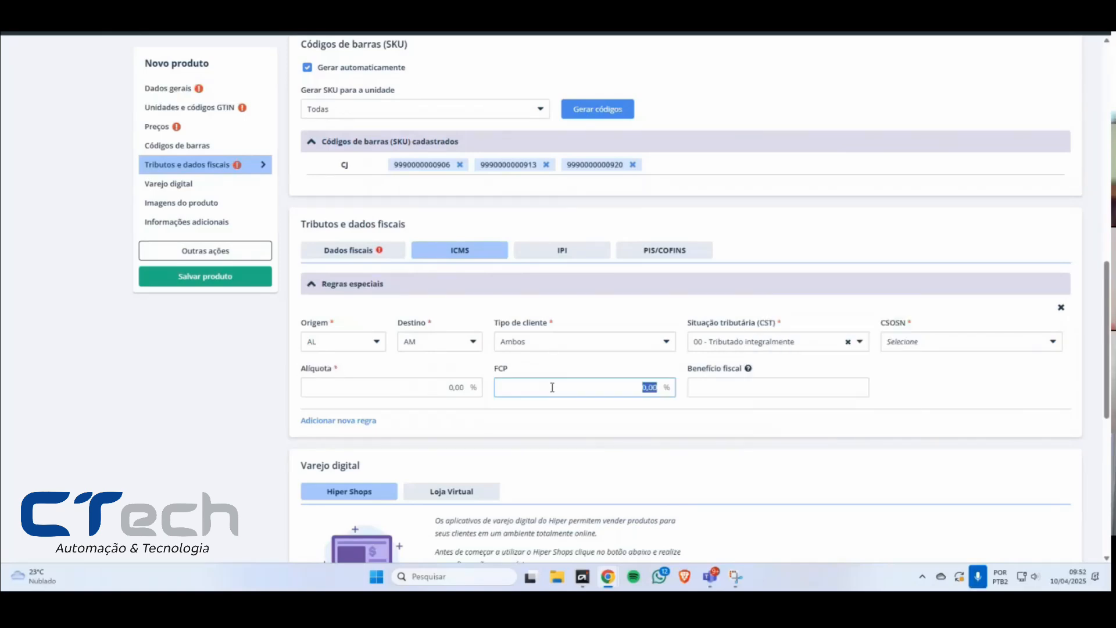
click(518, 376)
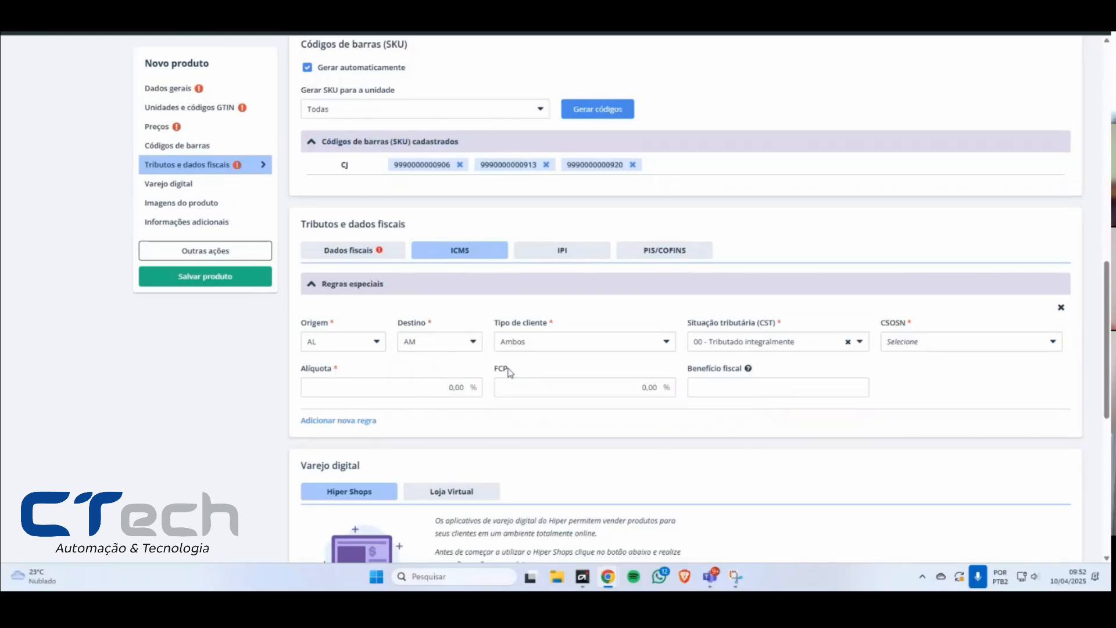
Step: Set the ICMS rule's Alíquota to 12% and its Situação tributária (CST) to 10 - Tributado com cobrança de ICMS por ST
click(418, 392)
text(12)
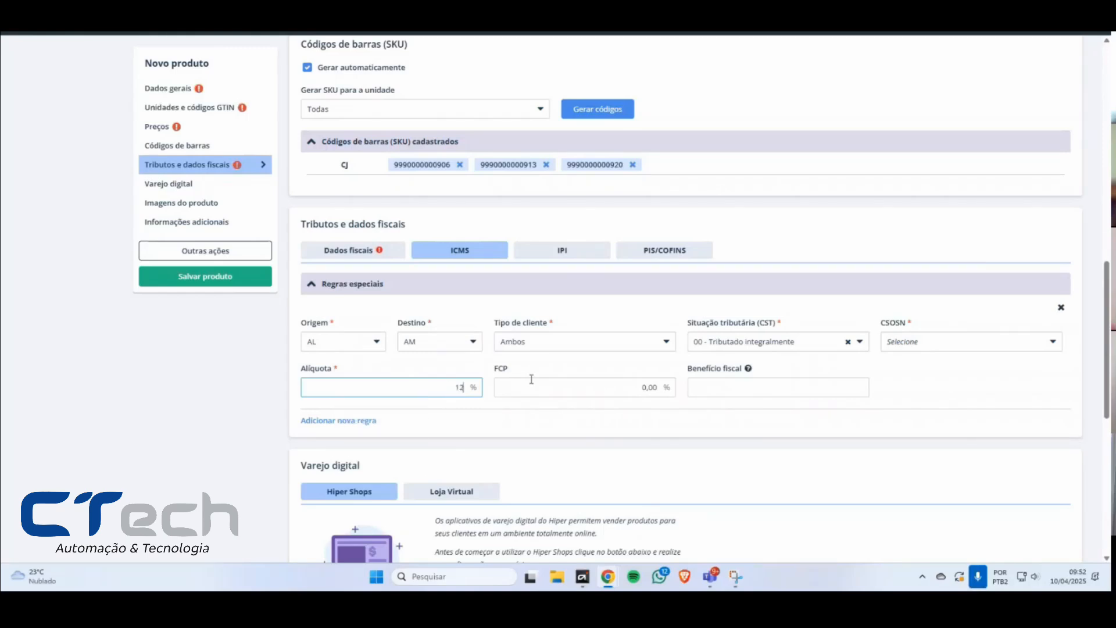
click(542, 379)
click(762, 348)
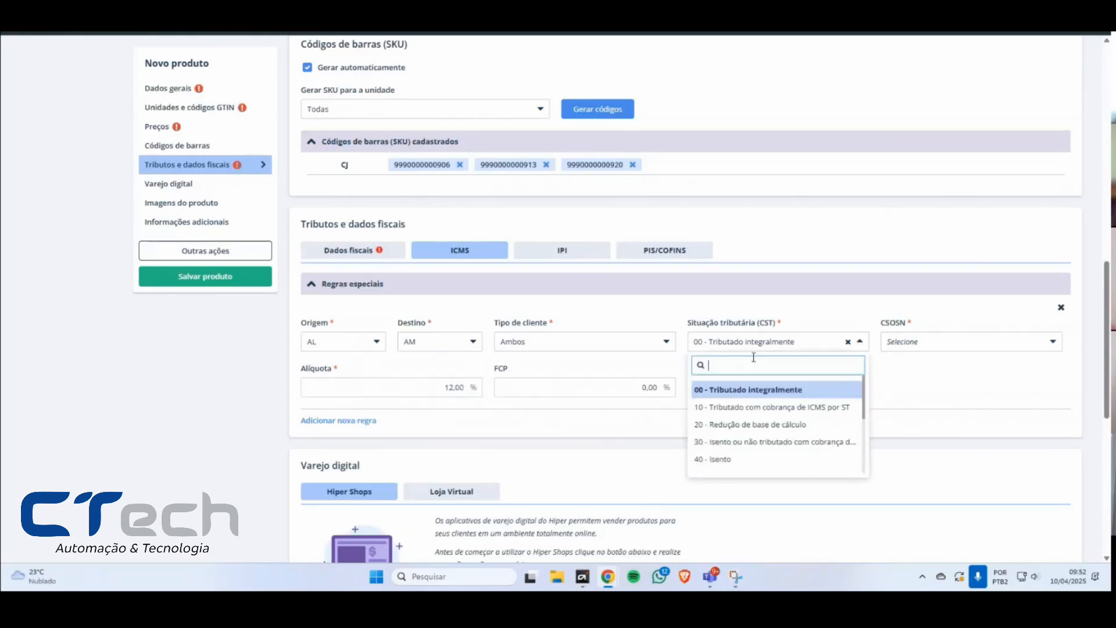
click(738, 408)
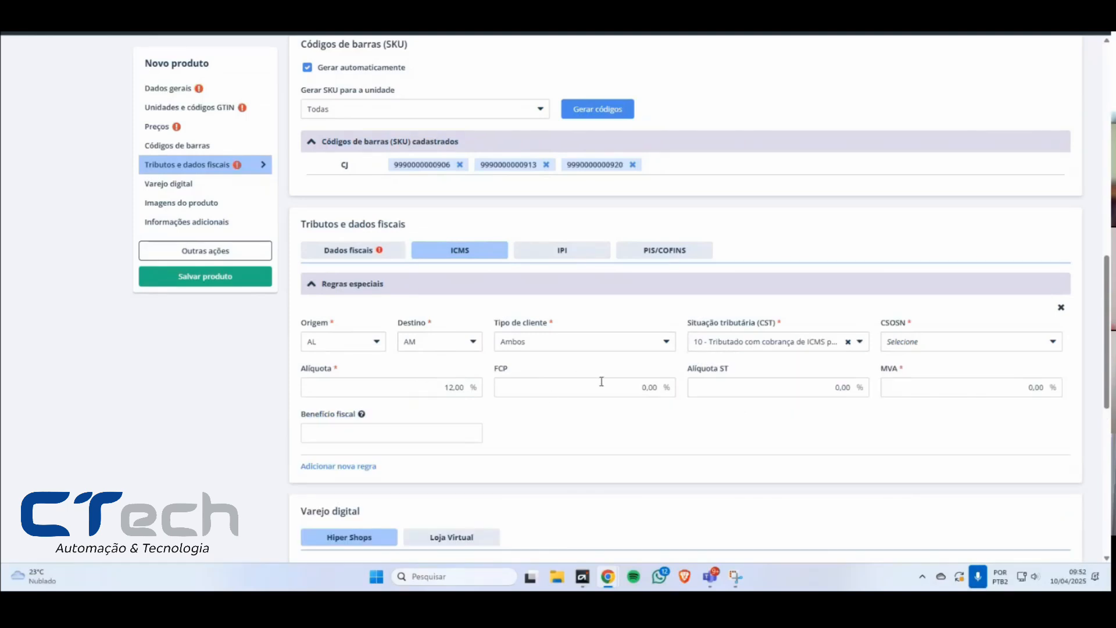
Step: Point out the Alíquota ST and MVA fields, then set the ICMS rule's Situação tributária (CST) to 20 - Redução de base de cálculo
drag(693, 373, 773, 371)
drag(888, 371, 901, 370)
click(750, 348)
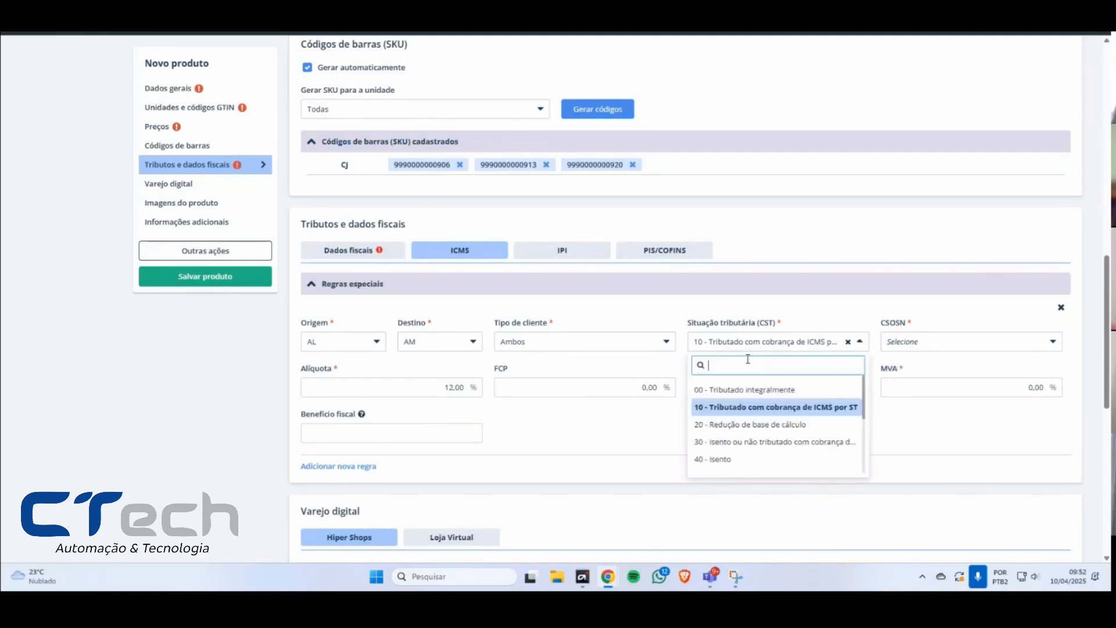
click(757, 423)
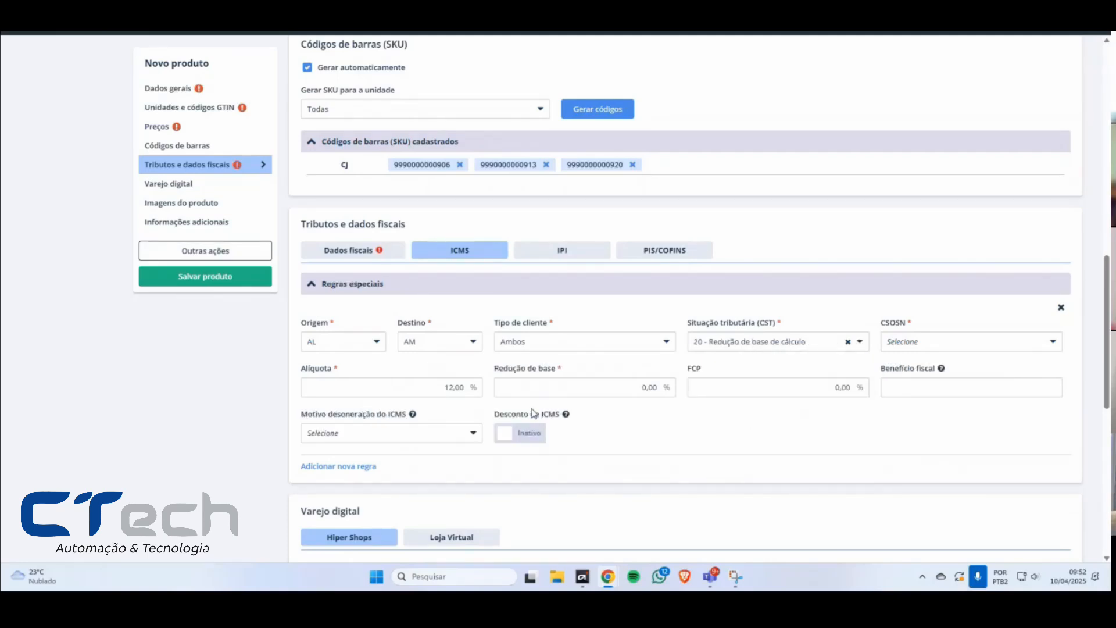
Step: Set the ICMS rule's CST to 61 - Tributação monofásica and view the Derivados de petróleo fields before returning to ICMS
click(784, 343)
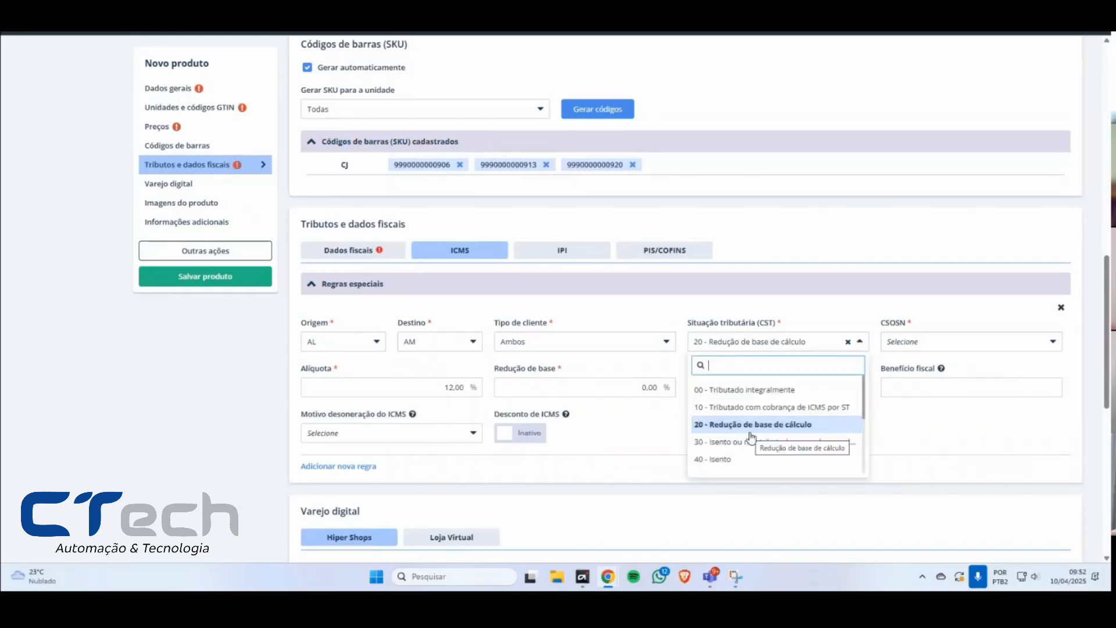
scroll(748, 433, down, 2)
scroll(756, 430, up, 2)
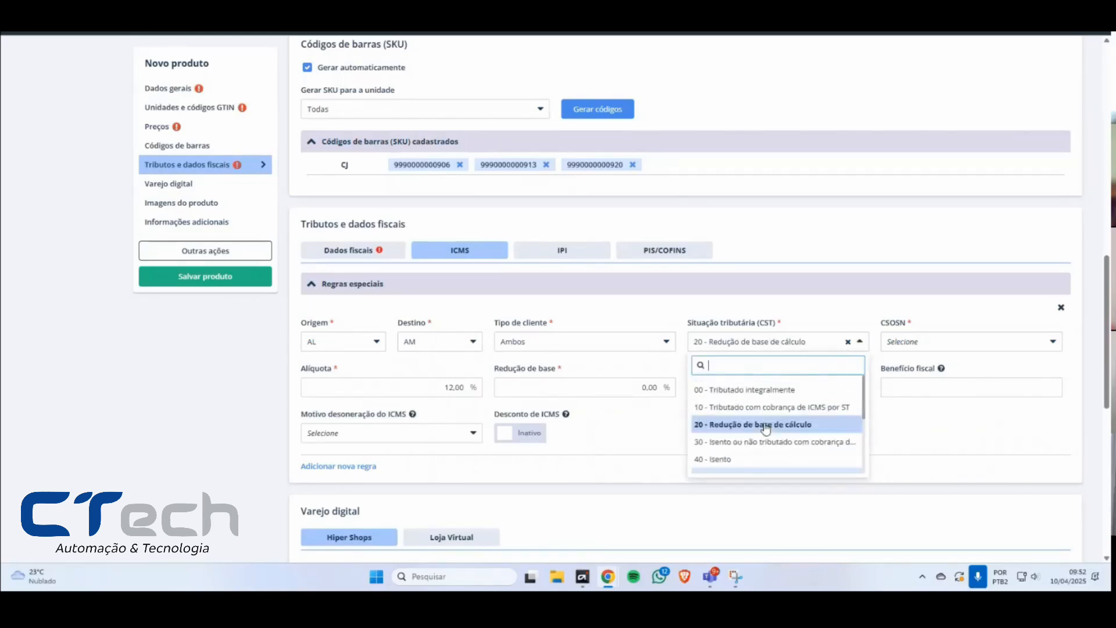
scroll(761, 439, down, 1)
scroll(762, 440, down, 1)
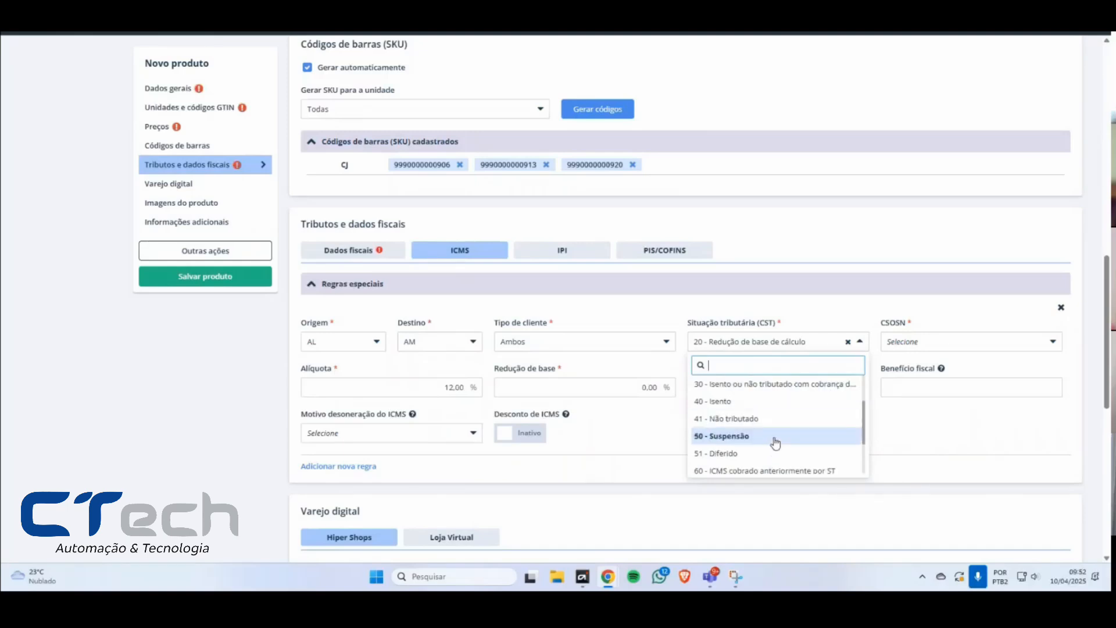
click(529, 377)
click(736, 344)
scroll(752, 420, down, 3)
click(756, 431)
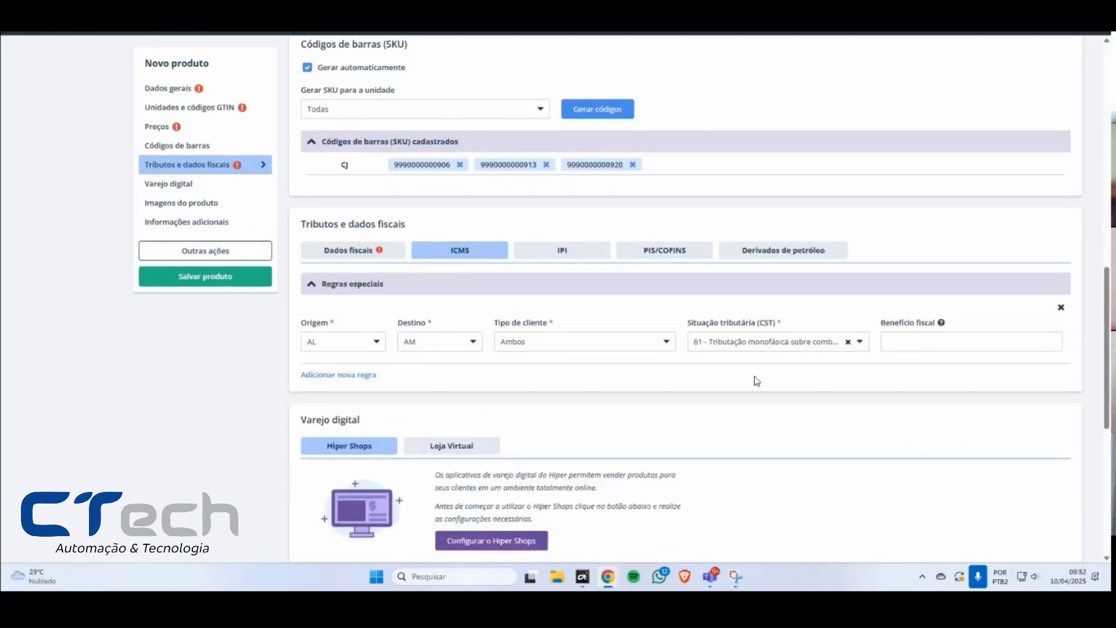
click(794, 259)
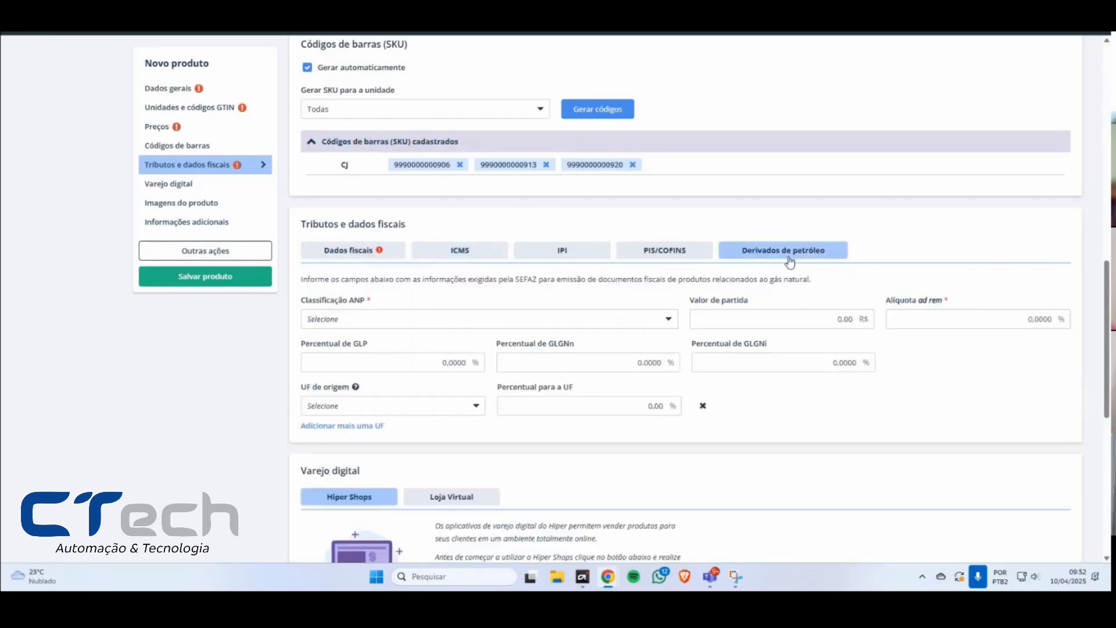
click(460, 252)
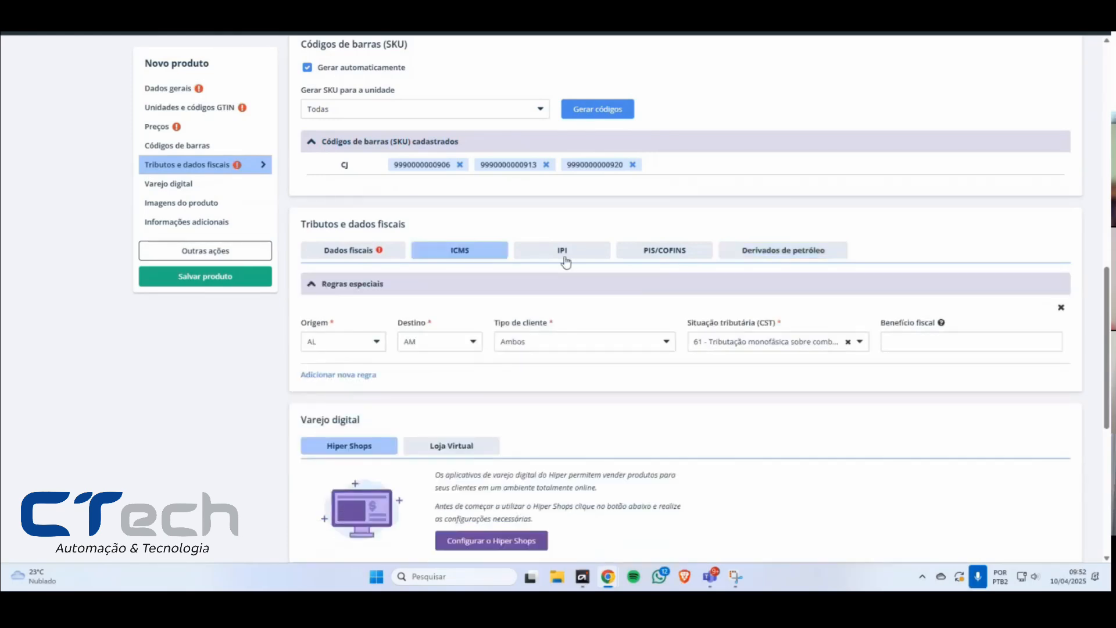
Step: Set the ICMS rule's CST to 70 - Redução na base de cálculo and examine its Alíquota, Redução de base, FCP and Motivo desoneração fields
click(754, 343)
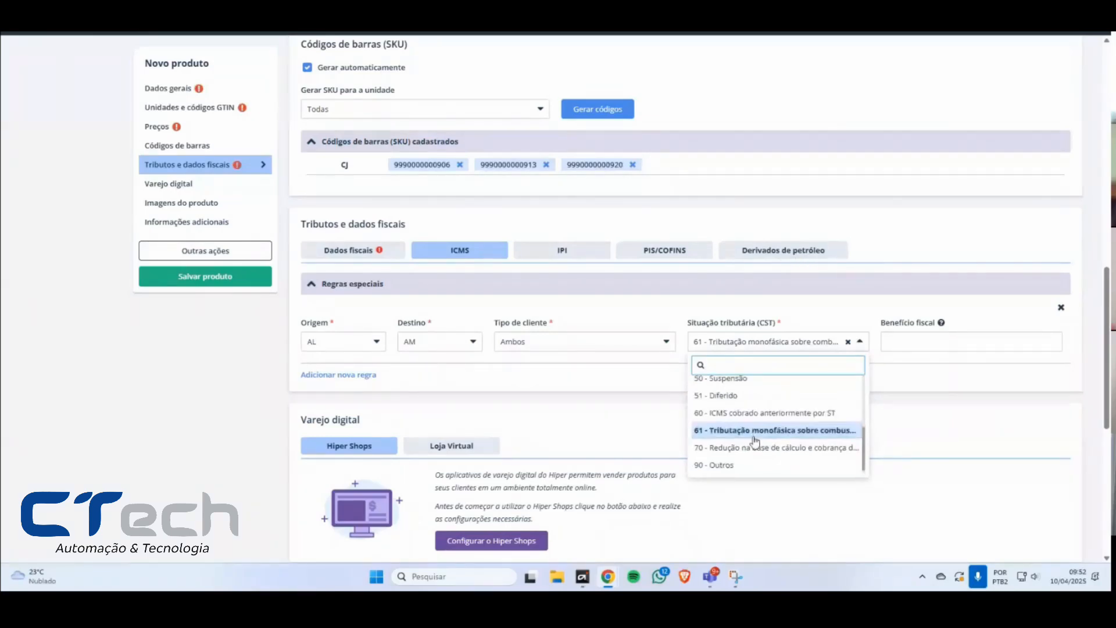
click(768, 447)
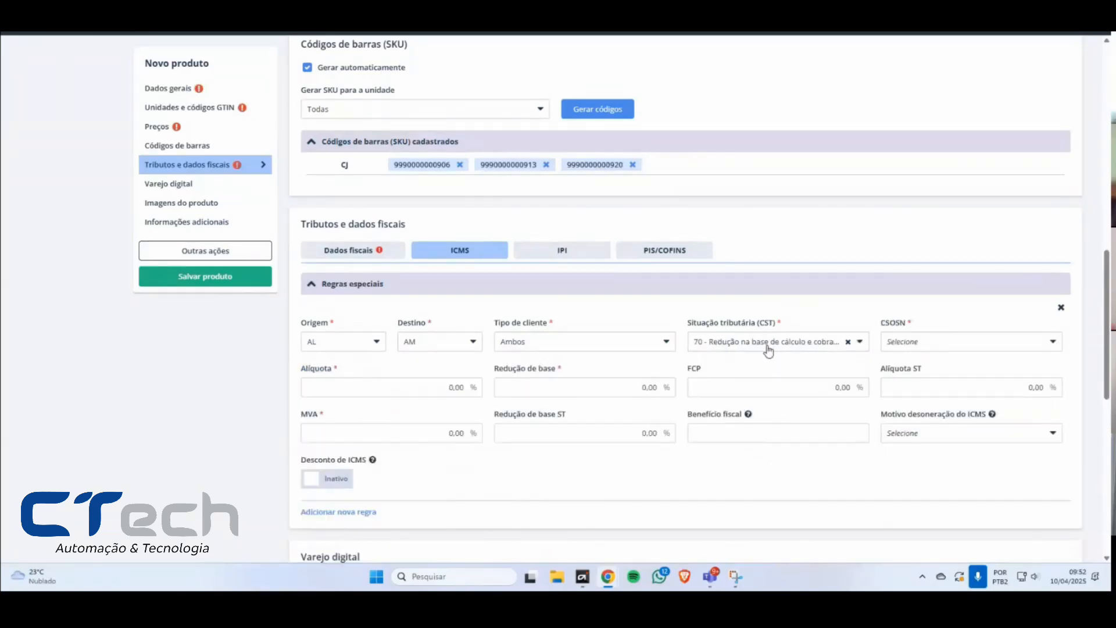
click(307, 380)
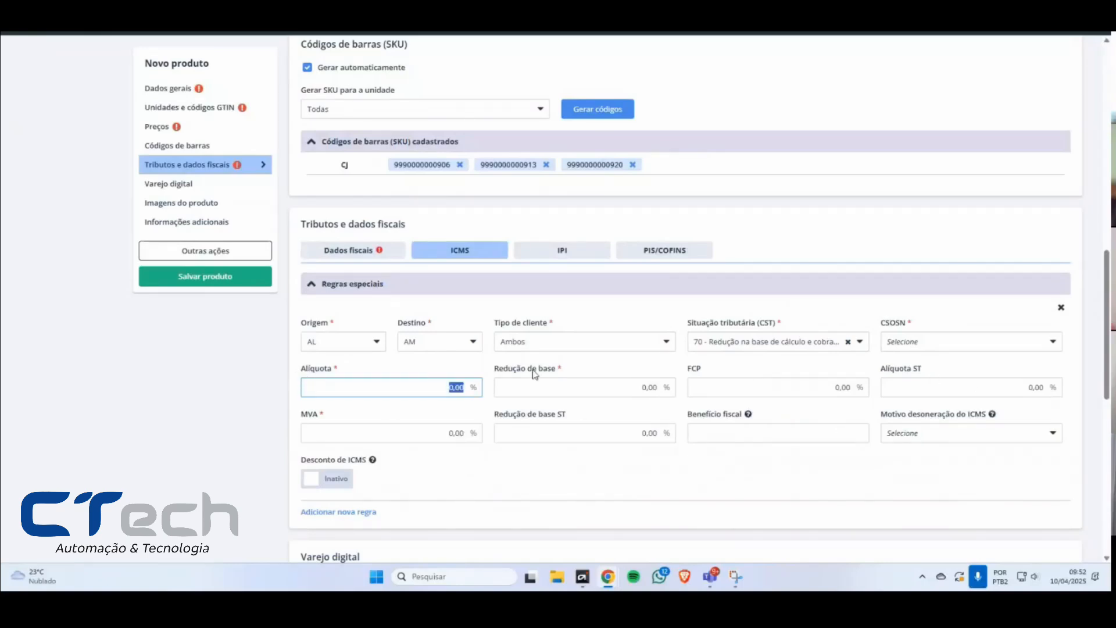
drag(528, 370, 575, 369)
drag(696, 372, 792, 373)
drag(901, 417, 966, 416)
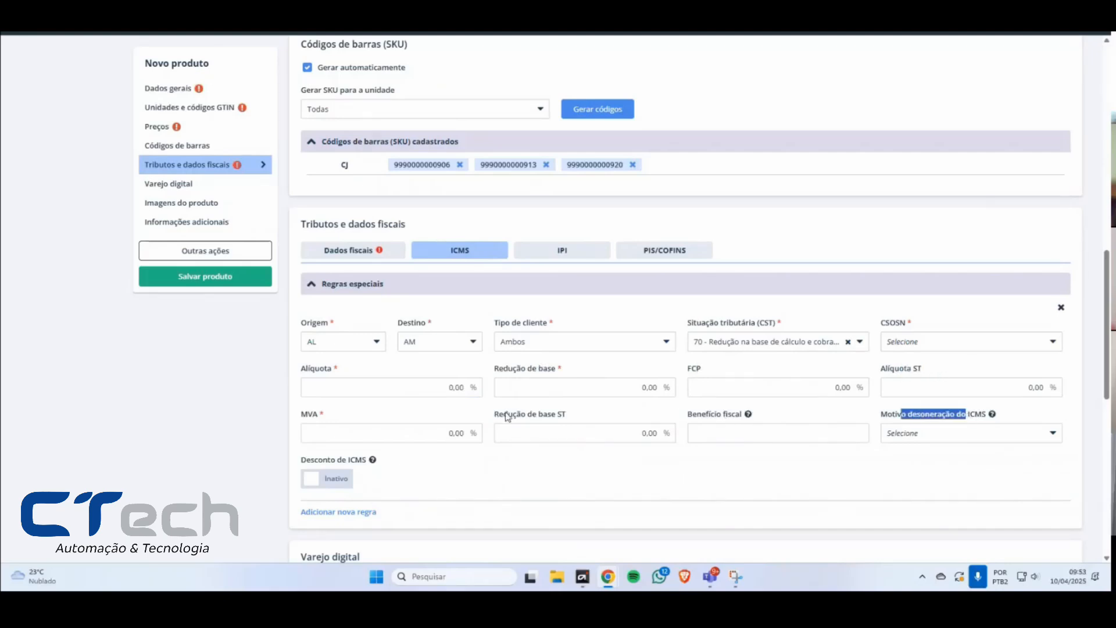
Step: Switch the ICMS rule's CST to 00 - Tributado integralmente and back to 70 - Redução na base de cálculo
click(738, 348)
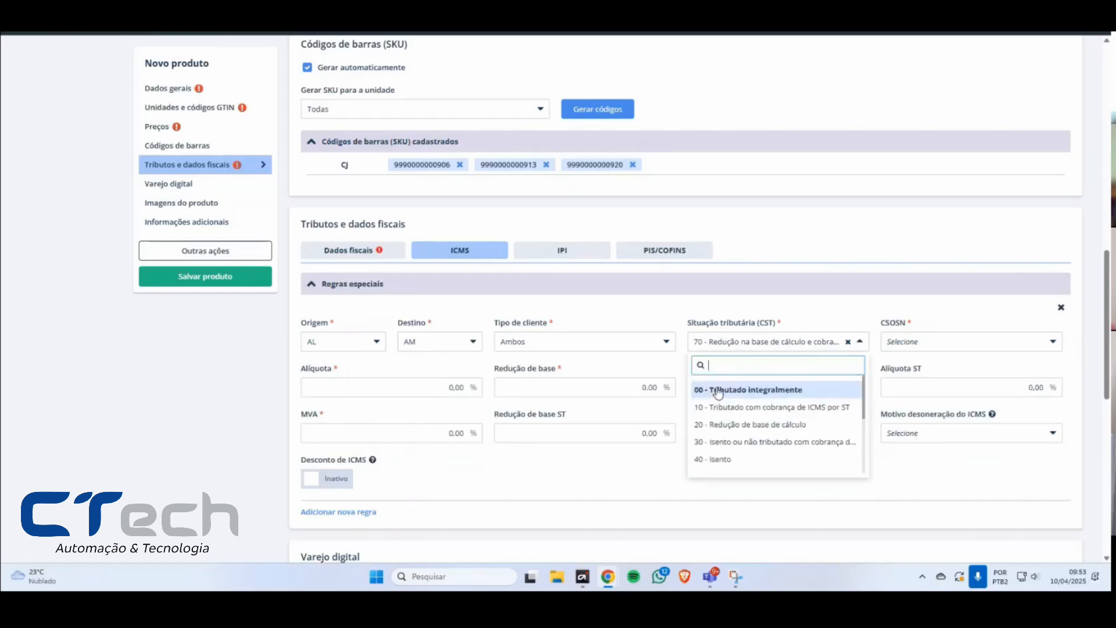
click(719, 391)
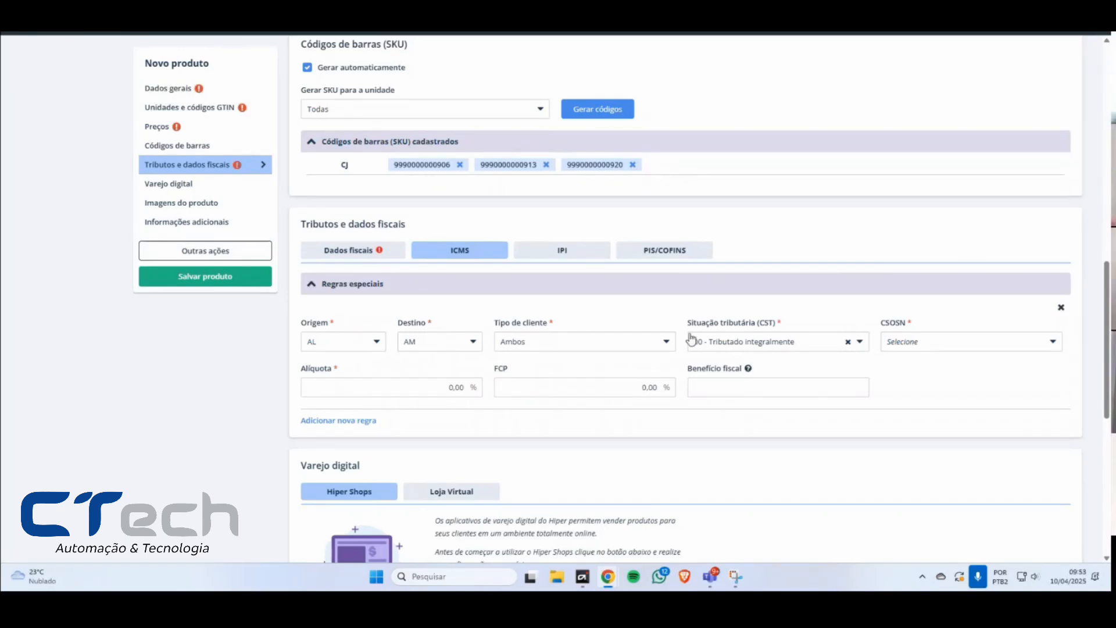
click(719, 343)
scroll(756, 433, down, 3)
click(757, 448)
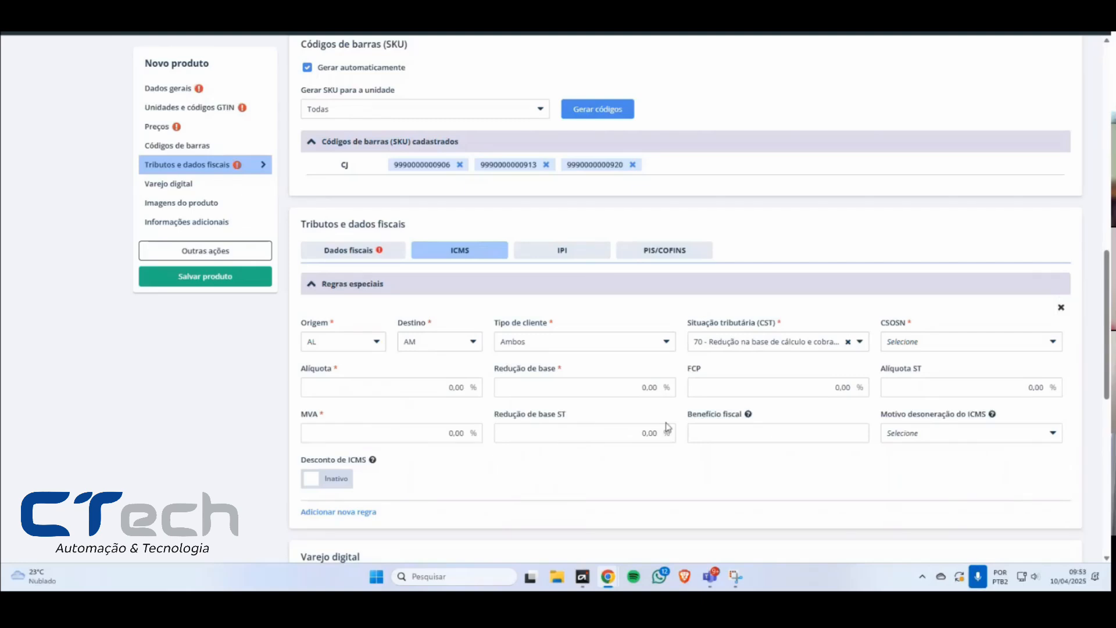
Step: Add two blank special ICMS rules, then remove both of them and the filled-in AL to AM rule
click(355, 513)
scroll(404, 491, down, 3)
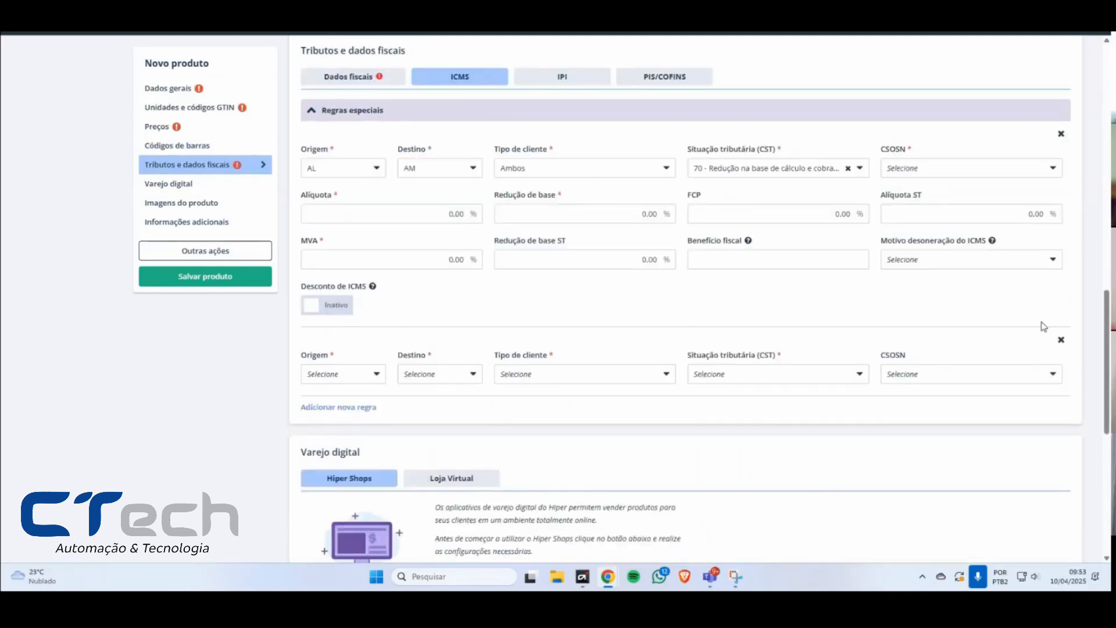
click(314, 410)
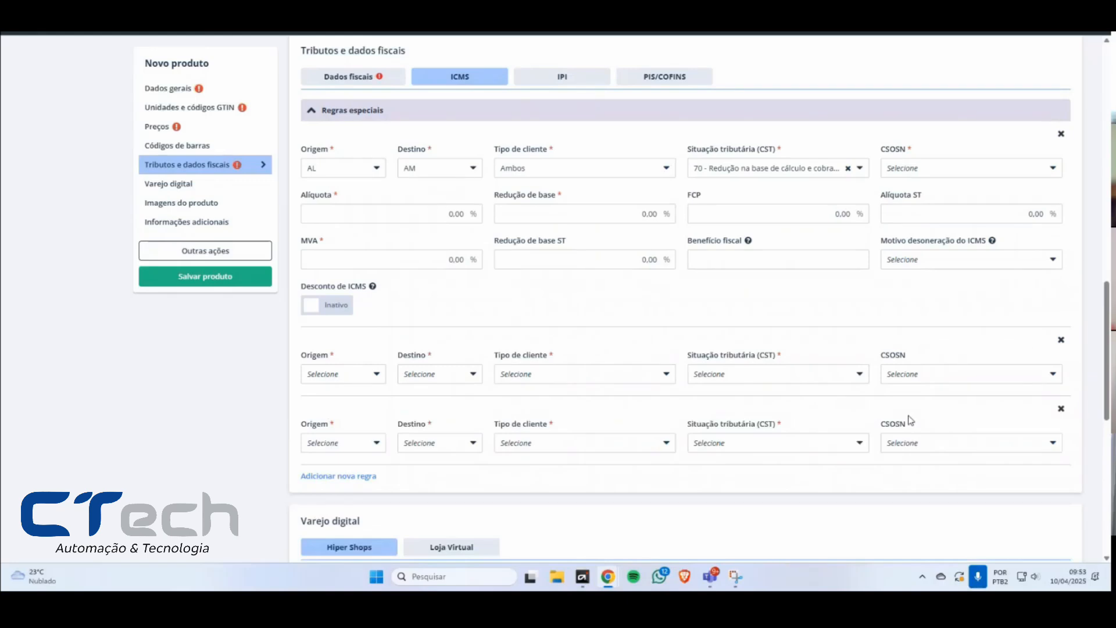
click(1061, 410)
click(1061, 341)
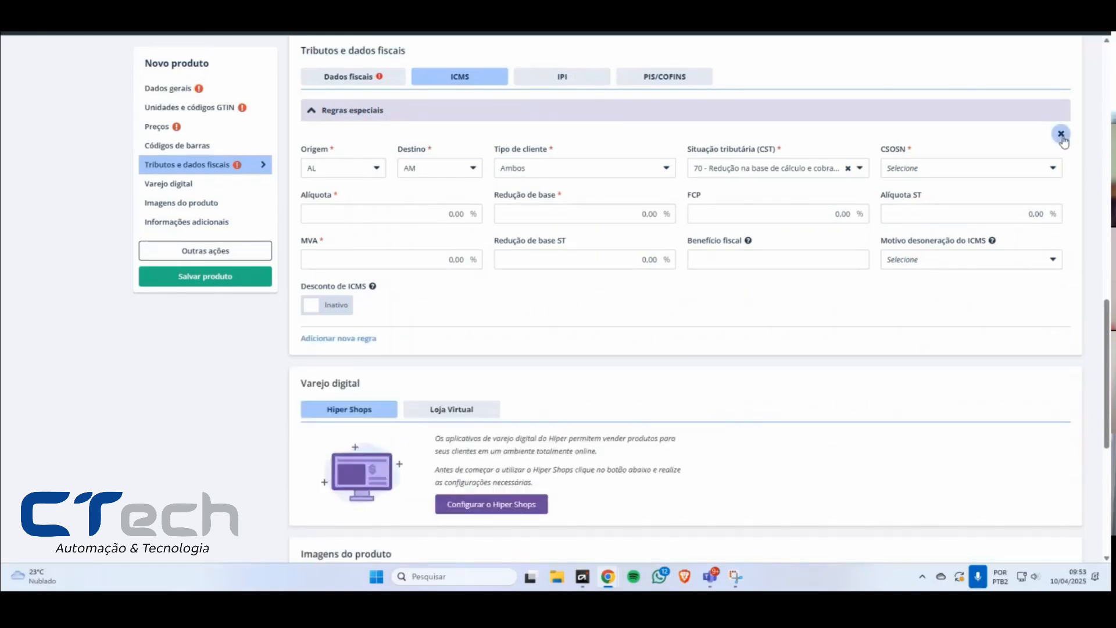
click(1061, 134)
scroll(407, 192, up, 1)
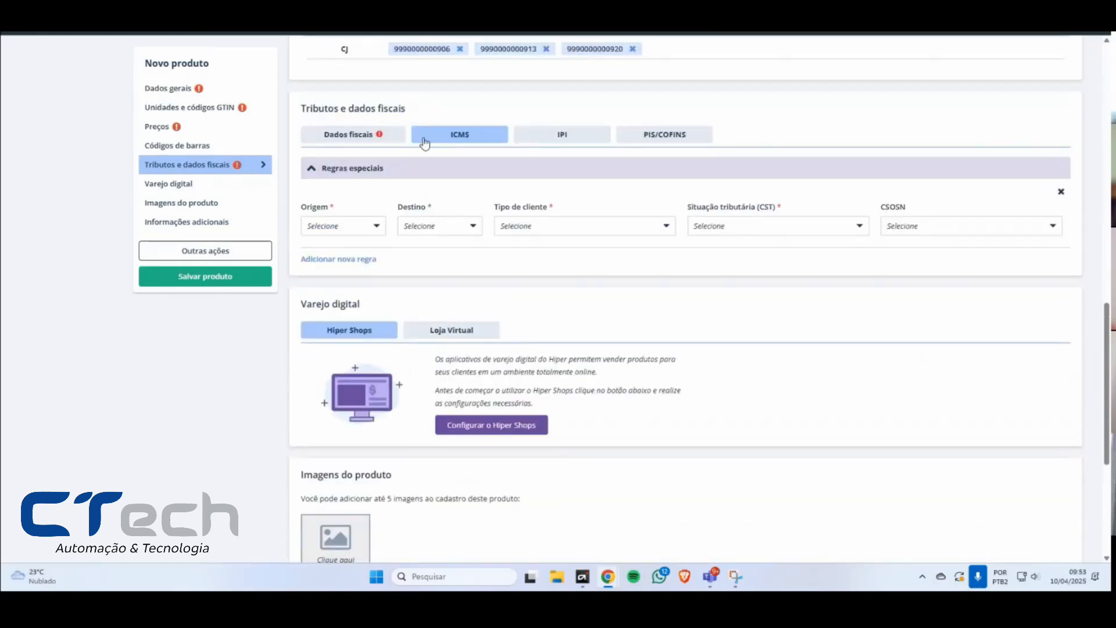
Step: Set the IPI Situação tributária to 50 - Saída tributada with Enquadramento 999 - Tributação normal IPI; Outros, and point out the Alíquota IPI field
click(592, 144)
click(429, 184)
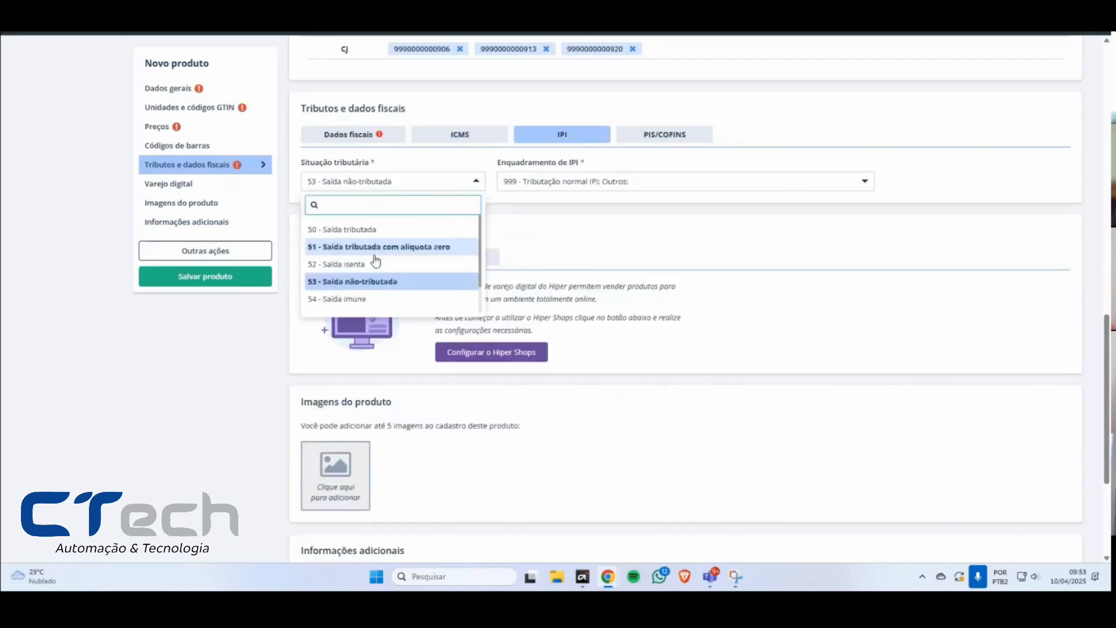
click(396, 229)
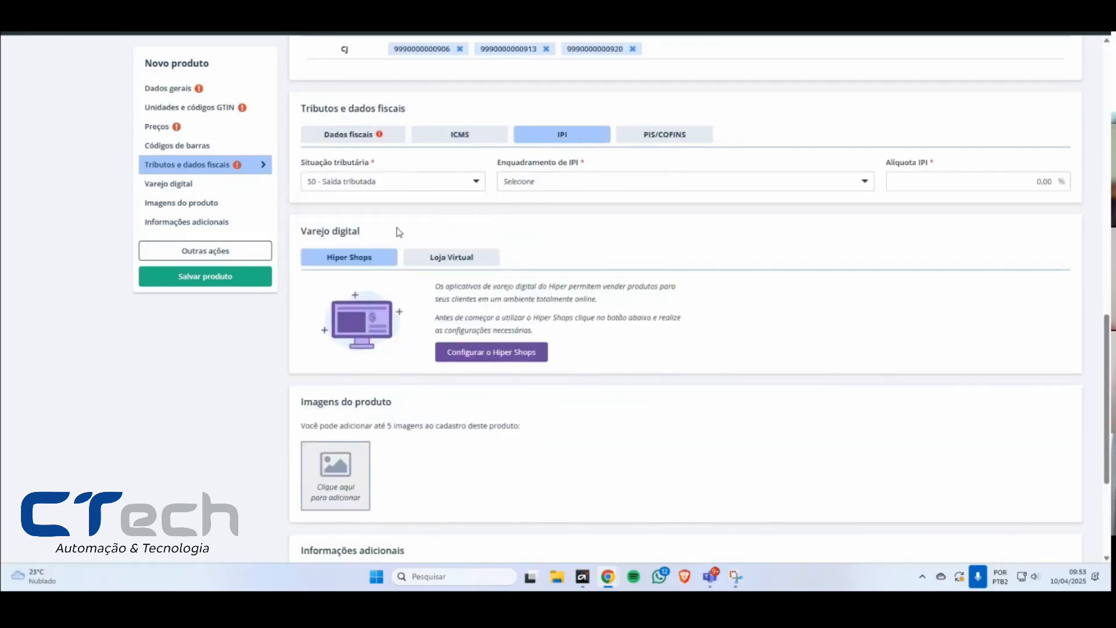
click(588, 184)
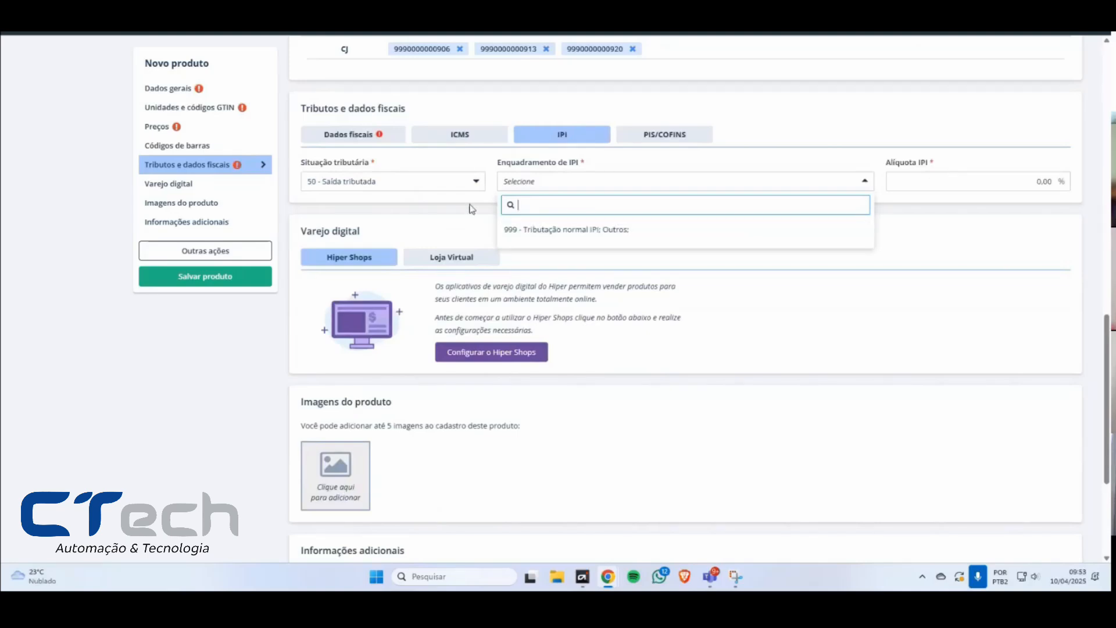
click(384, 189)
click(549, 183)
drag(497, 163, 608, 165)
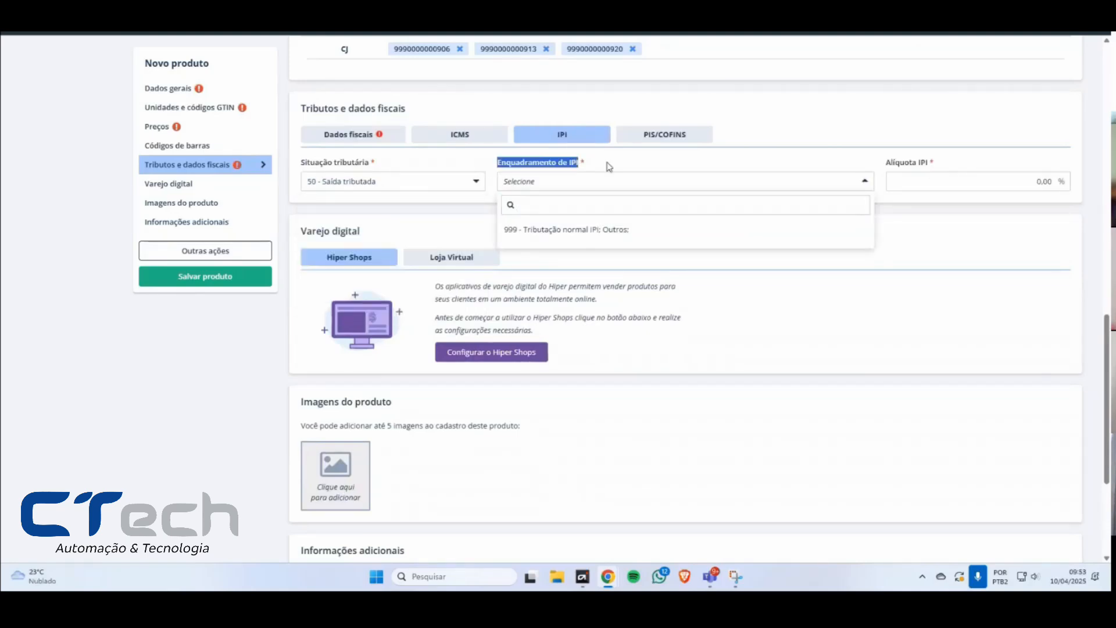
click(524, 185)
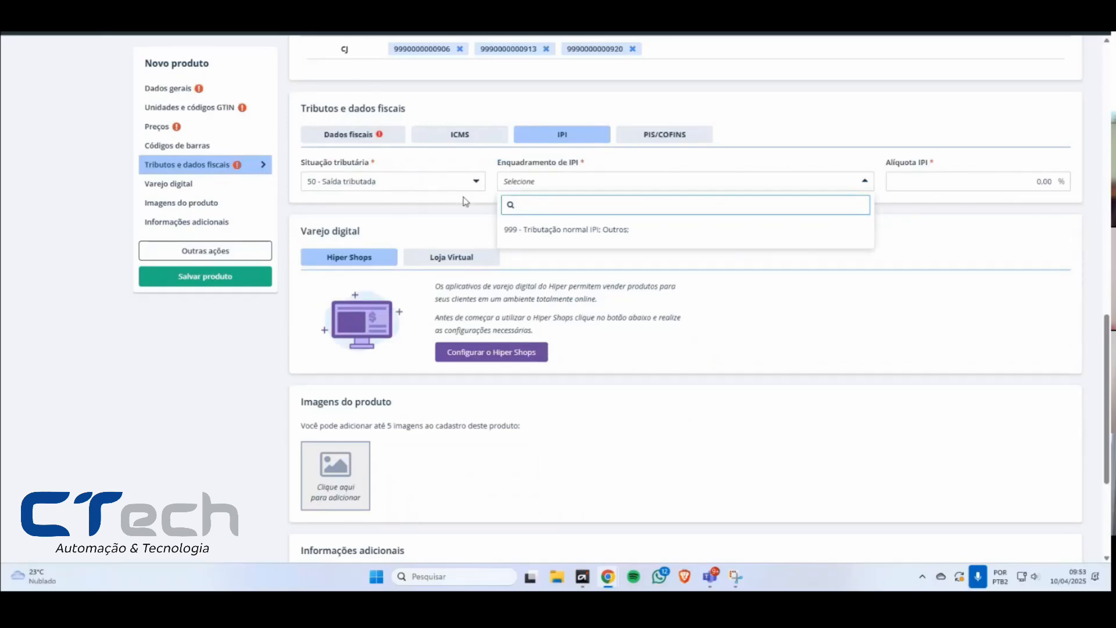
click(545, 233)
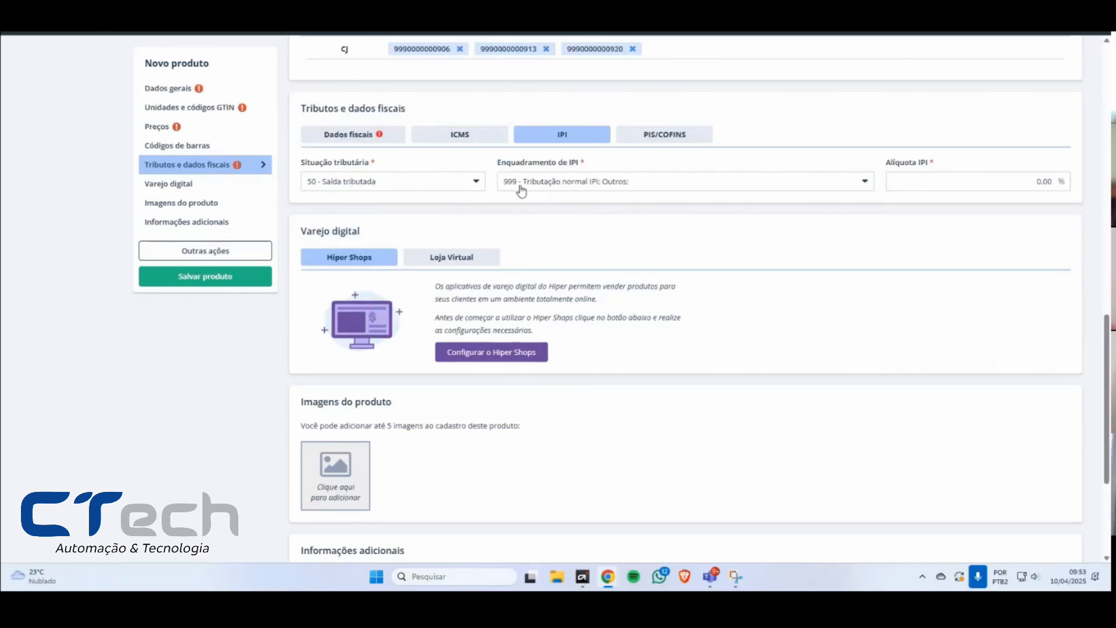
click(927, 184)
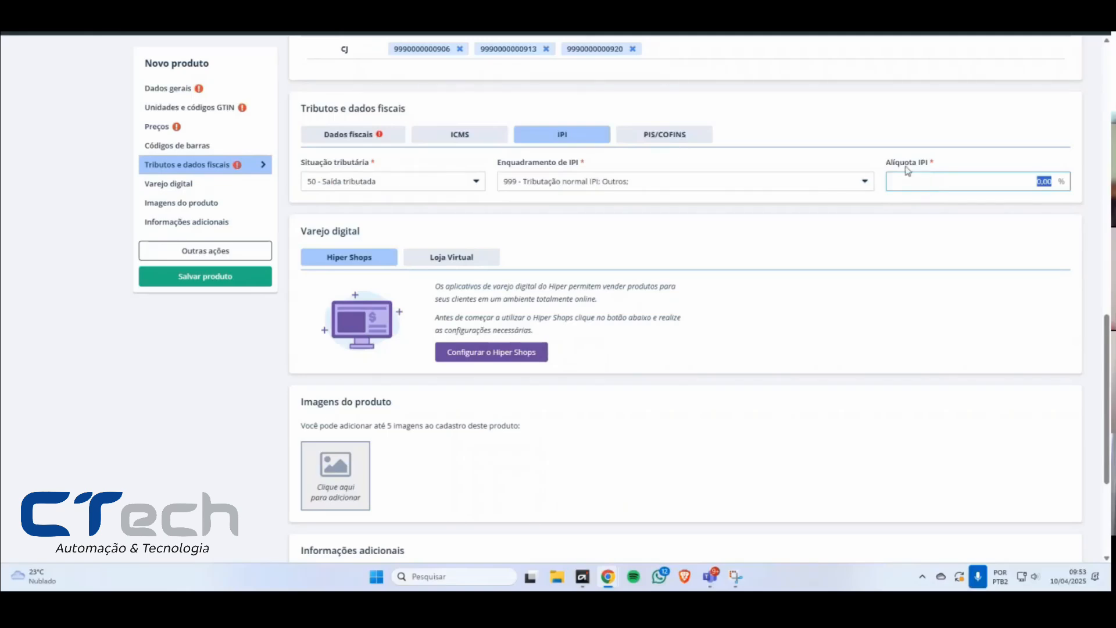
drag(884, 166, 946, 166)
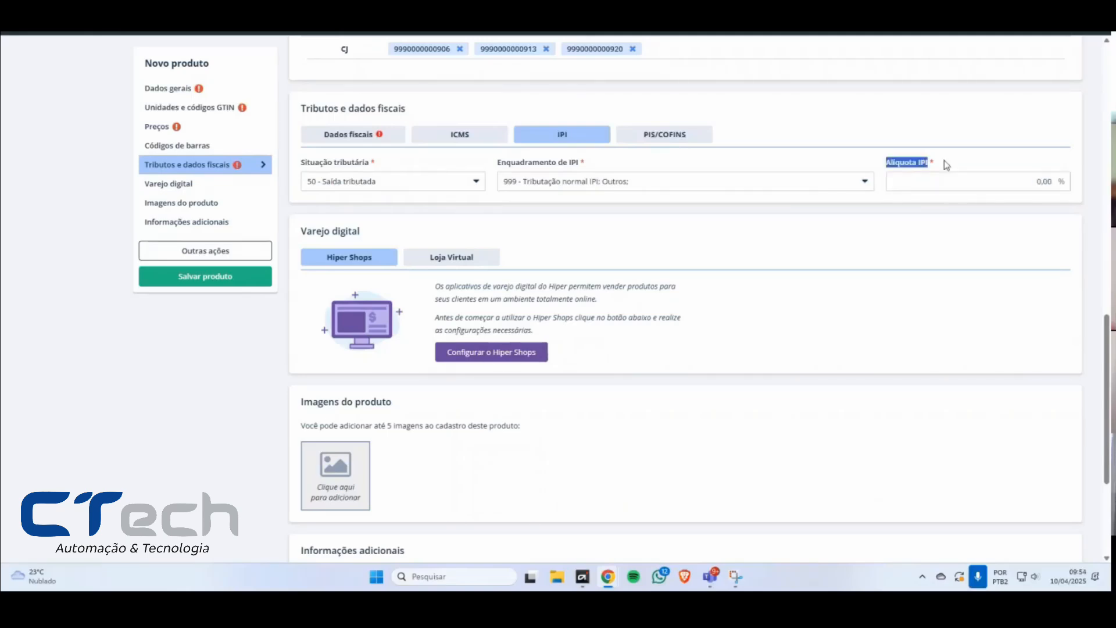
Step: Set the IPI Situação tributária to 53 - Saída não-tributada and its Enquadramento to 999 - Tributação normal IPI; Outros
click(391, 185)
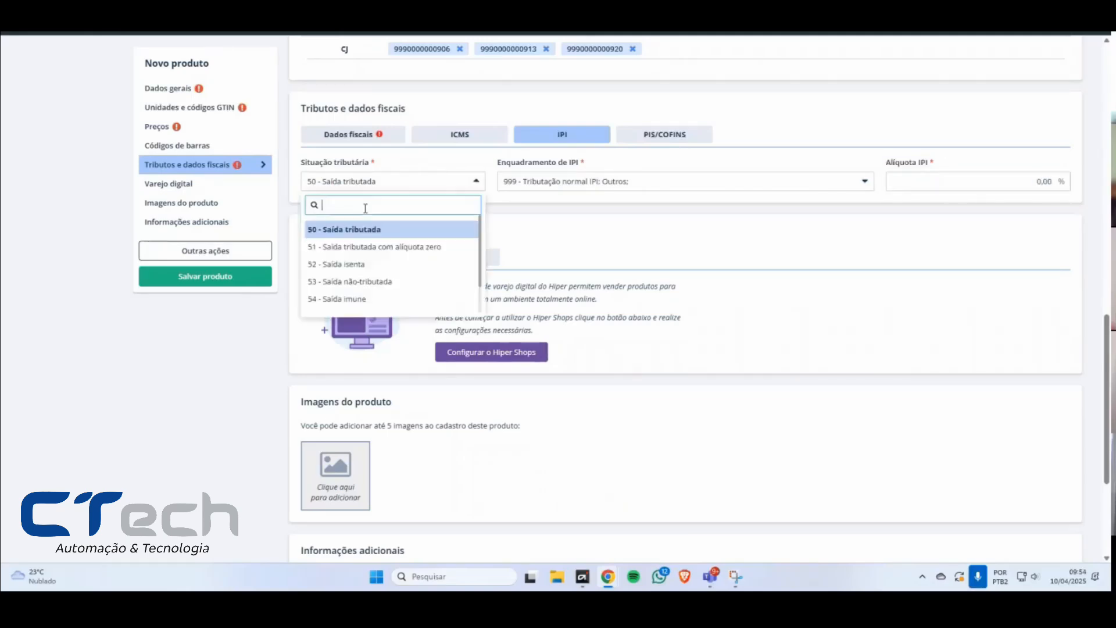
click(372, 282)
click(557, 185)
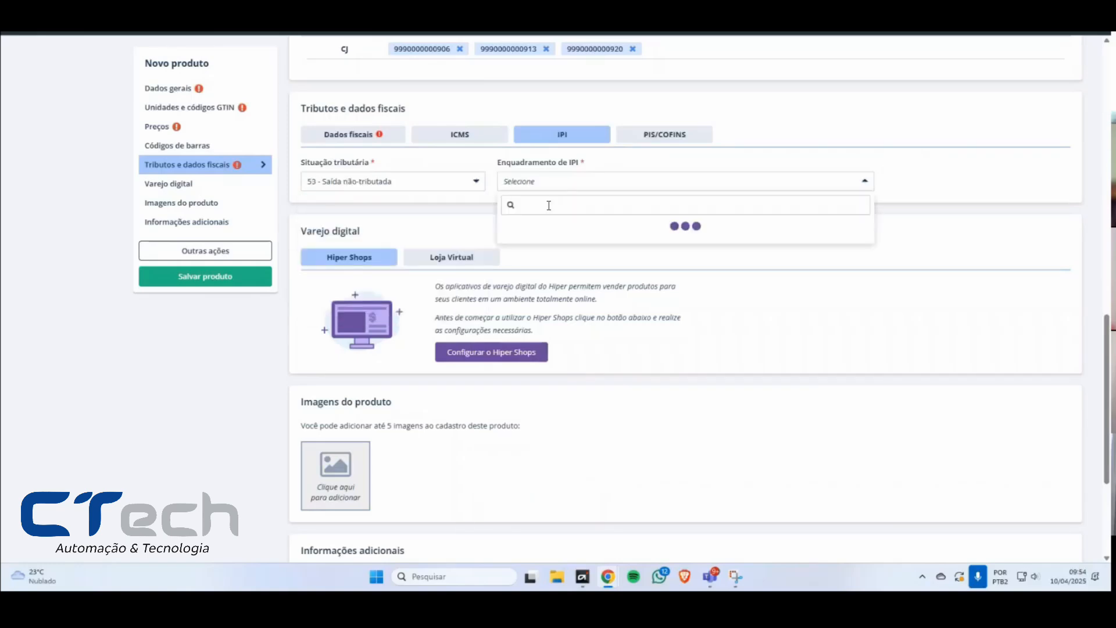
click(540, 231)
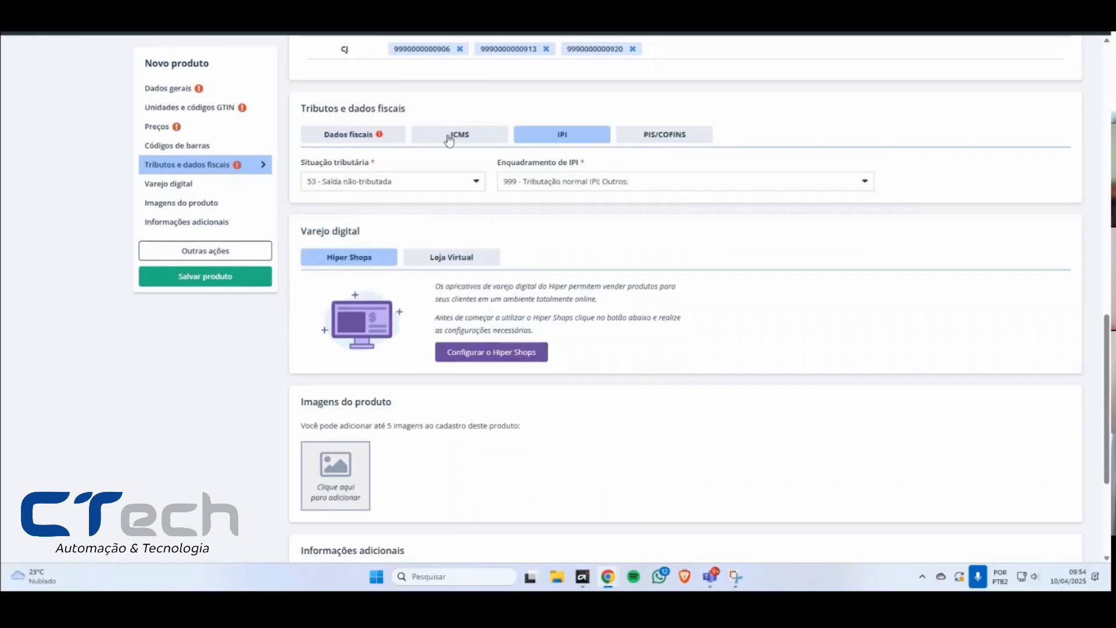
Step: Browse the NCM codes under the product's Dados fiscais, filtering the list by 00
click(351, 134)
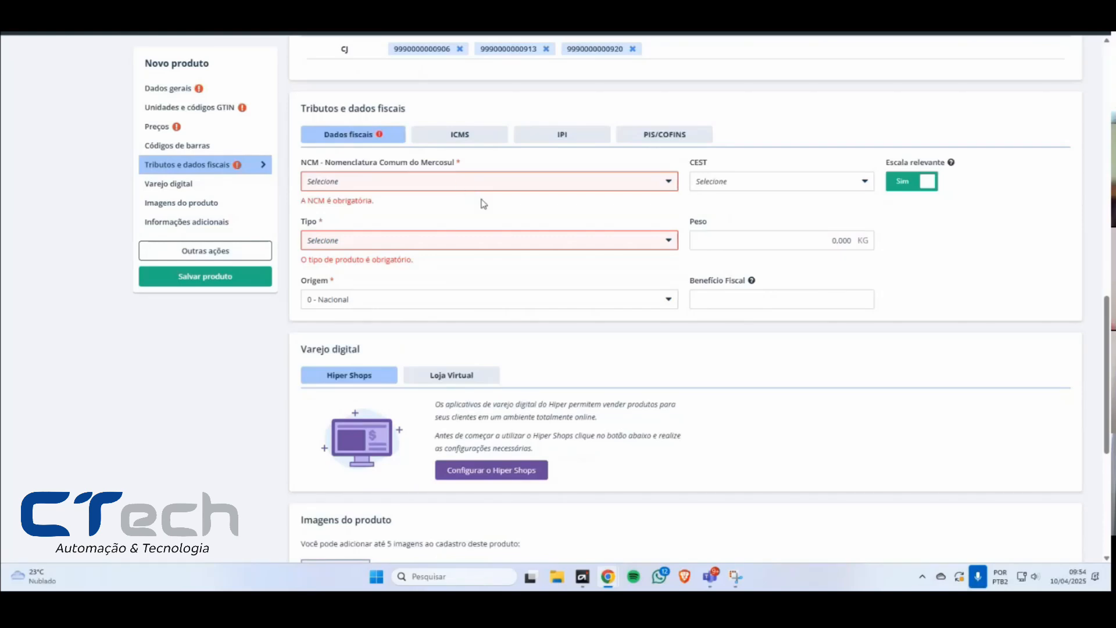
scroll(483, 250, up, 2)
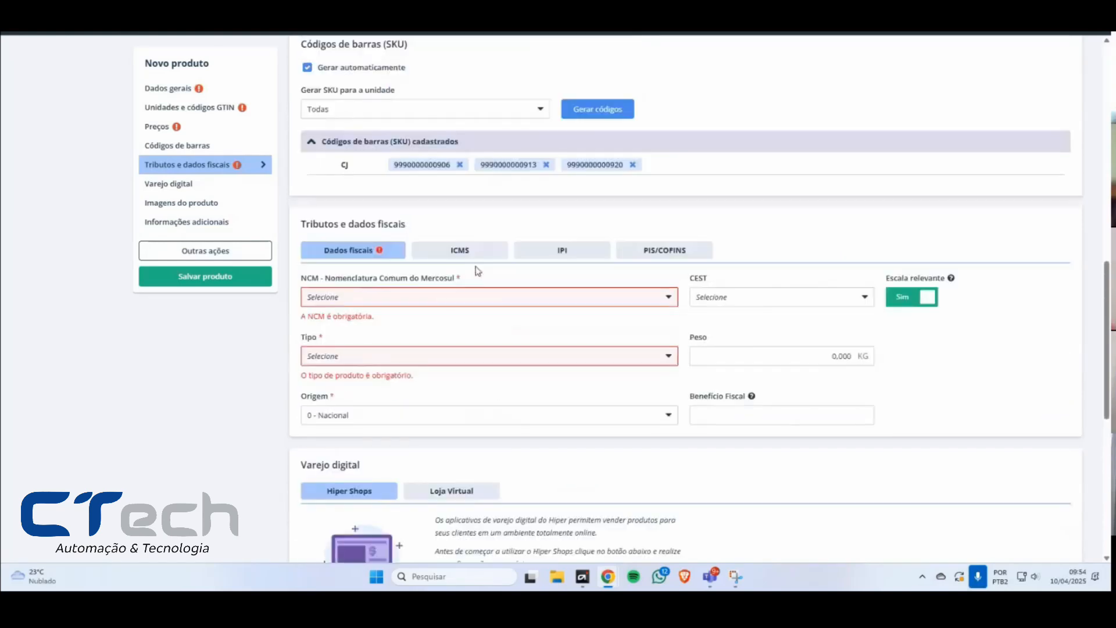
click(441, 301)
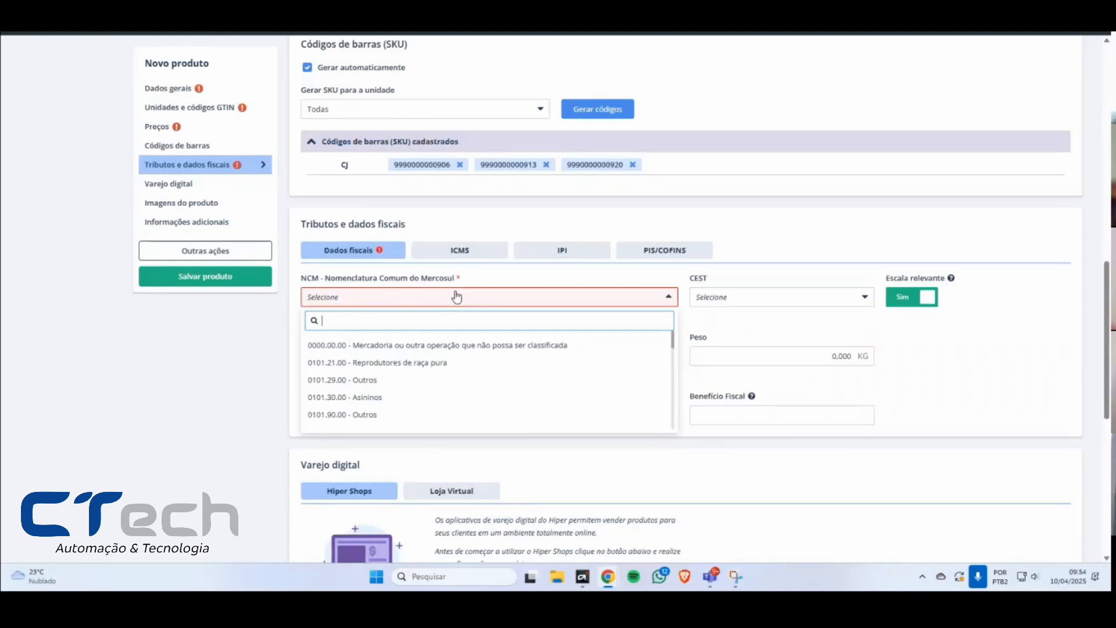
scroll(381, 366, down, 5)
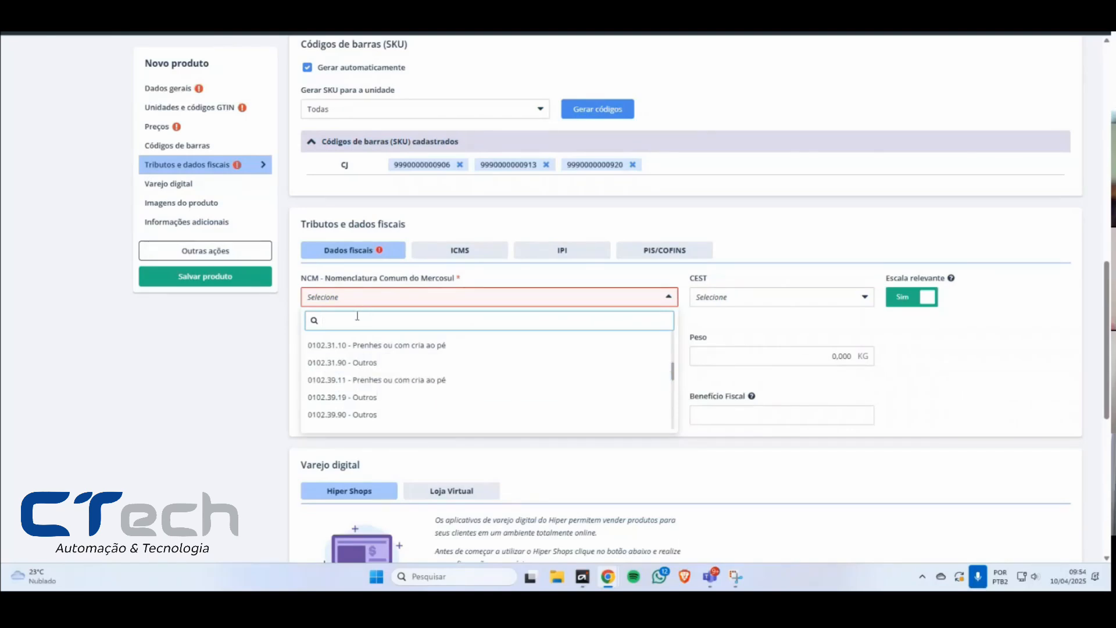
text(00)
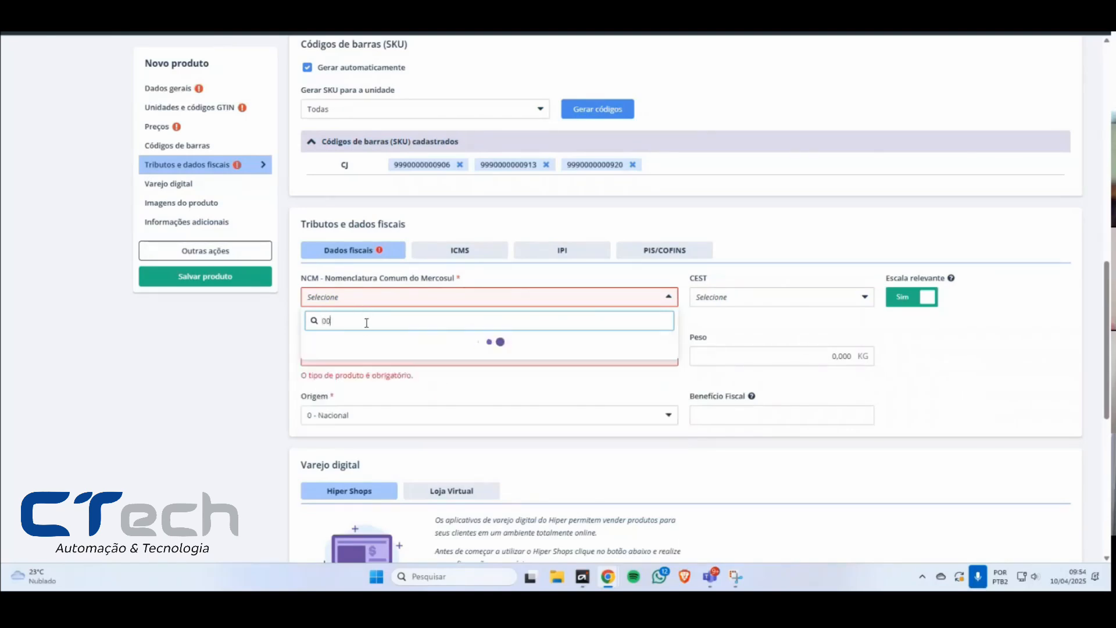
scroll(372, 366, down, 15)
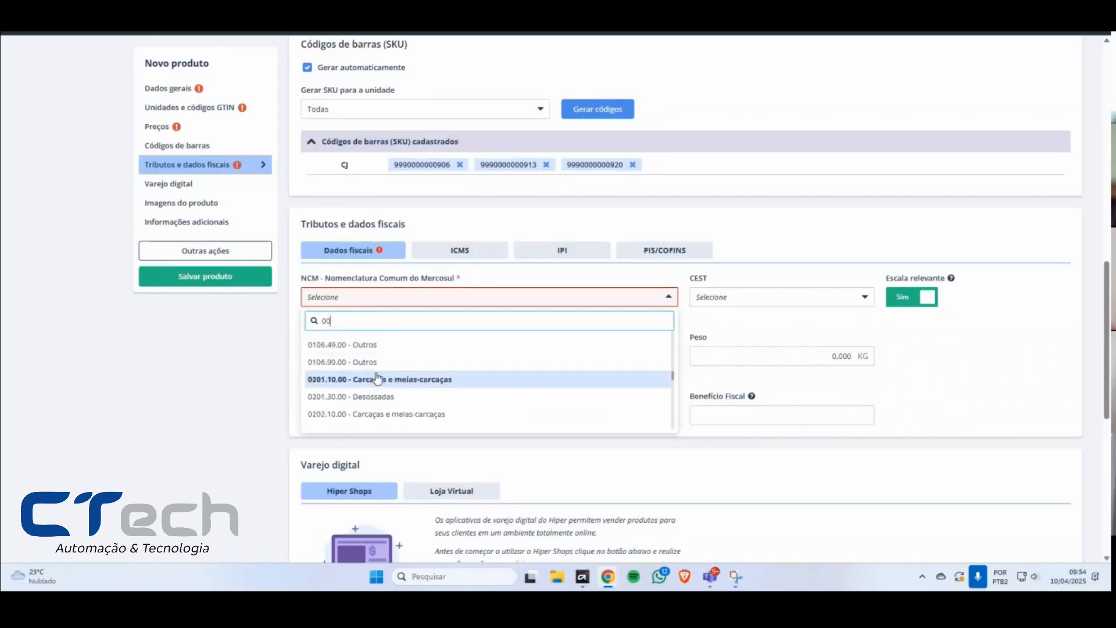
scroll(377, 379, up, 20)
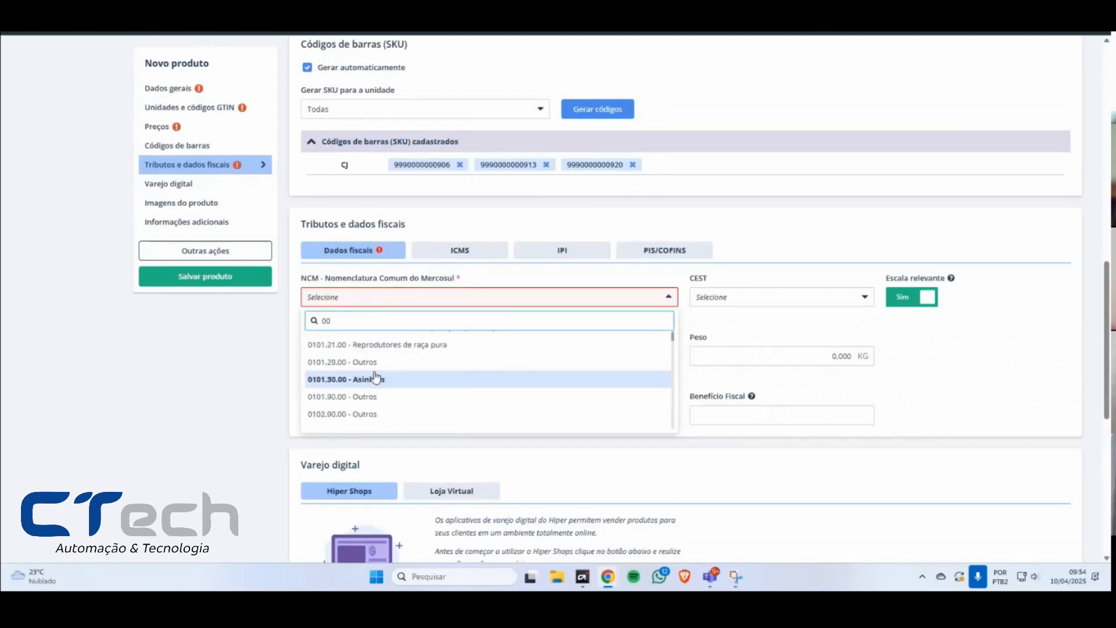
scroll(349, 417, down, 1)
click(240, 428)
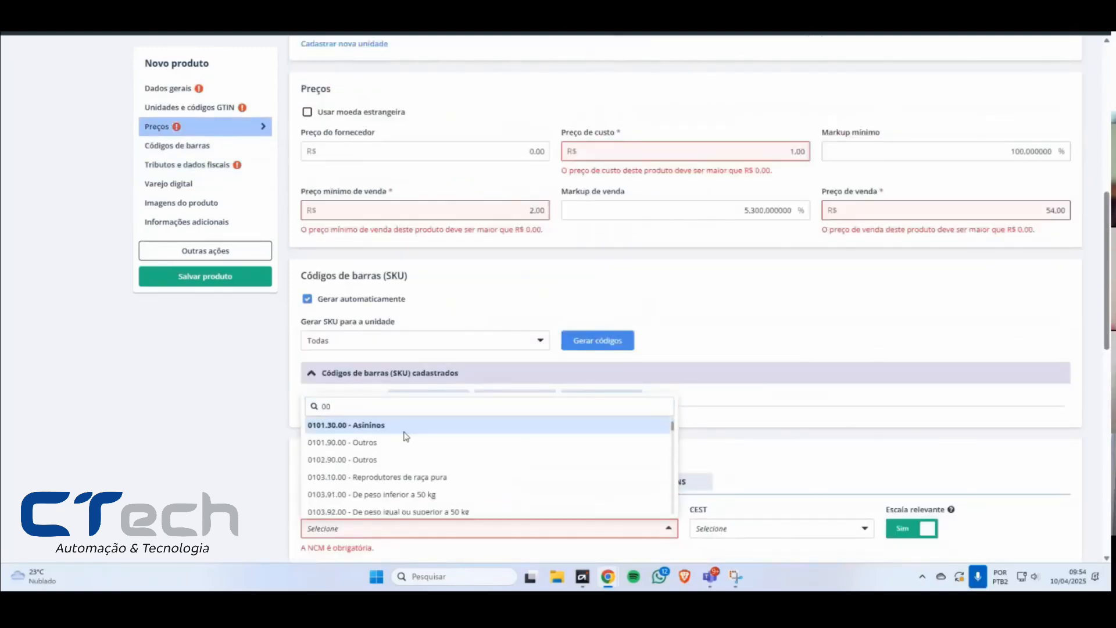
Step: Set the NCM to 0102.39.11 - Prenhes ou com cria ao pé and the product Tipo to Produto em processo
scroll(1107, 331, down, 4)
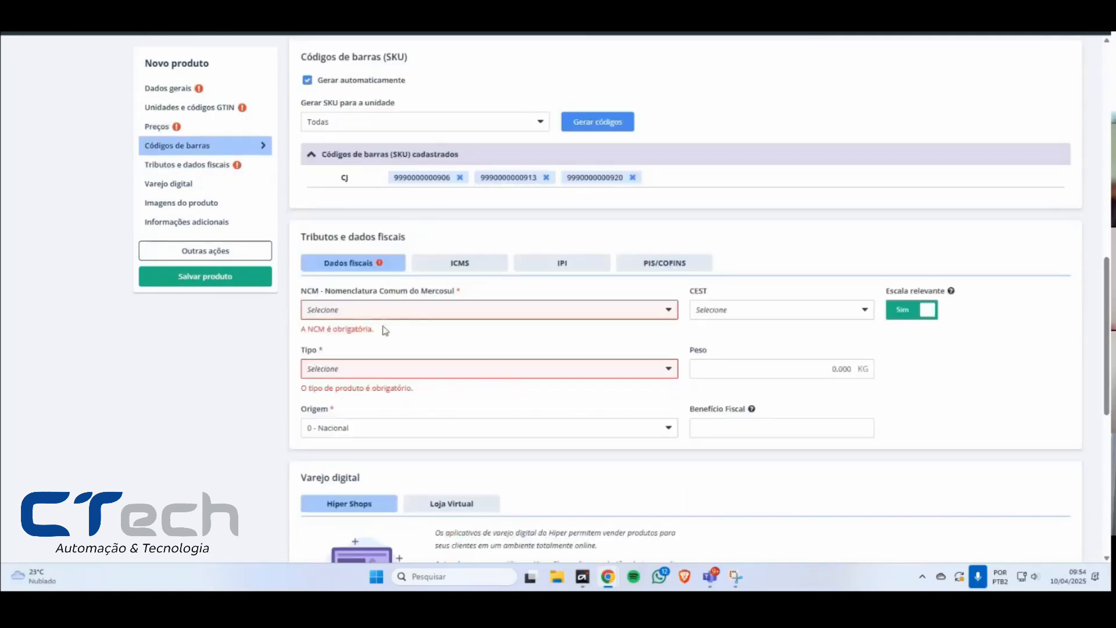
click(369, 311)
scroll(372, 401, down, 4)
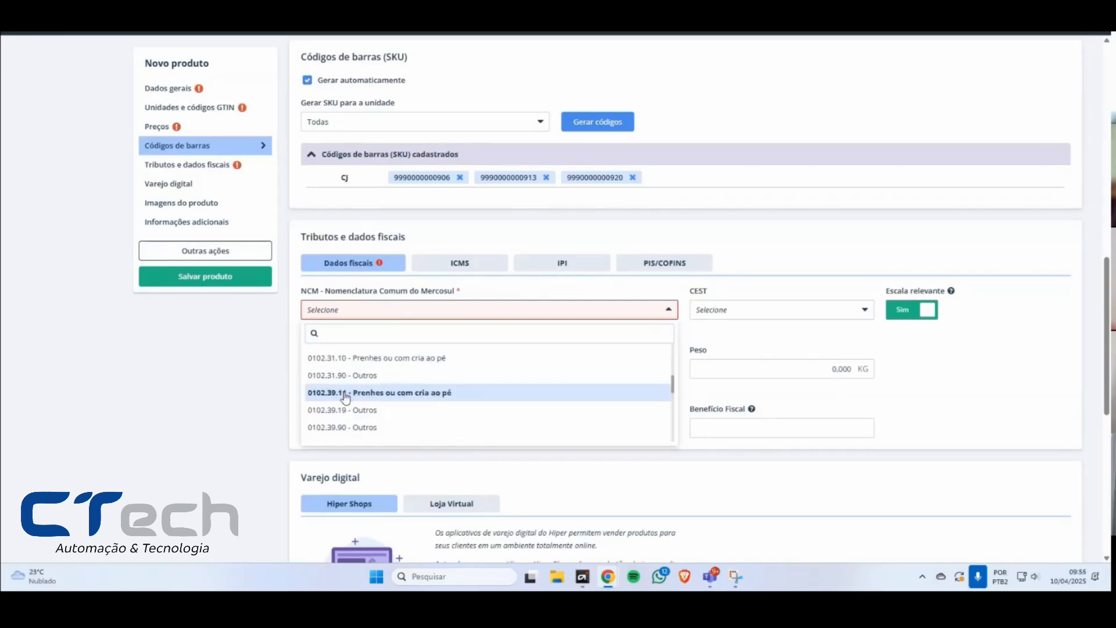
click(346, 396)
click(371, 370)
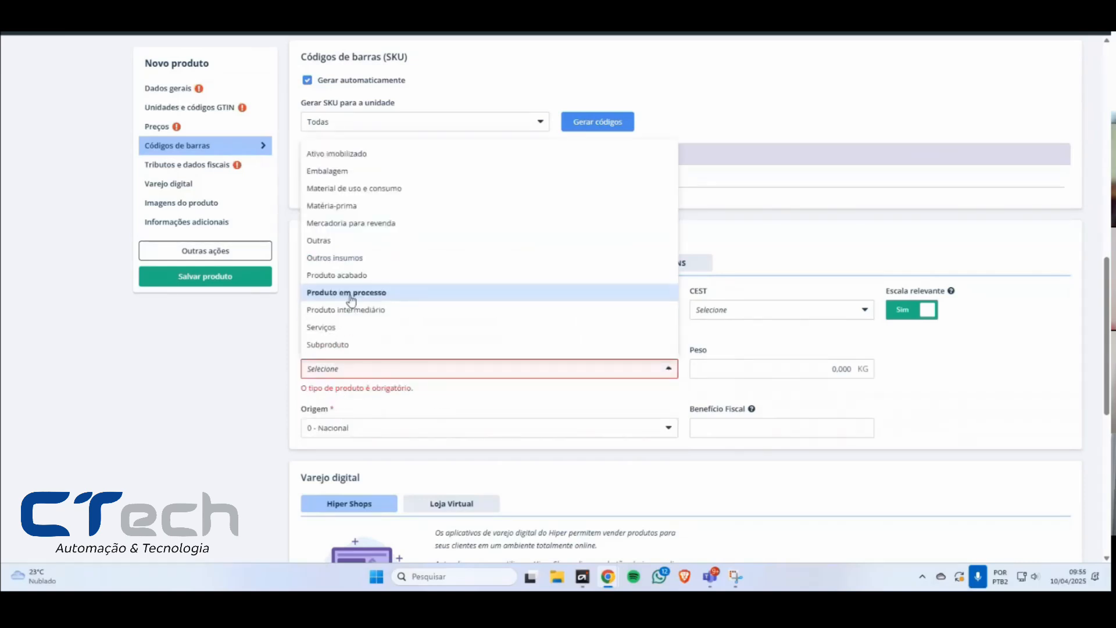
click(436, 294)
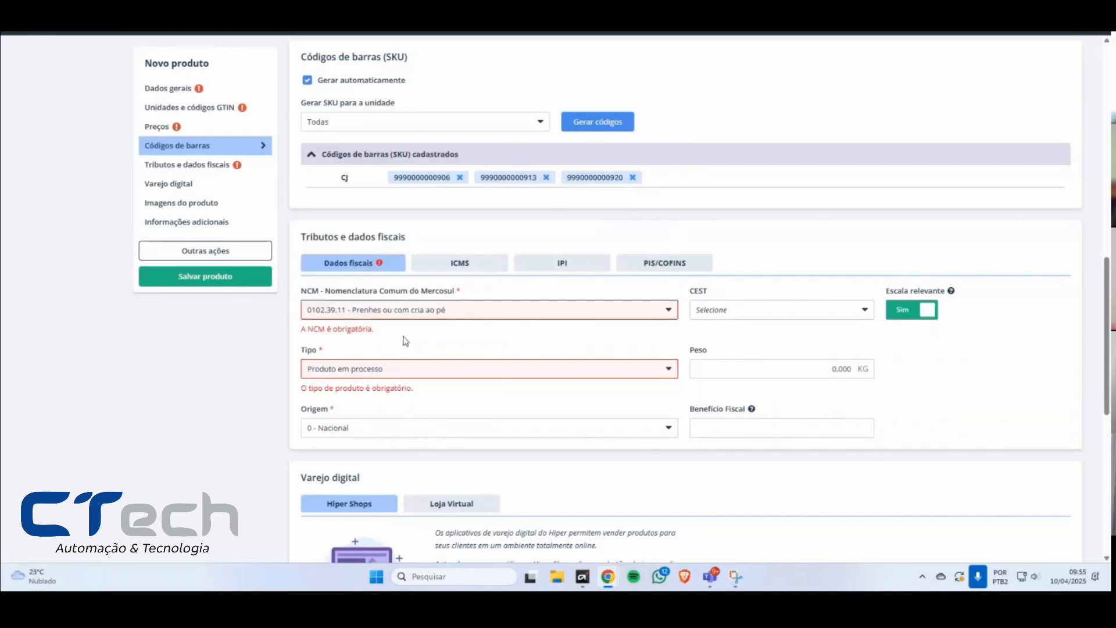
Step: Point out the Varejo digital section and add the testeasd image from the desktop folder to the product images
scroll(521, 386, down, 4)
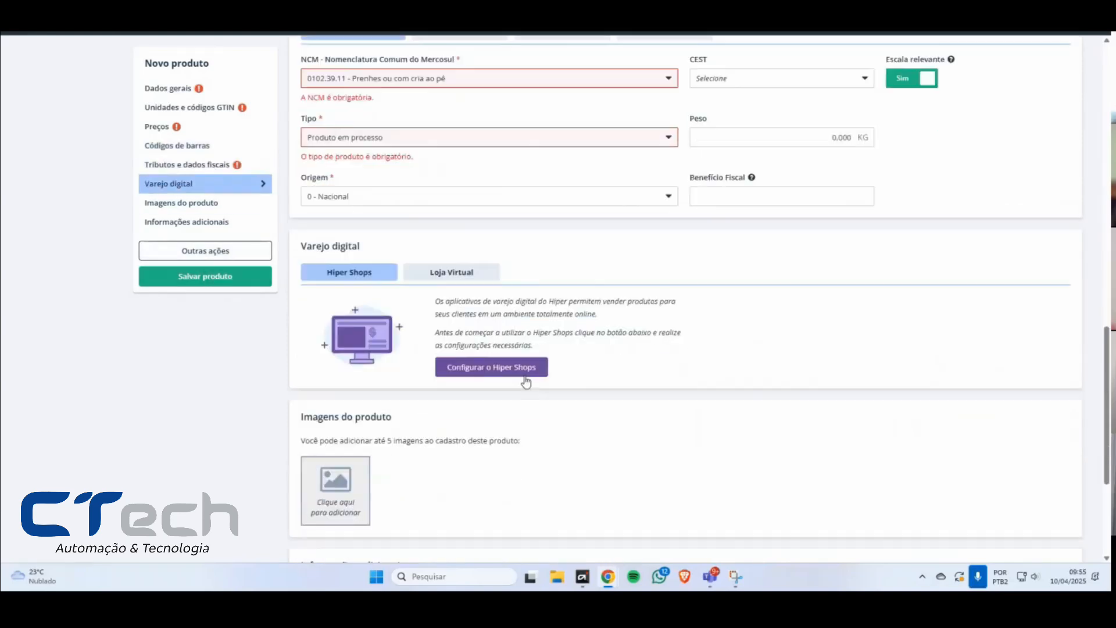
drag(324, 246, 354, 245)
click(416, 247)
scroll(640, 378, down, 3)
click(349, 327)
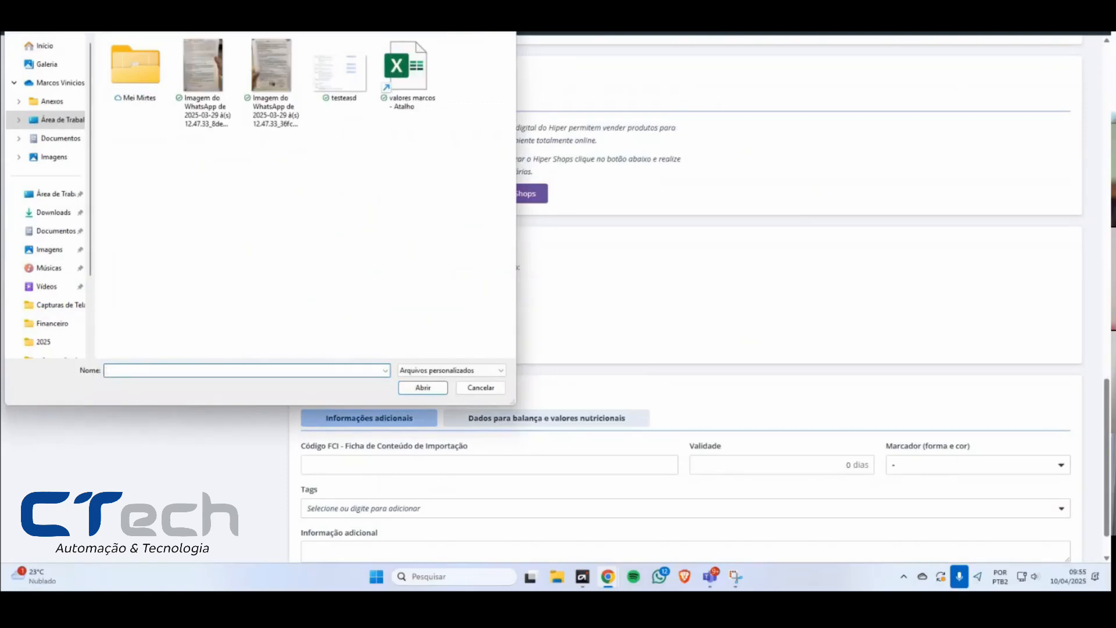
double_click(340, 70)
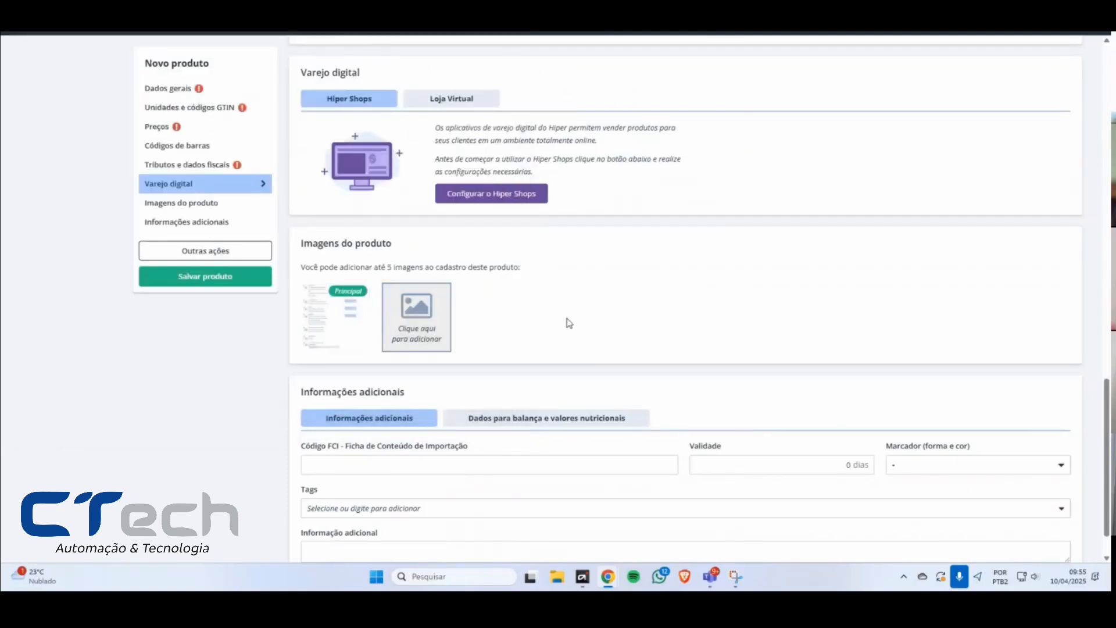
Step: Examine the Tags field under the product's Informações adicionais
scroll(581, 302, down, 1)
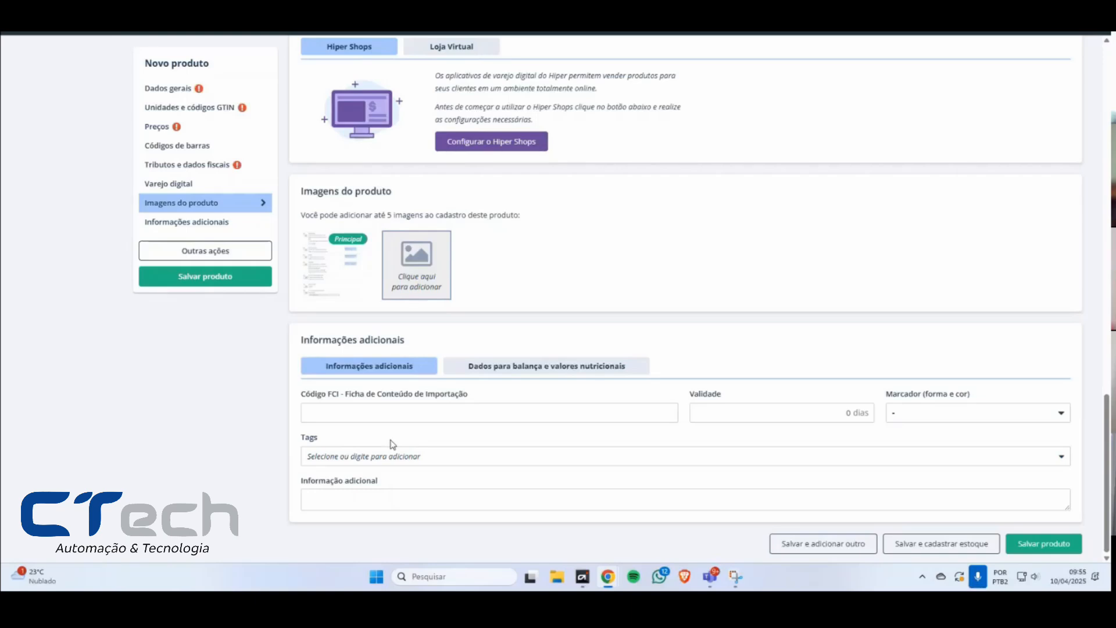
drag(319, 440, 300, 442)
click(346, 458)
click(347, 459)
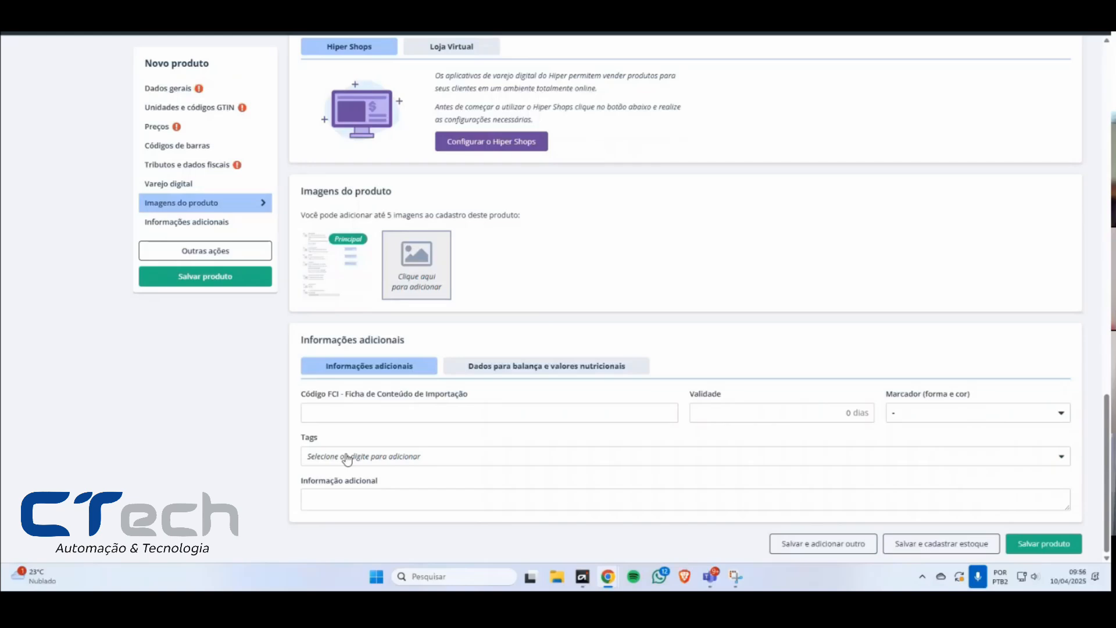
click(347, 459)
click(354, 459)
click(361, 460)
drag(624, 393, 763, 398)
Step: Add the tags HB20, GOL and OPALA to the product
click(394, 457)
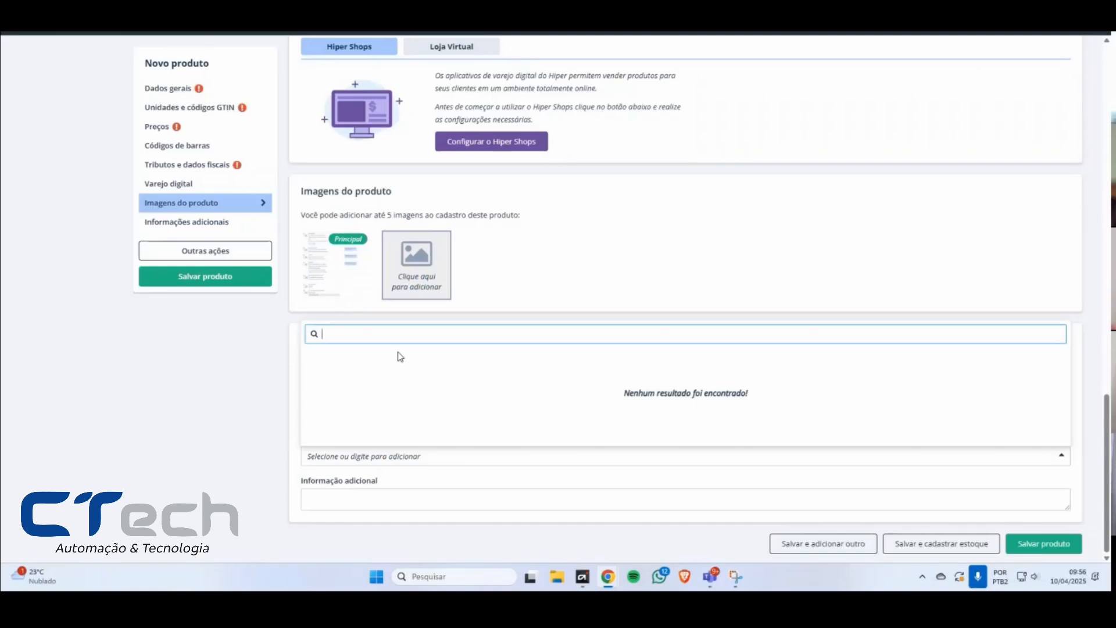
text(HB20)
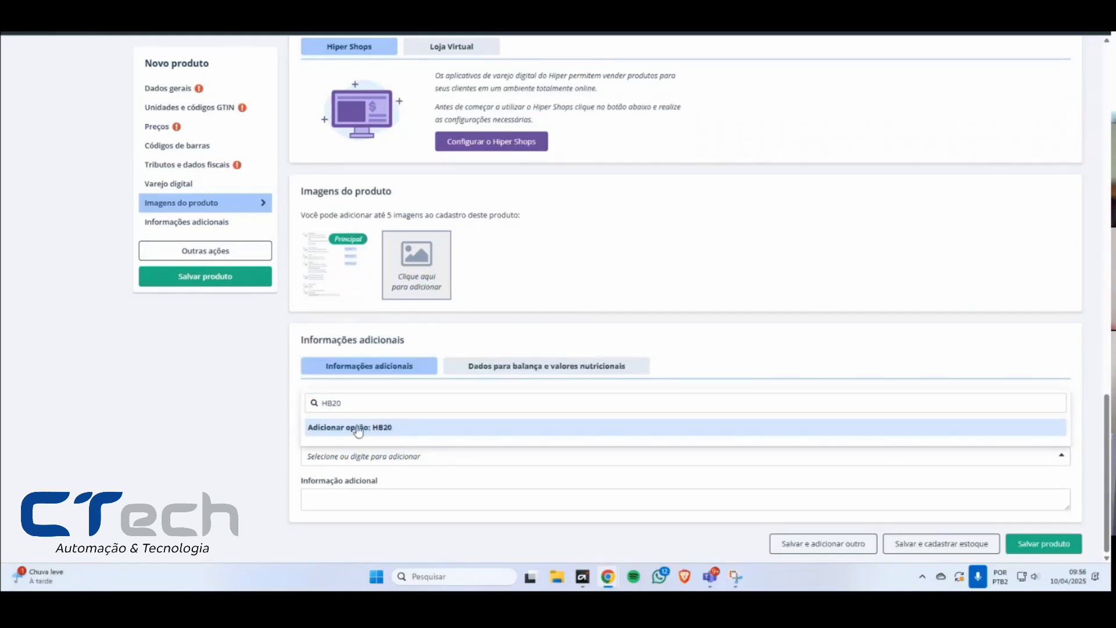
click(359, 428)
click(382, 459)
text(GOL)
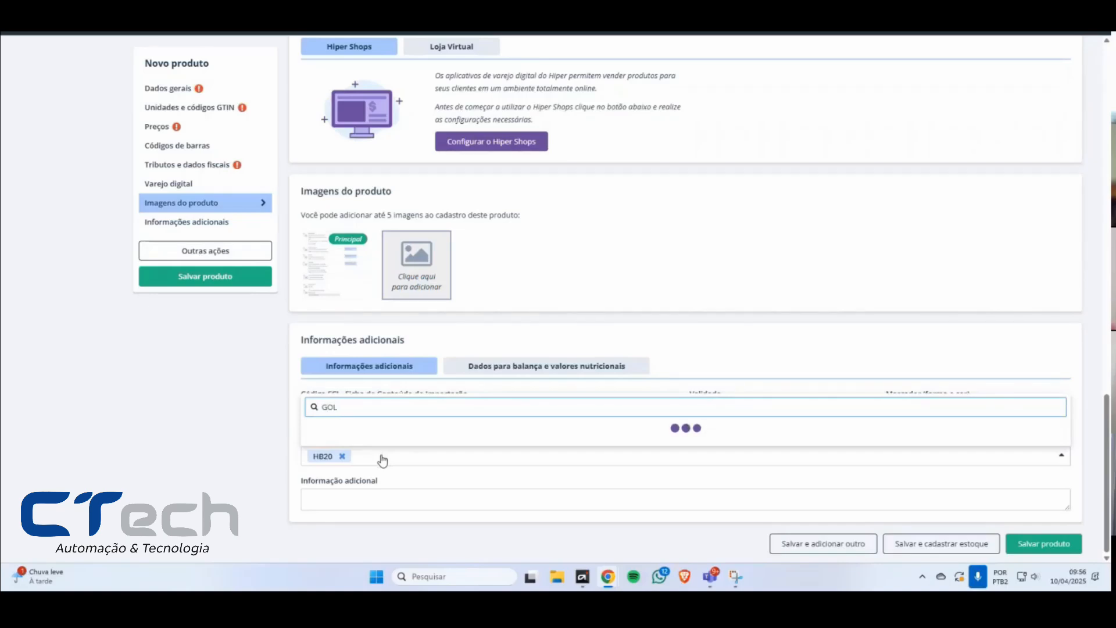
key(Return)
text(OPALA)
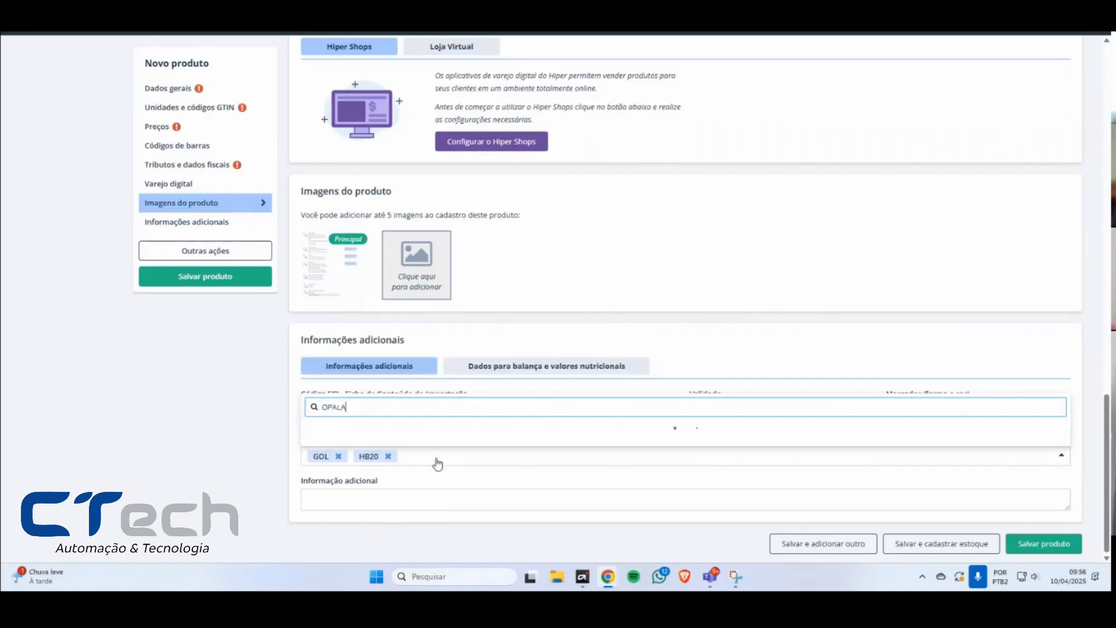
click(377, 428)
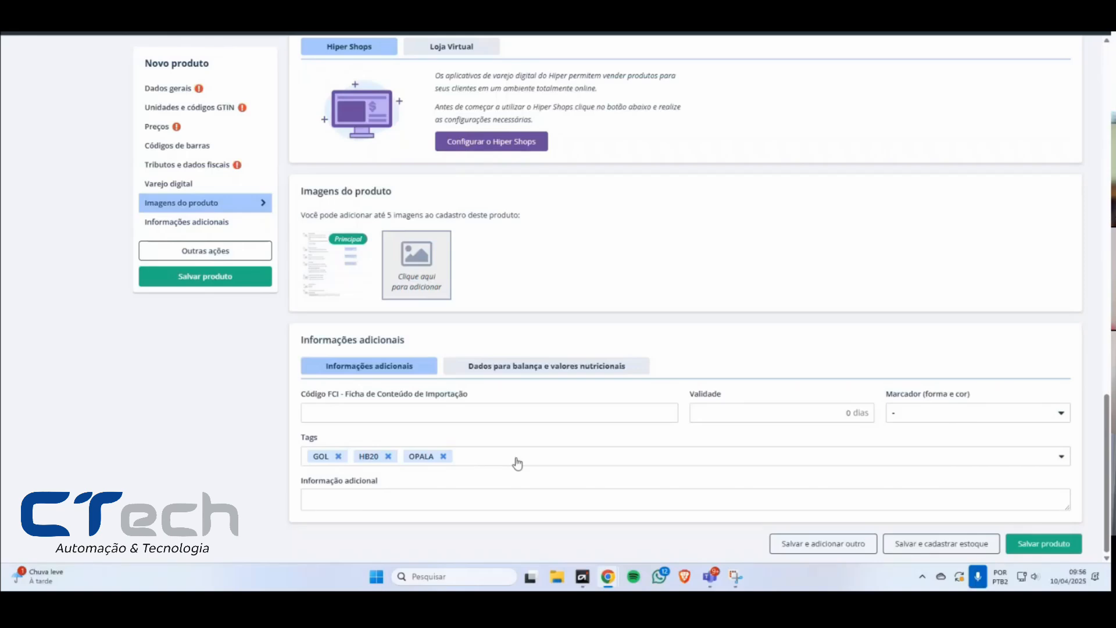
Step: Set the product's Marcador to a circle shape in purple
click(914, 418)
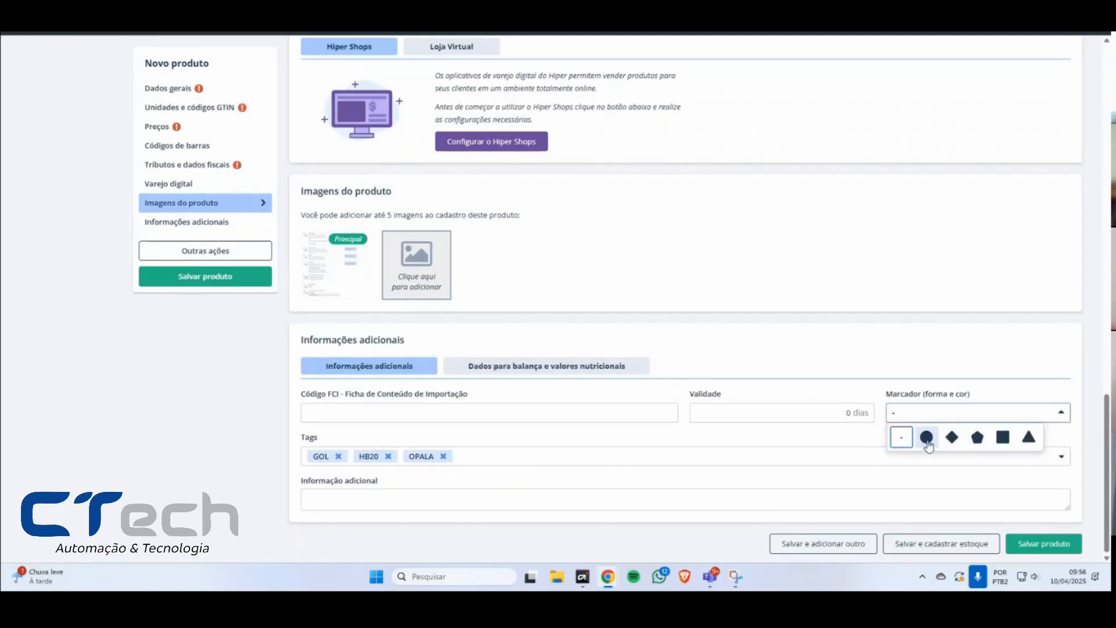
click(928, 438)
click(1006, 413)
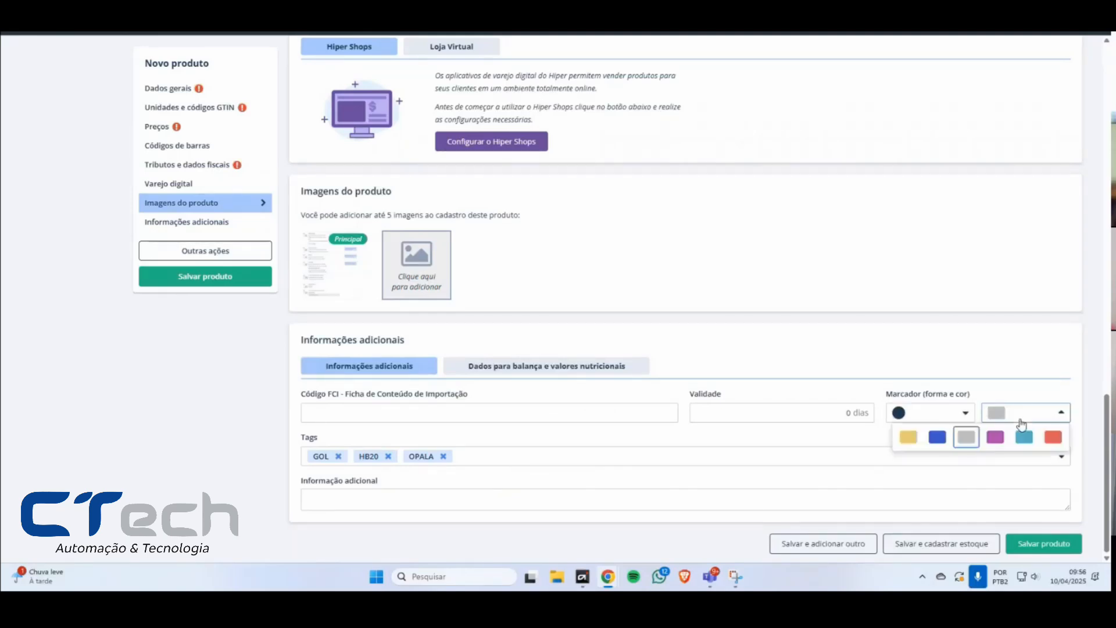
click(996, 439)
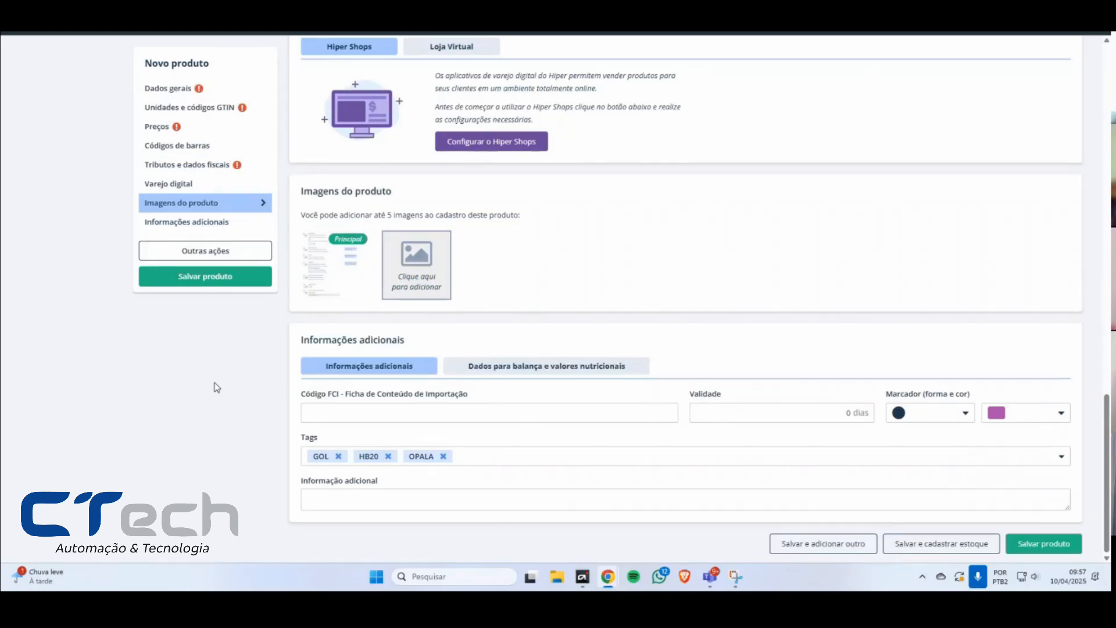
Step: Add the tags COLEÇÃO INVERNO 2025 and LOCALIZAÇÃO 12 to the product
click(484, 461)
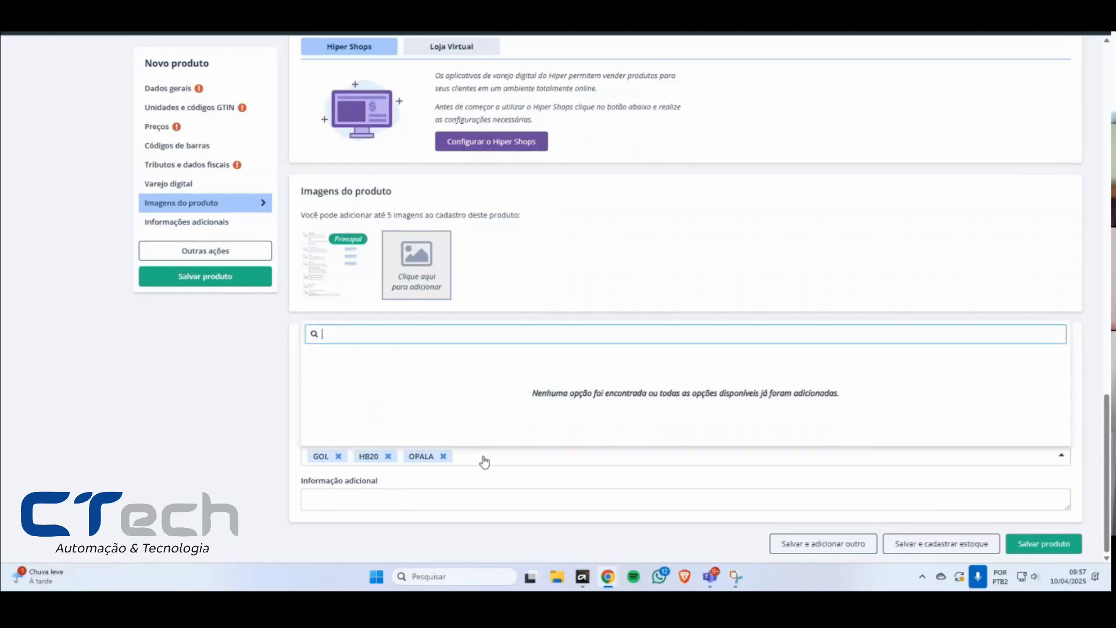
text(COLEÇÃO)
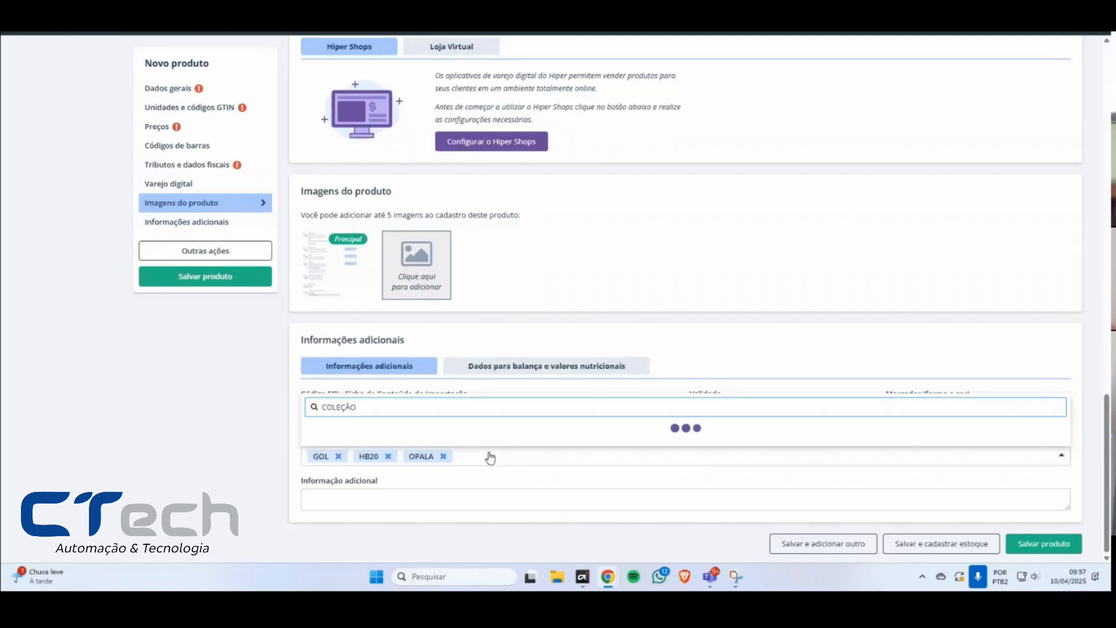
text( INVERNO 2025)
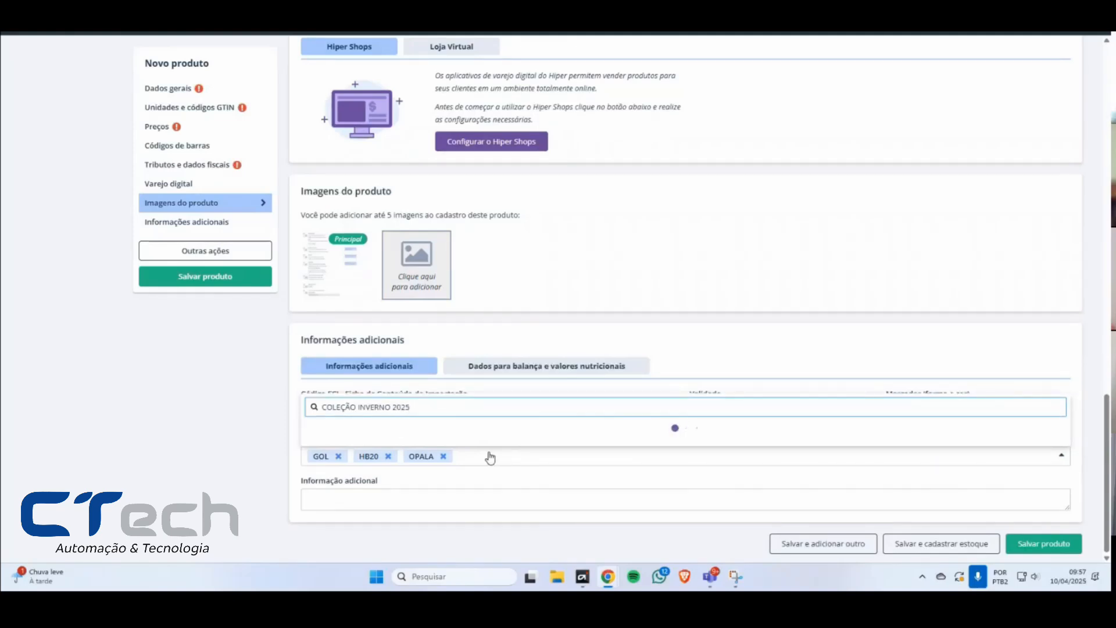
key(Return)
click(615, 463)
text(L)
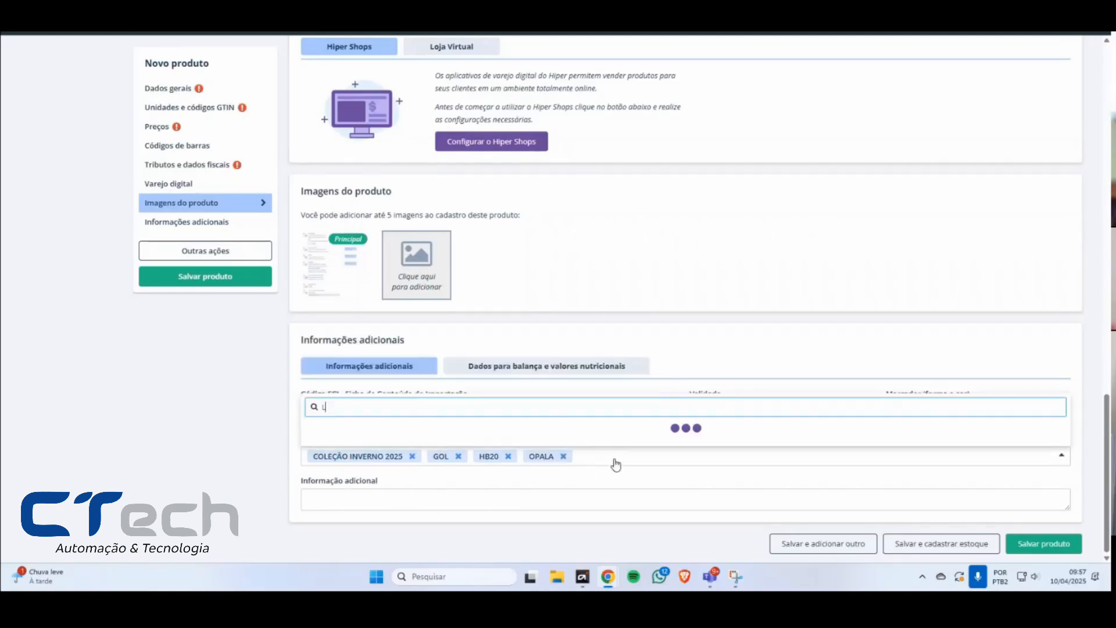
text(OCALIZAÇÃO 12)
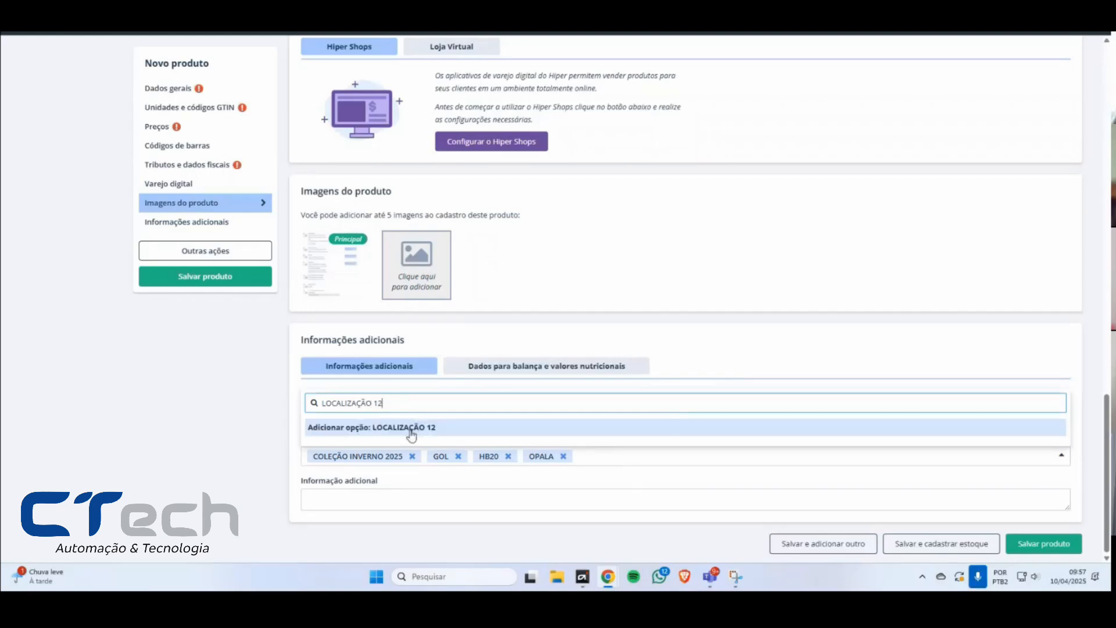
click(378, 429)
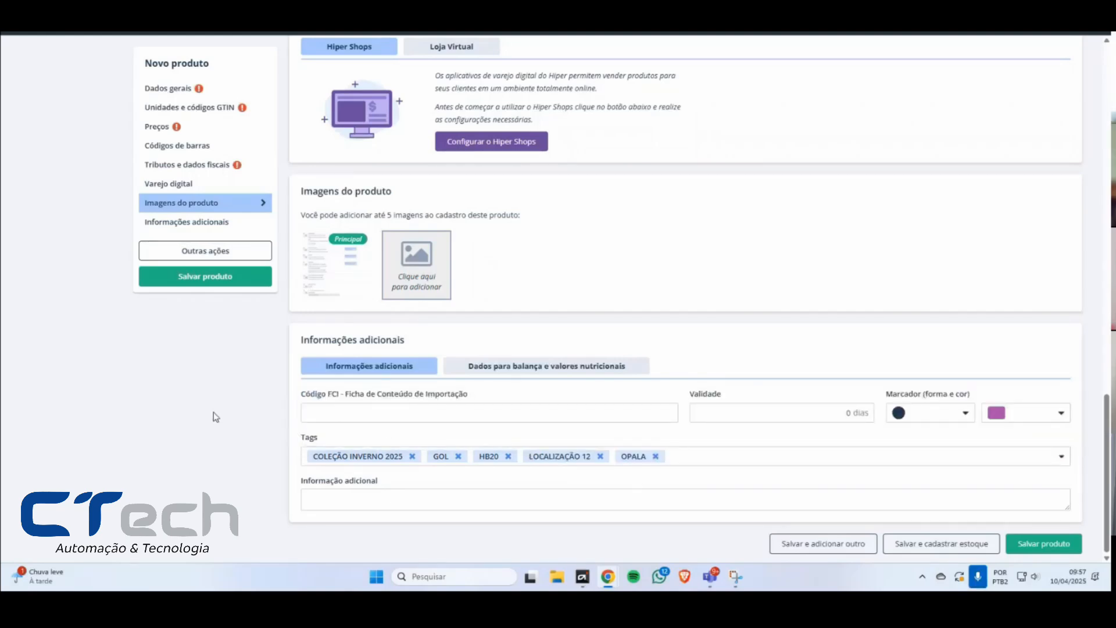
Step: Review the additional information and save the new product
scroll(240, 435, up, 1)
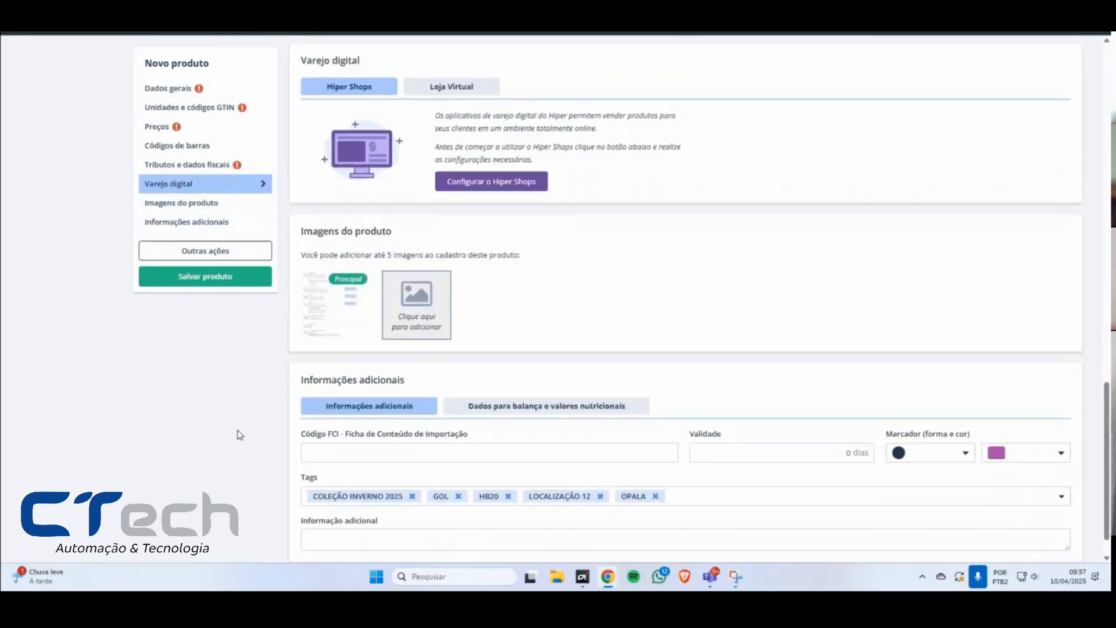
scroll(240, 434, down, 1)
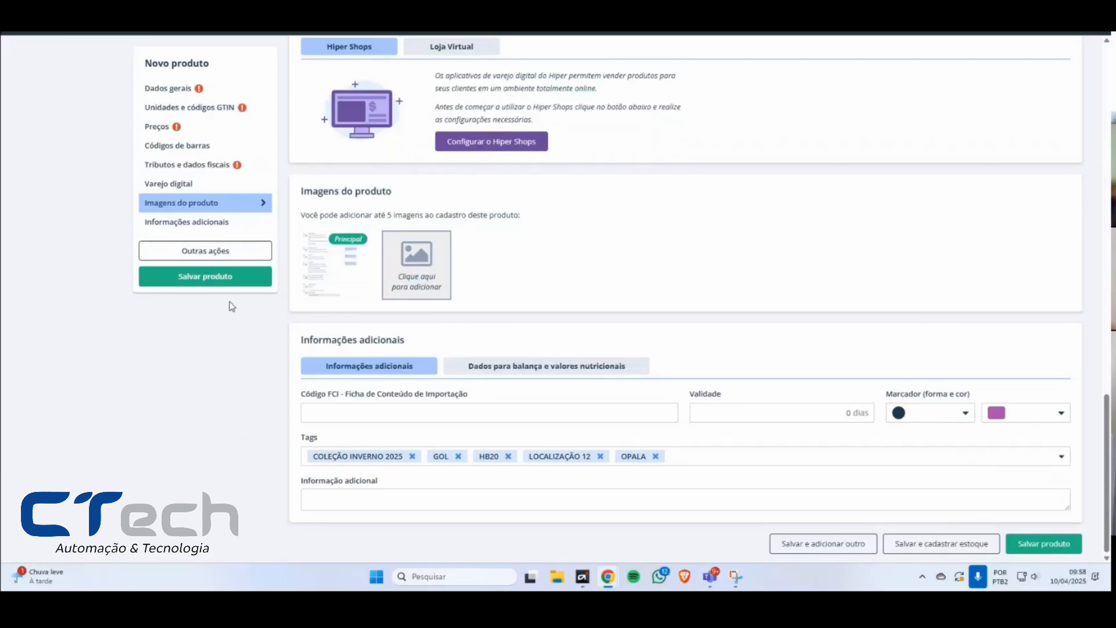
click(223, 278)
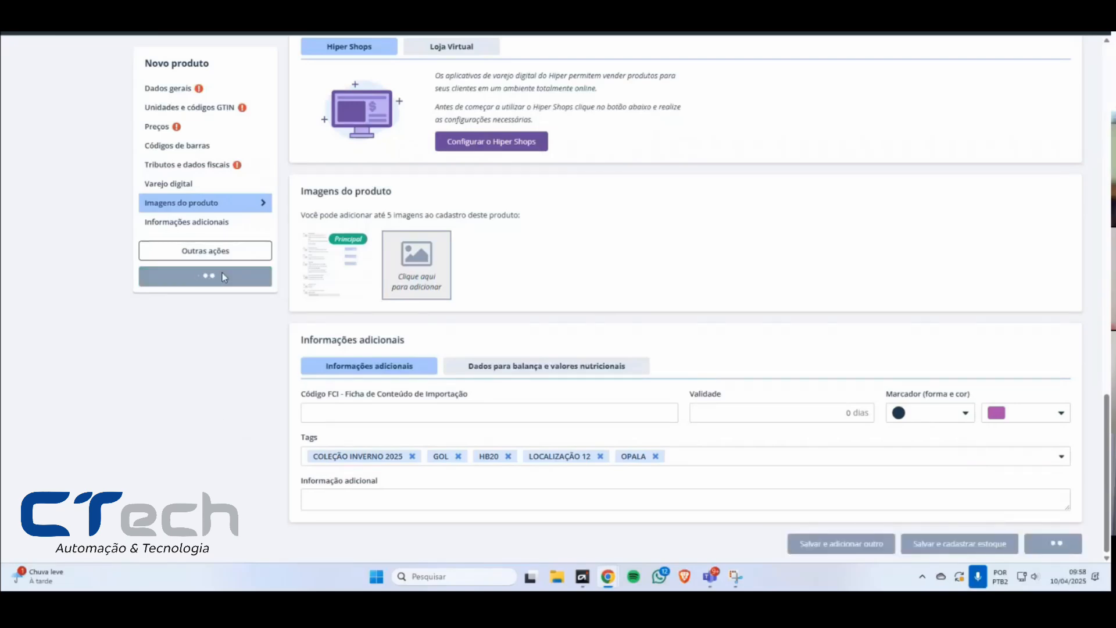
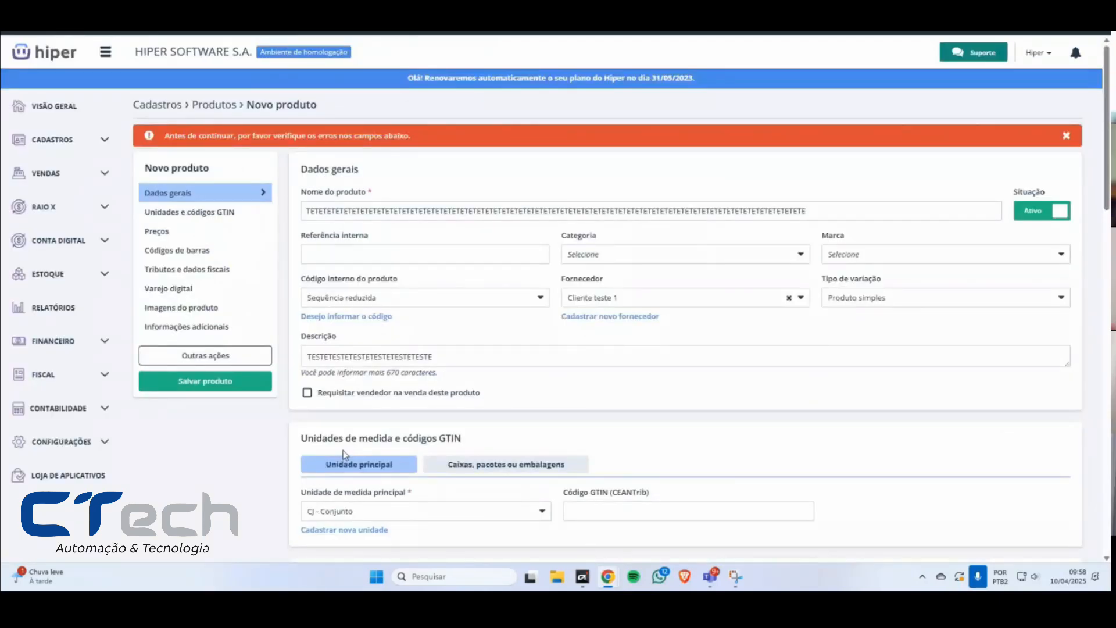
Step: Dismiss the validation alert and review the product form down to its additional information and tags
click(1066, 136)
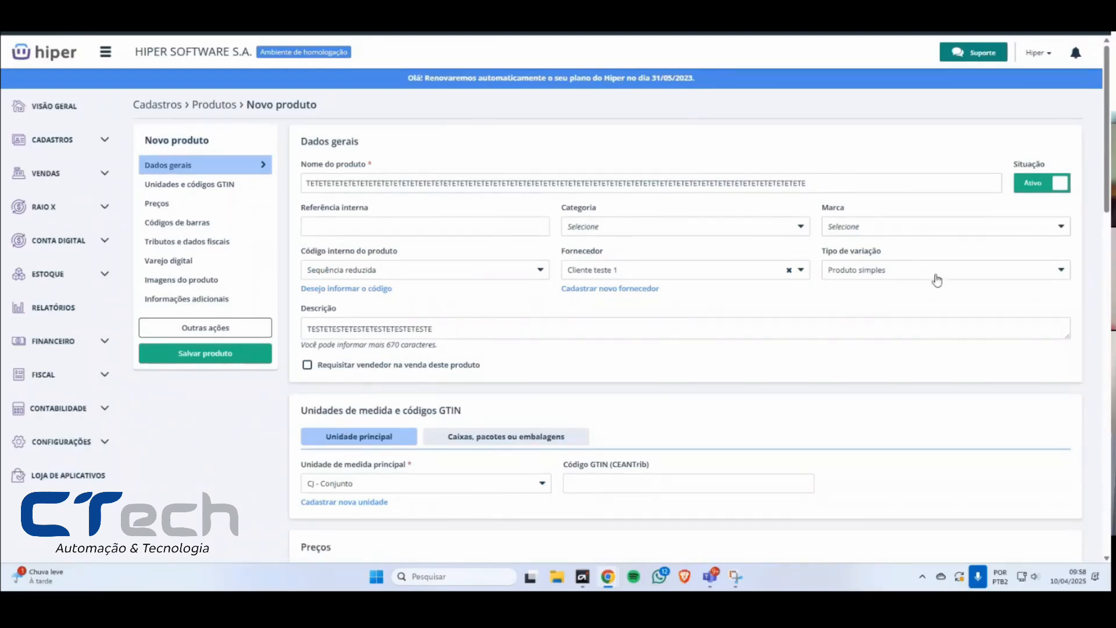
scroll(941, 285, down, 5)
scroll(942, 285, down, 8)
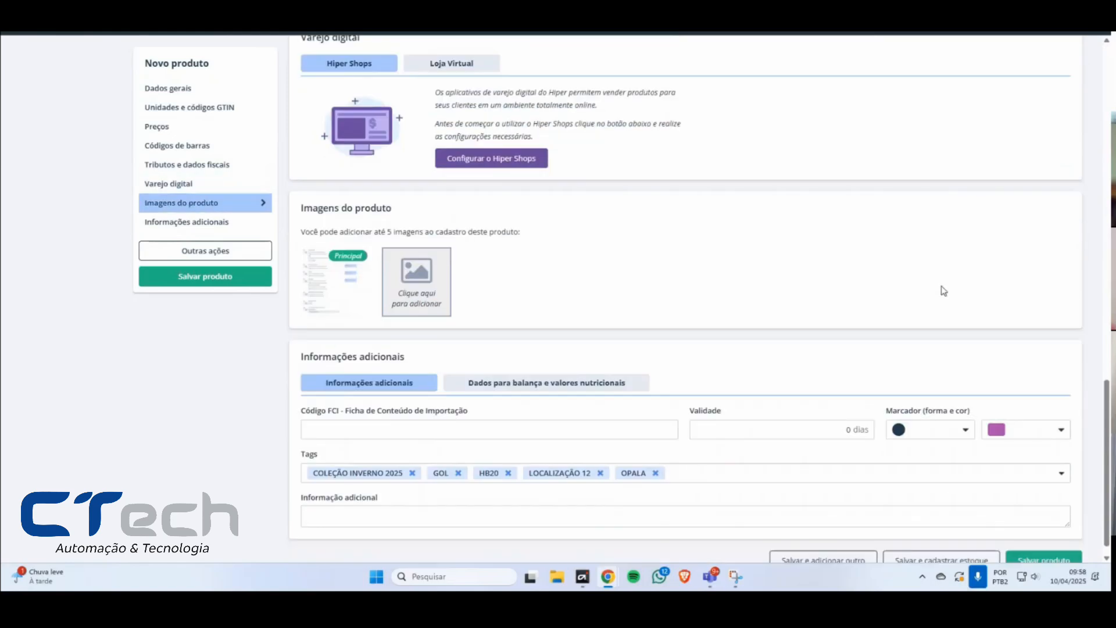
scroll(943, 291, down, 1)
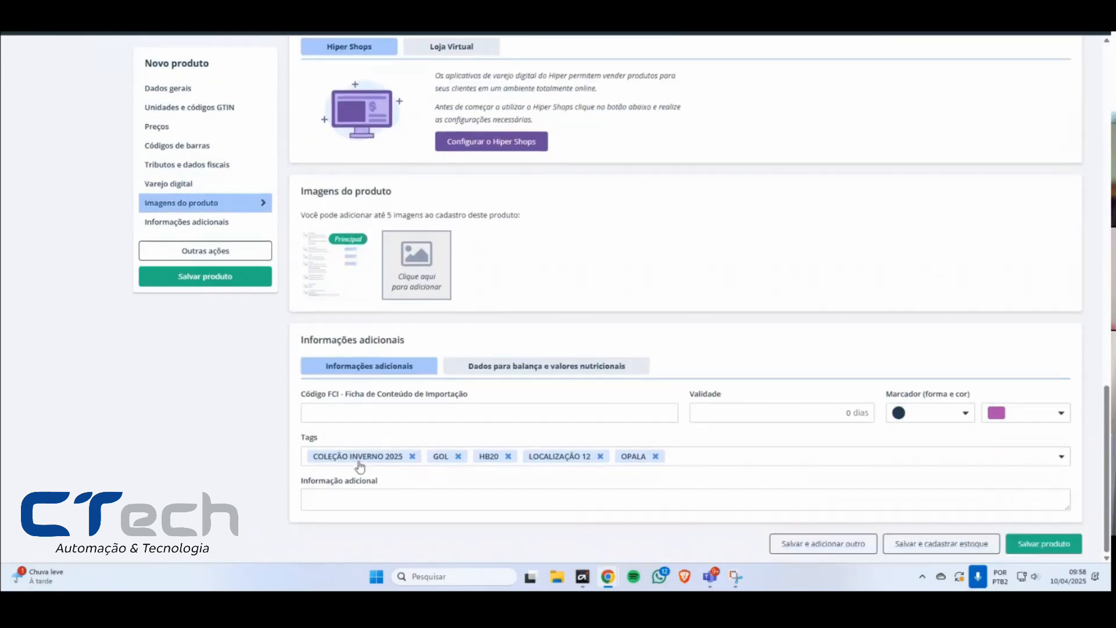
scroll(763, 289, up, 20)
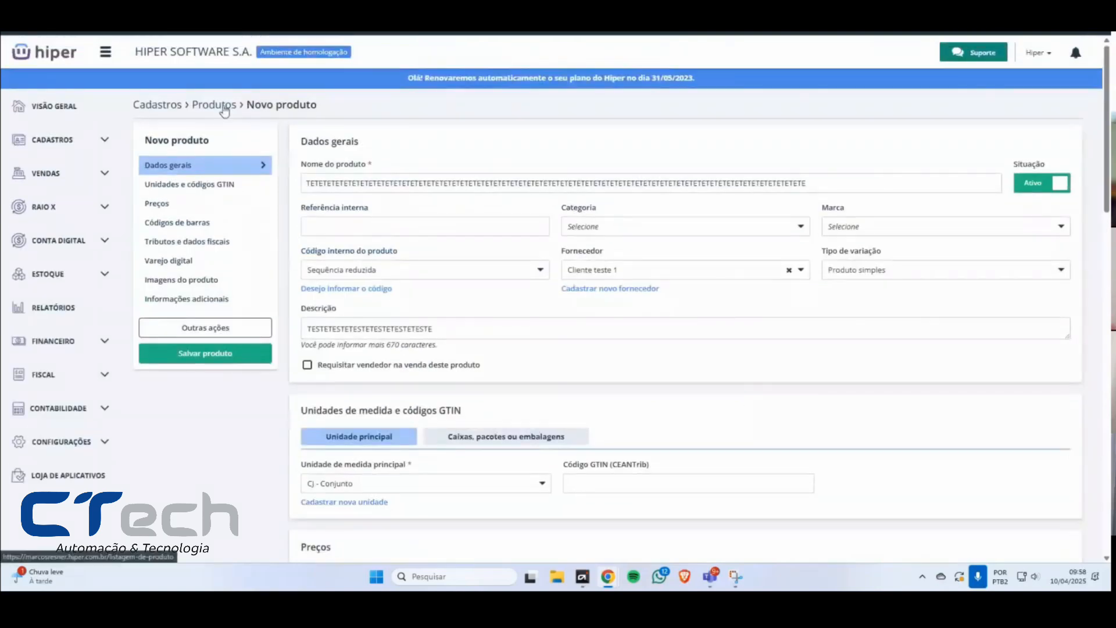
Step: Start a new product registration from the product list and set its variation type to Produto com variação, accepting the change
click(228, 110)
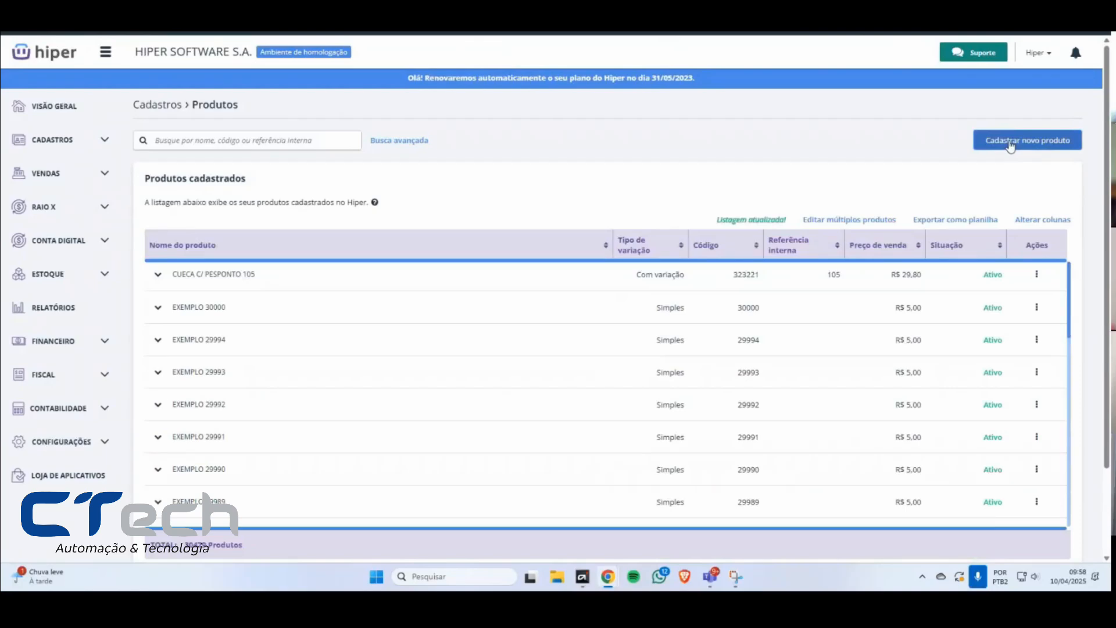
click(1011, 145)
click(877, 270)
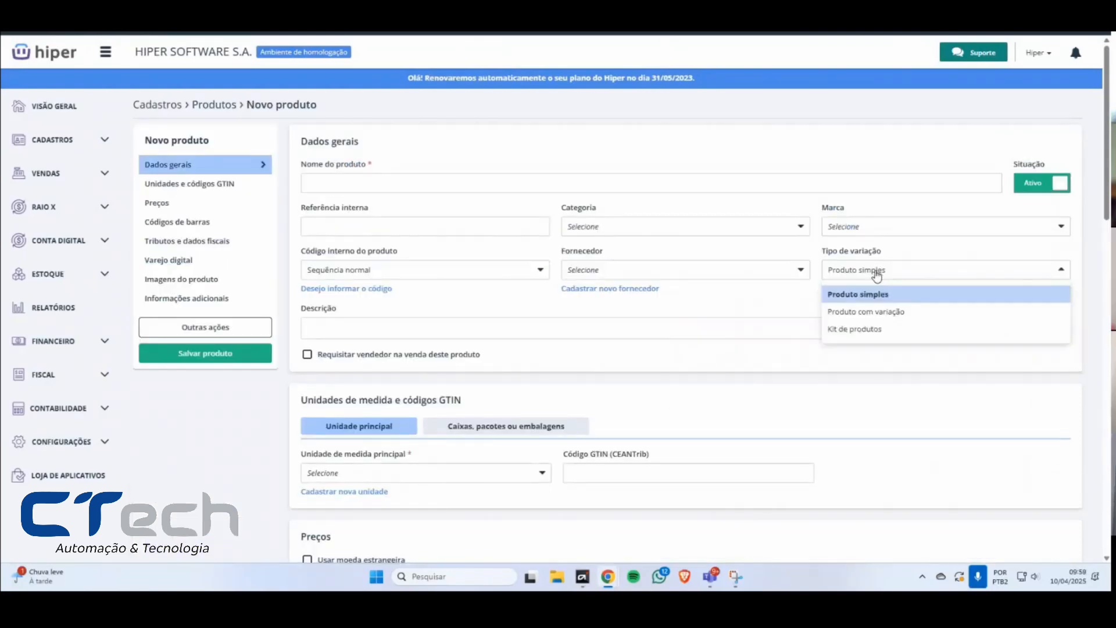
click(872, 316)
click(650, 162)
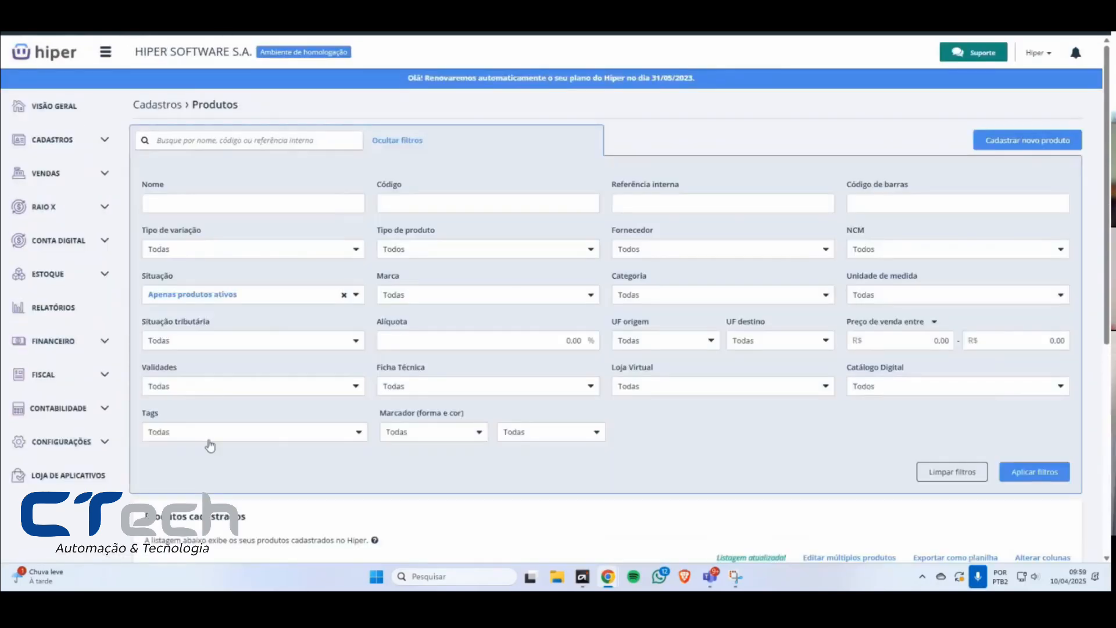
Step: Examine the Tags filter in the product list's advanced search
click(210, 441)
click(212, 440)
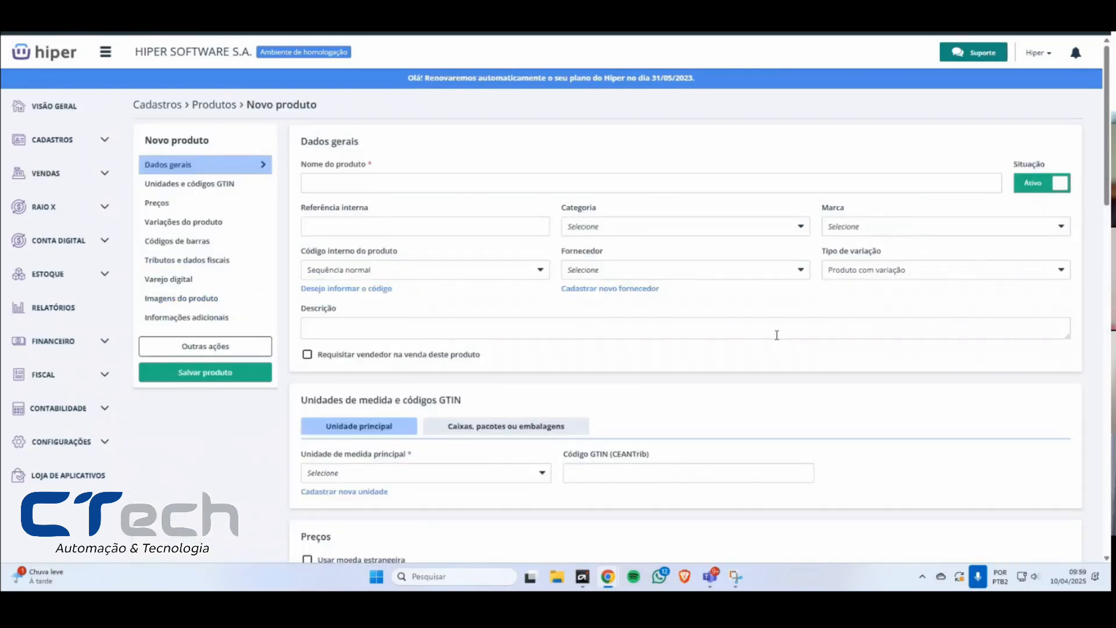
scroll(776, 335, down, 2)
scroll(774, 339, up, 2)
Step: Switch the new product's variation type back to Produto simples and accept the change
click(875, 271)
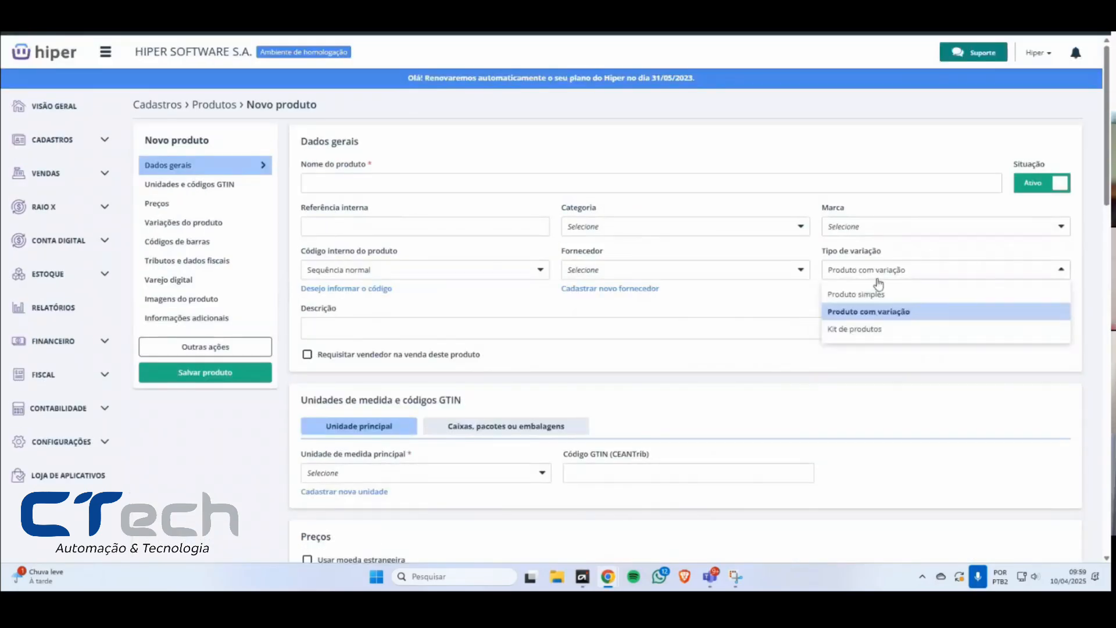
click(875, 293)
click(650, 151)
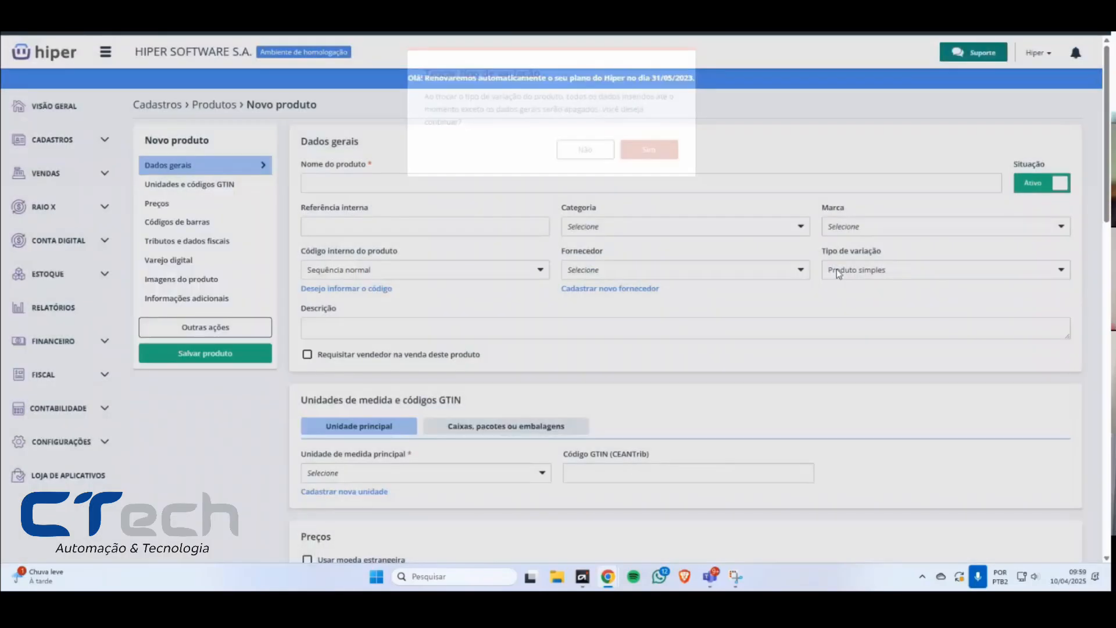
Step: Set the variation type to Produto com variação, reading and accepting the warning about erasing entered data
click(871, 270)
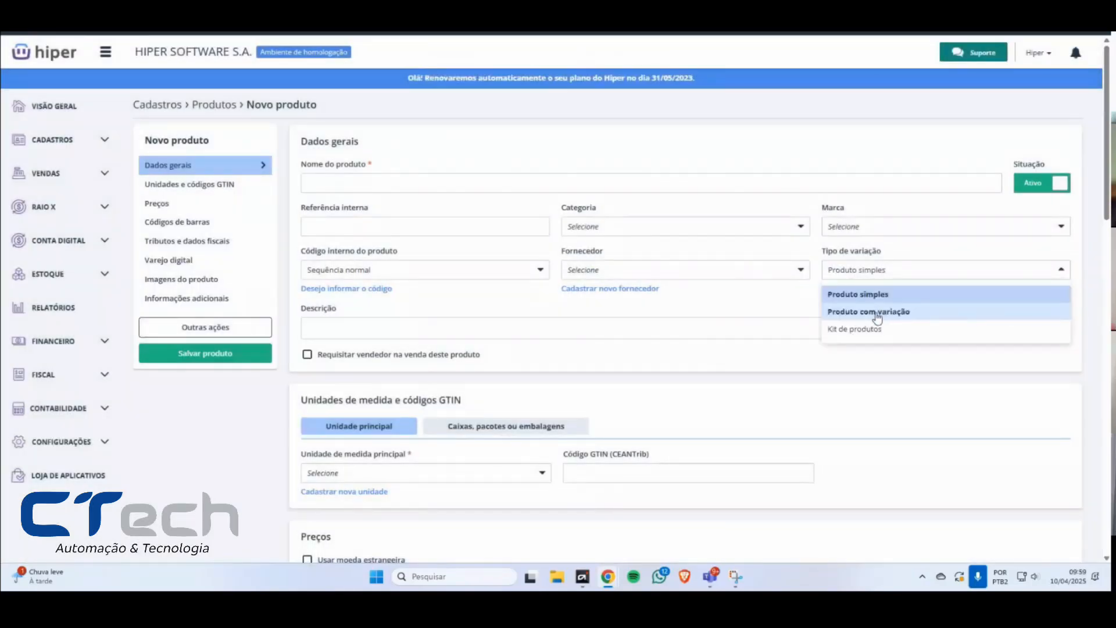
click(877, 316)
drag(434, 96, 536, 121)
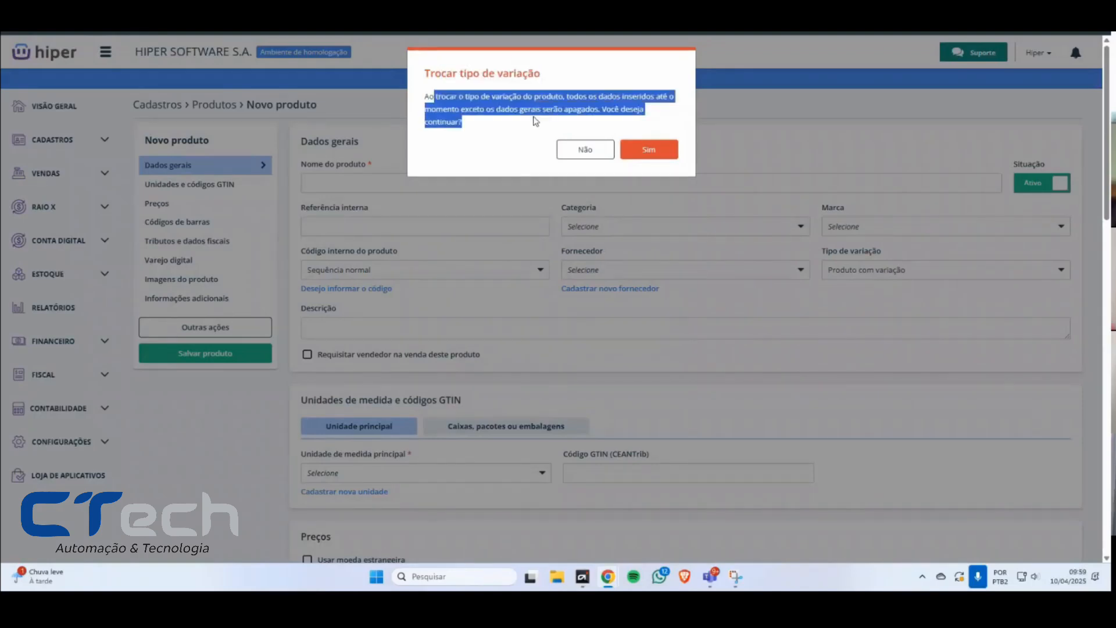
click(480, 128)
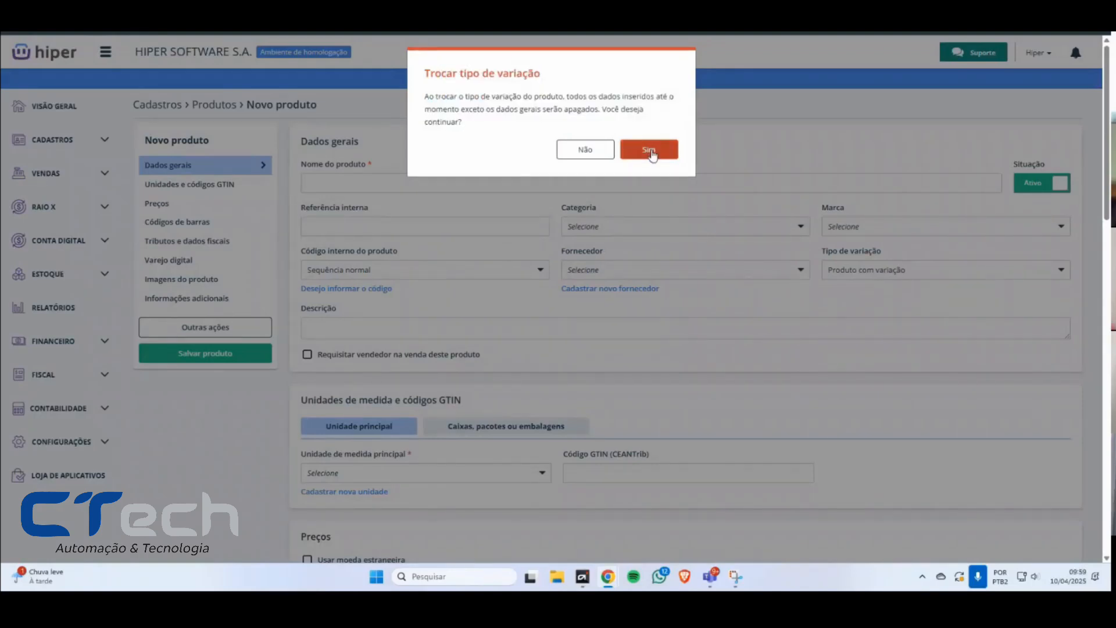
click(650, 150)
Step: Examine the form sections for a product with variations, focusing on the Variações do produto section
scroll(465, 456, down, 5)
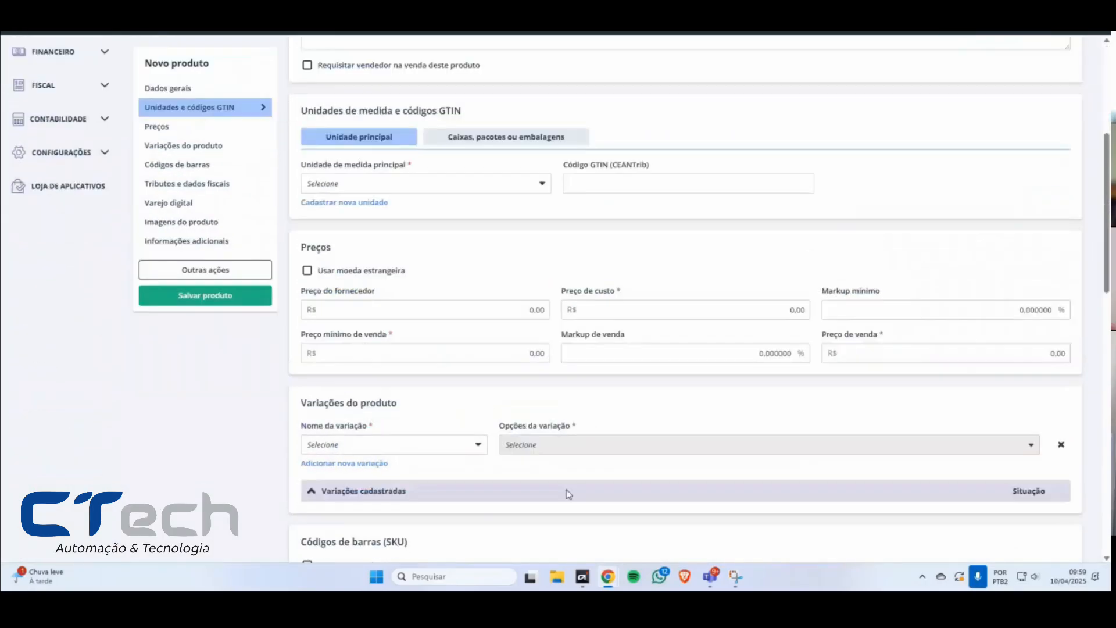
scroll(675, 451, up, 5)
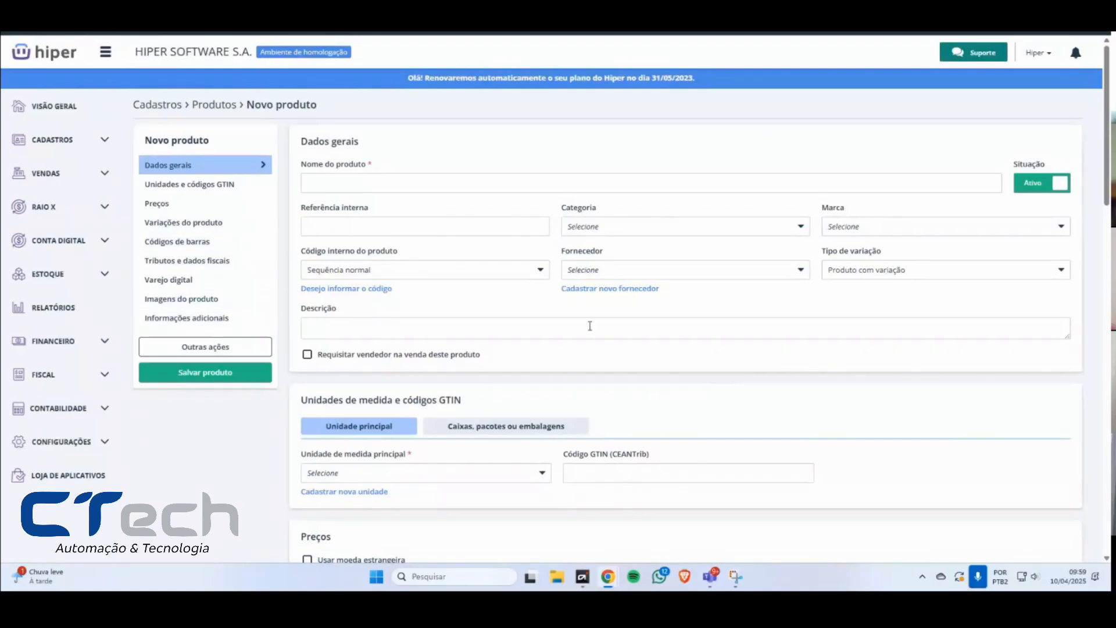
scroll(817, 405, down, 2)
scroll(817, 405, down, 4)
scroll(570, 360, down, 8)
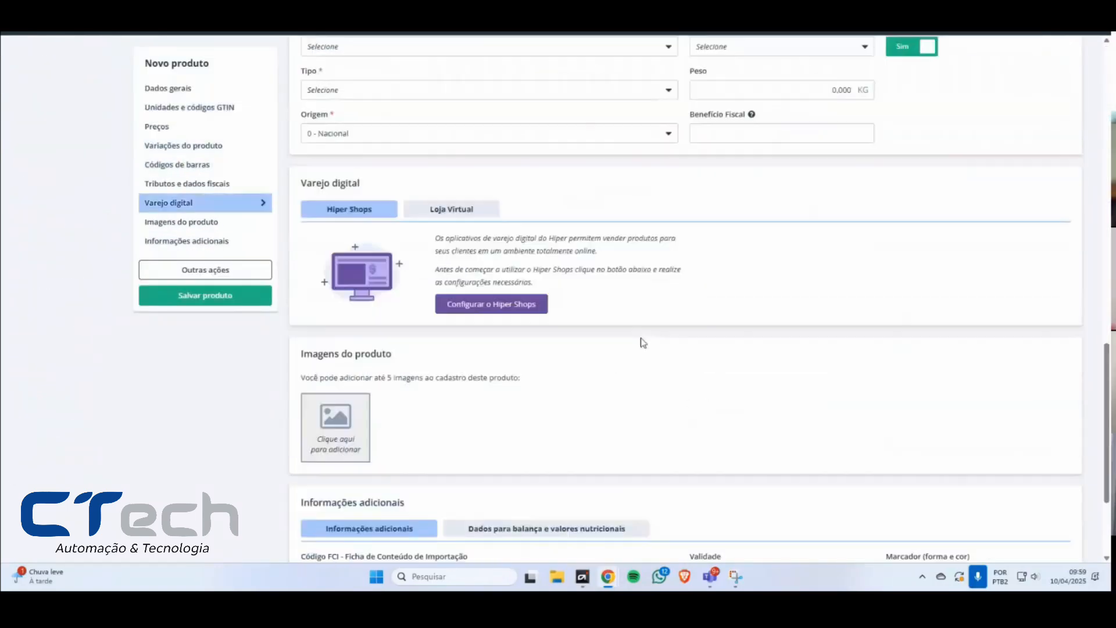
scroll(639, 355, up, 13)
scroll(640, 355, up, 4)
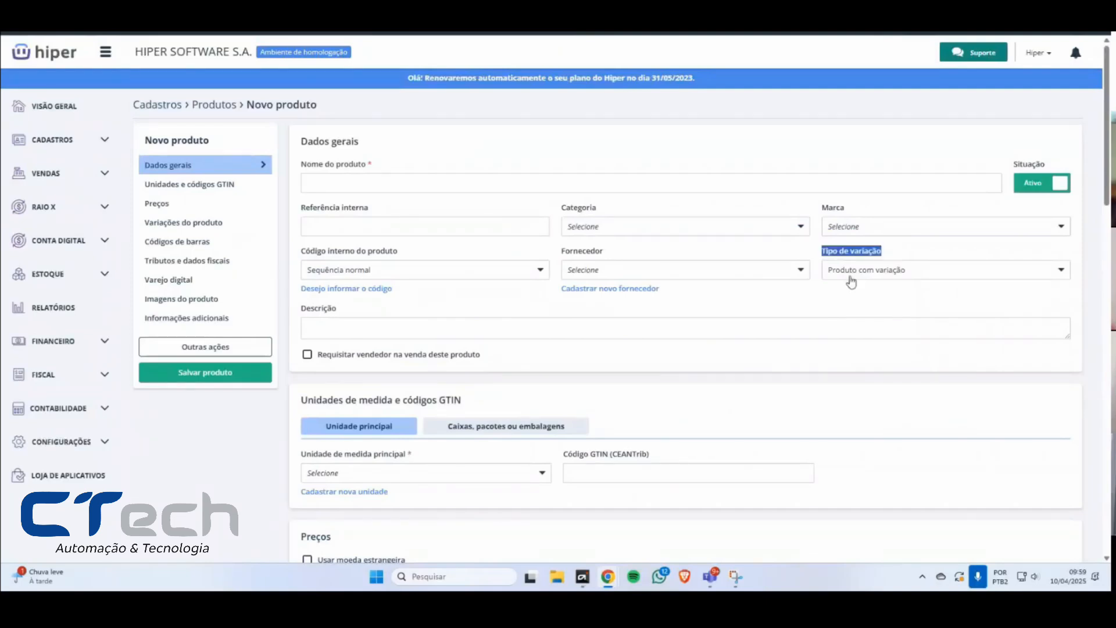
scroll(849, 279, down, 5)
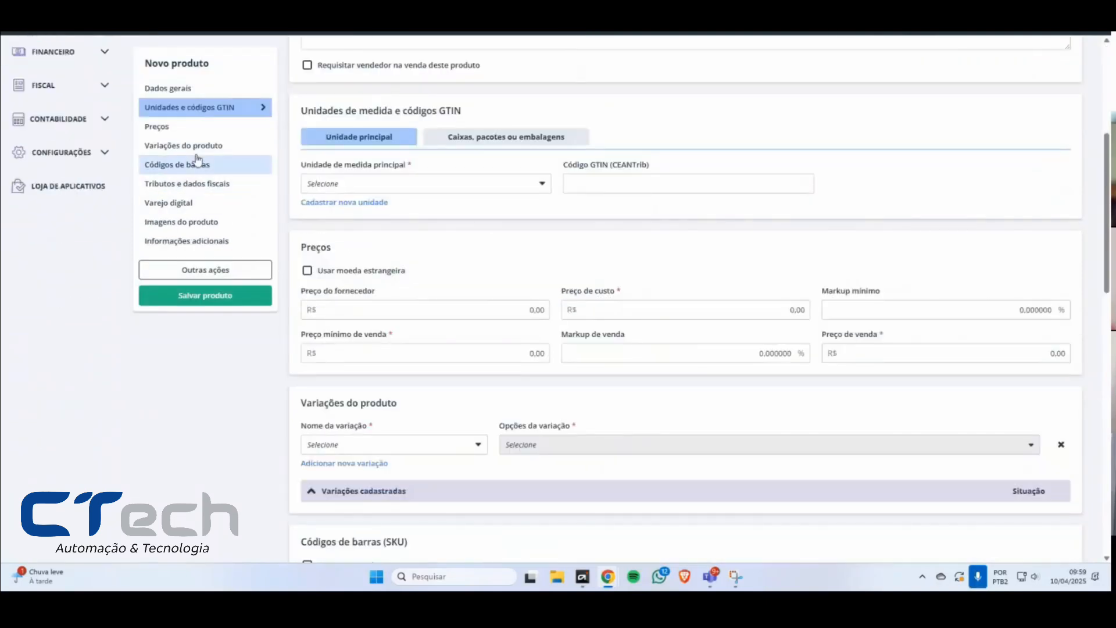
click(178, 163)
scroll(407, 187, up, 3)
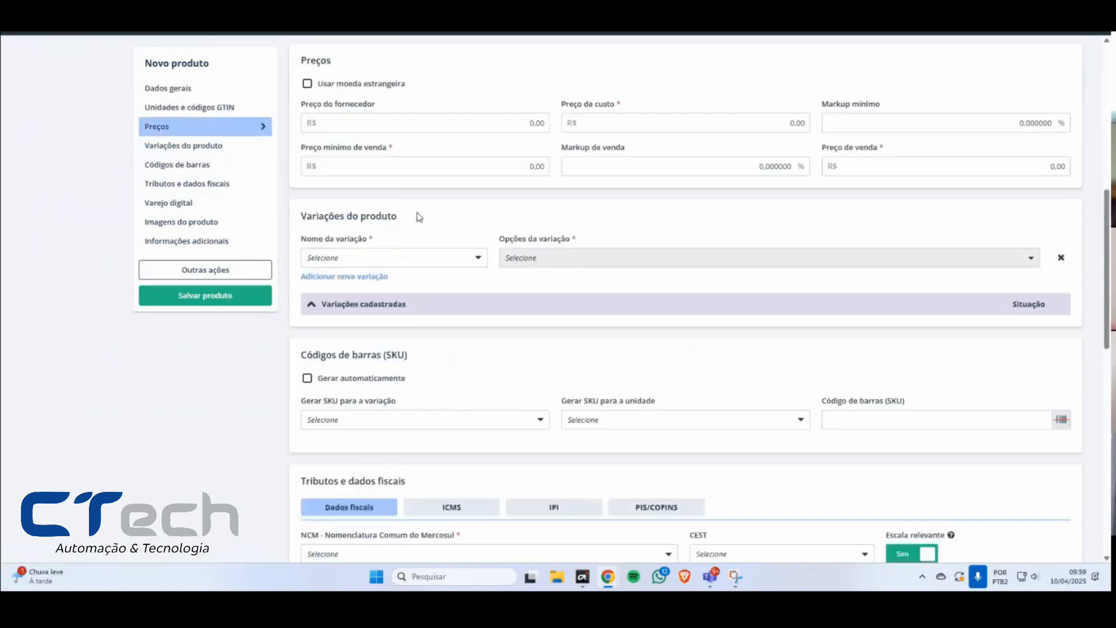
drag(301, 223, 406, 227)
click(406, 227)
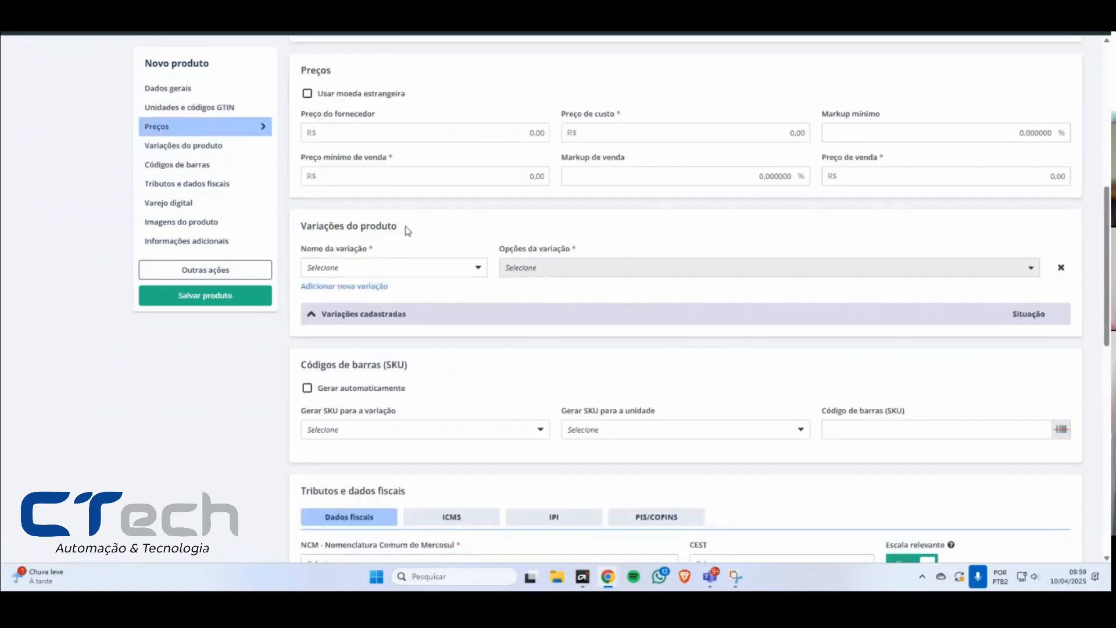
Step: Choose Cores as the first product variation and add Abóbora as its option
click(401, 267)
click(401, 268)
click(437, 272)
click(356, 311)
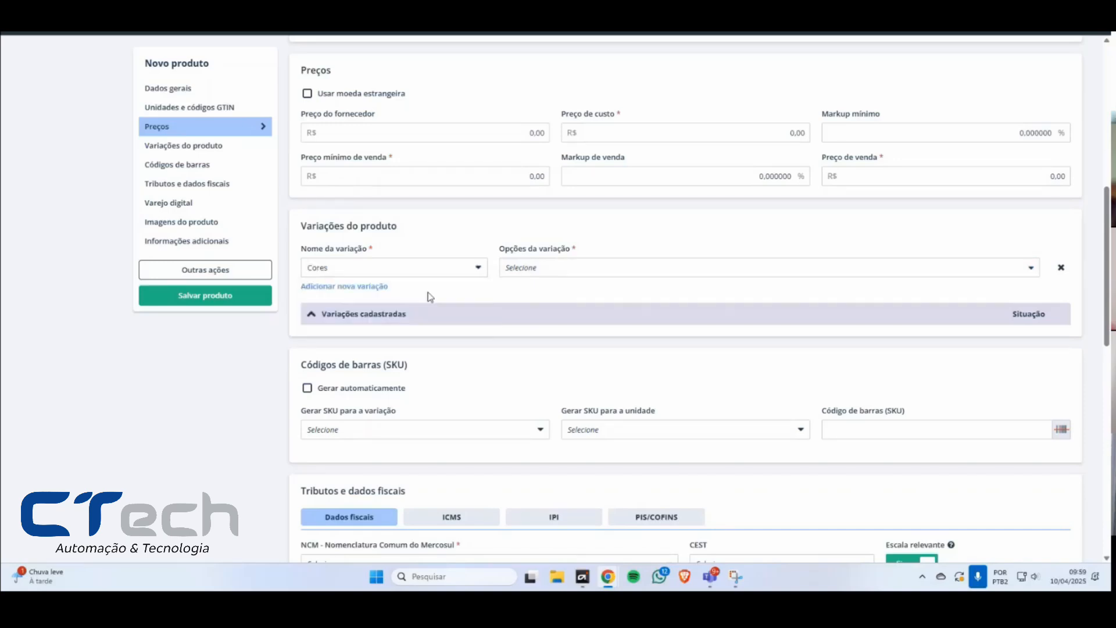
click(519, 269)
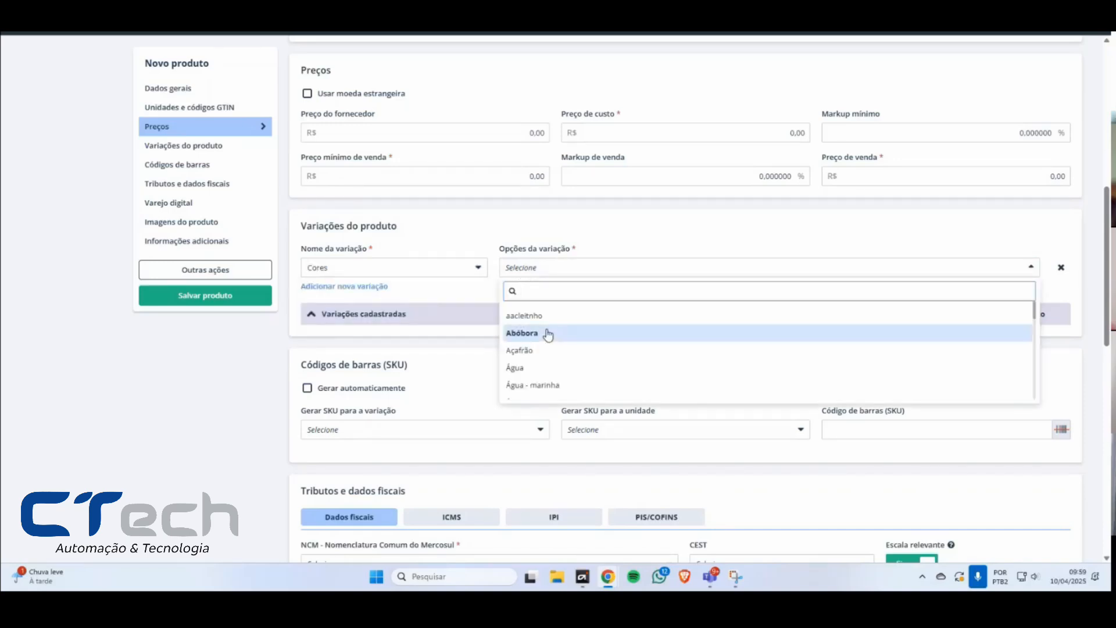
click(549, 334)
Step: Add a second variation, Tamanhos, with options 14 and 16, and include Açafrão among the Cores options
click(333, 287)
click(369, 302)
click(348, 339)
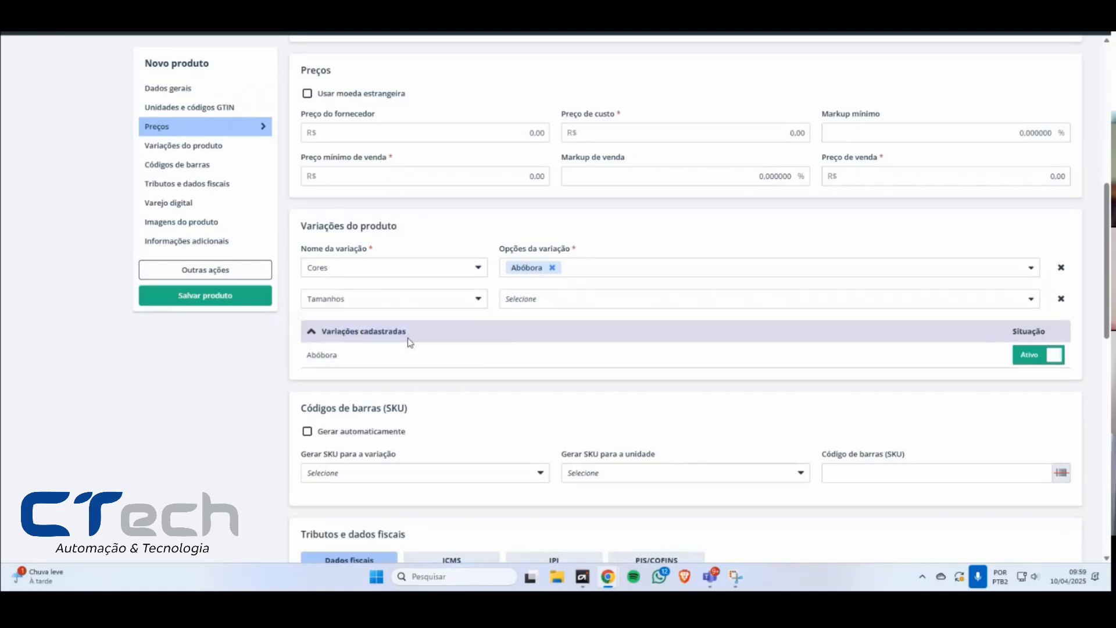
click(567, 300)
click(540, 365)
click(576, 300)
click(553, 365)
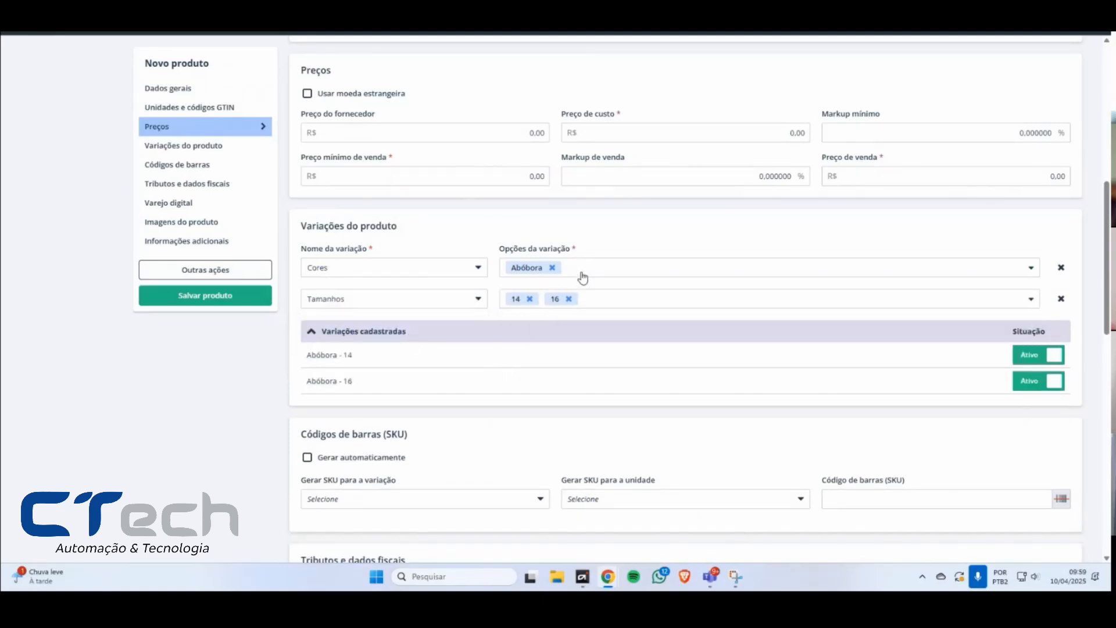
click(584, 276)
click(568, 319)
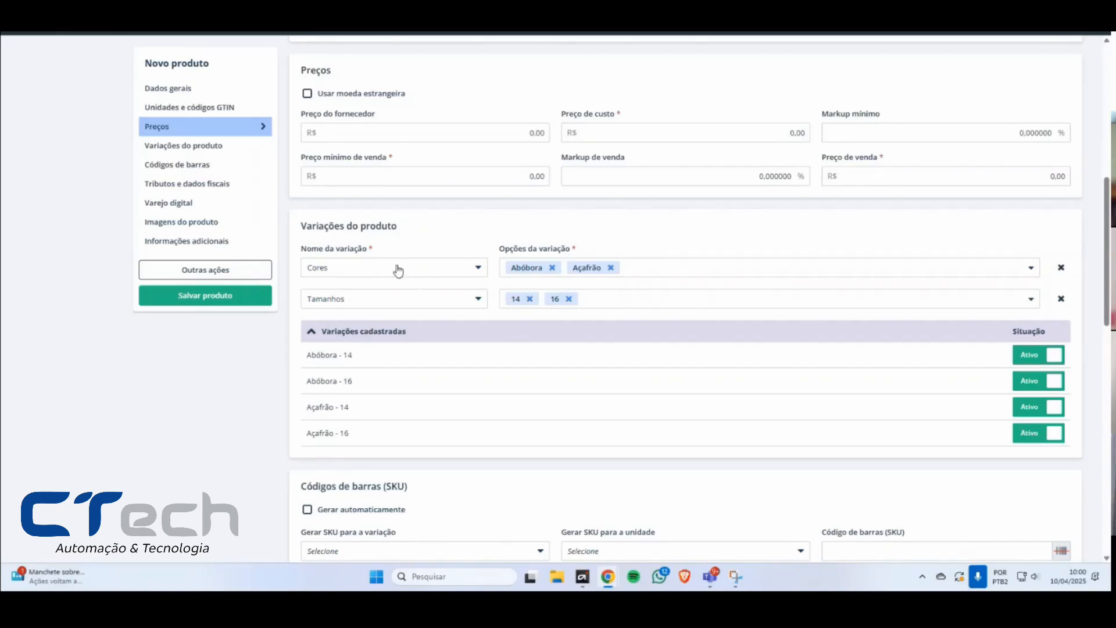
Step: Check which other variation names are available for the Cores row, leaving Cores selected
click(398, 270)
click(347, 345)
click(359, 273)
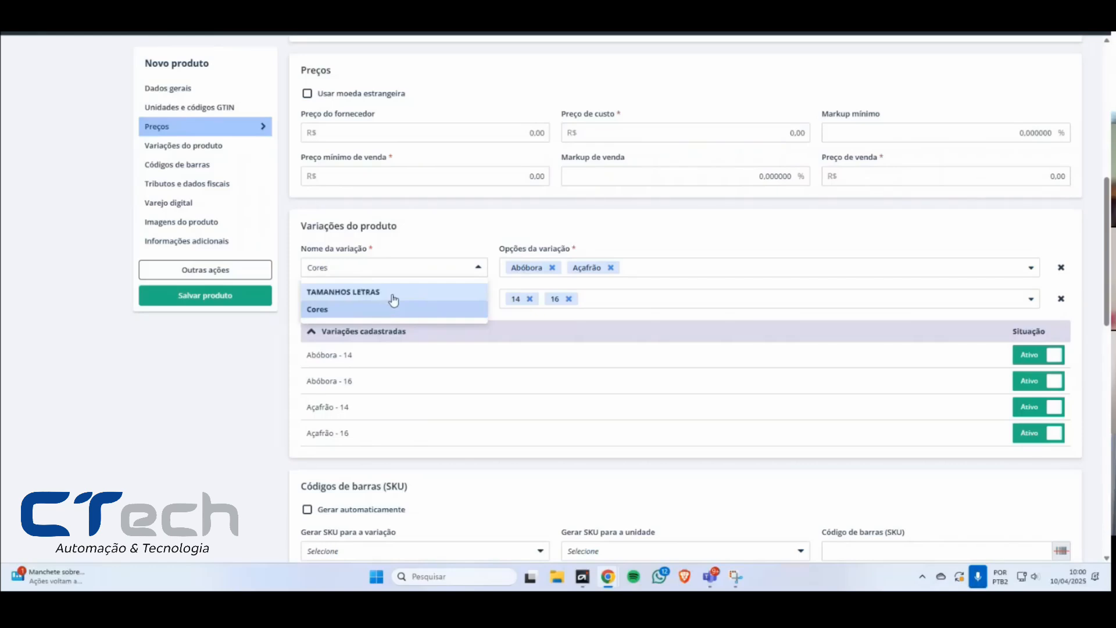
click(198, 414)
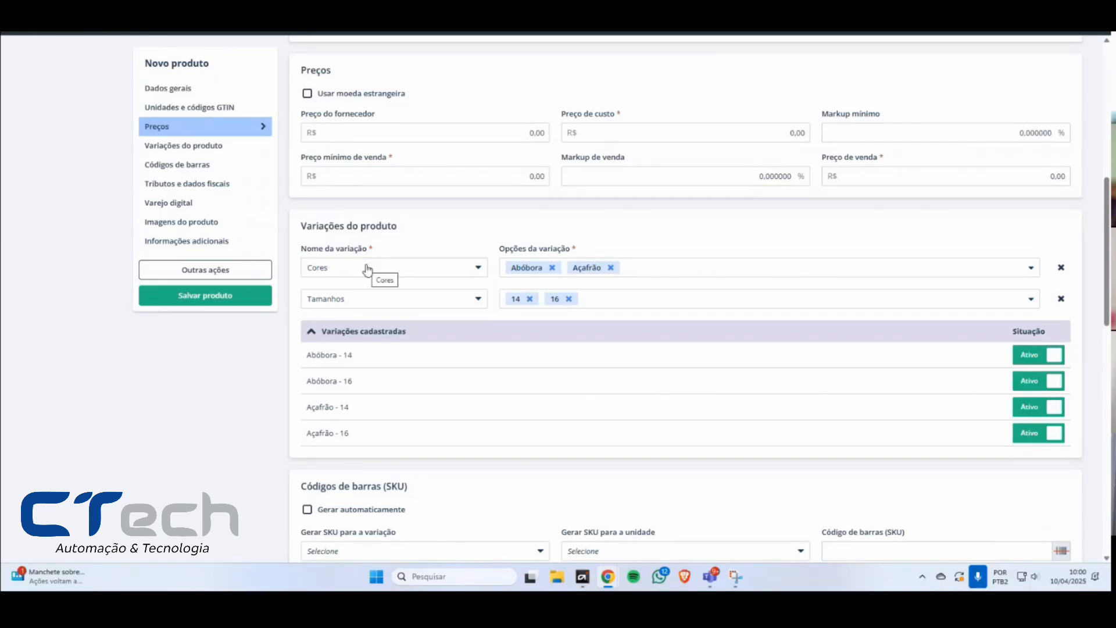
click(367, 269)
click(368, 269)
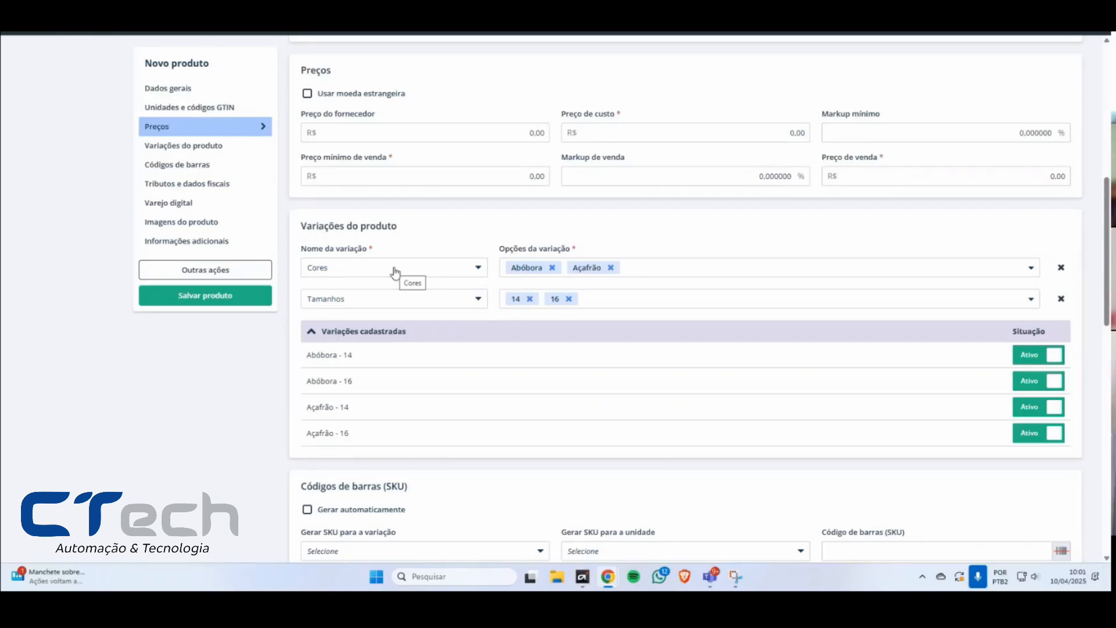
Step: Add option 12 to the Tamanhos variation
drag(581, 251, 522, 250)
click(522, 250)
click(605, 302)
click(539, 348)
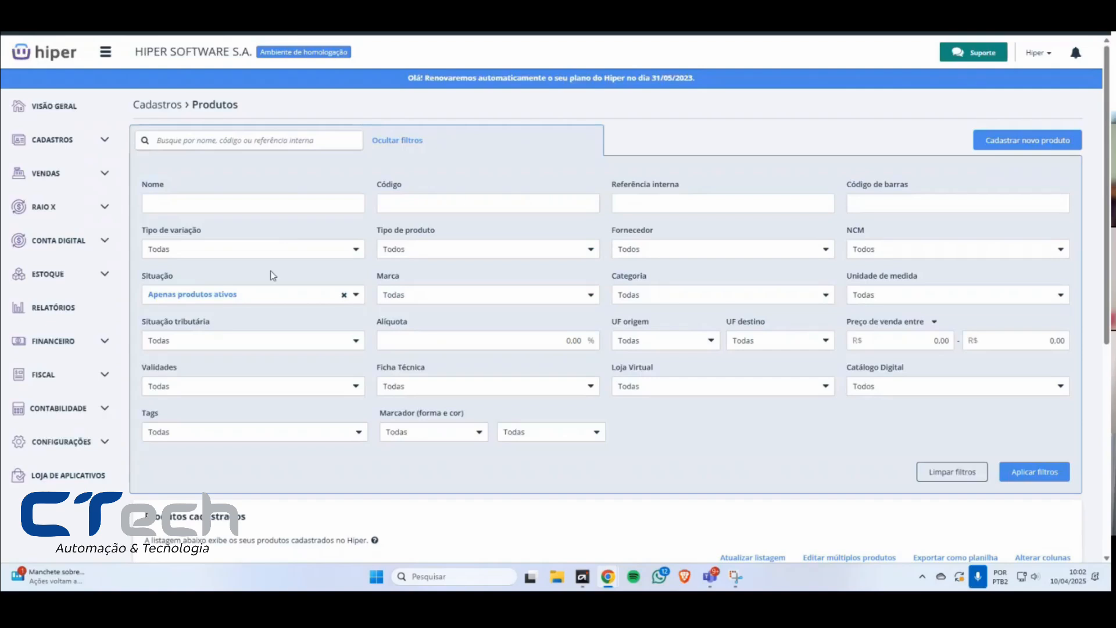
Step: Open the product CUECA C/ PESPONTO 105 from the product list and review its color and size variations
click(414, 141)
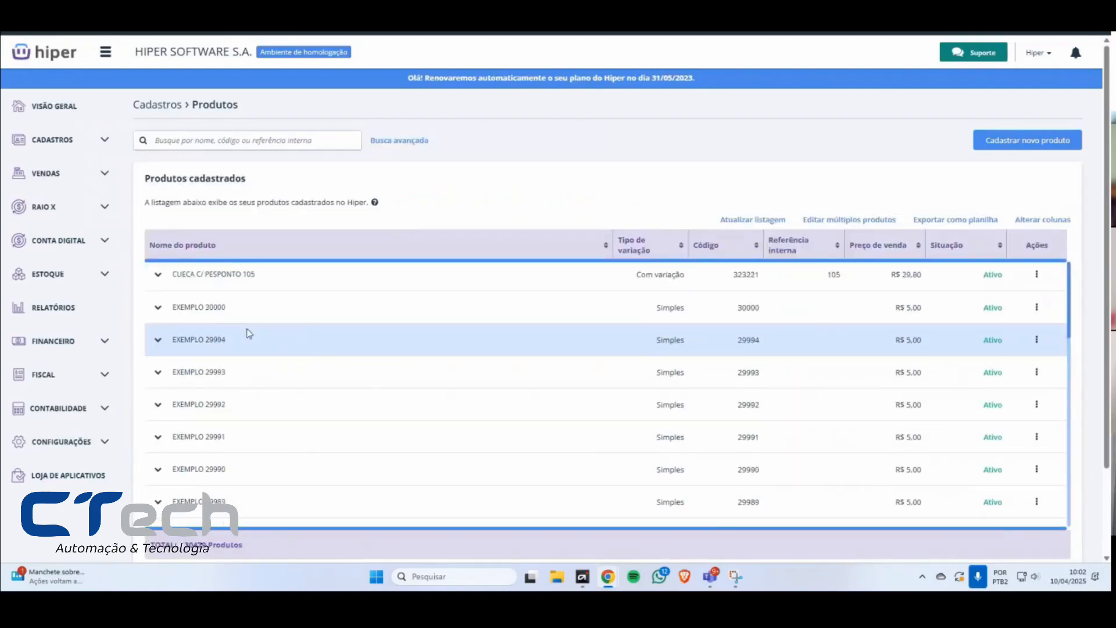
click(214, 276)
scroll(452, 337, down, 15)
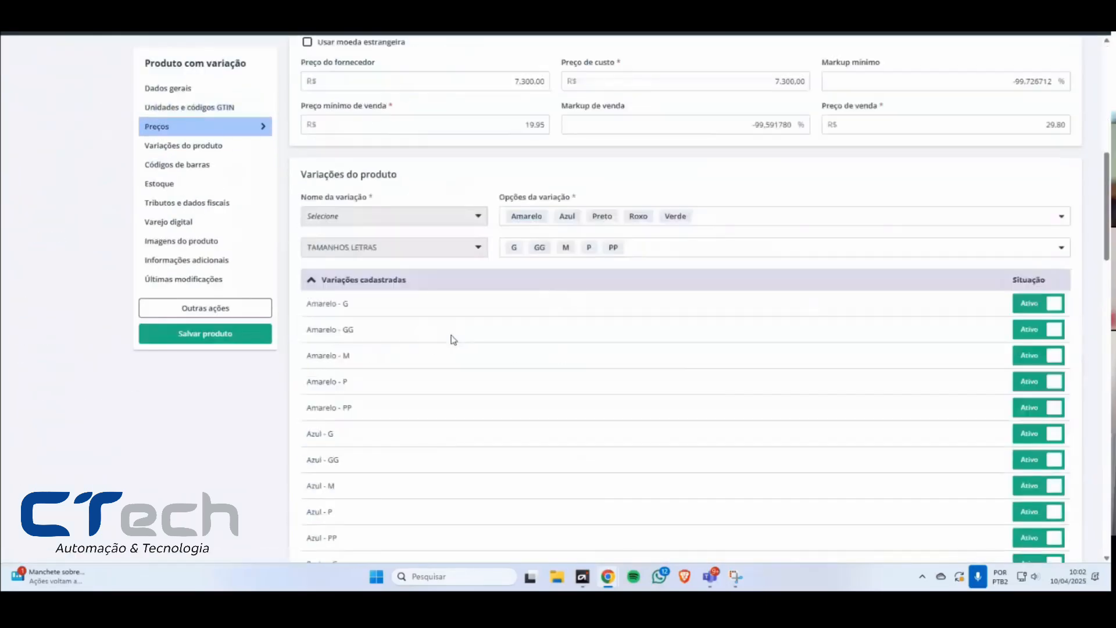
scroll(499, 324, down, 5)
scroll(500, 326, up, 8)
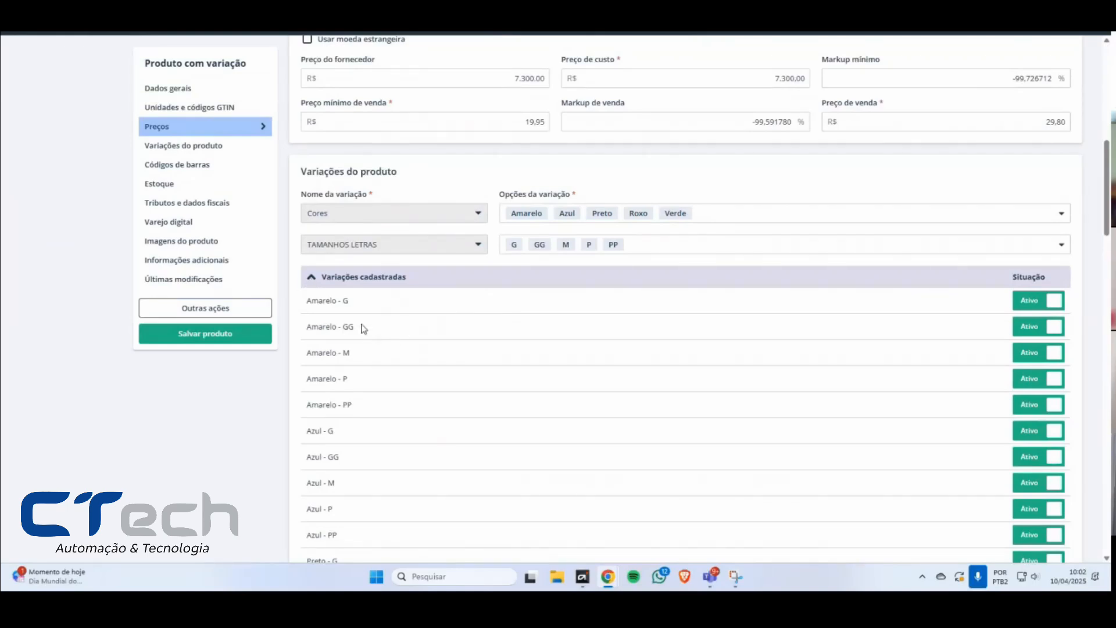
Step: Collapse and expand the product's registered variations to examine the Amarelo - G entry and the barcode (SKU) section
click(312, 278)
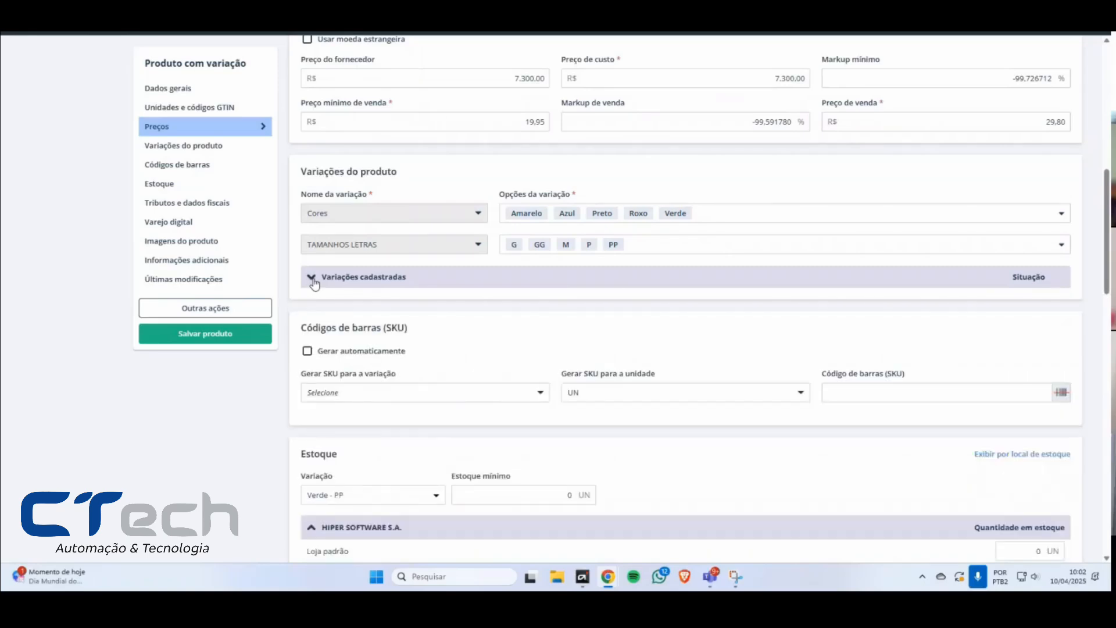
drag(311, 328, 438, 335)
click(435, 334)
click(317, 279)
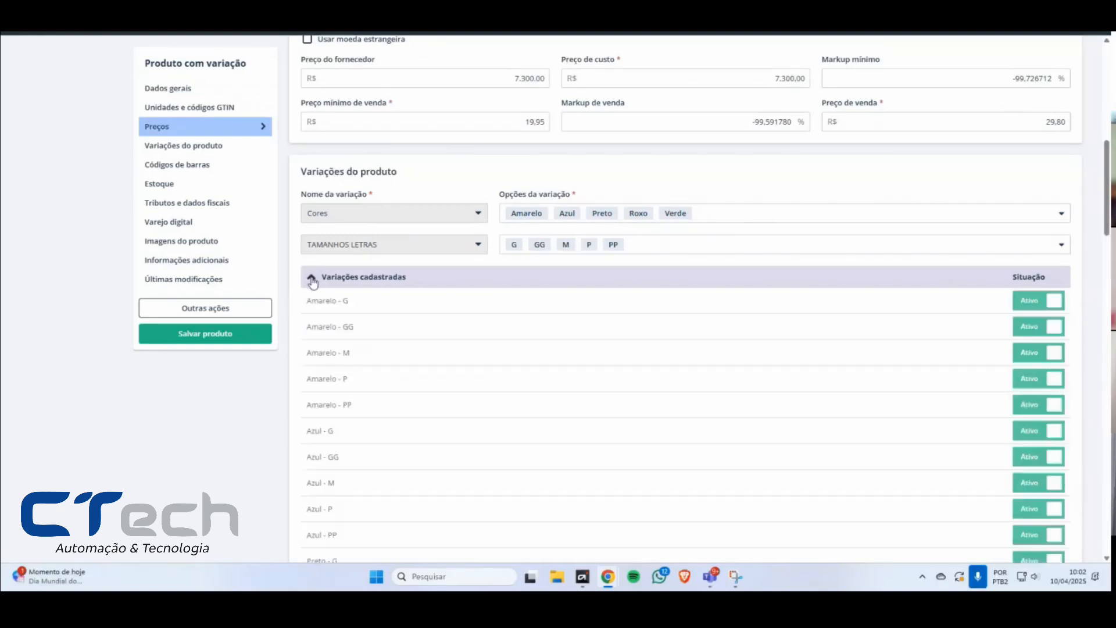
triple_click(375, 303)
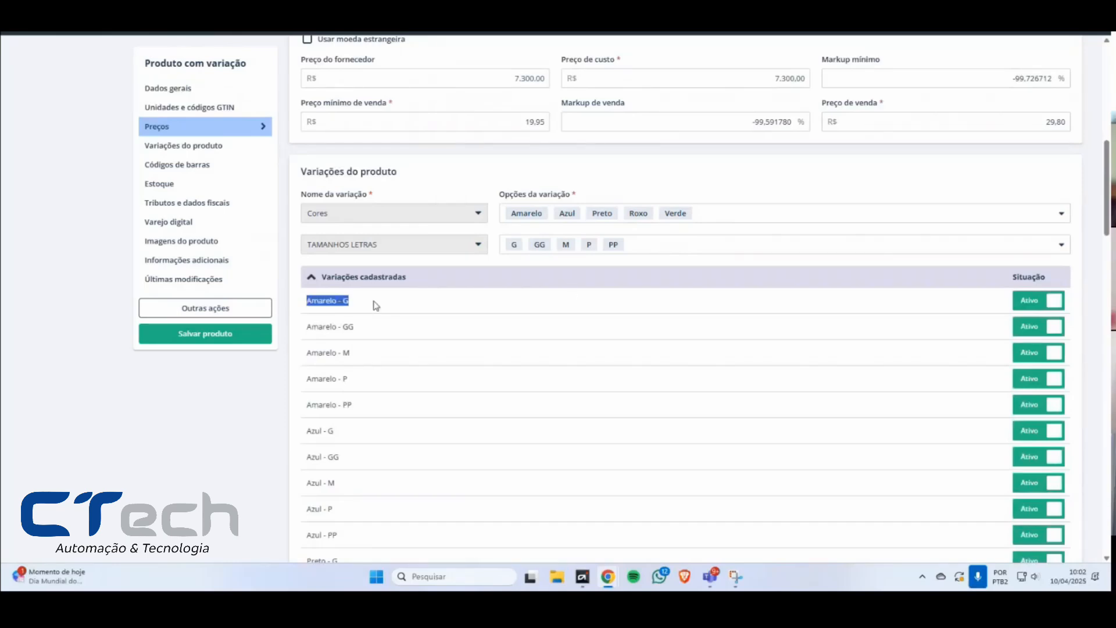
click(311, 278)
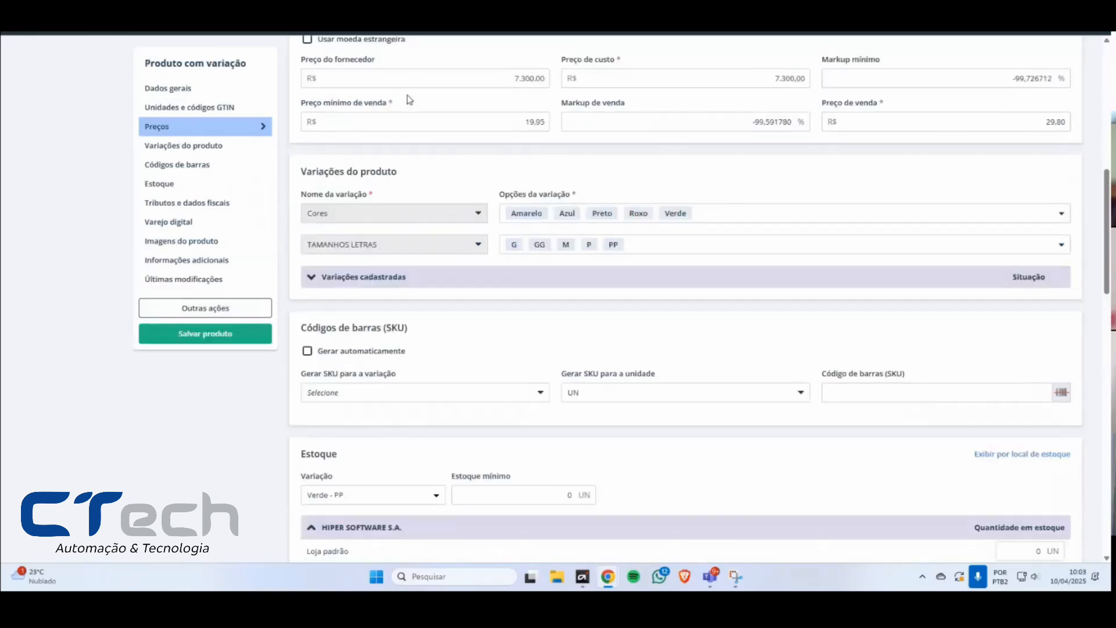
Step: Return to the product list and check which actions are available for CUECA C/ PESPONTO 105
scroll(280, 137, up, 7)
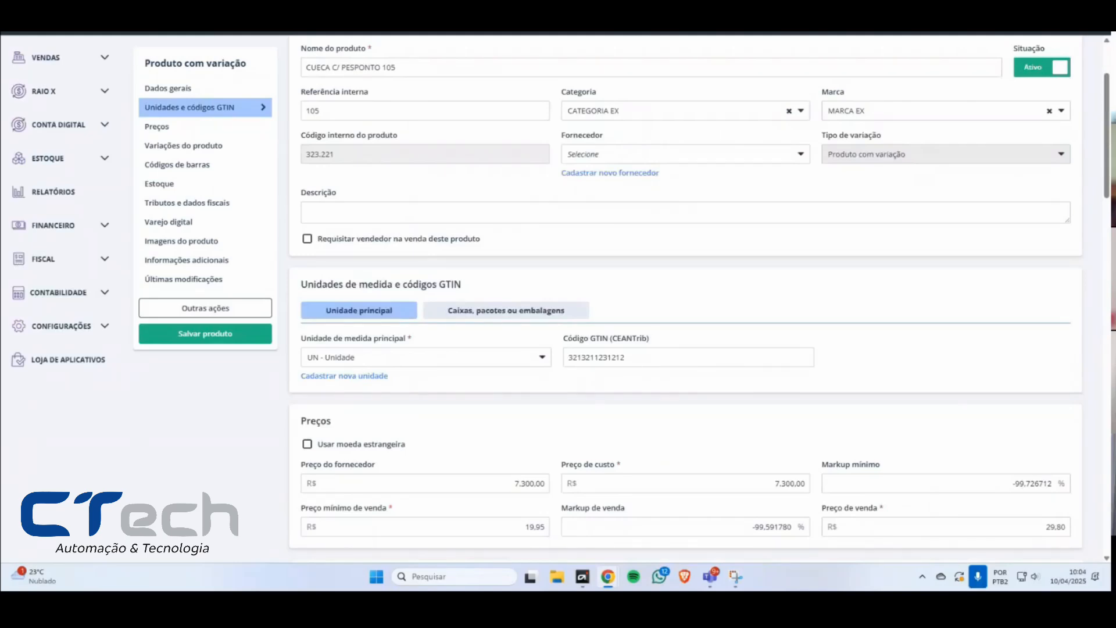
scroll(326, 160, up, 2)
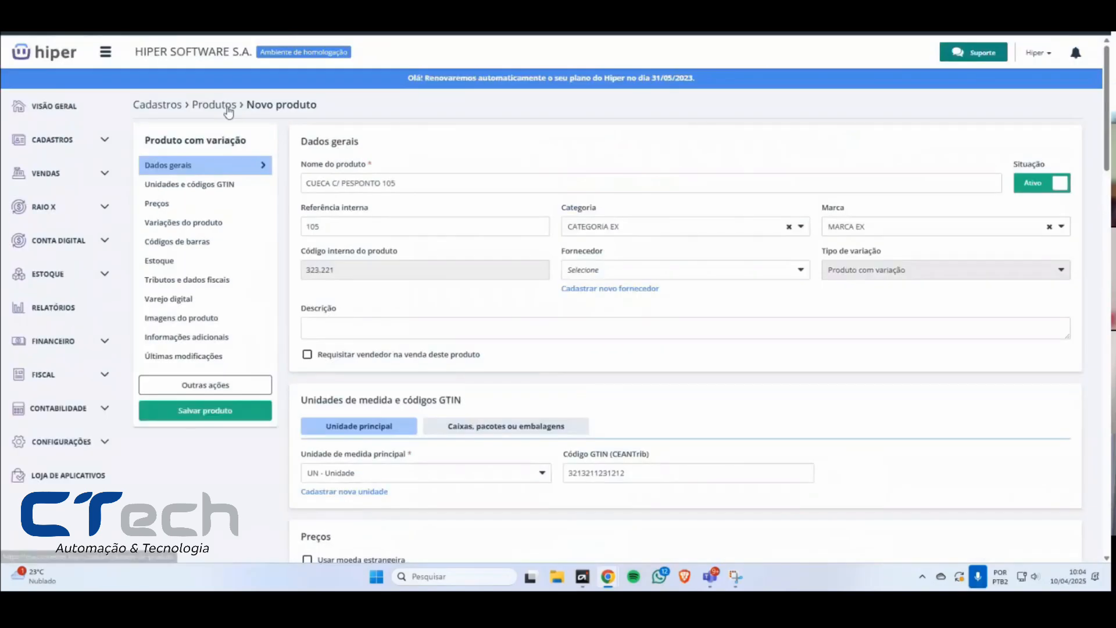
click(229, 108)
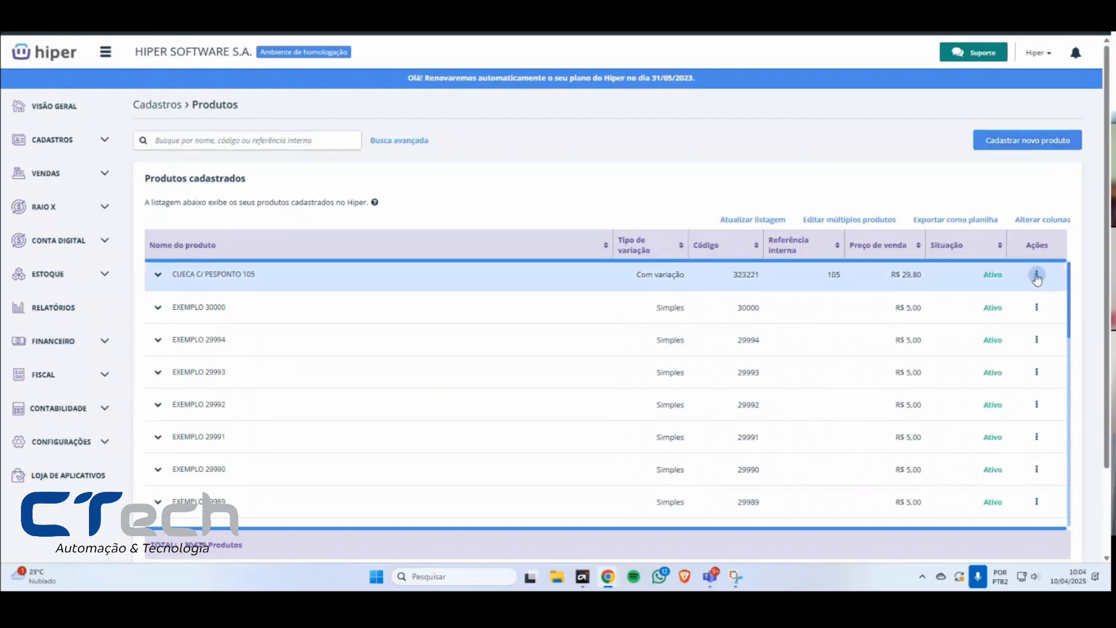
click(1037, 276)
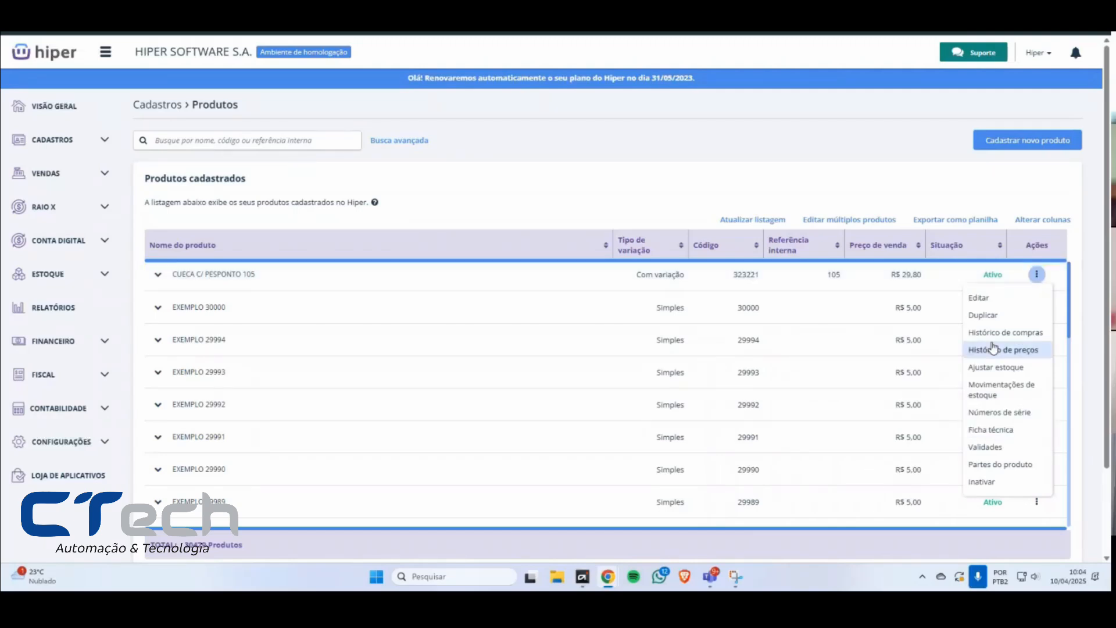
click(968, 180)
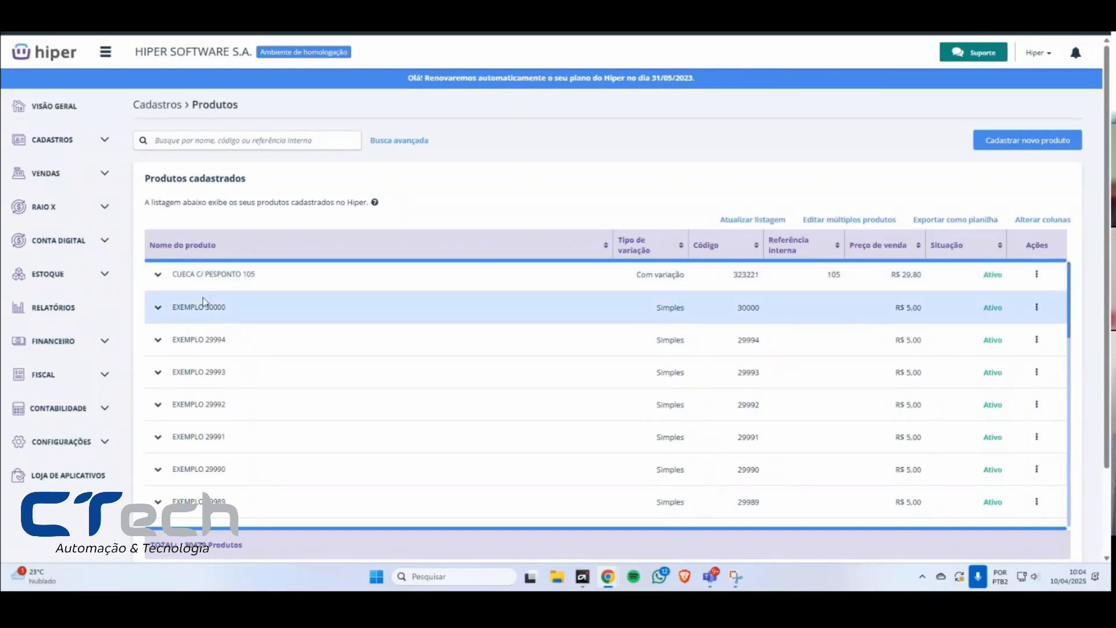
Step: Expand CUECA C/ PESPONTO 105 in the product list and review its code, variation type, supplier price, brand and category
click(159, 275)
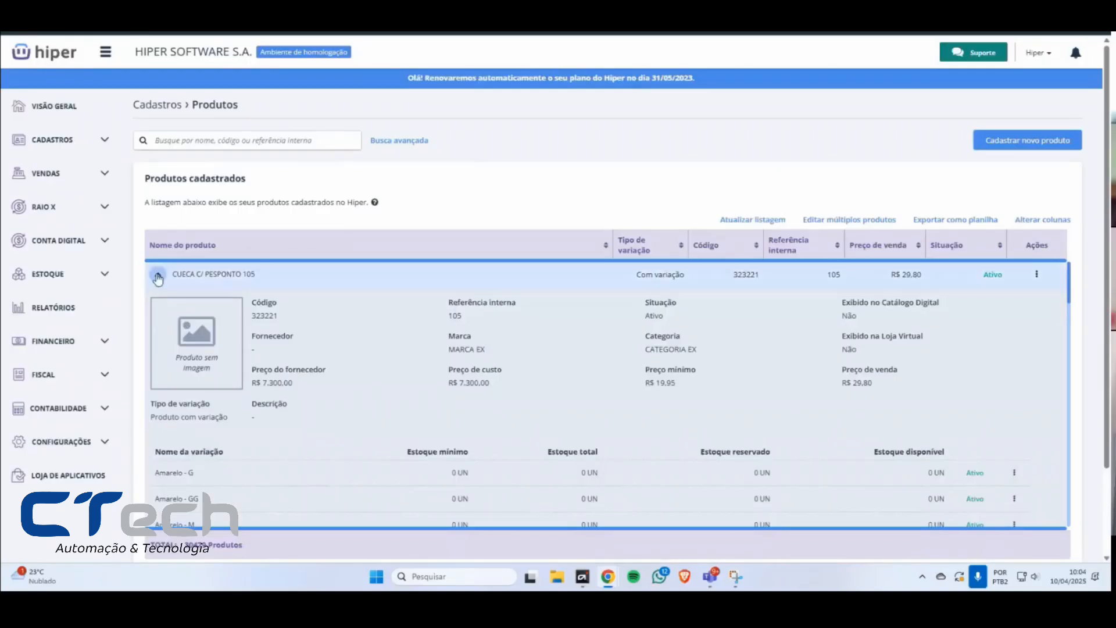
click(157, 274)
click(159, 277)
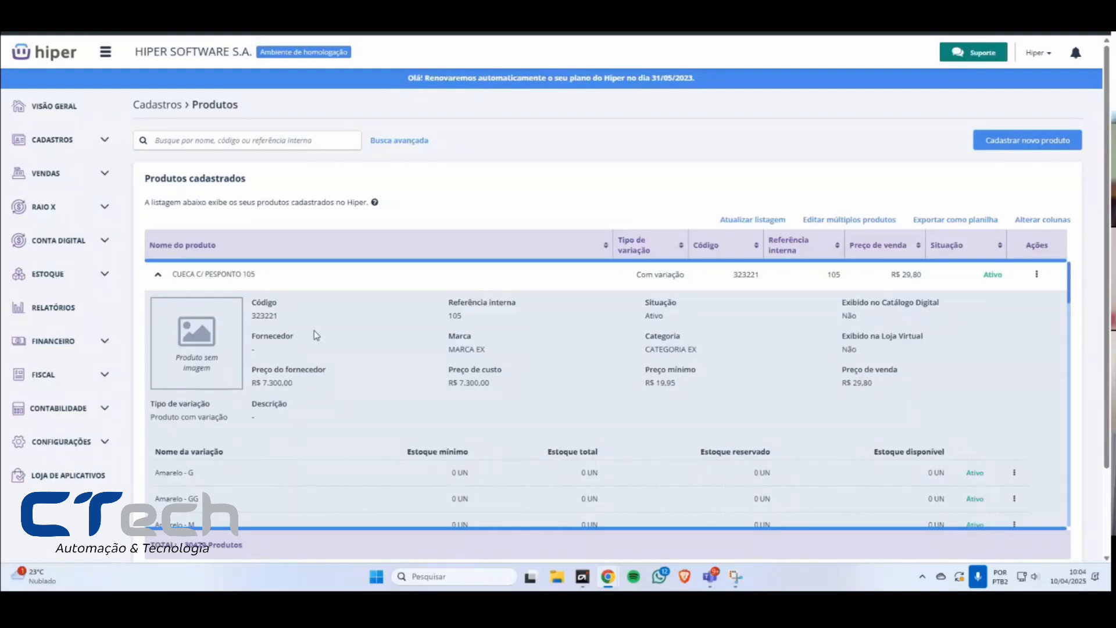
scroll(1107, 359, down, 1)
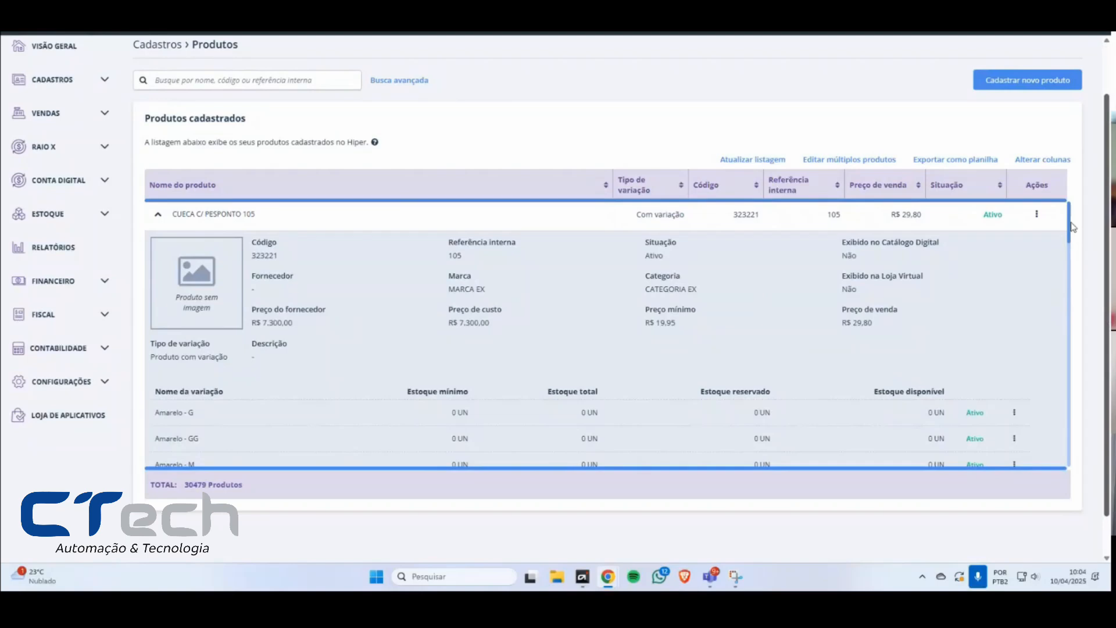
drag(297, 261, 248, 249)
drag(236, 358, 167, 344)
drag(300, 325, 260, 311)
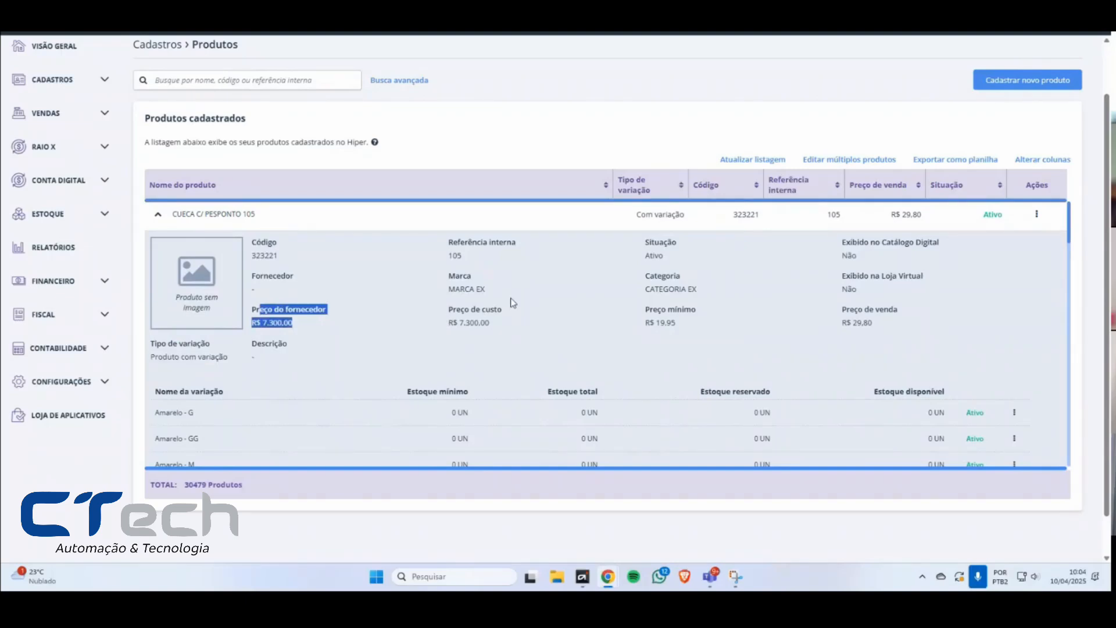
drag(448, 273, 496, 292)
drag(645, 273, 695, 287)
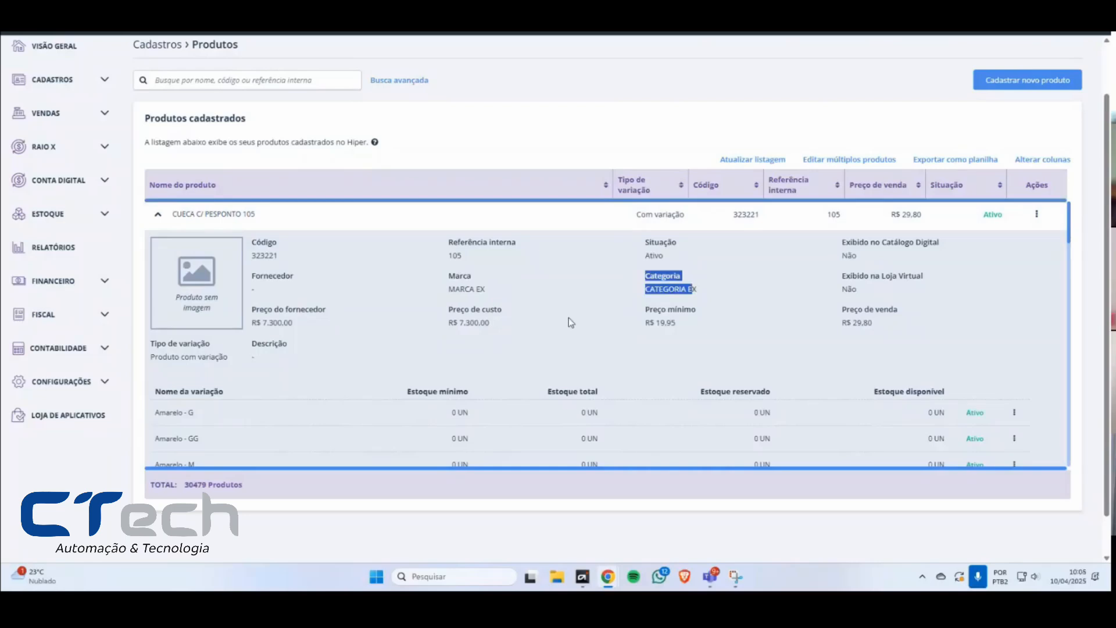
Step: Examine the variations table of CUECA C/ PESPONTO 105, covering variation names and minimum, total, reserved and available stock
scroll(568, 318, down, 2)
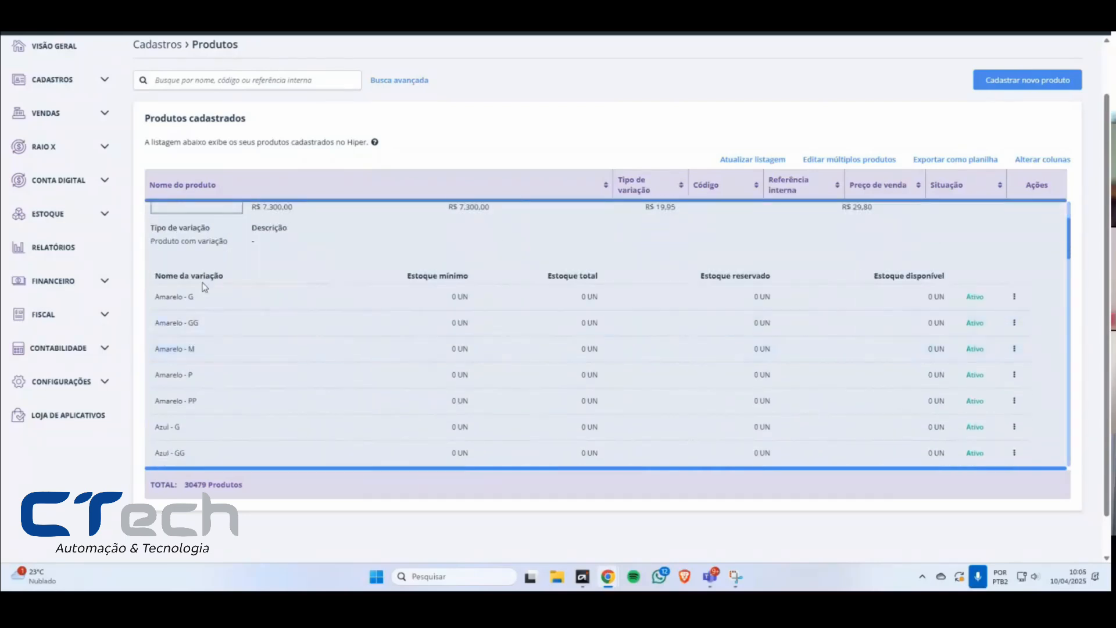
drag(156, 278, 223, 279)
drag(409, 278, 469, 279)
drag(564, 277, 605, 279)
drag(697, 278, 813, 280)
drag(885, 279, 948, 280)
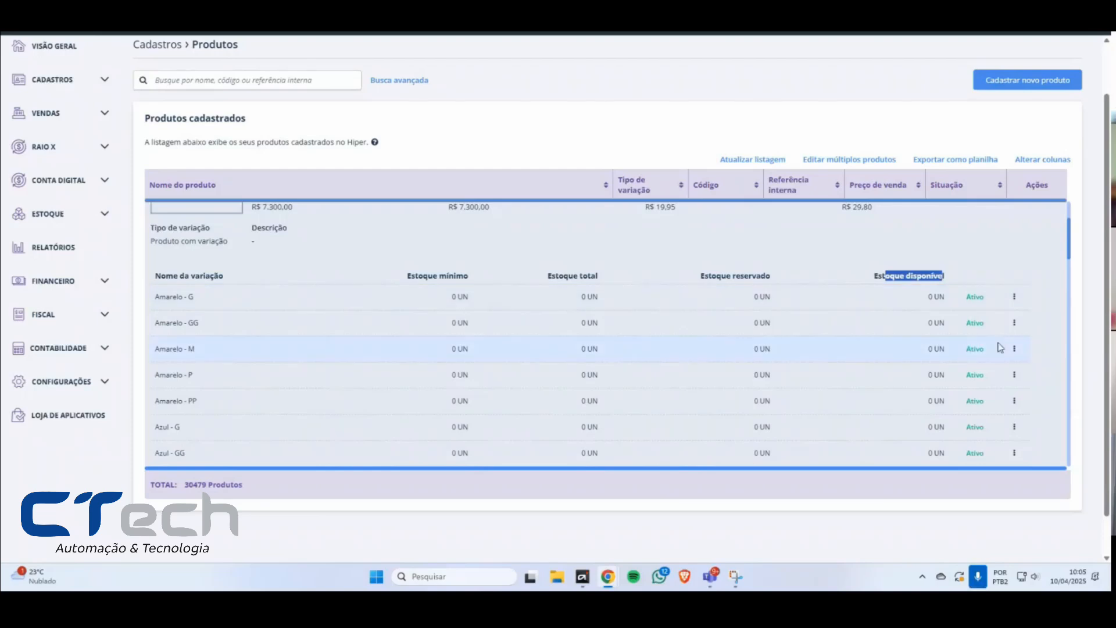
scroll(975, 332, down, 5)
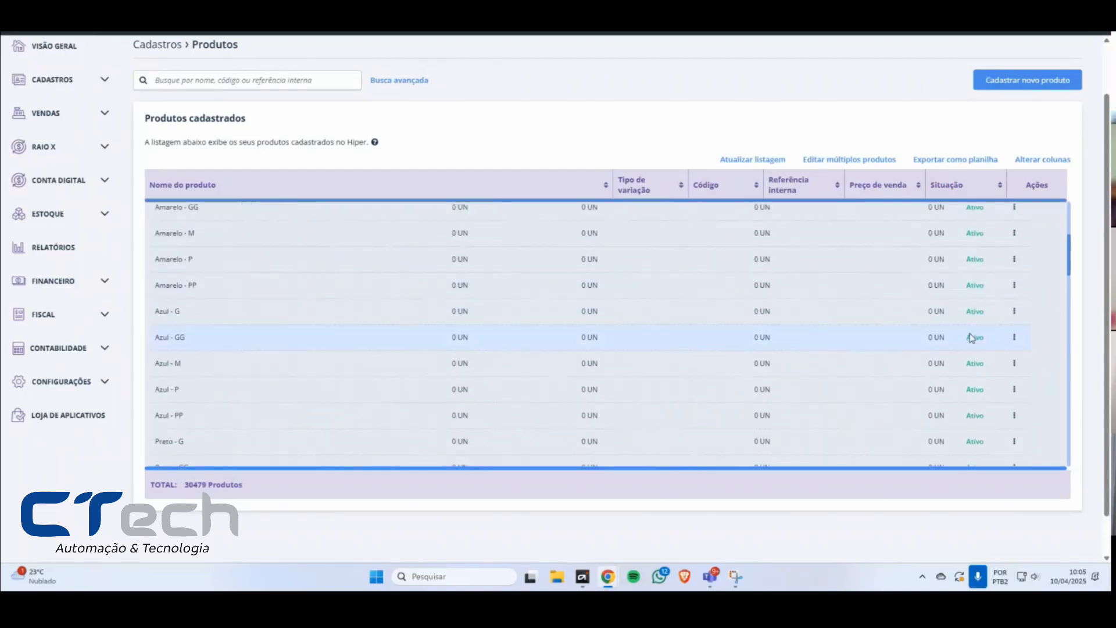
scroll(983, 349, up, 5)
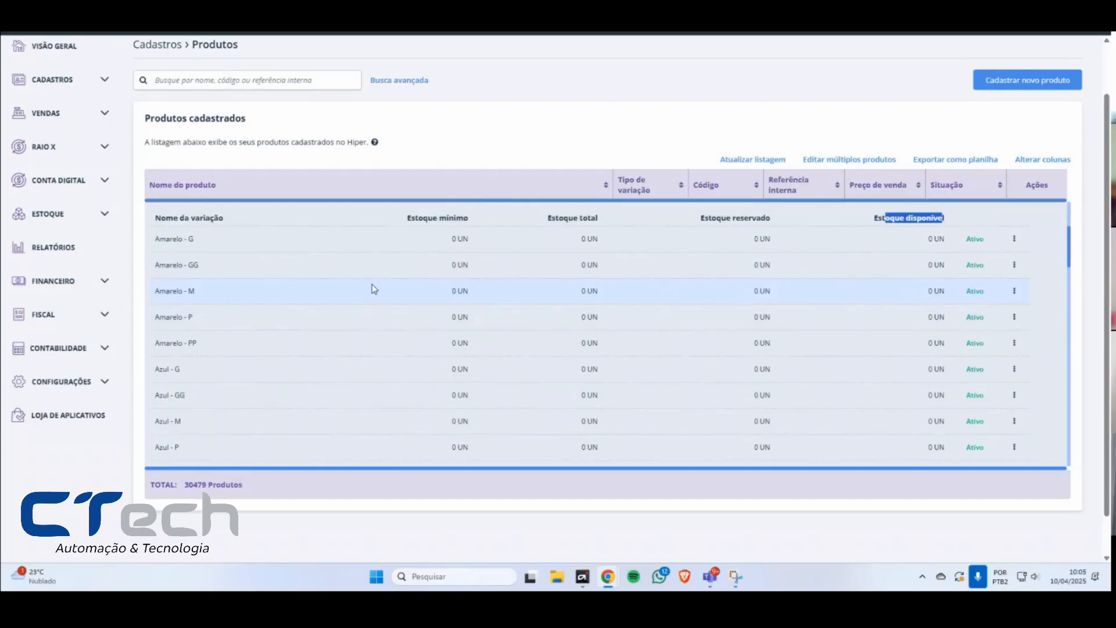
Step: Inactivate the Amarelo - M variation of CUECA C/ PESPONTO 105
drag(198, 291, 155, 292)
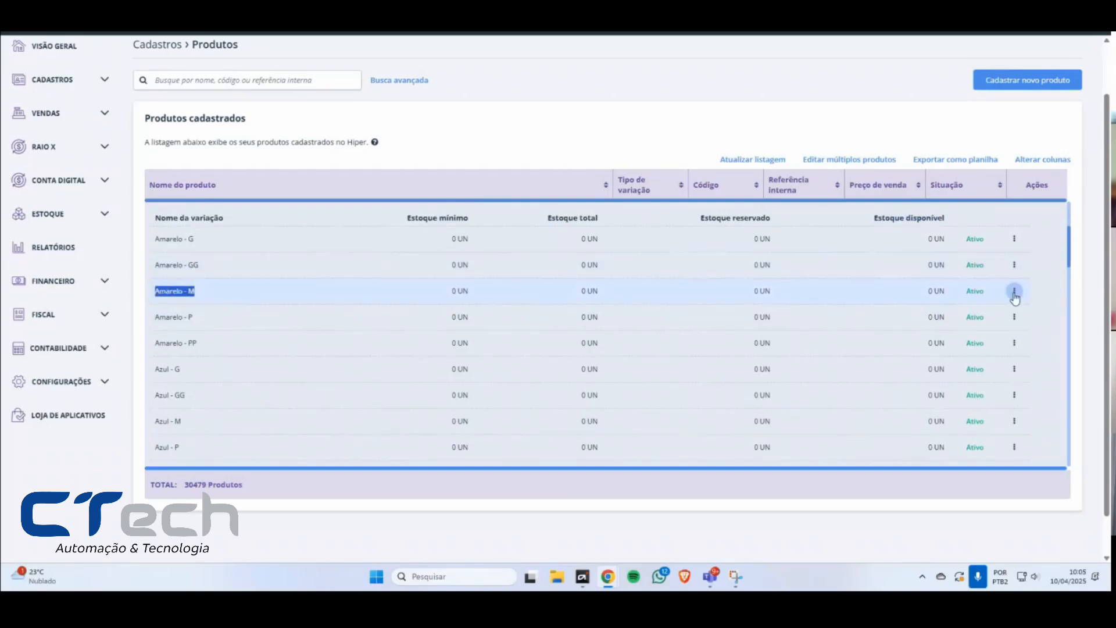
click(1015, 290)
click(1021, 310)
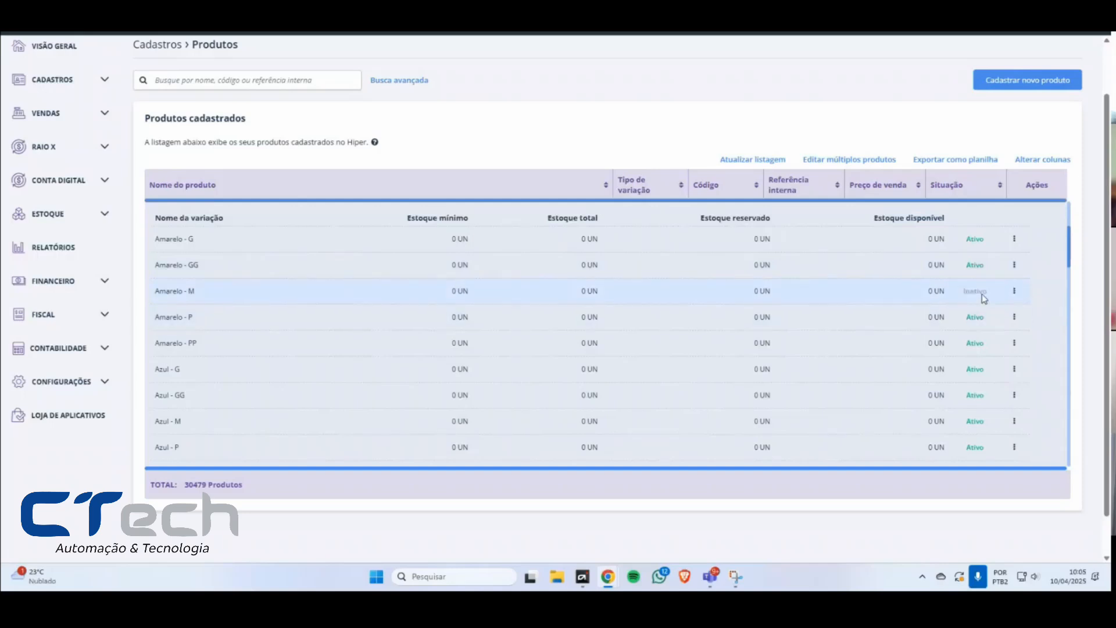
Step: Inactivate the Azul - M variation and collapse the details of CUECA C/ PESPONTO 105
scroll(989, 372, down, 1)
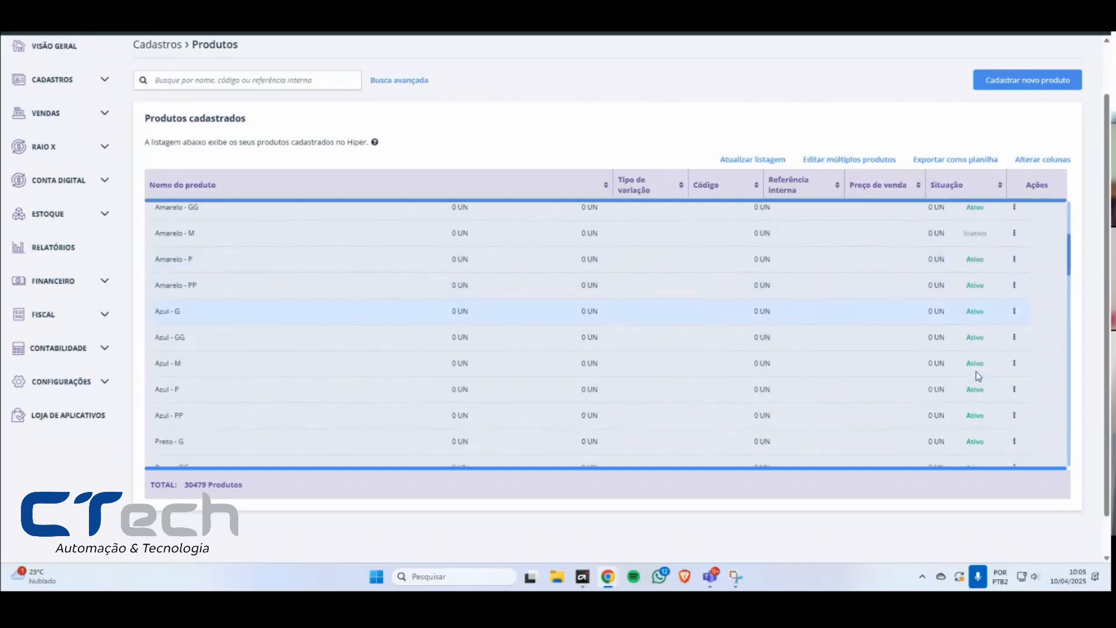
click(1015, 363)
click(1030, 382)
scroll(692, 303, down, 5)
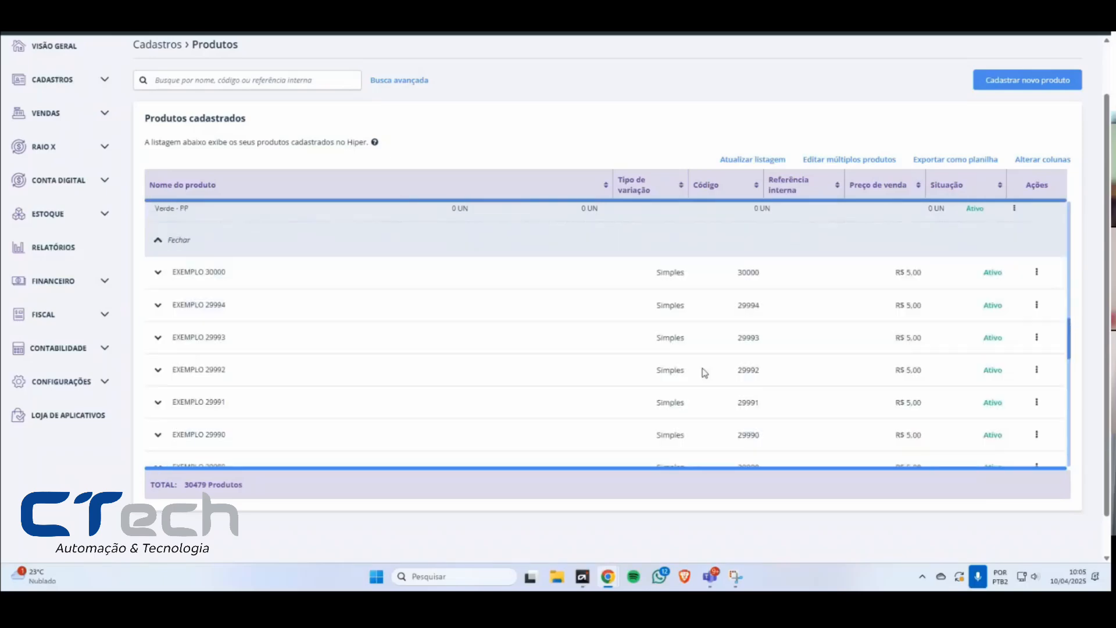
scroll(714, 369, up, 5)
scroll(724, 365, up, 3)
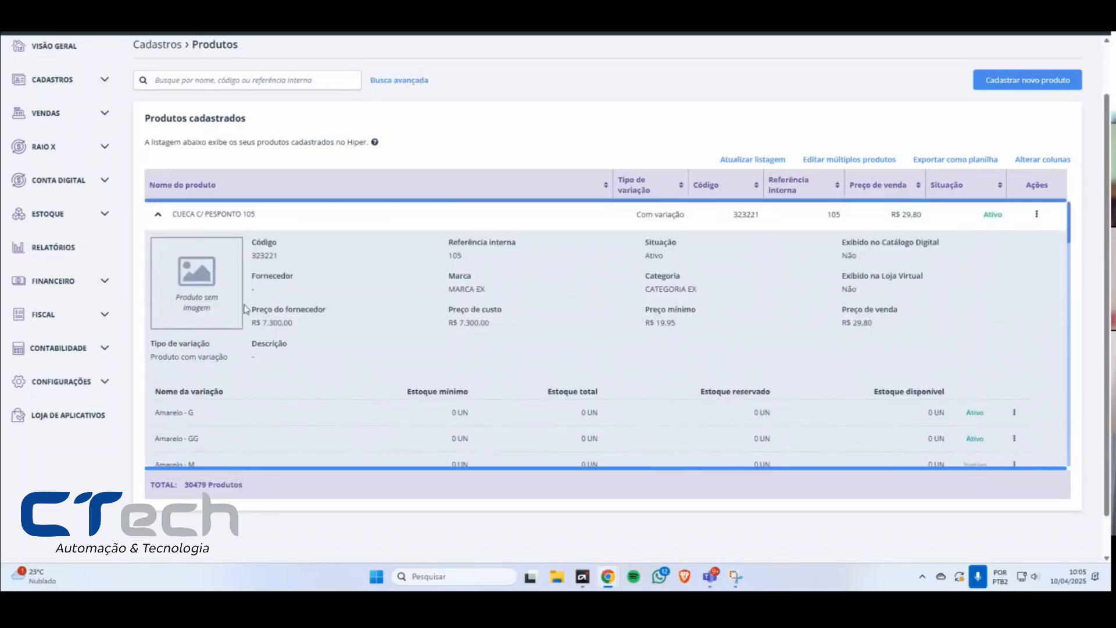
click(158, 216)
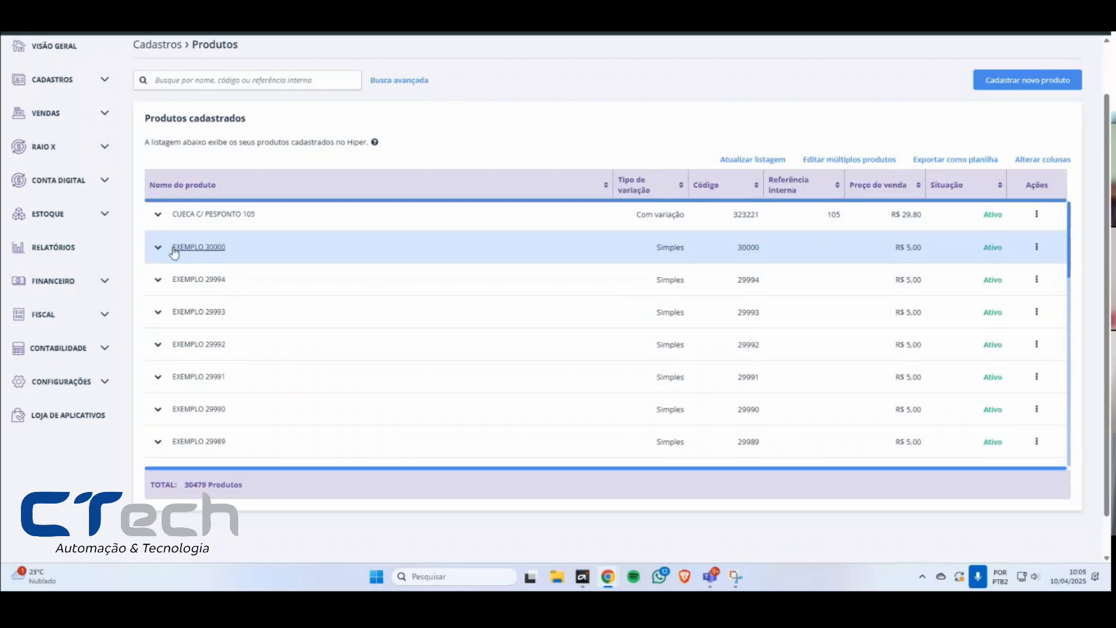
Step: Expand the simple product EXEMPLO 30000, review its code, prices and stock details, and collapse it again
click(158, 247)
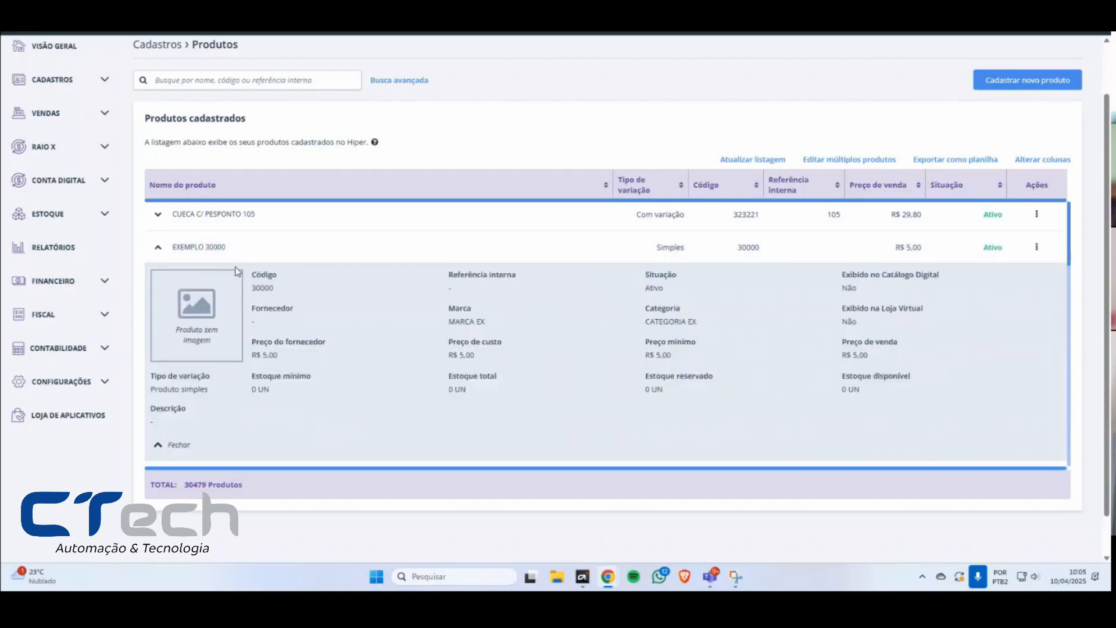
scroll(582, 317, down, 3)
scroll(378, 310, up, 2)
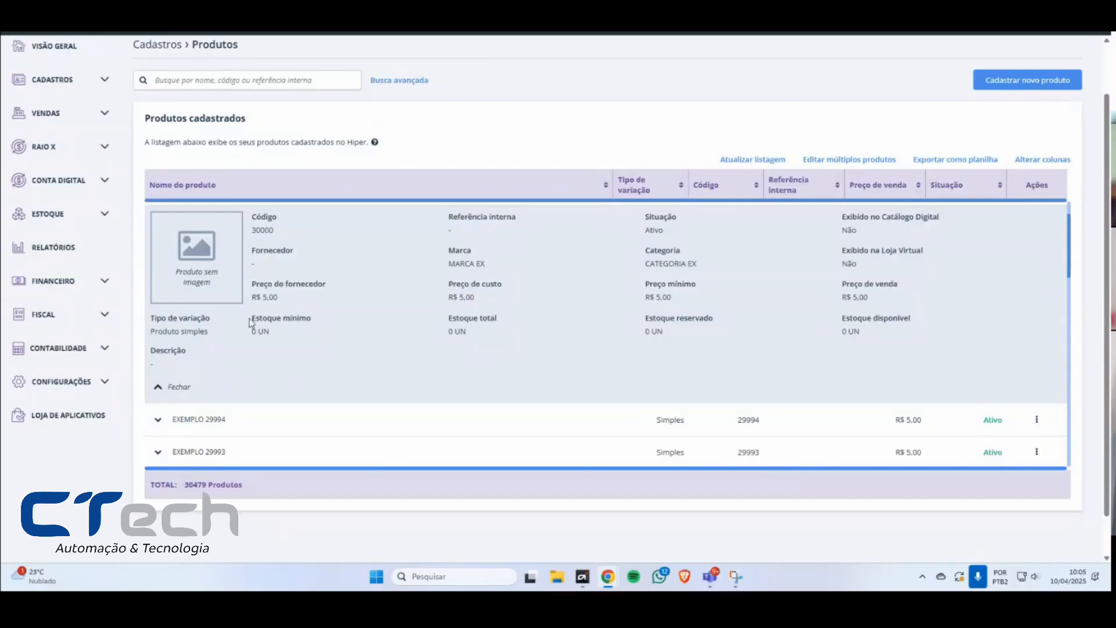
drag(268, 218, 212, 325)
click(878, 371)
drag(682, 300, 635, 282)
scroll(267, 238, up, 2)
click(157, 242)
Step: Expand CUECA C/ PESPONTO 105 again to compare its per-variation stock table with the simple product, and collapse it
click(158, 214)
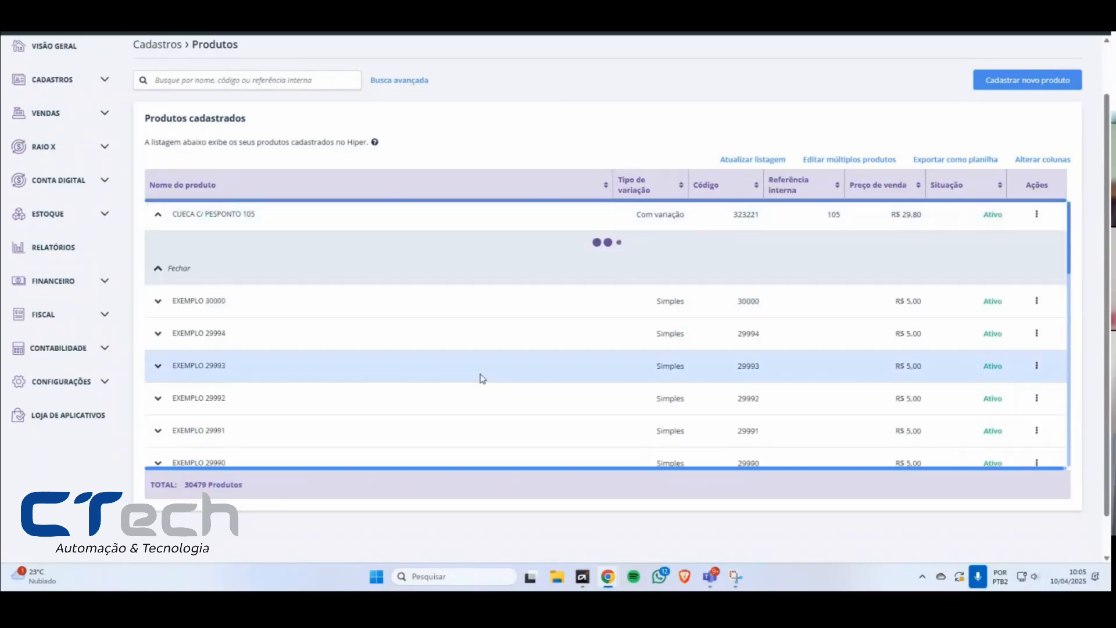
scroll(598, 303, down, 2)
drag(173, 276, 988, 382)
scroll(920, 351, up, 2)
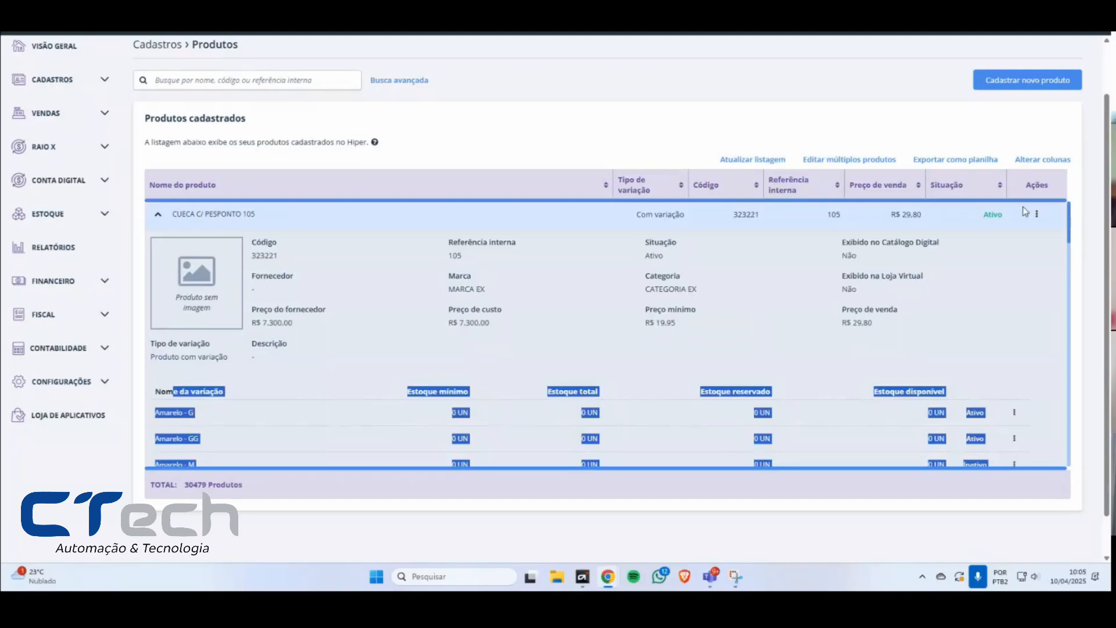
click(158, 214)
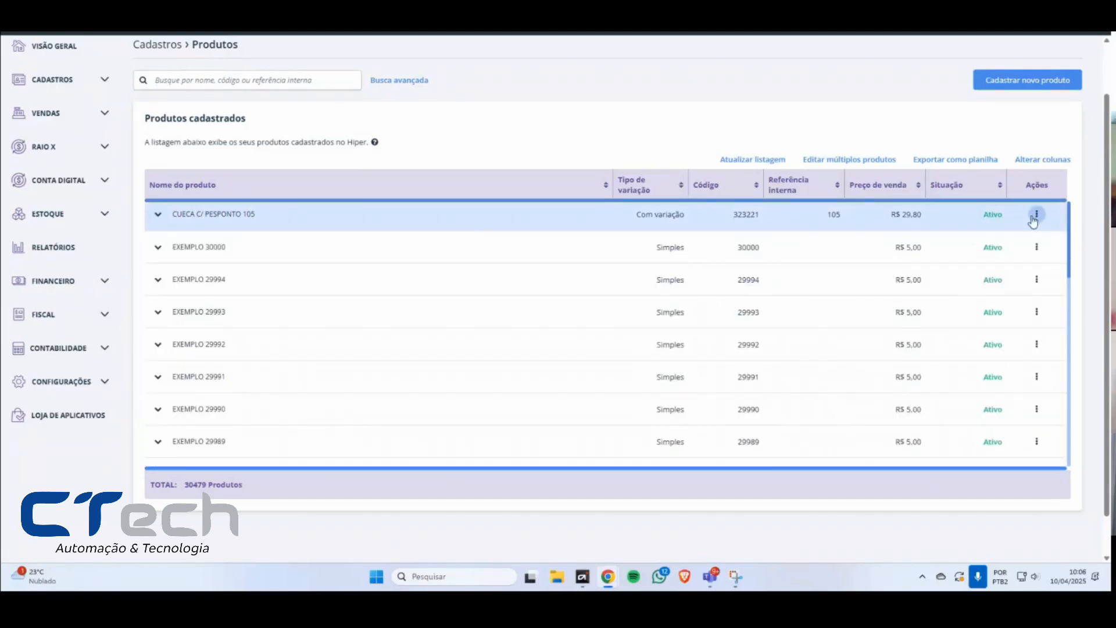
Step: Check the actions for CUECA C/ PESPONTO 105 and open the Estoque section of its registration
click(1036, 216)
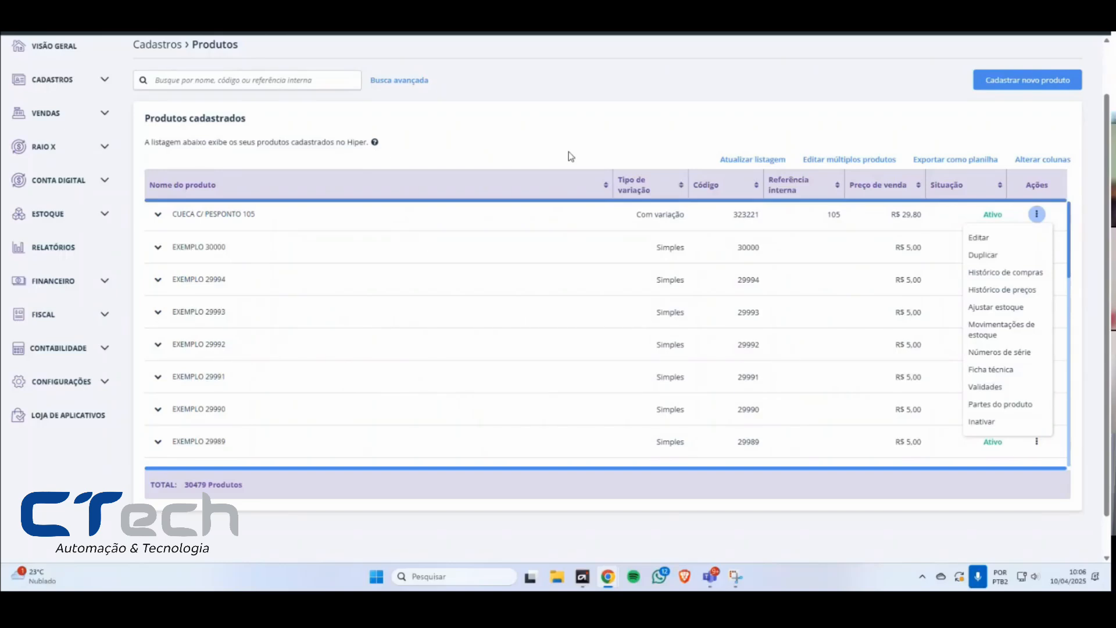
click(238, 218)
click(177, 260)
scroll(616, 268, up, 2)
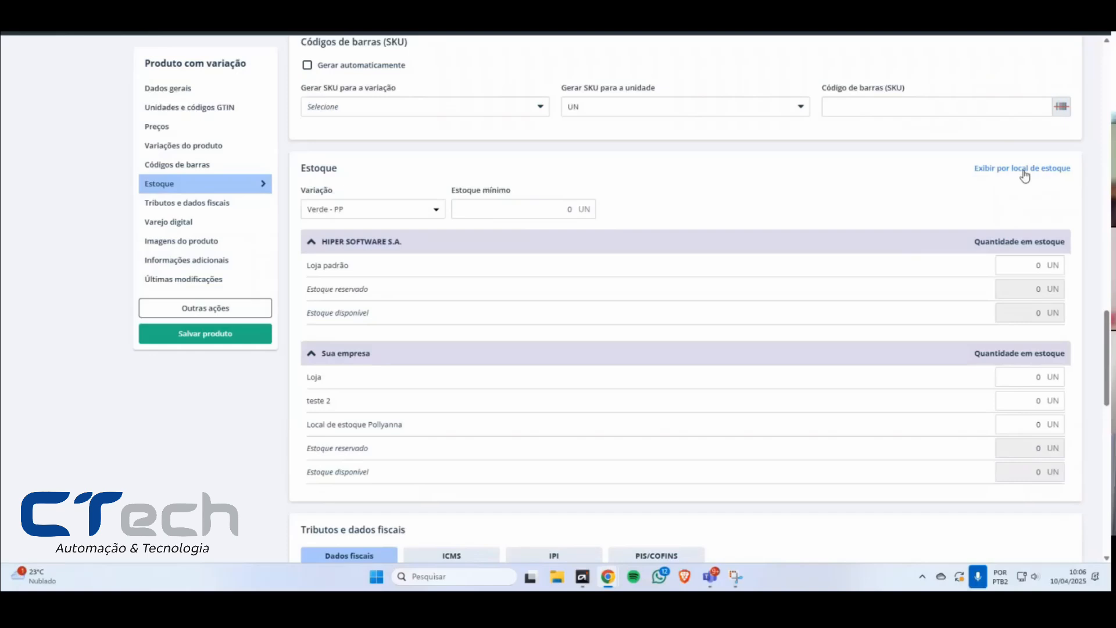
Step: Compare the product's stock shown by stock location and by variation, reviewing both companies and the full variation list
click(1023, 170)
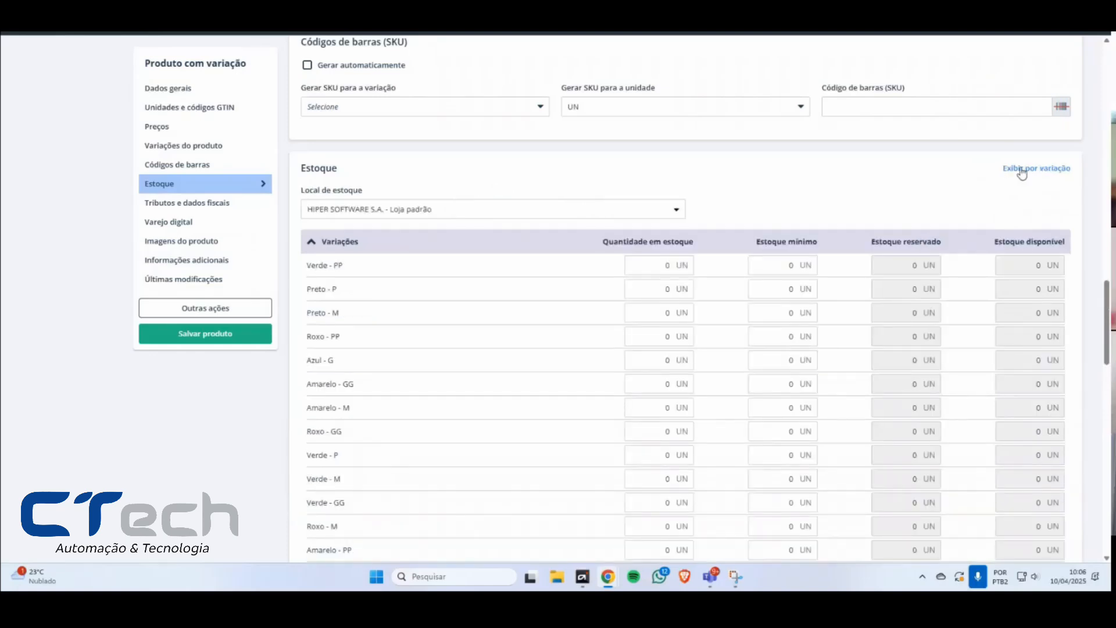
click(1022, 170)
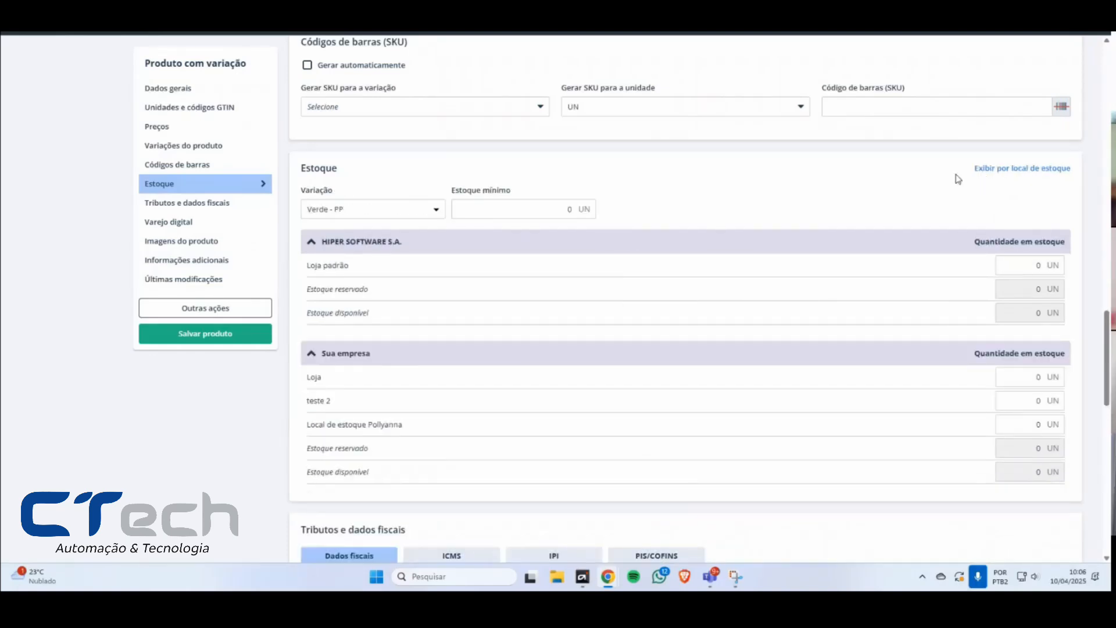
drag(322, 241, 402, 242)
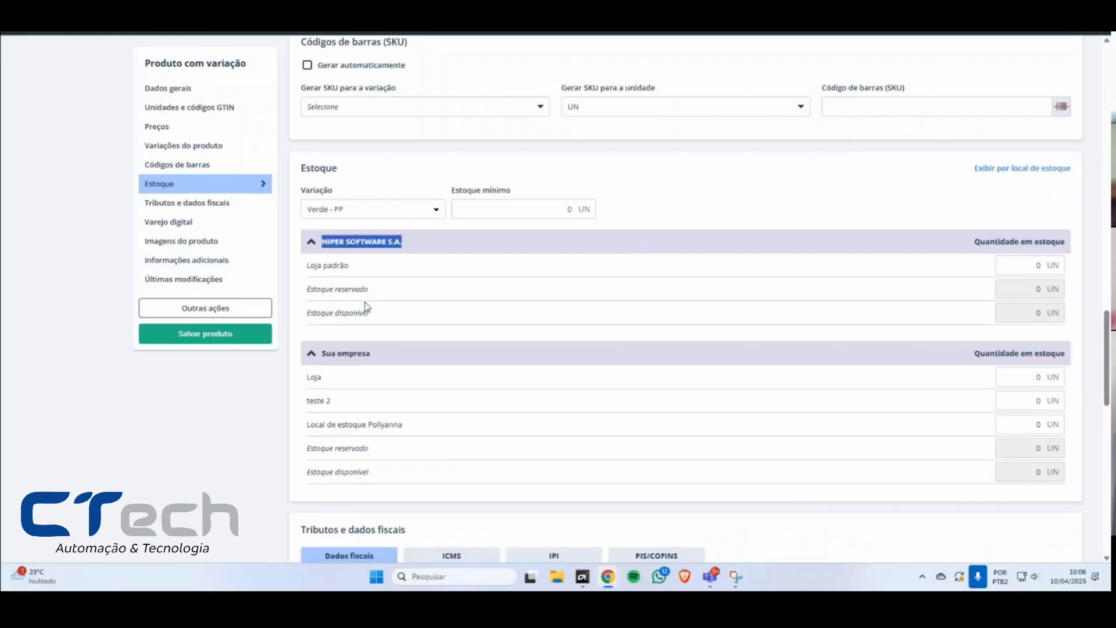
drag(323, 353, 387, 354)
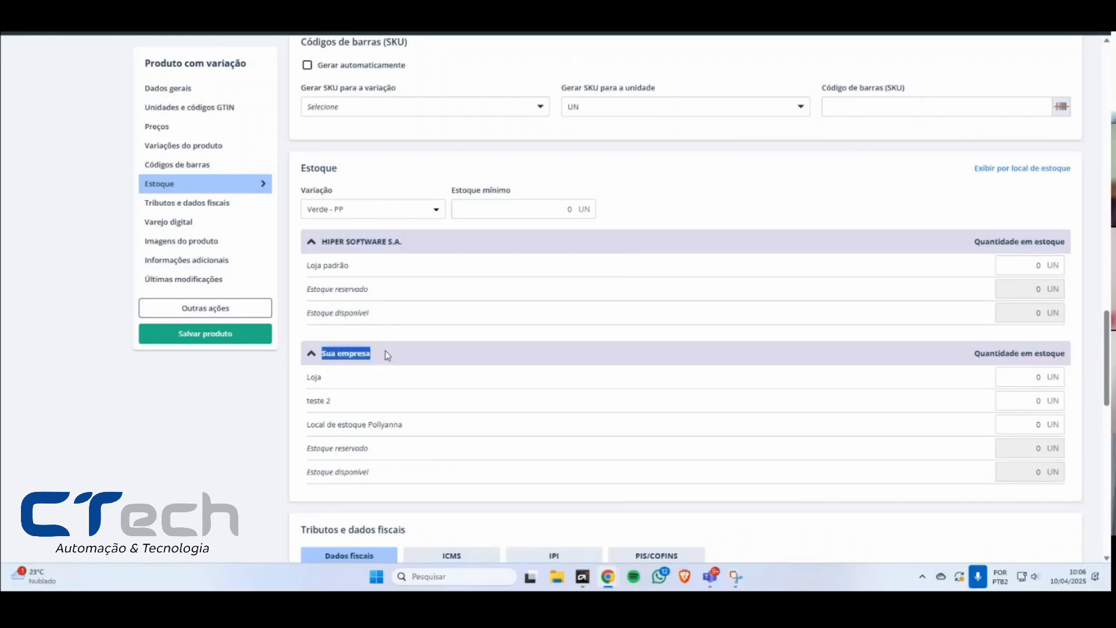
click(1010, 171)
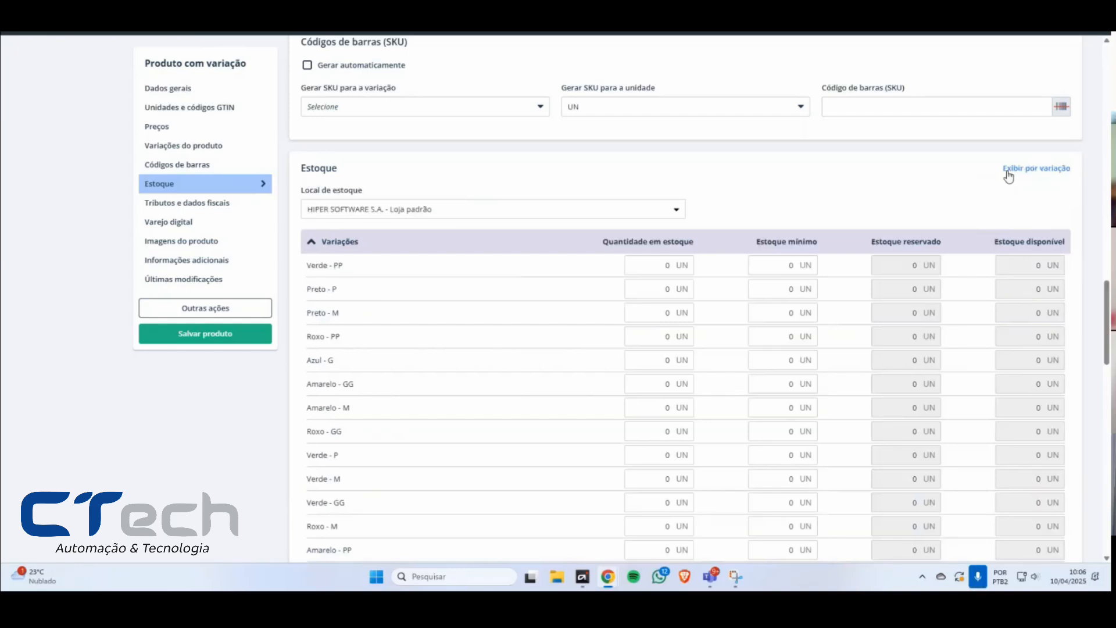
scroll(438, 373, down, 6)
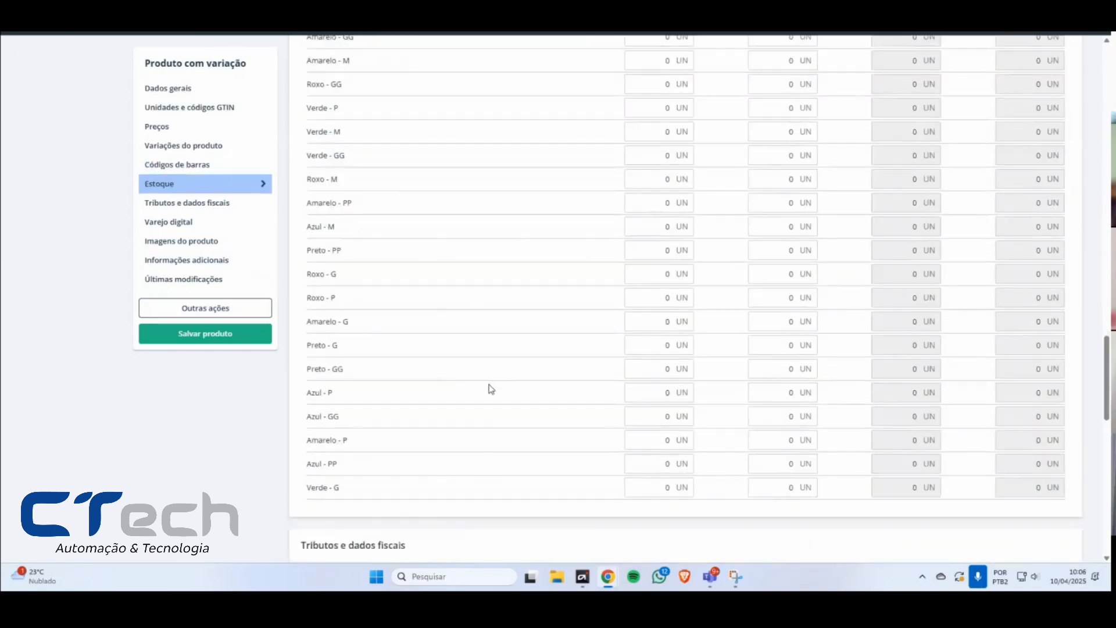
scroll(490, 385, up, 5)
Step: Display stock by variation and set Verde - PP to 23 at Loja padrão, 32 at Loja and 23 at teste 2
click(1045, 112)
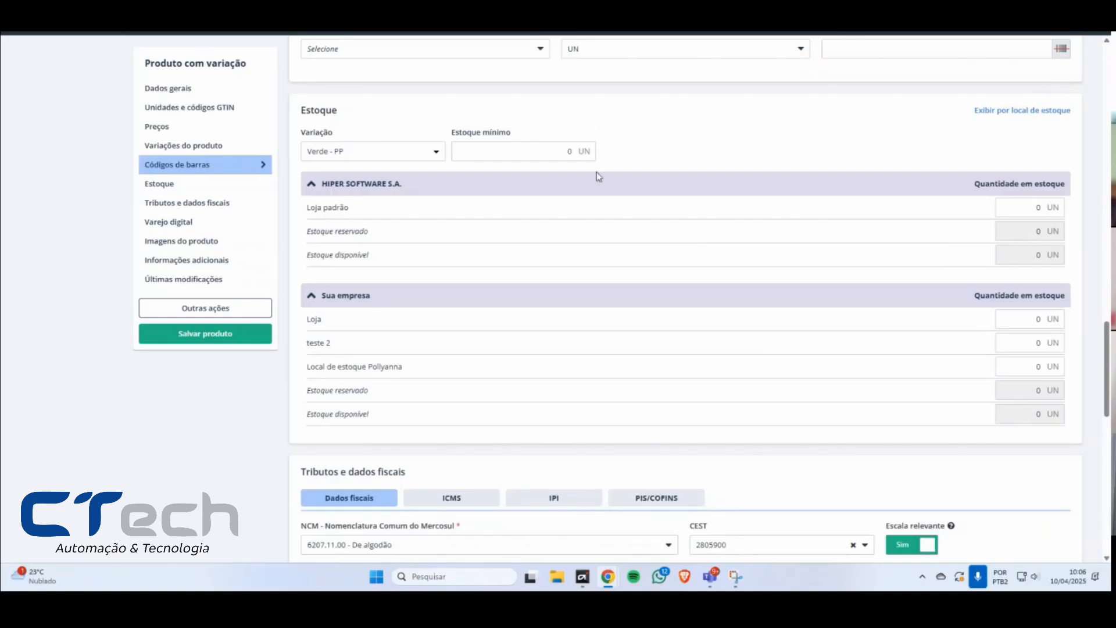
click(1031, 207)
text(23)
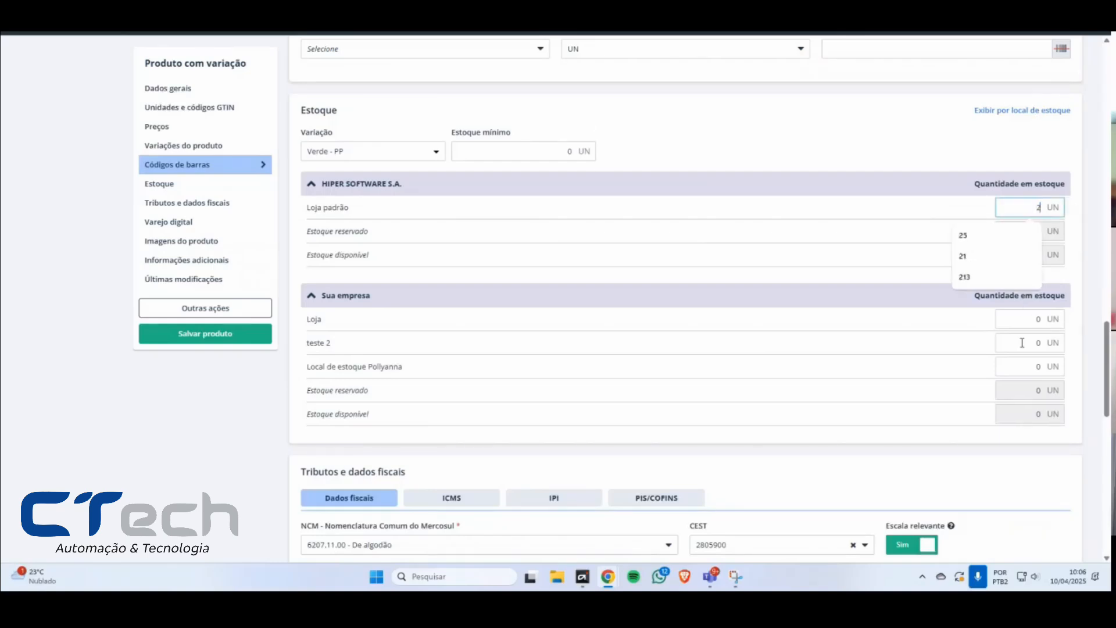
click(1023, 321)
text(32)
key(Tab)
text(23)
Step: Compare the Verde - PP stock in the views by location and by variation, finishing in the view by location
click(1025, 114)
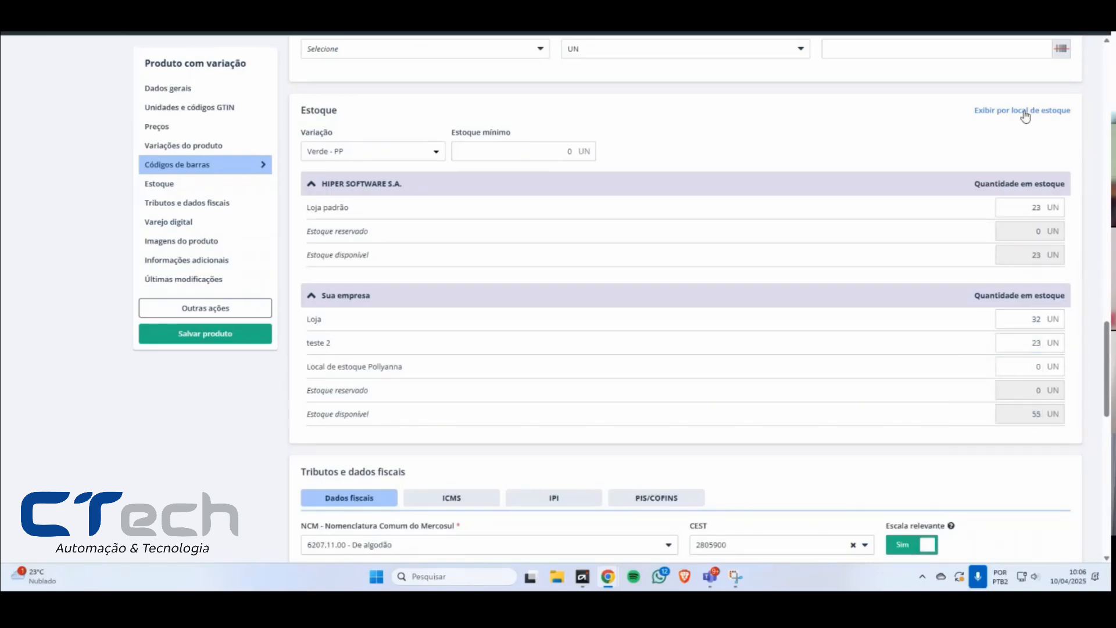
click(665, 209)
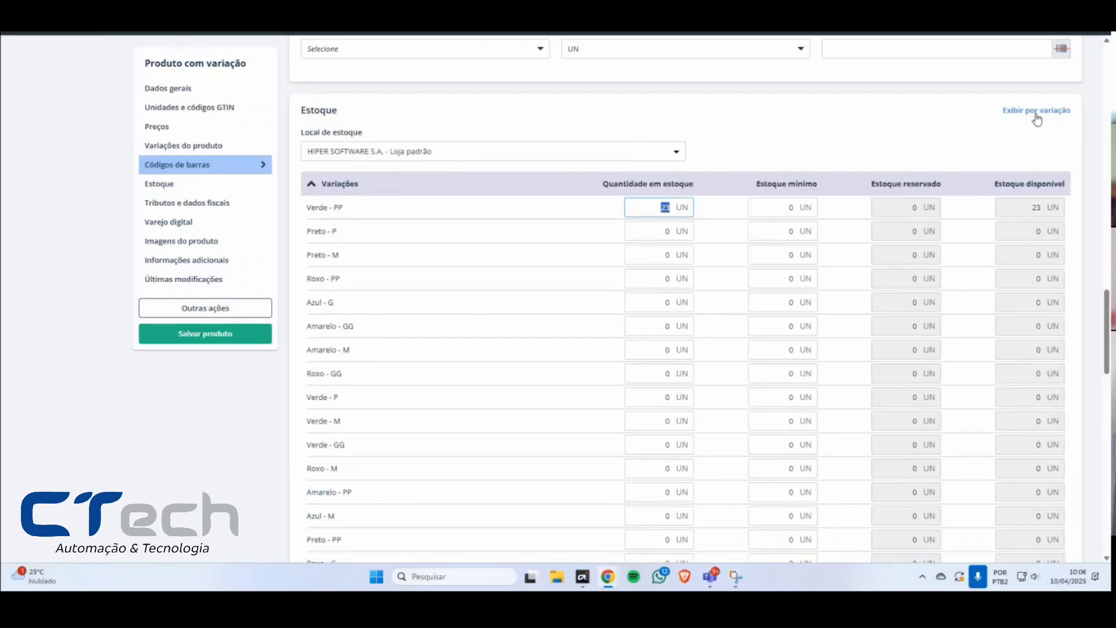
click(1036, 116)
click(1009, 113)
Step: Set Verde - PP to 15 in stock with minimum 37, and Preto - P to 37 with minimum 73
click(640, 214)
text(15)
key(Tab)
text(37)
key(Tab)
text(37)
key(Tab)
text(73)
key(Tab)
Step: Set stock and minimum to 7 and 3 for Preto - M, 3 and 3 for Roxo - PP, and 32.313 and 221 for Azul - G
text(7)
key(Tab)
text(3)
key(Tab)
text(3)
key(Tab)
text(3)
key(Tab)
text(32313)
key(Tab)
text(221)
key(Tab)
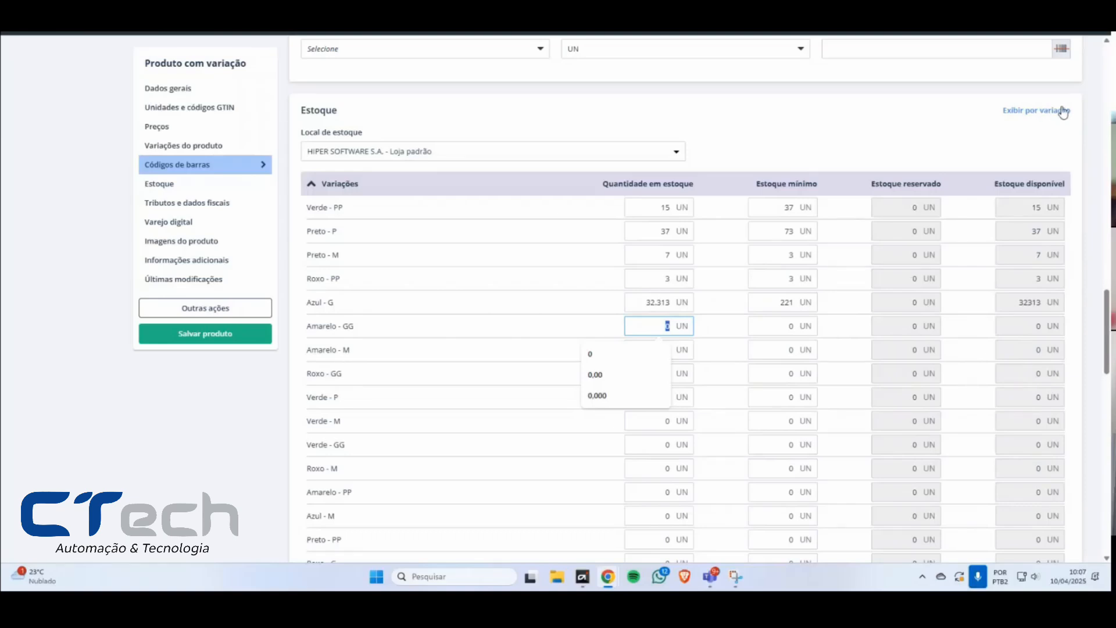
Step: Set the Amarelo - GG stock to 23, save the product and return to the product listing
text(23)
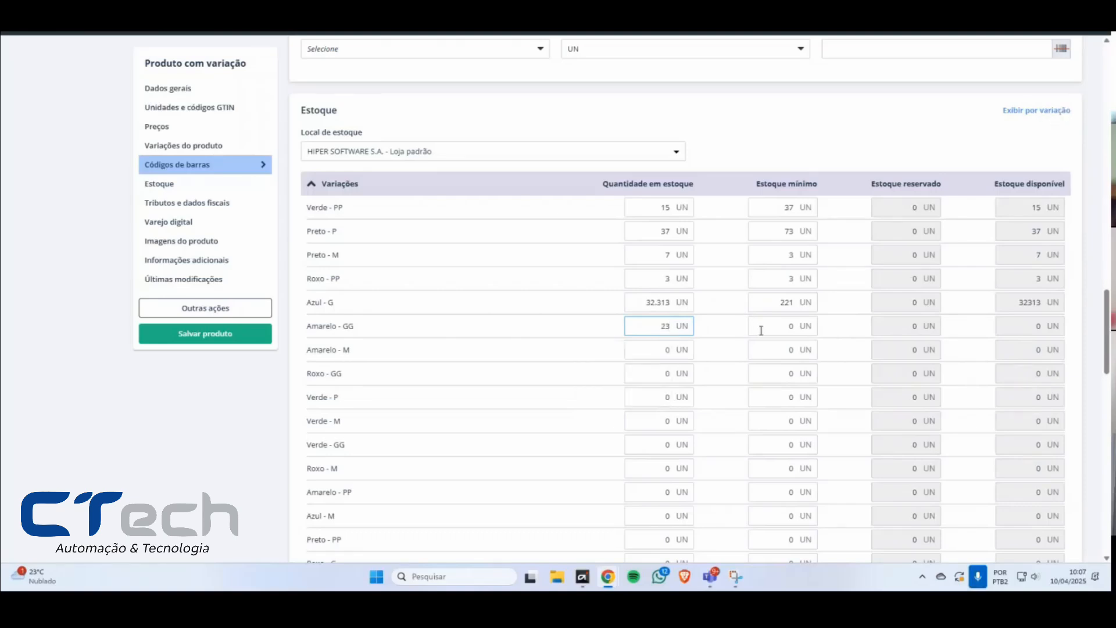
click(761, 330)
click(222, 337)
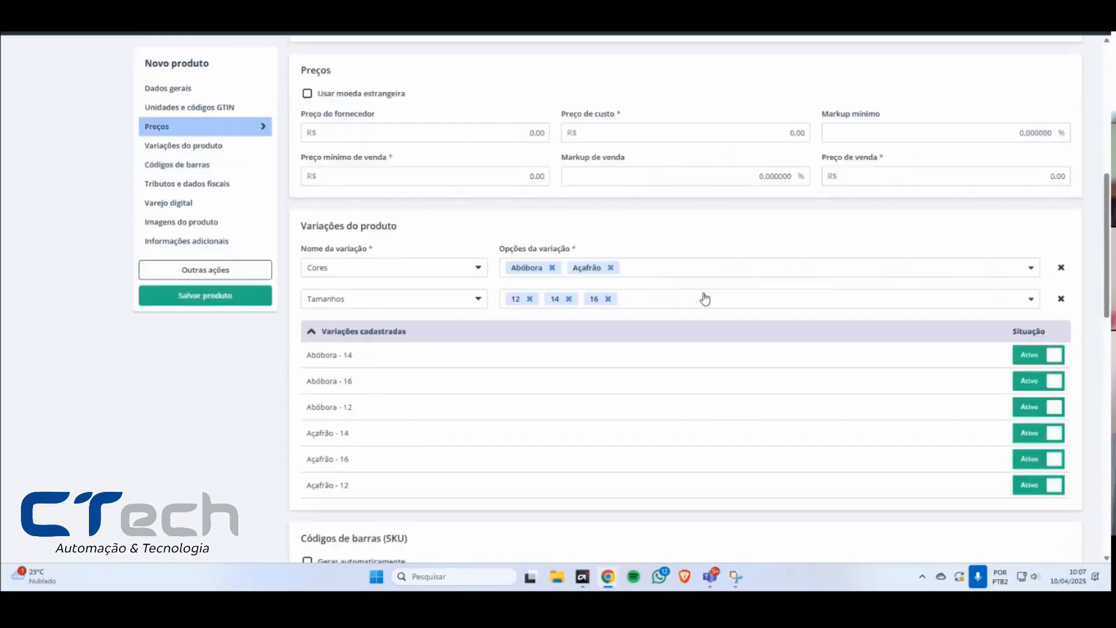
click(213, 105)
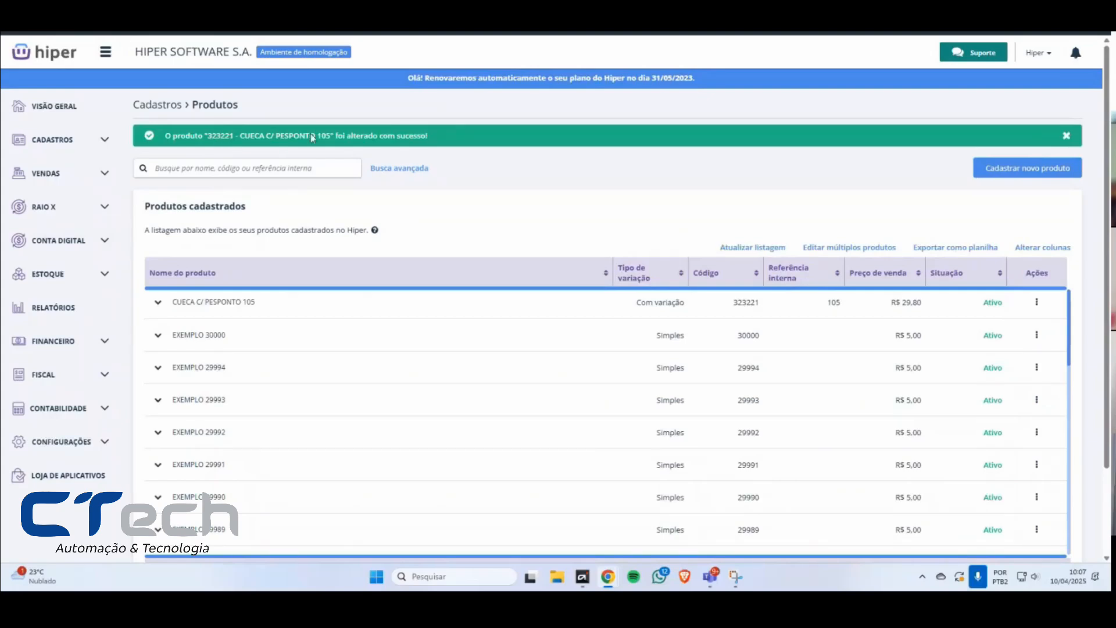
Step: Expand CUECA C/ PESPONTO 105 in the listing and review the minimum and total stock of its variations
click(157, 302)
scroll(352, 305, down, 5)
scroll(294, 329, up, 3)
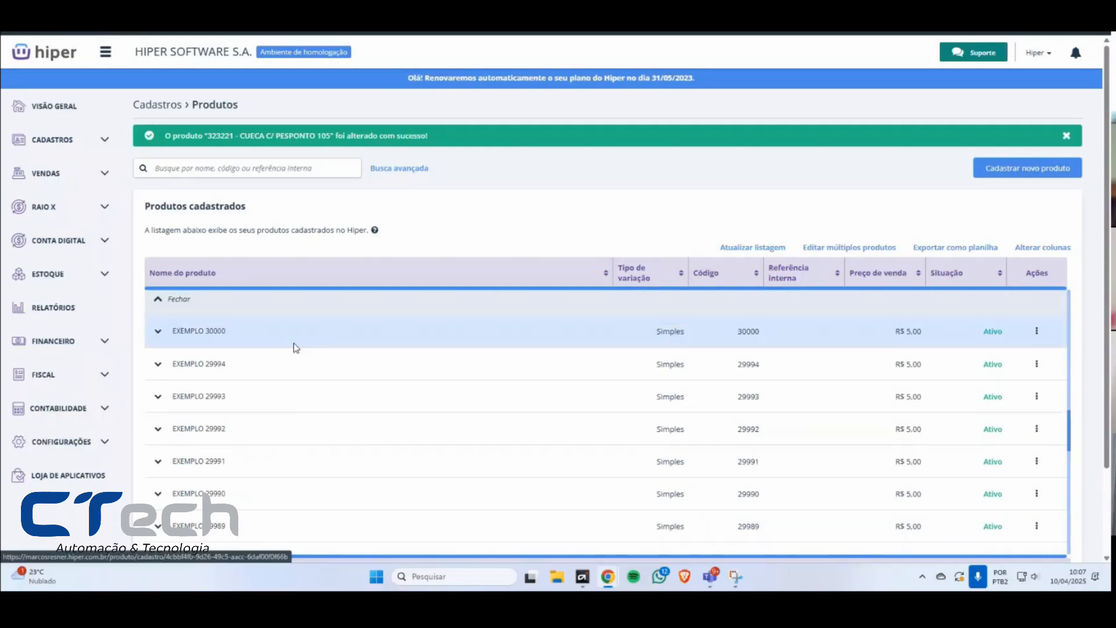
scroll(407, 372, up, 2)
scroll(516, 399, up, 5)
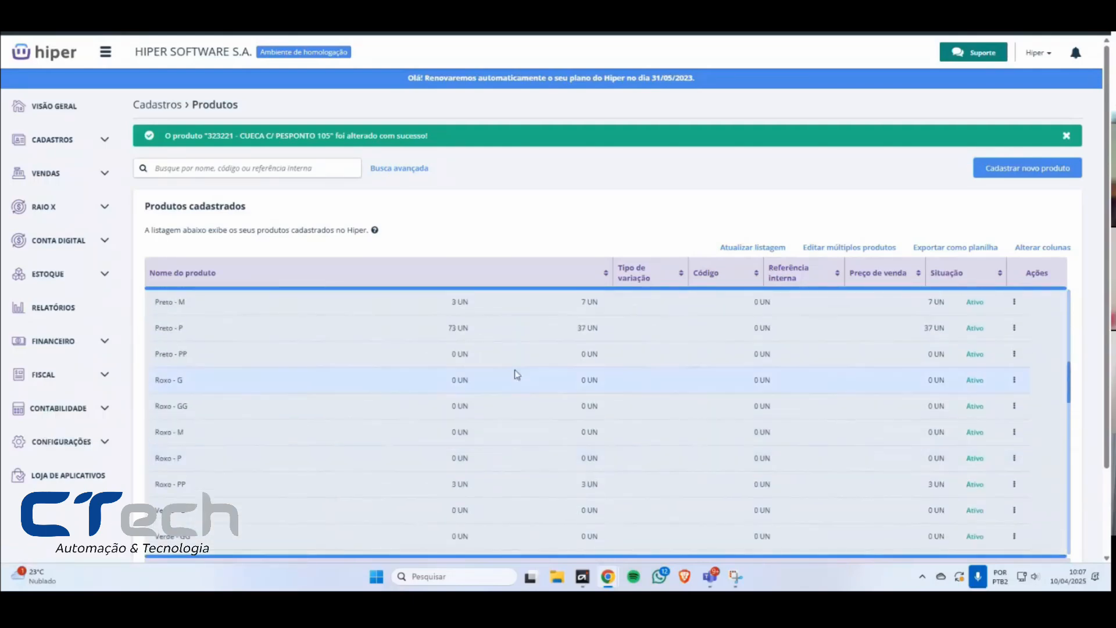
double_click(508, 445)
drag(579, 444, 582, 442)
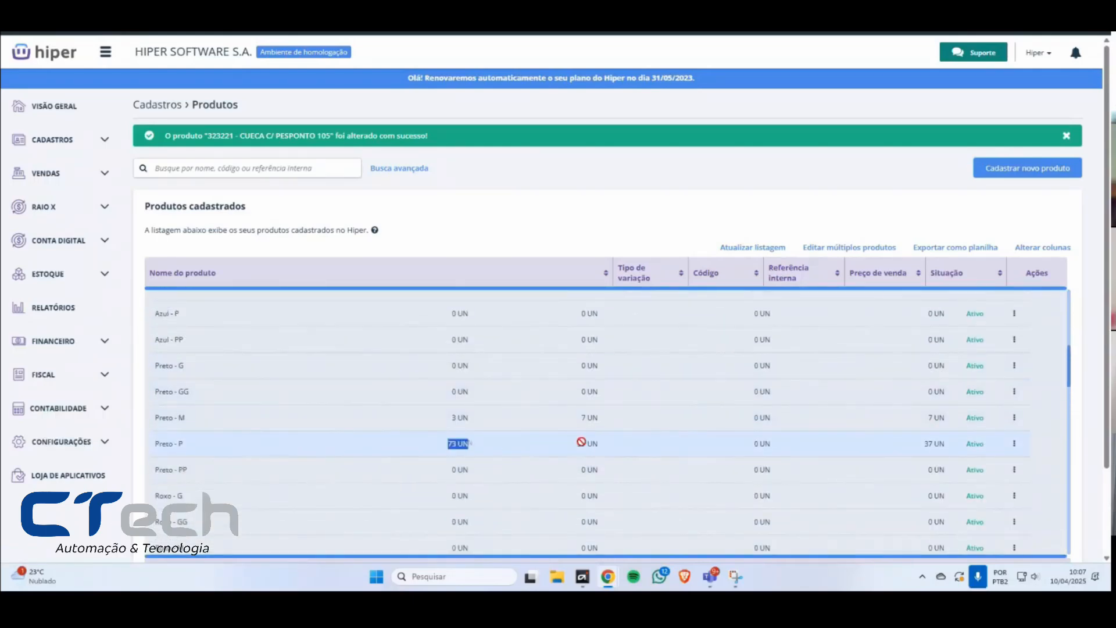
scroll(714, 454, up, 5)
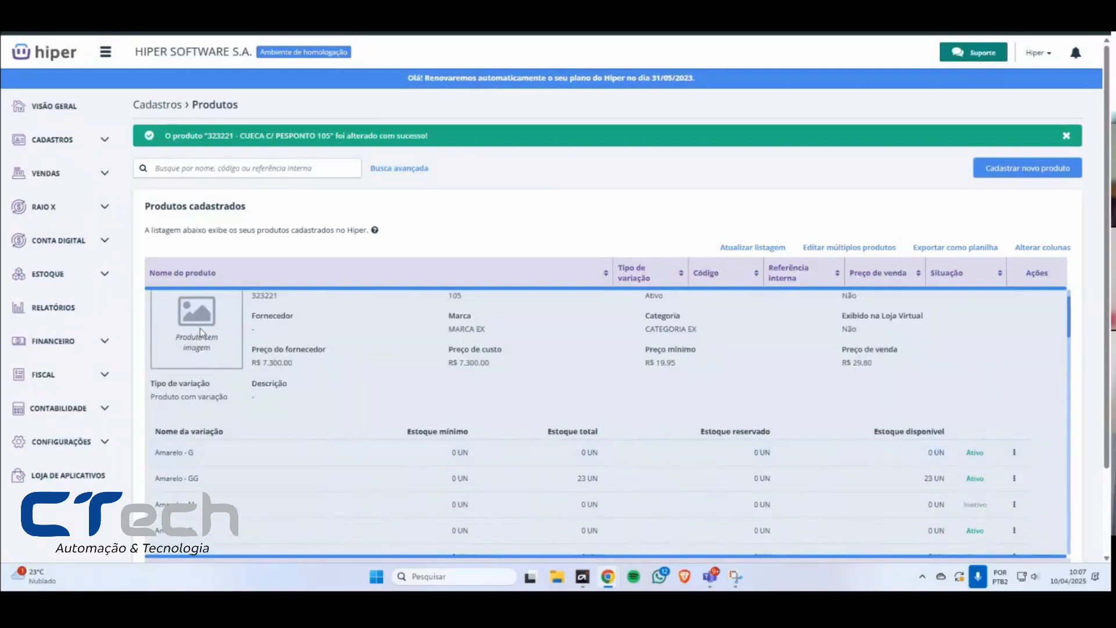
Step: Examine the reserved and available stock columns for the Amarelo - G variation
scroll(756, 459, up, 1)
scroll(727, 479, down, 2)
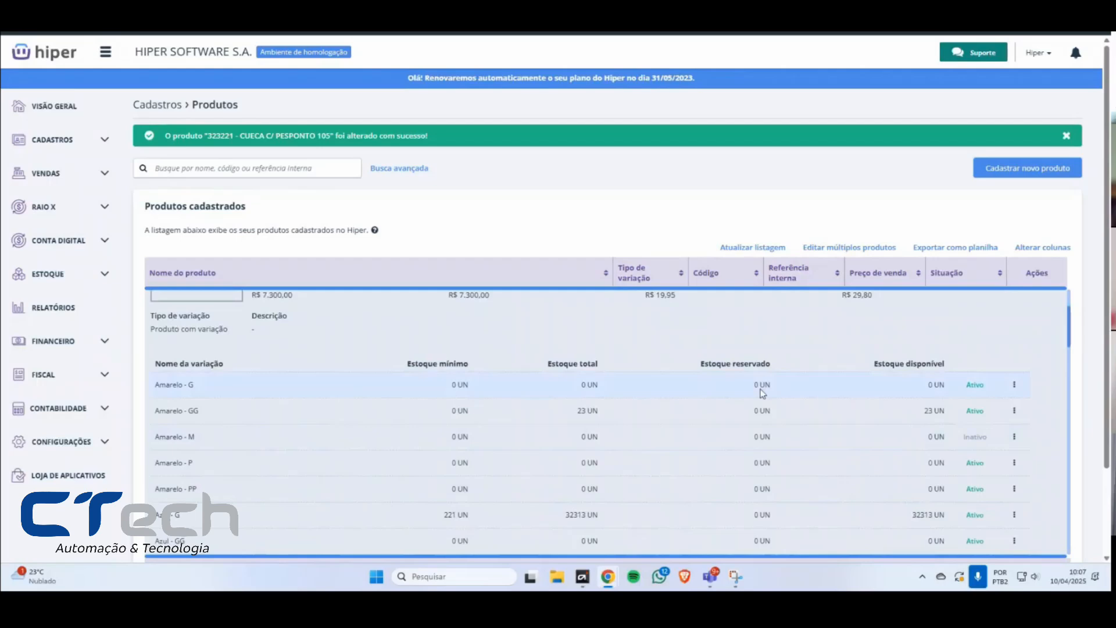
drag(743, 386, 764, 391)
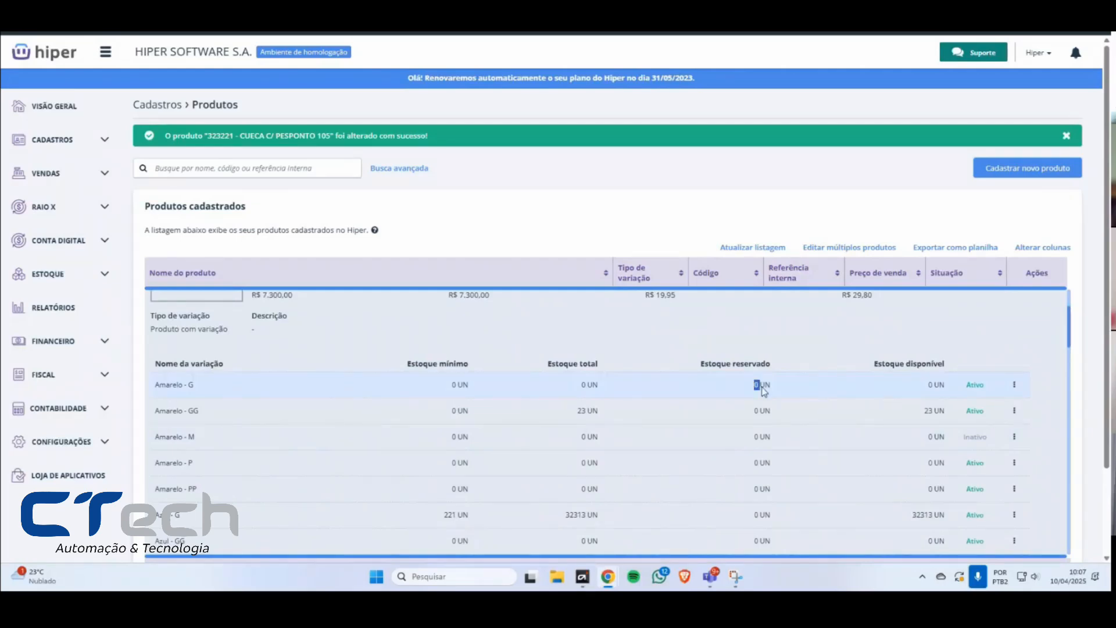
triple_click(930, 388)
double_click(923, 386)
scroll(237, 369, up, 1)
Step: Search the registered products for ESTOQUE, correcting the misspelled search term
click(256, 165)
text(EESTOQUE)
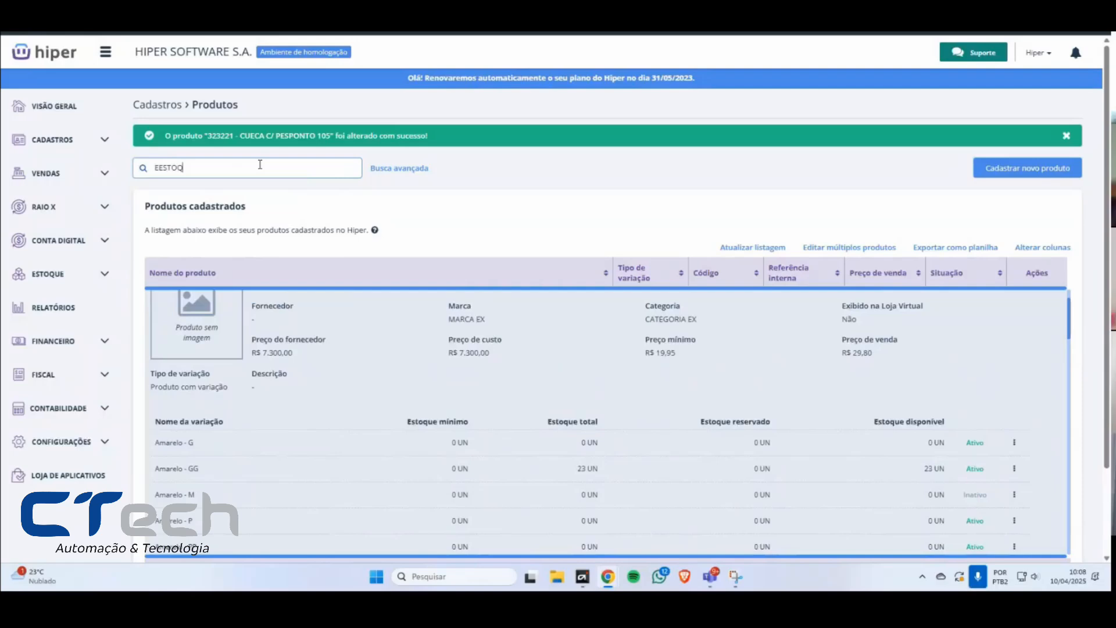
key(Return)
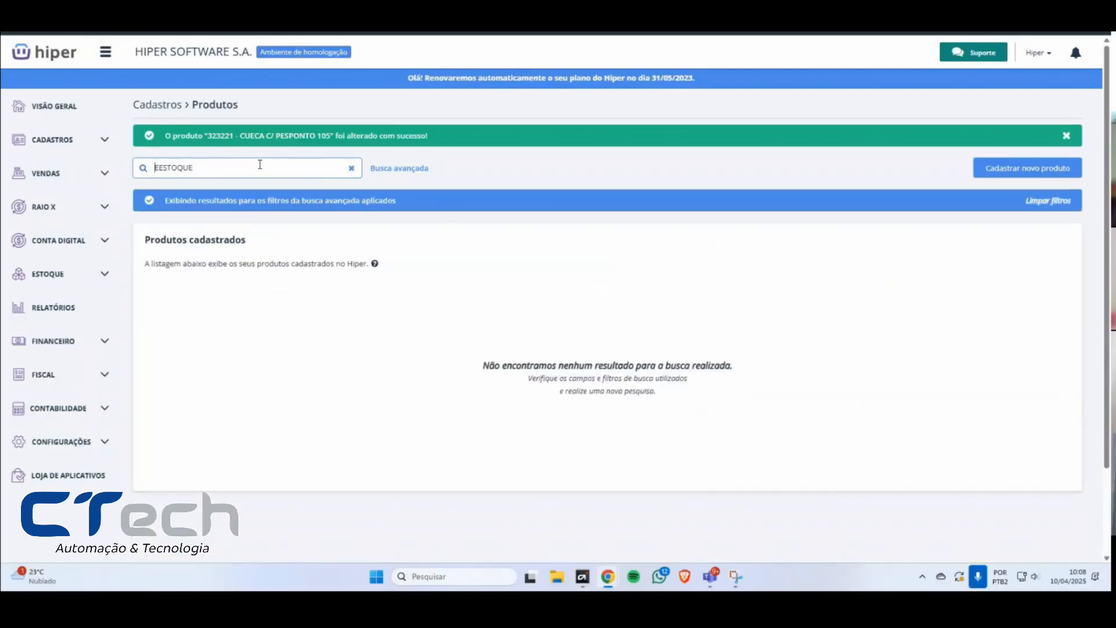
key(Delete)
key(Return)
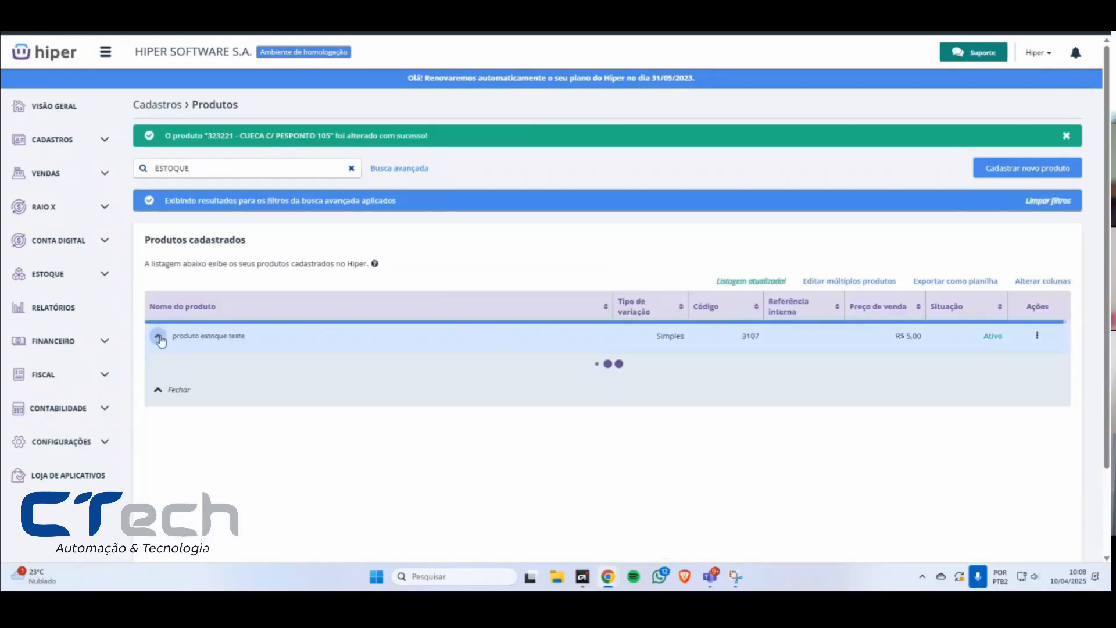
Step: Expand produto estoque teste to examine its total, reserved and available stock, and clear the search
click(157, 337)
scroll(761, 456, down, 2)
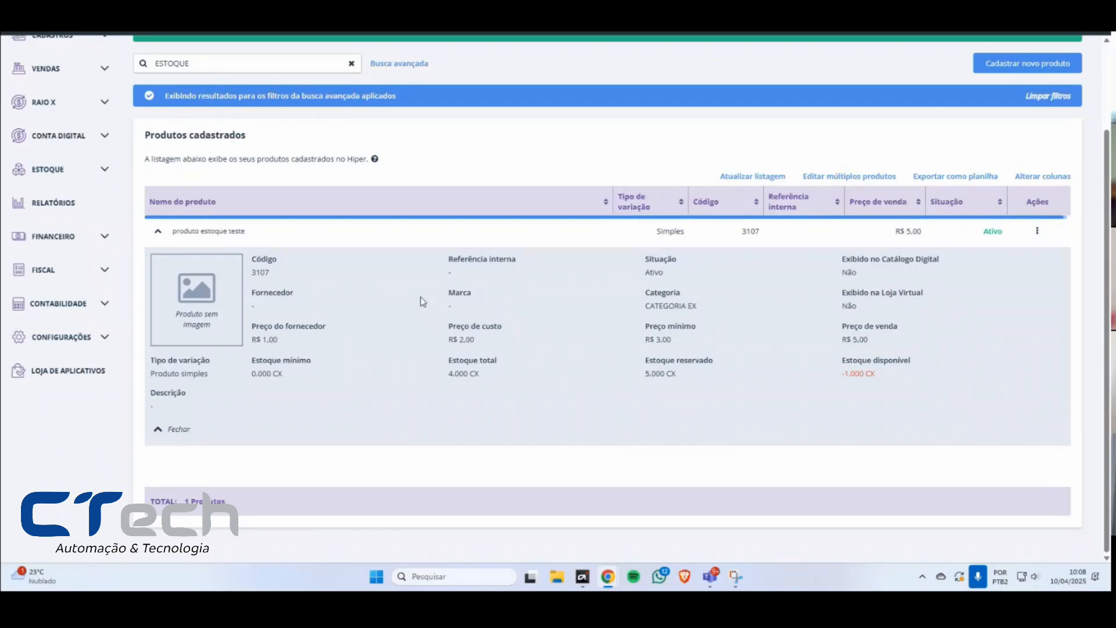
click(351, 65)
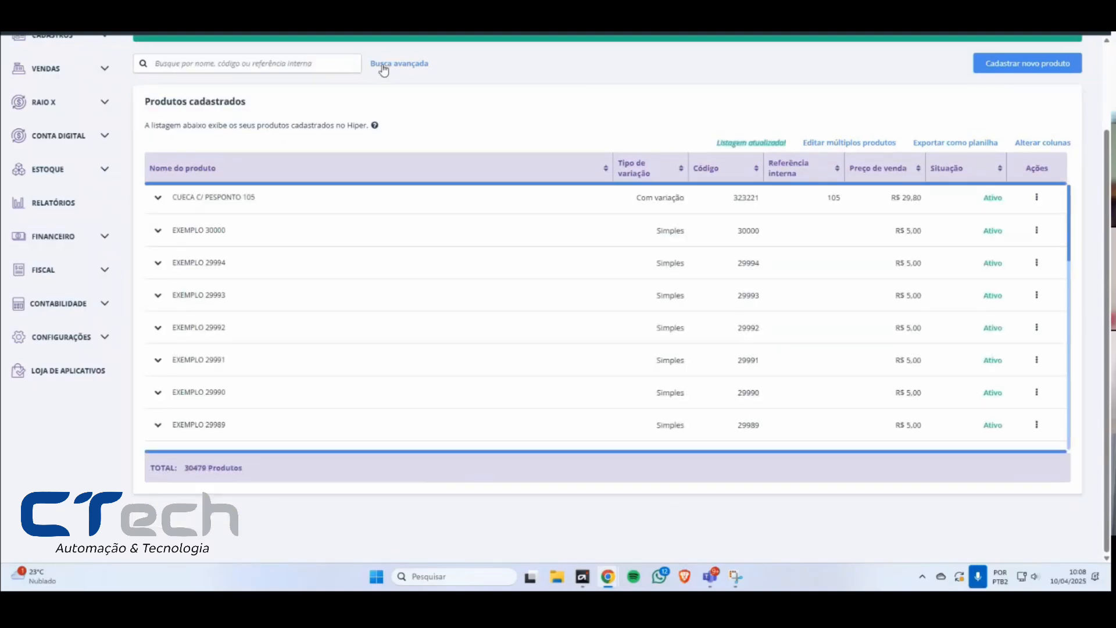
click(1078, 576)
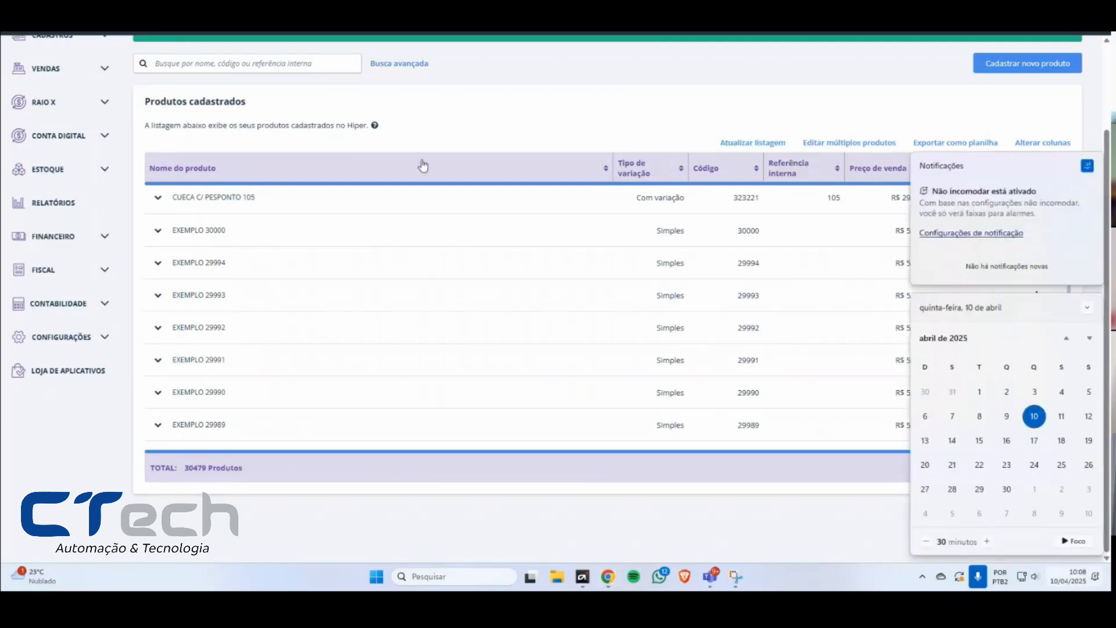
click(238, 63)
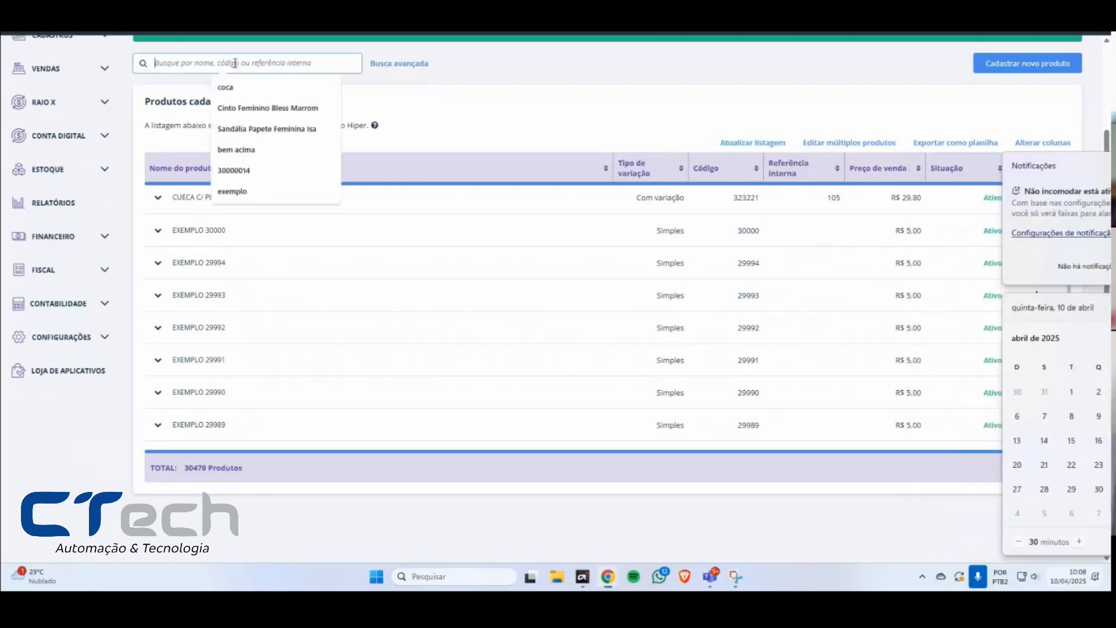
click(252, 521)
scroll(256, 268, up, 2)
Step: Search the registered products for "C/ CUECA" and clear the search filters
click(244, 167)
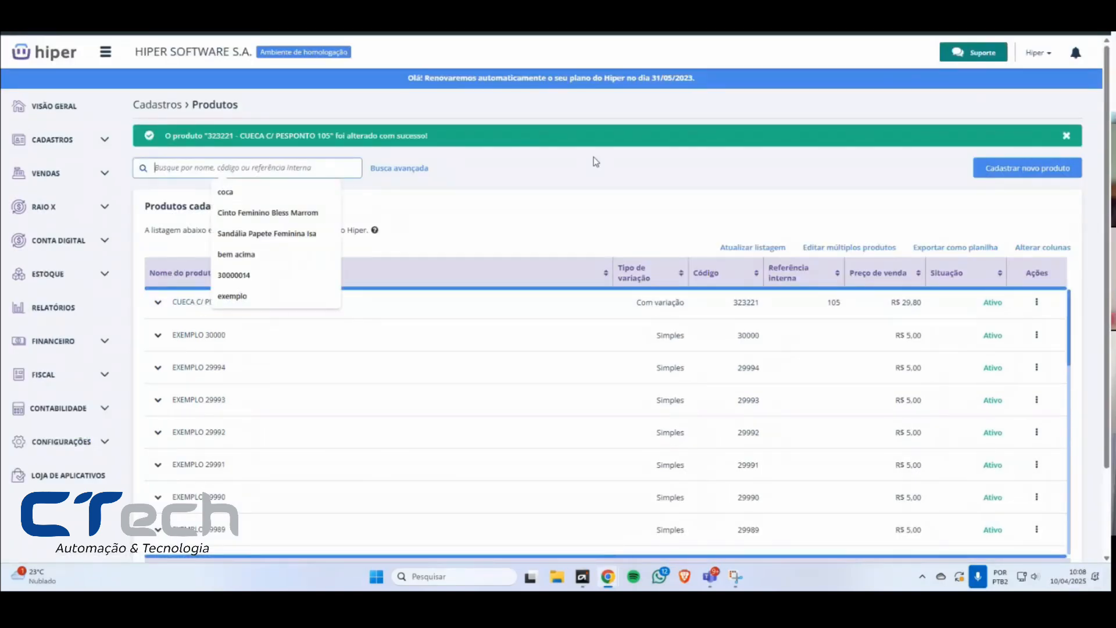
text(C/ CUECA)
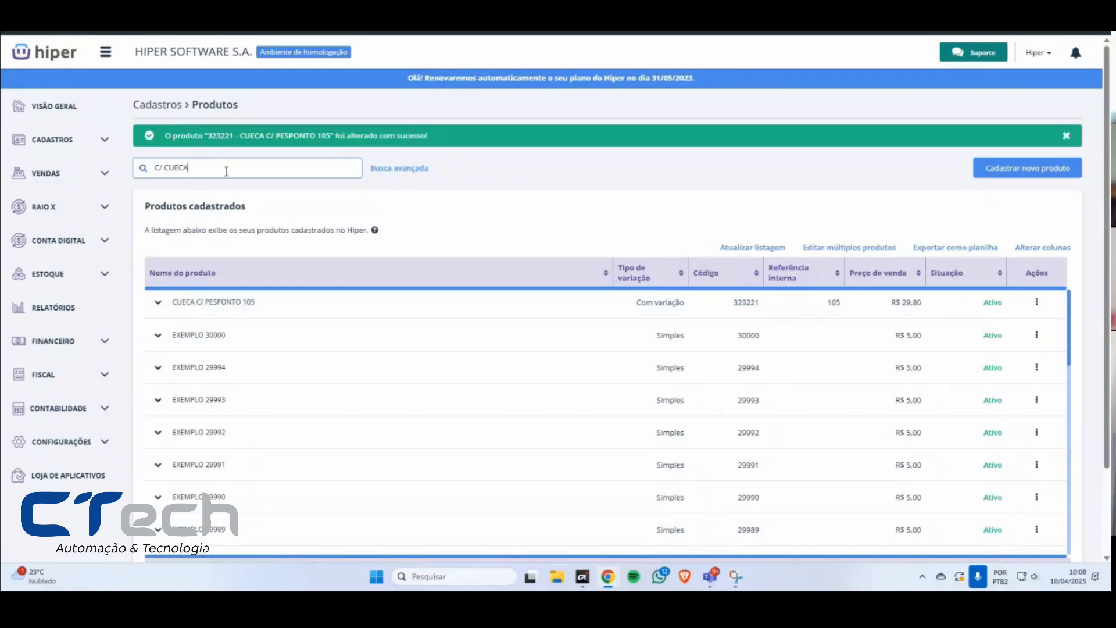
key(Return)
click(1048, 201)
click(239, 168)
click(602, 161)
click(260, 169)
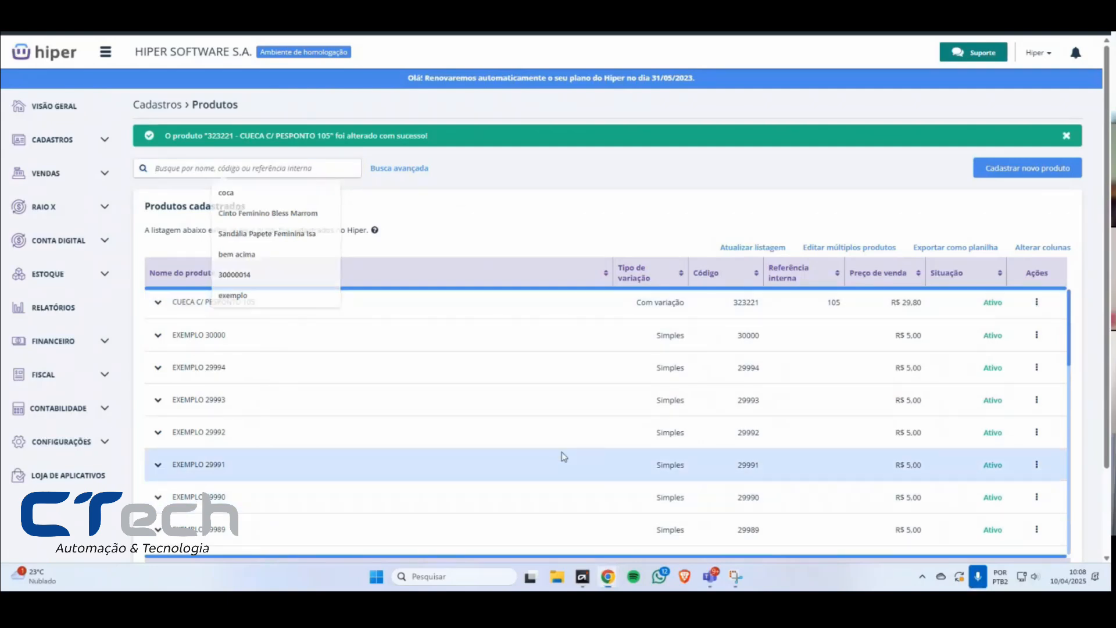
Step: Find the VPN application in Windows and launch it
key(super)
text(VPN)
key(Return)
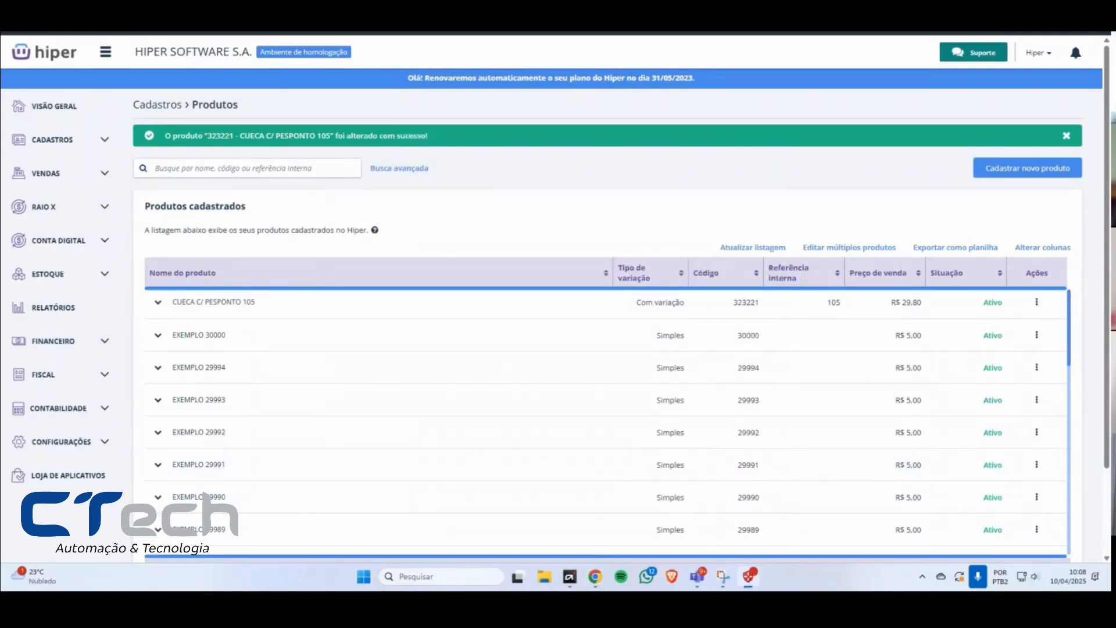